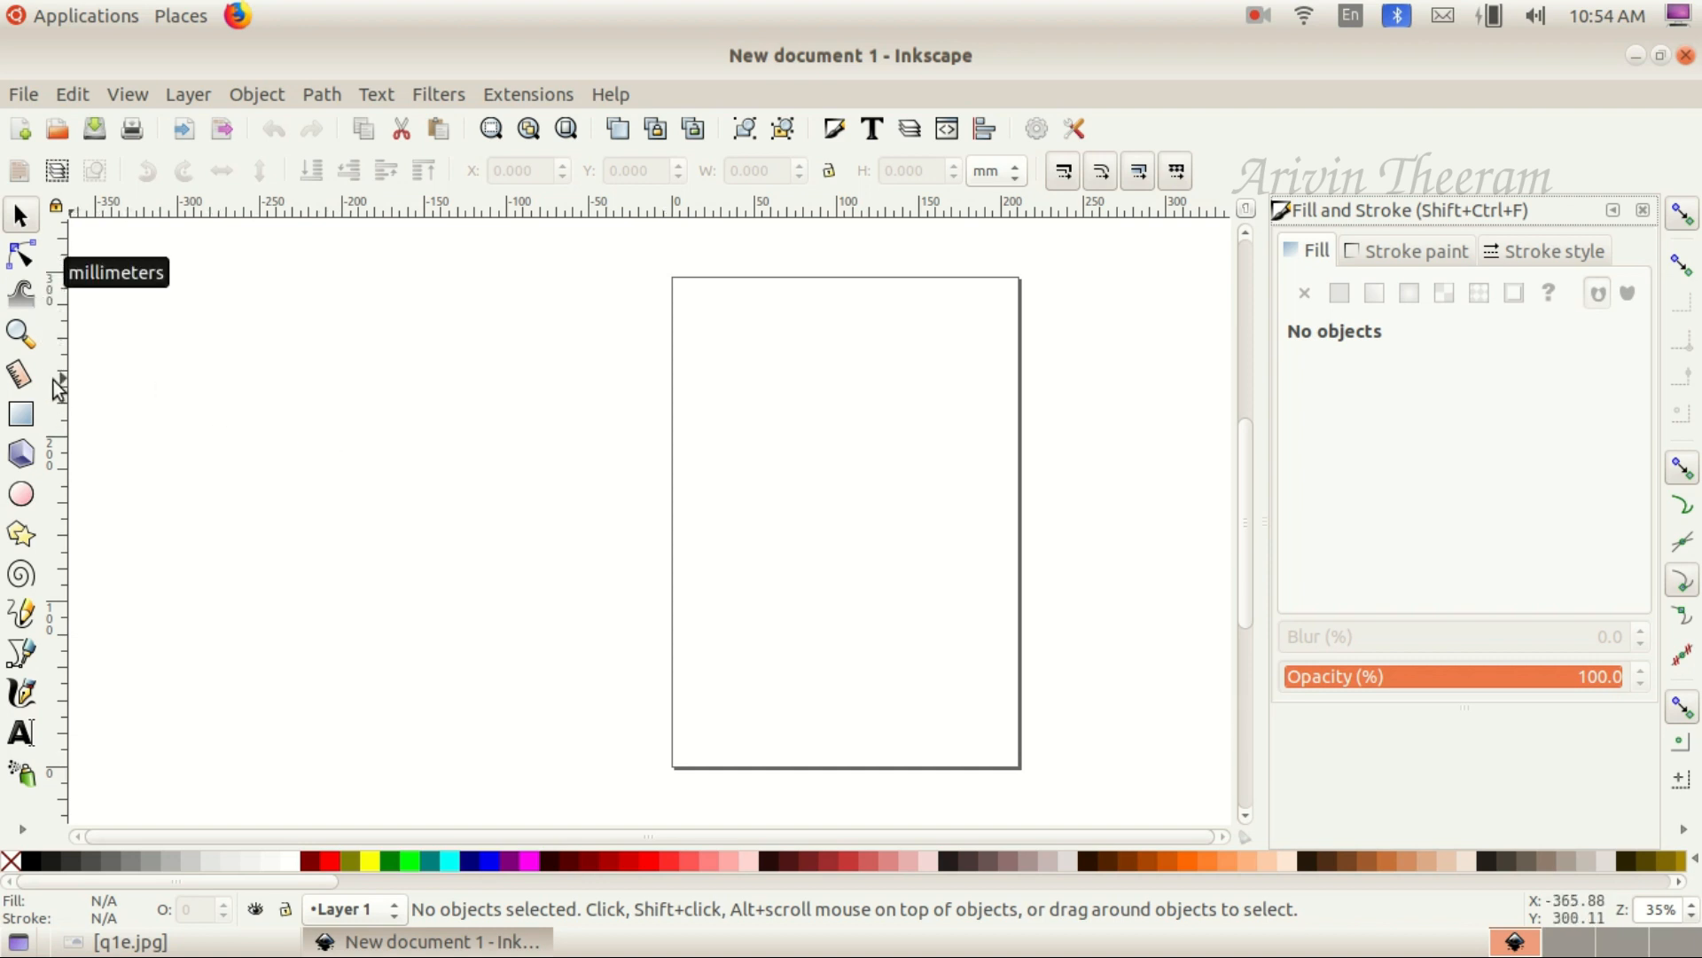
Draw a teal rectangle about 185 by 98 mm left of the page, and delete it
{"action": "left_click", "coordinate": [21, 414]}
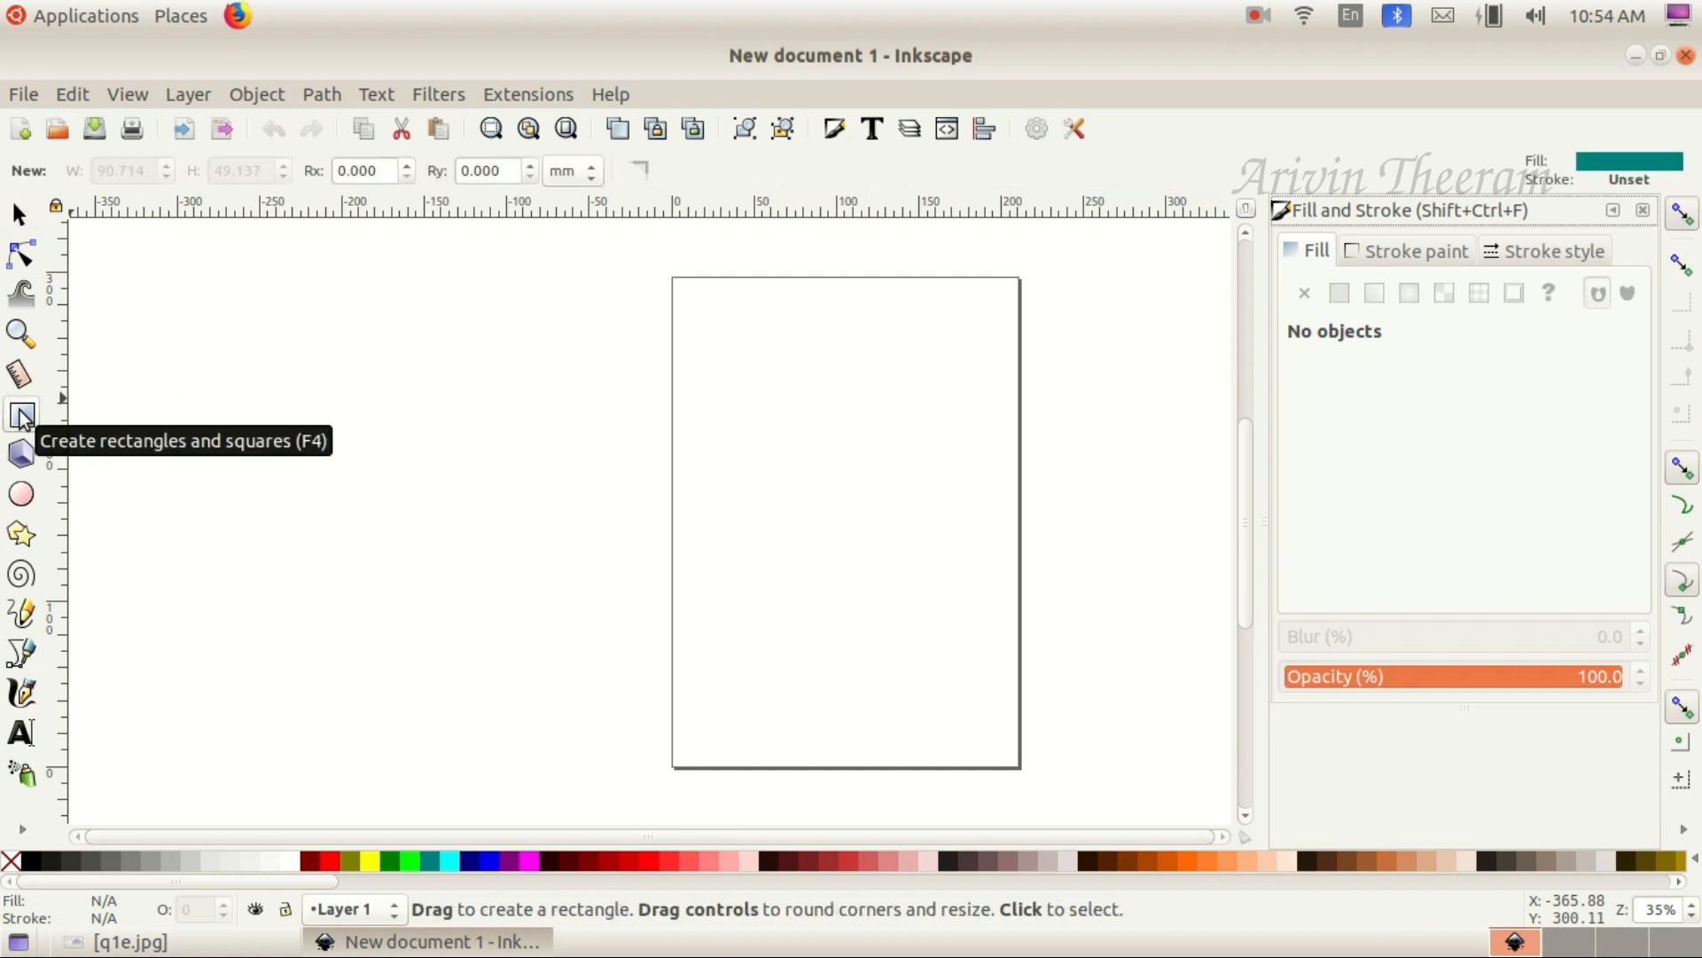
{"action": "left_click_drag", "start_coordinate": [174, 351], "coordinate": [481, 511]}
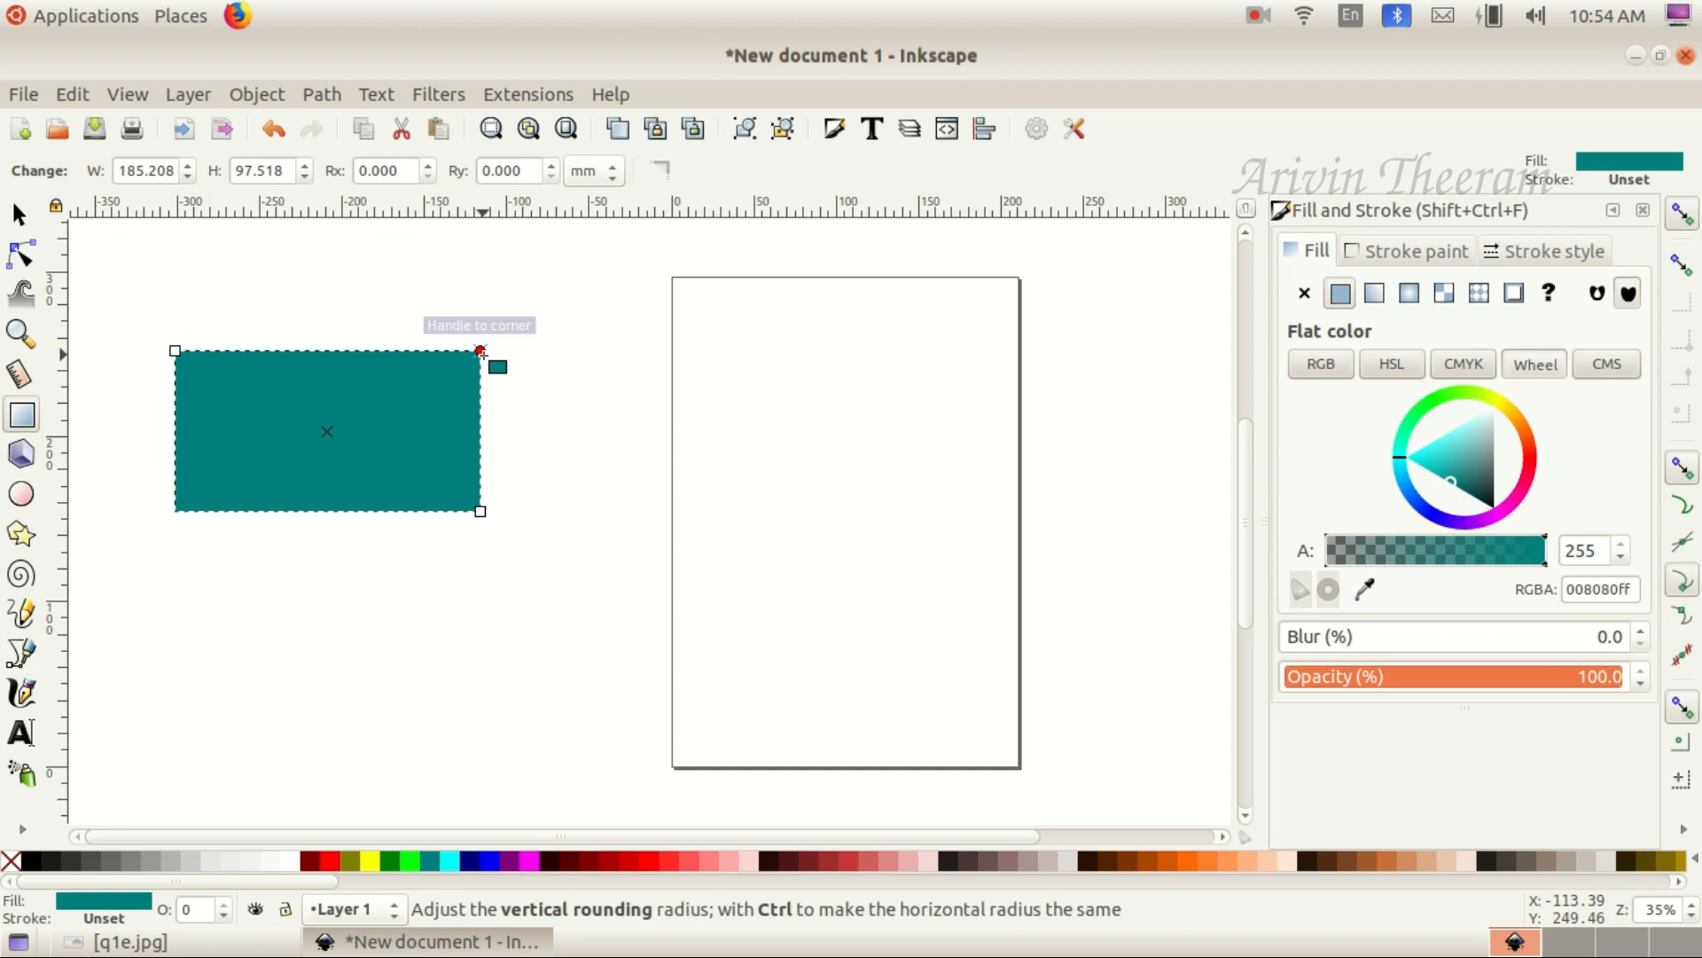
{"action": "mouse_move", "coordinate": [481, 350]}
{"action": "left_mouse_down"}
{"action": "mouse_move", "coordinate": [481, 393]}
{"action": "mouse_move", "coordinate": [480, 351]}
{"action": "left_mouse_up"}
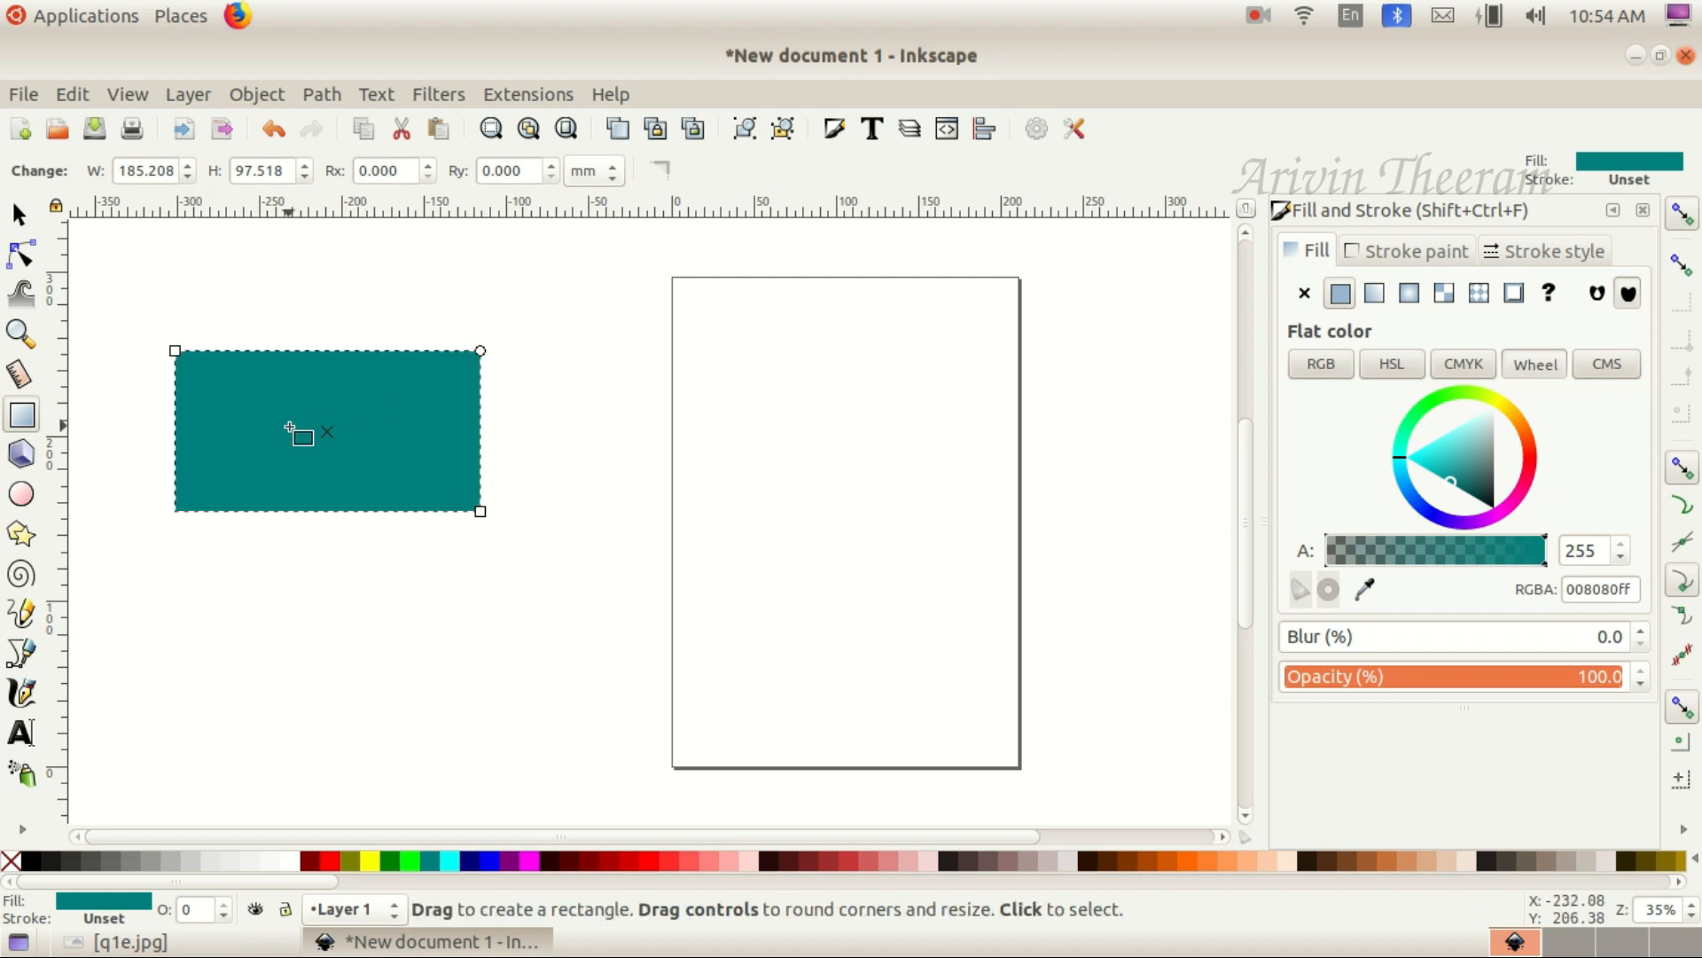
{"action": "left_click", "coordinate": [24, 214]}
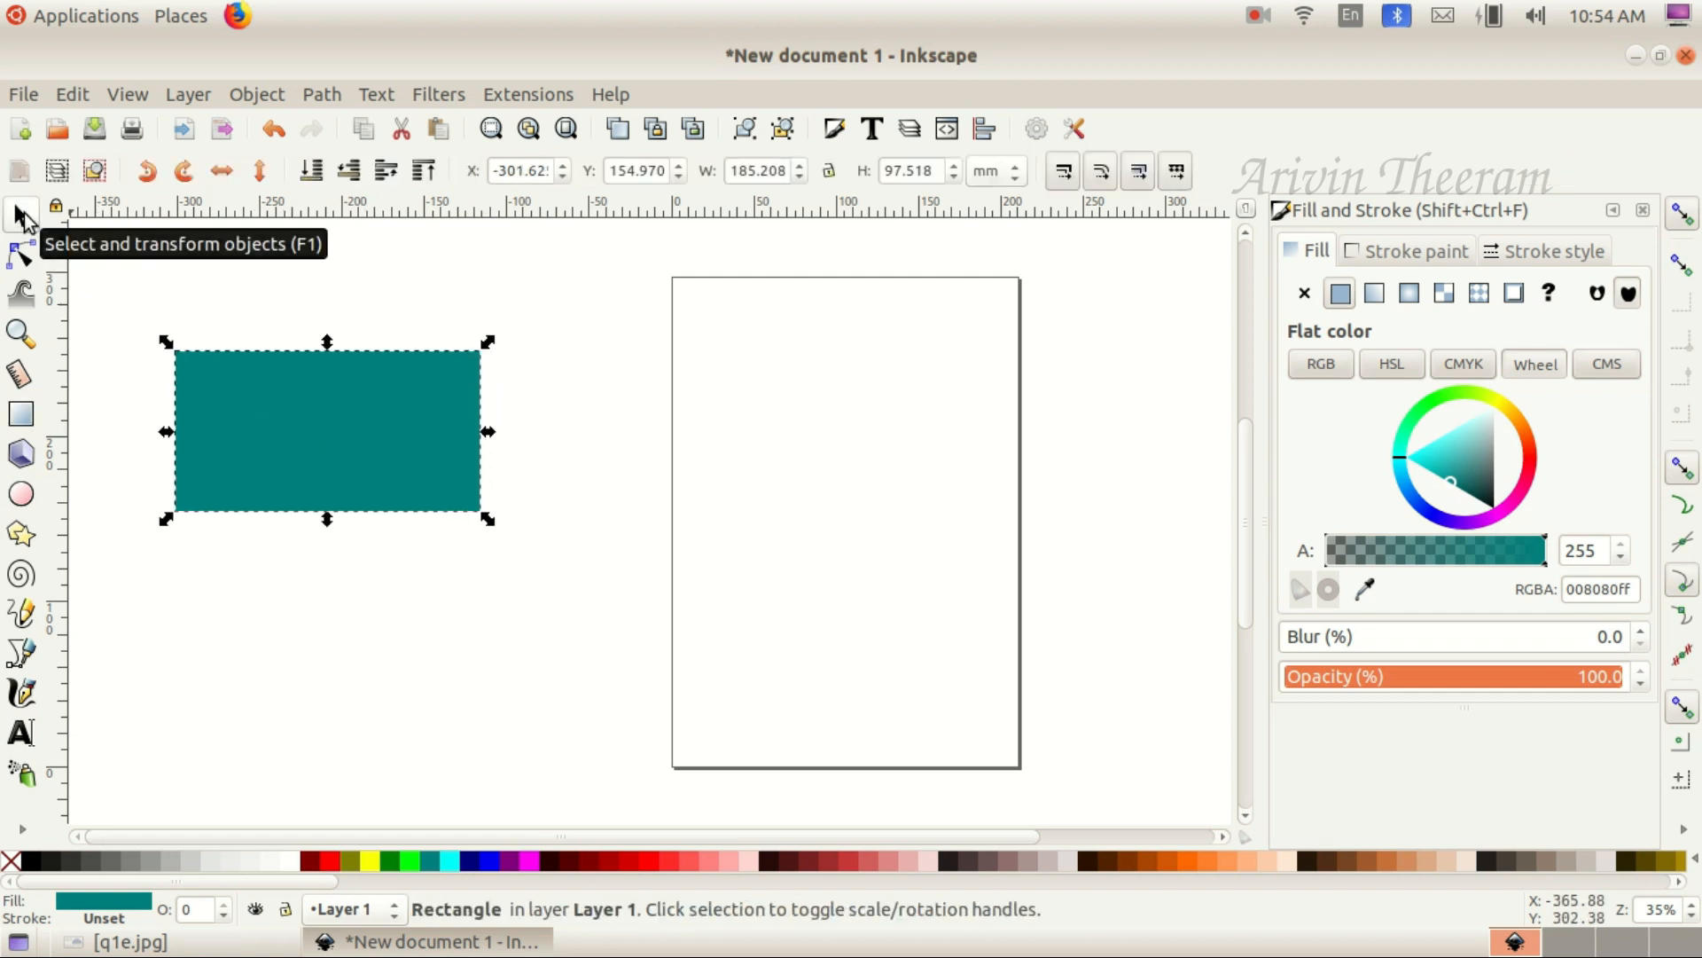
{"action": "key", "text": "Delete"}
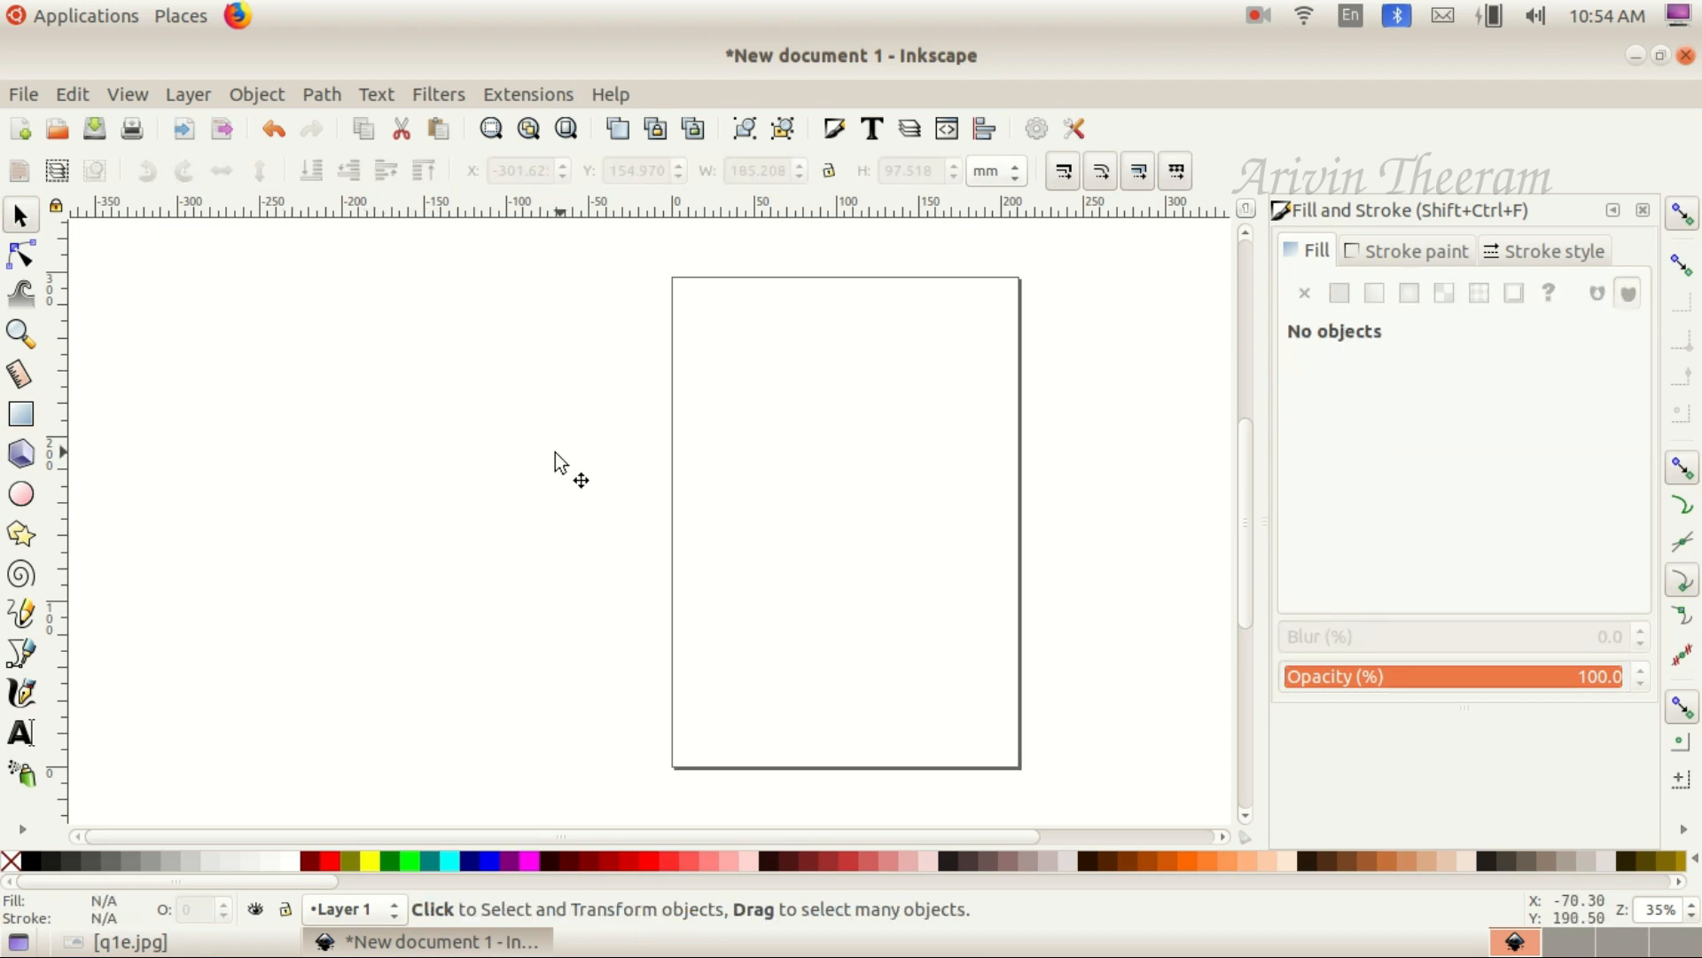
Draw an ellipse with radii of about 65 and 61 mm left of the page, trying an arc cut before making it whole again
{"action": "left_click", "coordinate": [21, 494]}
{"action": "left_click_drag", "start_coordinate": [279, 378], "coordinate": [493, 582]}
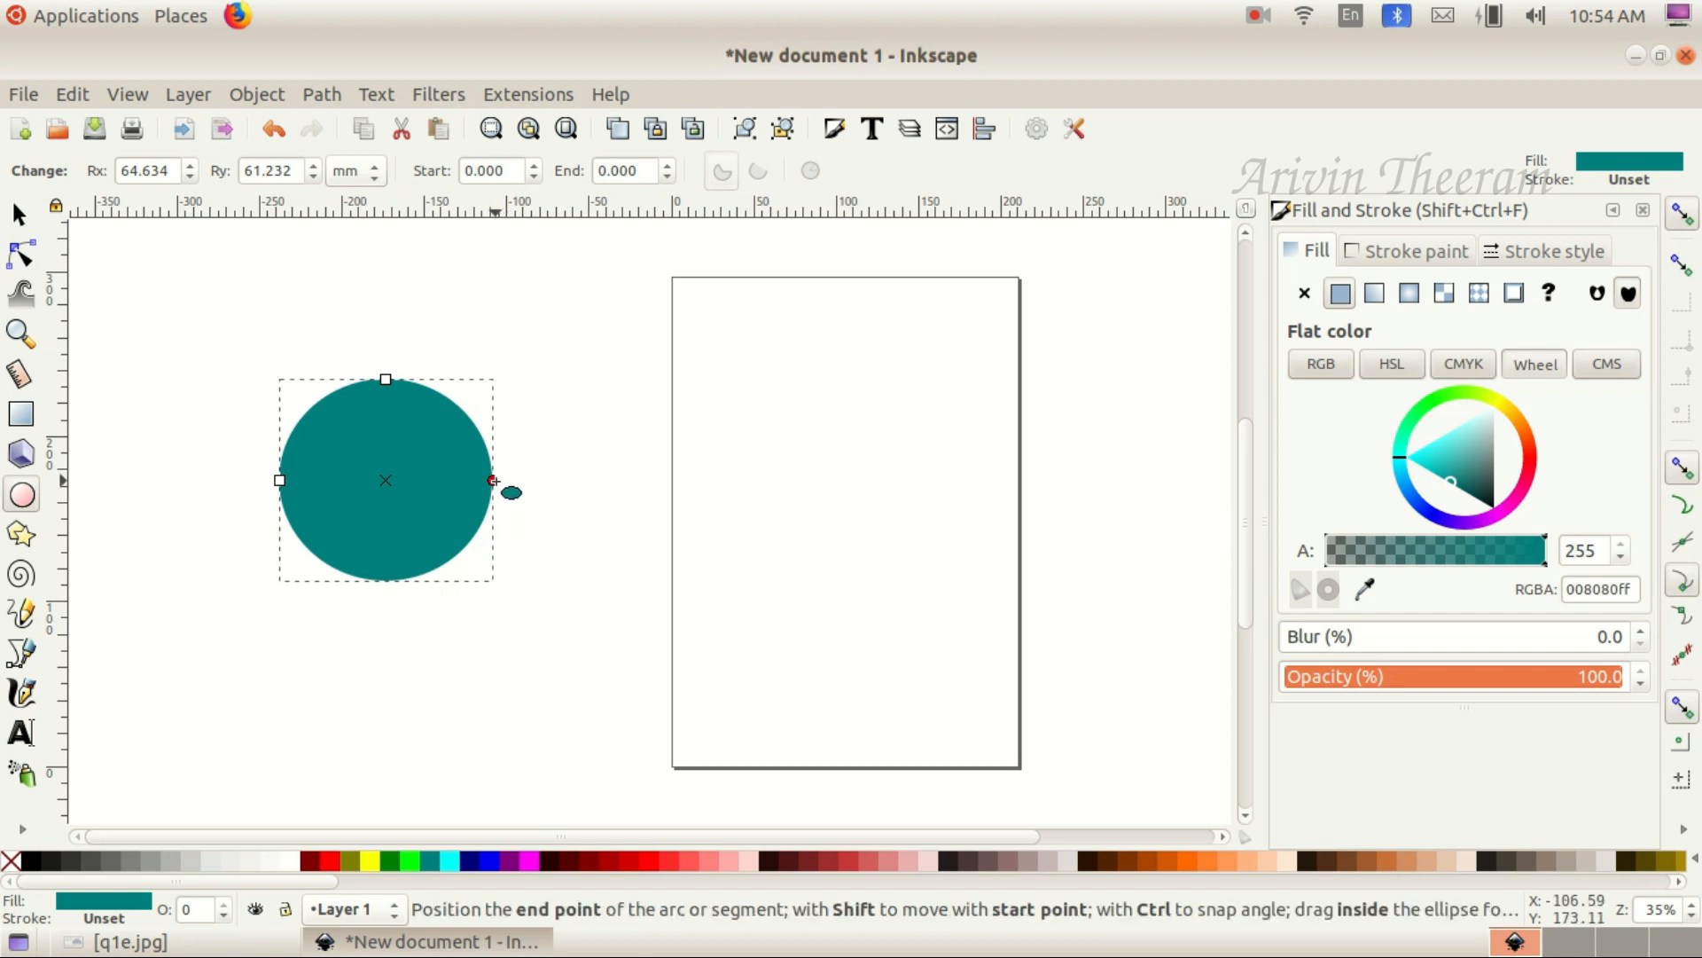
{"action": "left_click_drag", "start_coordinate": [493, 479], "coordinate": [374, 464]}
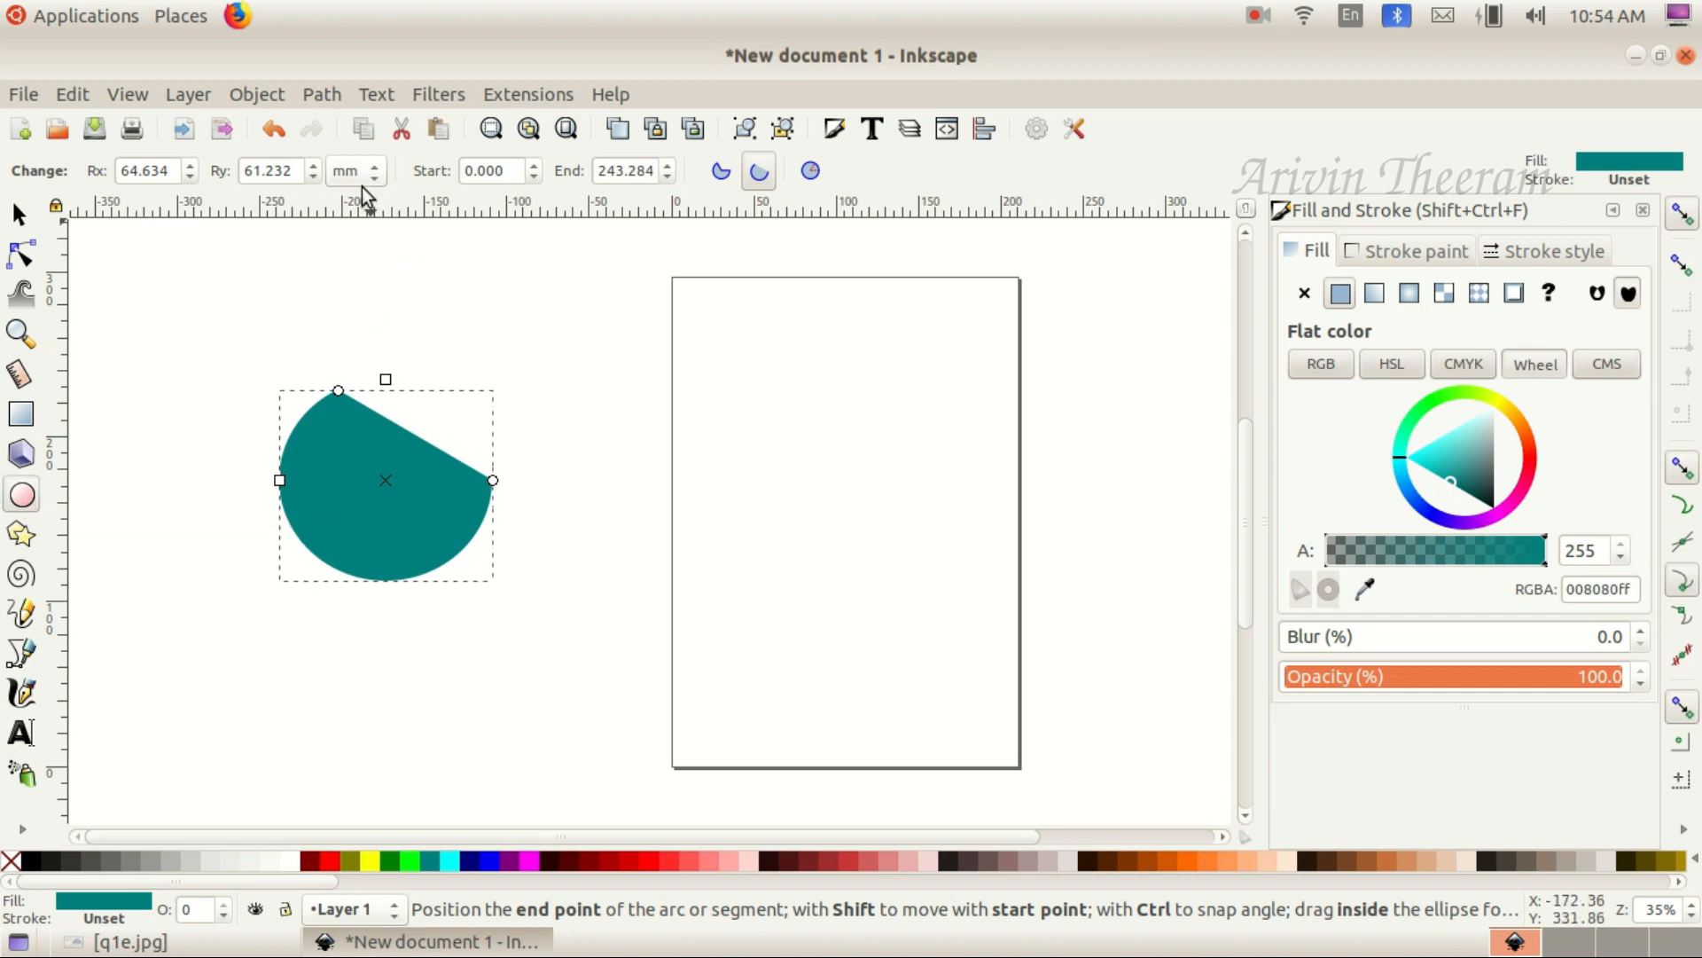
{"action": "left_click", "coordinate": [810, 172]}
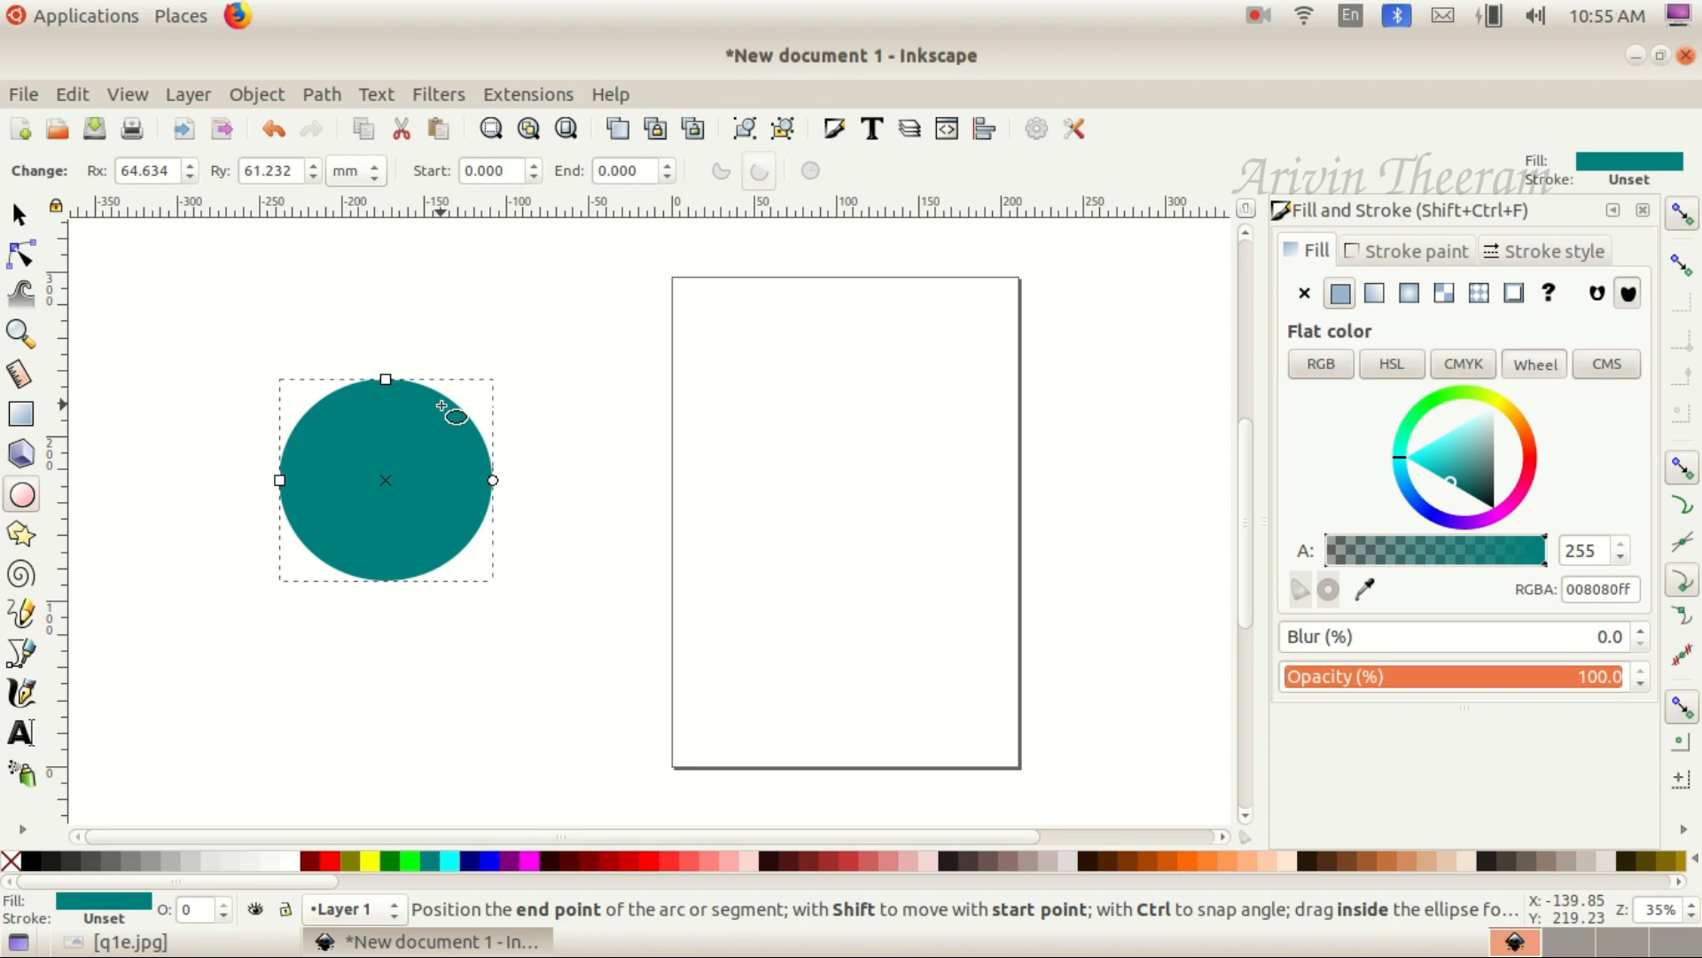
Close the Fill and Stroke settings and move the ellipse slightly to the left, leaving it deselected
{"action": "left_click", "coordinate": [1643, 213]}
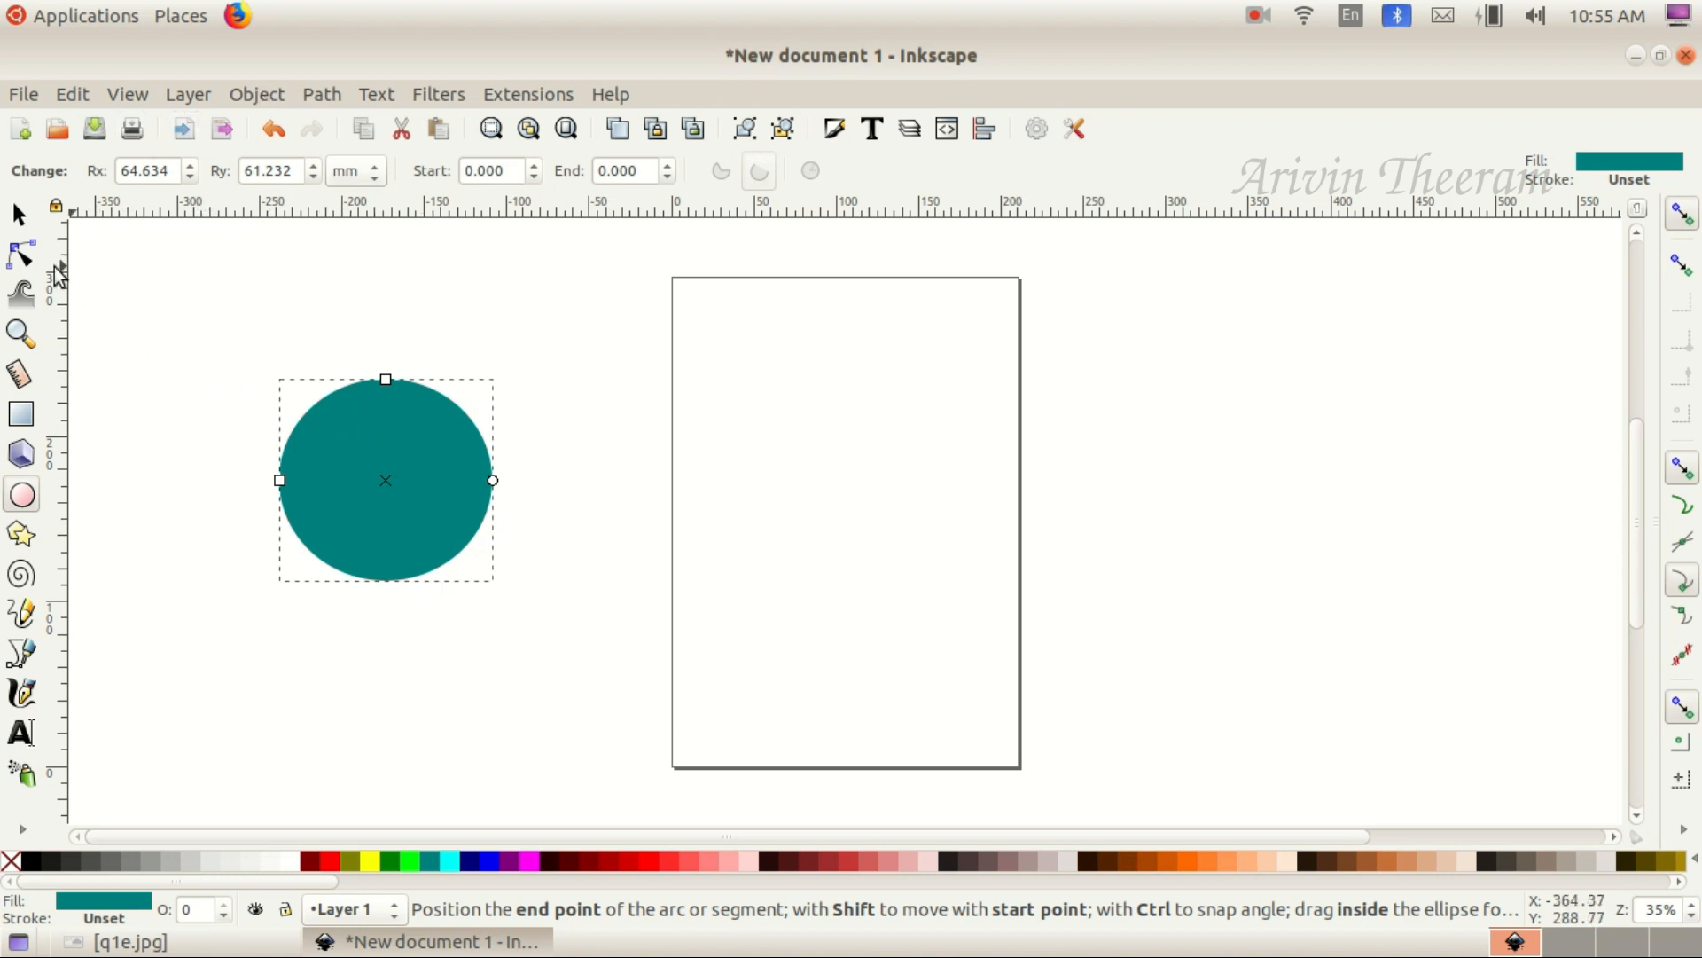
{"action": "left_click", "coordinate": [20, 215]}
{"action": "left_click_drag", "start_coordinate": [339, 459], "coordinate": [322, 456]}
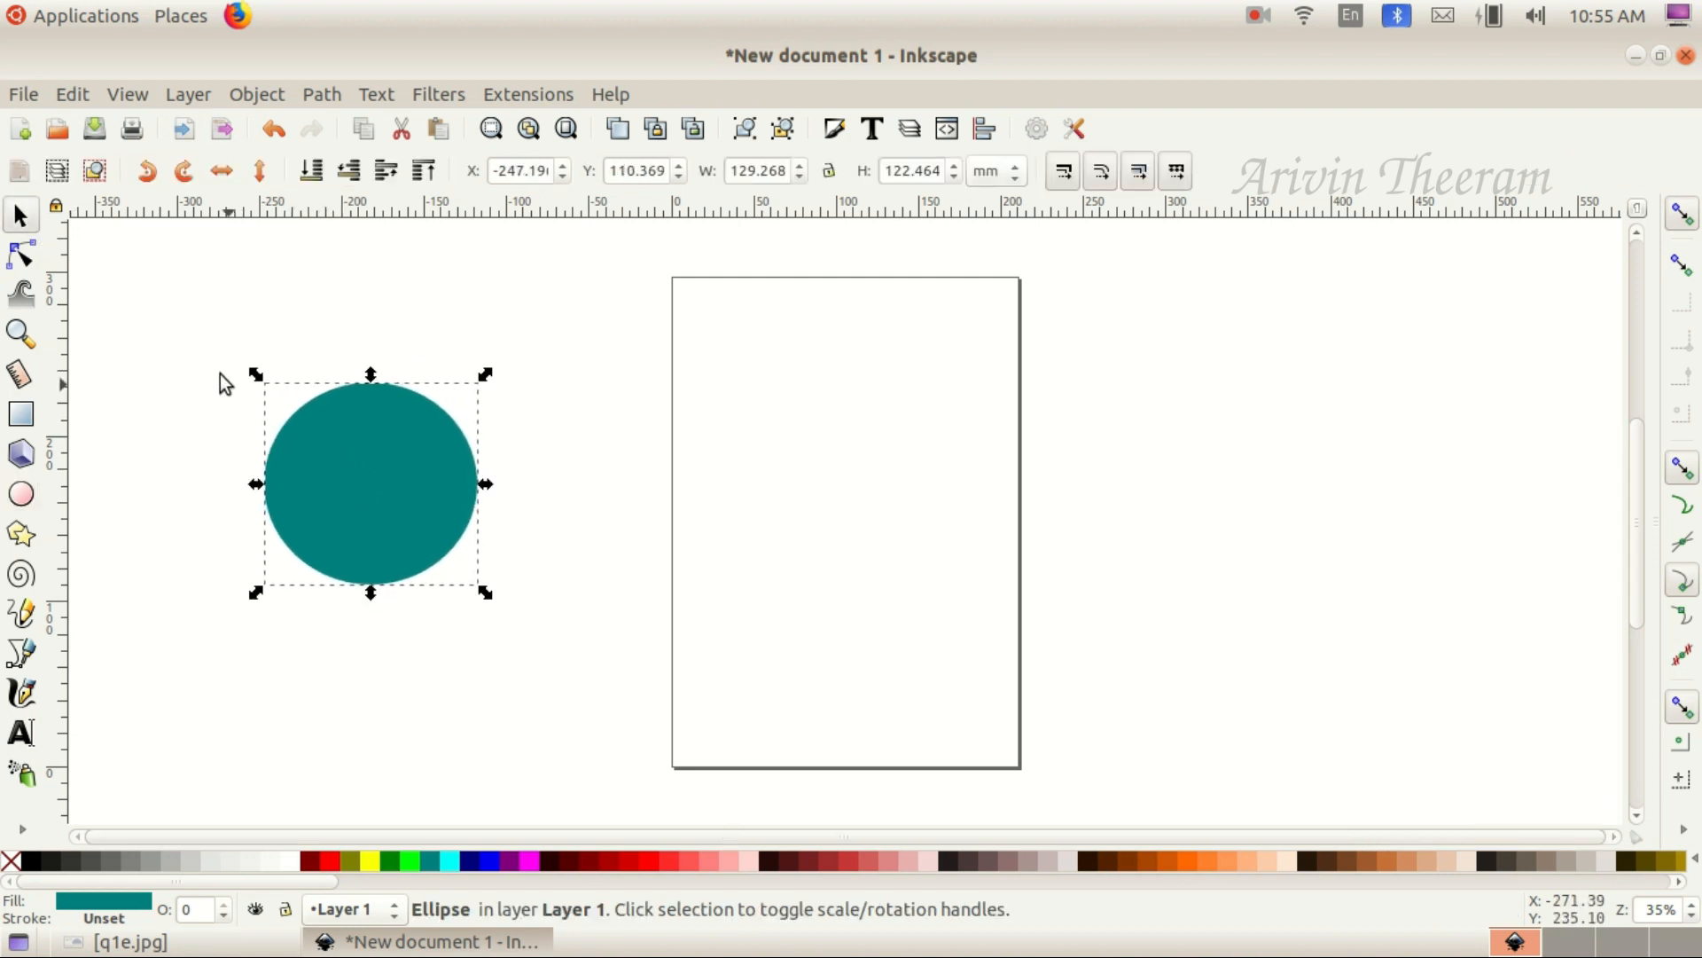
{"action": "left_click", "coordinate": [592, 350]}
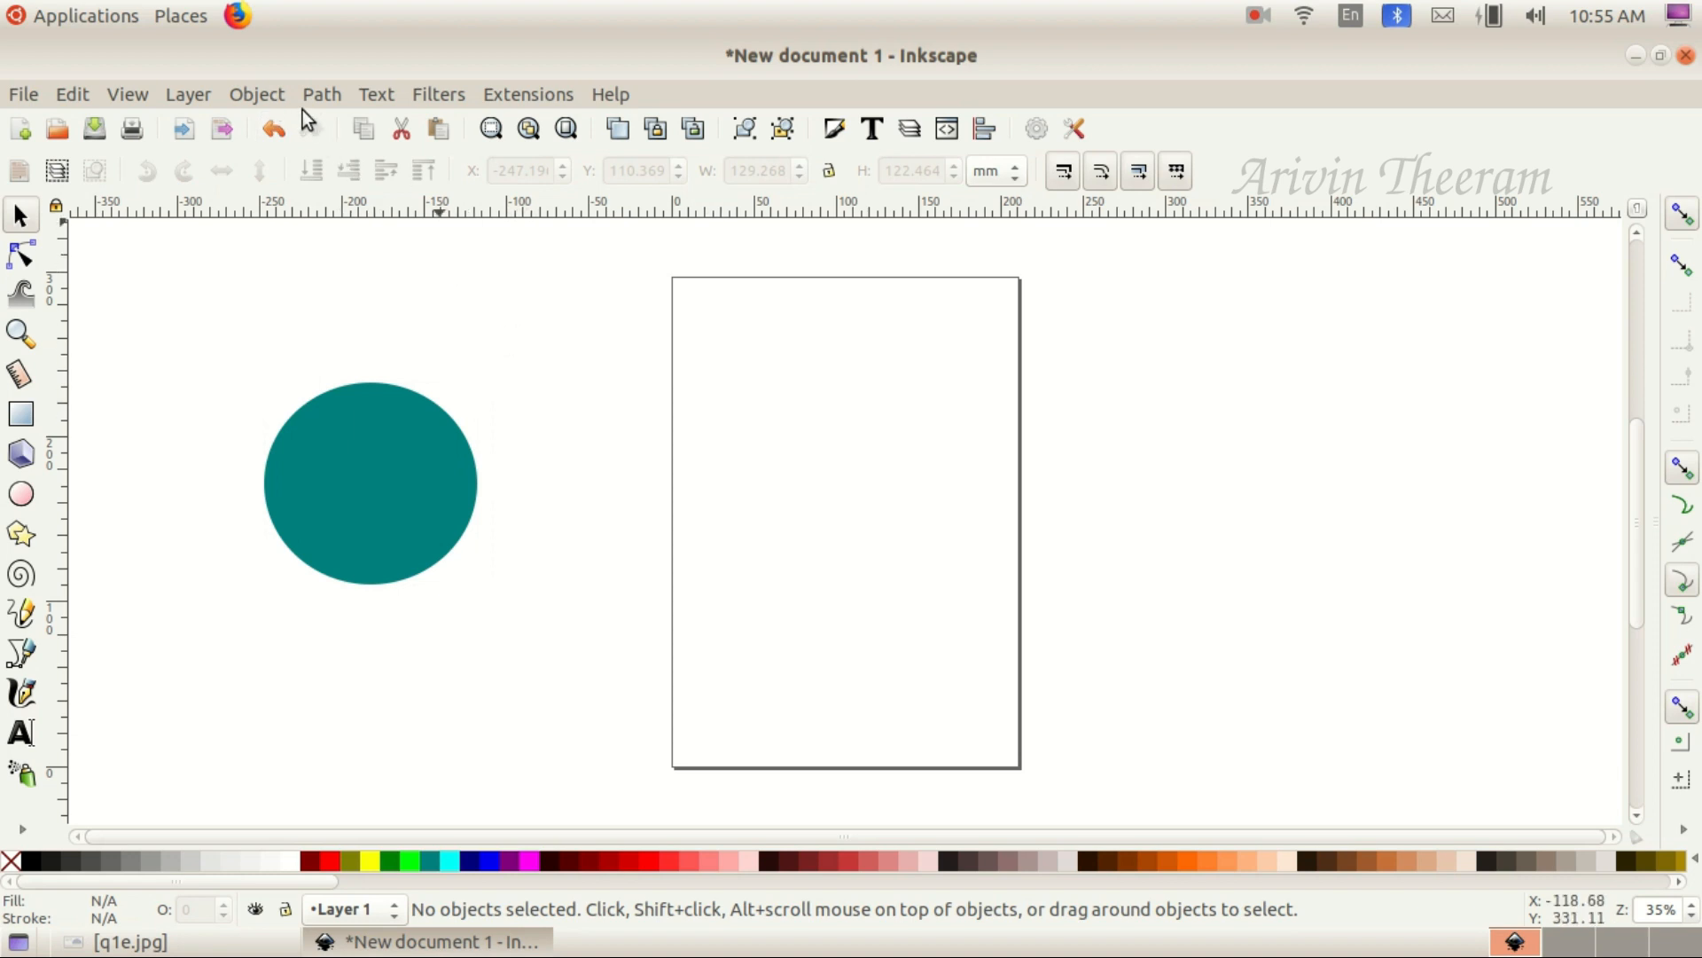
Reopen the Fill and Stroke settings and give the ellipse a flat black stroke
{"action": "left_click", "coordinate": [269, 98]}
{"action": "left_click", "coordinate": [308, 195]}
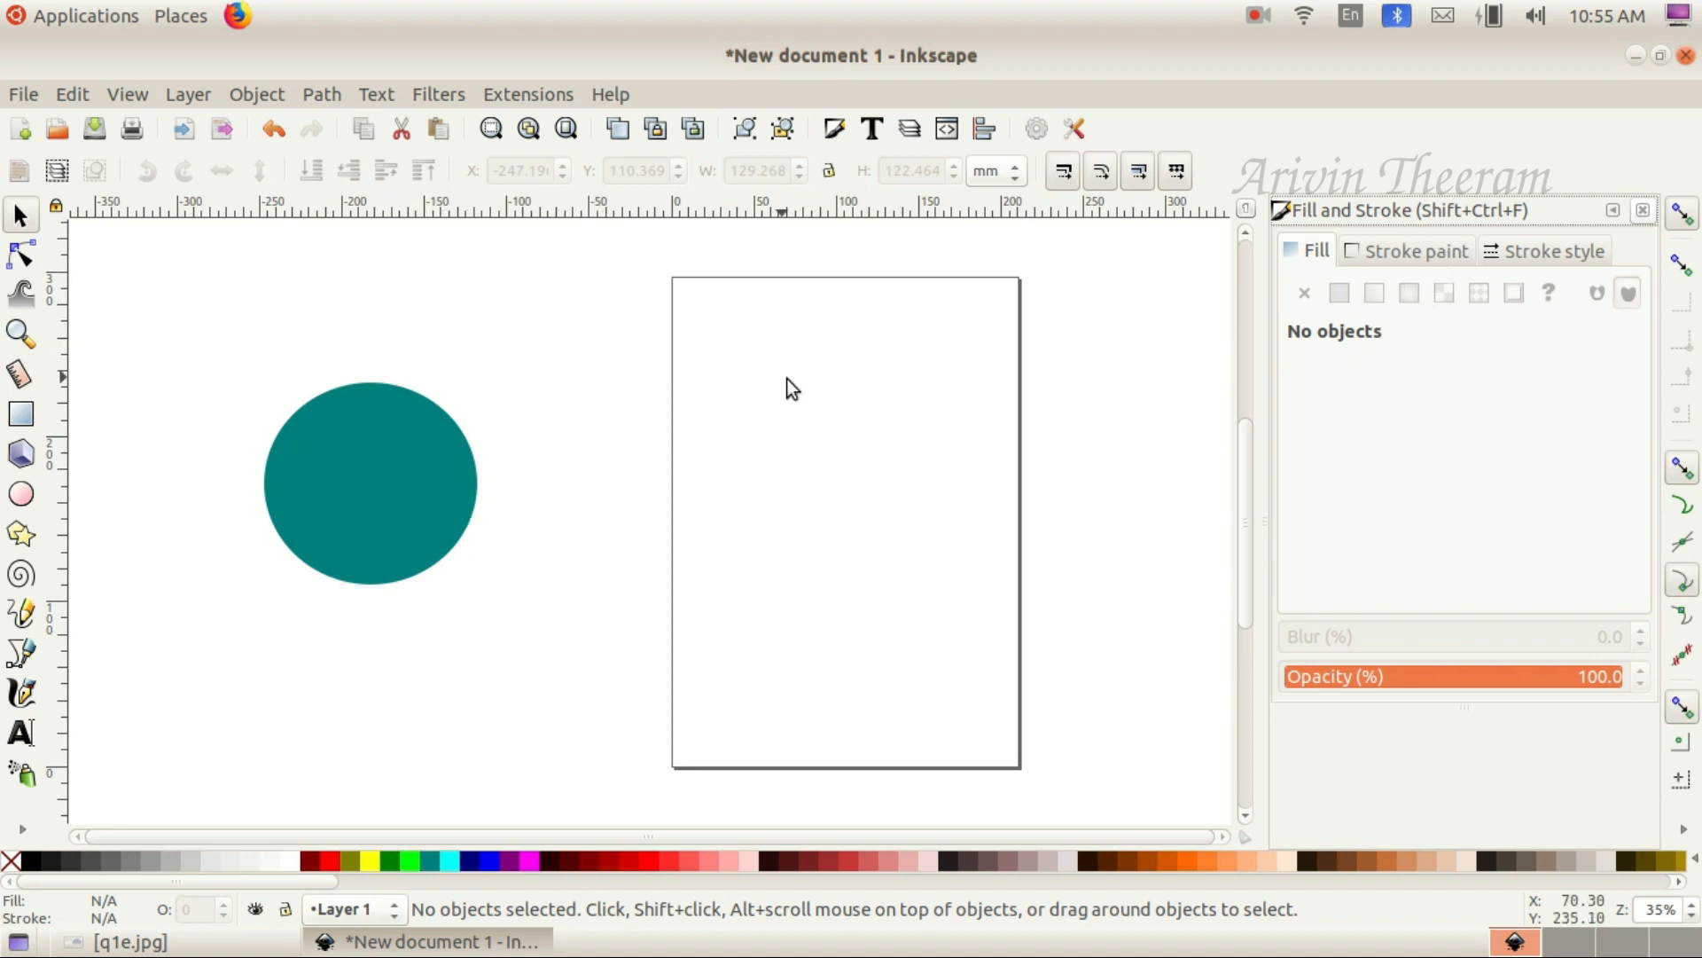
{"action": "left_click", "coordinate": [420, 440]}
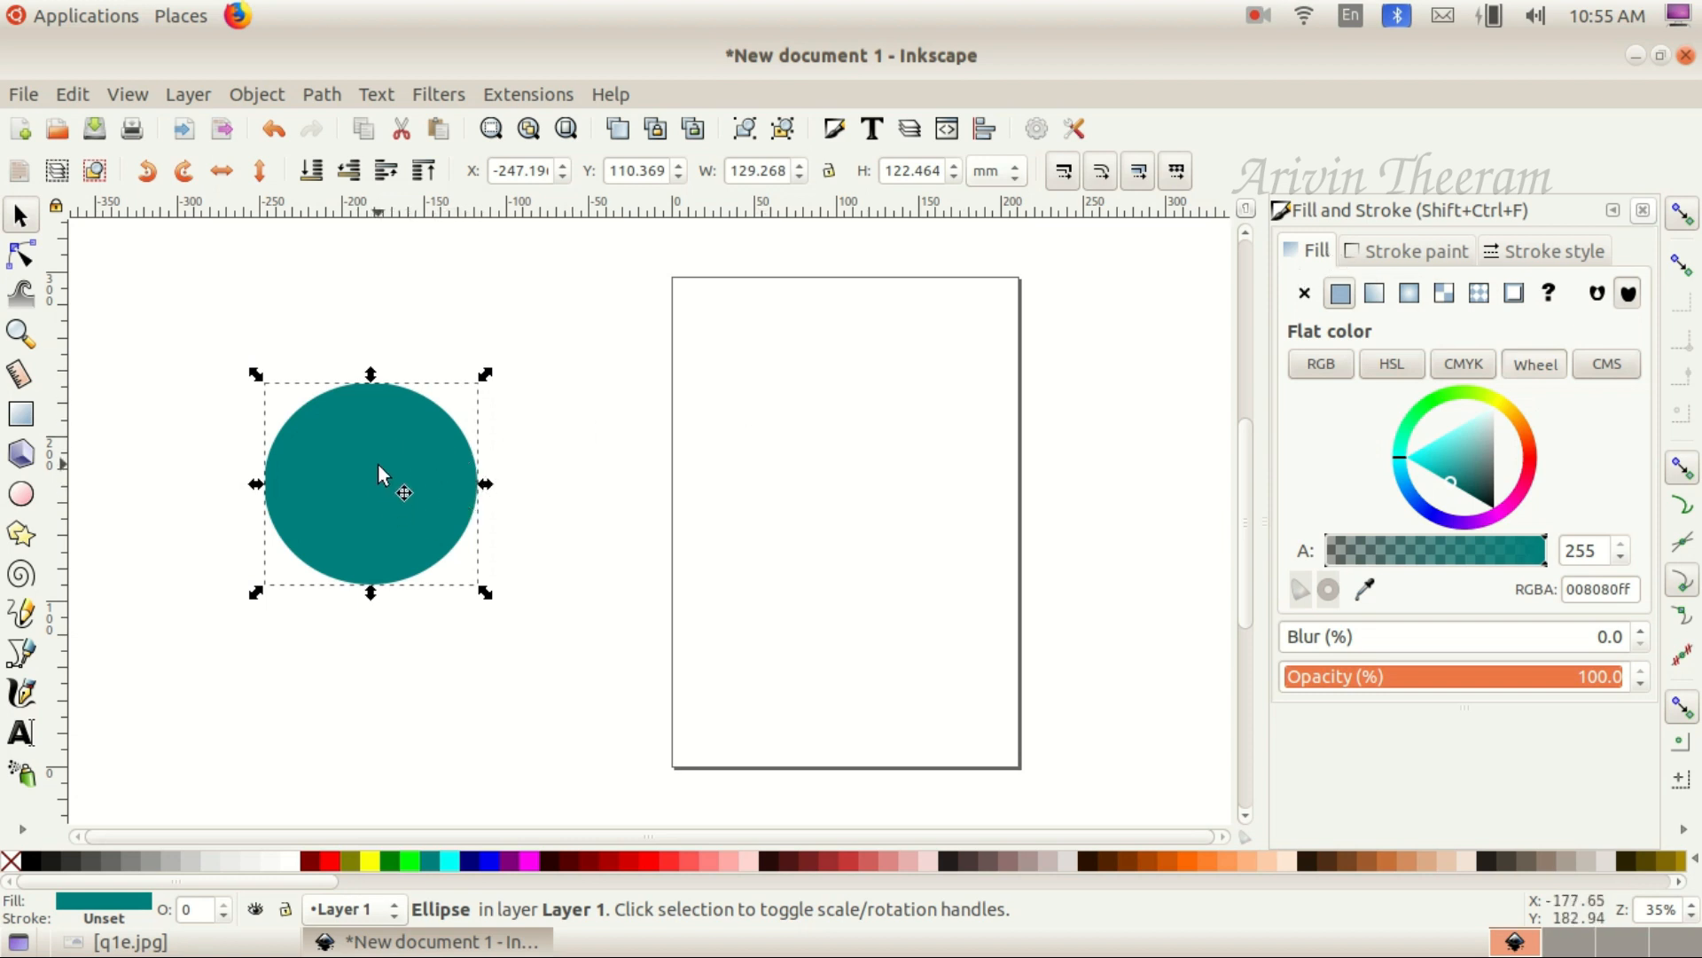
{"action": "left_click", "coordinate": [1403, 253]}
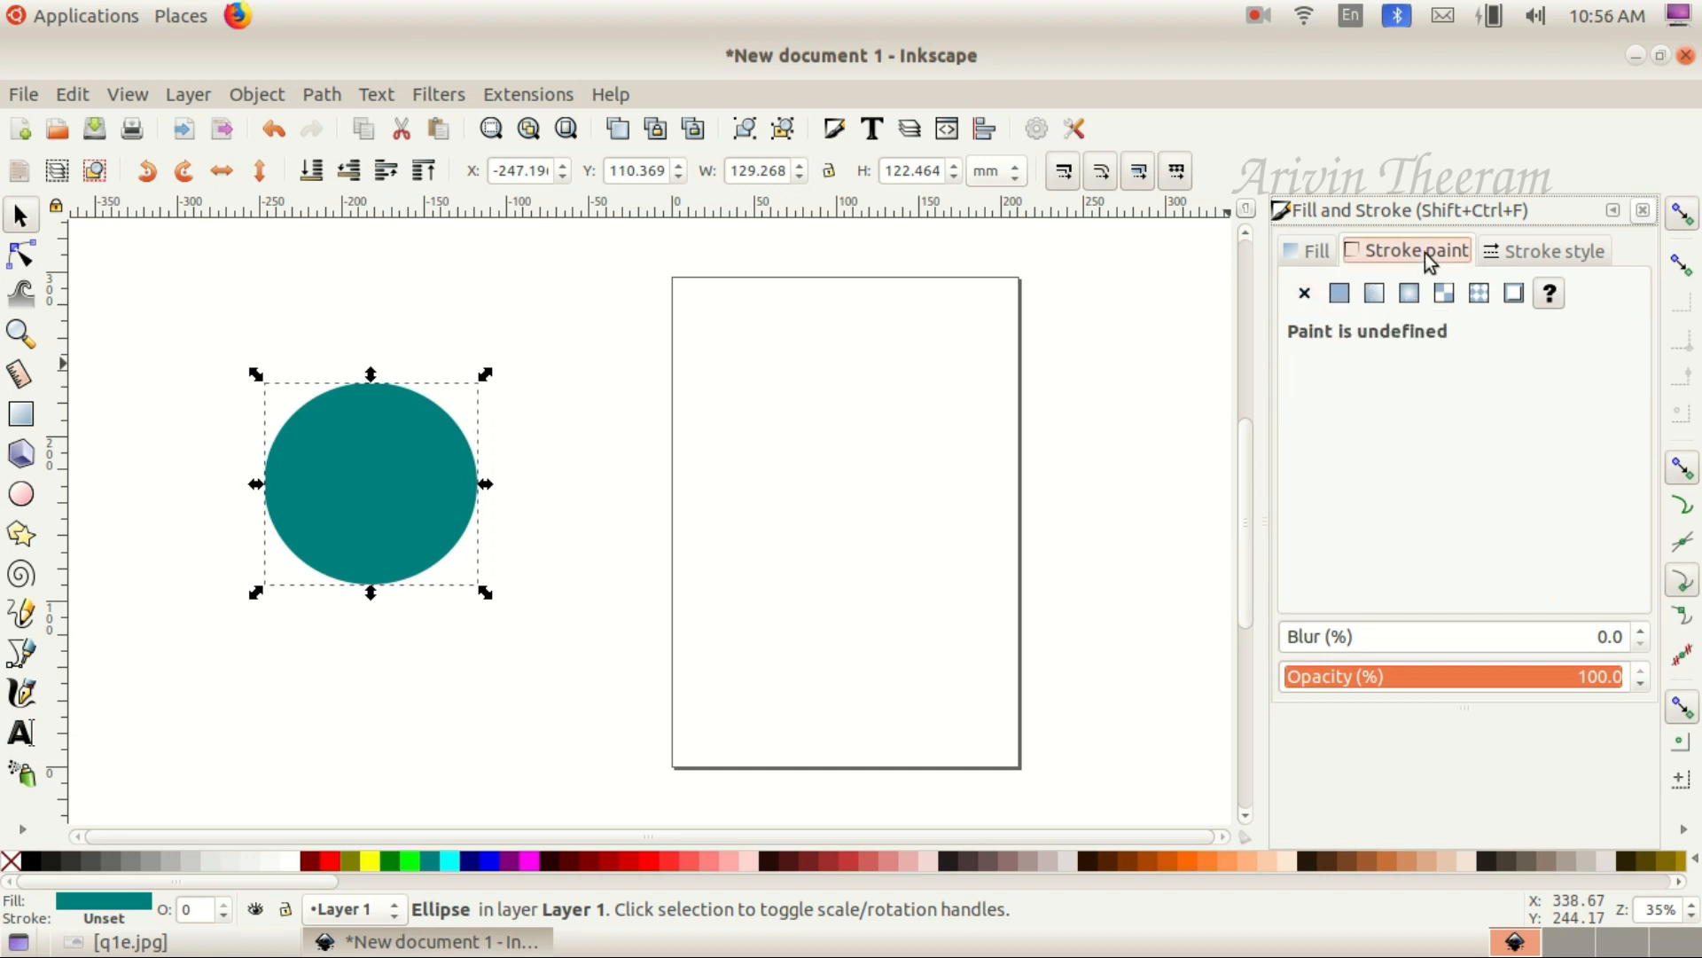
{"action": "left_click", "coordinate": [1339, 297]}
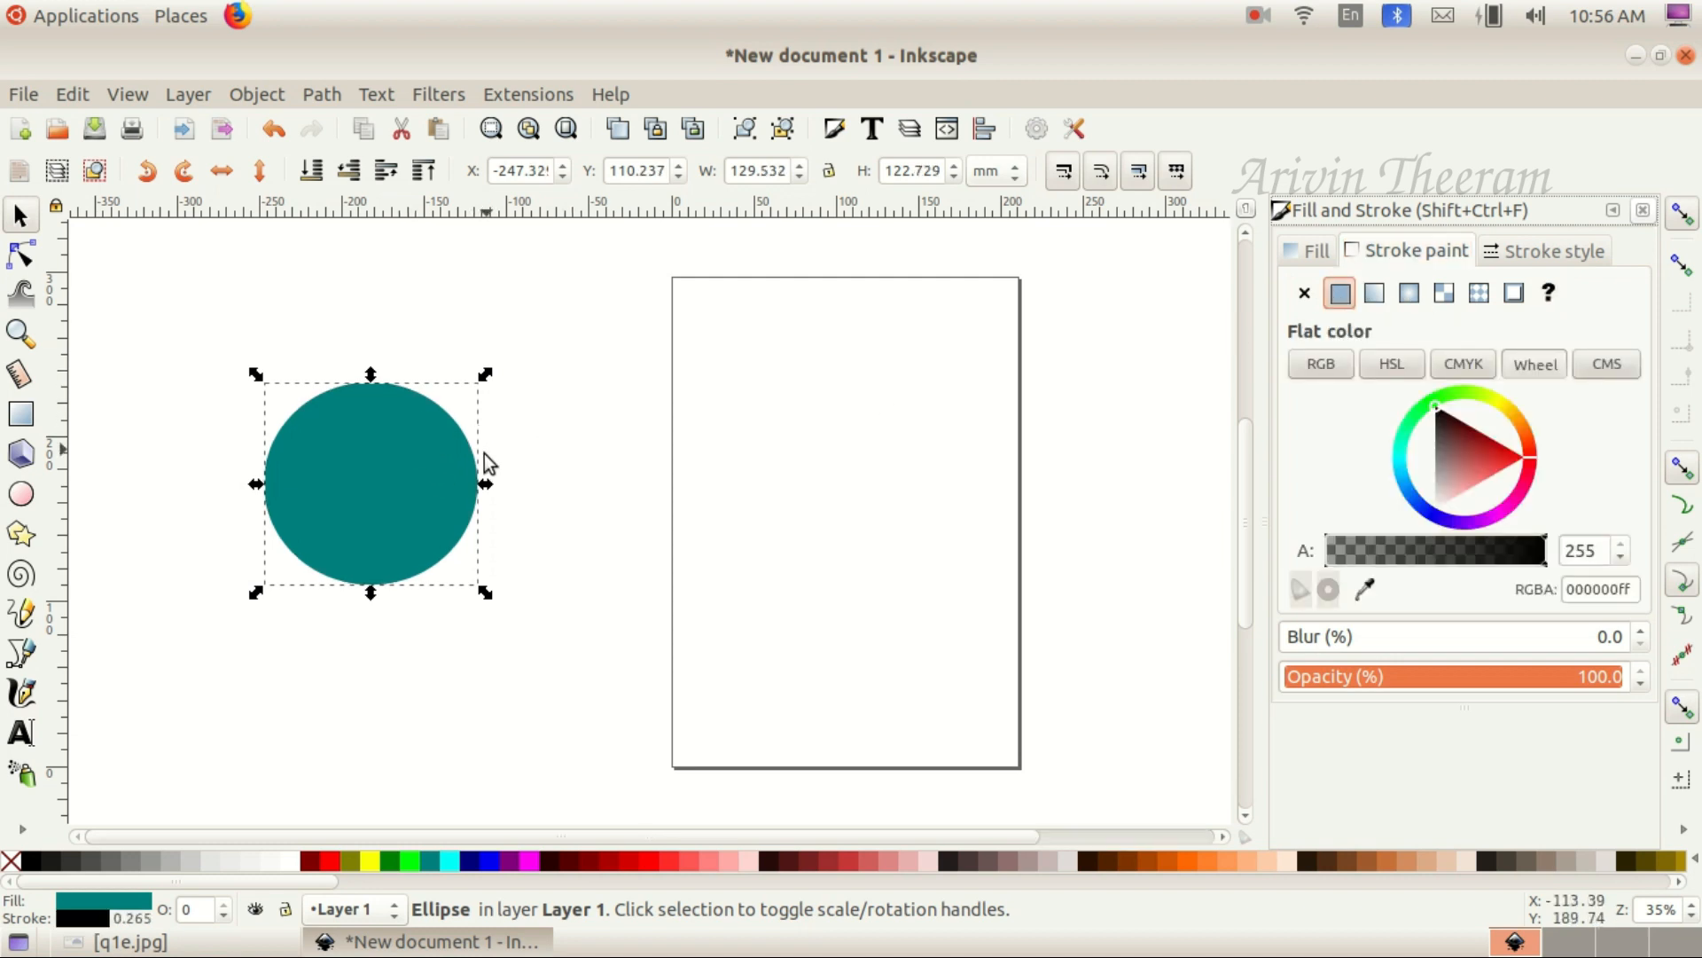
Increase the ellipse's stroke width to 9.865 mm
{"action": "left_click", "coordinate": [1516, 253]}
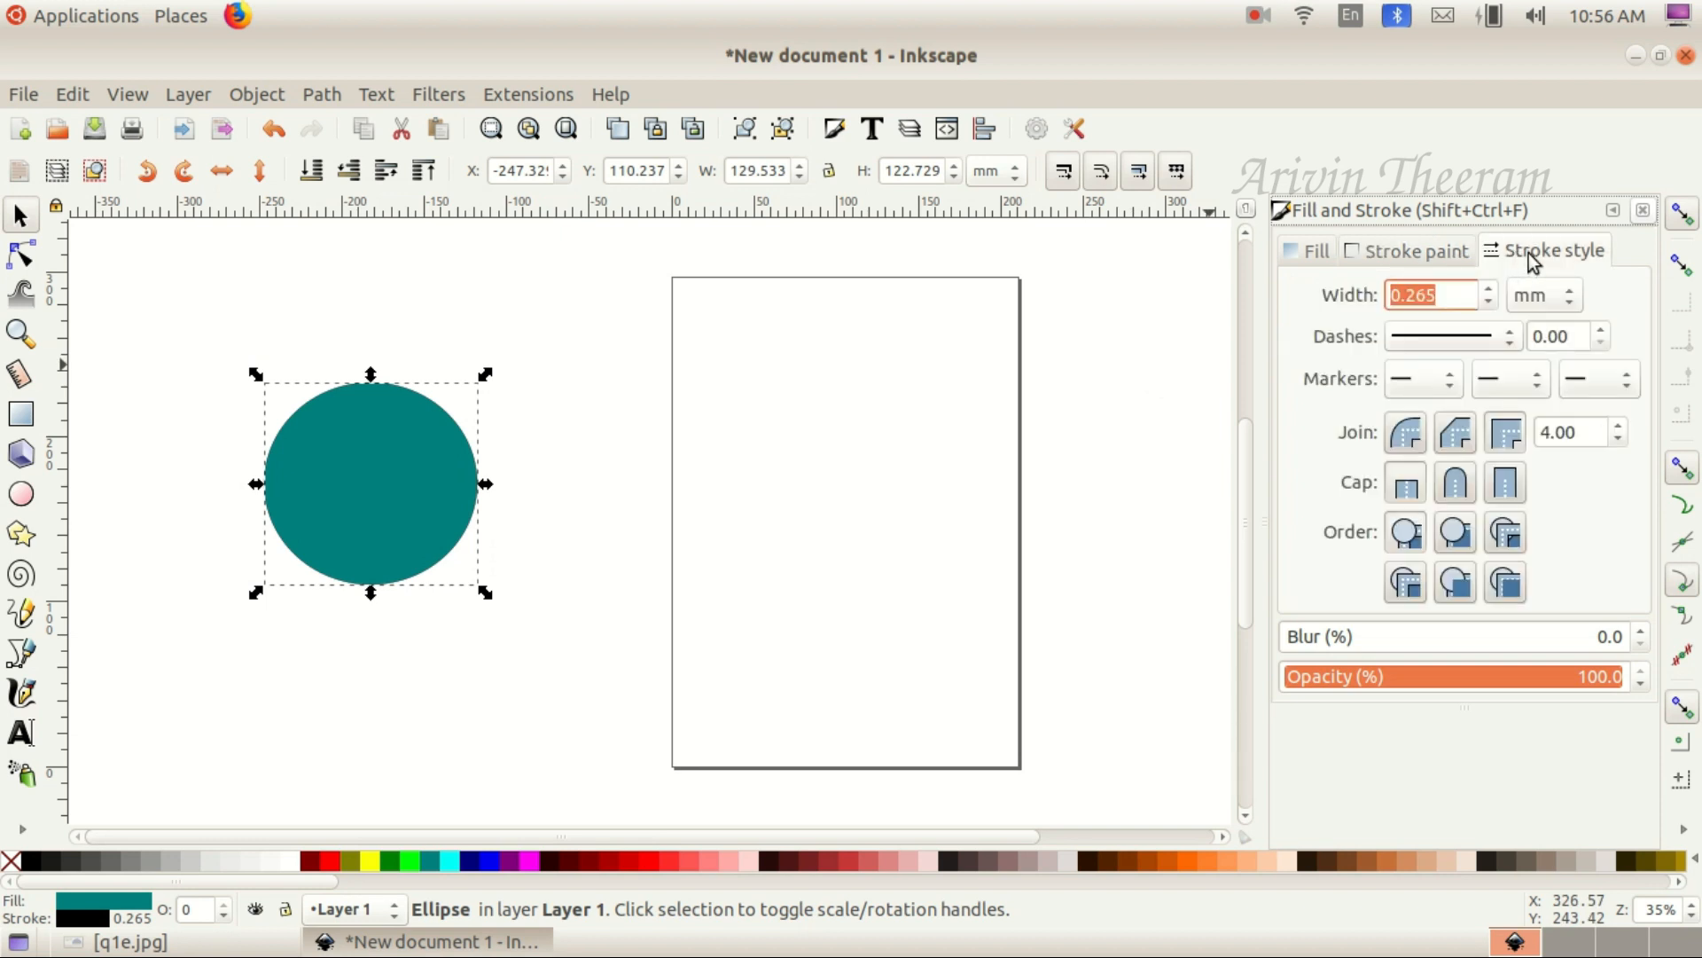
{"action": "left_click", "coordinate": [1487, 288]}
{"action": "left_click", "coordinate": [1488, 287]}
{"action": "left_click", "coordinate": [1488, 287]}
{"action": "left_click", "coordinate": [1488, 287]}
{"action": "left_click", "coordinate": [1488, 287]}
{"action": "left_click", "coordinate": [1488, 287]}
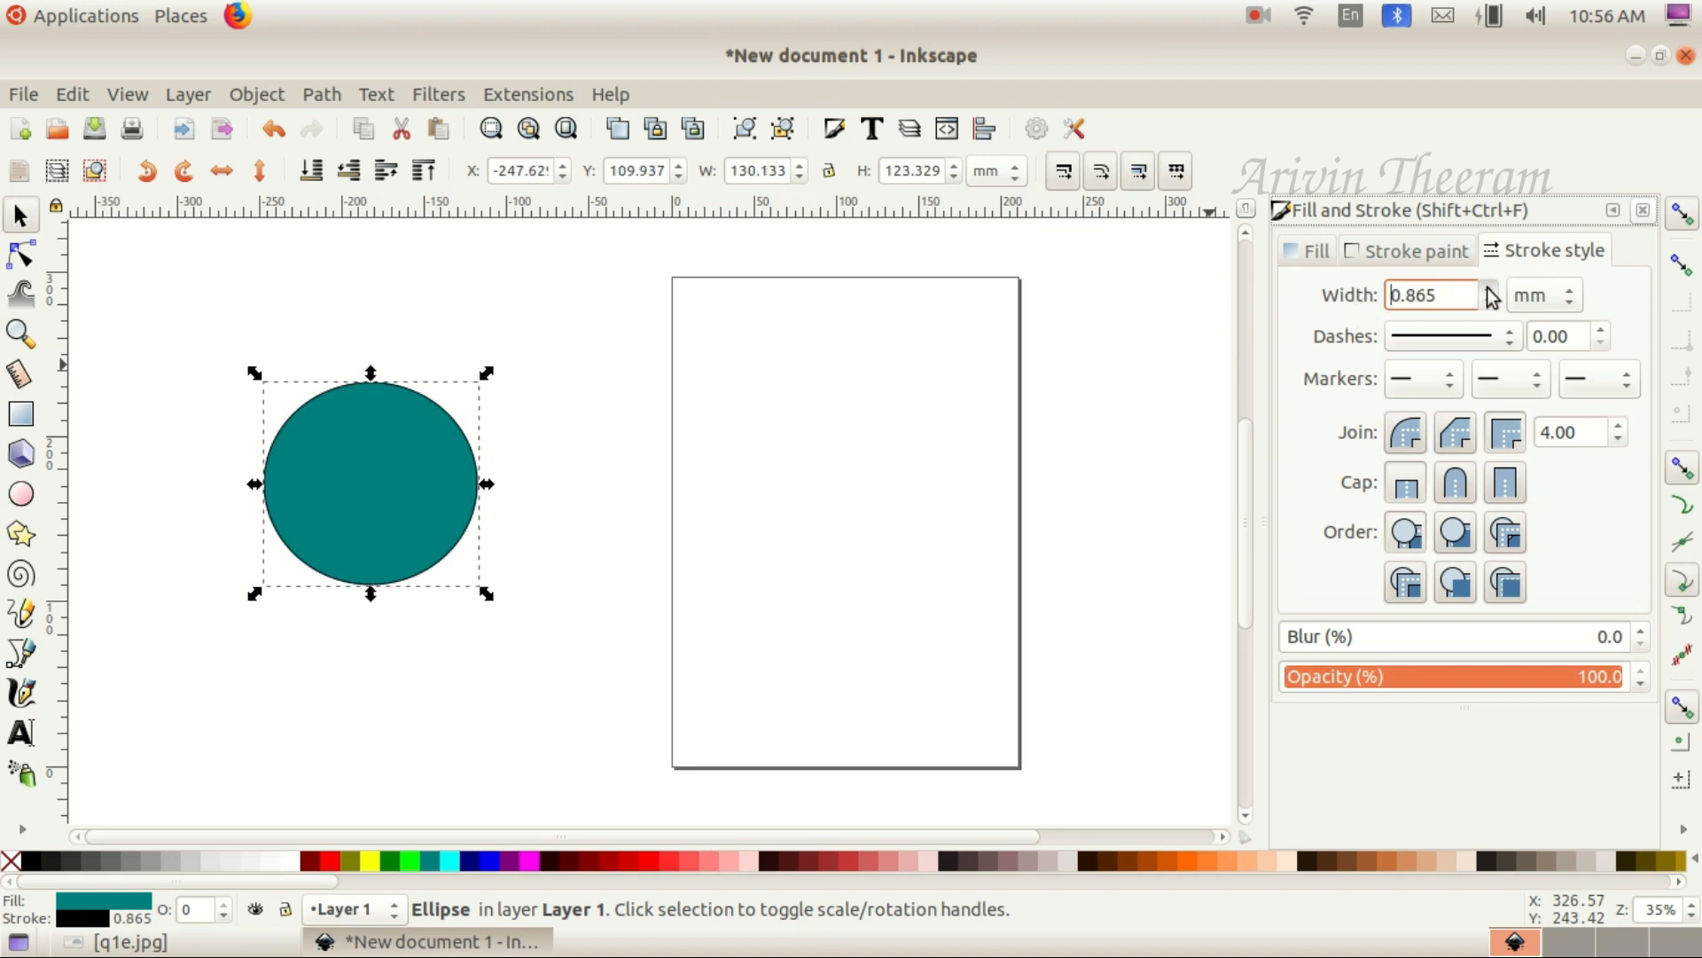
{"action": "left_click", "coordinate": [1489, 287]}
{"action": "left_click", "coordinate": [1489, 287]}
{"action": "left_click", "coordinate": [1489, 288]}
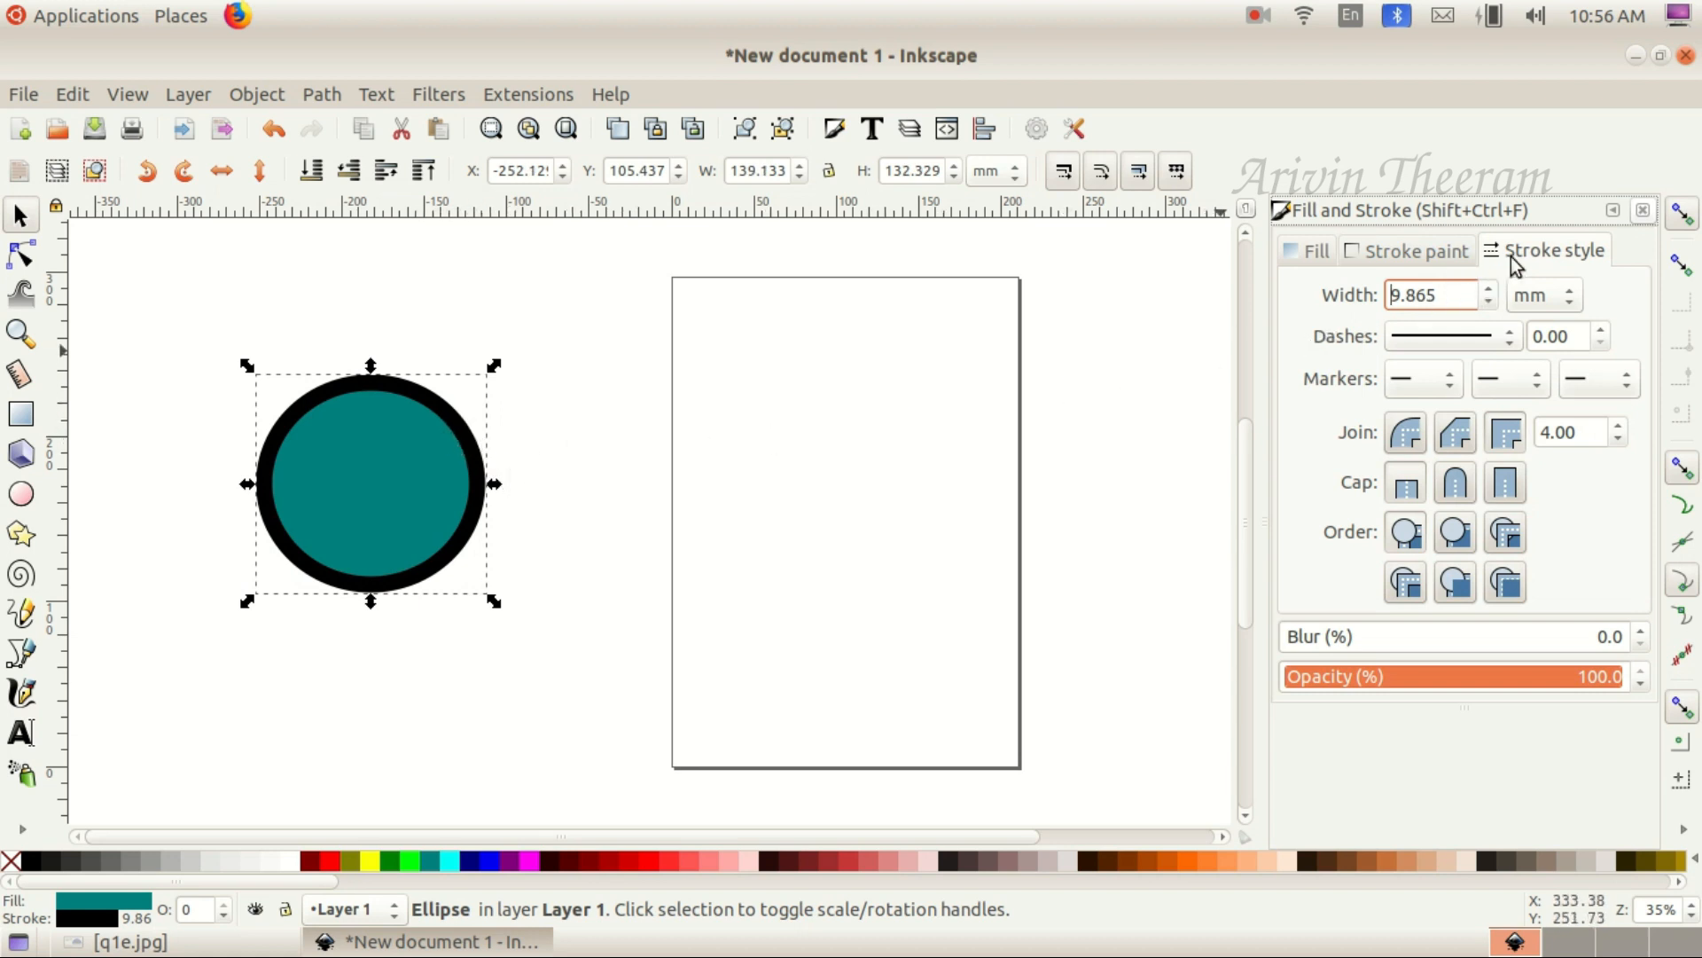
Recolor the ellipse's stroke to red (f8180bff) using the color wheel
{"action": "left_click", "coordinate": [1413, 257]}
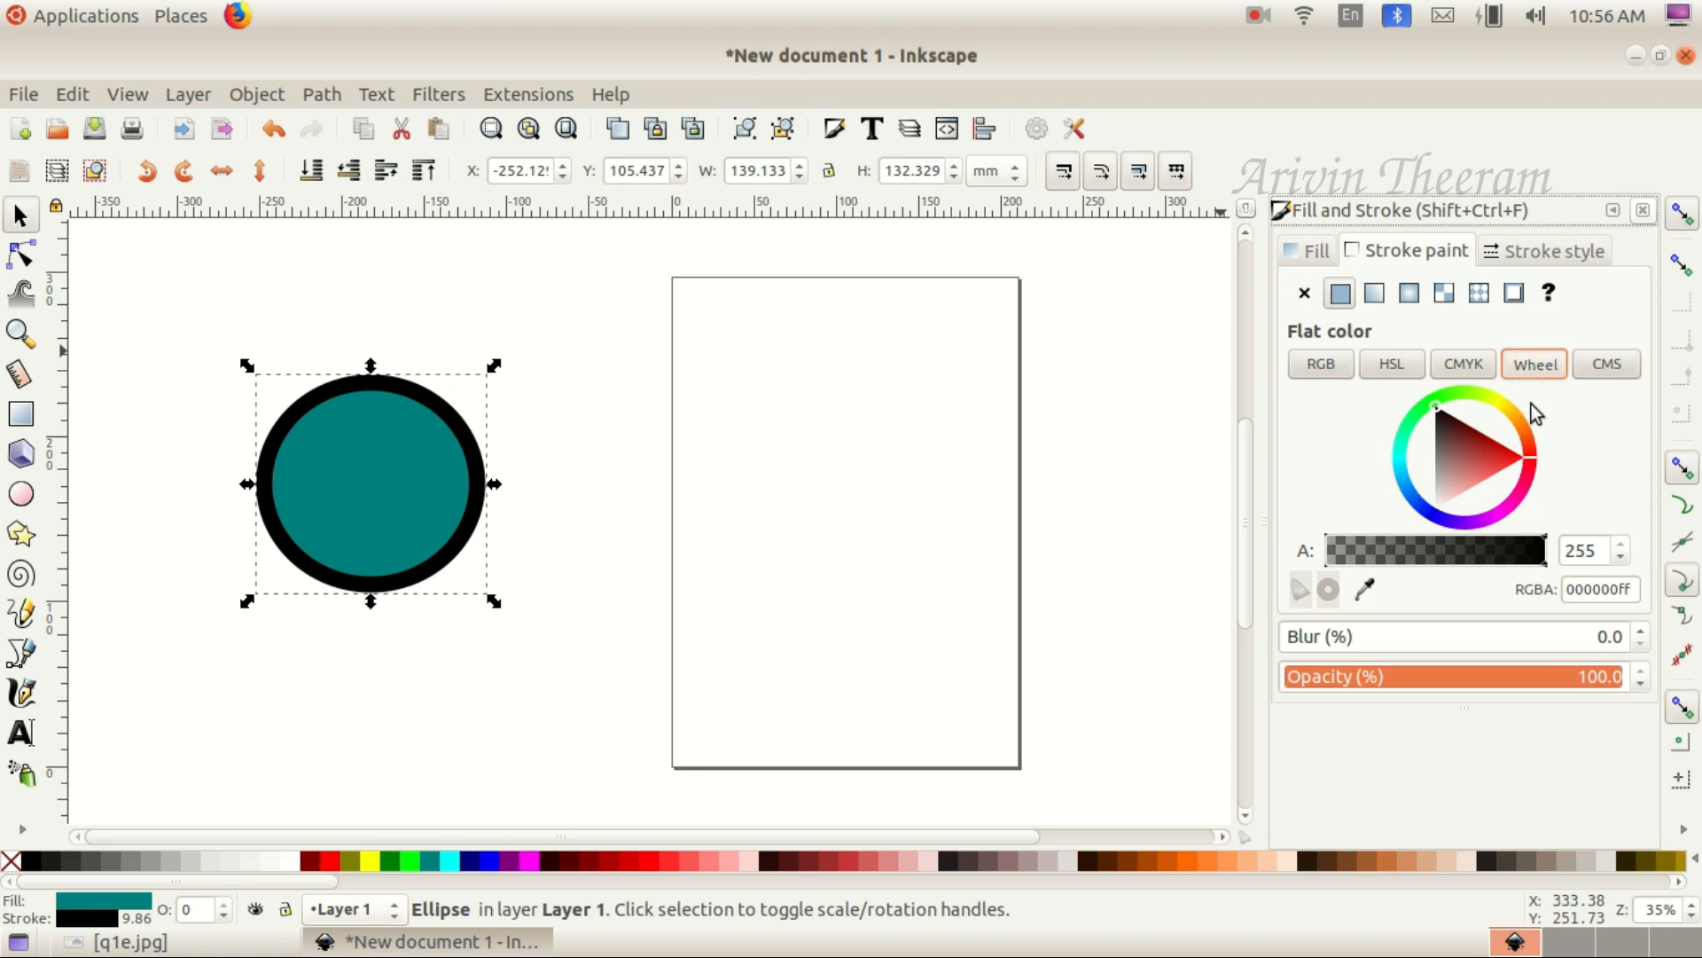
{"action": "mouse_move", "coordinate": [1525, 441]}
{"action": "left_mouse_down"}
{"action": "mouse_move", "coordinate": [1509, 413]}
{"action": "mouse_move", "coordinate": [1496, 435]}
{"action": "mouse_move", "coordinate": [1476, 385]}
{"action": "left_mouse_up"}
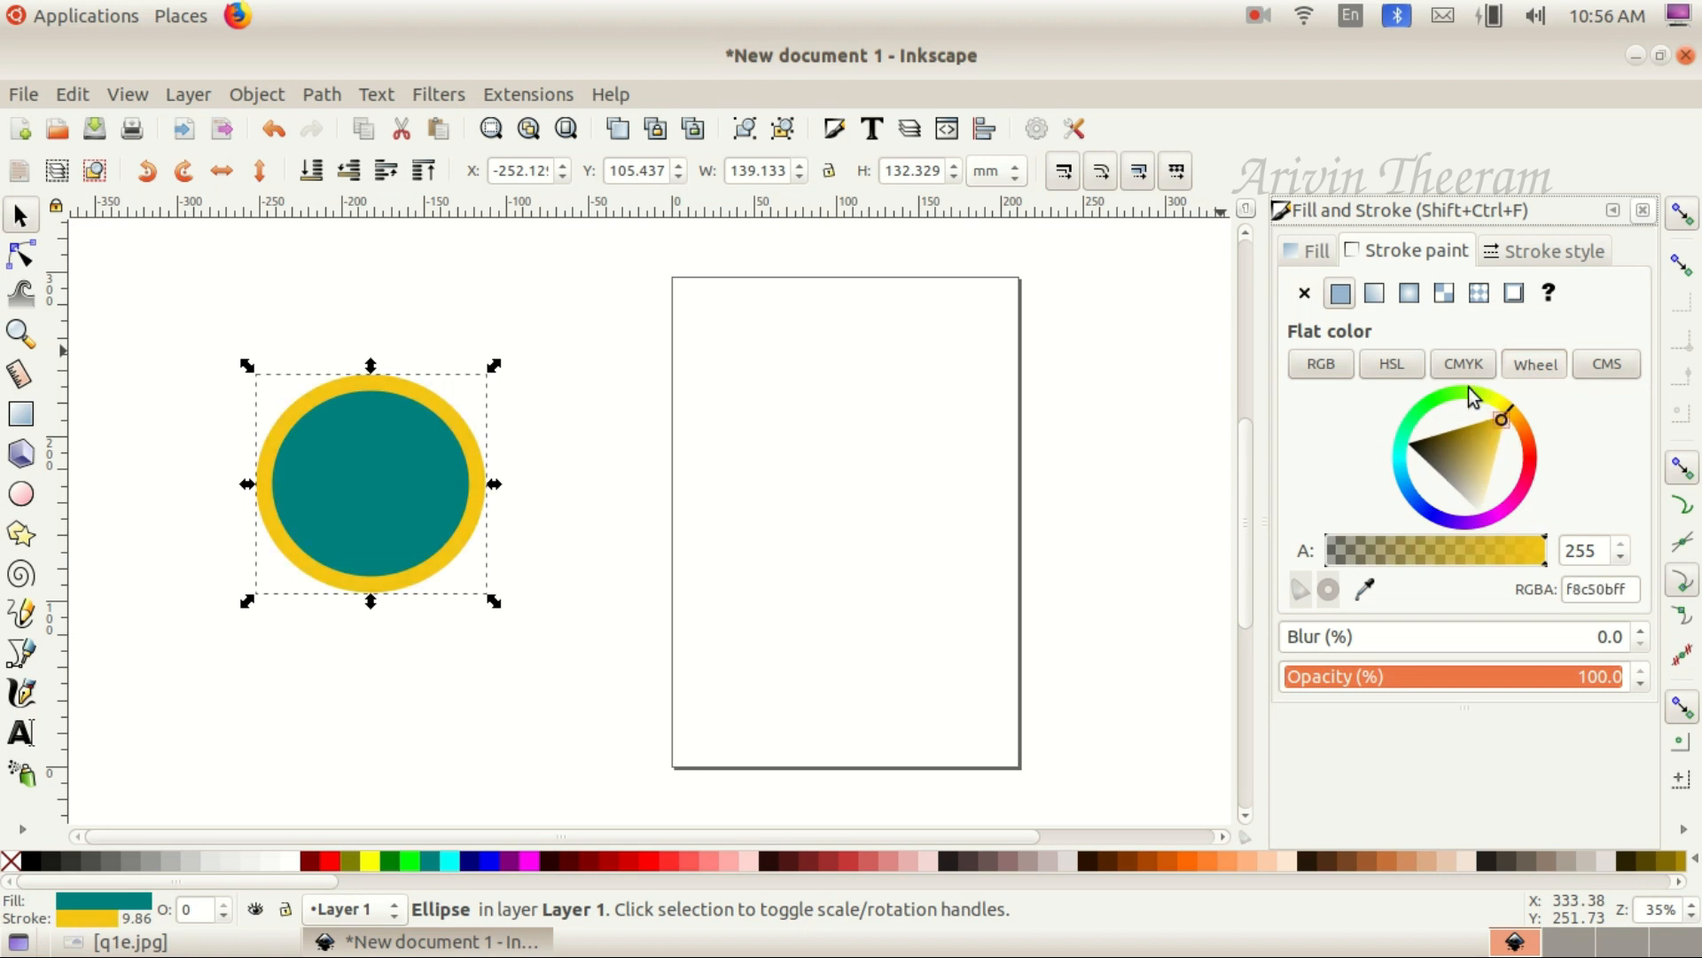
{"action": "mouse_move", "coordinate": [1414, 492]}
{"action": "left_mouse_down"}
{"action": "mouse_move", "coordinate": [1498, 519]}
{"action": "mouse_move", "coordinate": [1525, 454]}
{"action": "left_mouse_up"}
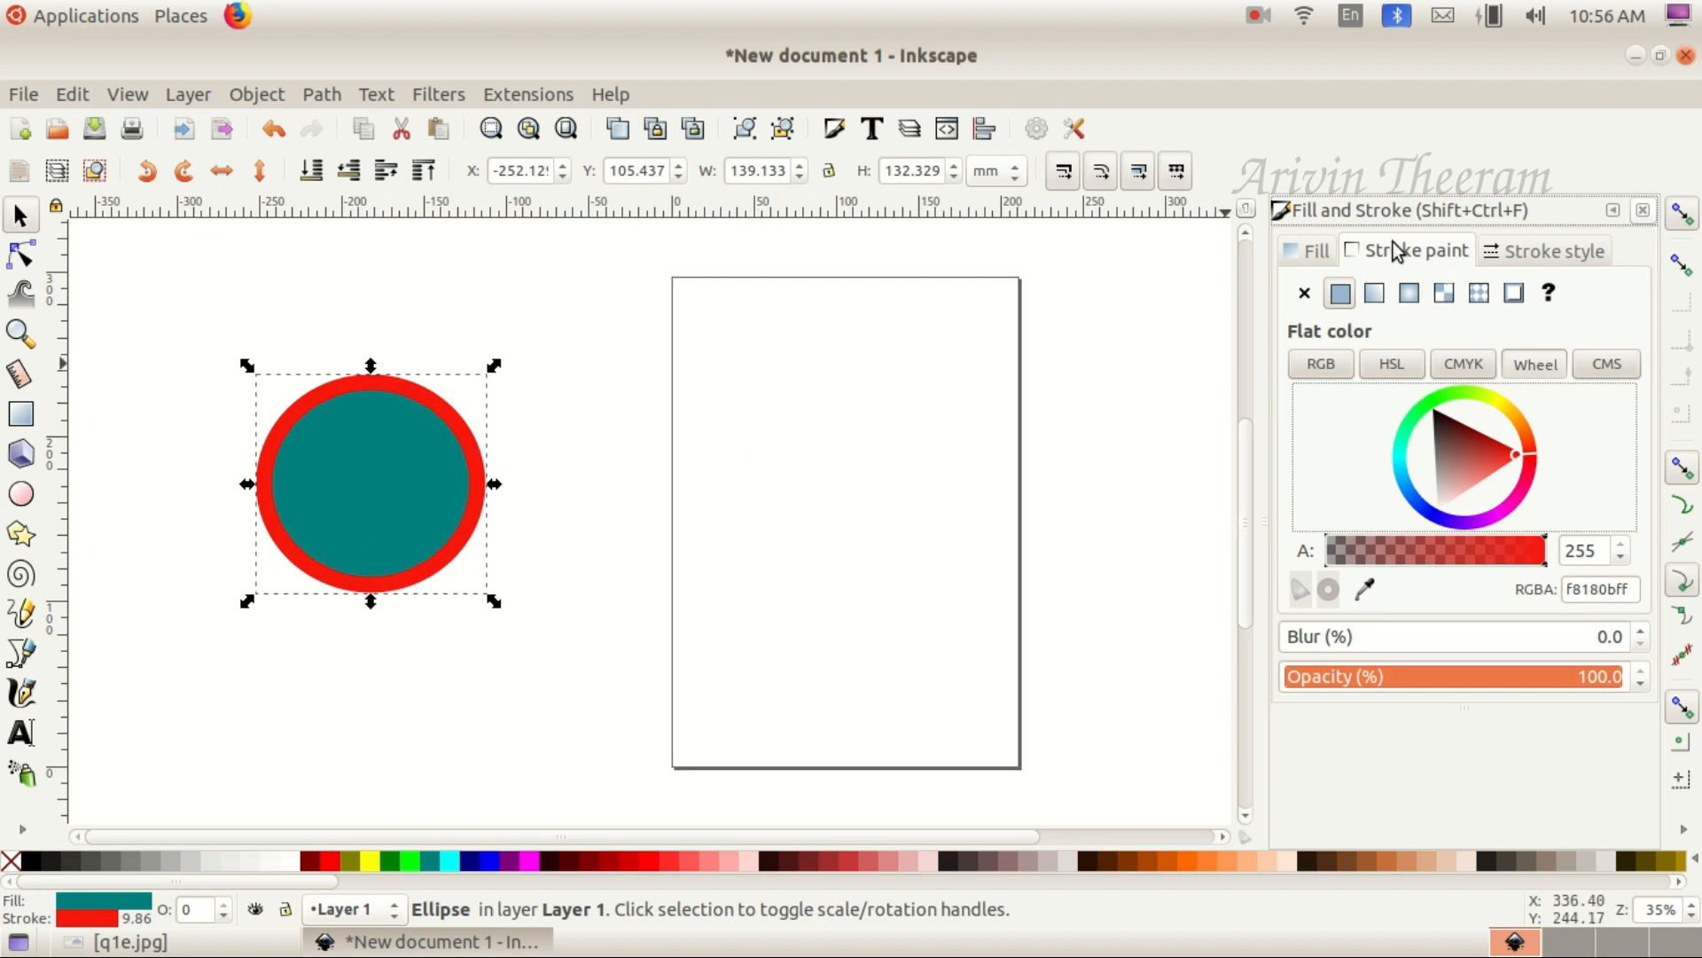
Change the ellipse's fill to purple (6b46a8ff) using the color wheel
{"action": "left_click", "coordinate": [1316, 252]}
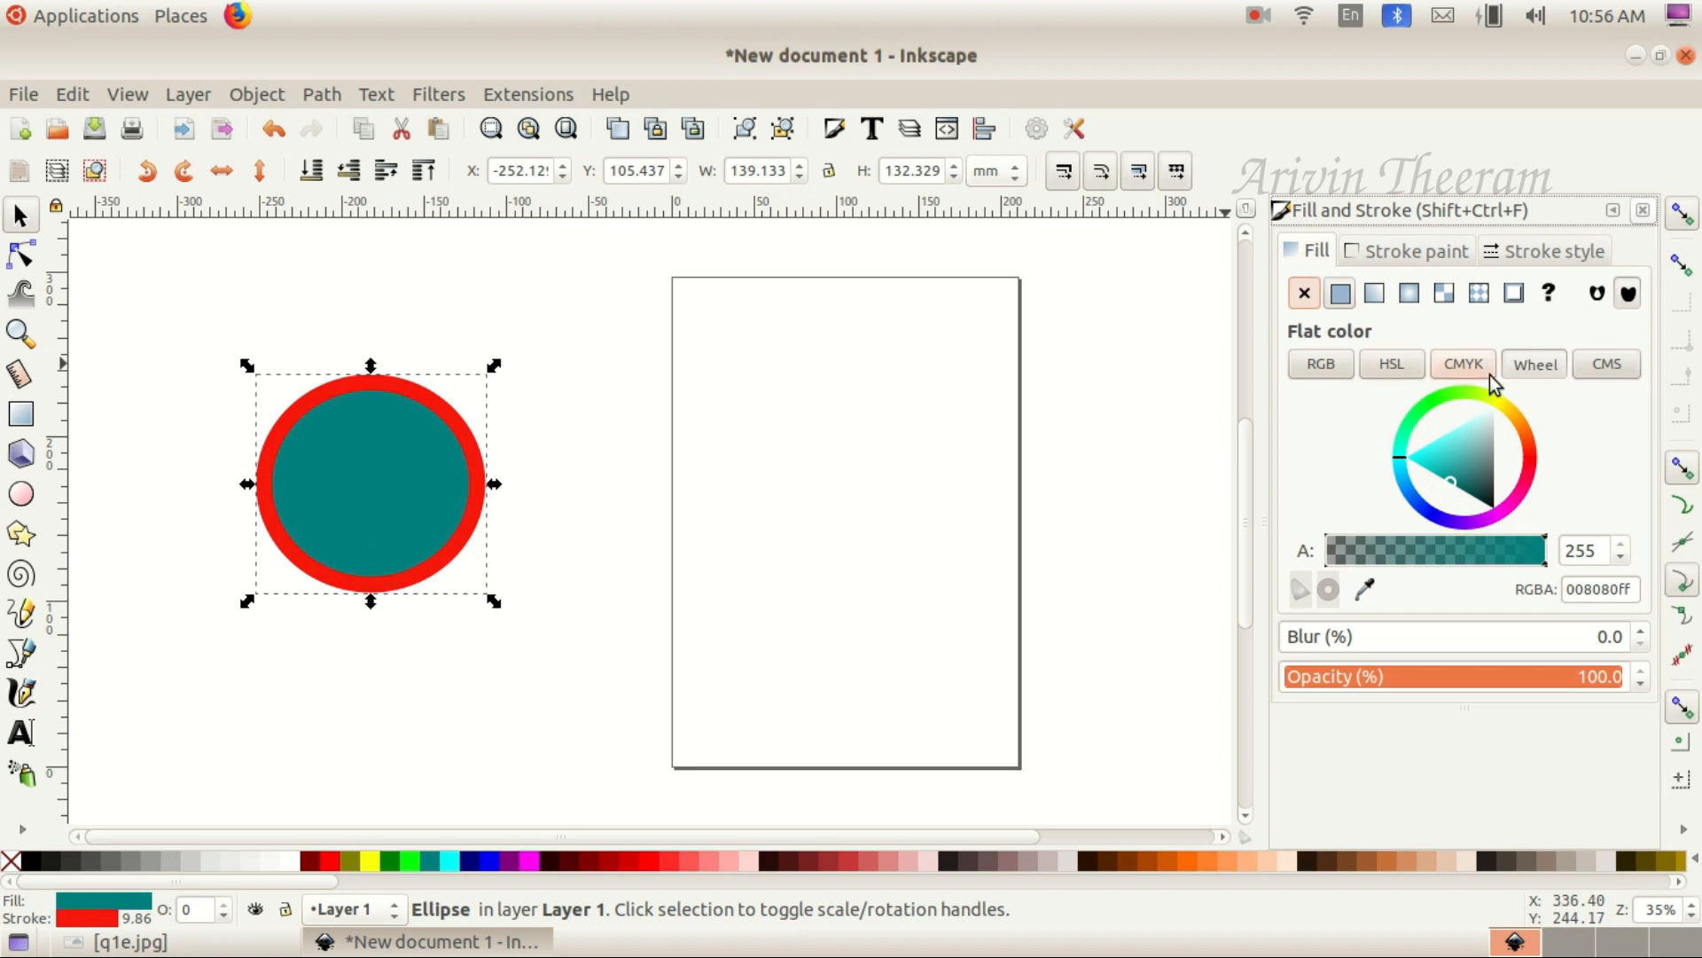
{"action": "mouse_move", "coordinate": [1488, 443]}
{"action": "left_mouse_down"}
{"action": "mouse_move", "coordinate": [1455, 449]}
{"action": "mouse_move", "coordinate": [1461, 468]}
{"action": "mouse_move", "coordinate": [1512, 414]}
{"action": "mouse_move", "coordinate": [1524, 498]}
{"action": "mouse_move", "coordinate": [1456, 530]}
{"action": "left_mouse_up"}
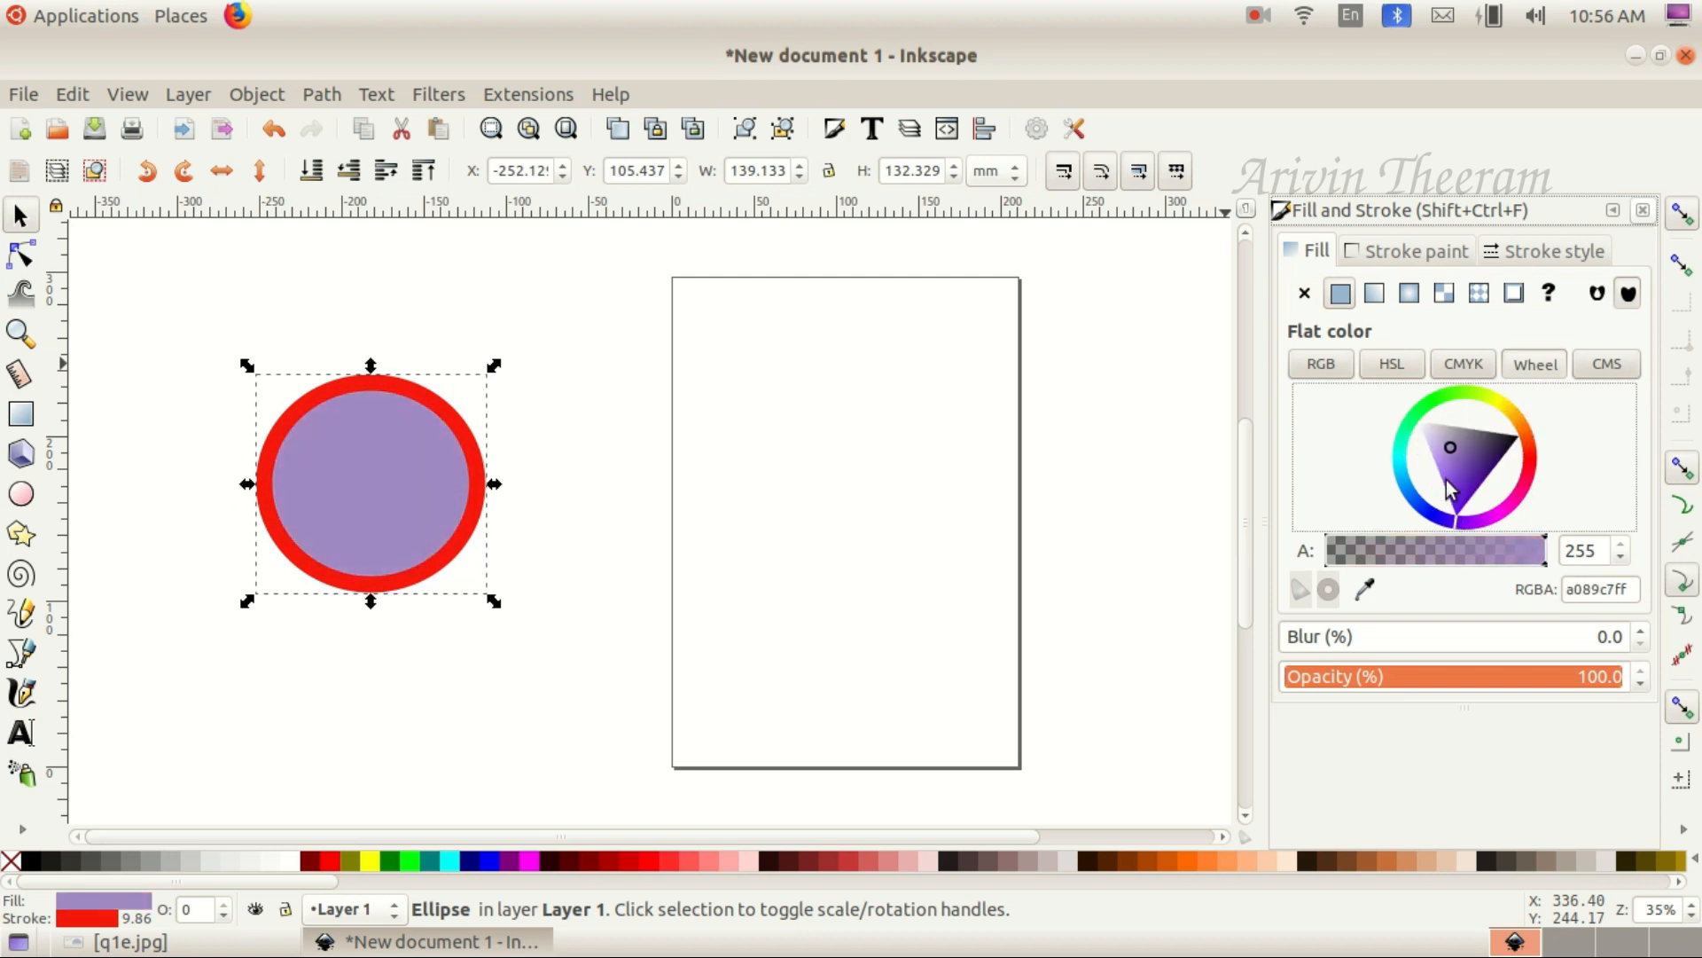
{"action": "mouse_move", "coordinate": [1458, 472]}
{"action": "left_mouse_down"}
{"action": "mouse_move", "coordinate": [1452, 447]}
{"action": "mouse_move", "coordinate": [1469, 444]}
{"action": "mouse_move", "coordinate": [1458, 474]}
{"action": "mouse_move", "coordinate": [1451, 450]}
{"action": "mouse_move", "coordinate": [1477, 445]}
{"action": "left_mouse_up"}
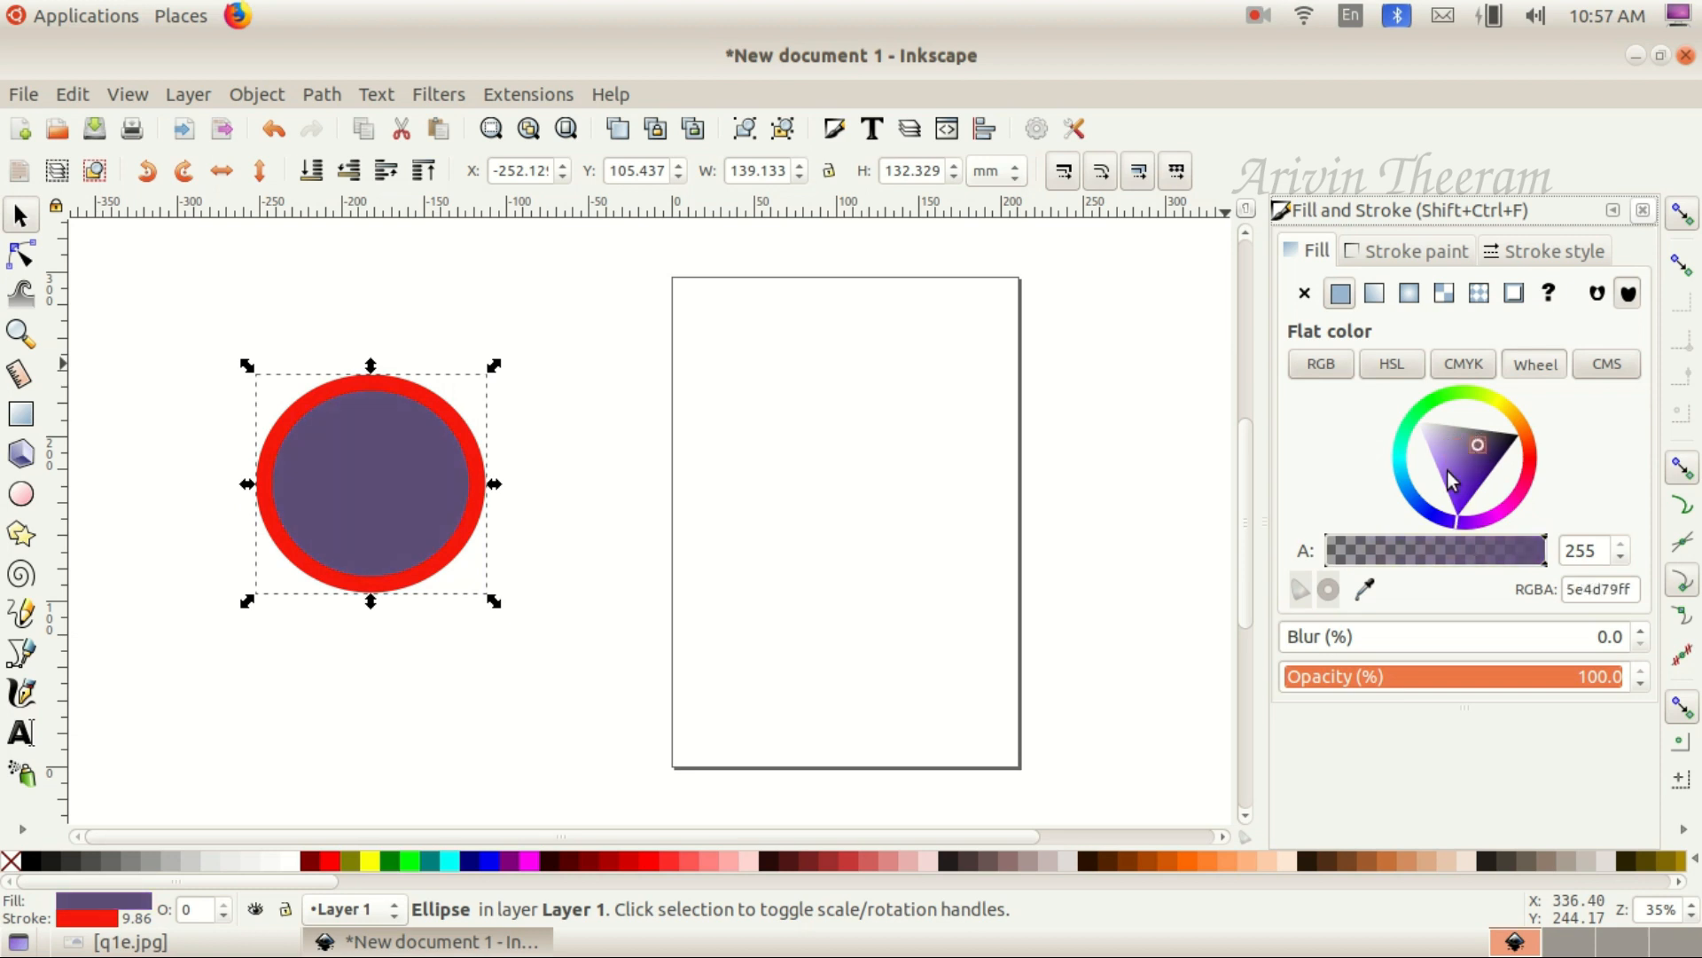
{"action": "left_click", "coordinate": [1468, 462]}
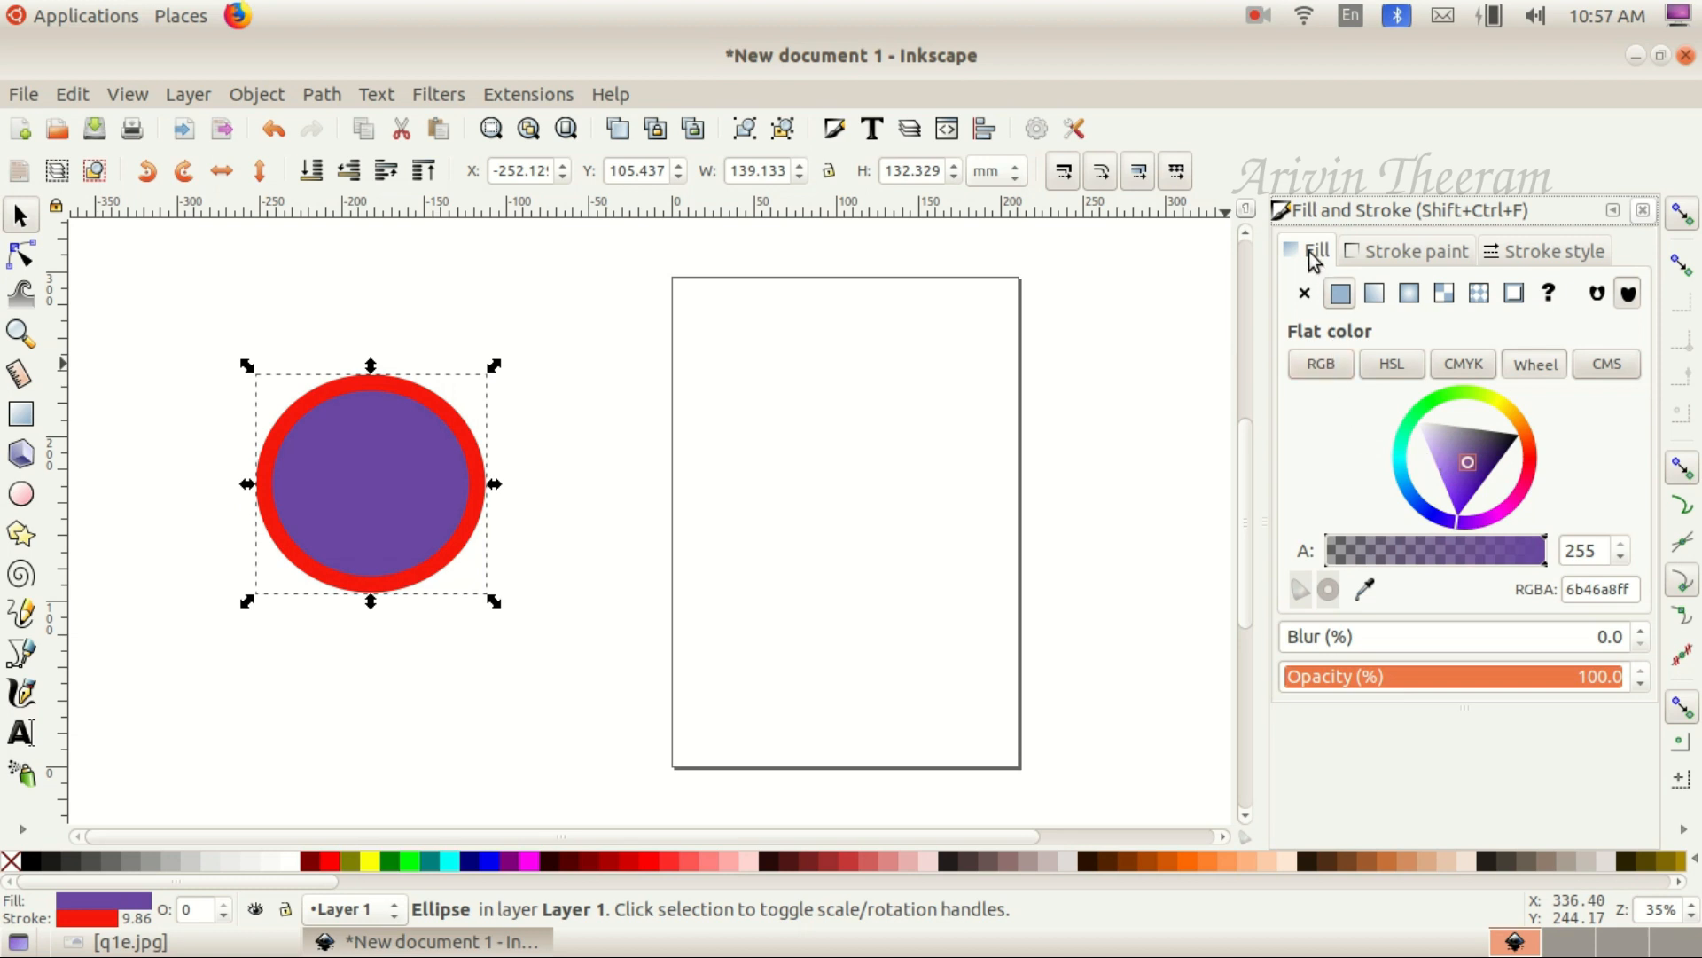
Remove the ellipse's fill and move the red ring about 59 mm right, toward the page
{"action": "left_click", "coordinate": [1306, 293]}
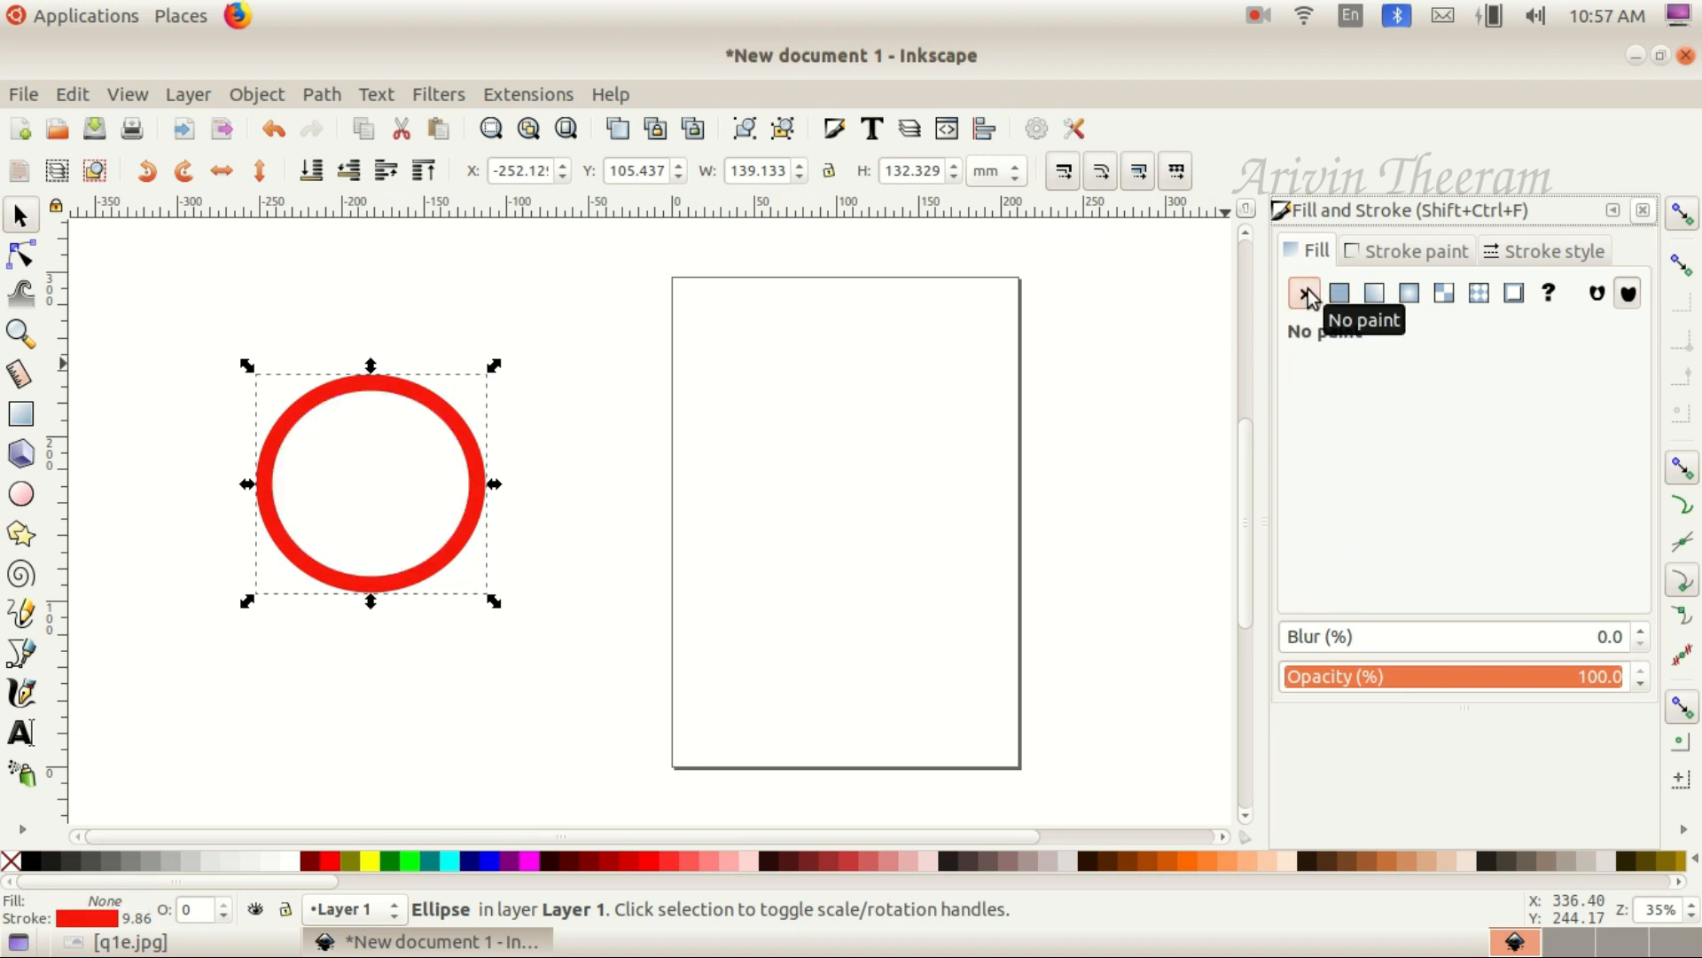
{"action": "left_click", "coordinate": [397, 461]}
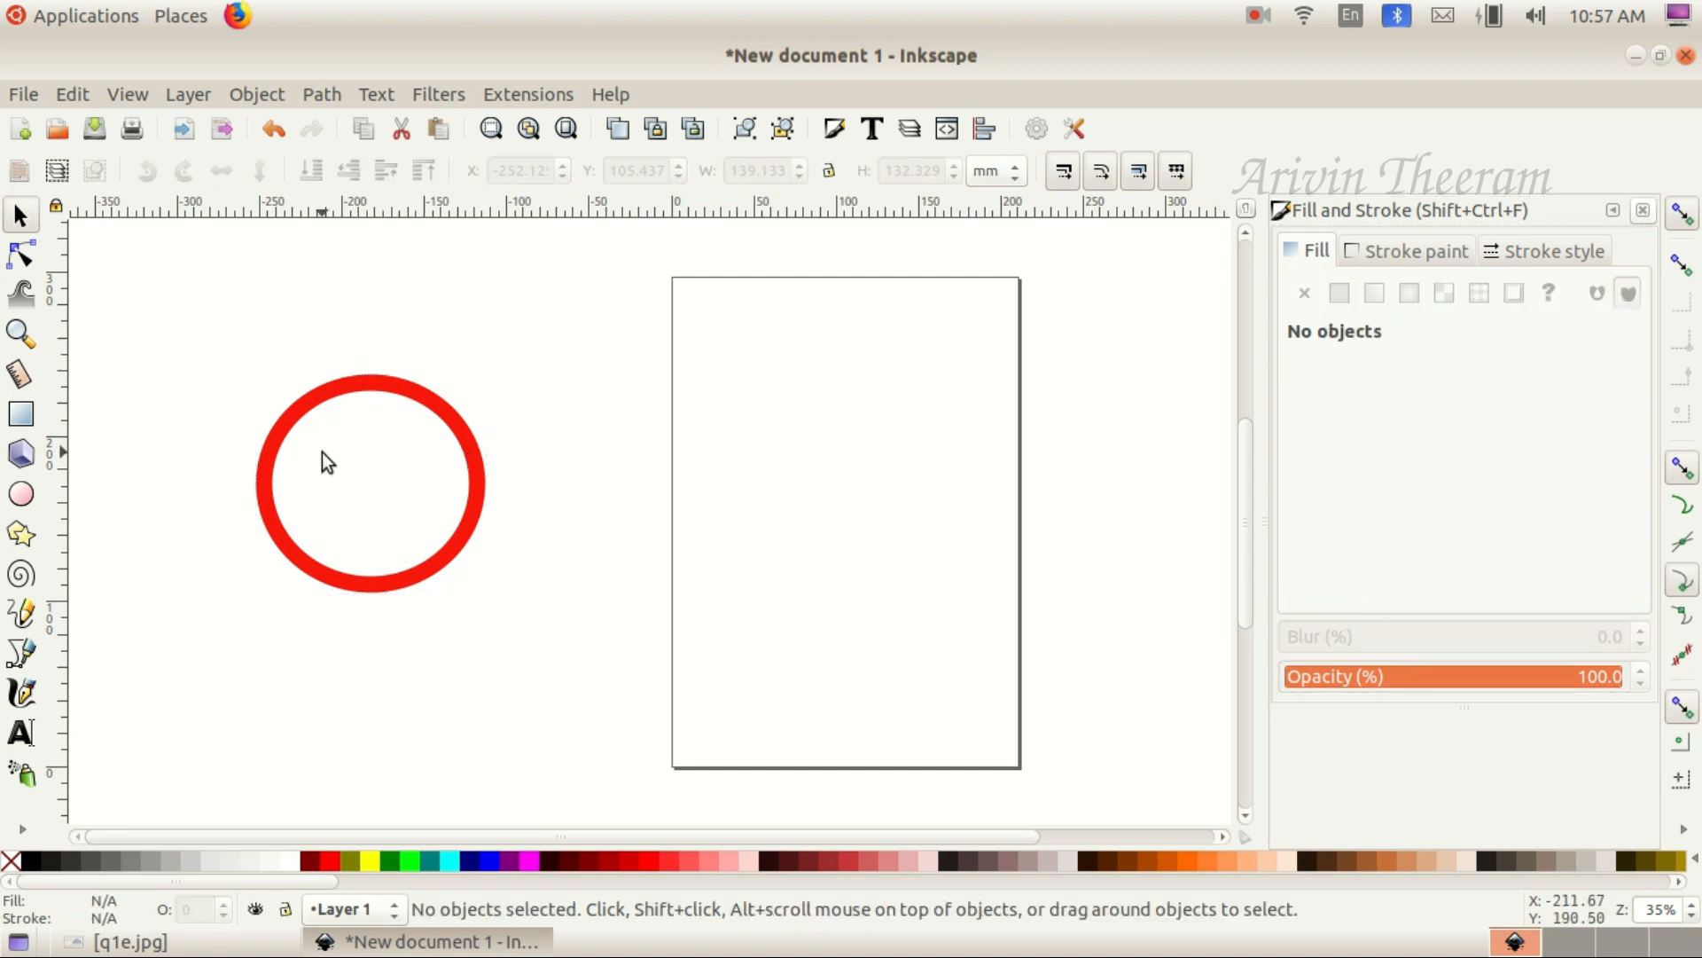
{"action": "left_click_drag", "start_coordinate": [417, 412], "coordinate": [516, 393]}
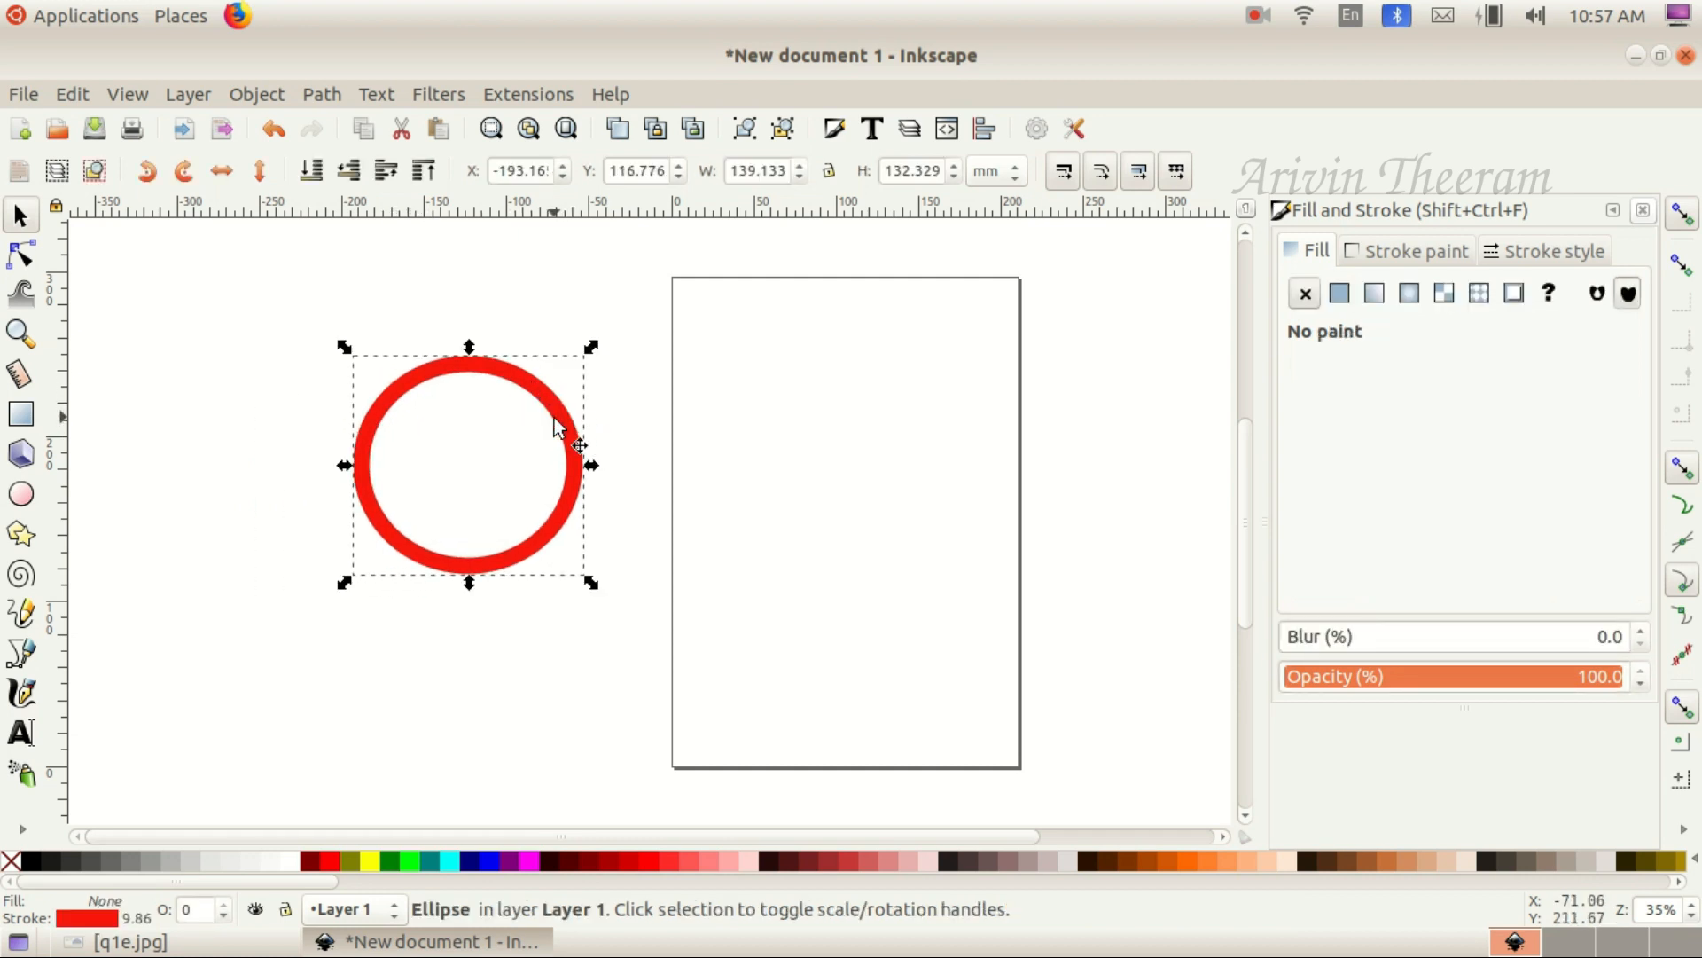
Restore the ellipse's flat purple fill and remove its stroke paint
{"action": "left_click", "coordinate": [1339, 294]}
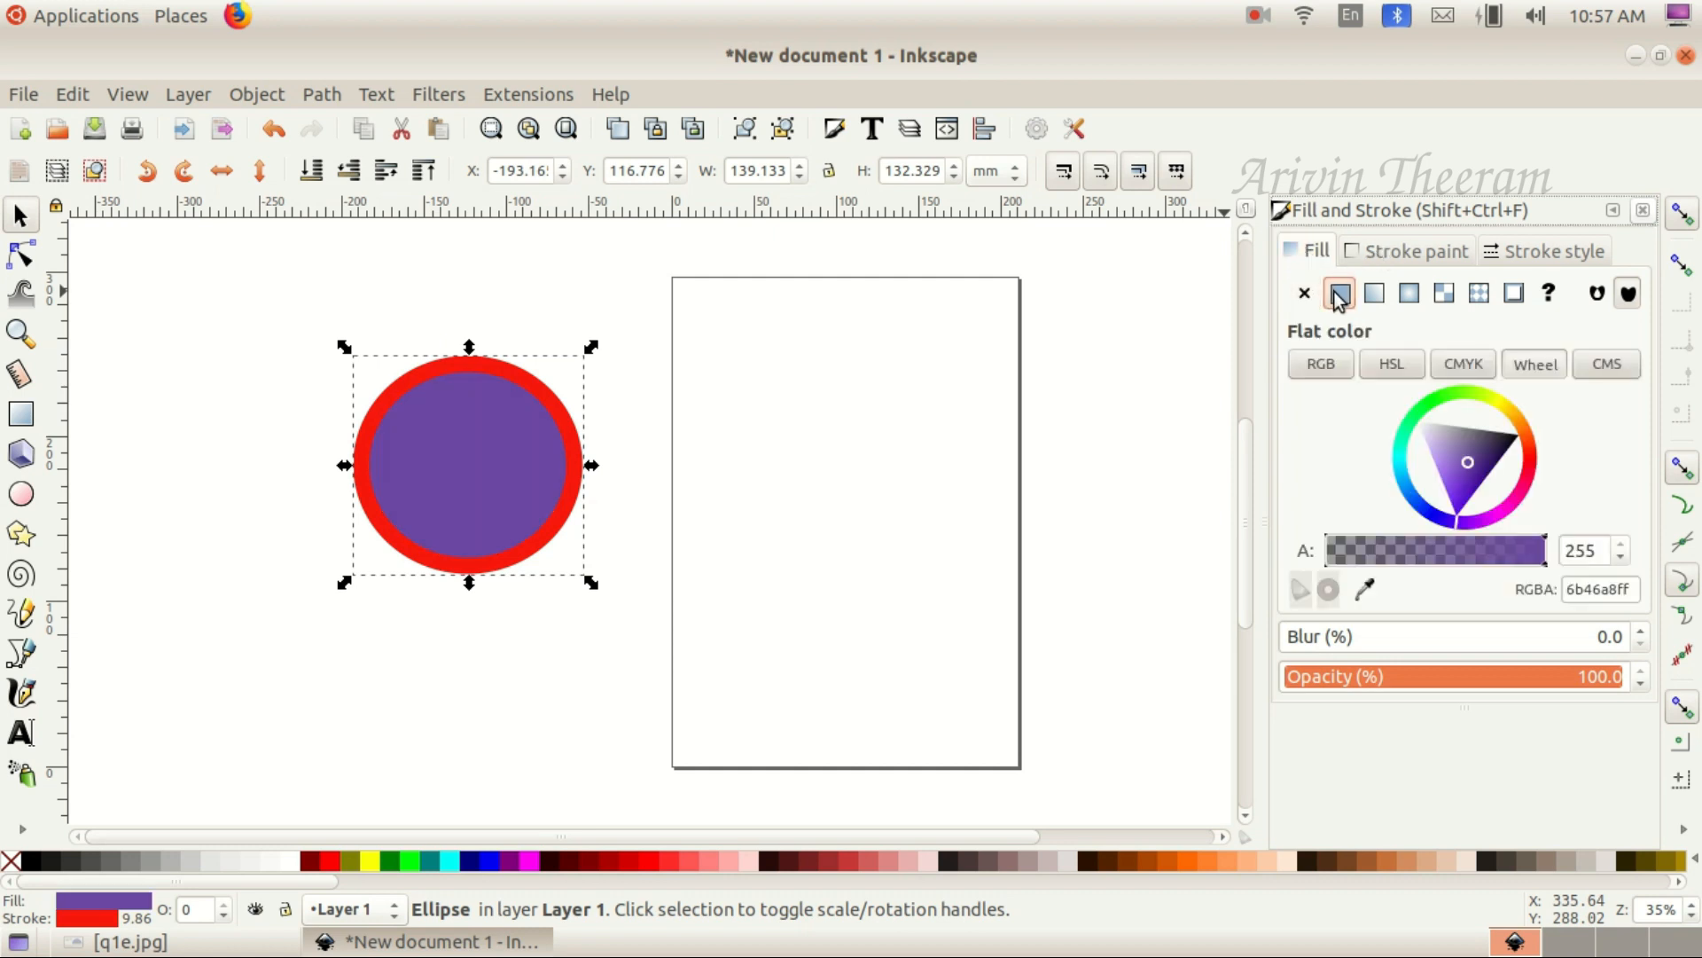
{"action": "left_click", "coordinate": [1387, 248]}
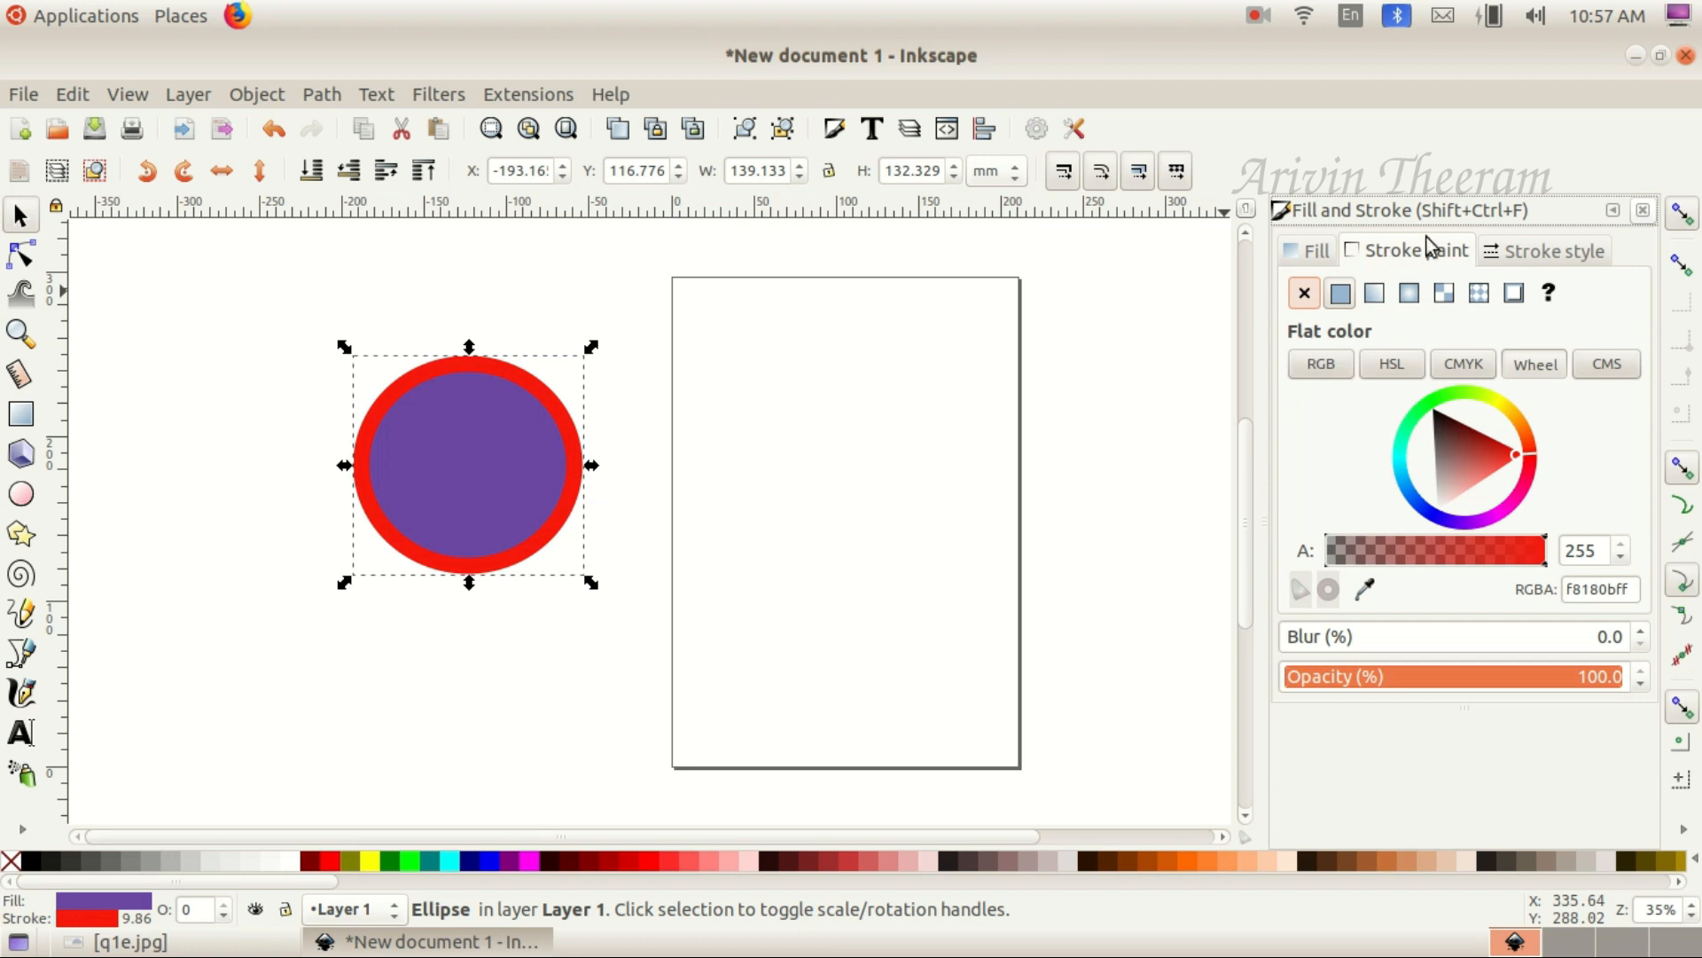
{"action": "left_click", "coordinate": [1304, 294]}
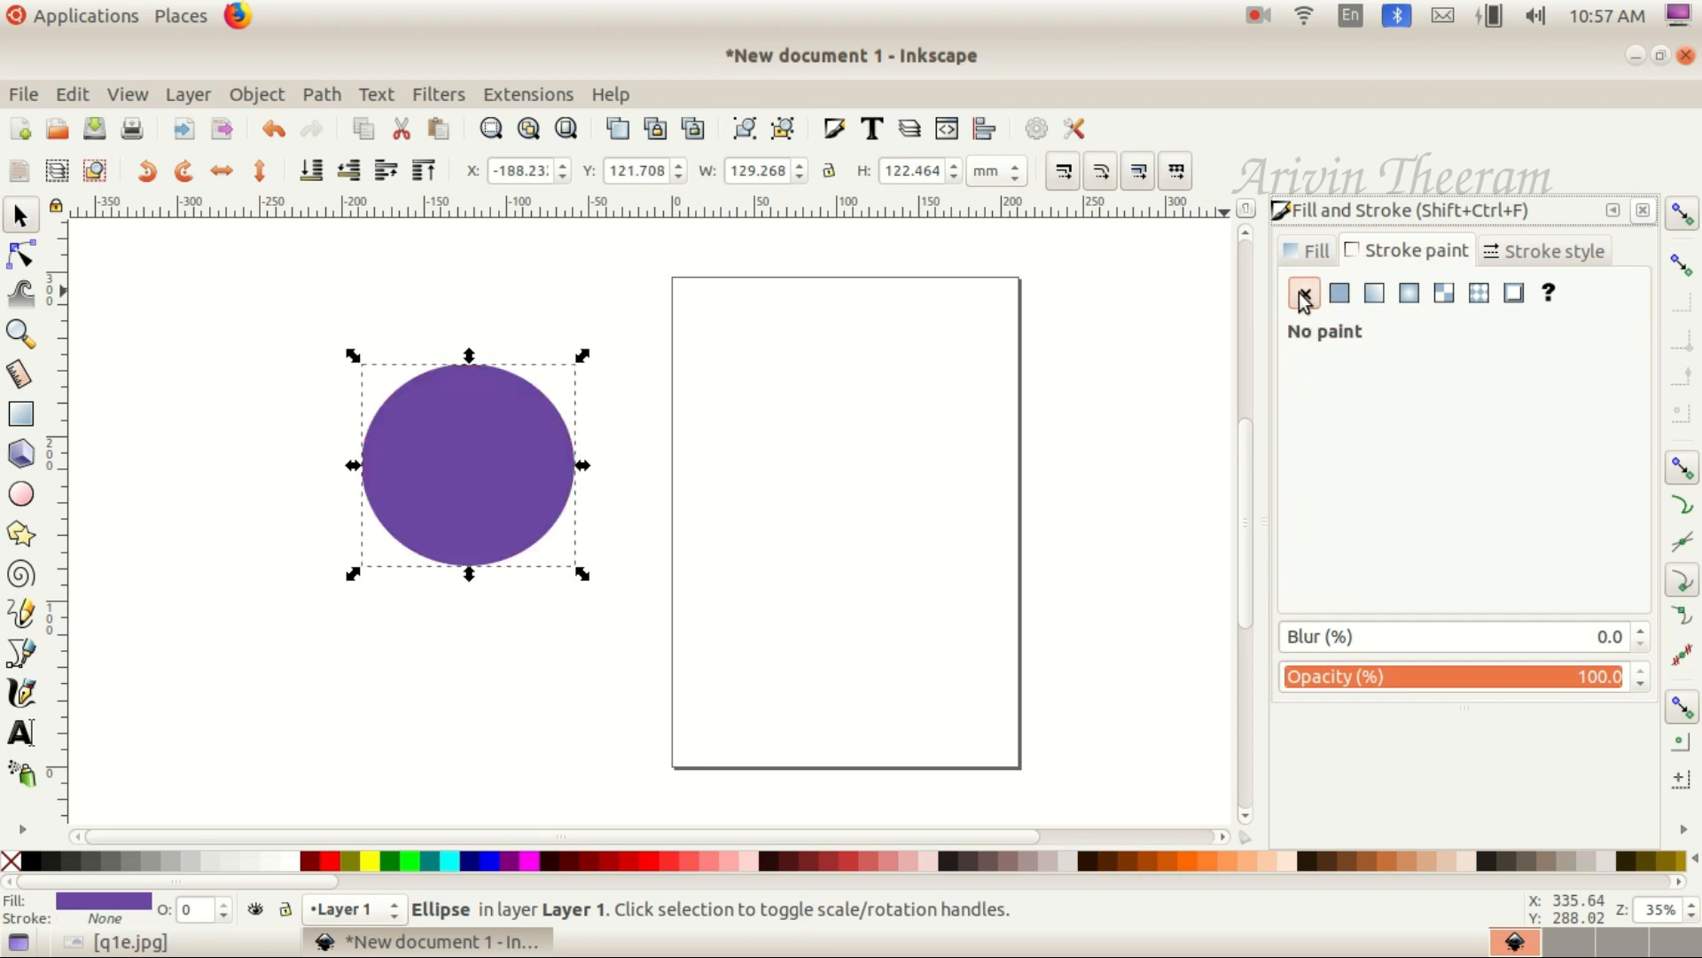
{"action": "left_click", "coordinate": [1312, 253]}
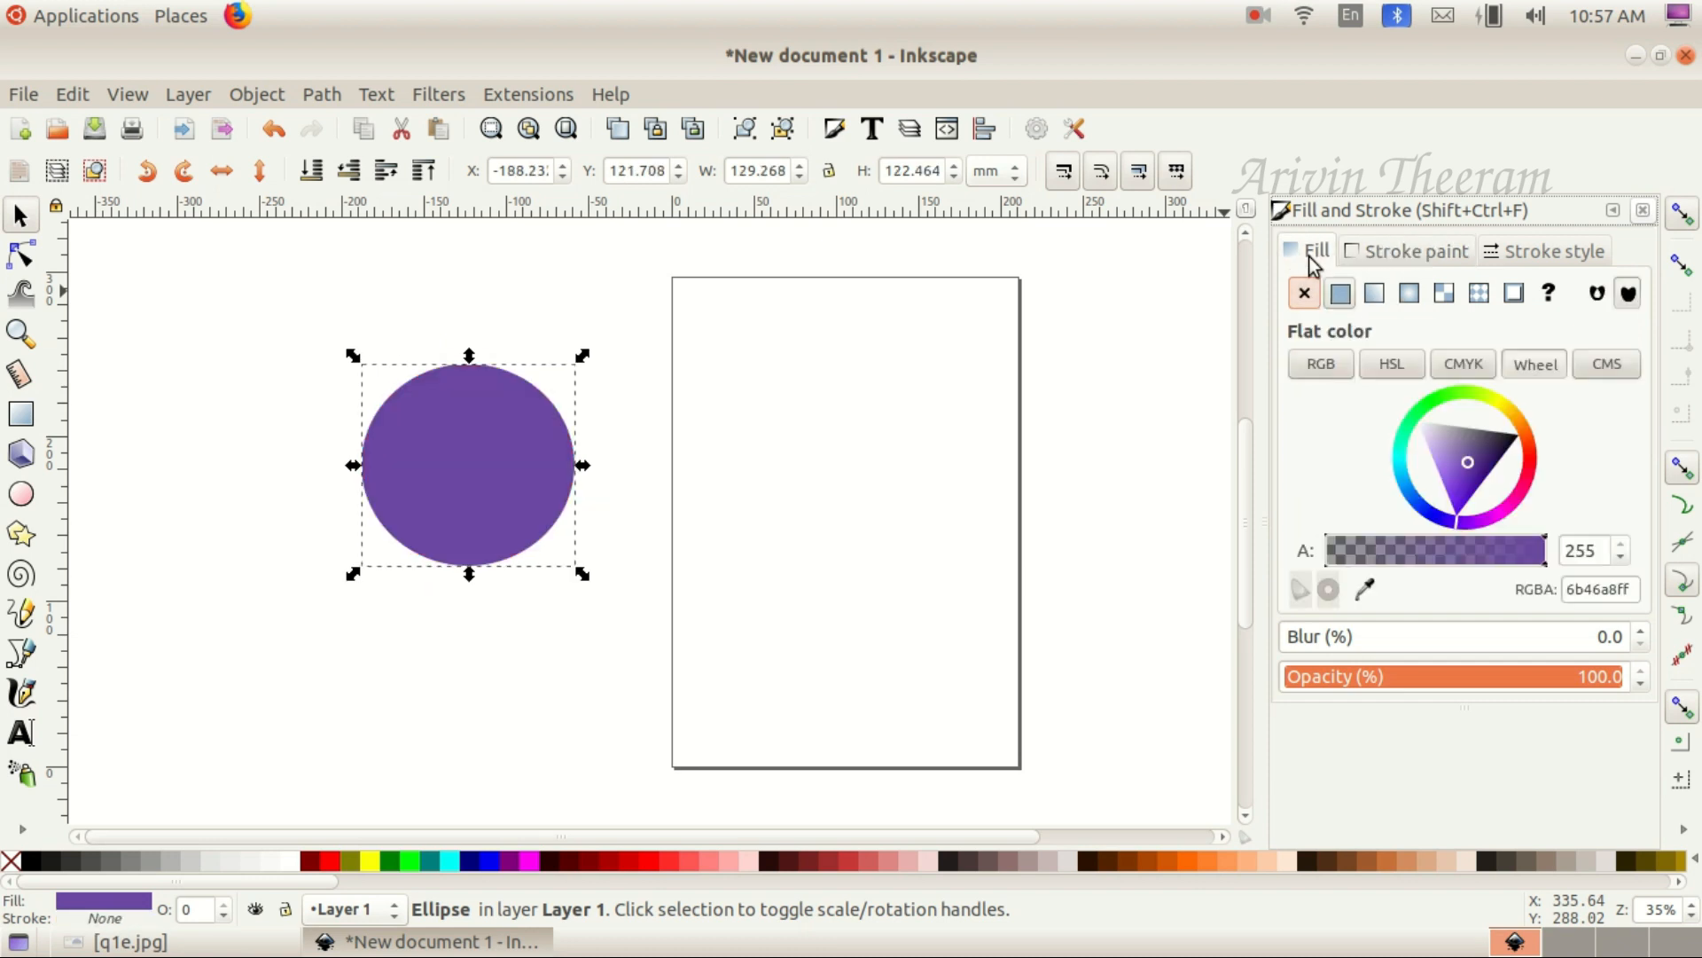
{"action": "left_click", "coordinate": [1417, 254]}
{"action": "left_click", "coordinate": [1316, 254]}
Try out the ellipse's fill alpha and blur sliders, returning them to 255 and 0%
{"action": "left_click", "coordinate": [1535, 364]}
{"action": "left_click_drag", "start_coordinate": [1360, 549], "coordinate": [1546, 556]}
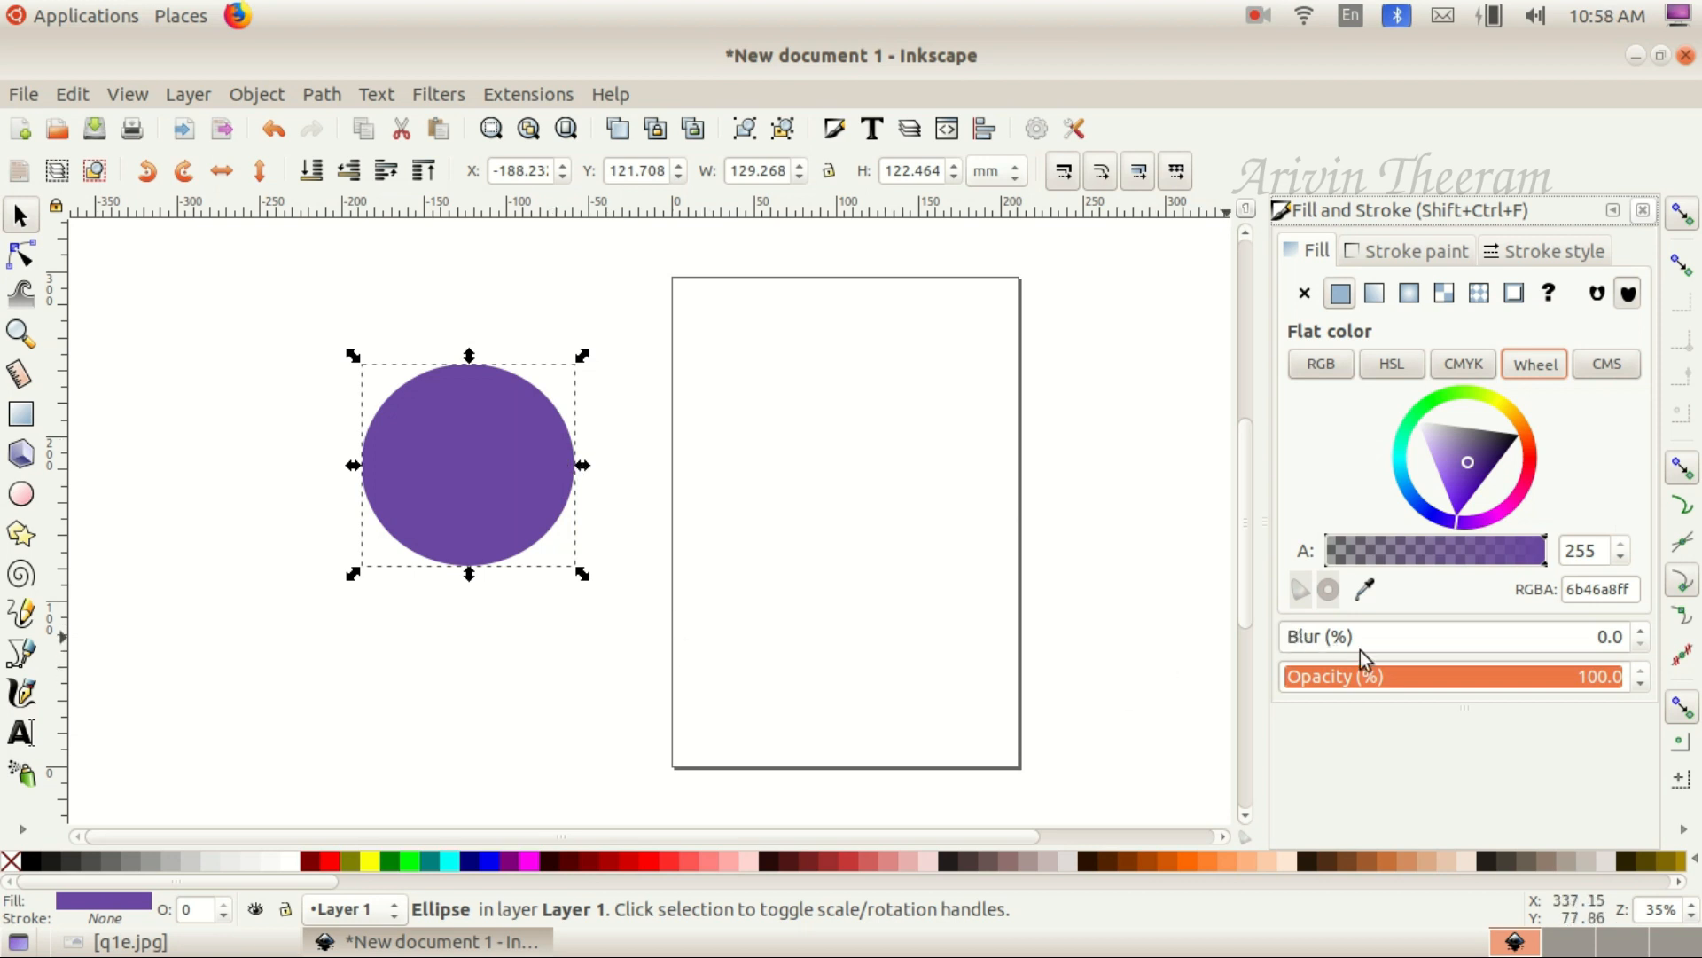
{"action": "left_click", "coordinate": [1420, 638]}
{"action": "left_click_drag", "start_coordinate": [1450, 645], "coordinate": [1274, 647]}
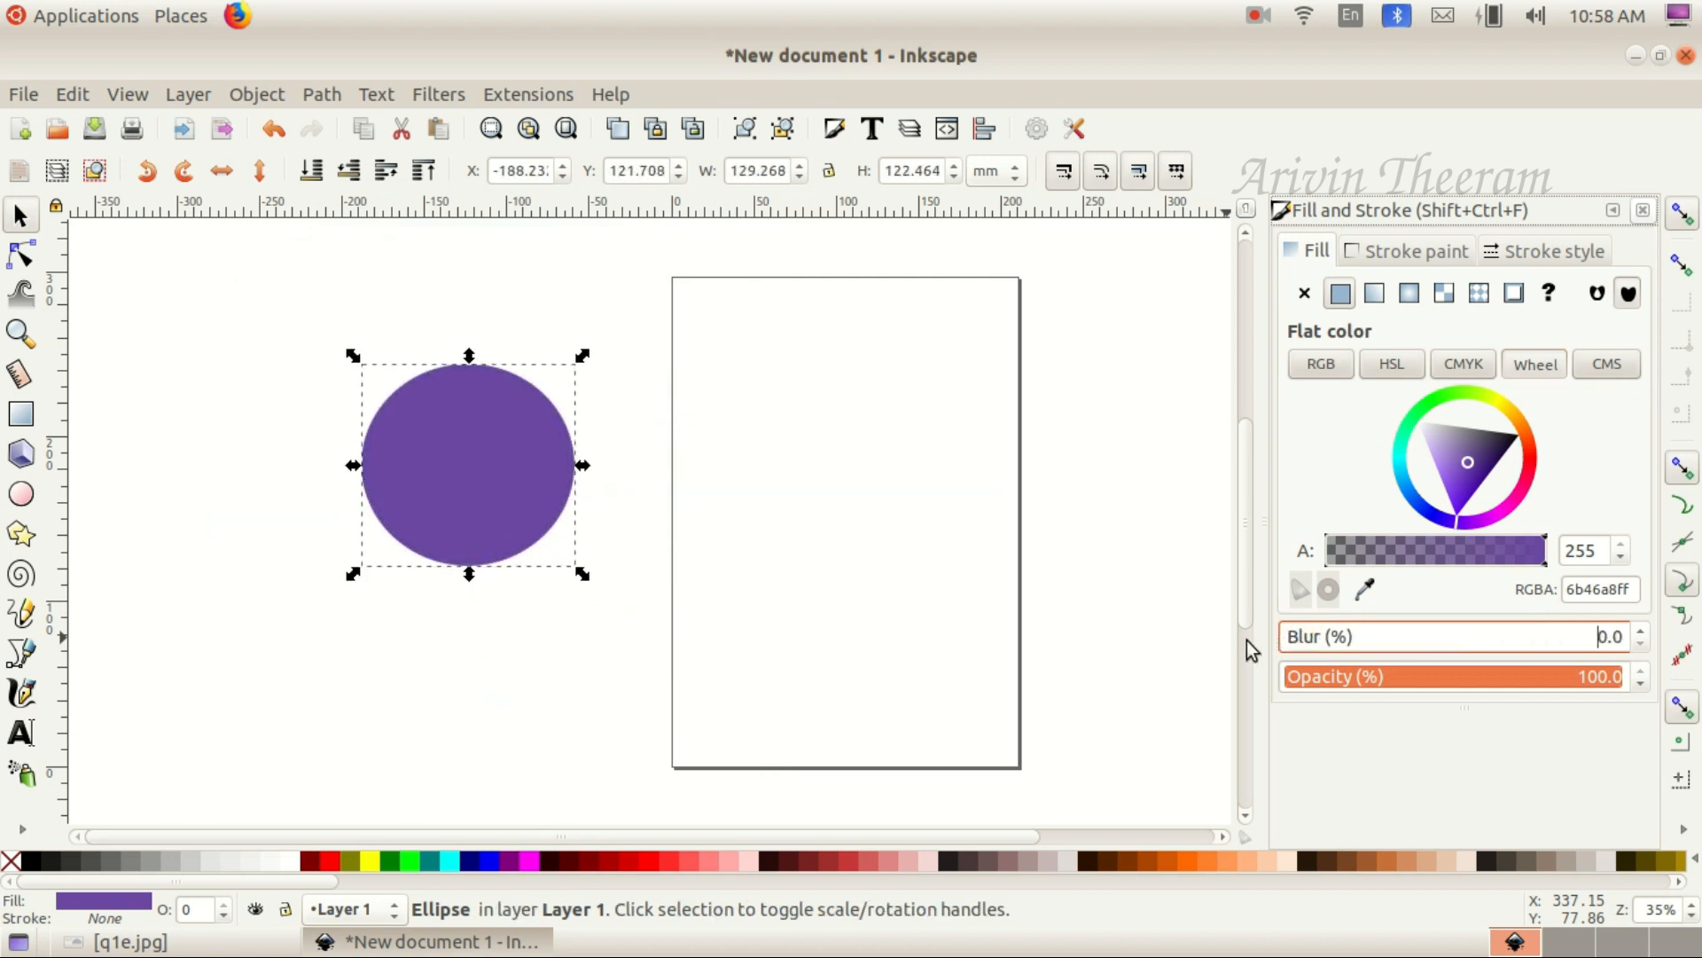
Try out a lower opacity on the ellipse, return it to 100%, and fill the ellipse with red (ff0000ff)
{"action": "left_click", "coordinate": [1637, 684]}
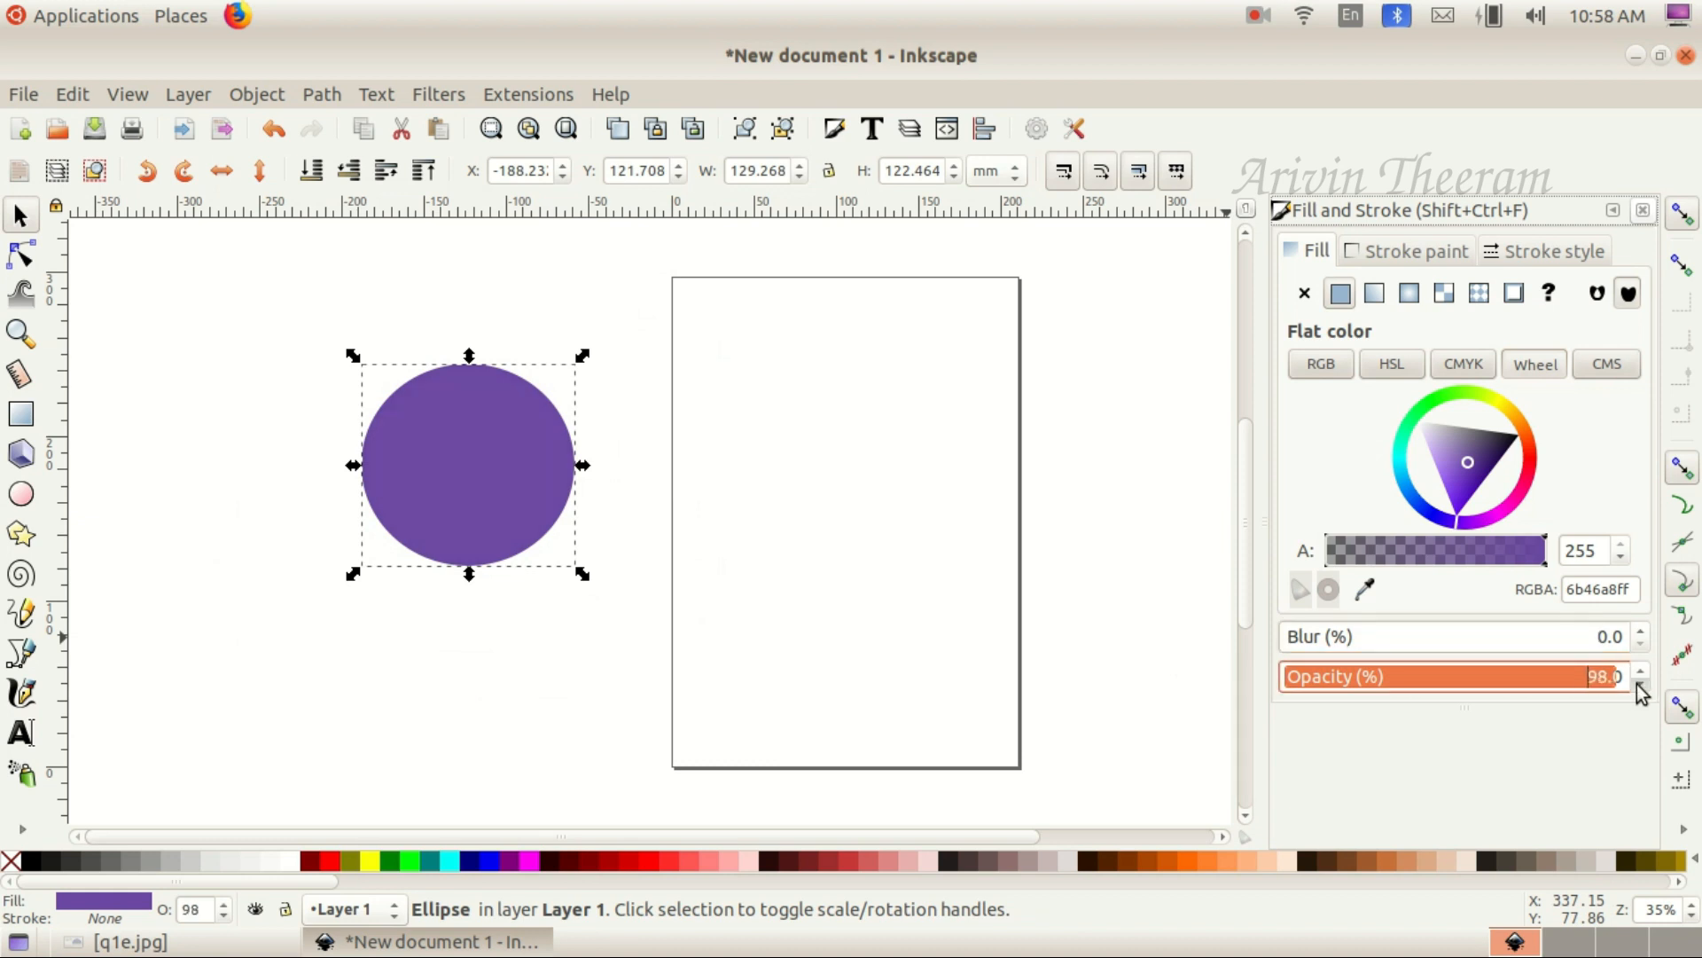
{"action": "left_click_drag", "start_coordinate": [1637, 684], "coordinate": [1641, 669]}
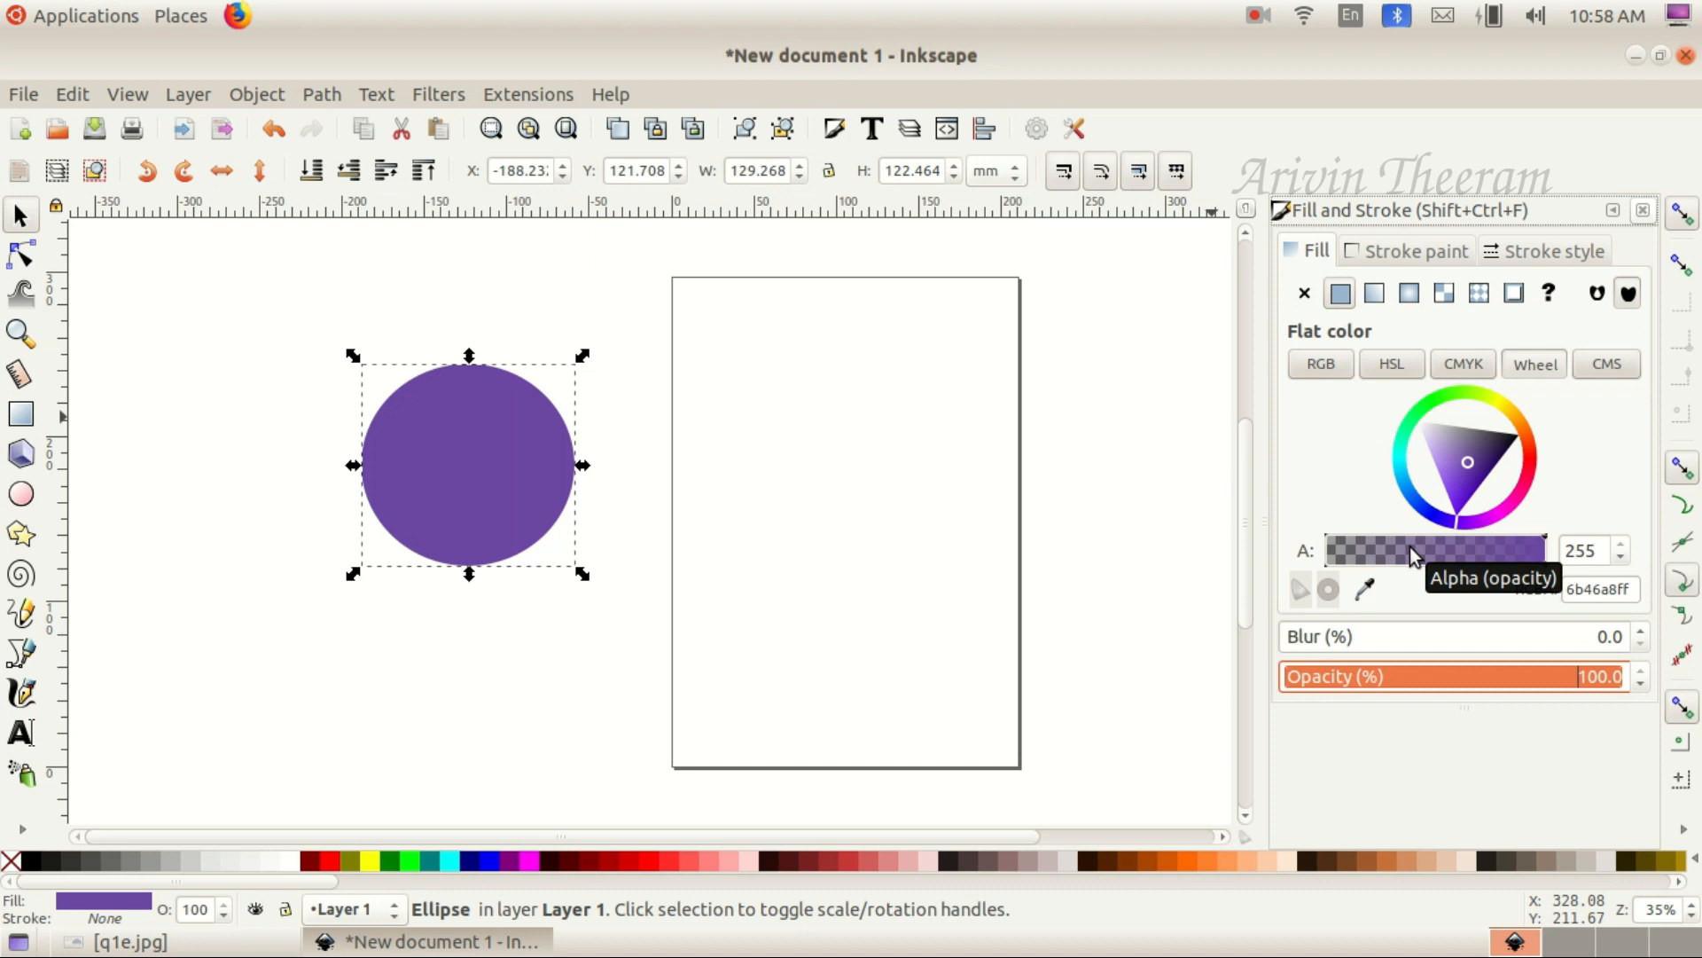
{"action": "left_click", "coordinate": [604, 864]}
{"action": "left_click", "coordinate": [573, 864]}
{"action": "left_click", "coordinate": [656, 860]}
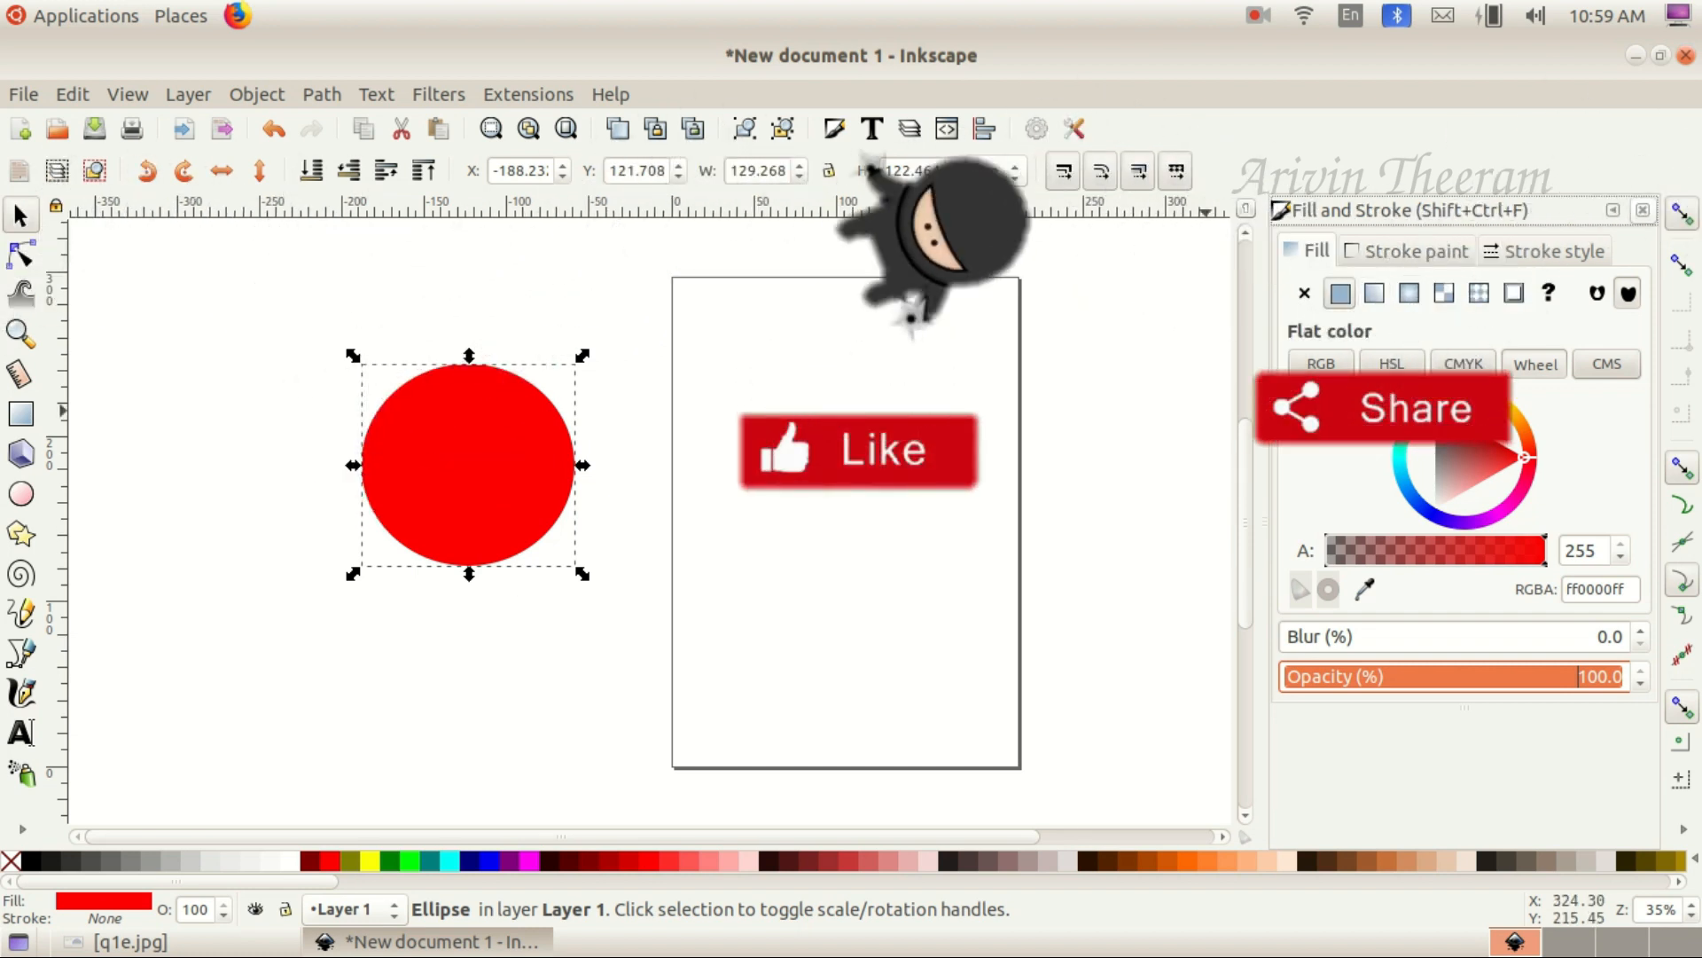
Close the drawing without saving and view the entrance arch question in q1e.jpg and q1m.jpg
{"action": "left_click", "coordinate": [1686, 56]}
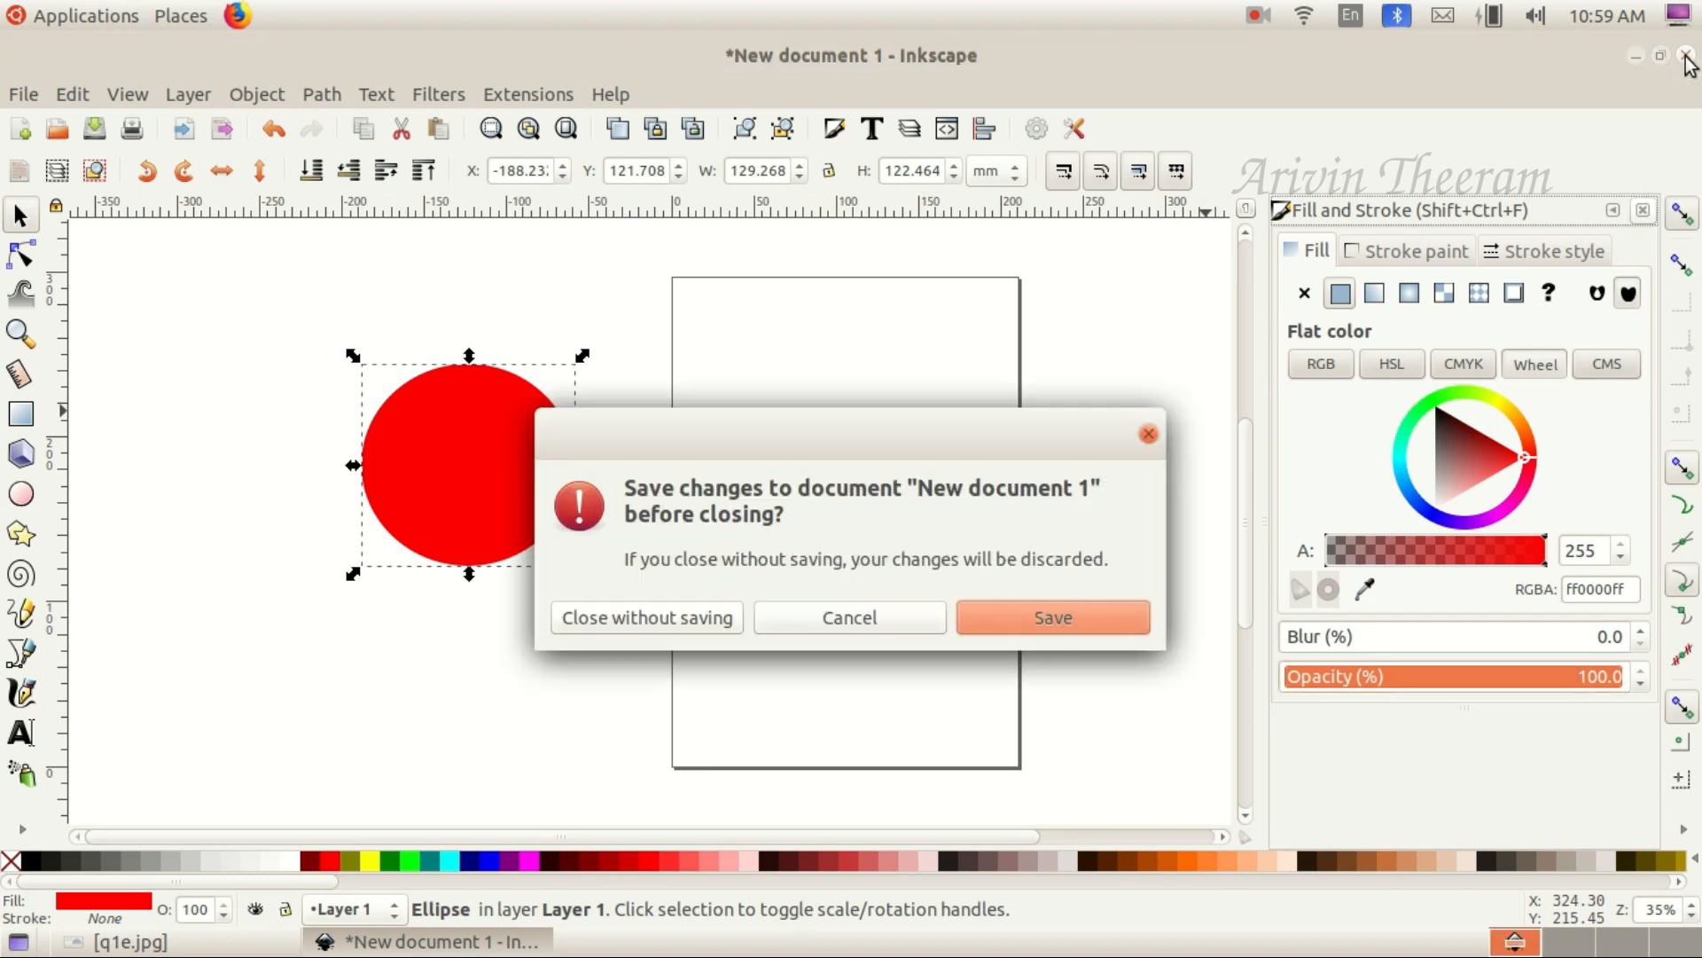
{"action": "left_click", "coordinate": [643, 618]}
{"action": "left_click", "coordinate": [130, 942]}
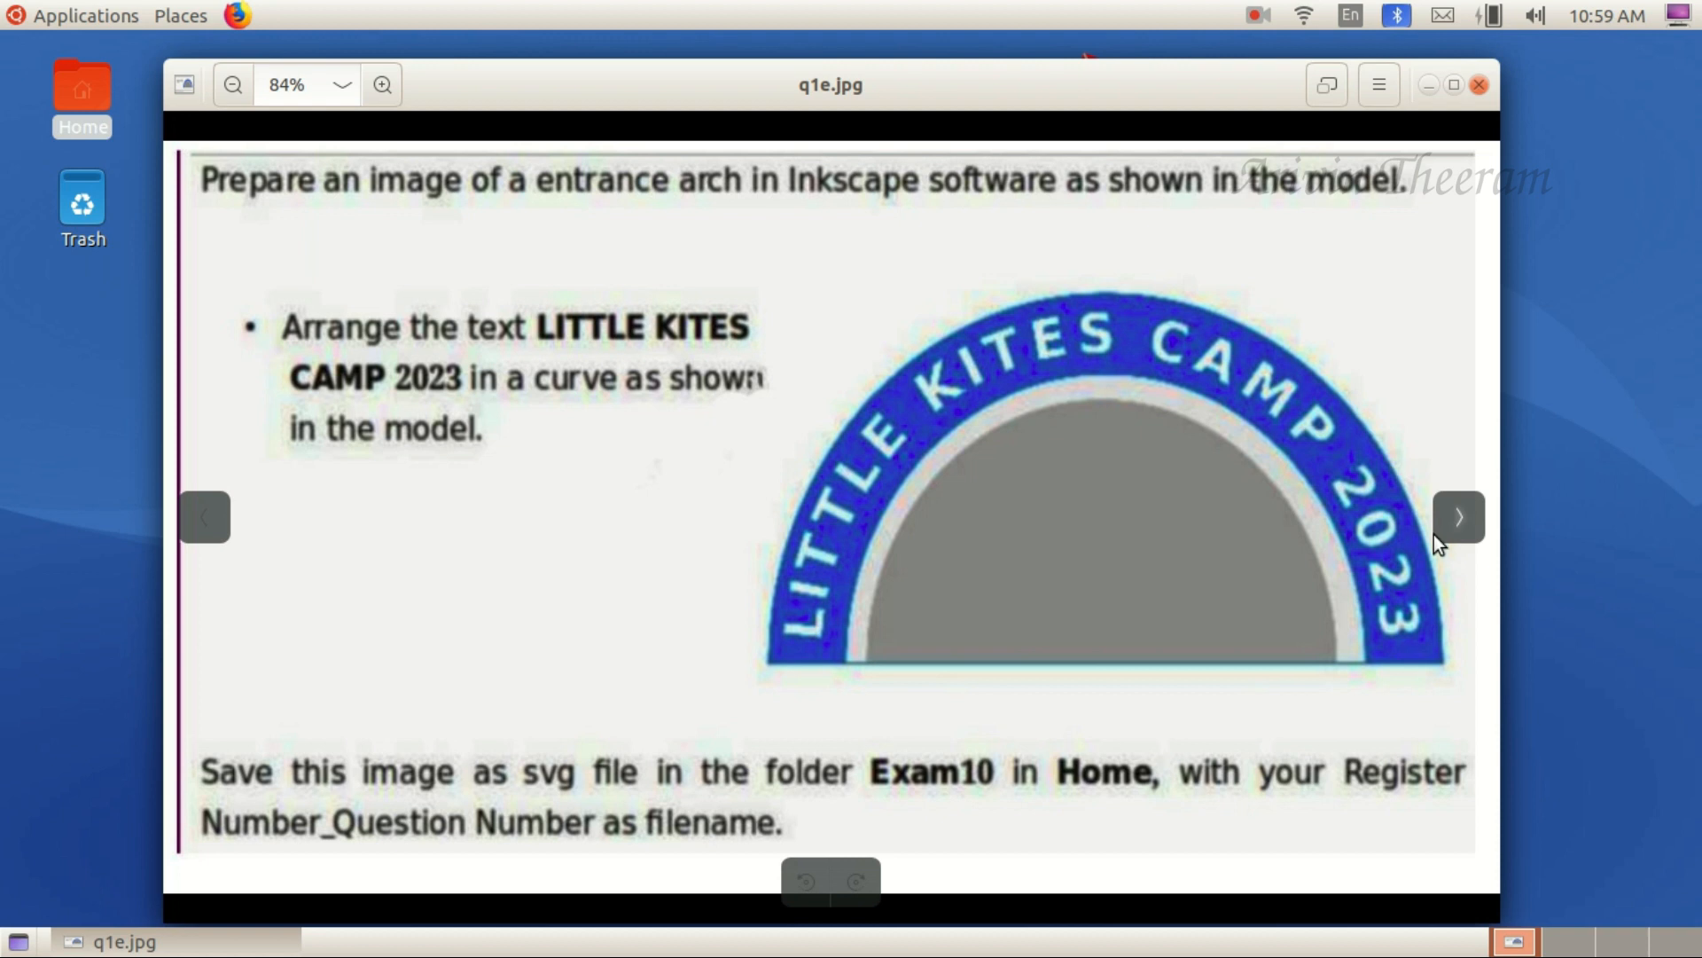
{"action": "left_click", "coordinate": [1449, 532]}
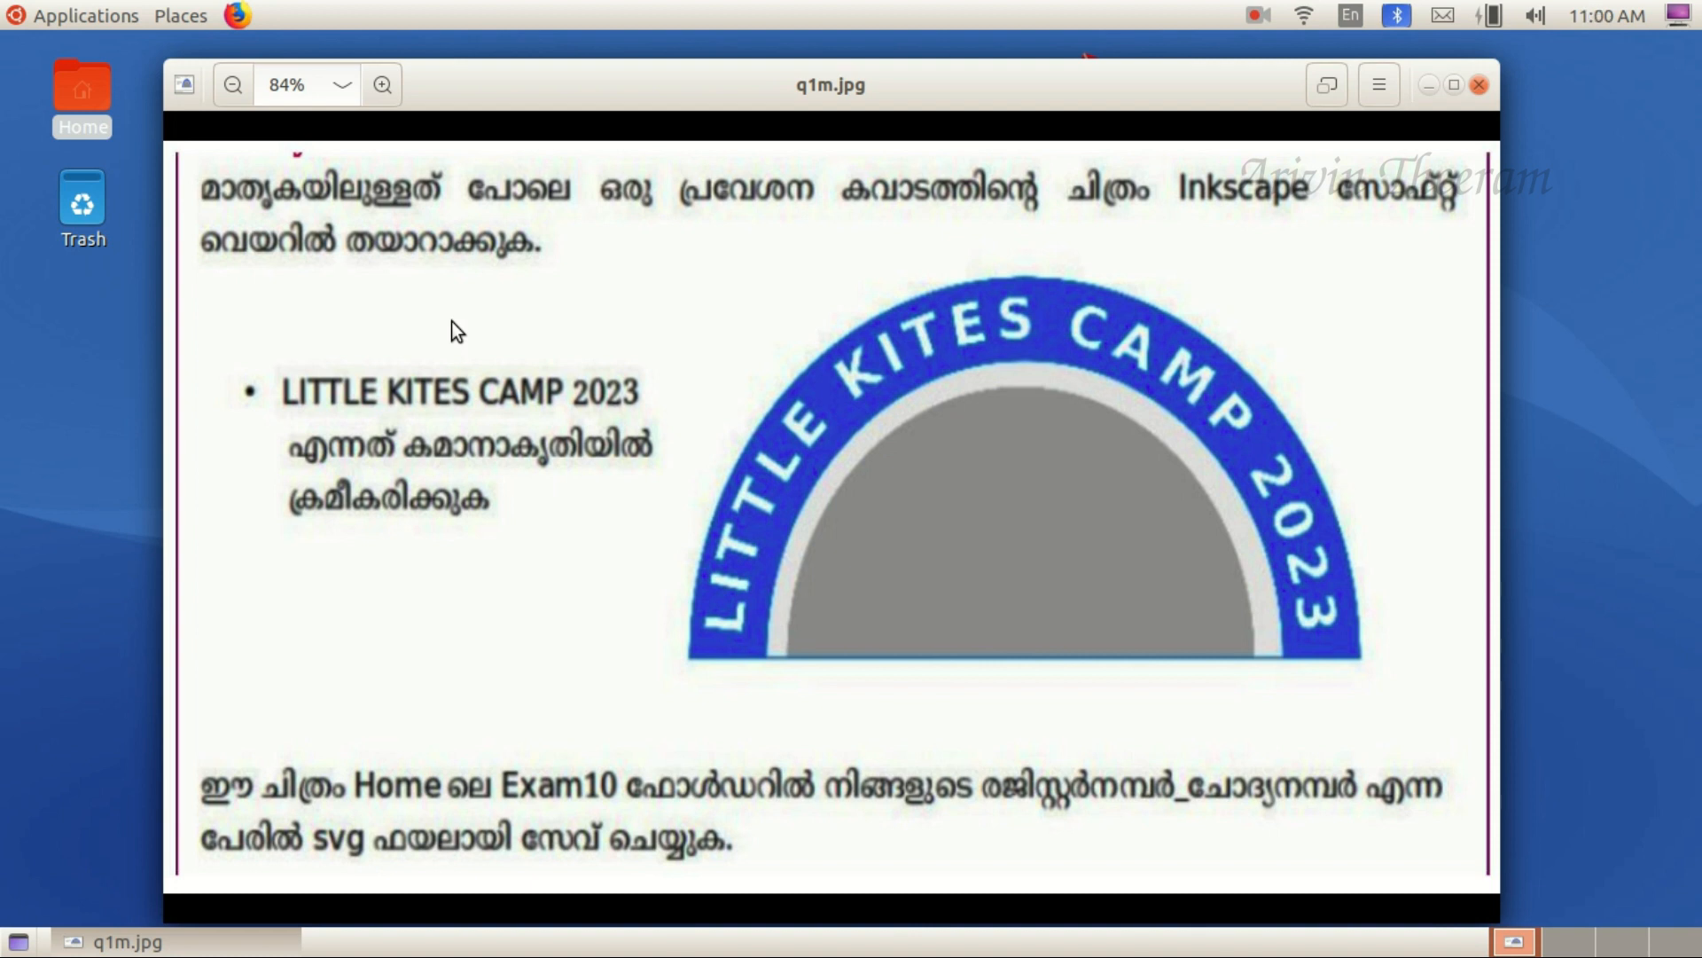
{"action": "left_click", "coordinate": [1431, 85]}
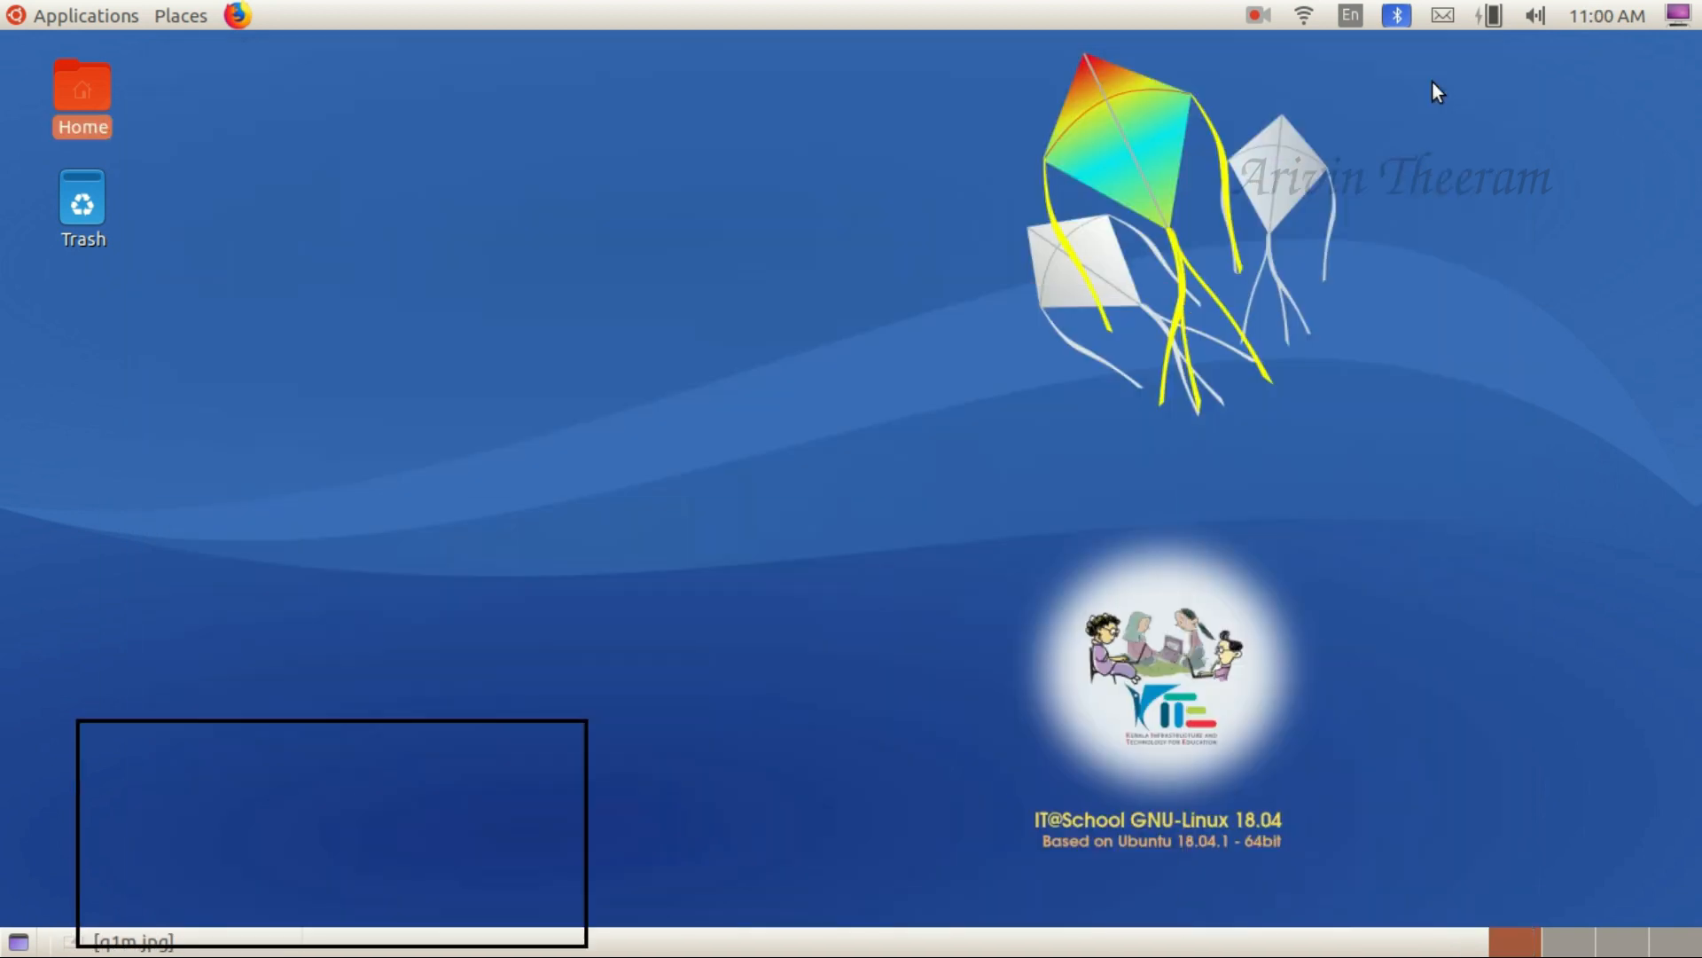
Launch Inkscape with a new document and check the model arch in q1m.jpg again
{"action": "left_click", "coordinate": [87, 13]}
{"action": "mouse_move", "coordinate": [129, 201]}
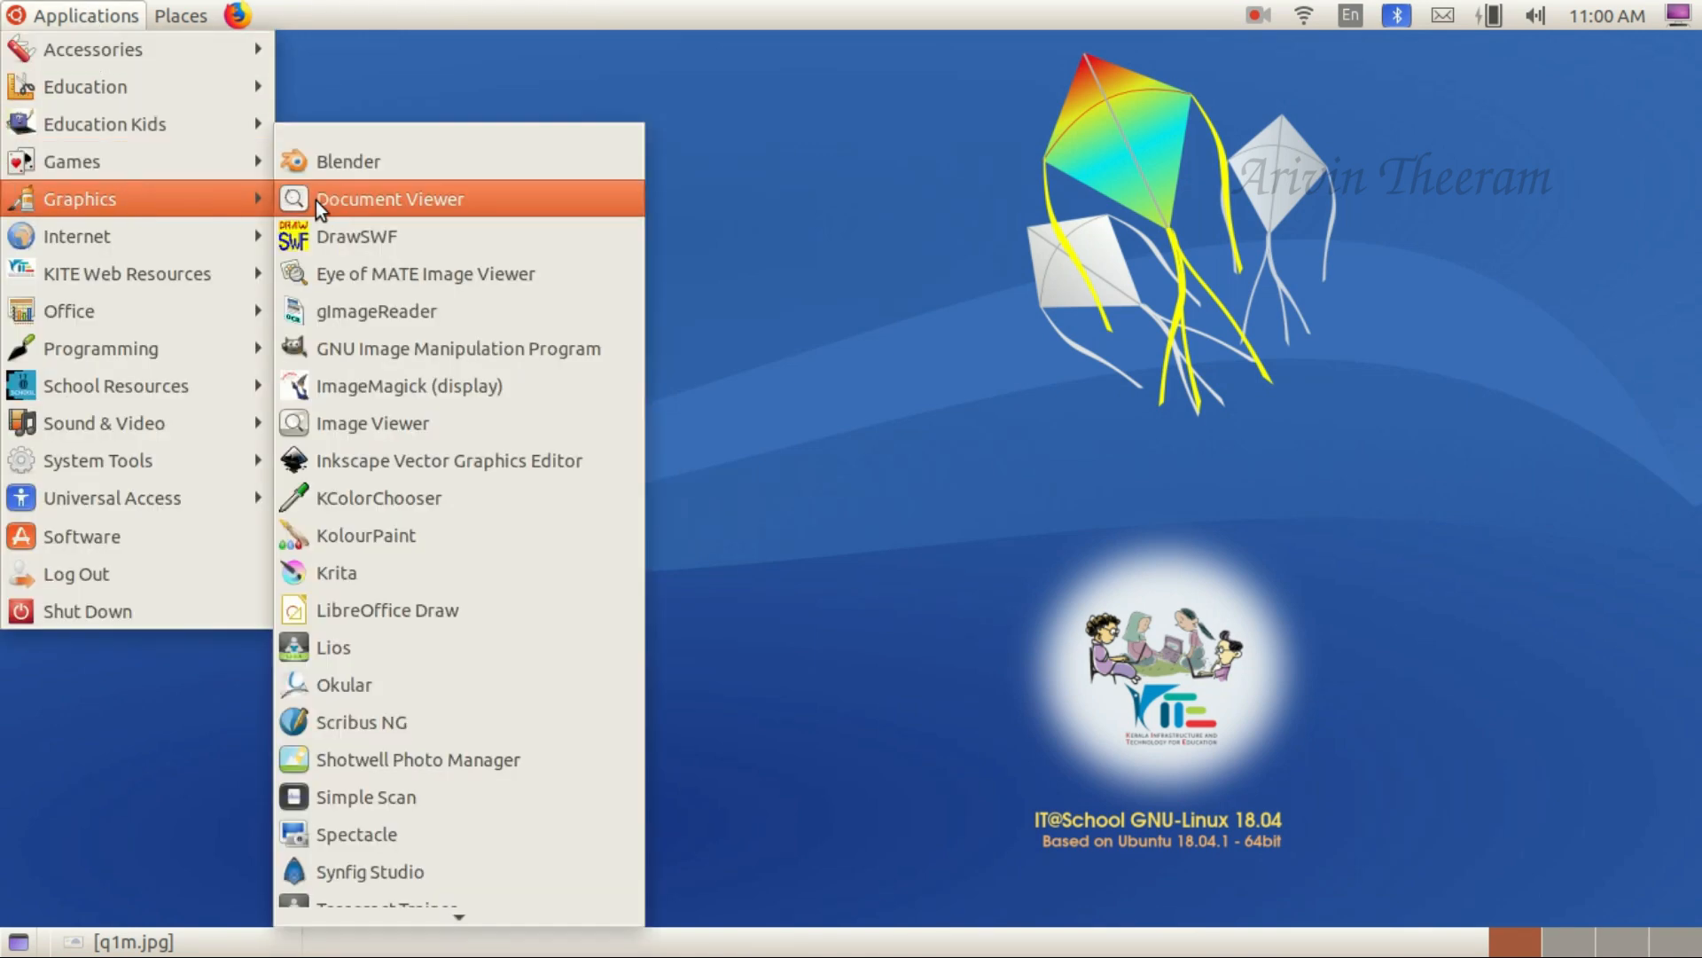
{"action": "left_click", "coordinate": [499, 467]}
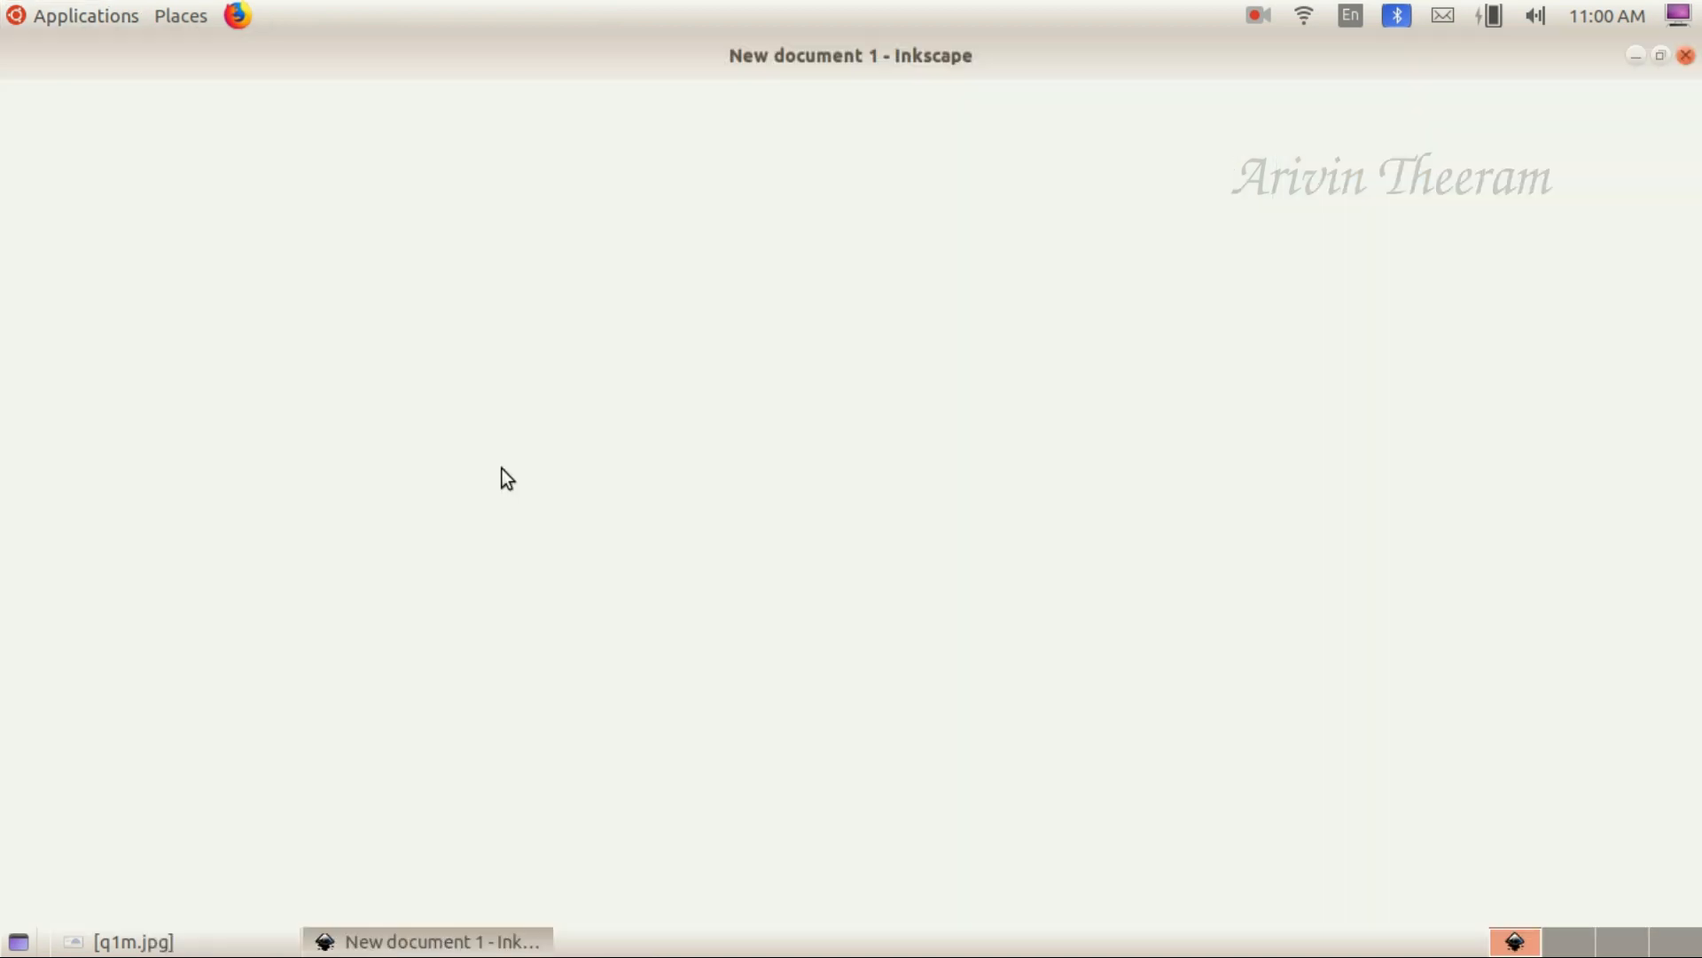
{"action": "key", "text": "alt+Tab"}
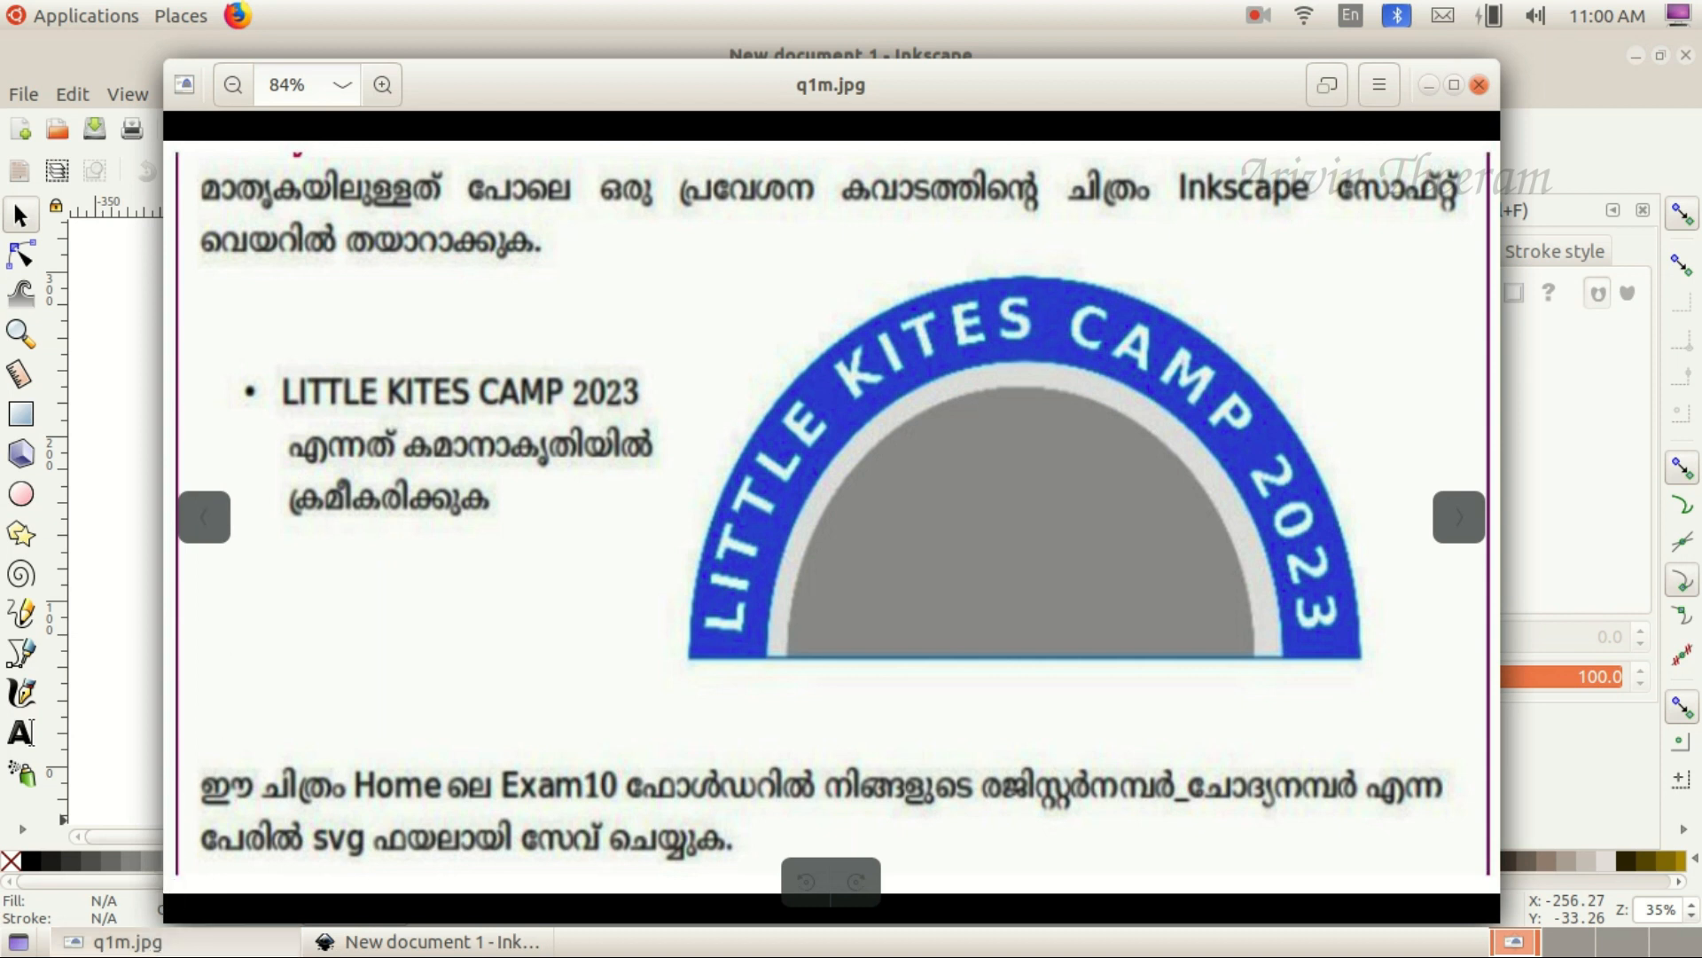
{"action": "left_click", "coordinate": [167, 941]}
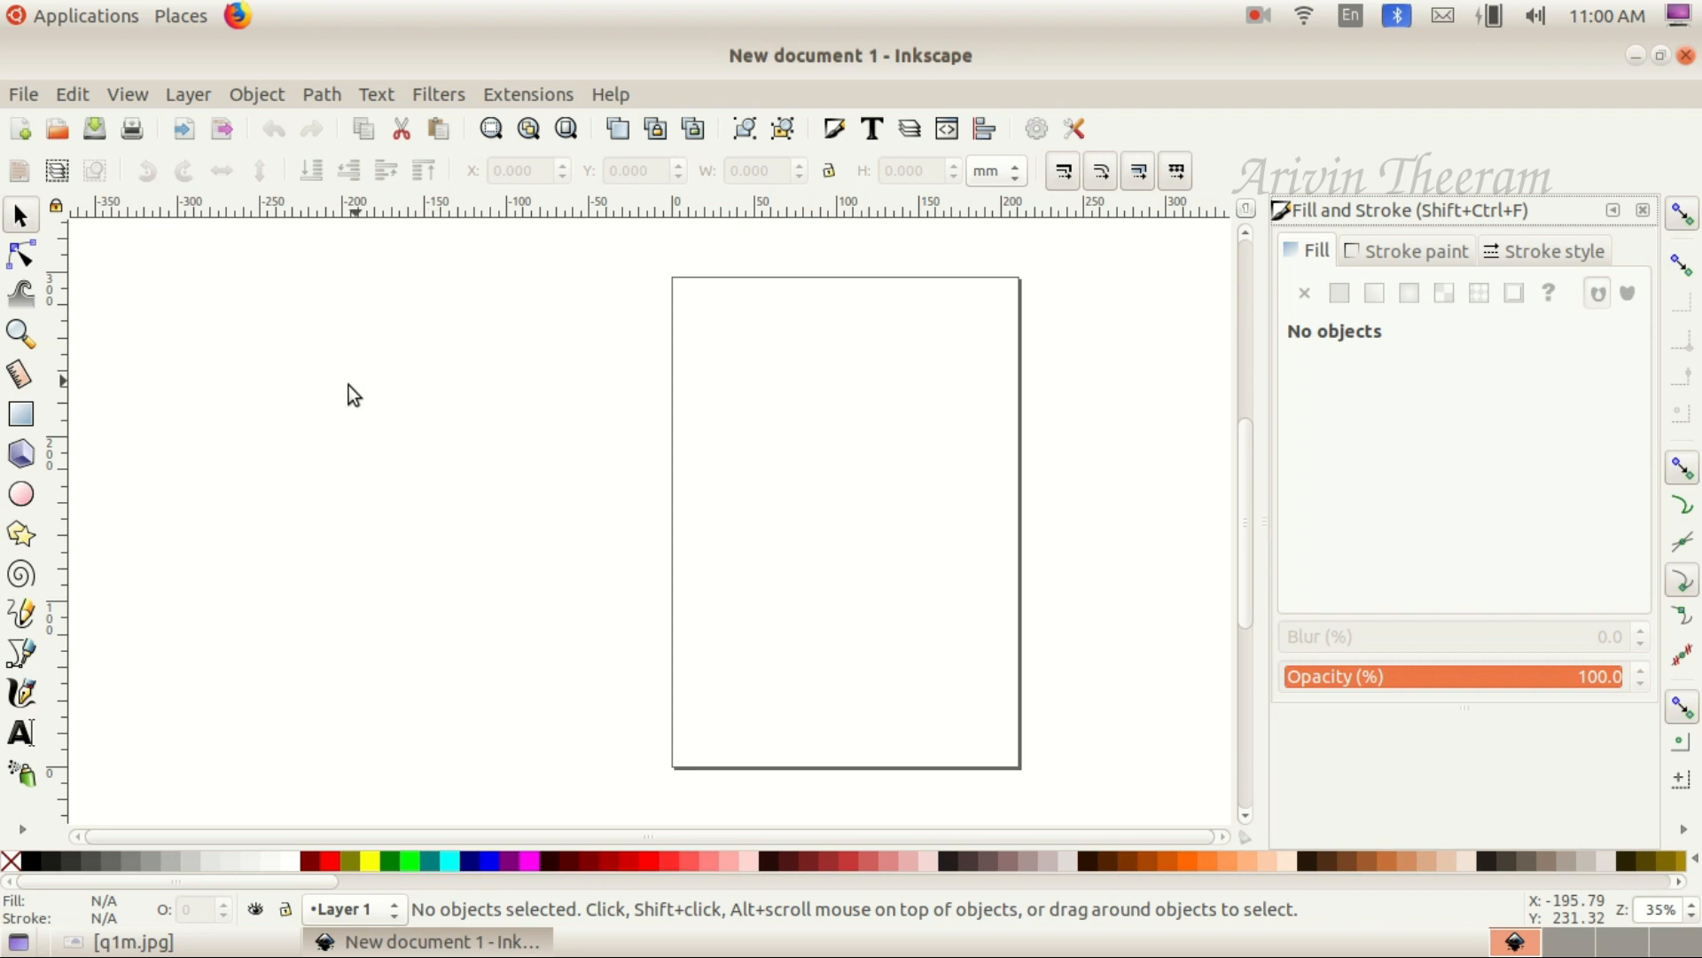
Draw a half-ellipse left of the page with a start angle of 180, about 234 mm wide and 115 mm high
{"action": "left_click", "coordinate": [26, 497]}
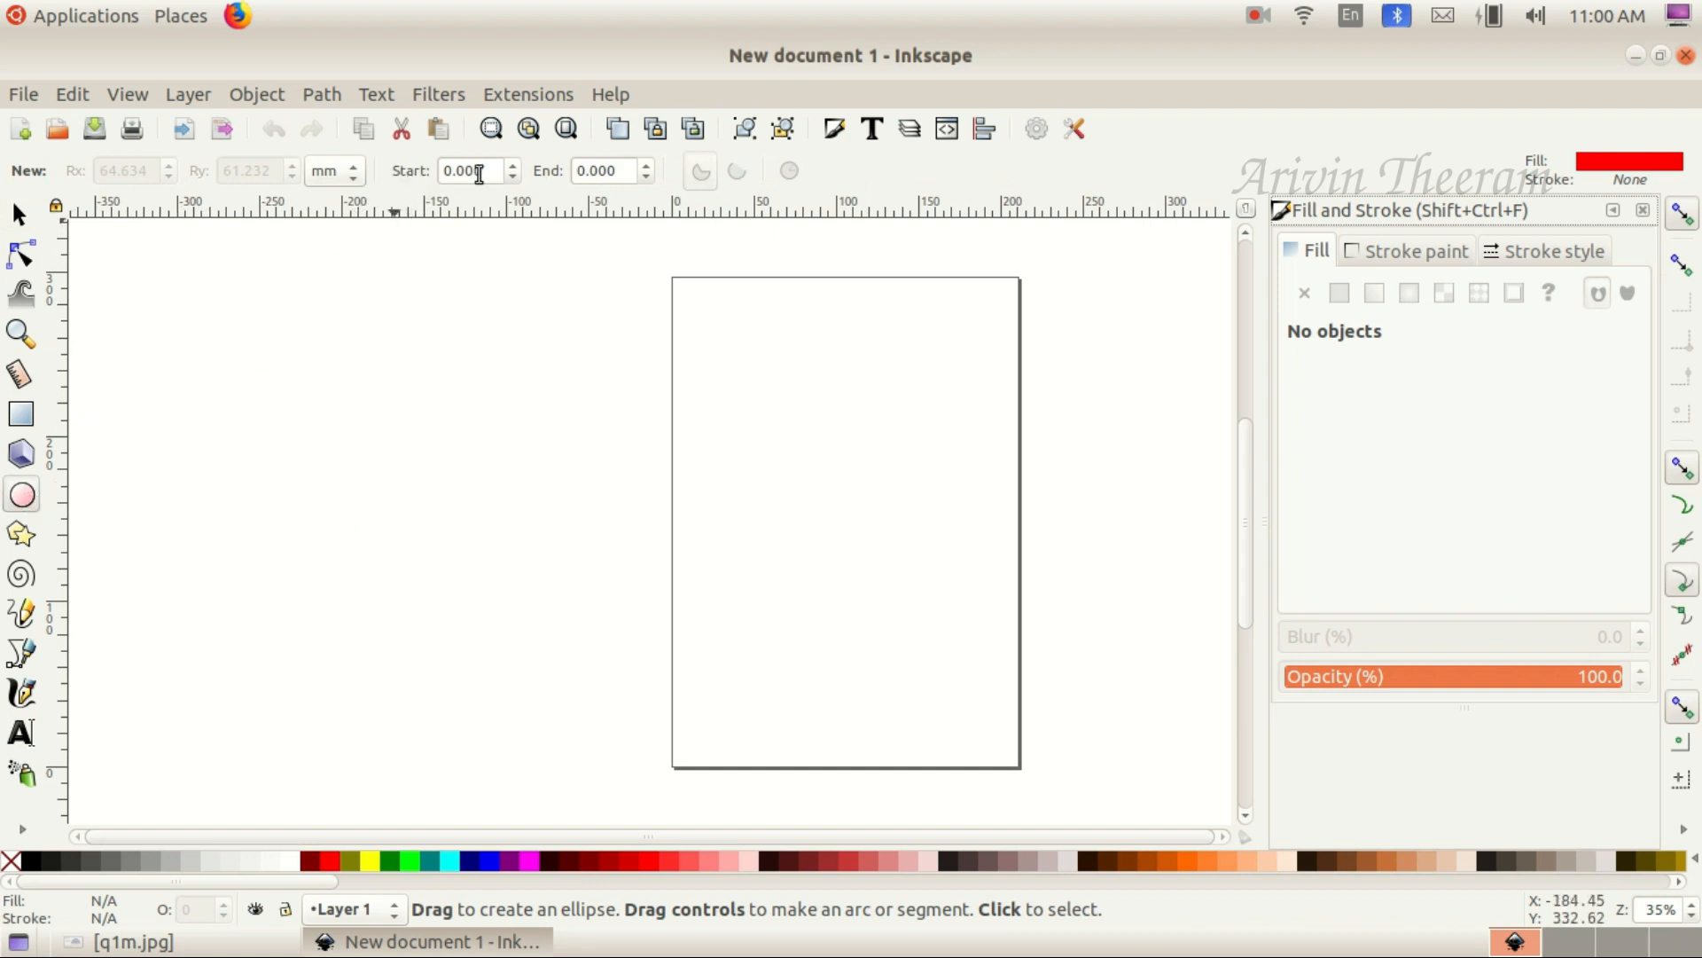
{"action": "left_click", "coordinate": [495, 174]}
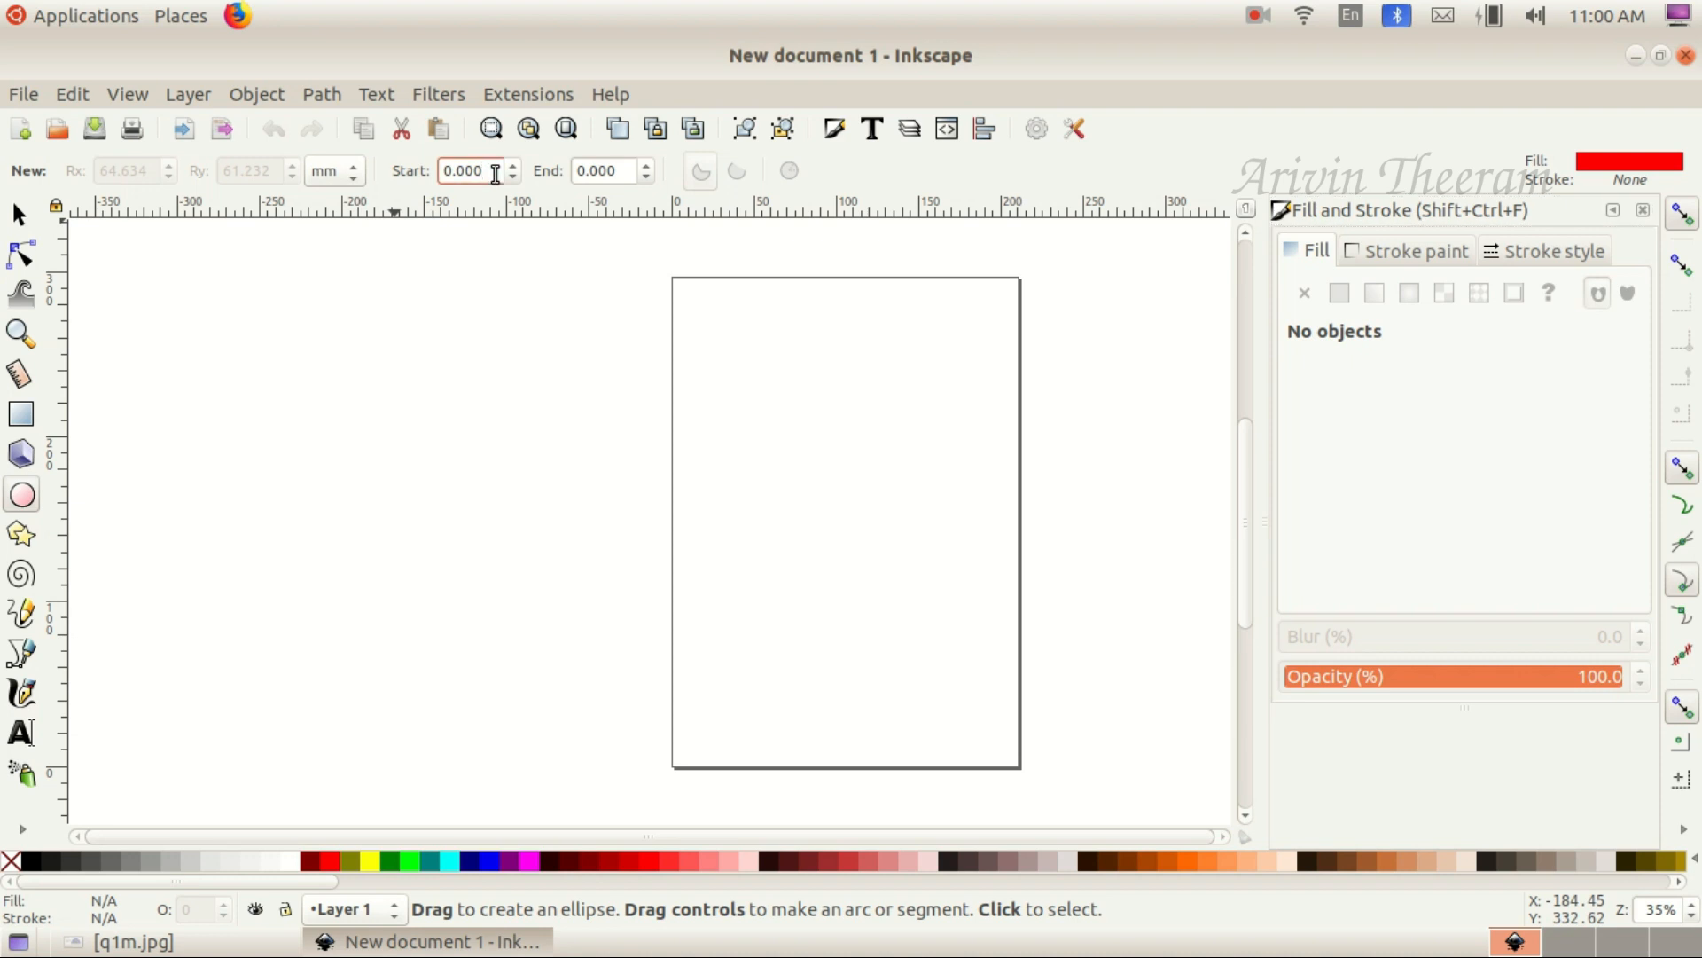
{"action": "key", "text": "BackSpace"}
{"action": "key", "text": "BackSpace"}
{"action": "key", "text": "BackSpace"}
{"action": "key", "text": "BackSpace"}
{"action": "key", "text": "BackSpace"}
{"action": "type", "text": "180"}
{"action": "mouse_move", "coordinate": [252, 371]}
{"action": "left_mouse_down"}
{"action": "mouse_move", "coordinate": [477, 464]}
{"action": "mouse_move", "coordinate": [638, 748]}
{"action": "left_mouse_up"}
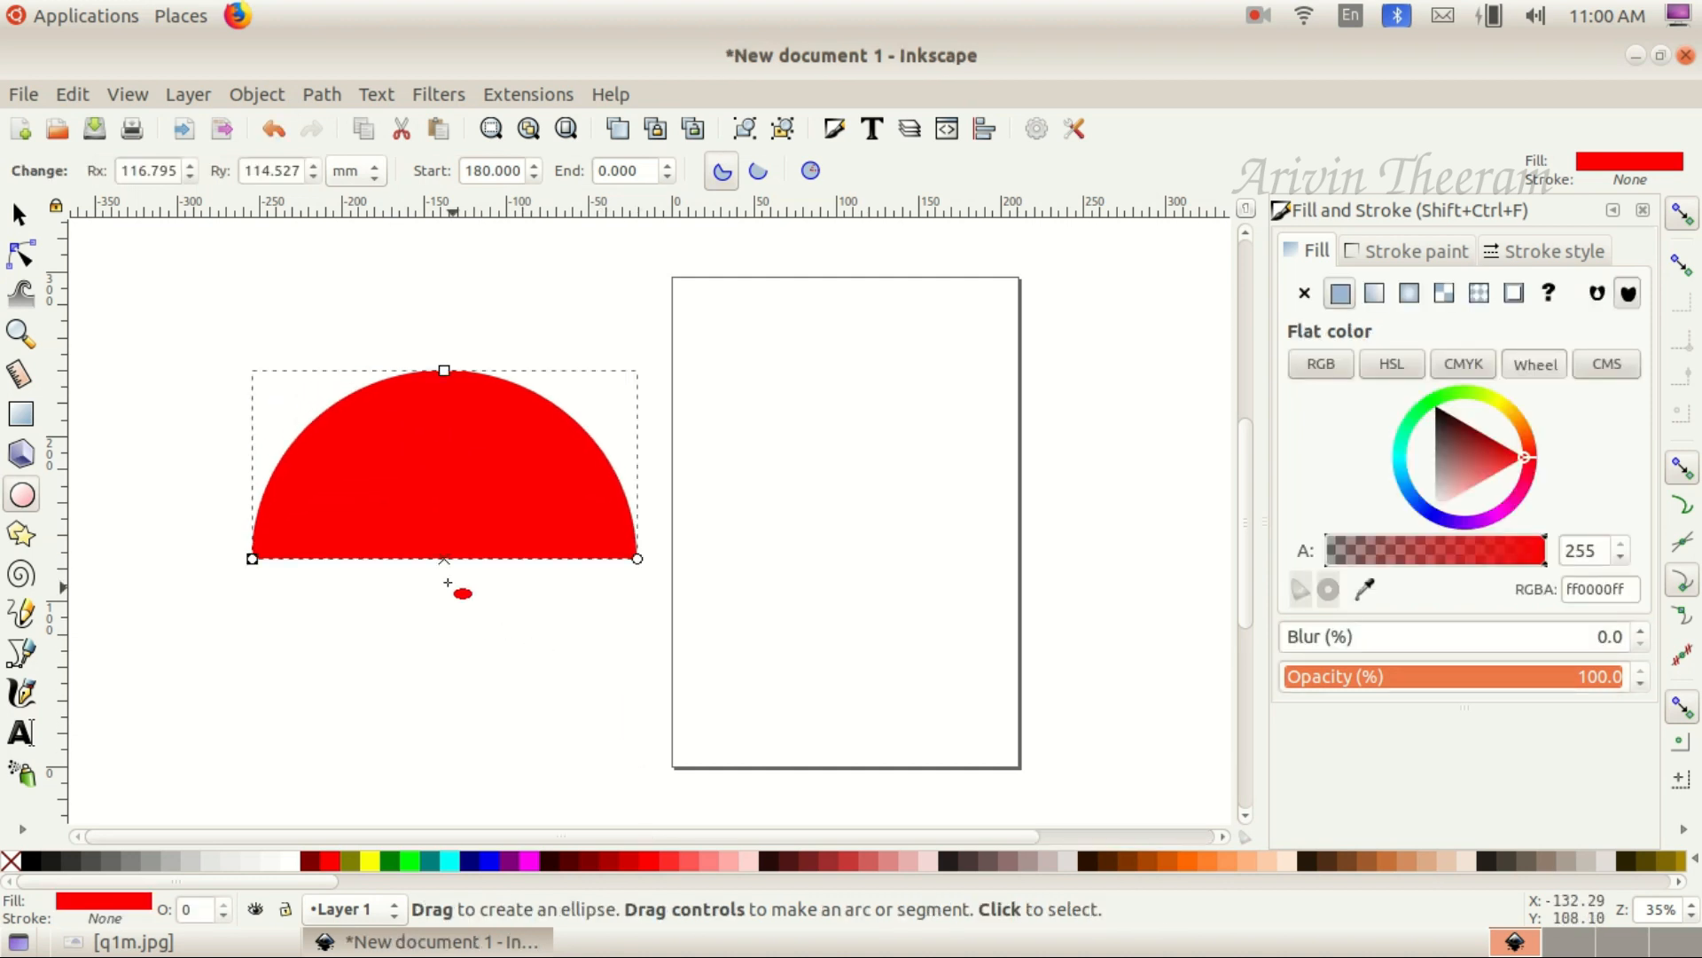
Enlarge the red half-ellipse to about 364 mm wide and 208 mm high
{"action": "left_click", "coordinate": [19, 217]}
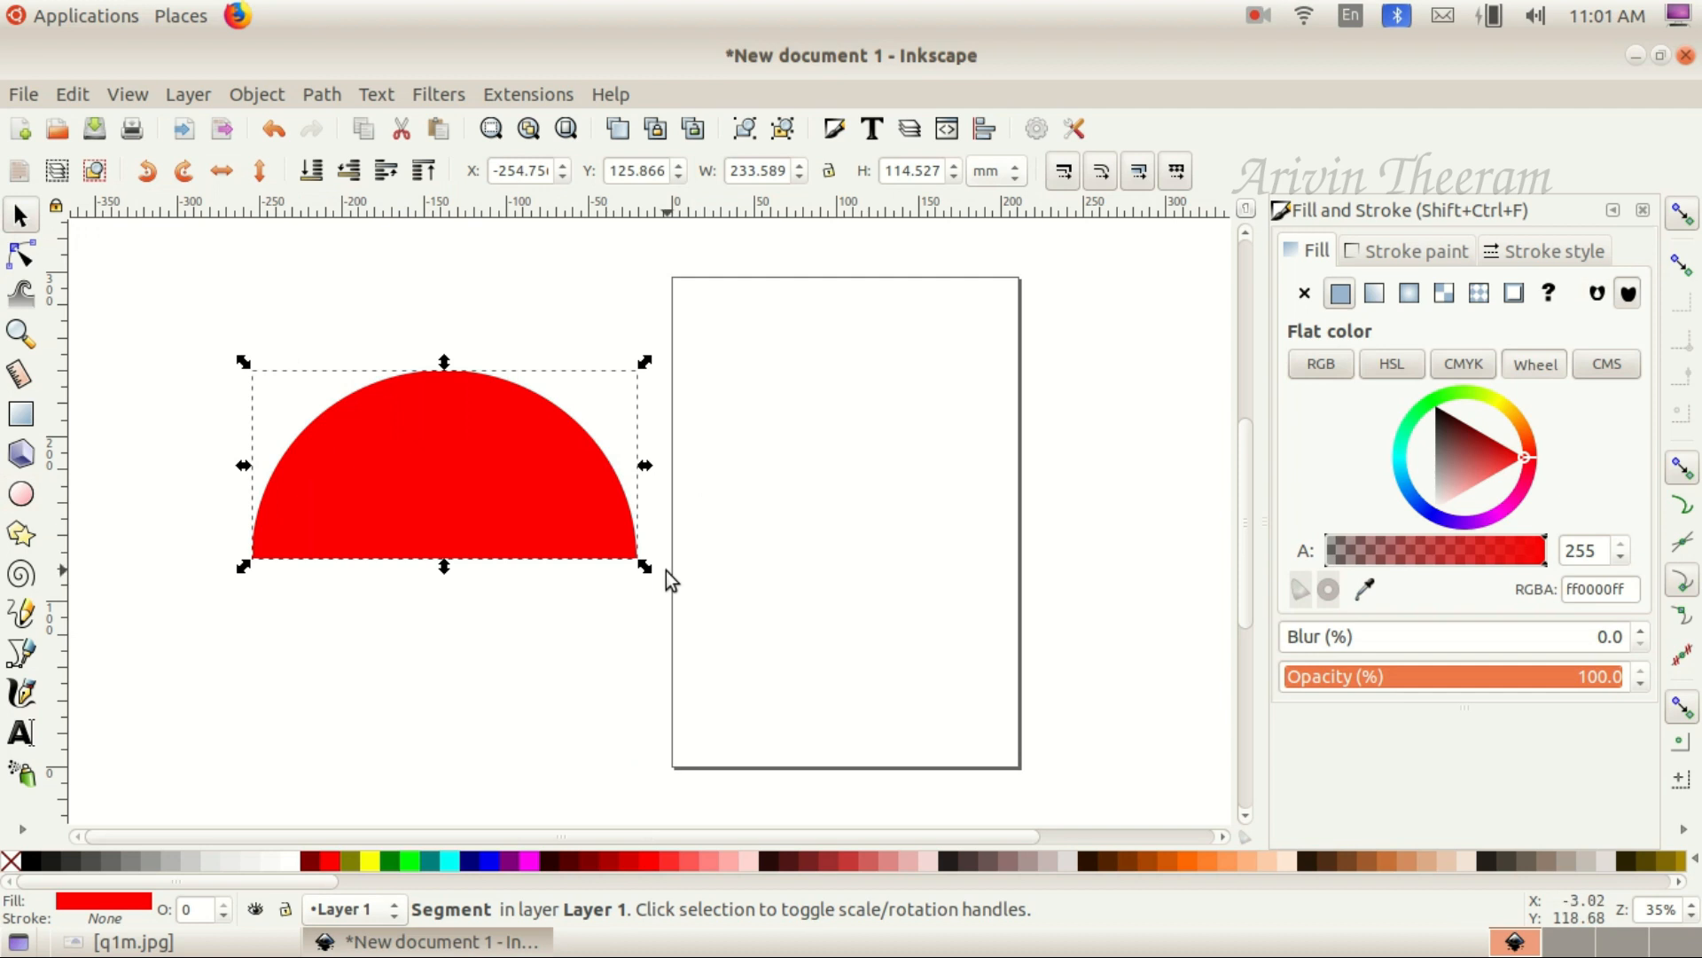
{"action": "left_click_drag", "start_coordinate": [647, 570], "coordinate": [840, 697]}
{"action": "left_click_drag", "start_coordinate": [243, 369], "coordinate": [221, 342]}
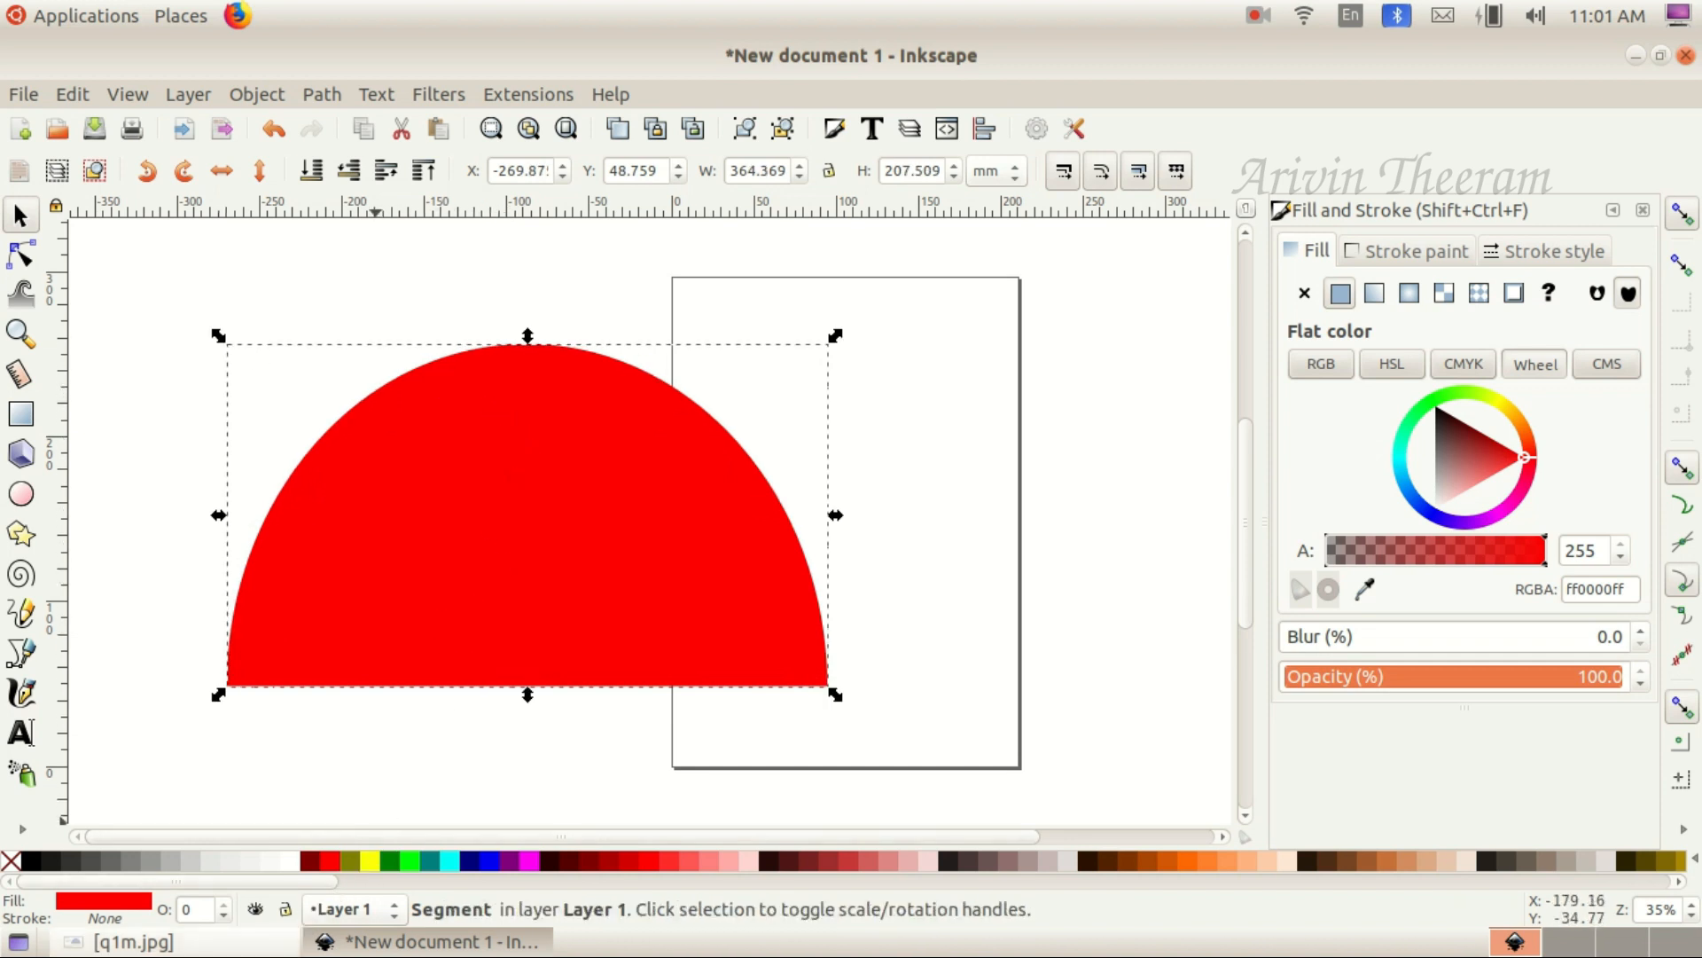
Compare the half-ellipse with the model arch in q1m.jpg and fill it with blue (#0000FF)
{"action": "left_click", "coordinate": [133, 942]}
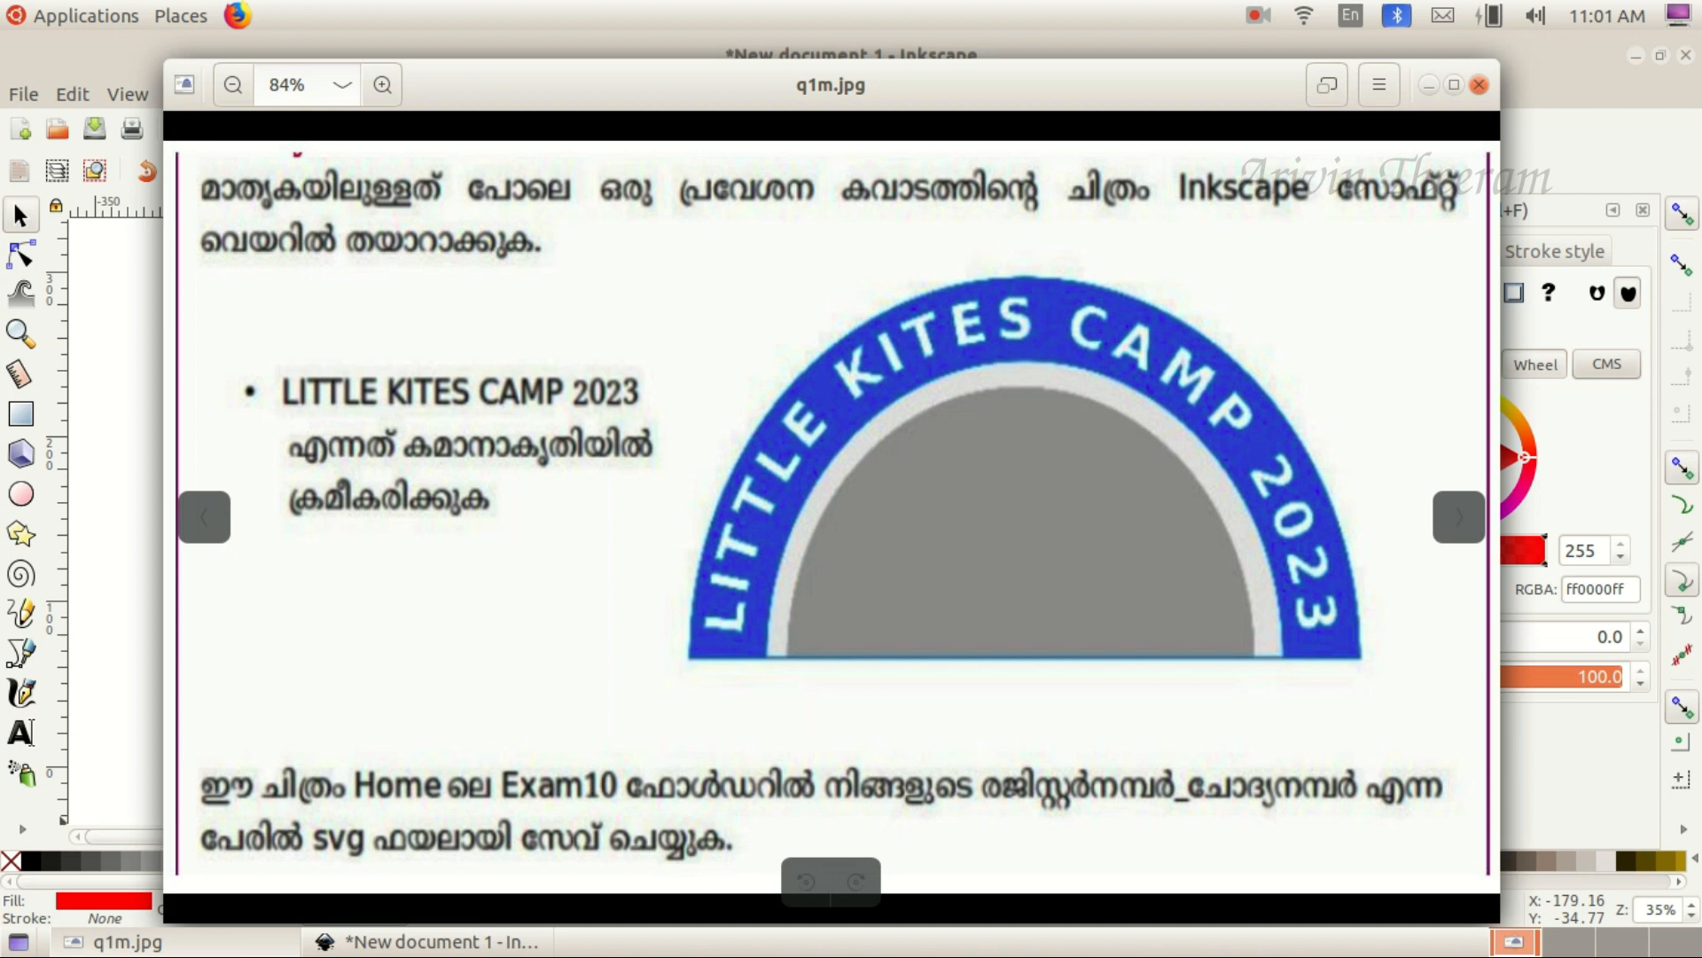
{"action": "left_click", "coordinate": [133, 942]}
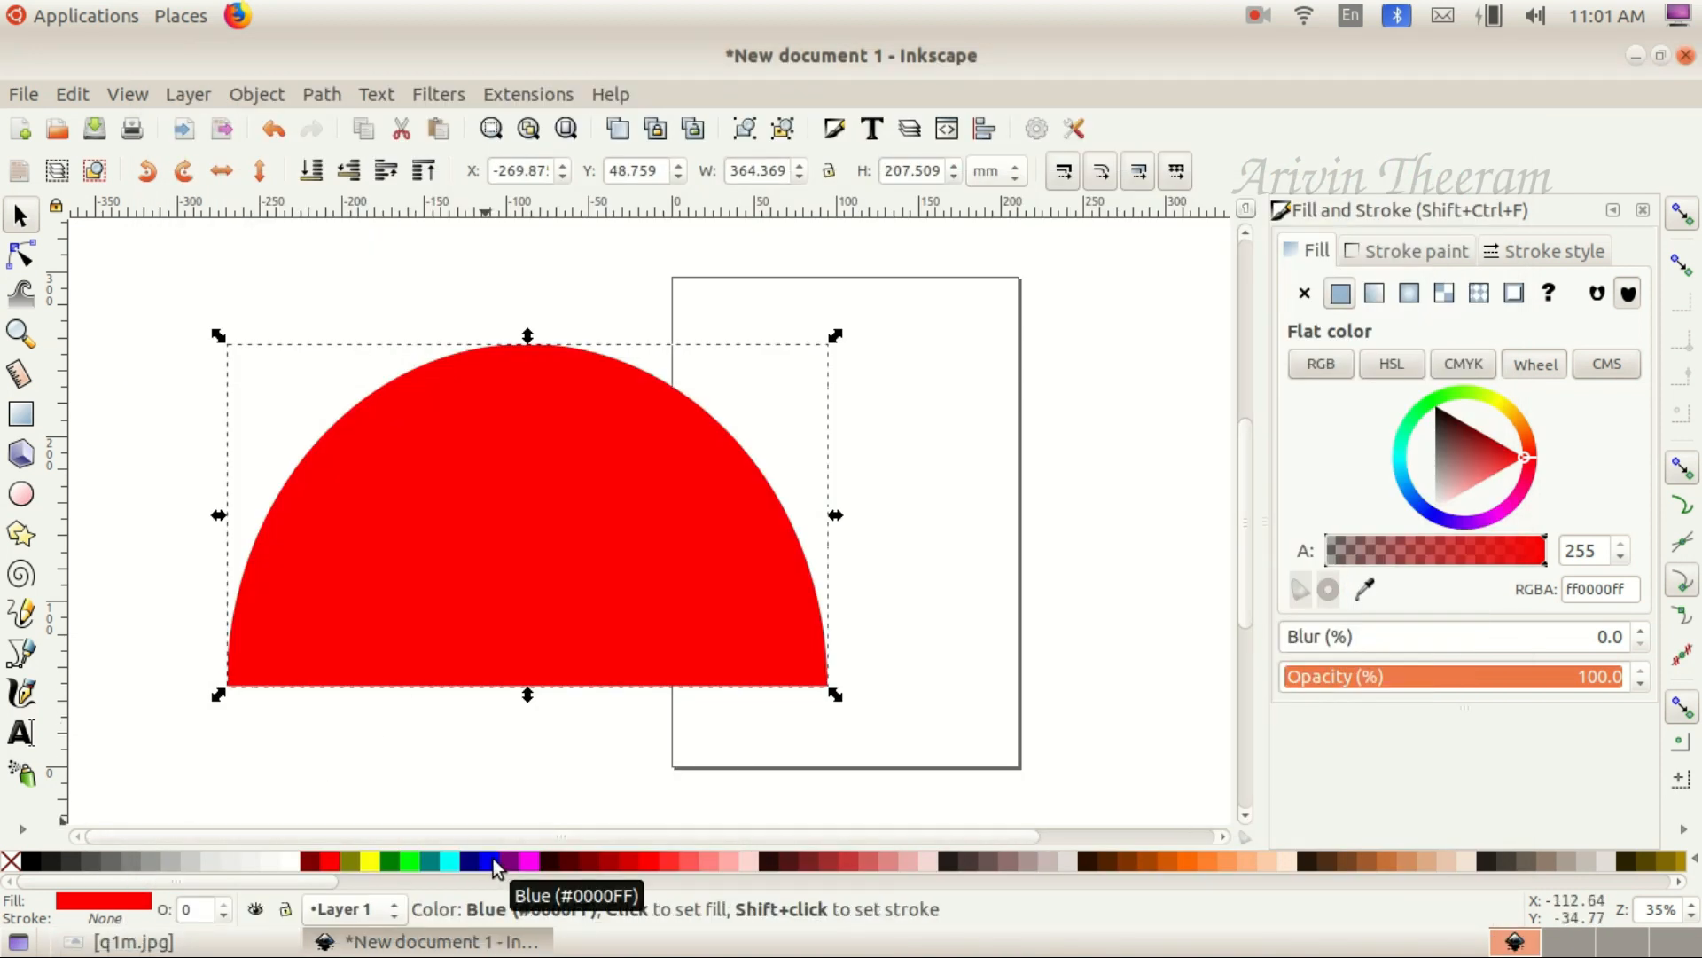
{"action": "left_click", "coordinate": [491, 859]}
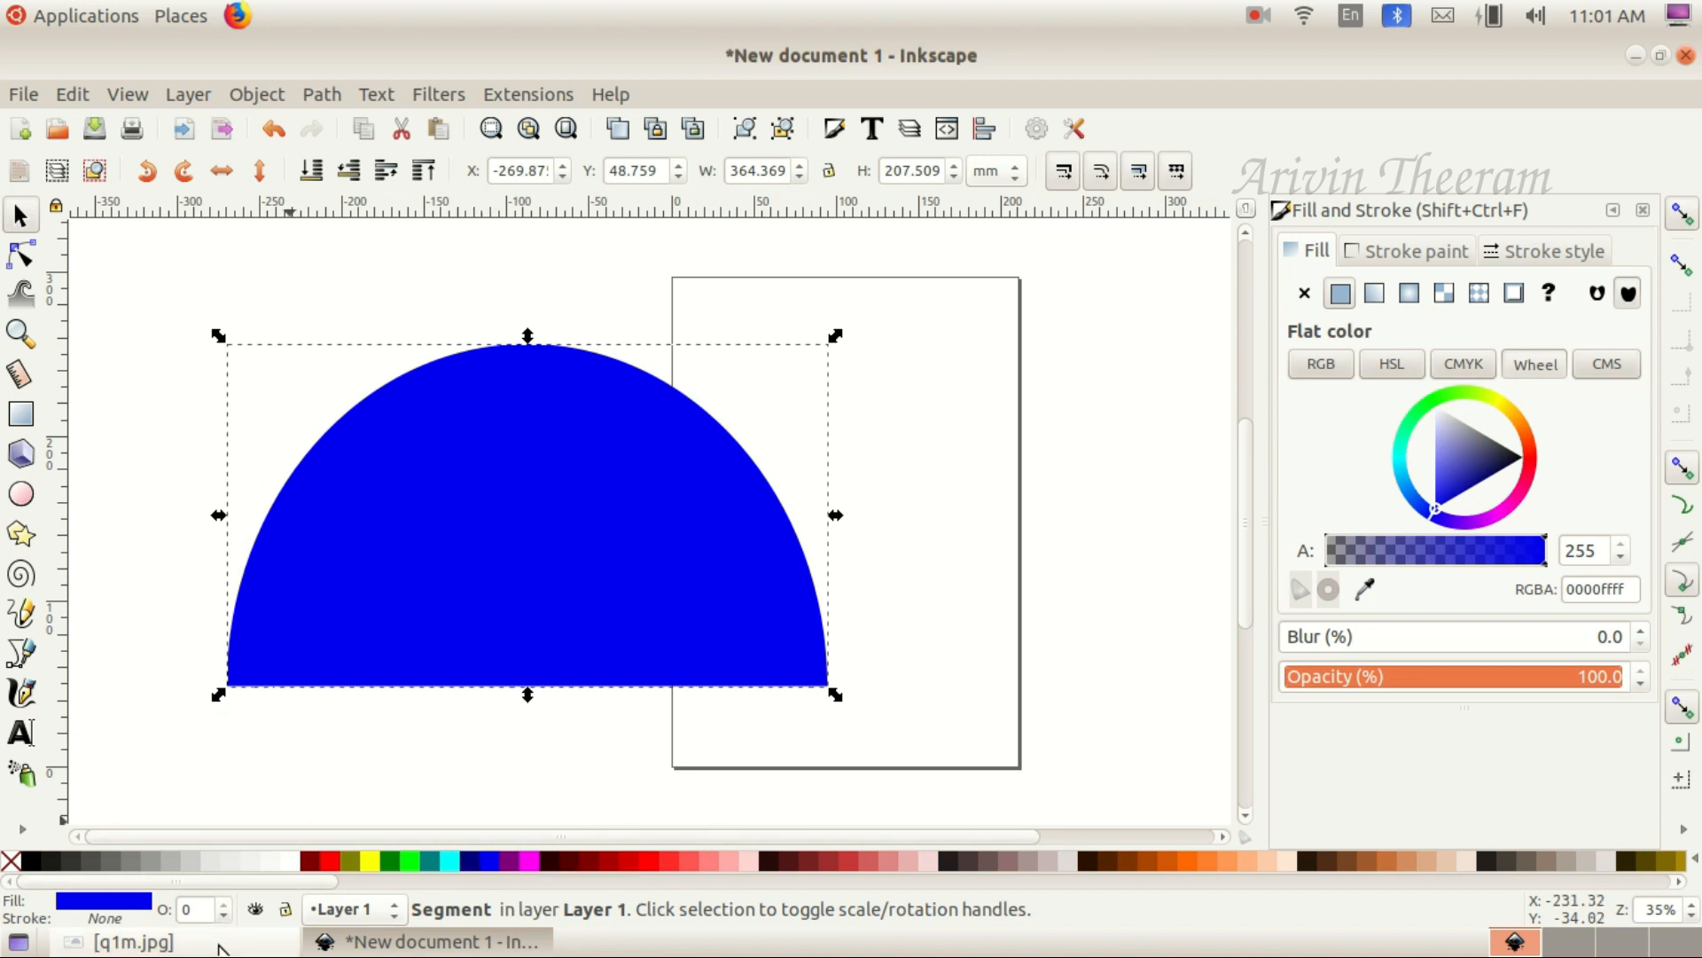
{"action": "left_click", "coordinate": [133, 942]}
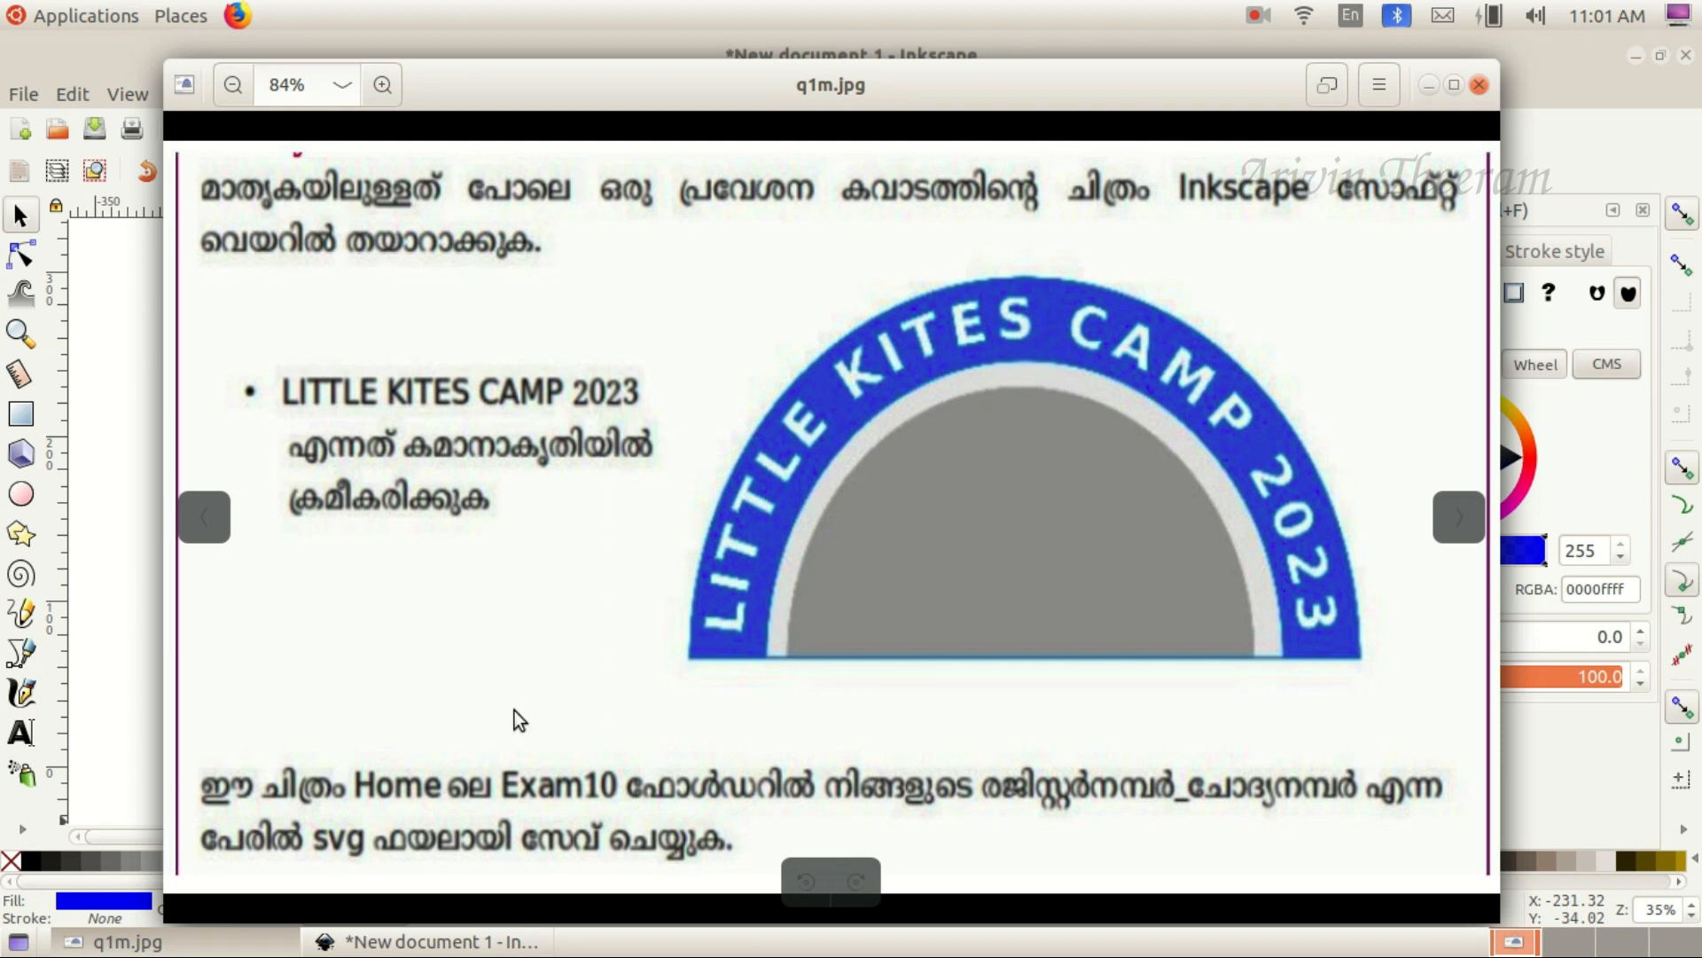
{"action": "left_click", "coordinate": [426, 942]}
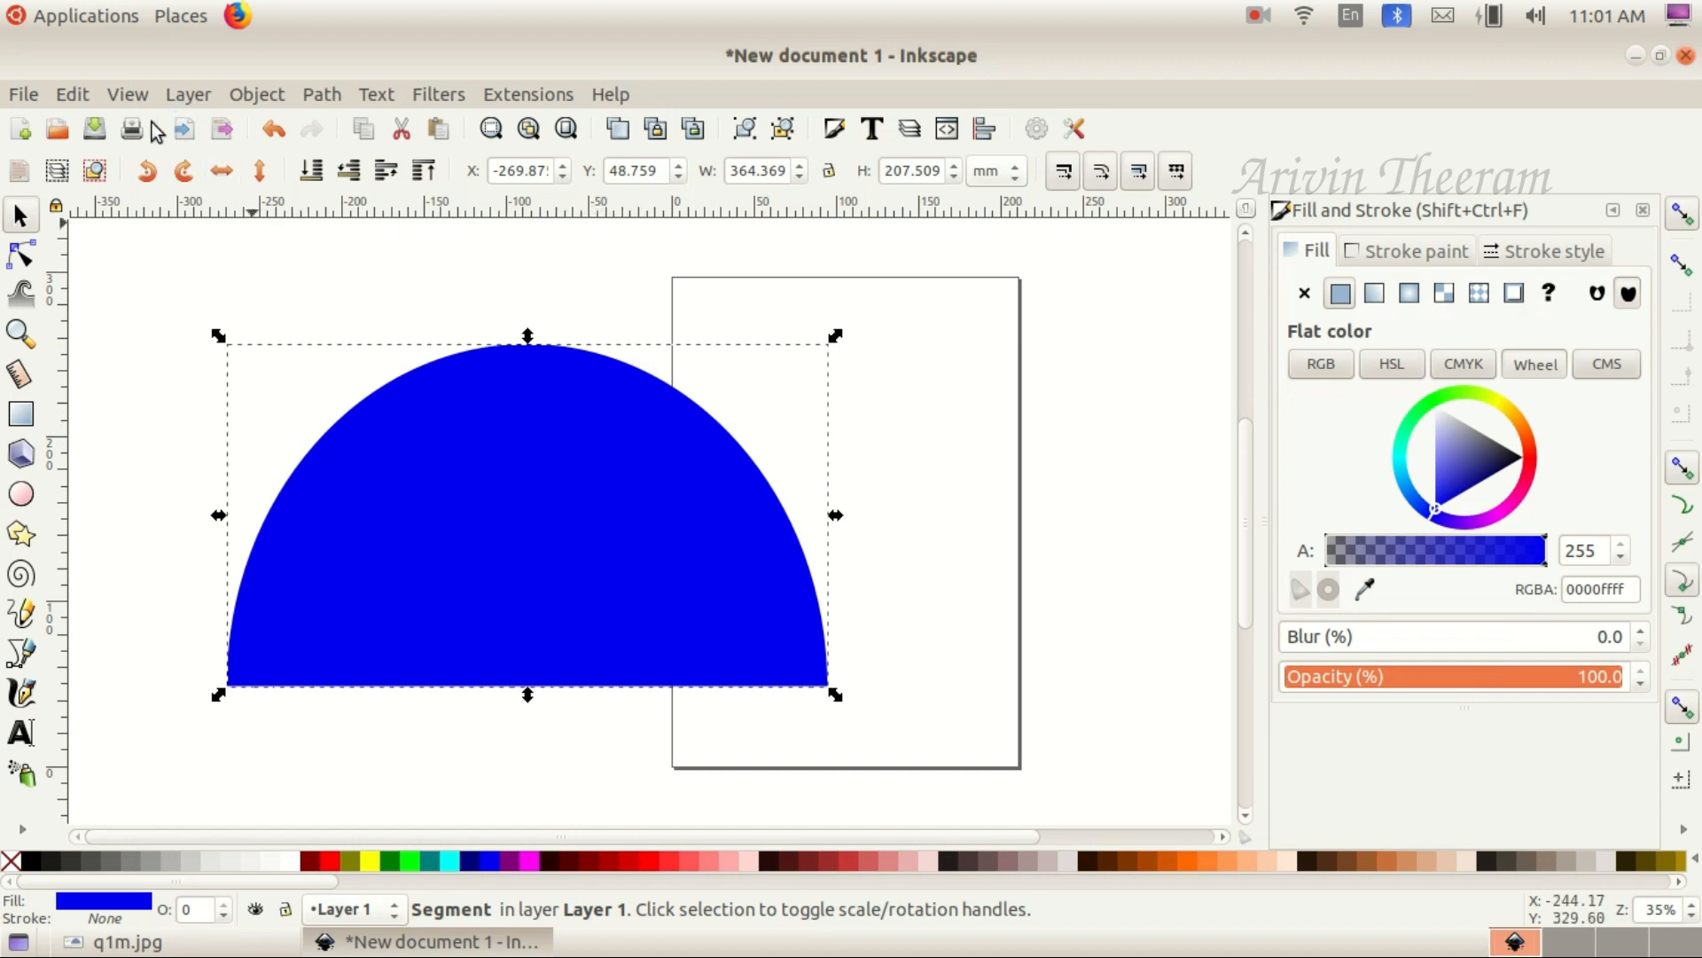
Duplicate the blue half-ellipse
{"action": "left_click", "coordinate": [75, 95]}
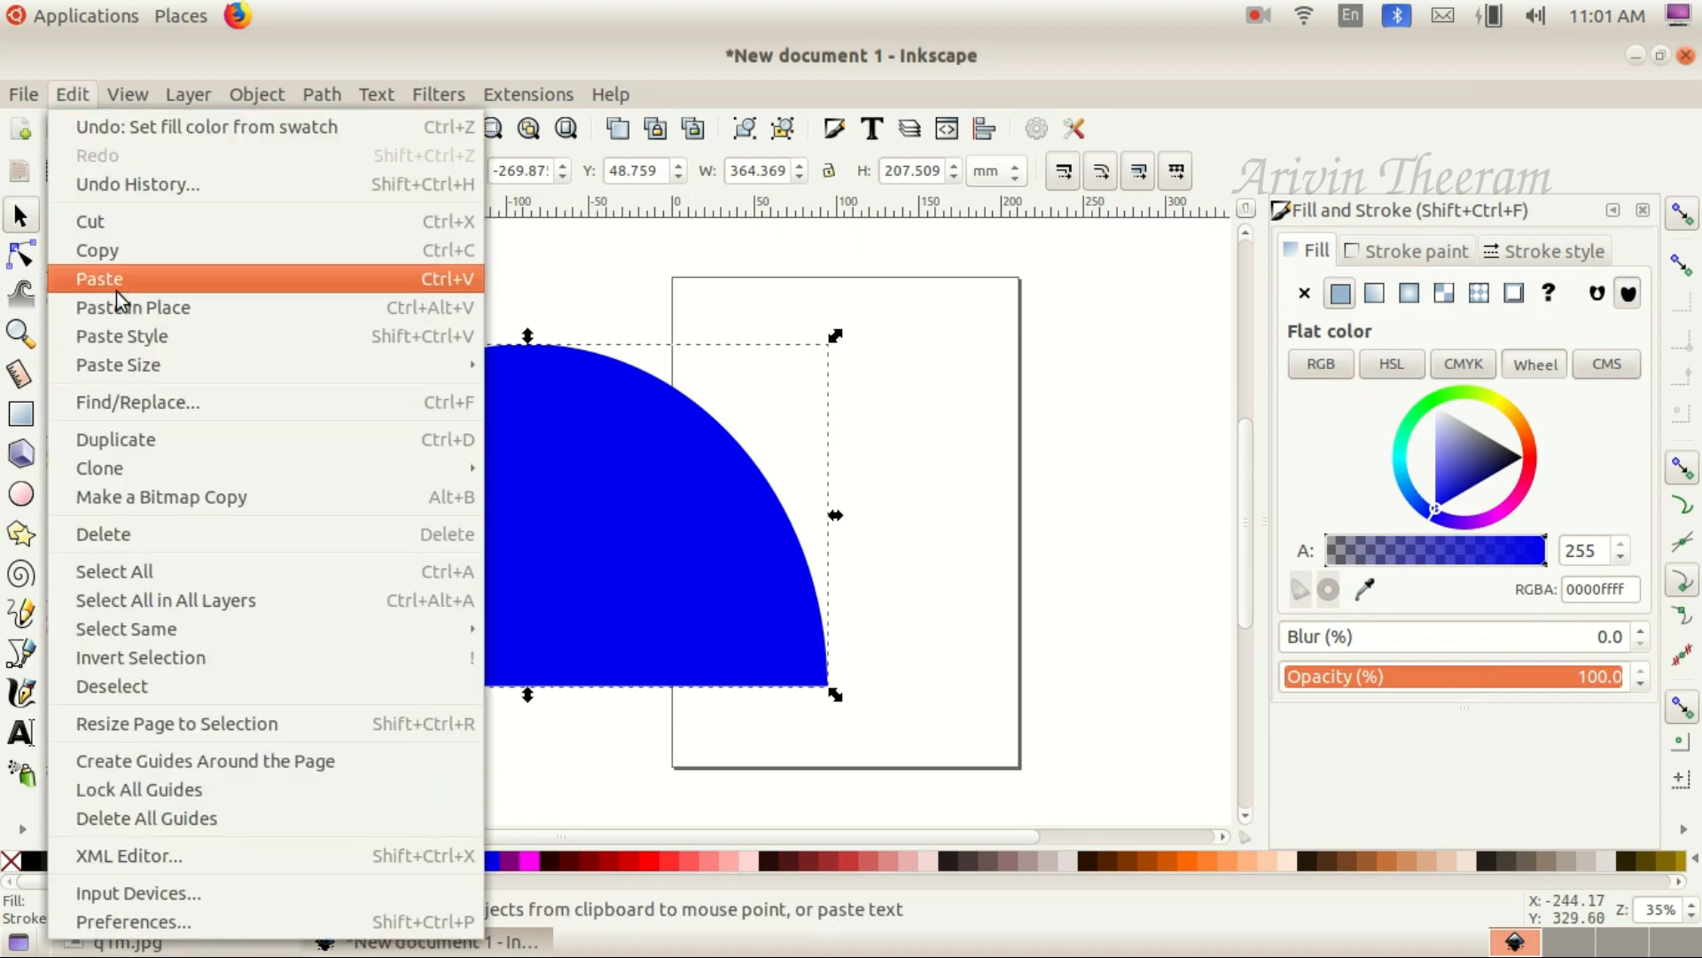
{"action": "left_click", "coordinate": [732, 262]}
{"action": "right_click", "coordinate": [536, 447]}
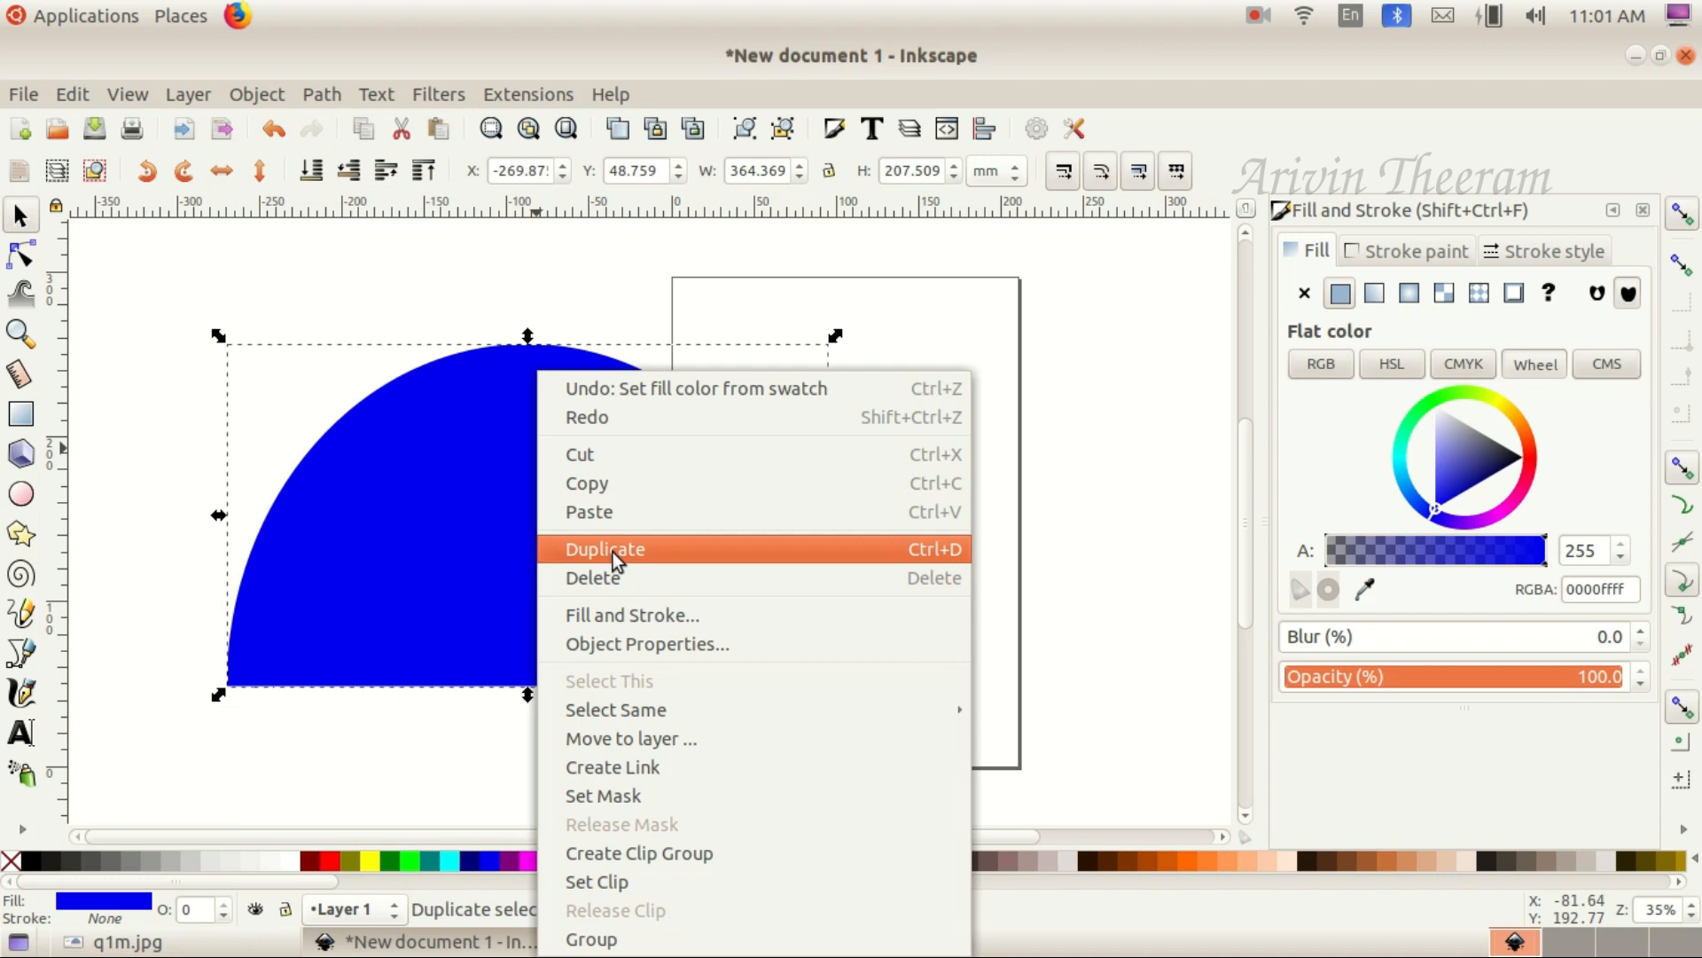
{"action": "left_click", "coordinate": [453, 413]}
{"action": "right_click", "coordinate": [490, 427]}
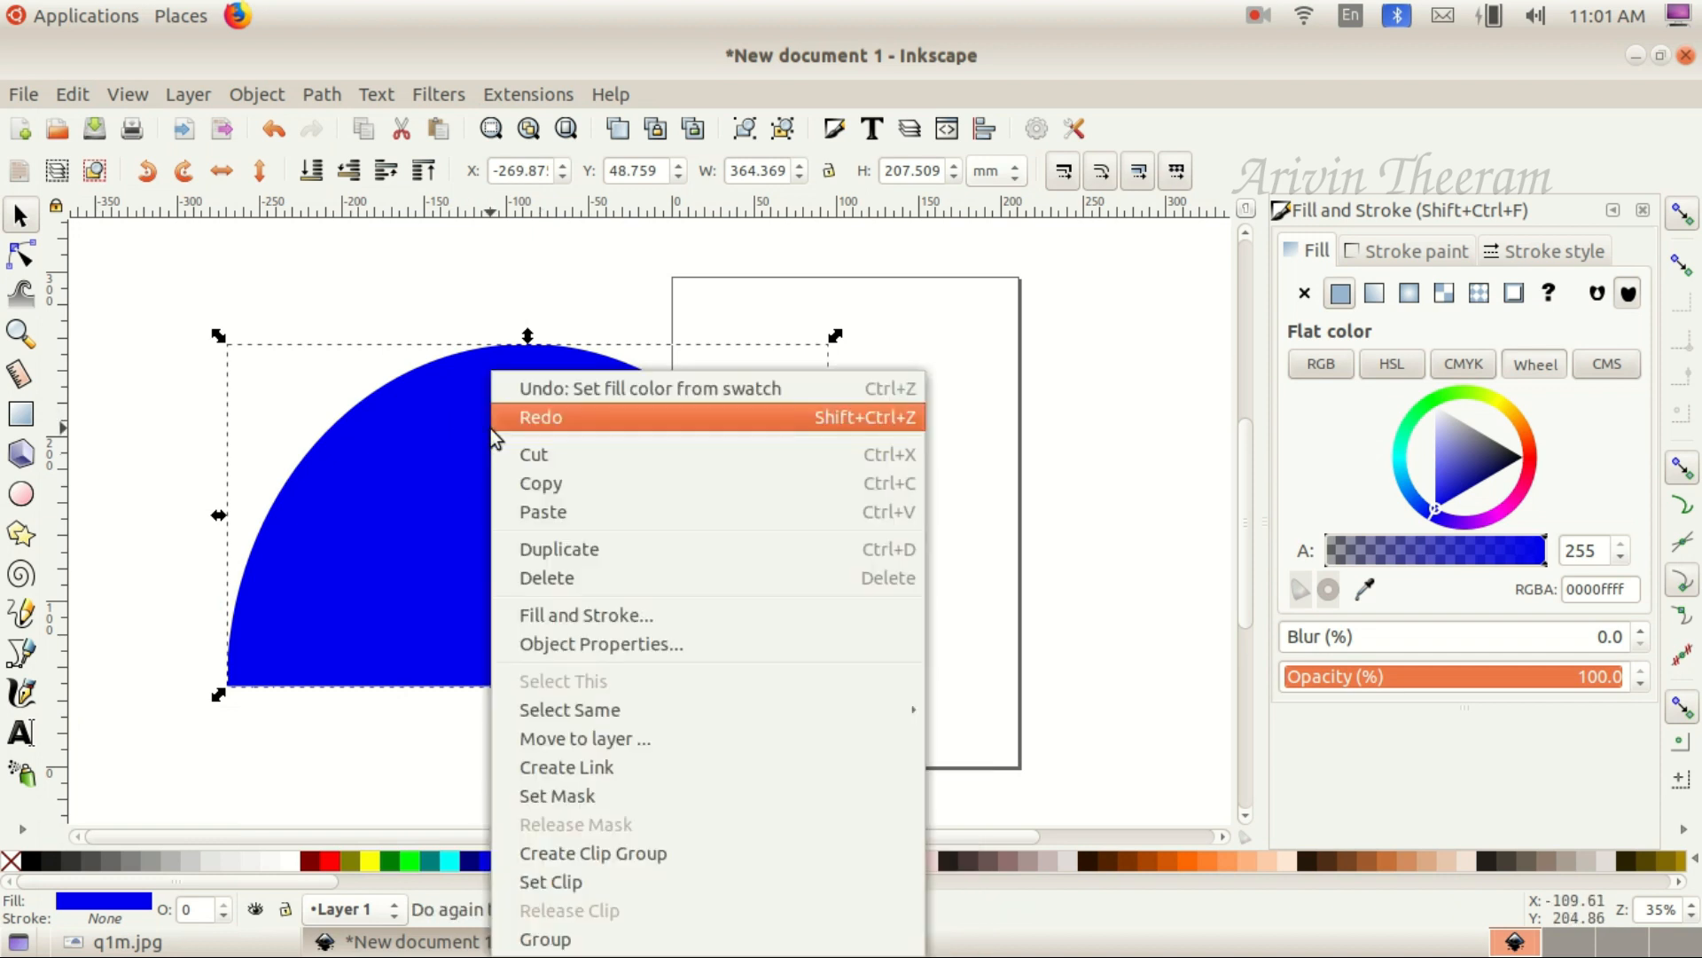
{"action": "left_click", "coordinate": [587, 544]}
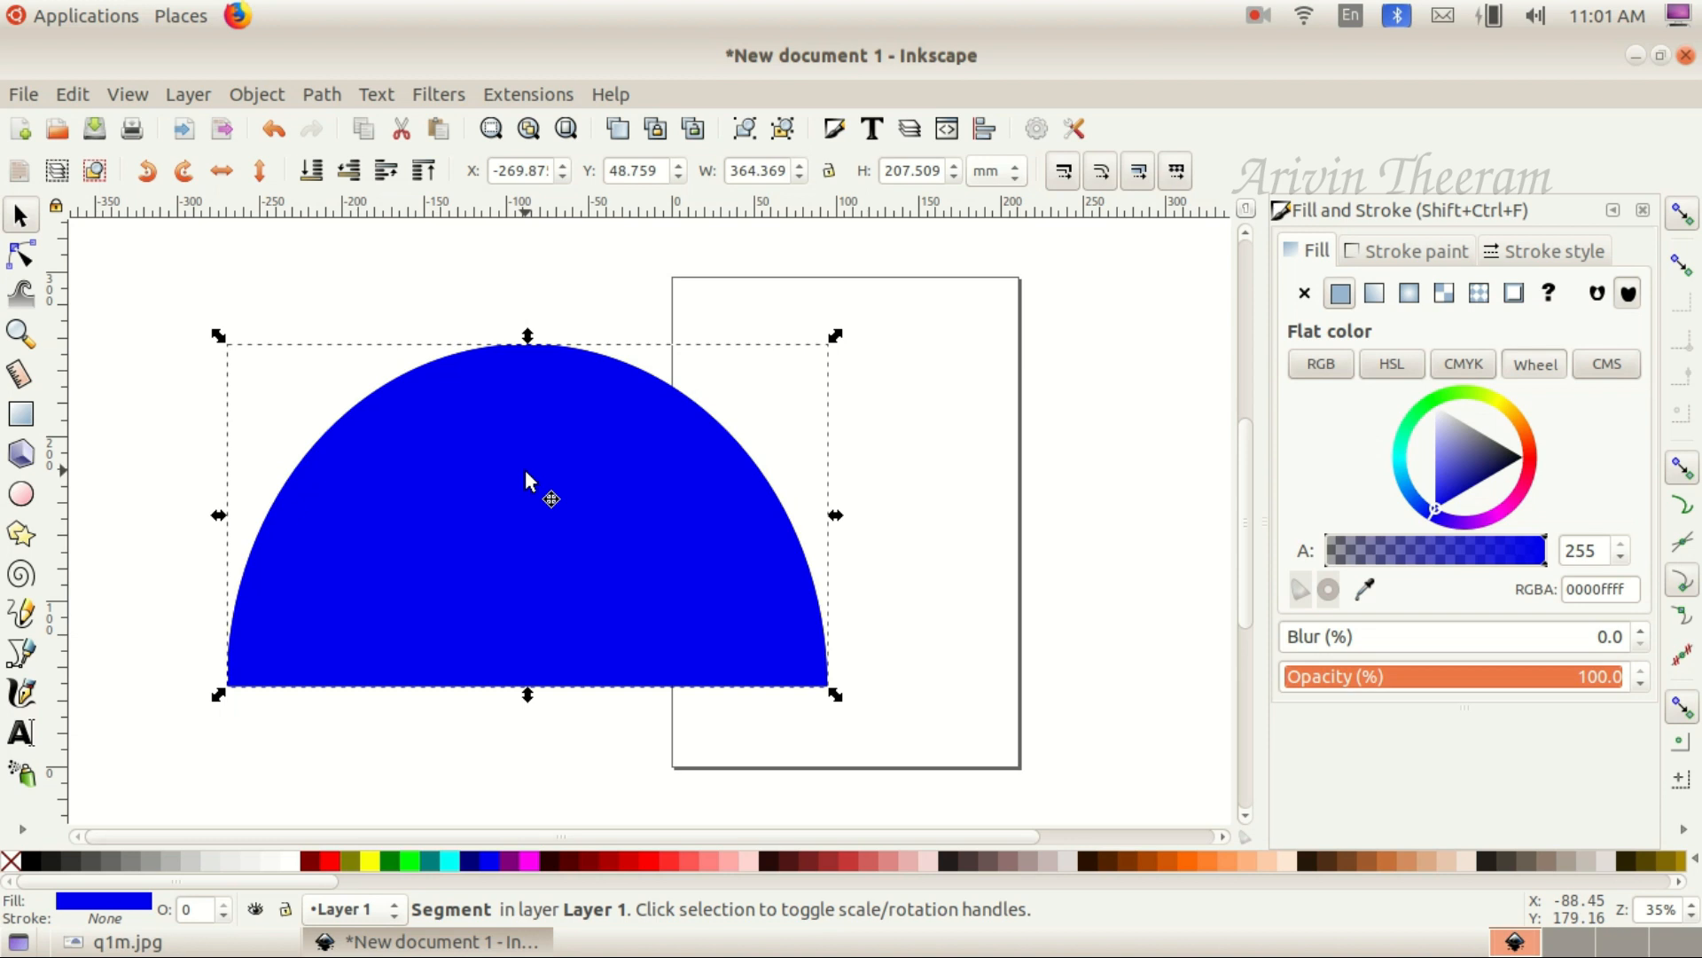
Offset the two blue half-ellipses vertically and fill the lower, front one with cyan (00ffffff)
{"action": "left_click_drag", "start_coordinate": [525, 470], "coordinate": [527, 555]}
{"action": "left_click_drag", "start_coordinate": [578, 384], "coordinate": [576, 325]}
{"action": "left_click_drag", "start_coordinate": [519, 685], "coordinate": [512, 593]}
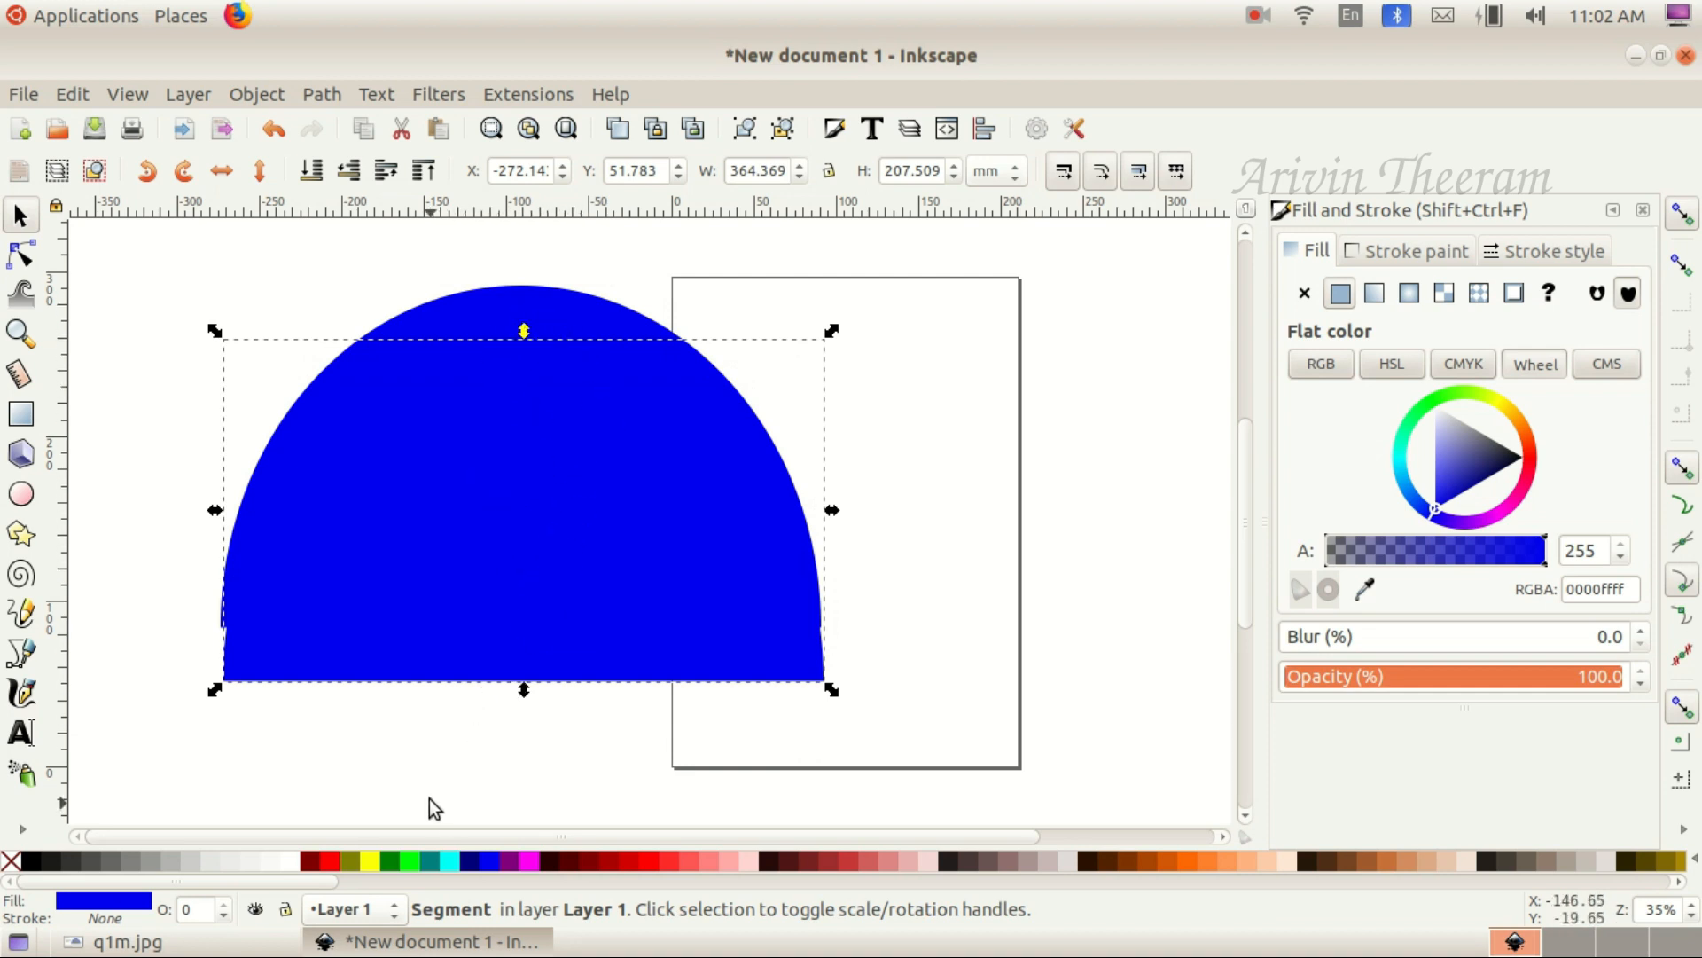
{"action": "left_click", "coordinate": [451, 859]}
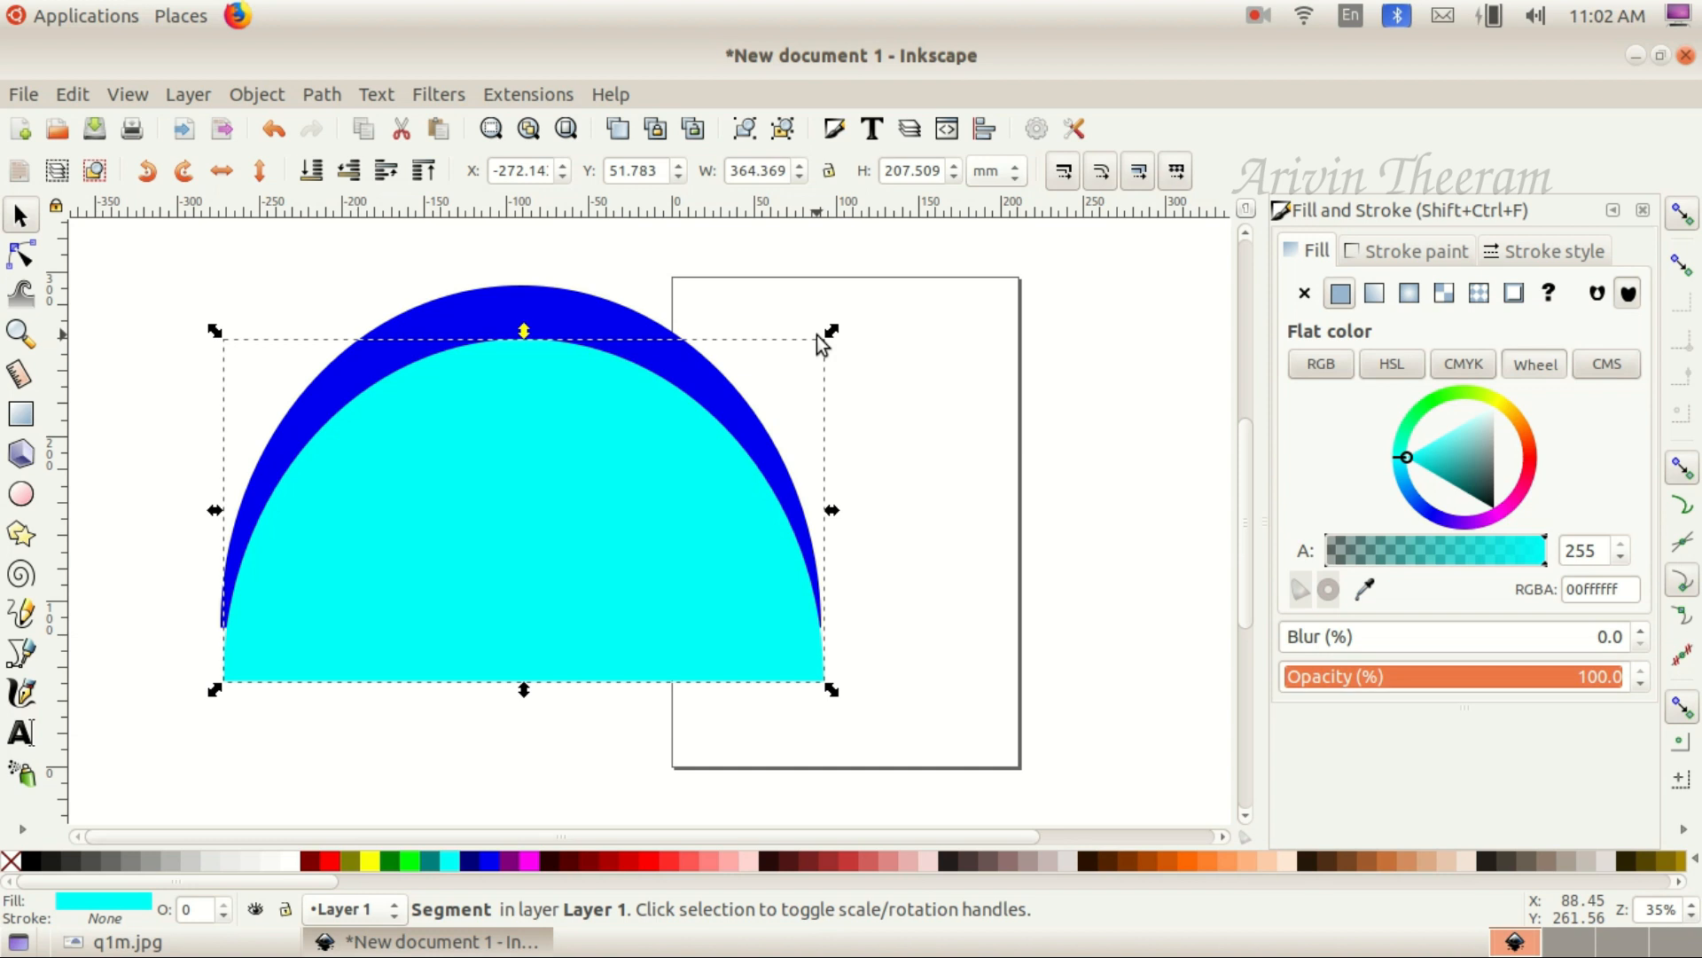
Shrink the cyan half-ellipse to about 311 by 177 mm and center it inside the blue one with their bases aligned
{"action": "left_click", "coordinate": [592, 472]}
{"action": "left_click_drag", "start_coordinate": [592, 472], "coordinate": [594, 442]}
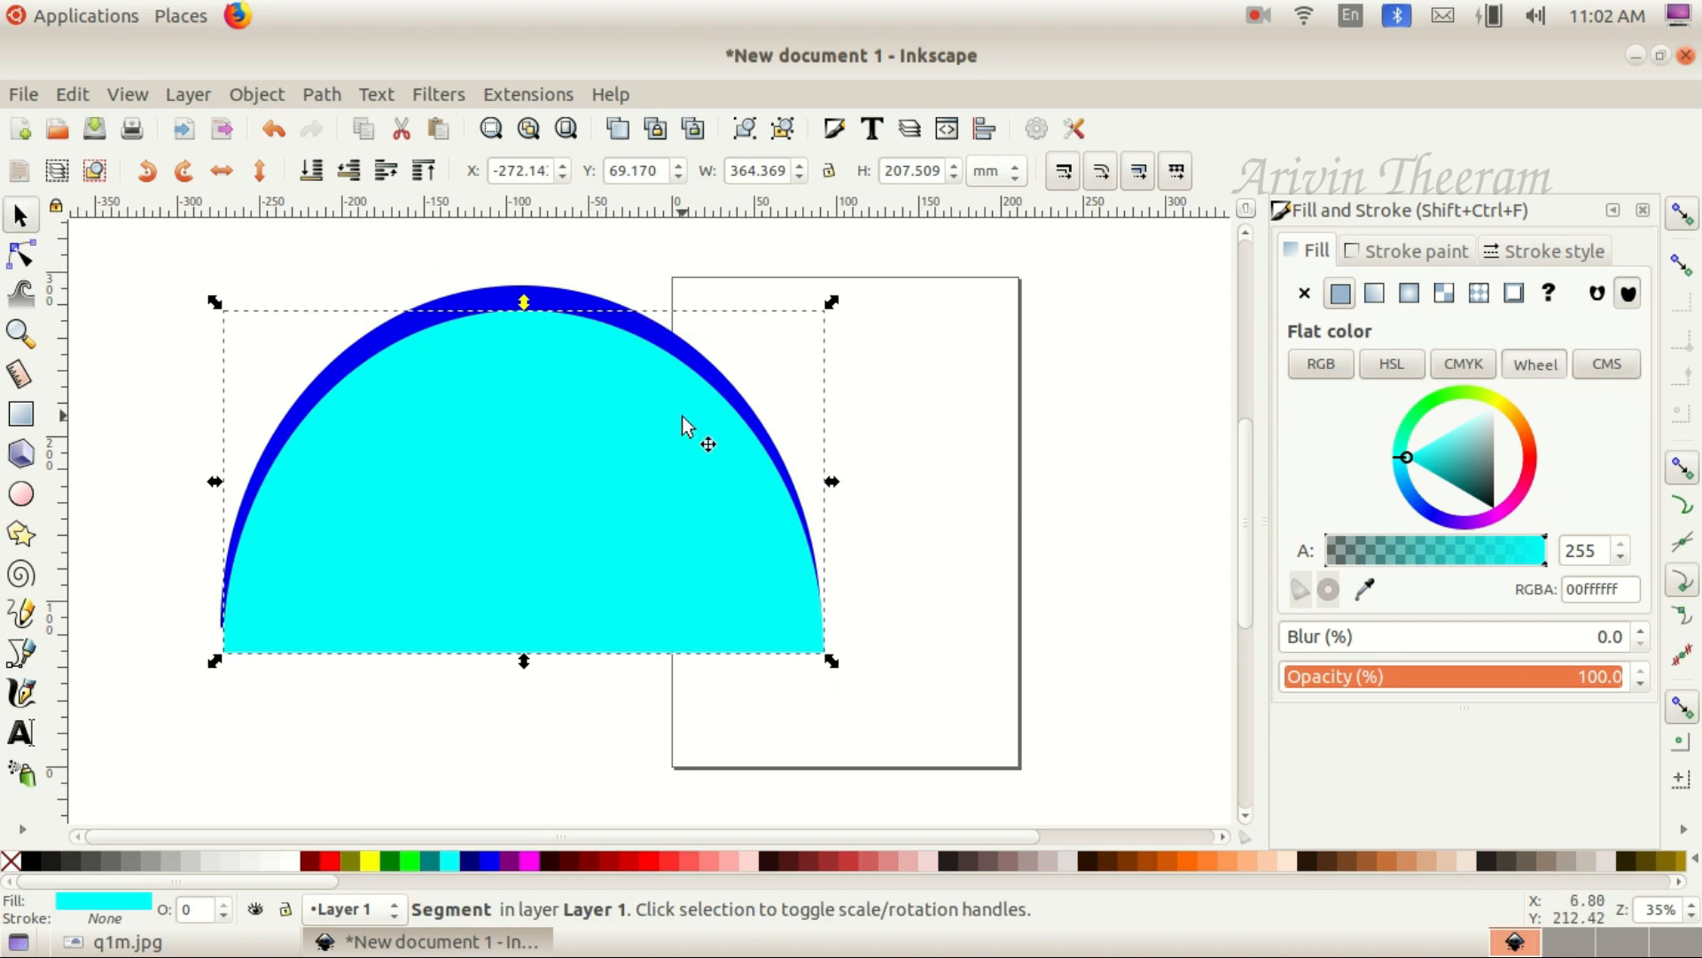
{"action": "left_click_drag", "start_coordinate": [832, 482], "coordinate": [794, 481]}
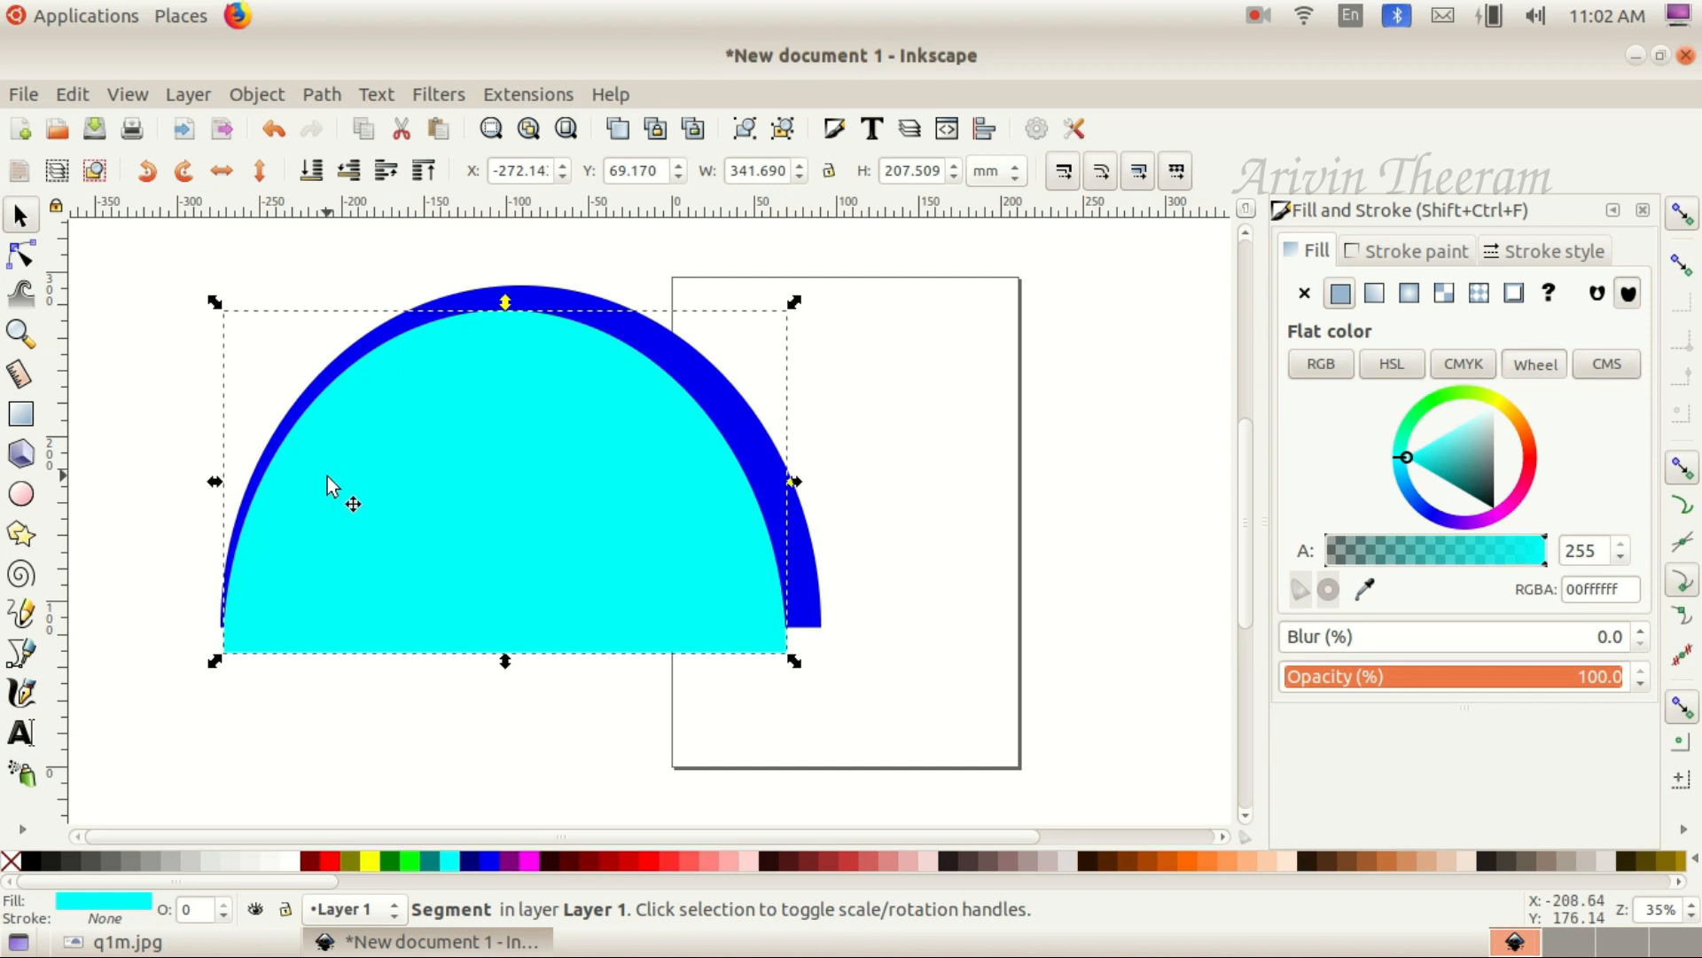
{"action": "left_click_drag", "start_coordinate": [215, 482], "coordinate": [264, 481]}
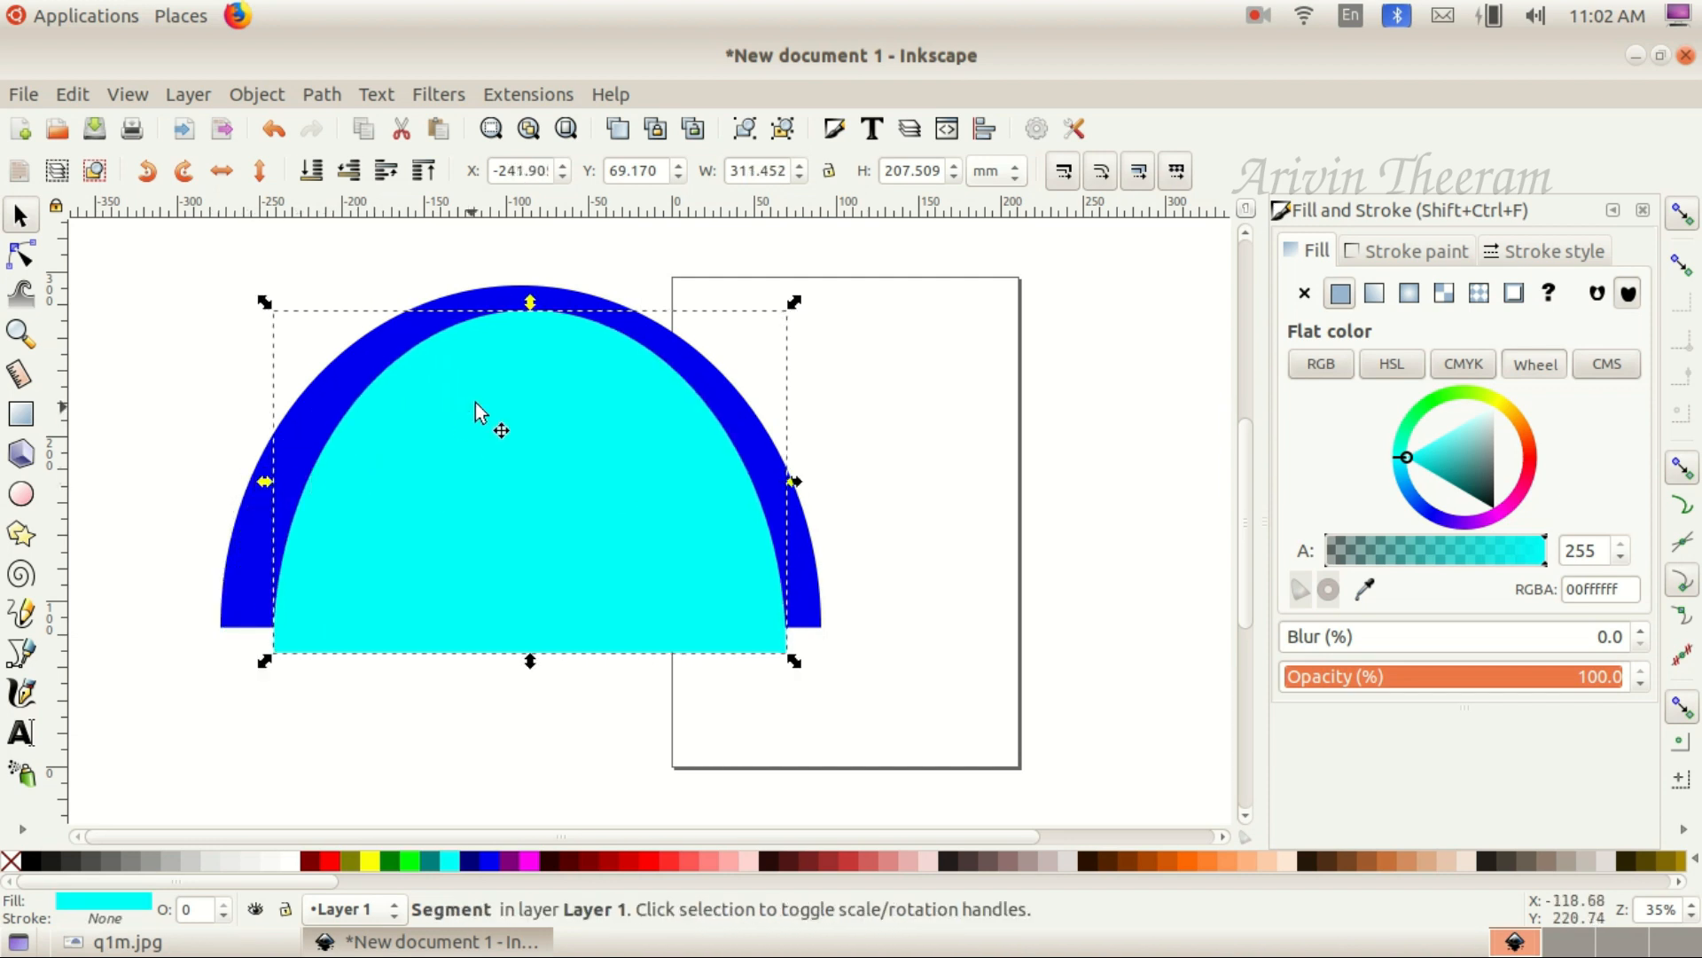
{"action": "left_click_drag", "start_coordinate": [530, 302], "coordinate": [513, 352]}
{"action": "left_click_drag", "start_coordinate": [502, 450], "coordinate": [494, 426]}
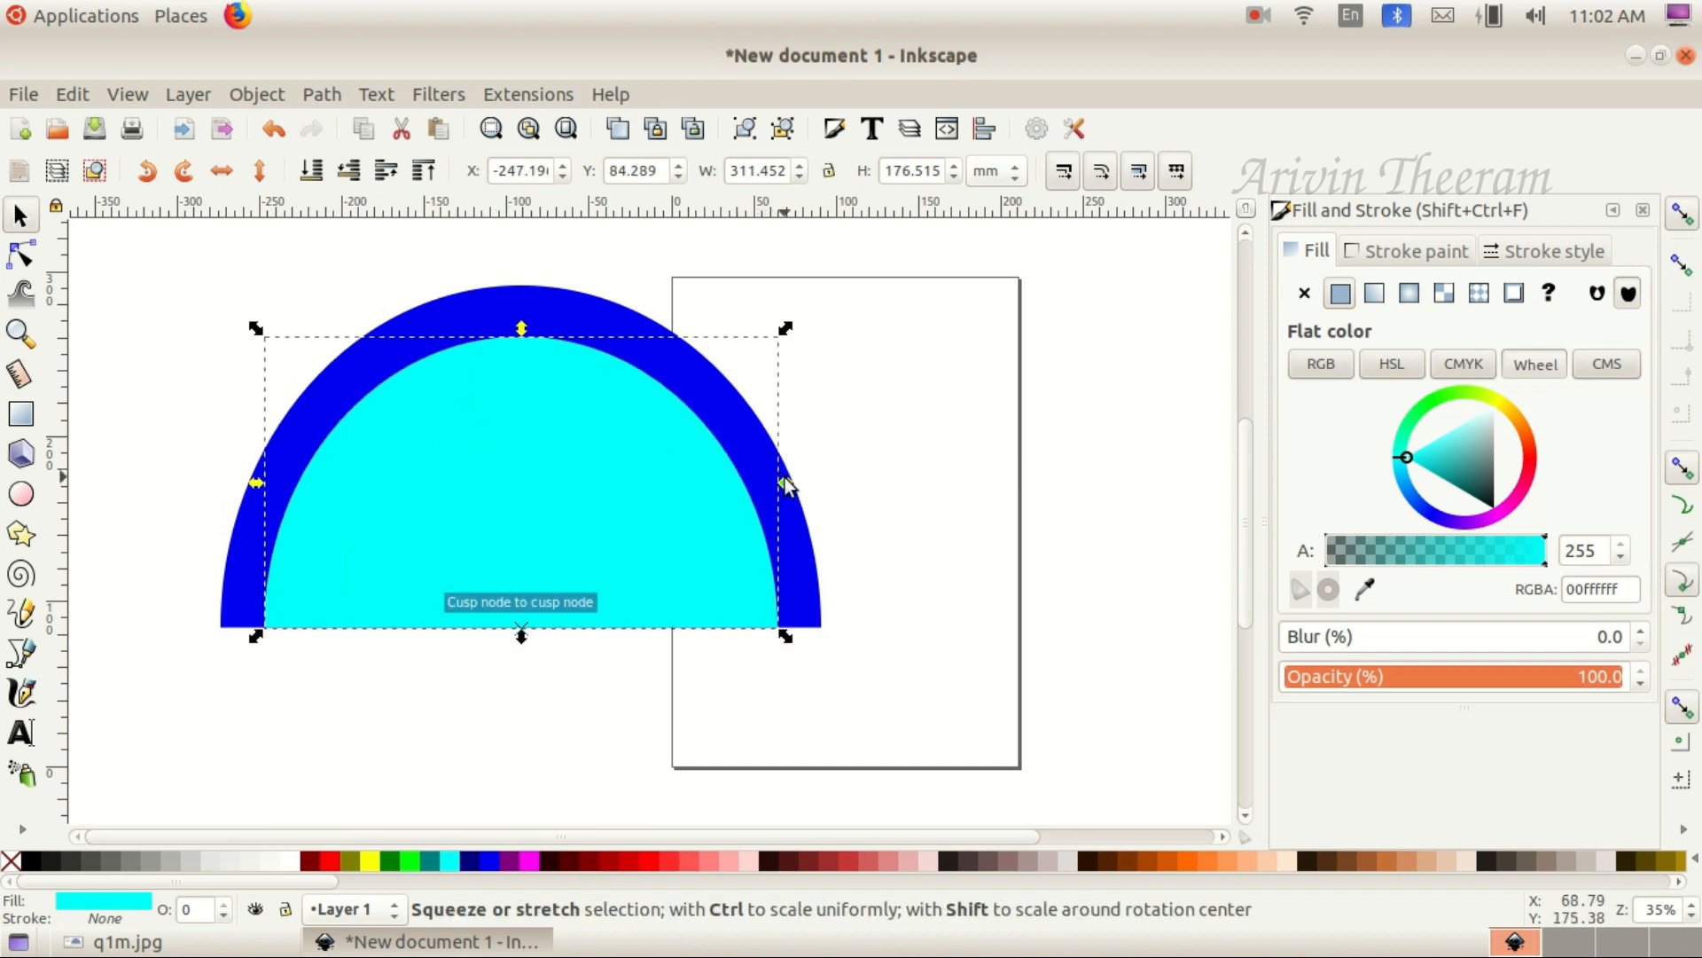
{"action": "left_click_drag", "start_coordinate": [786, 481], "coordinate": [762, 486]}
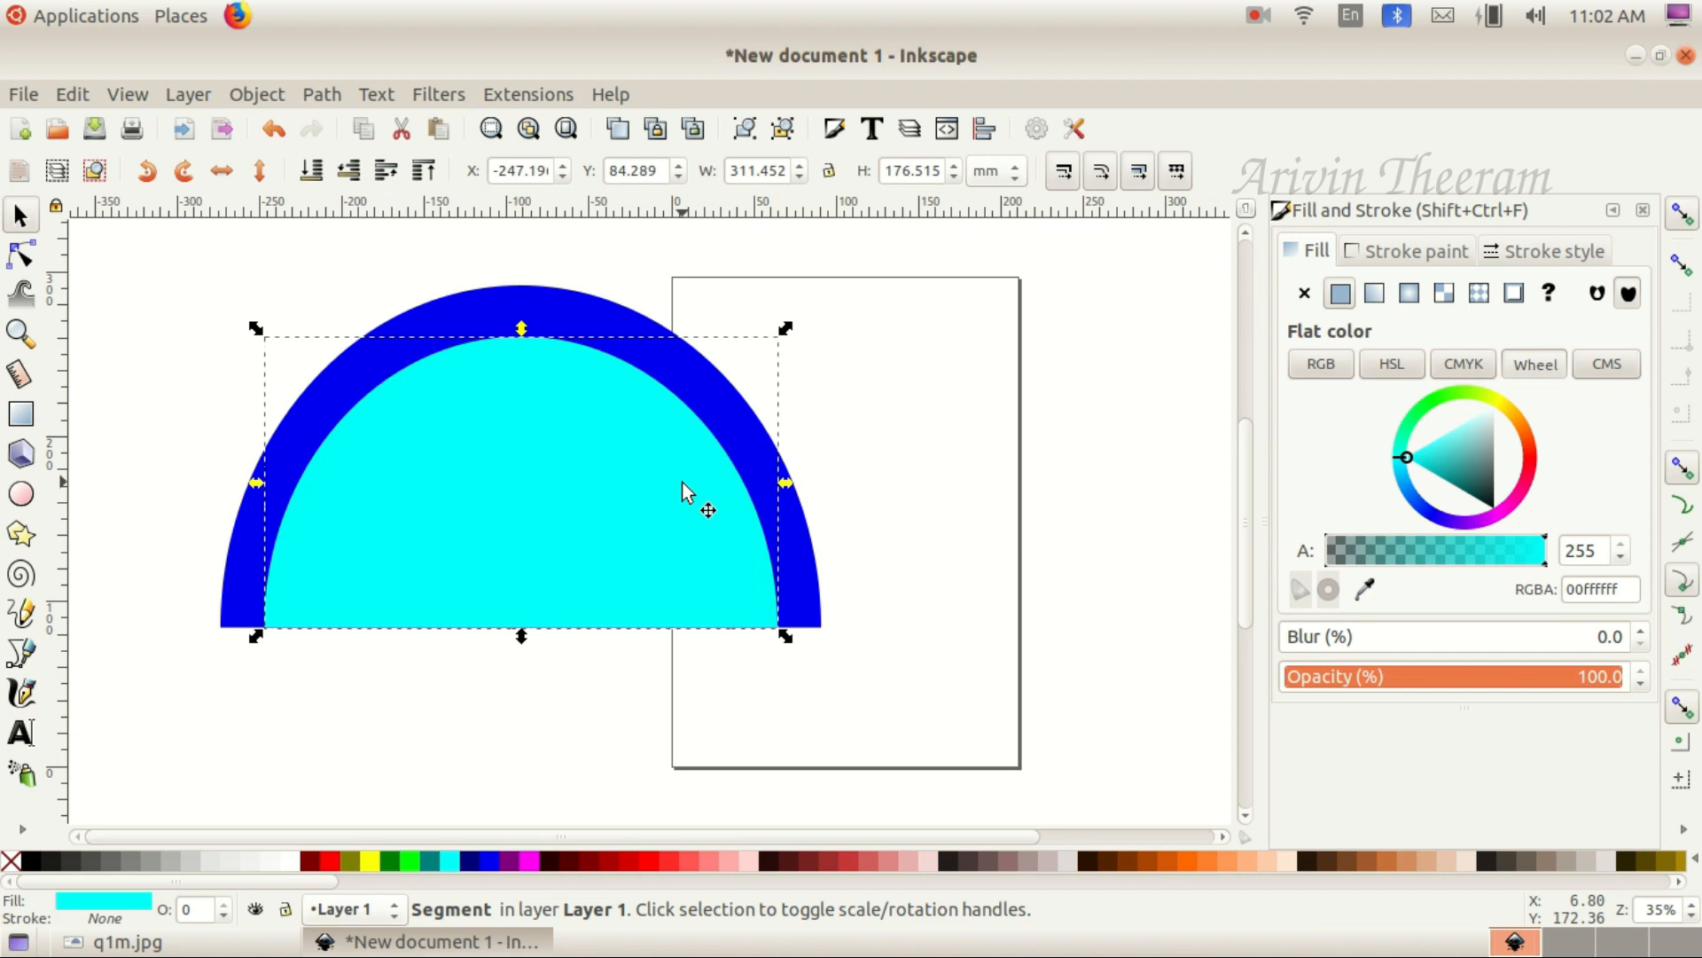
Turn off snapping of nodes, paths, and handles
{"action": "left_click", "coordinate": [1682, 465]}
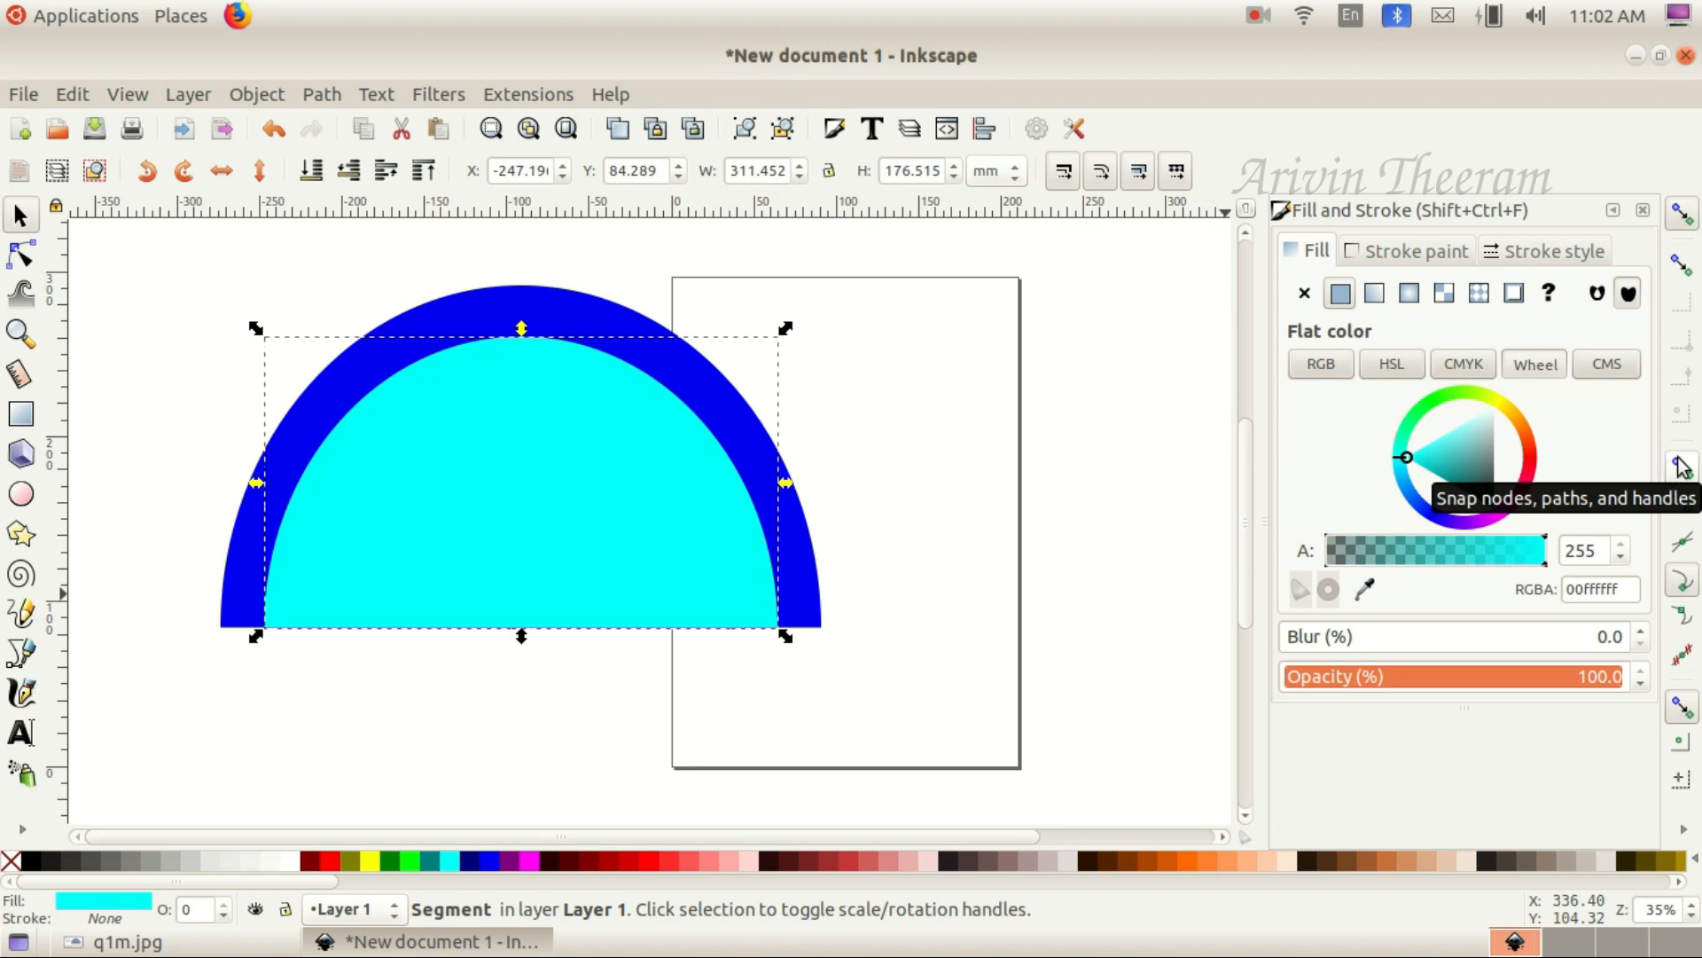
{"action": "left_click", "coordinate": [1686, 470]}
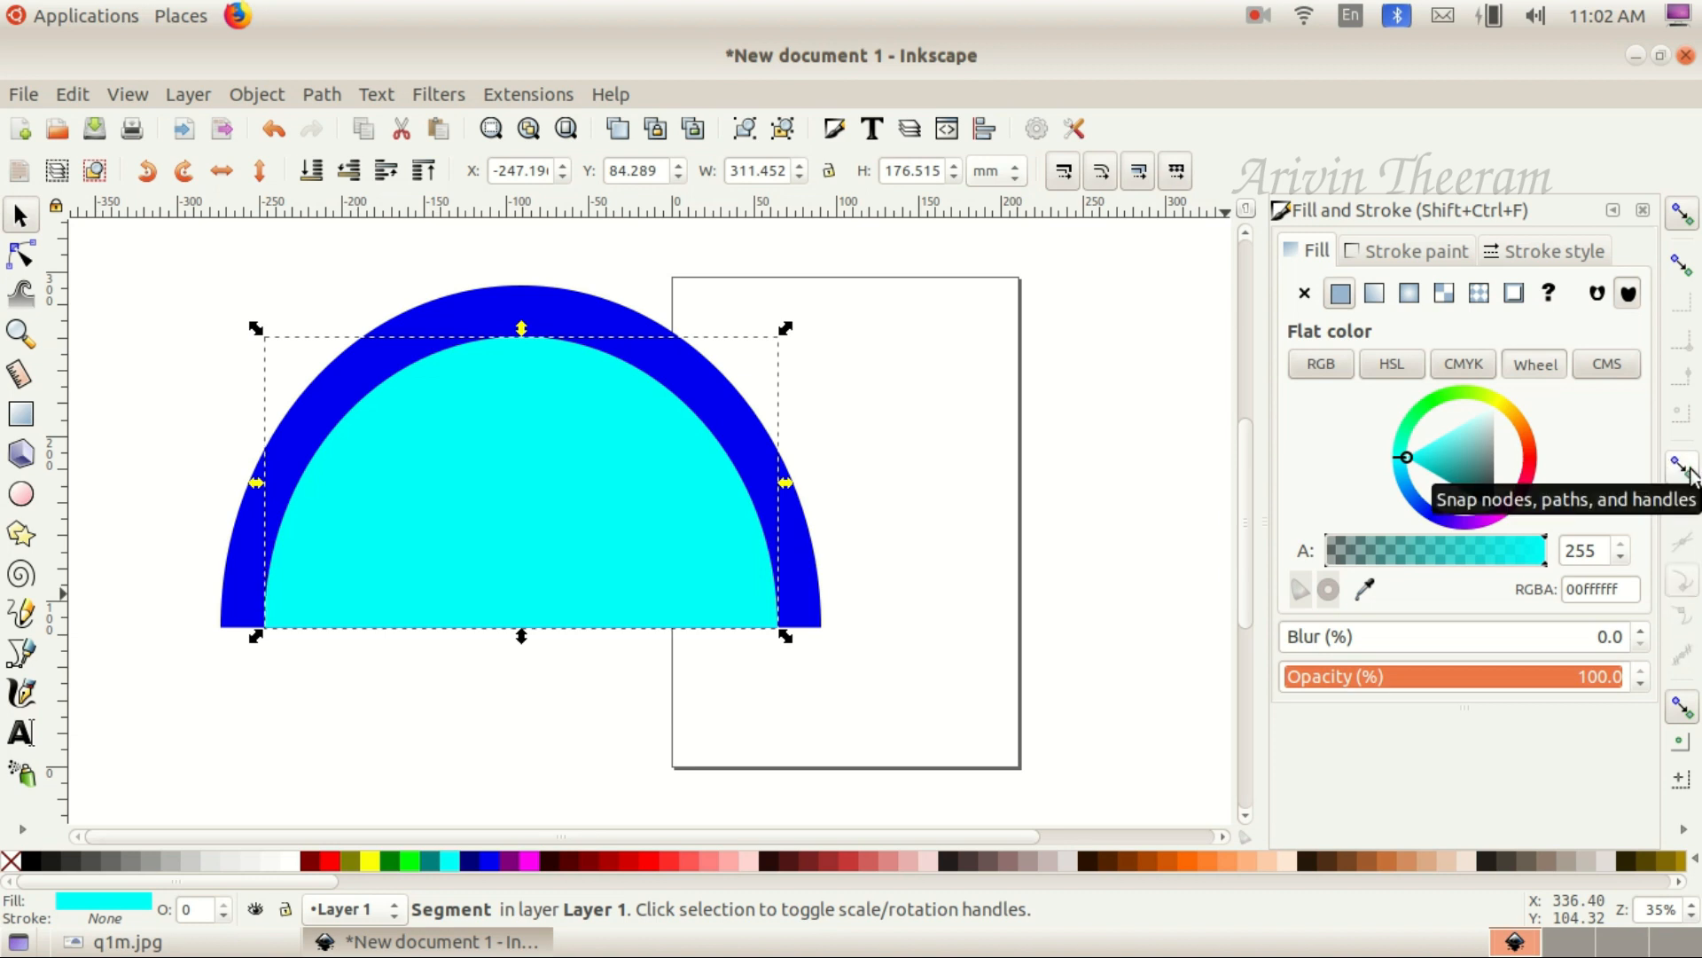
{"action": "left_click", "coordinate": [1683, 477]}
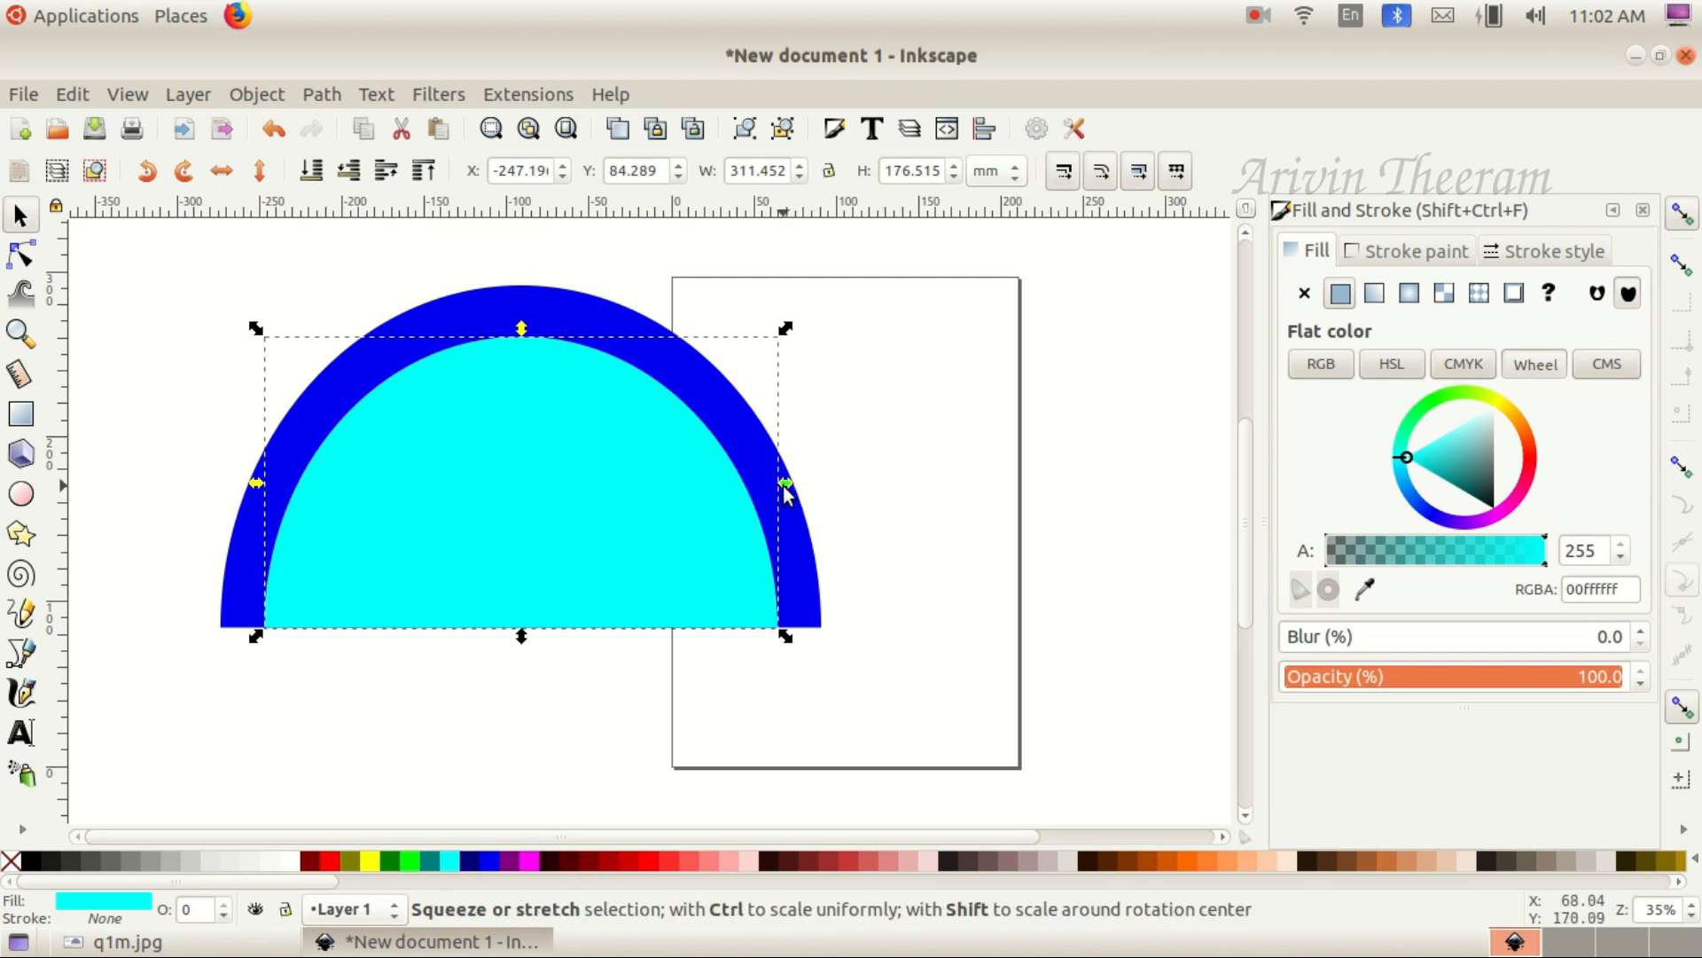
Shrink the cyan half-ellipse to about 244 by 155 mm, keeping it centered in the blue one with aligned bases
{"action": "left_click_drag", "start_coordinate": [786, 486], "coordinate": [763, 487]}
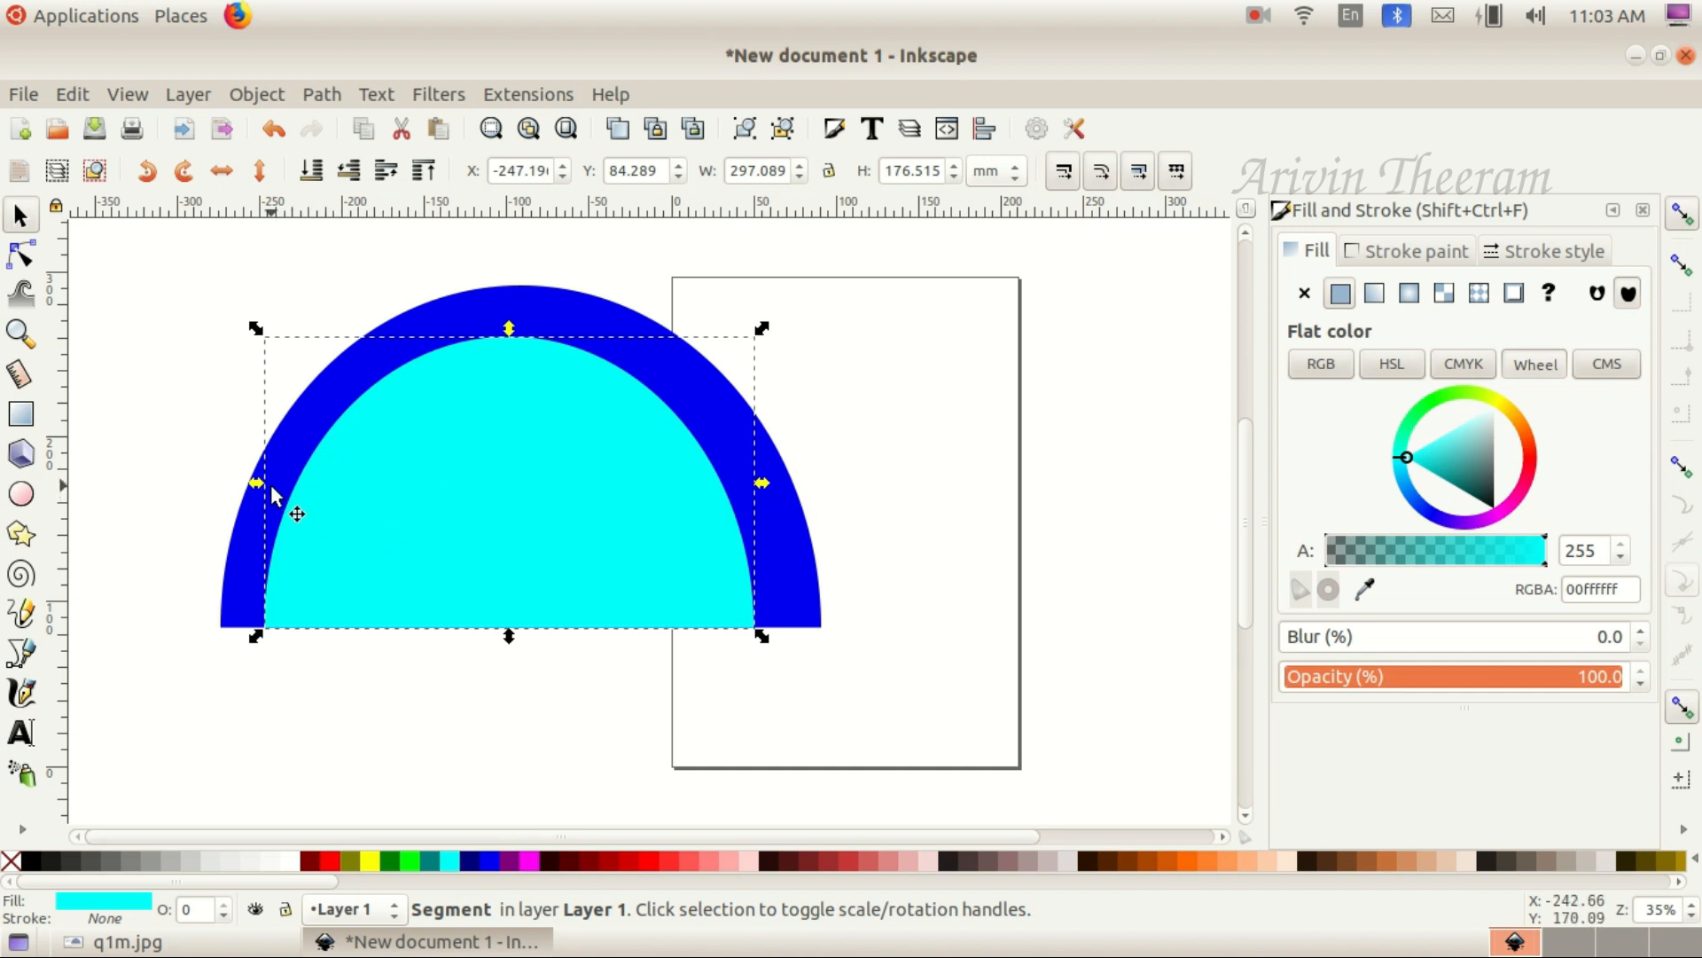
{"action": "left_click_drag", "start_coordinate": [256, 486], "coordinate": [295, 483]}
{"action": "left_click_drag", "start_coordinate": [524, 636], "coordinate": [510, 631]}
{"action": "left_click_drag", "start_coordinate": [760, 486], "coordinate": [731, 485]}
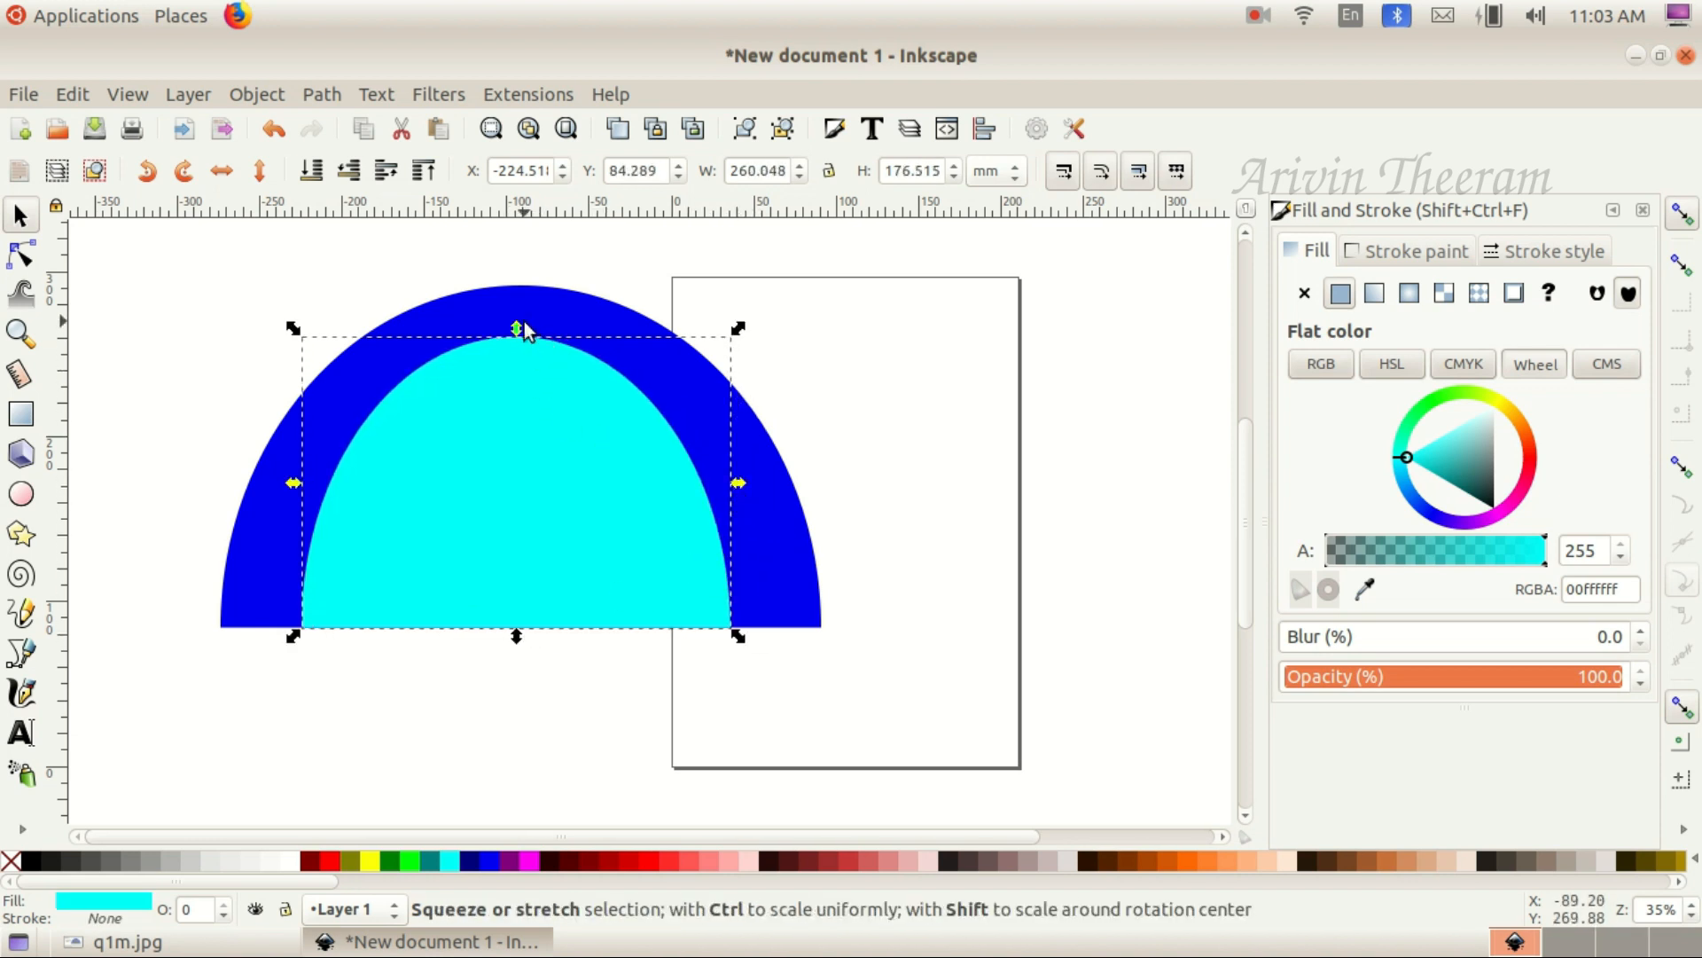
{"action": "left_click_drag", "start_coordinate": [513, 328], "coordinate": [512, 360]}
{"action": "left_click_drag", "start_coordinate": [298, 501], "coordinate": [312, 495]}
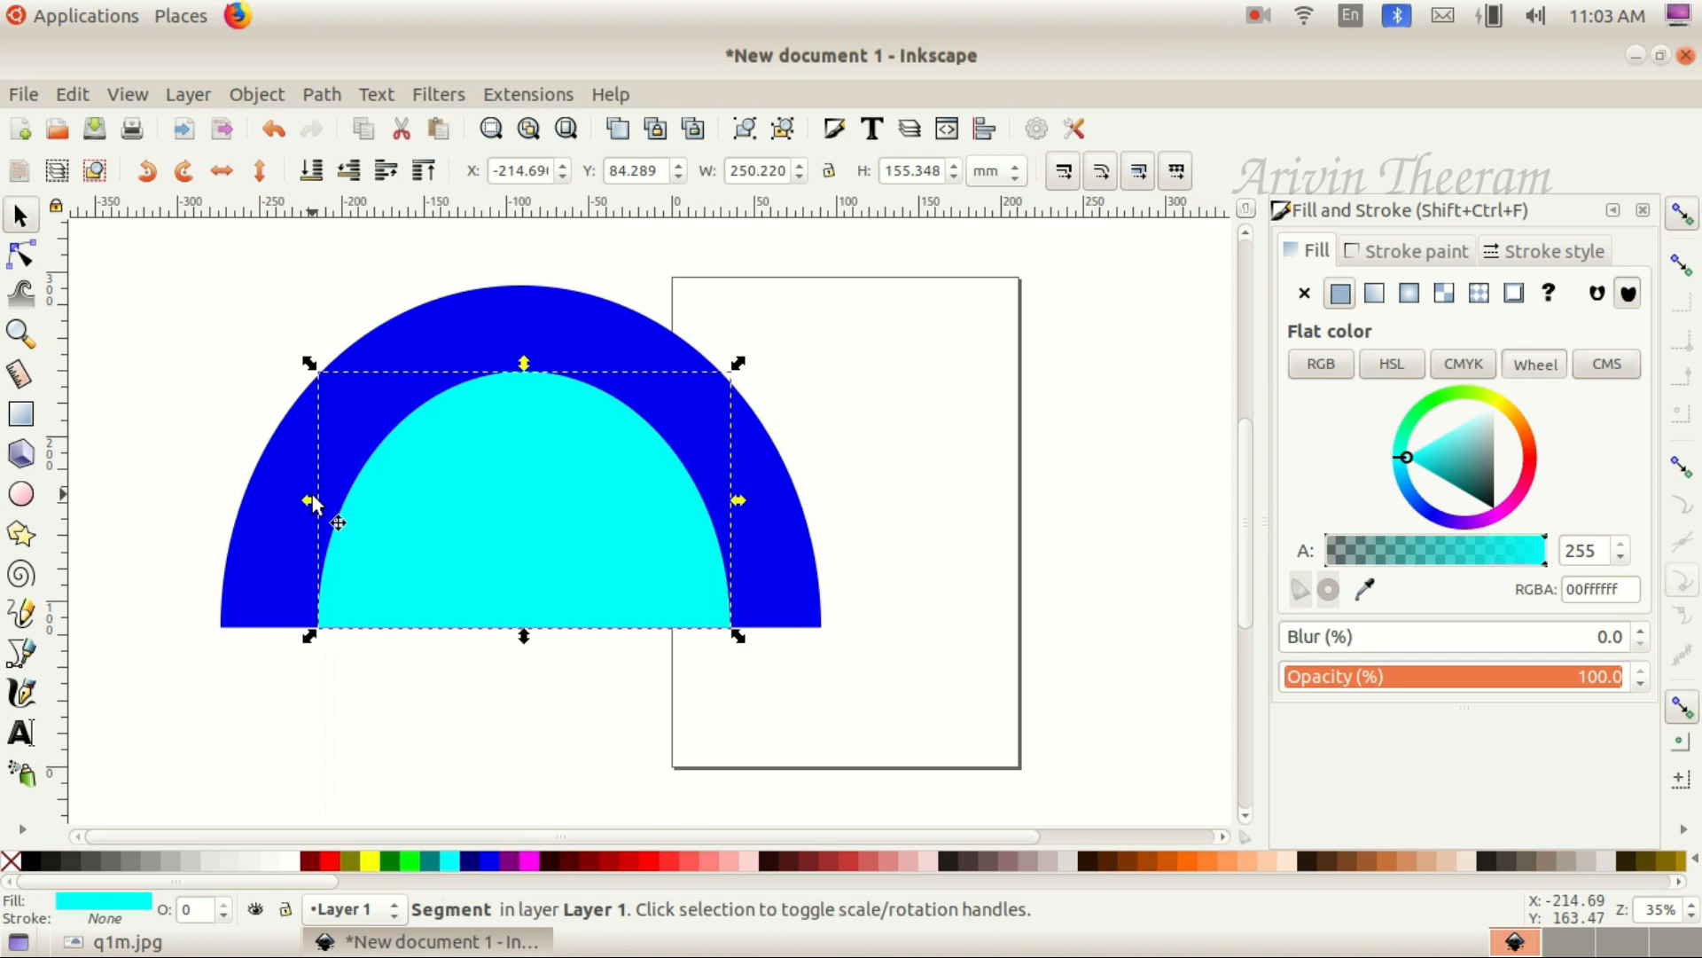
{"action": "left_click", "coordinate": [750, 291]}
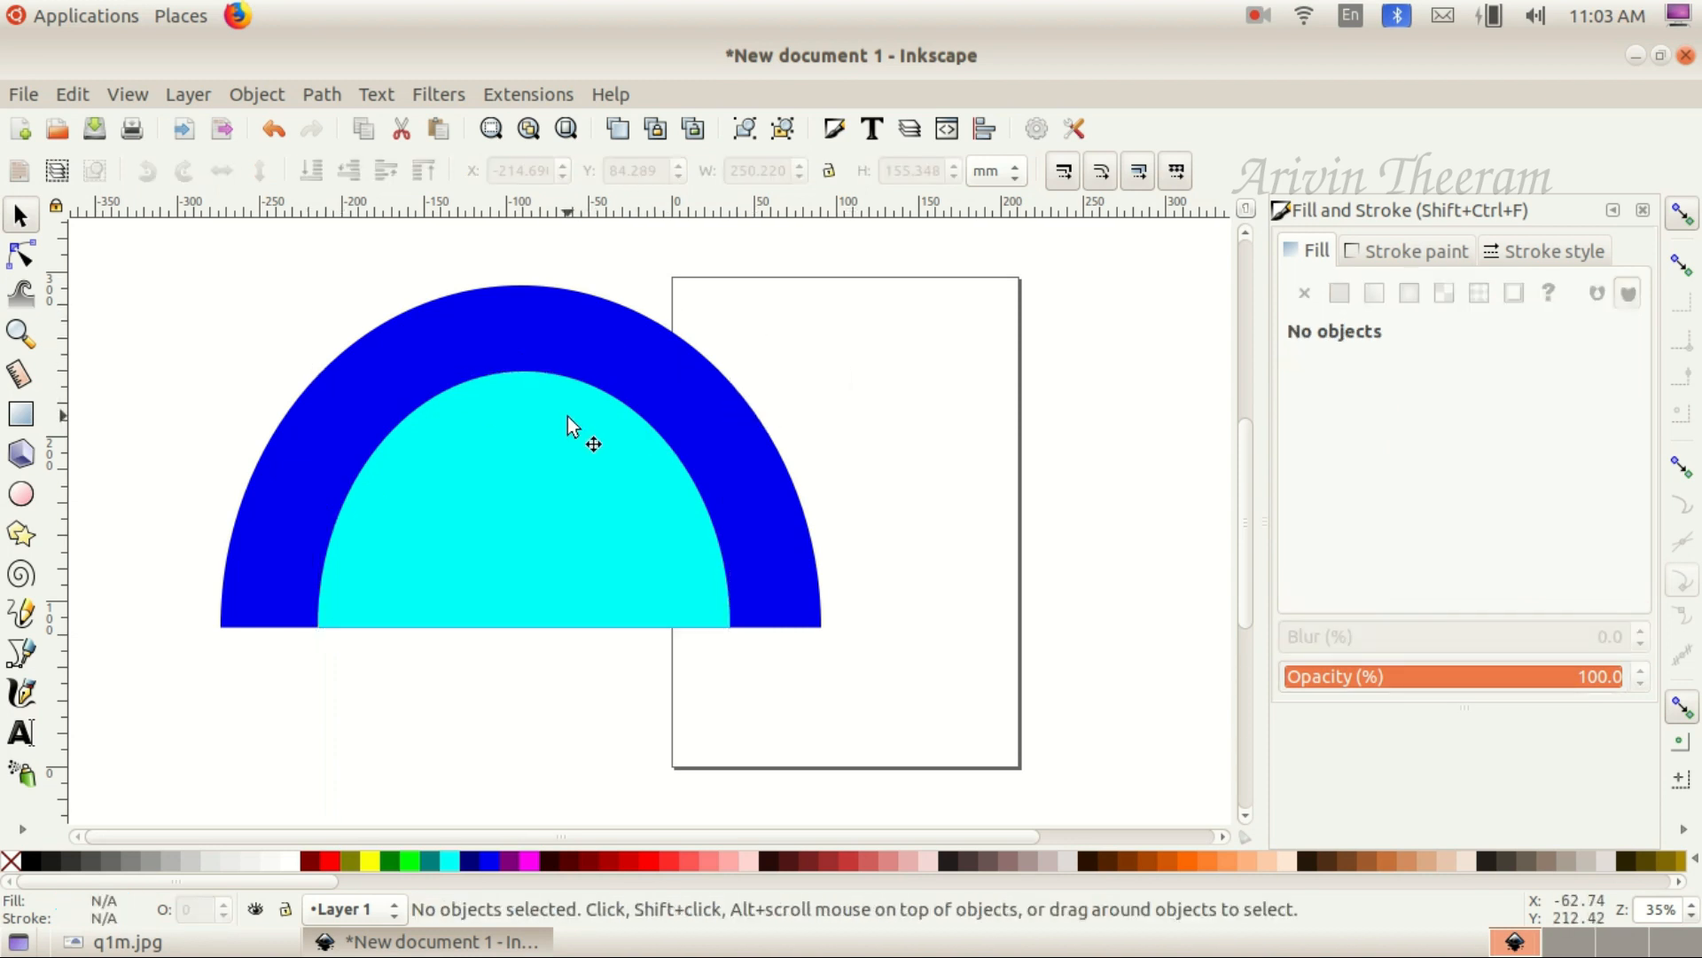
{"action": "left_click", "coordinate": [586, 444]}
{"action": "left_click_drag", "start_coordinate": [736, 498], "coordinate": [720, 502]}
{"action": "key", "text": "Escape"}
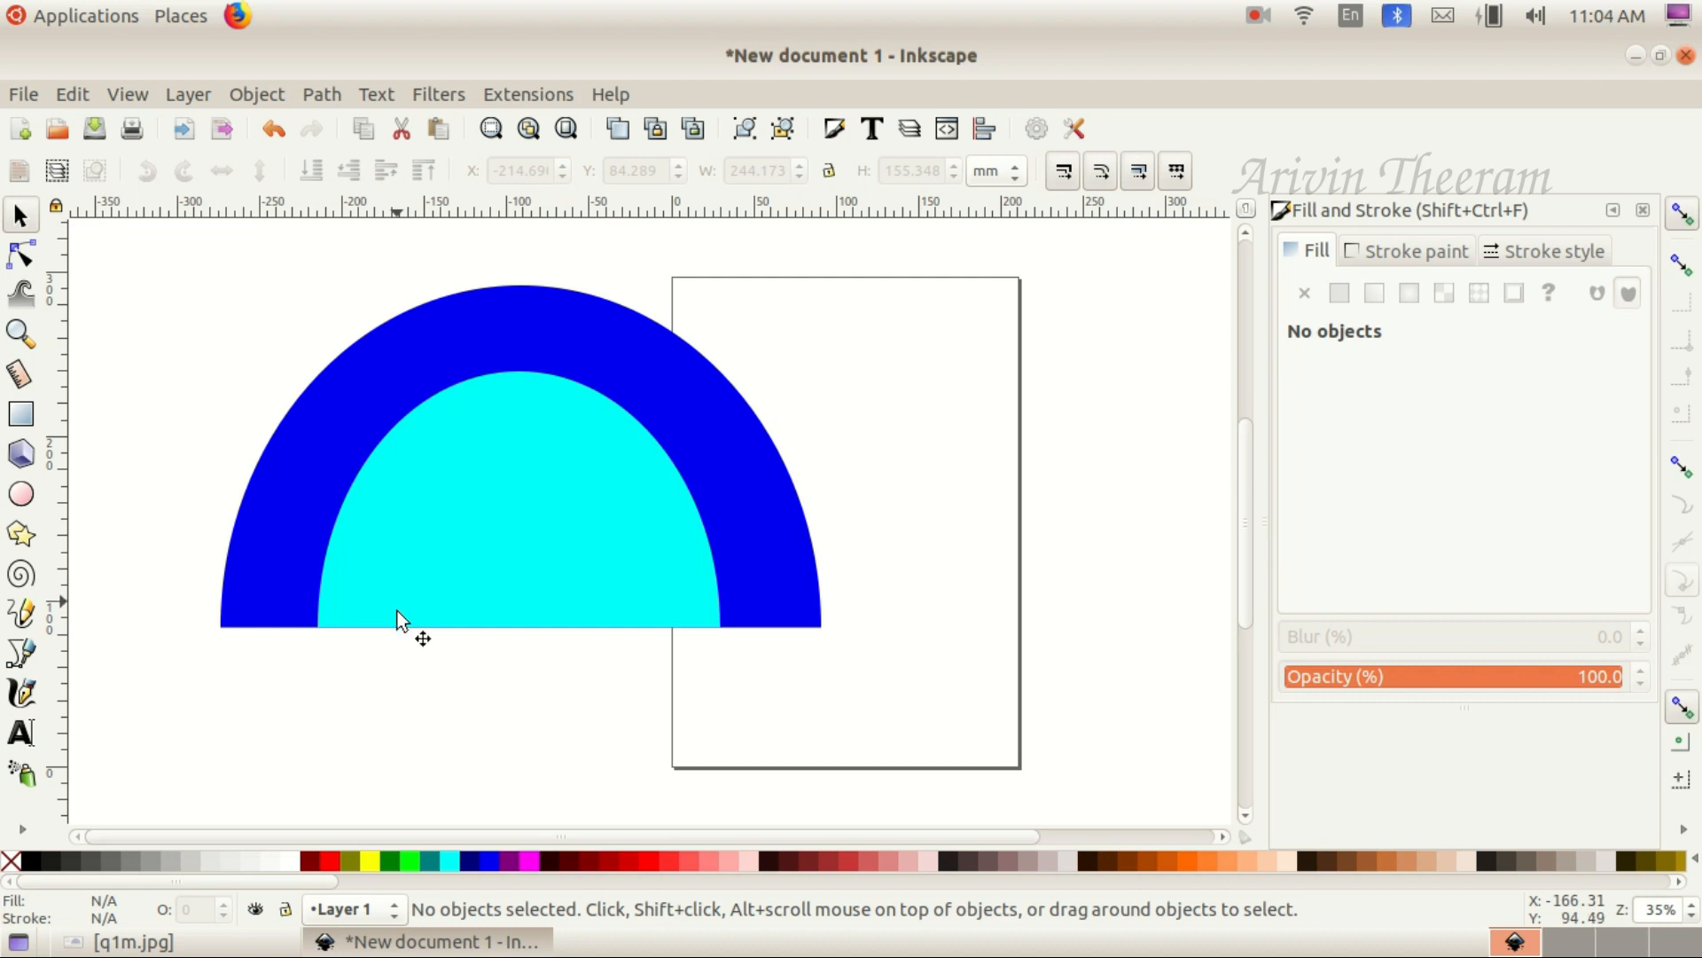
Check the q1m.jpg reference and add the text LITTLE KITES CAMP 2023 below the arch in sans-serif at size 30
{"action": "left_click", "coordinate": [222, 945]}
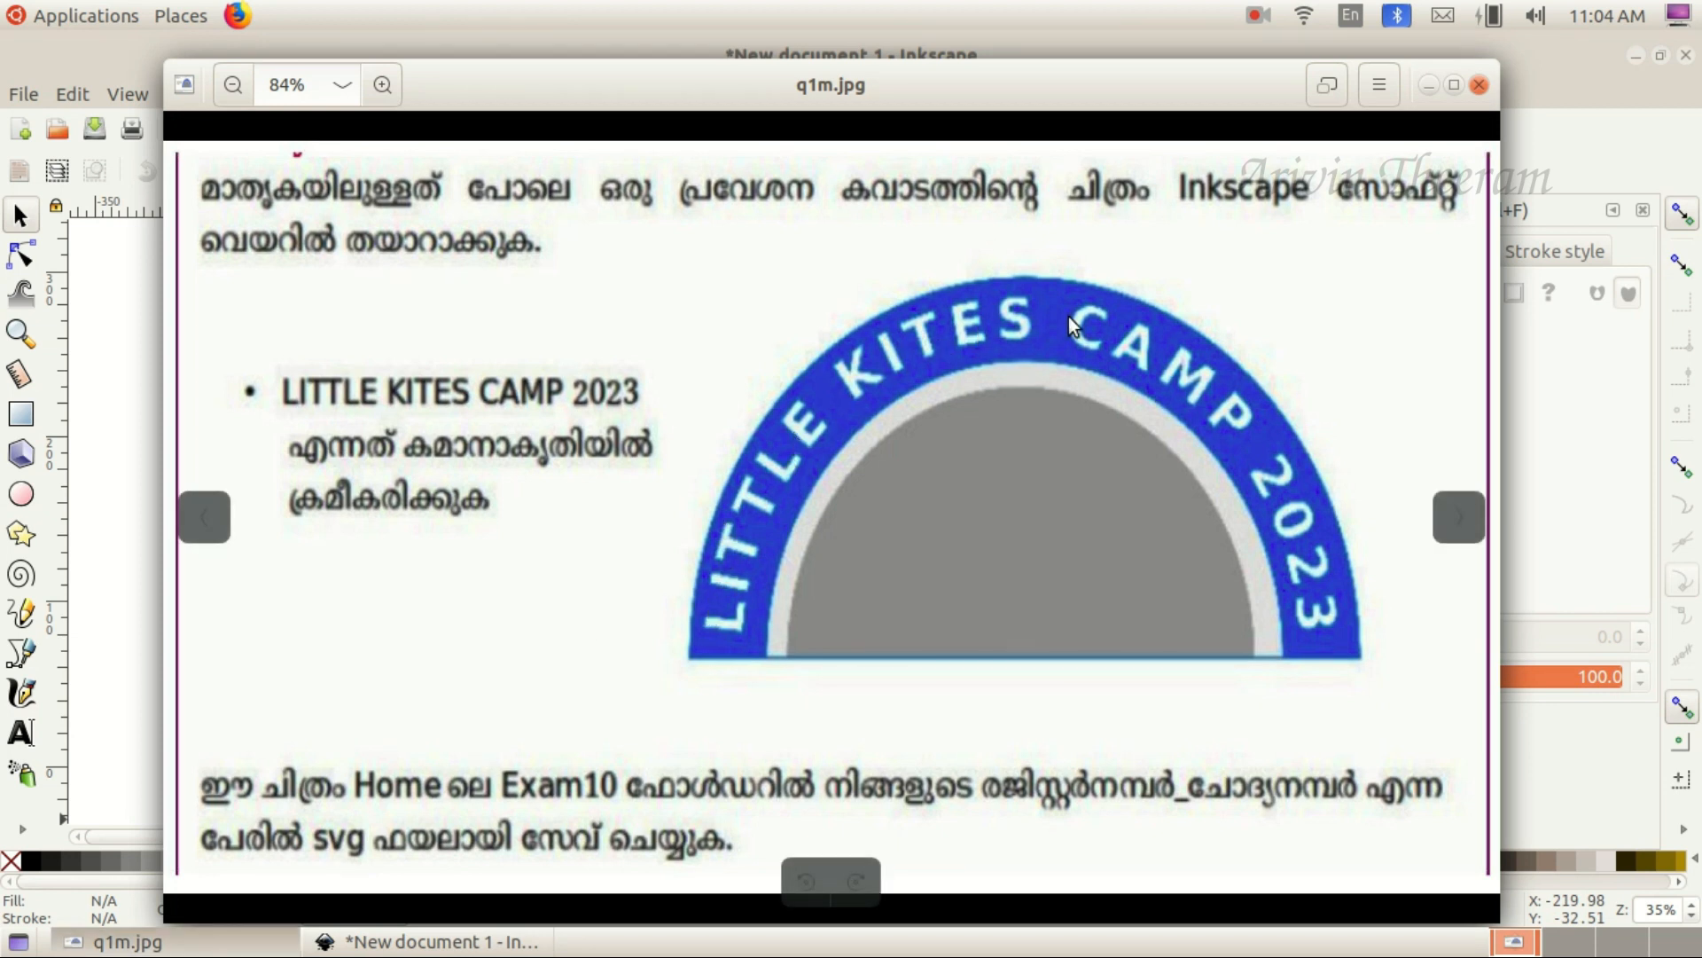
{"action": "left_click", "coordinate": [125, 942]}
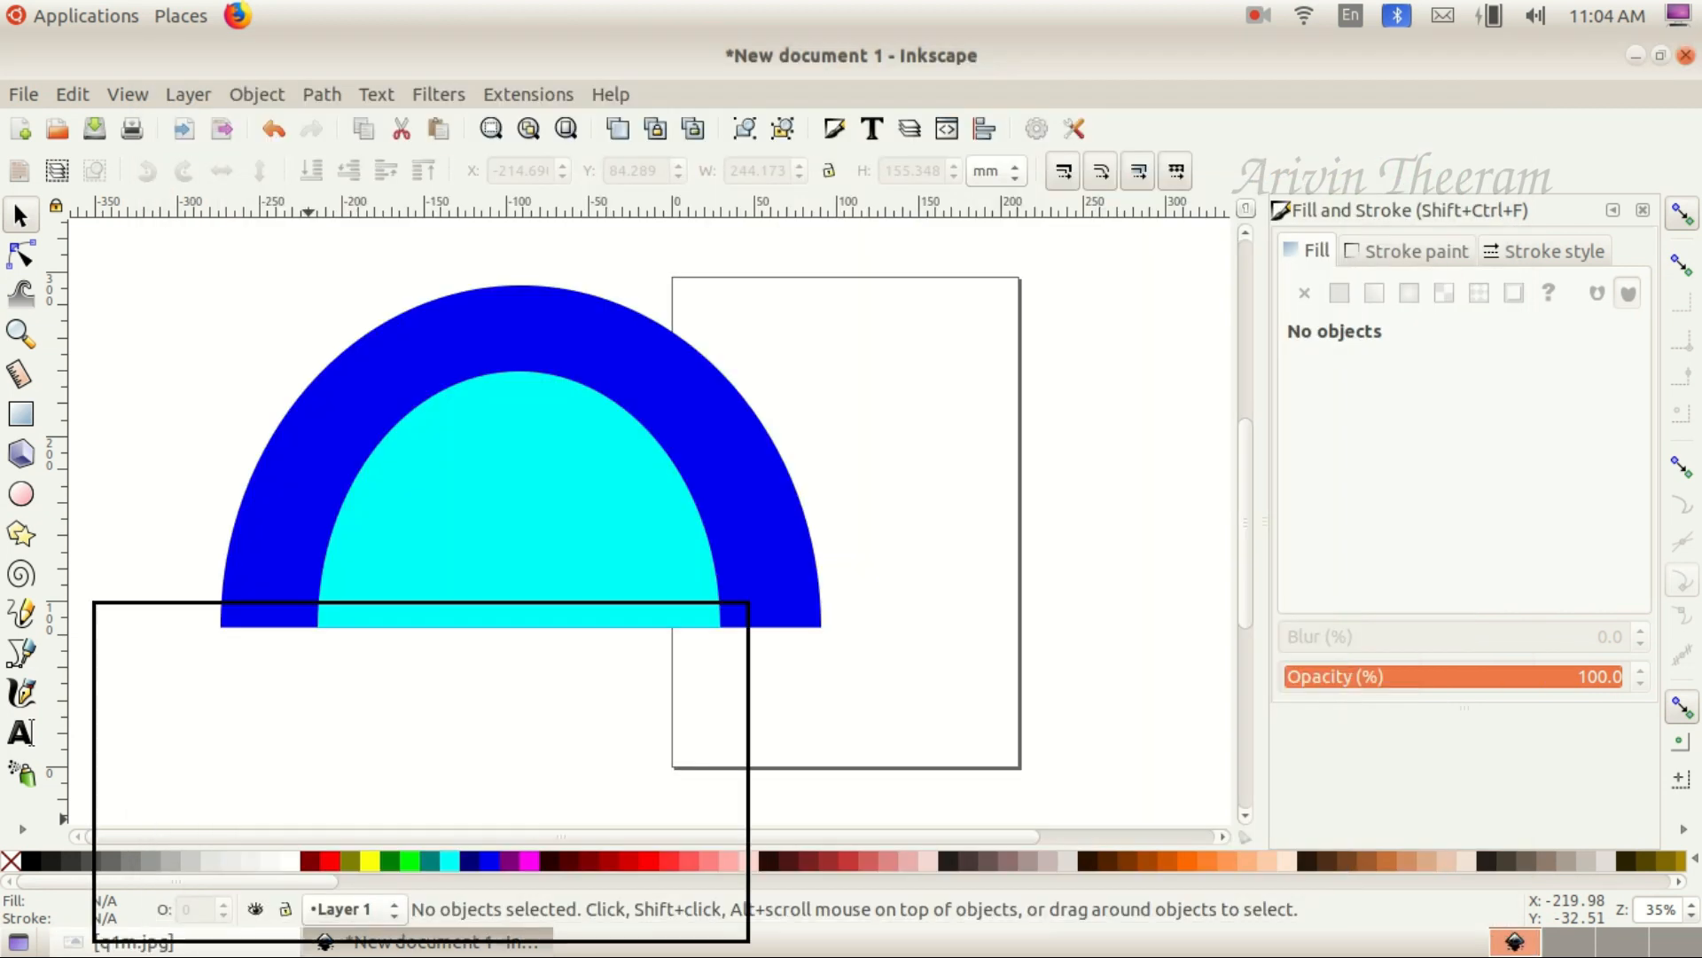
{"action": "left_click", "coordinate": [19, 734]}
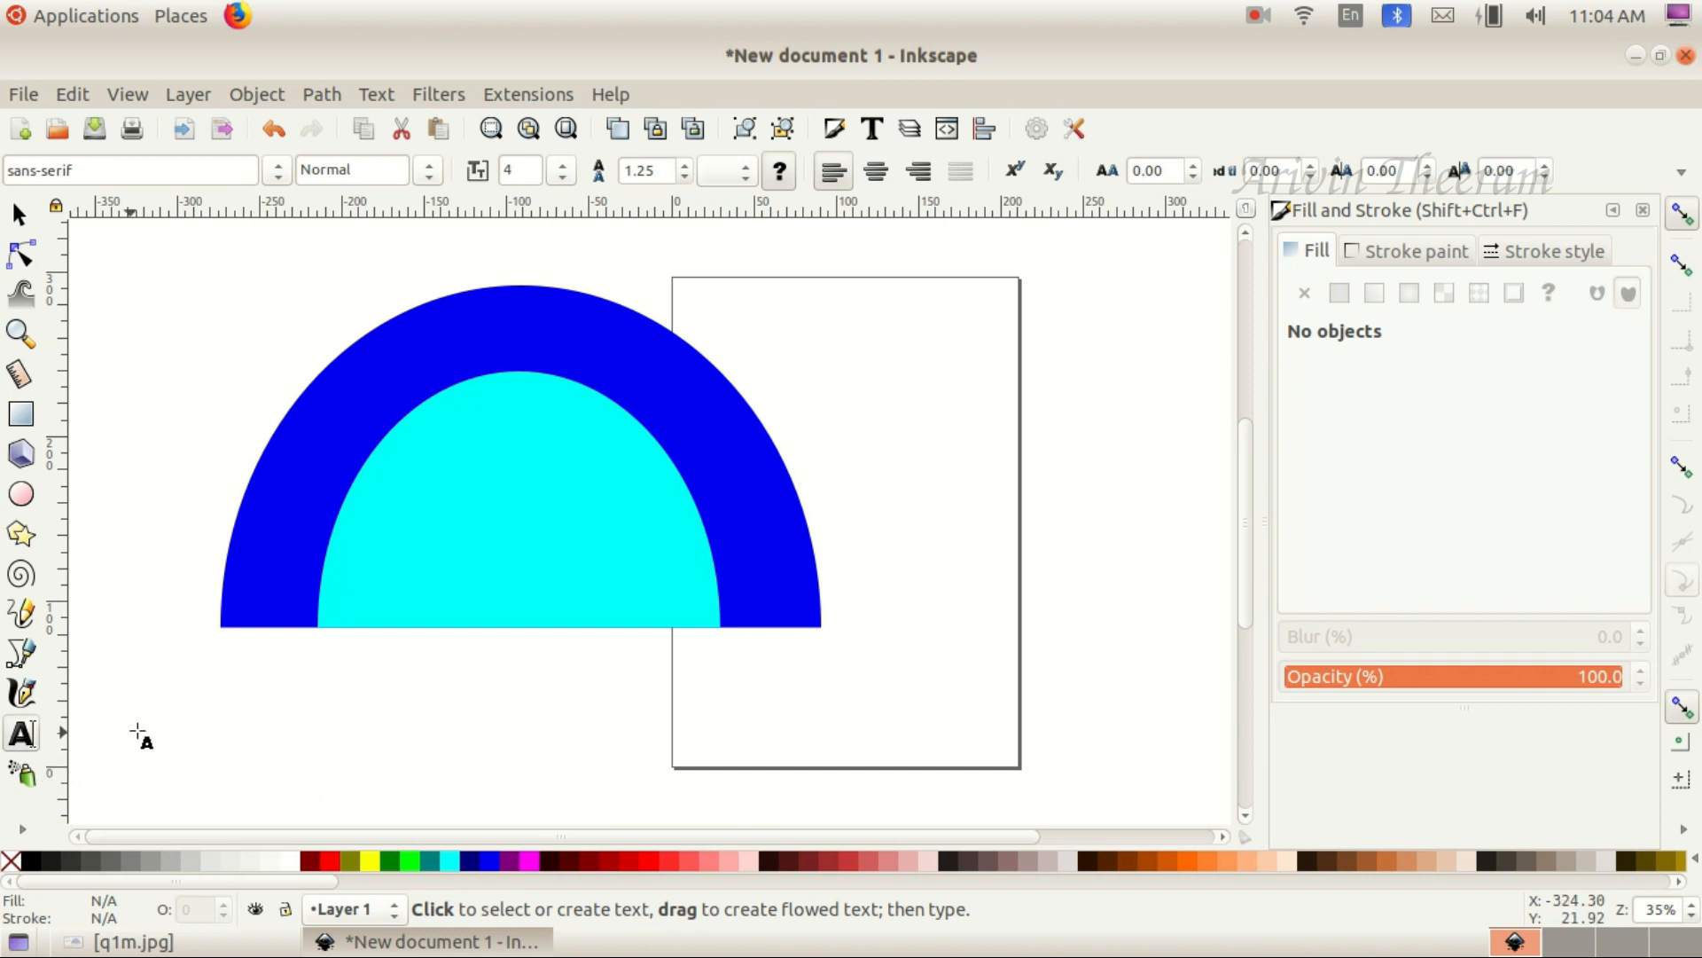
{"action": "left_click", "coordinate": [235, 717]}
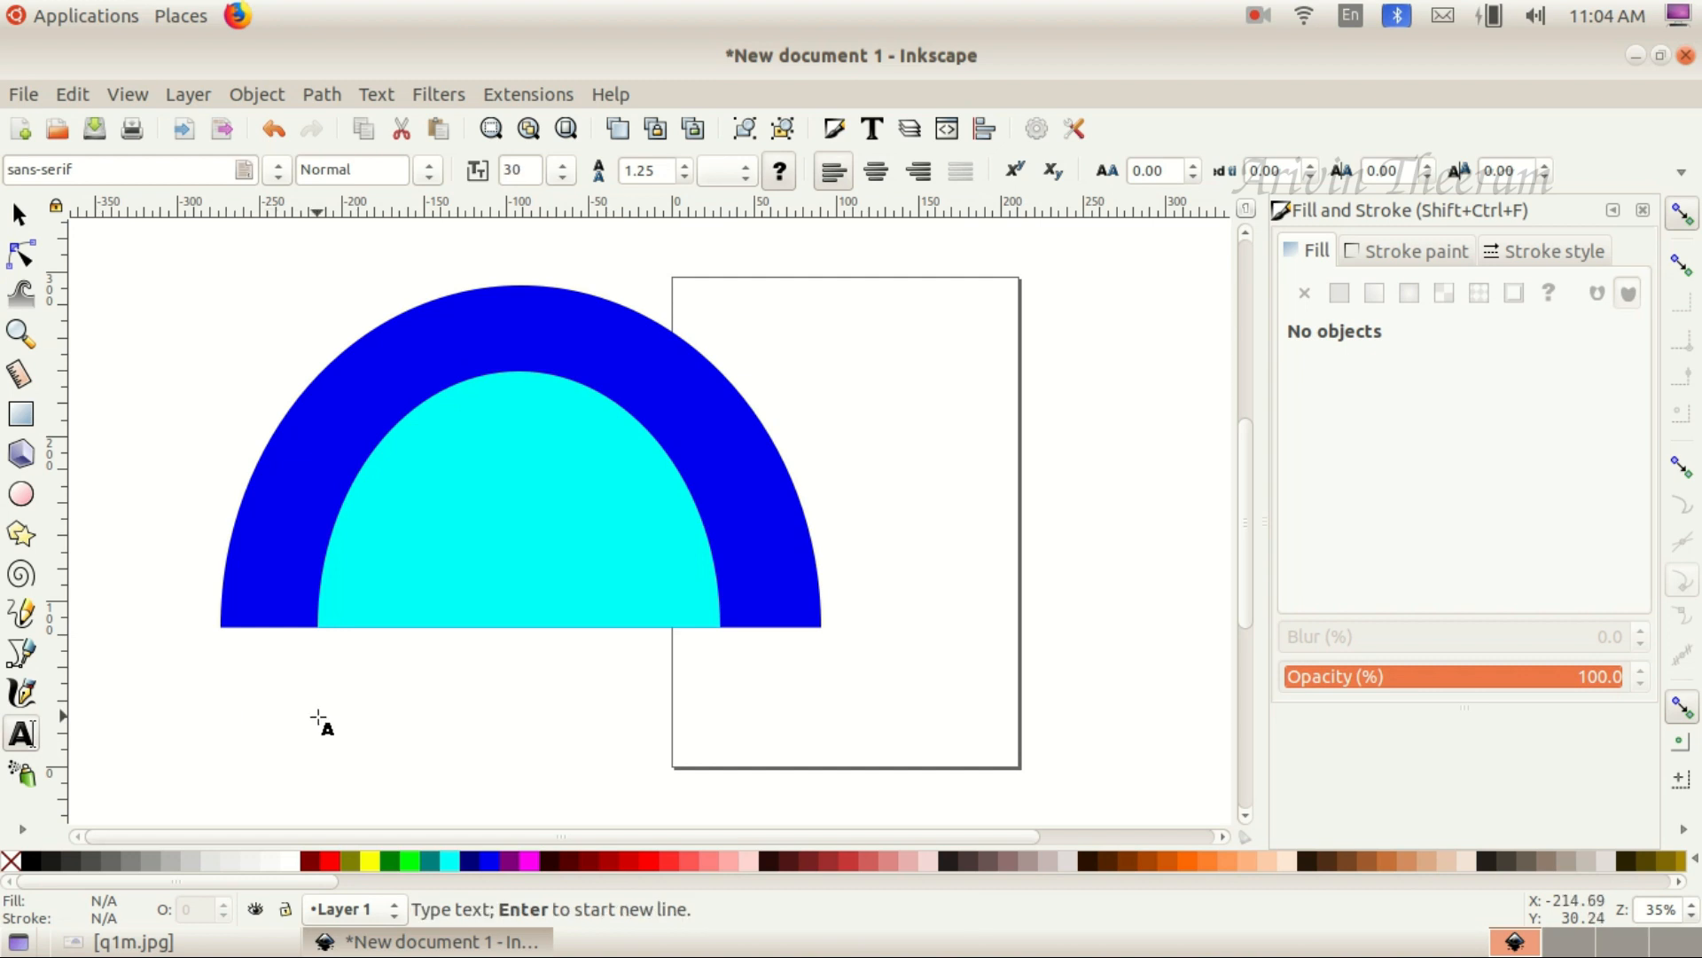
{"action": "left_click", "coordinate": [106, 942]}
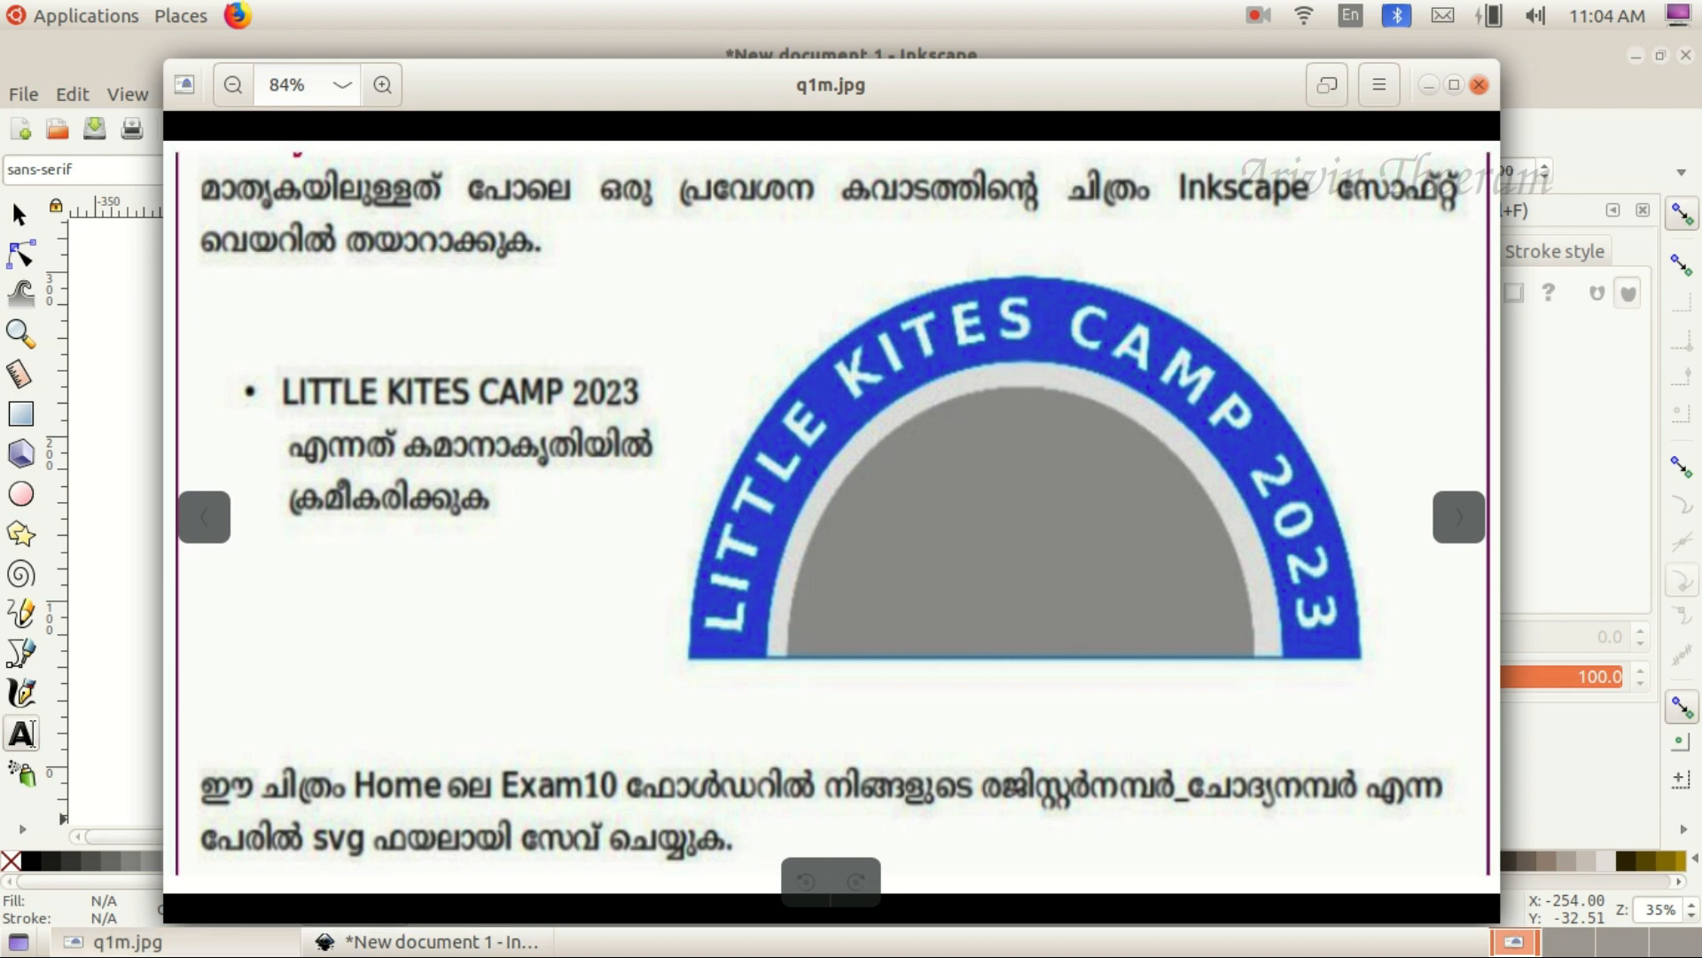
{"action": "left_click", "coordinate": [107, 942]}
{"action": "type", "text": "து"}
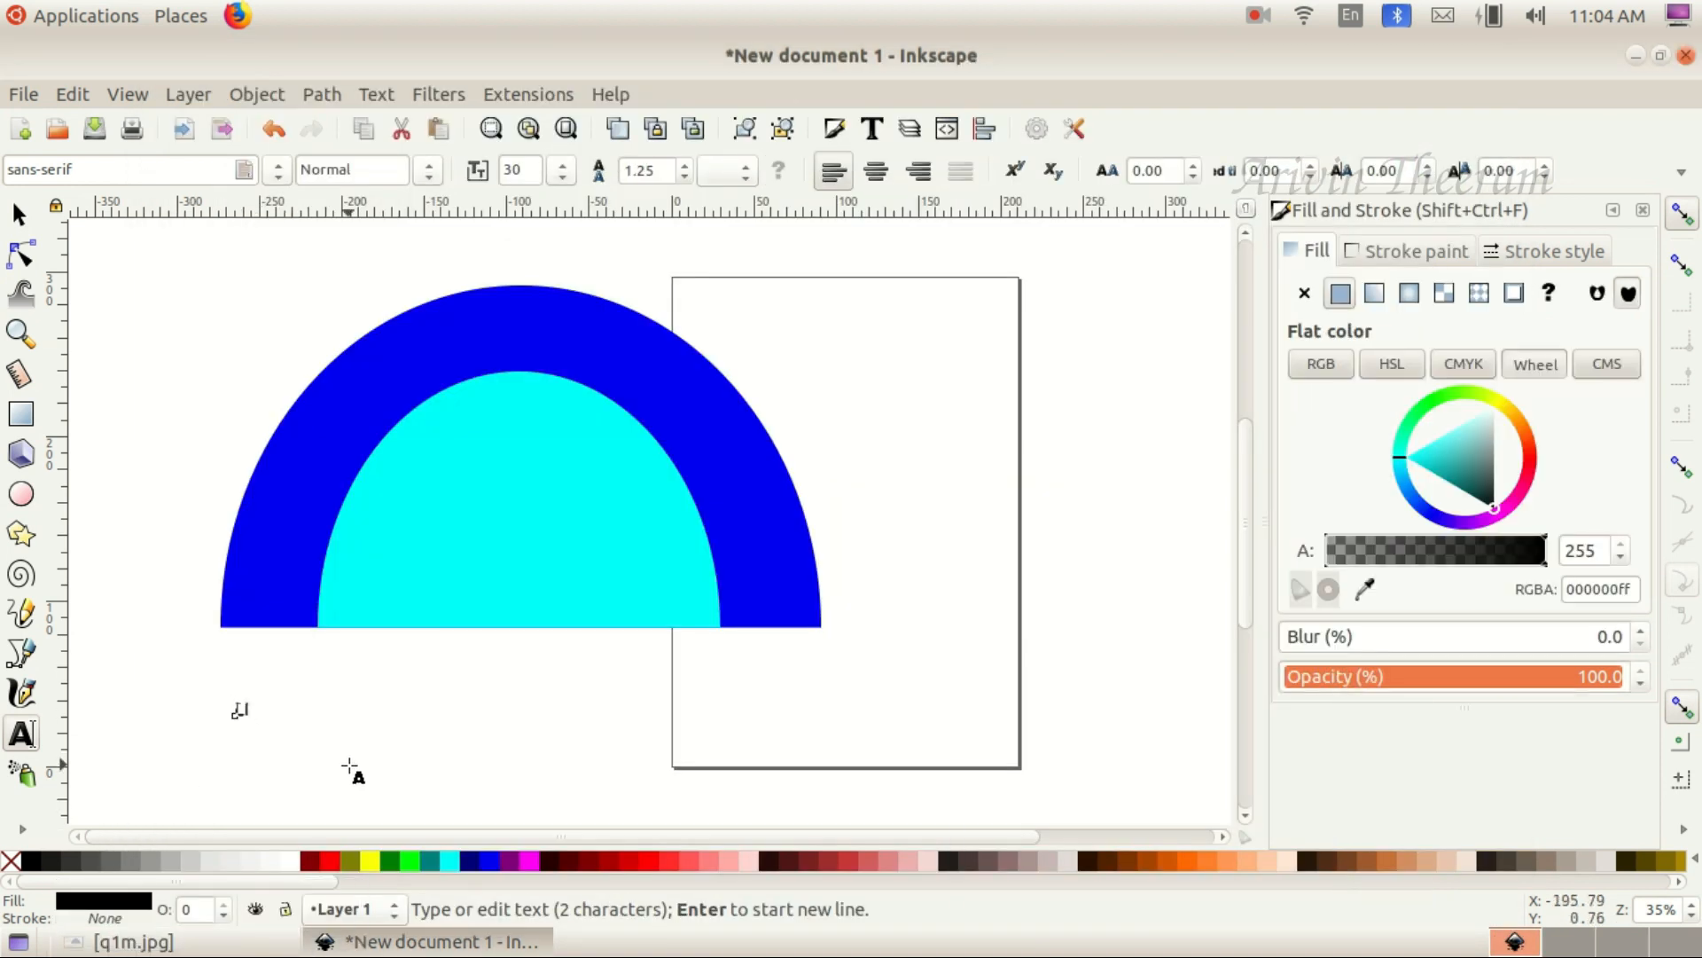
{"action": "type", "text": "ார்"}
{"action": "type", "text": "ம்"}
{"action": "type", "text": "KITES CAMP 2023"}
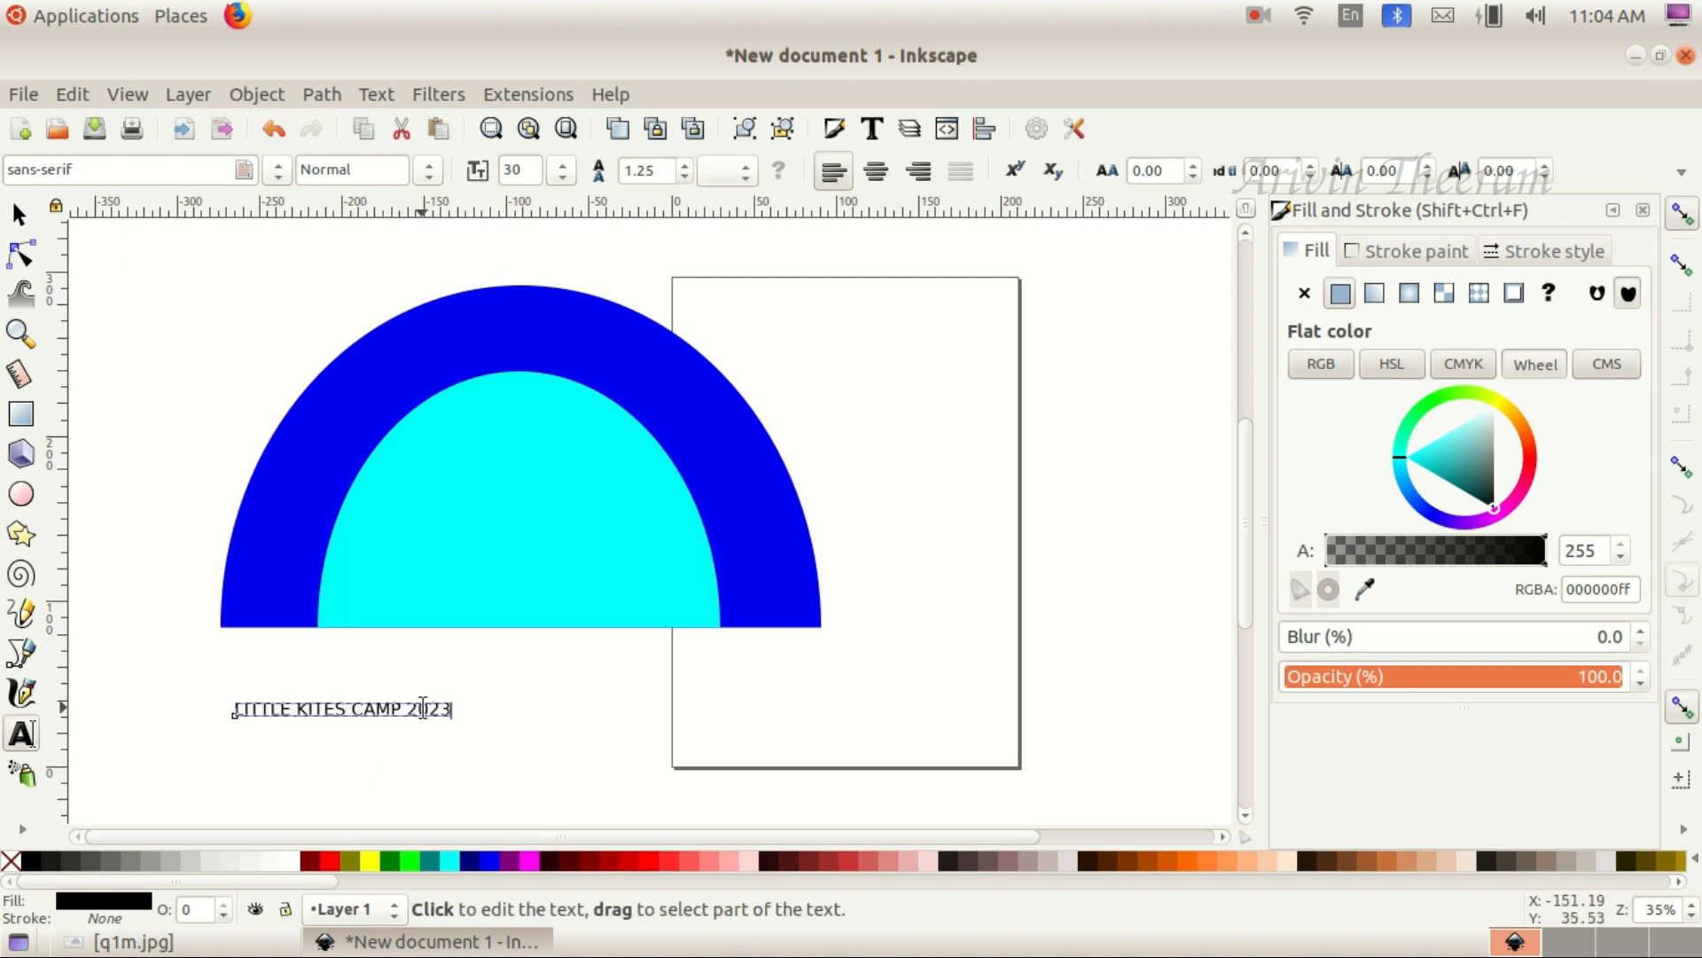
Compare the text with the q1m.jpg reference and make the whole line bold
{"action": "left_click", "coordinate": [175, 942]}
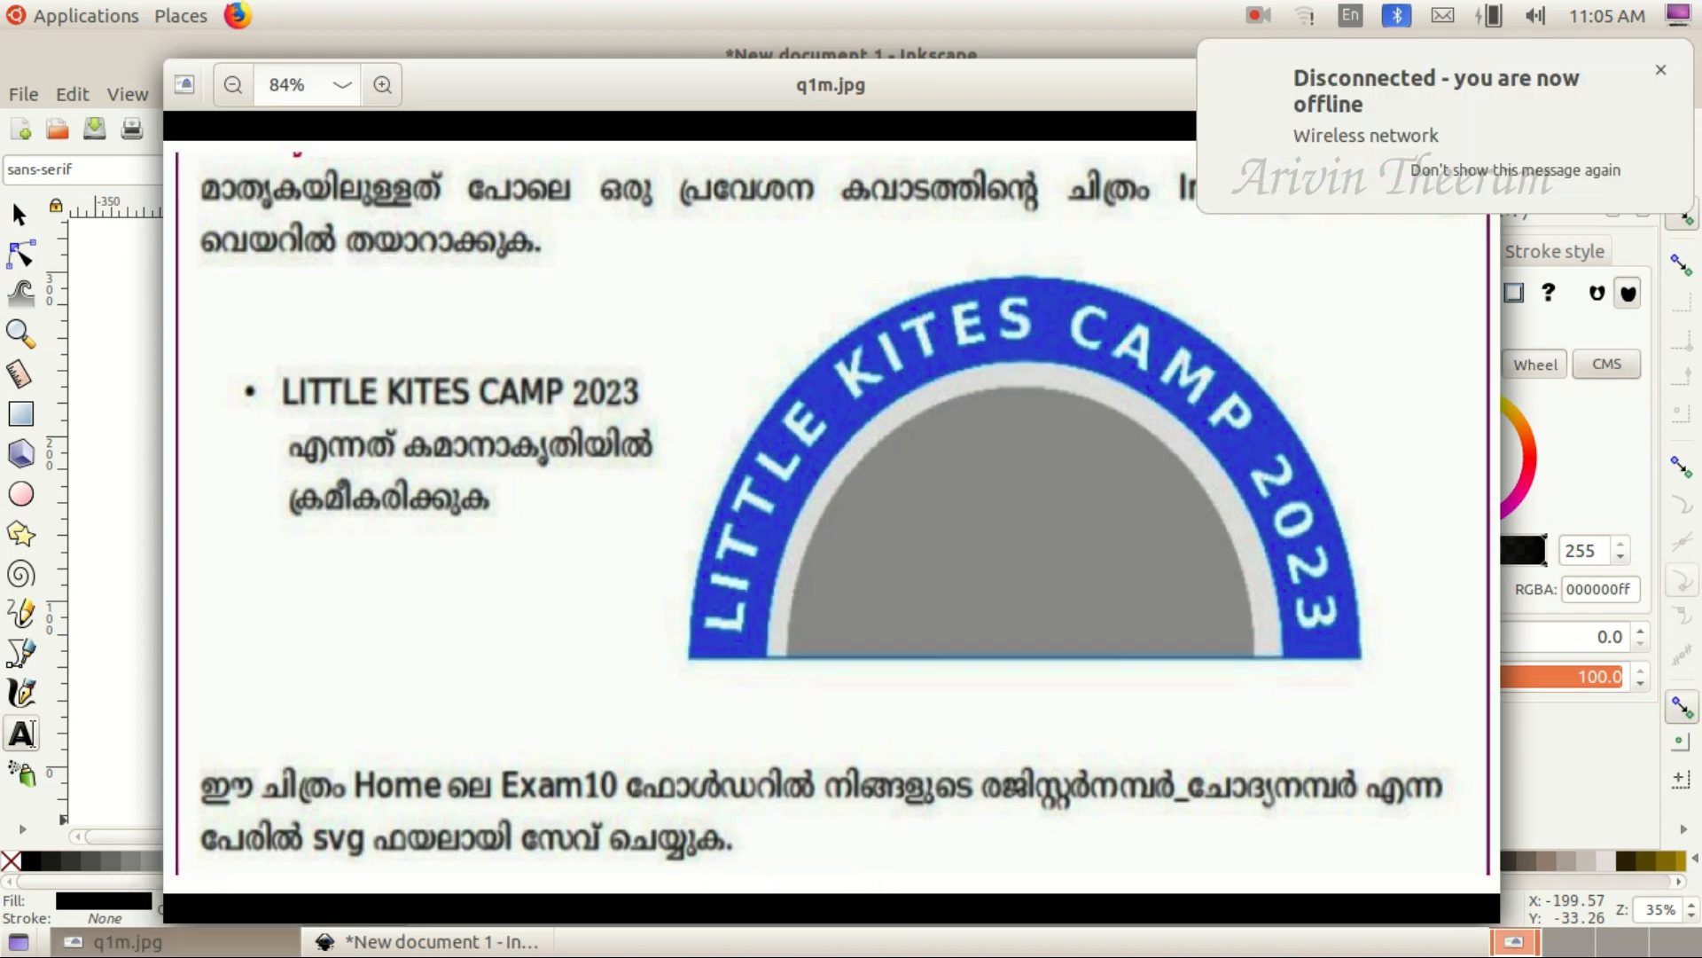
{"action": "left_click", "coordinate": [176, 942]}
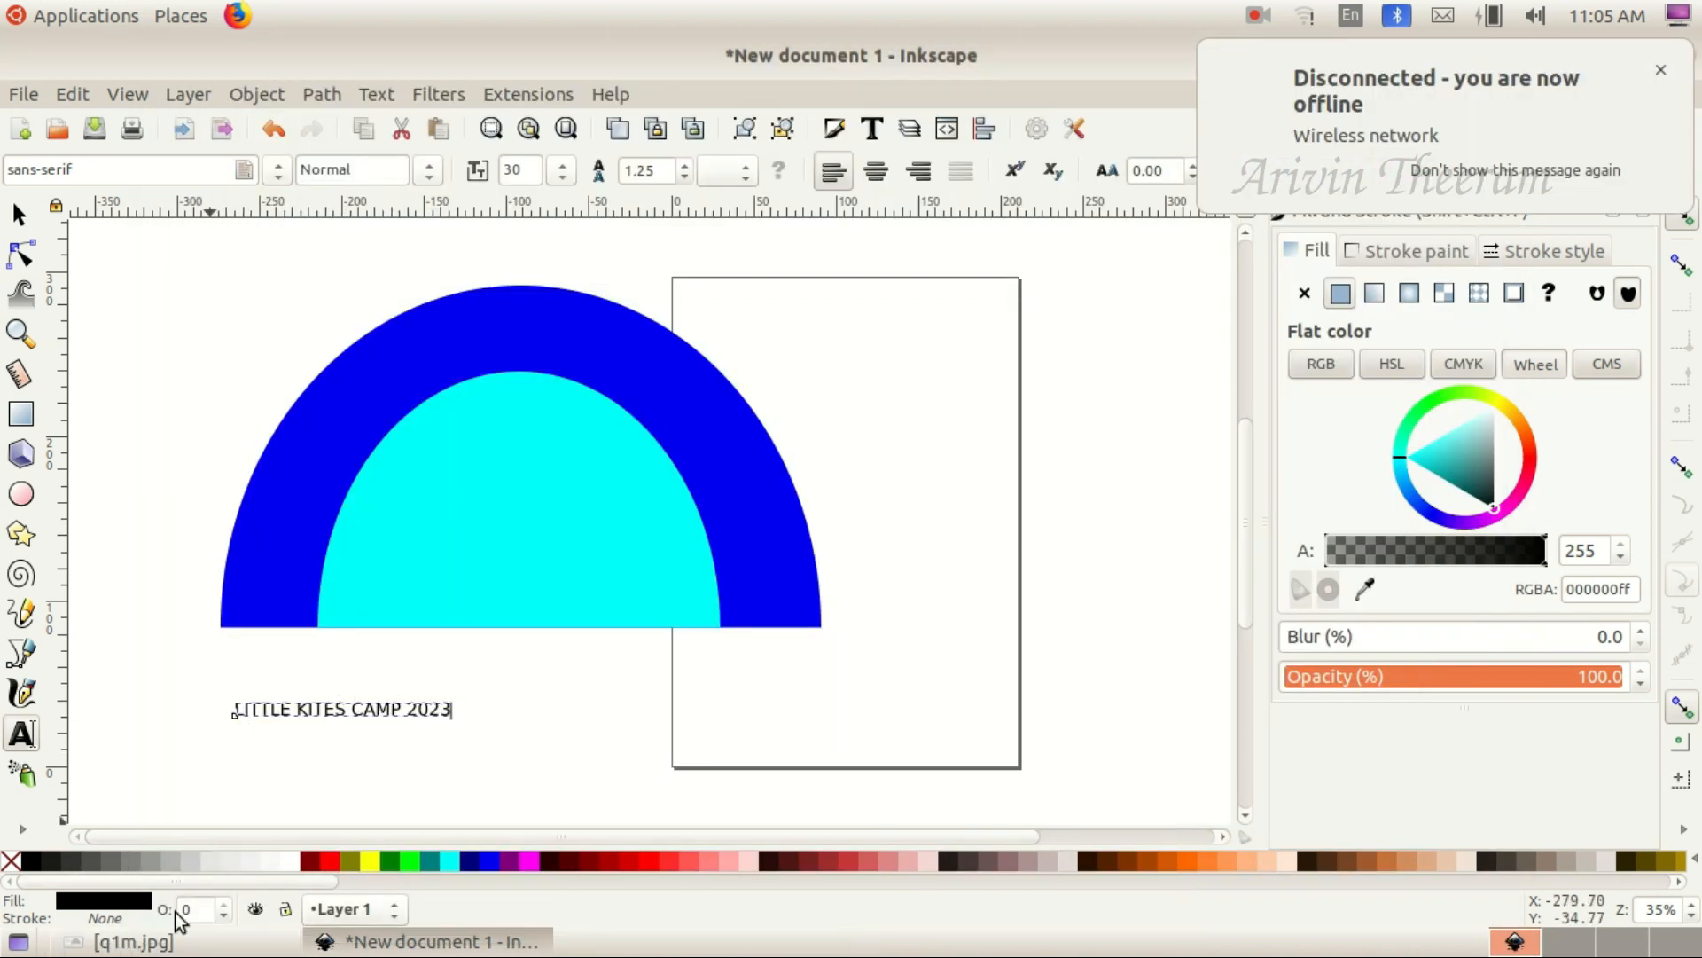
{"action": "left_click", "coordinate": [133, 942]}
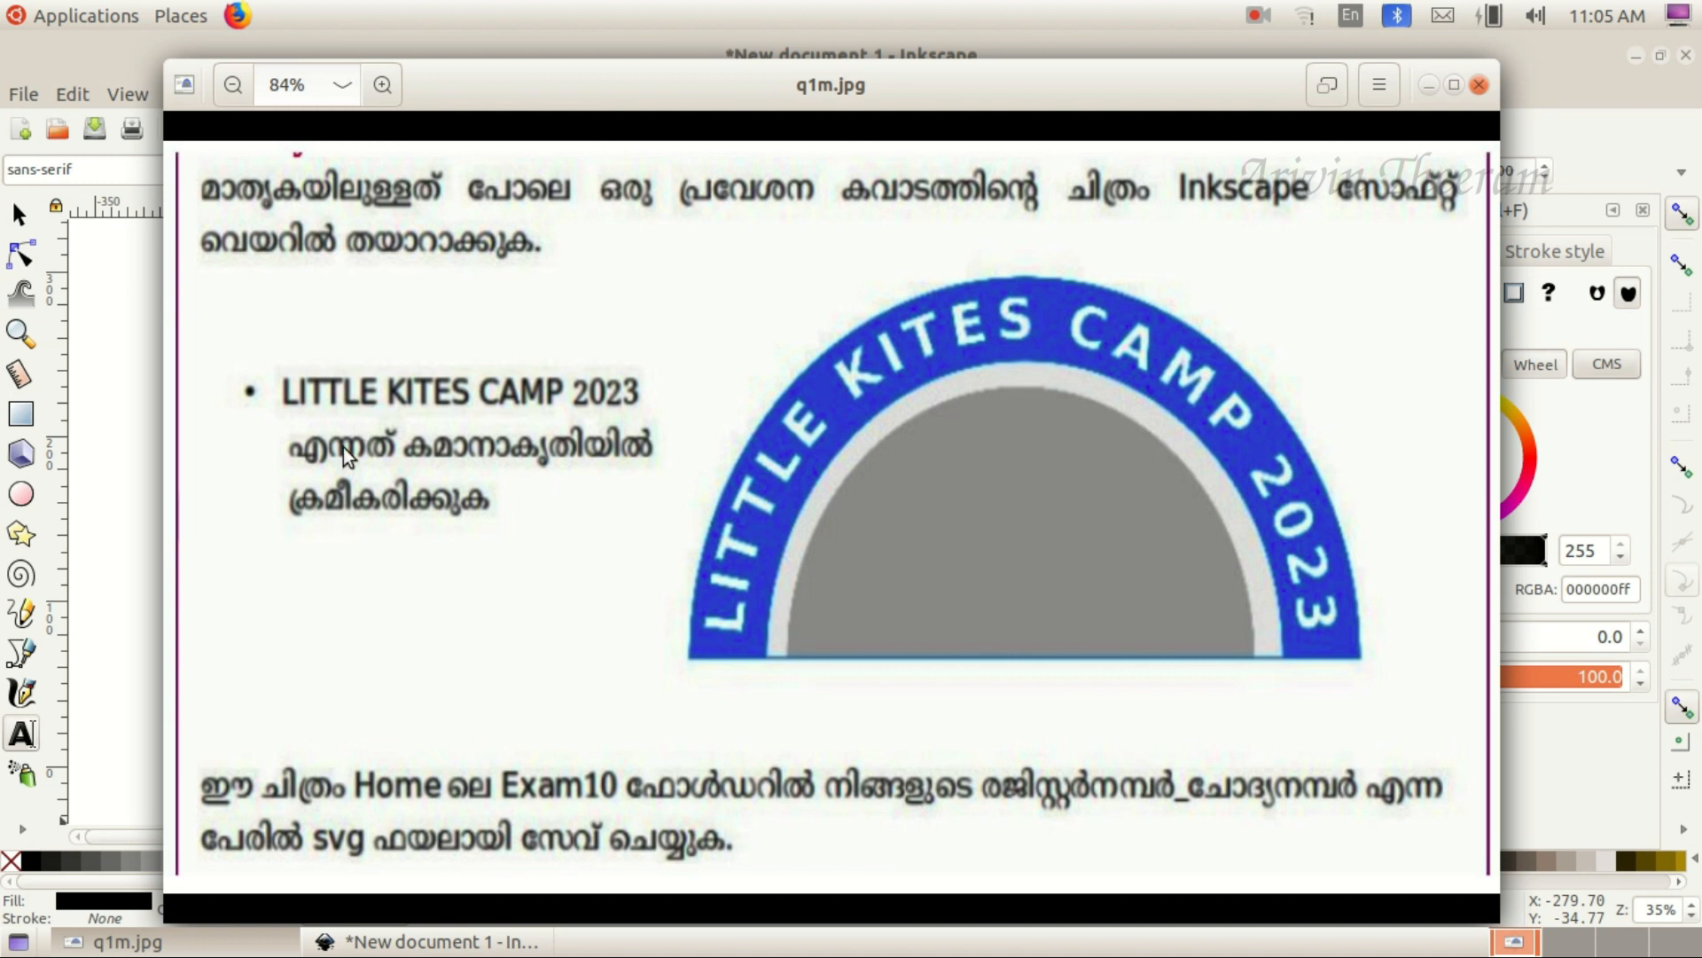
{"action": "left_click", "coordinate": [193, 947]}
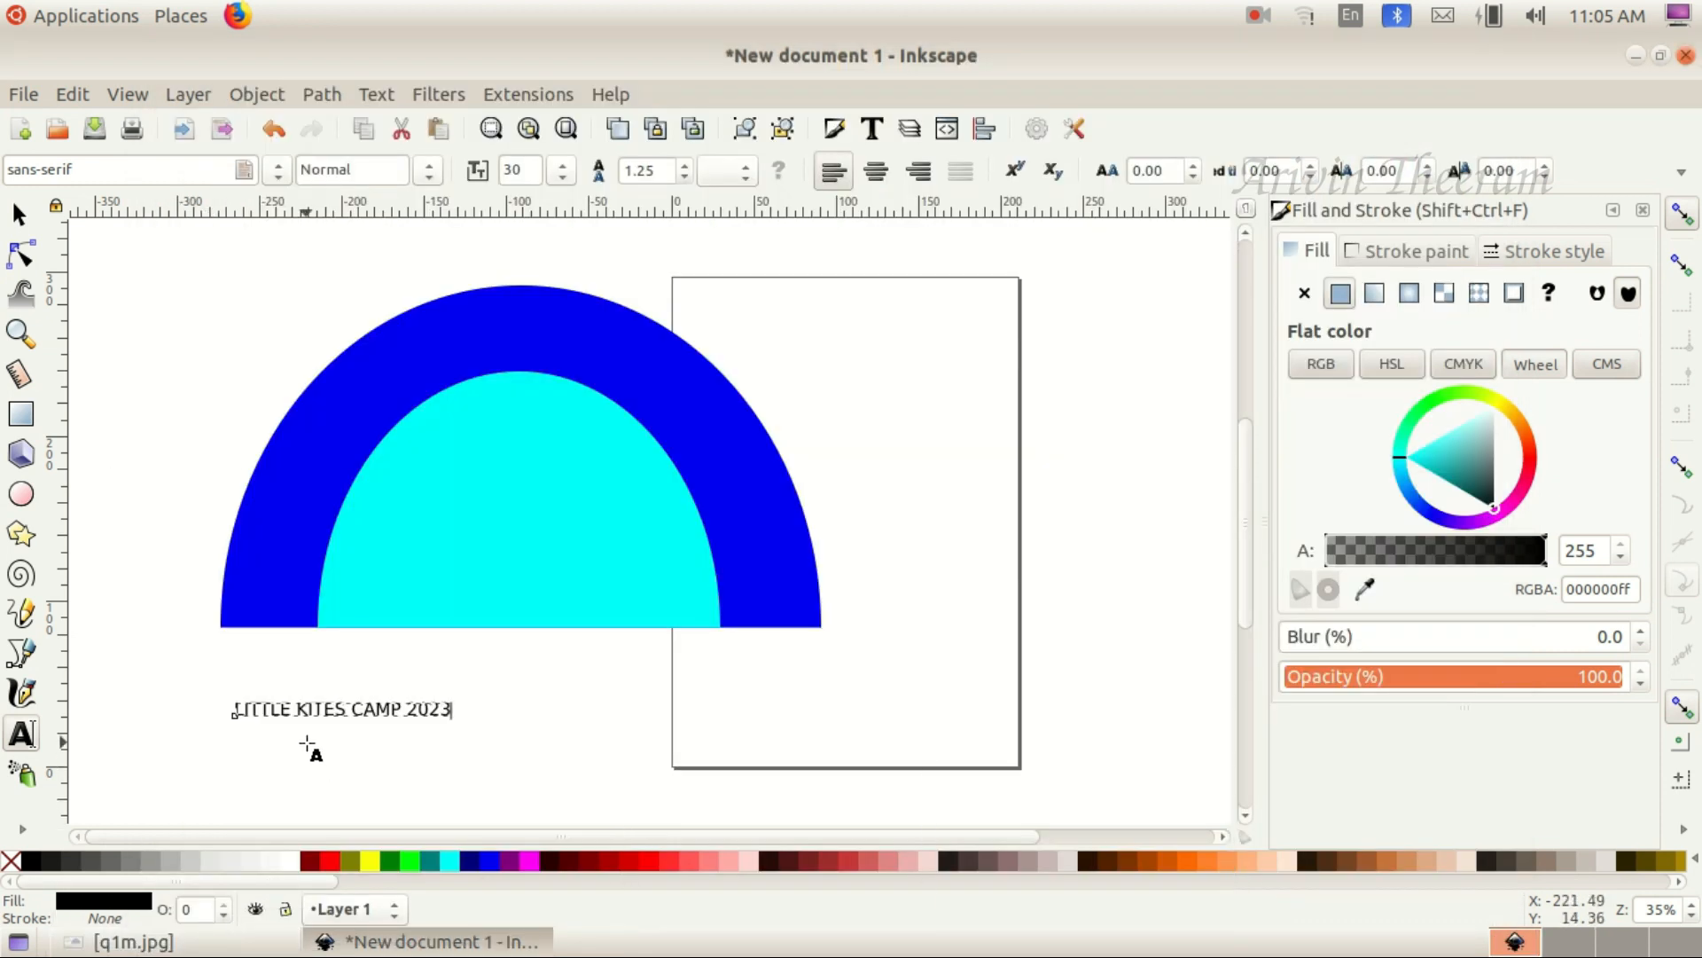
{"action": "triple_click", "coordinate": [420, 709]}
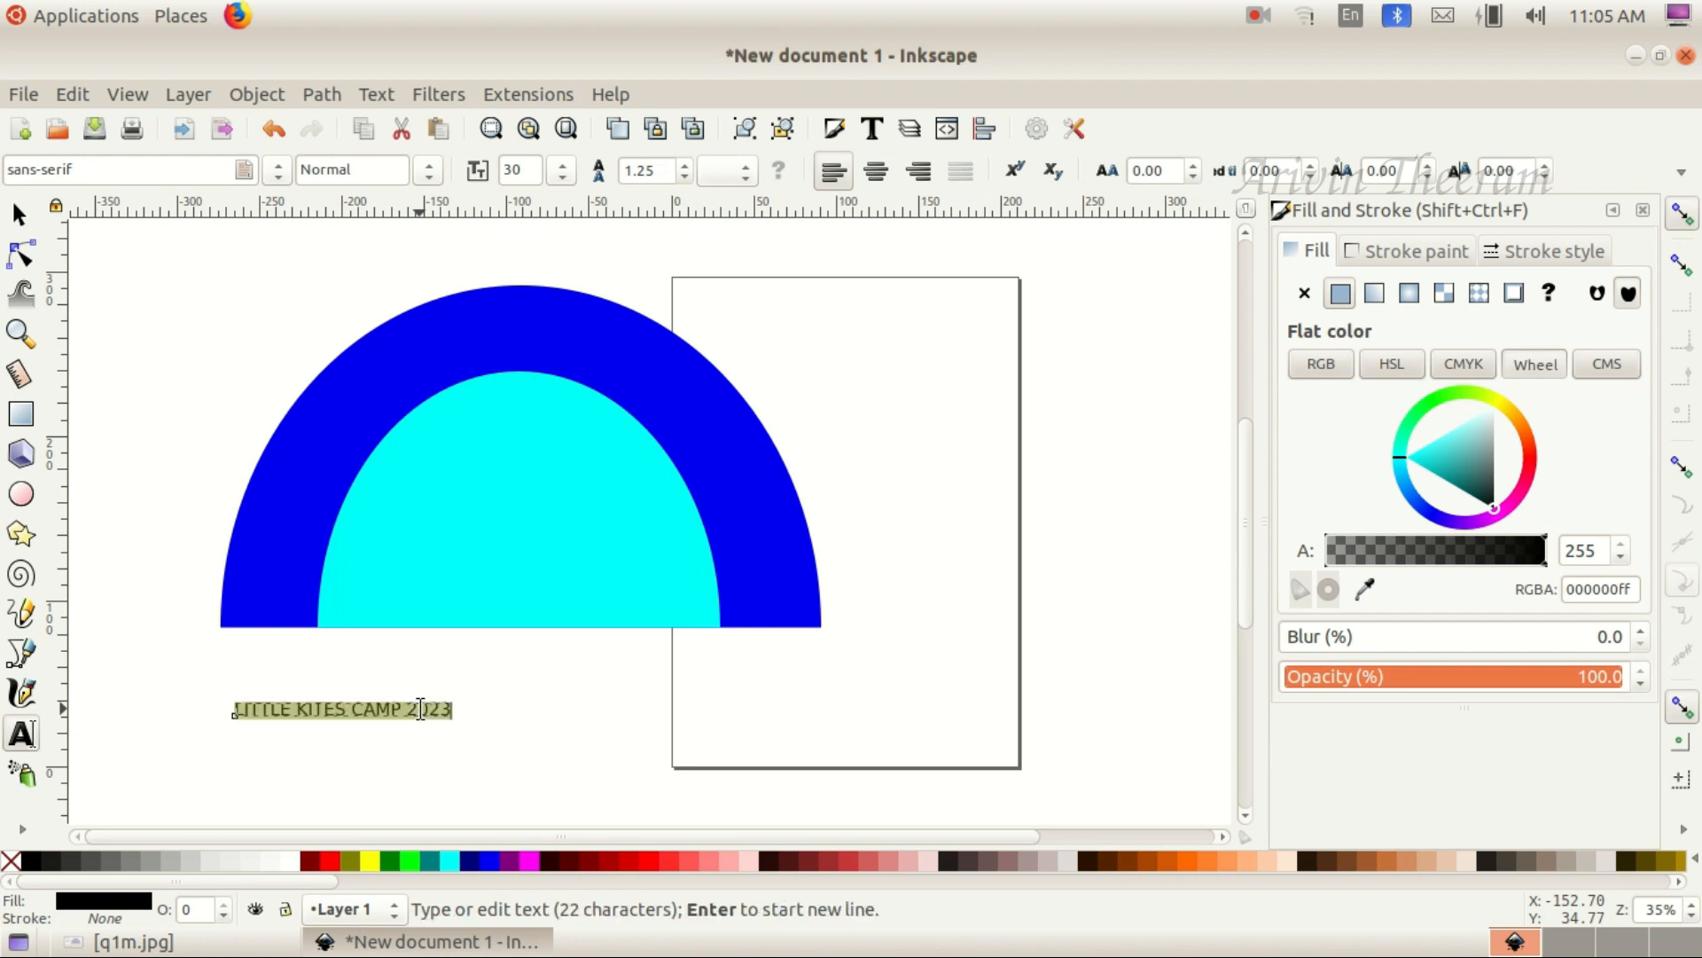
{"action": "left_click", "coordinate": [346, 709]}
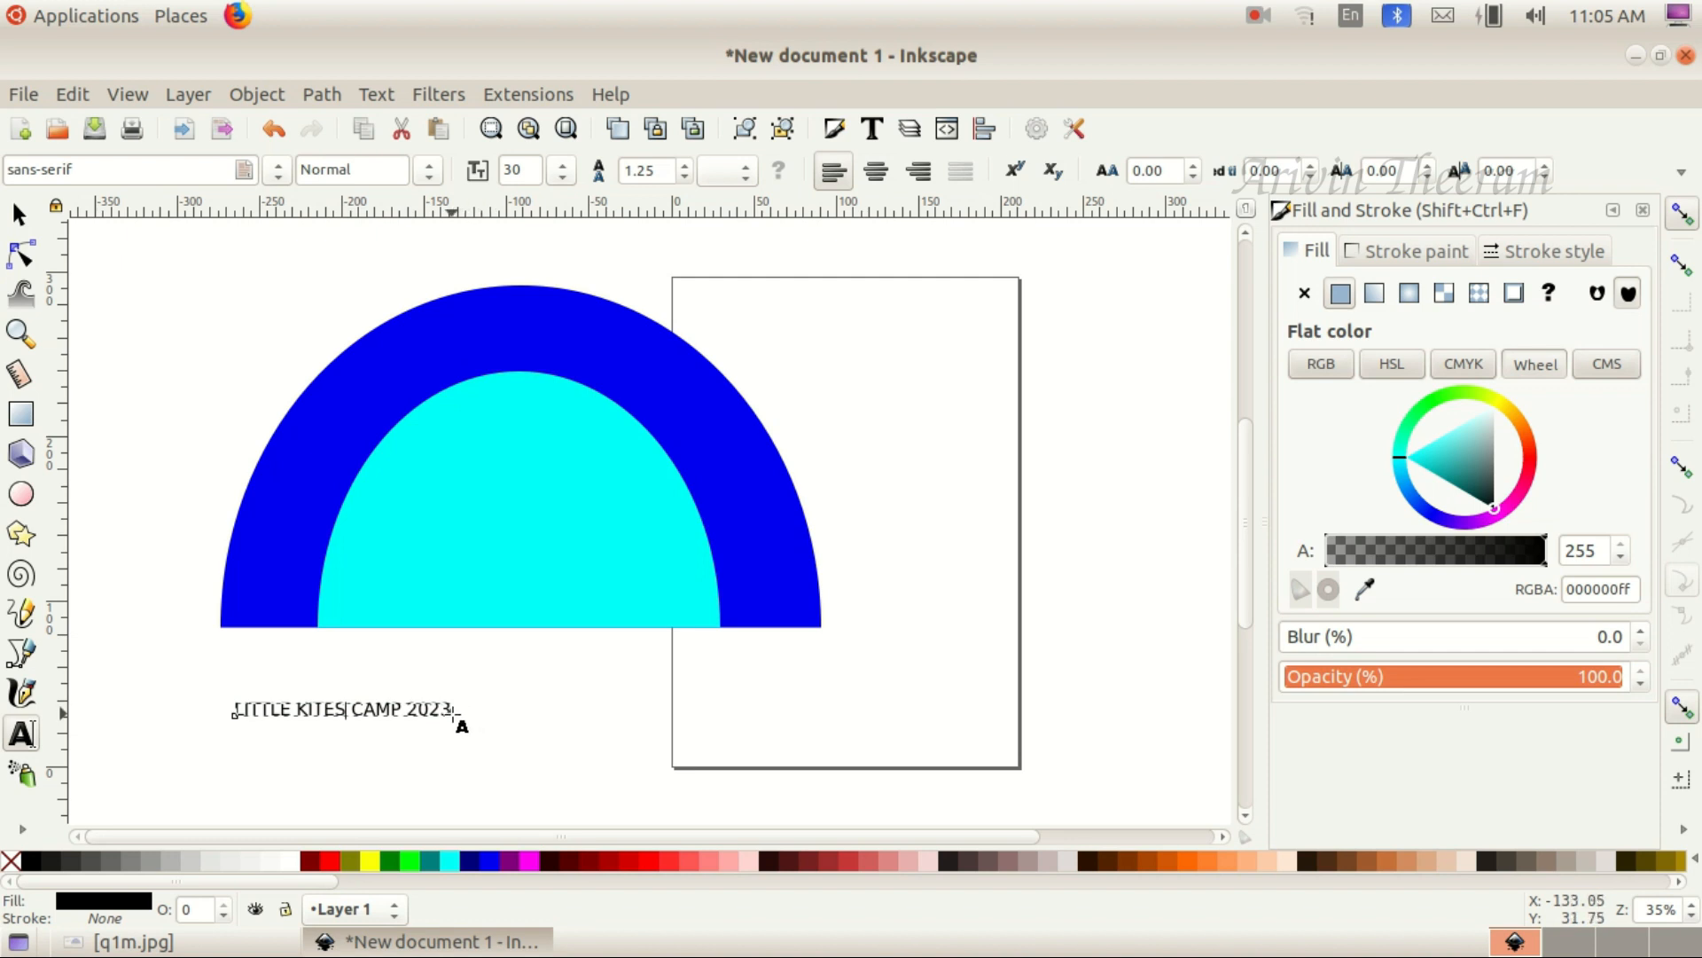
{"action": "left_click_drag", "start_coordinate": [455, 709], "coordinate": [233, 710]}
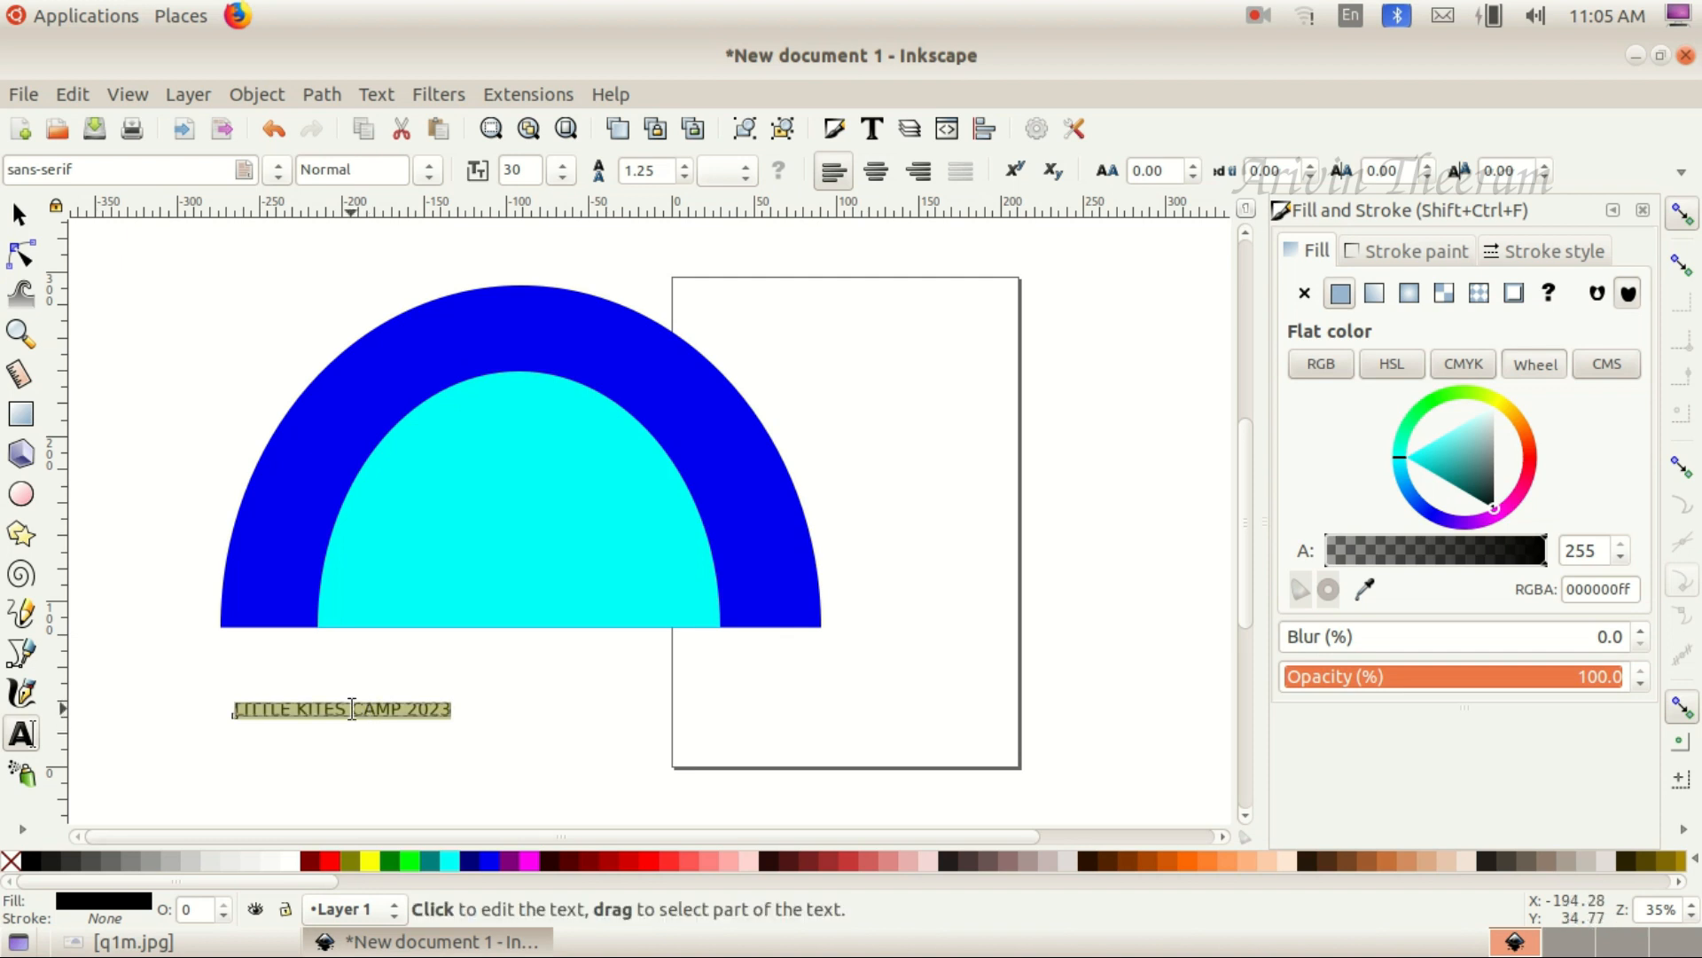
{"action": "left_click", "coordinate": [429, 178]}
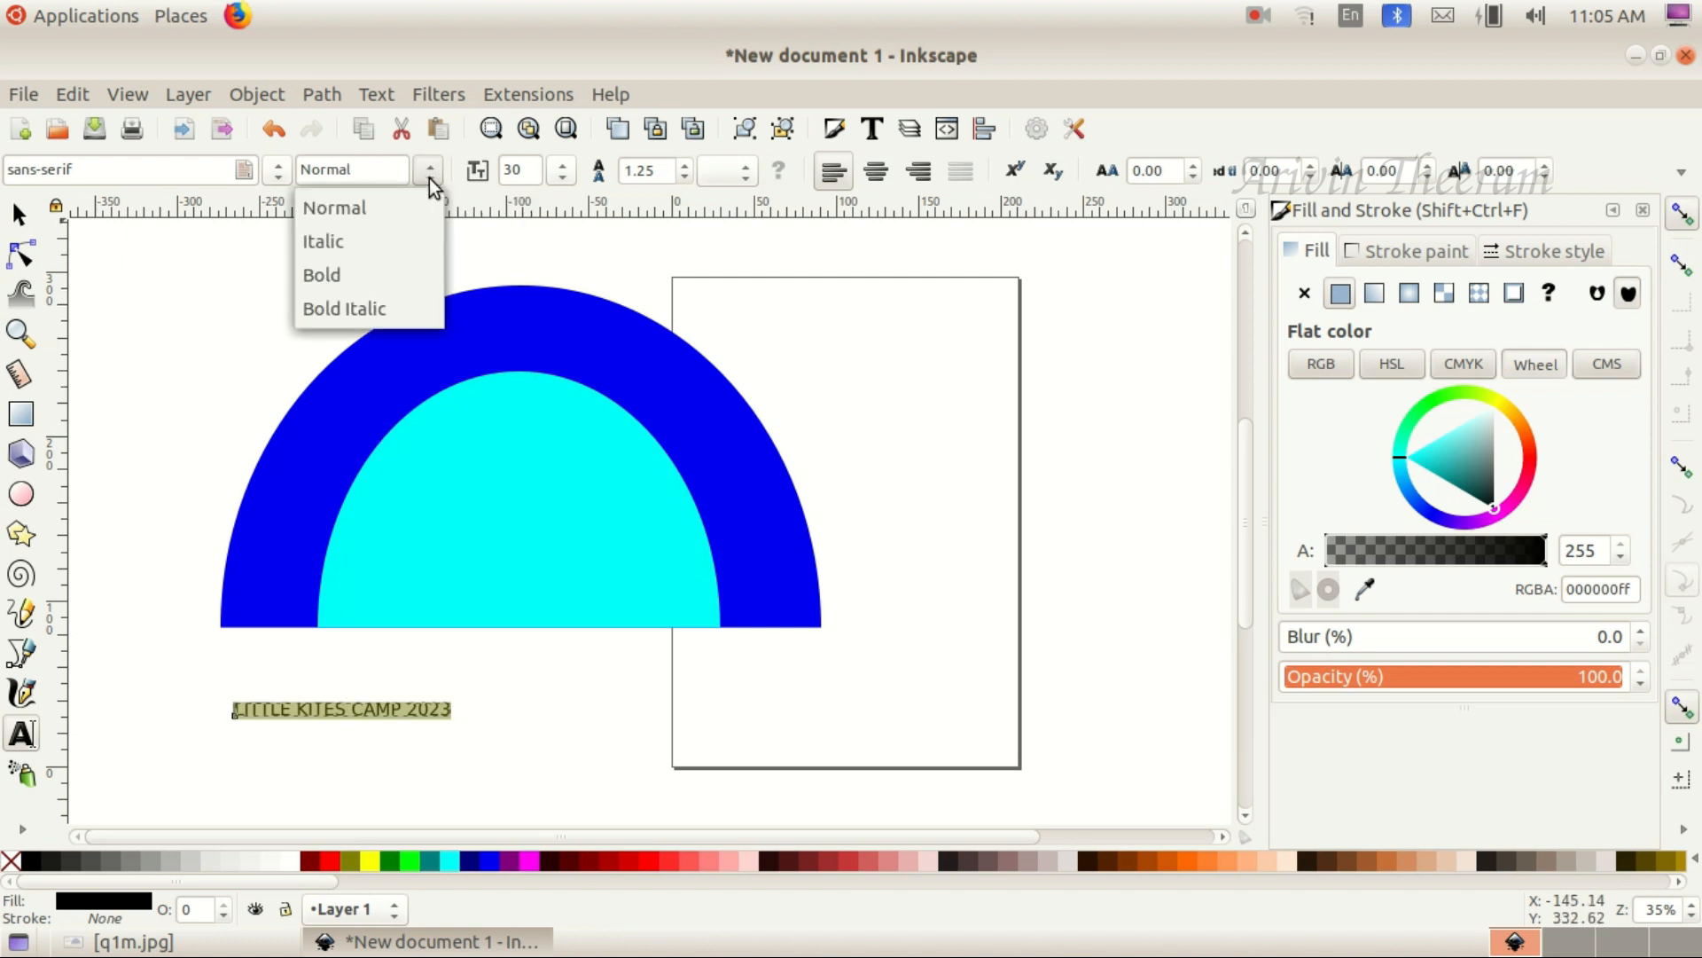
{"action": "left_click", "coordinate": [353, 274]}
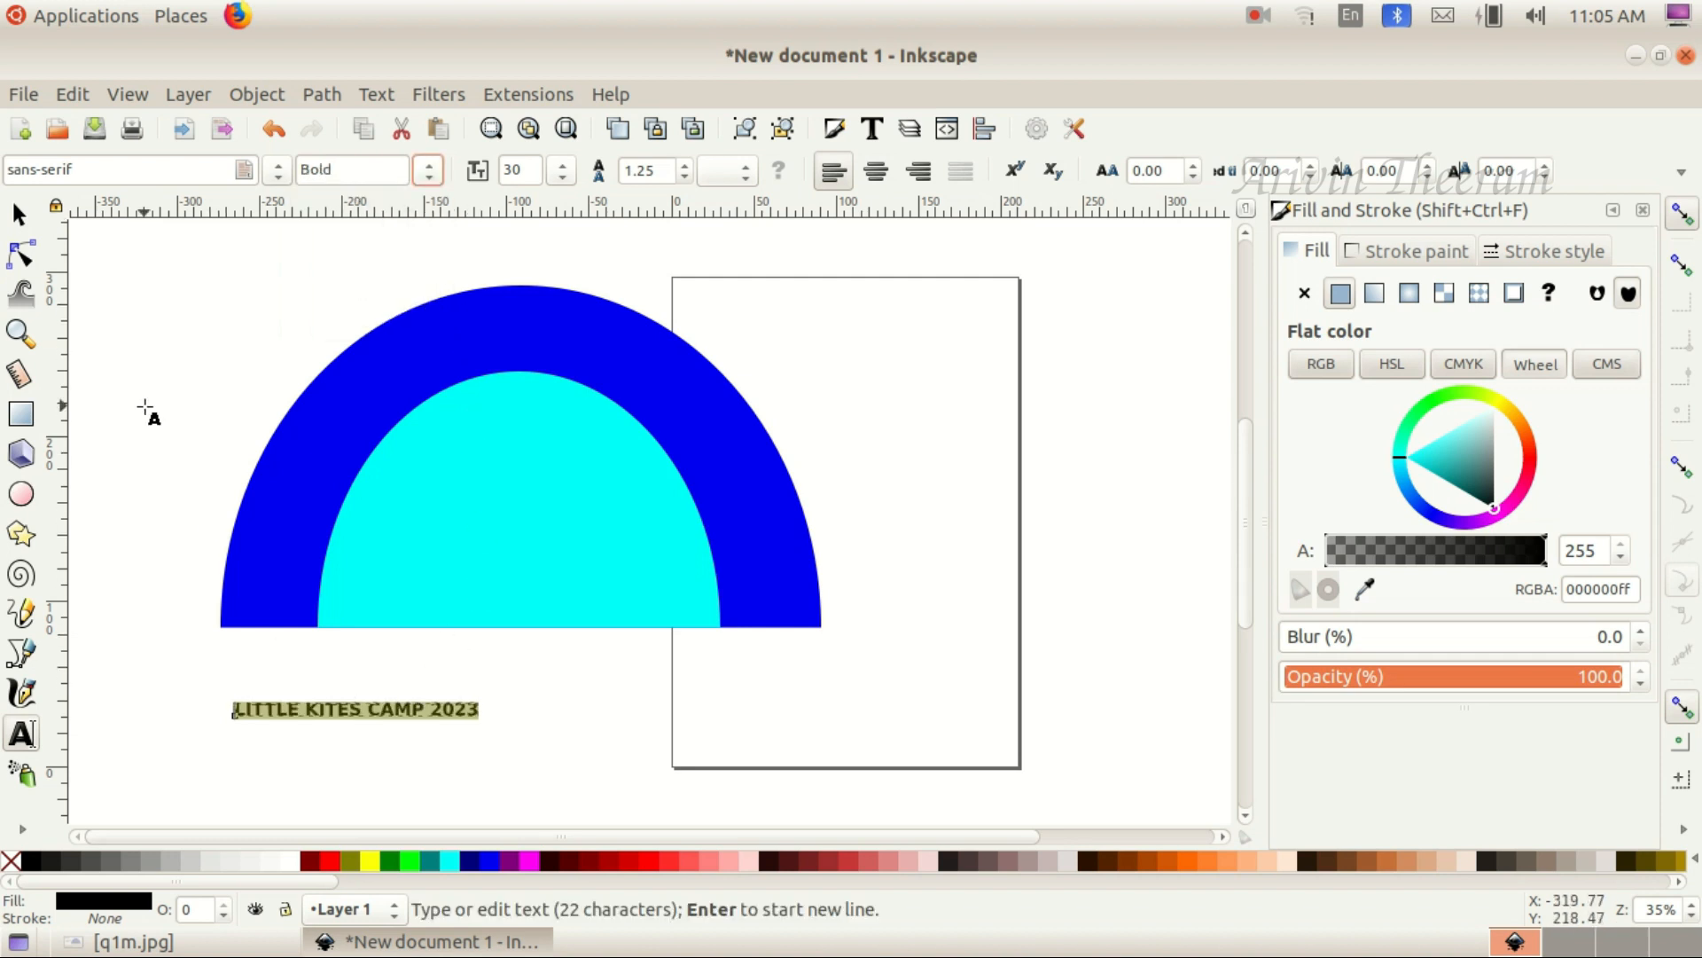
Enlarge the LITTLE KITES CAMP 2023 text to about 301 by 21 mm
{"action": "left_click", "coordinate": [19, 214]}
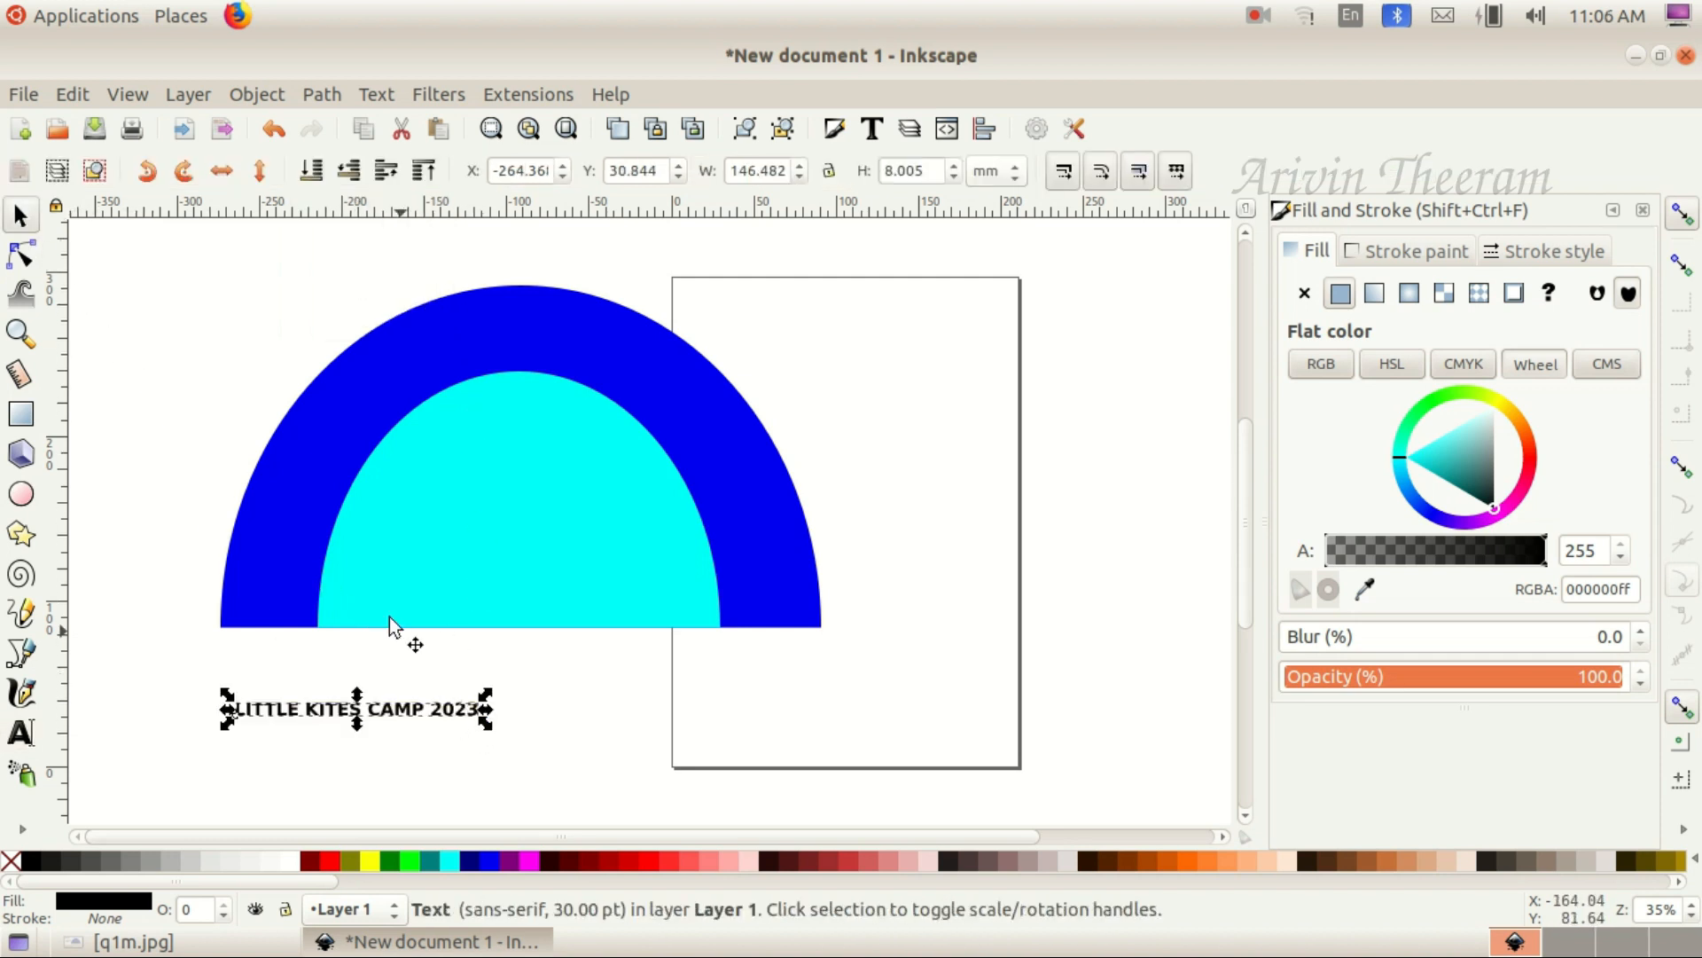
{"action": "left_click", "coordinate": [16, 207]}
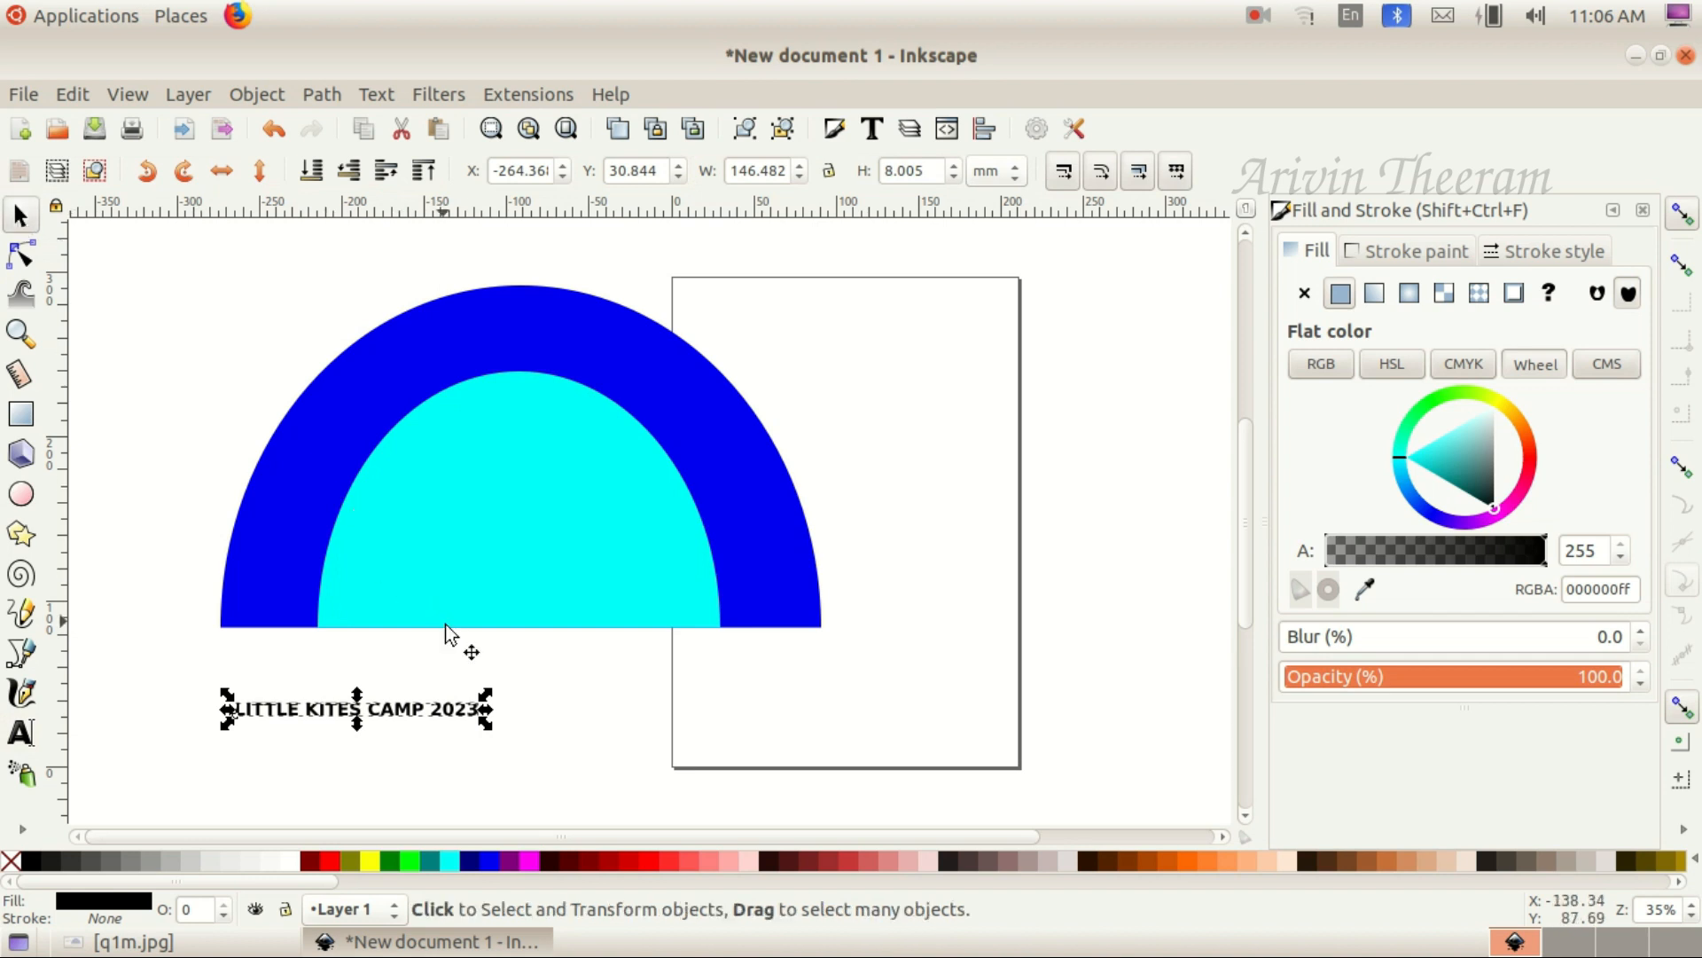
{"action": "left_click_drag", "start_coordinate": [490, 729], "coordinate": [743, 747]}
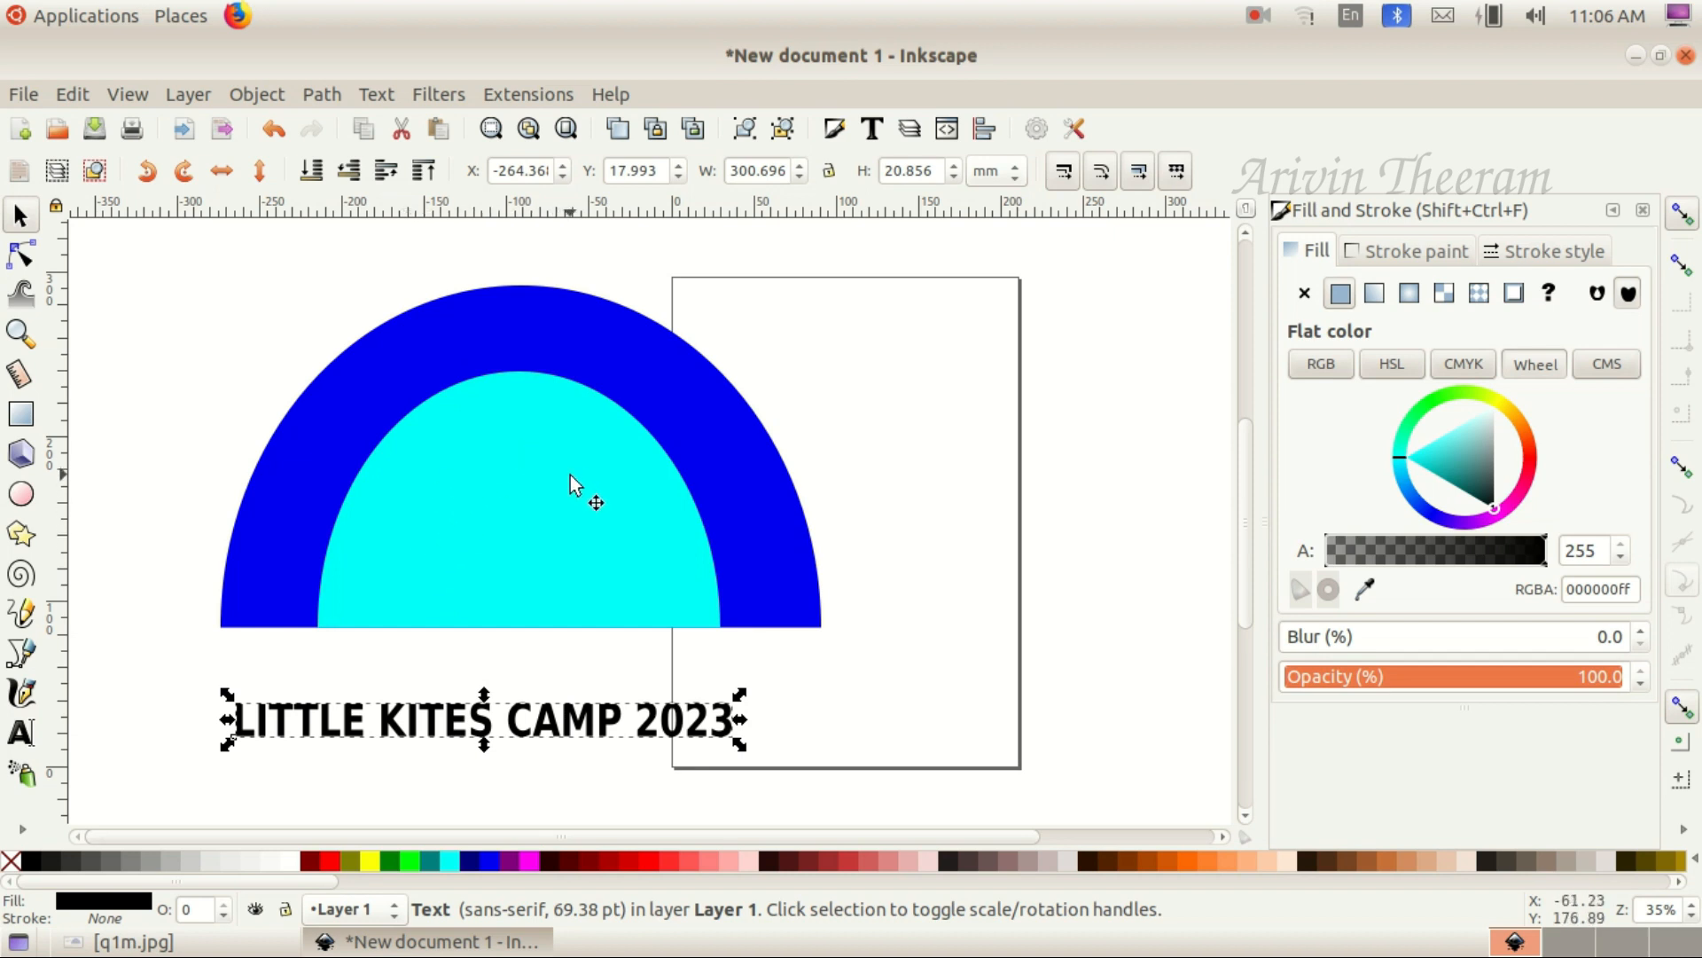
Put the LITTLE KITES CAMP 2023 text on the path of the cyan half-ellipse
{"action": "left_click", "coordinate": [844, 651]}
{"action": "left_click", "coordinate": [577, 722]}
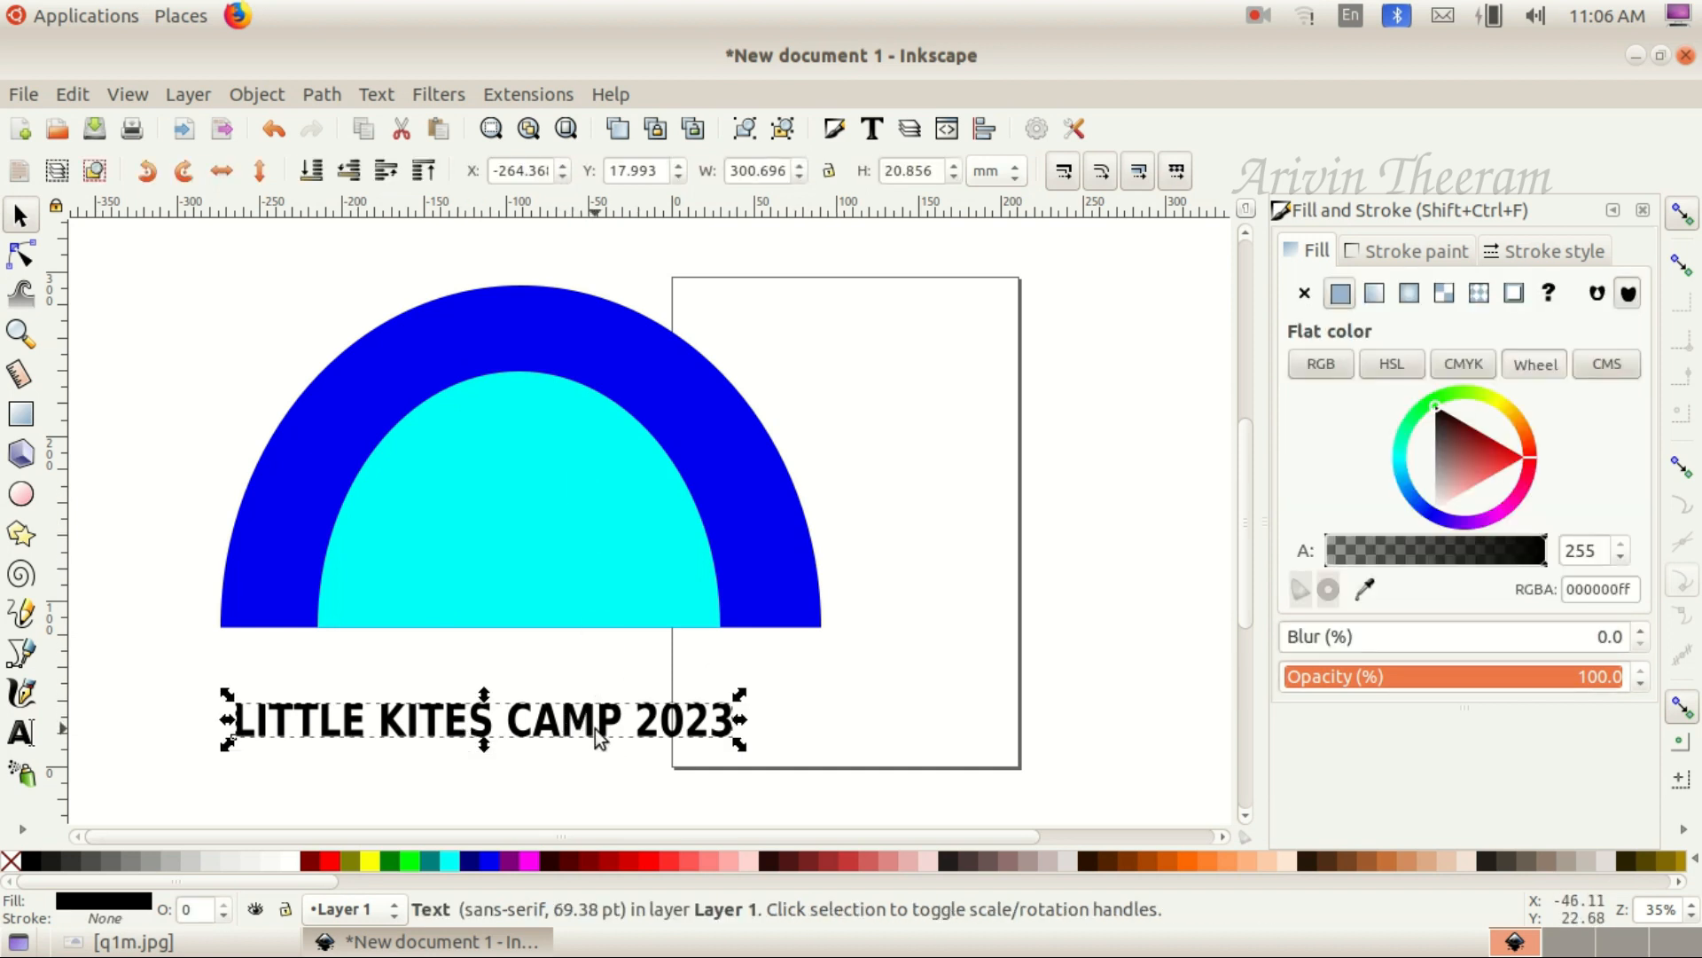
{"action": "key", "text": "shift"}
{"action": "left_click", "coordinate": [528, 536], "text": "shift"}
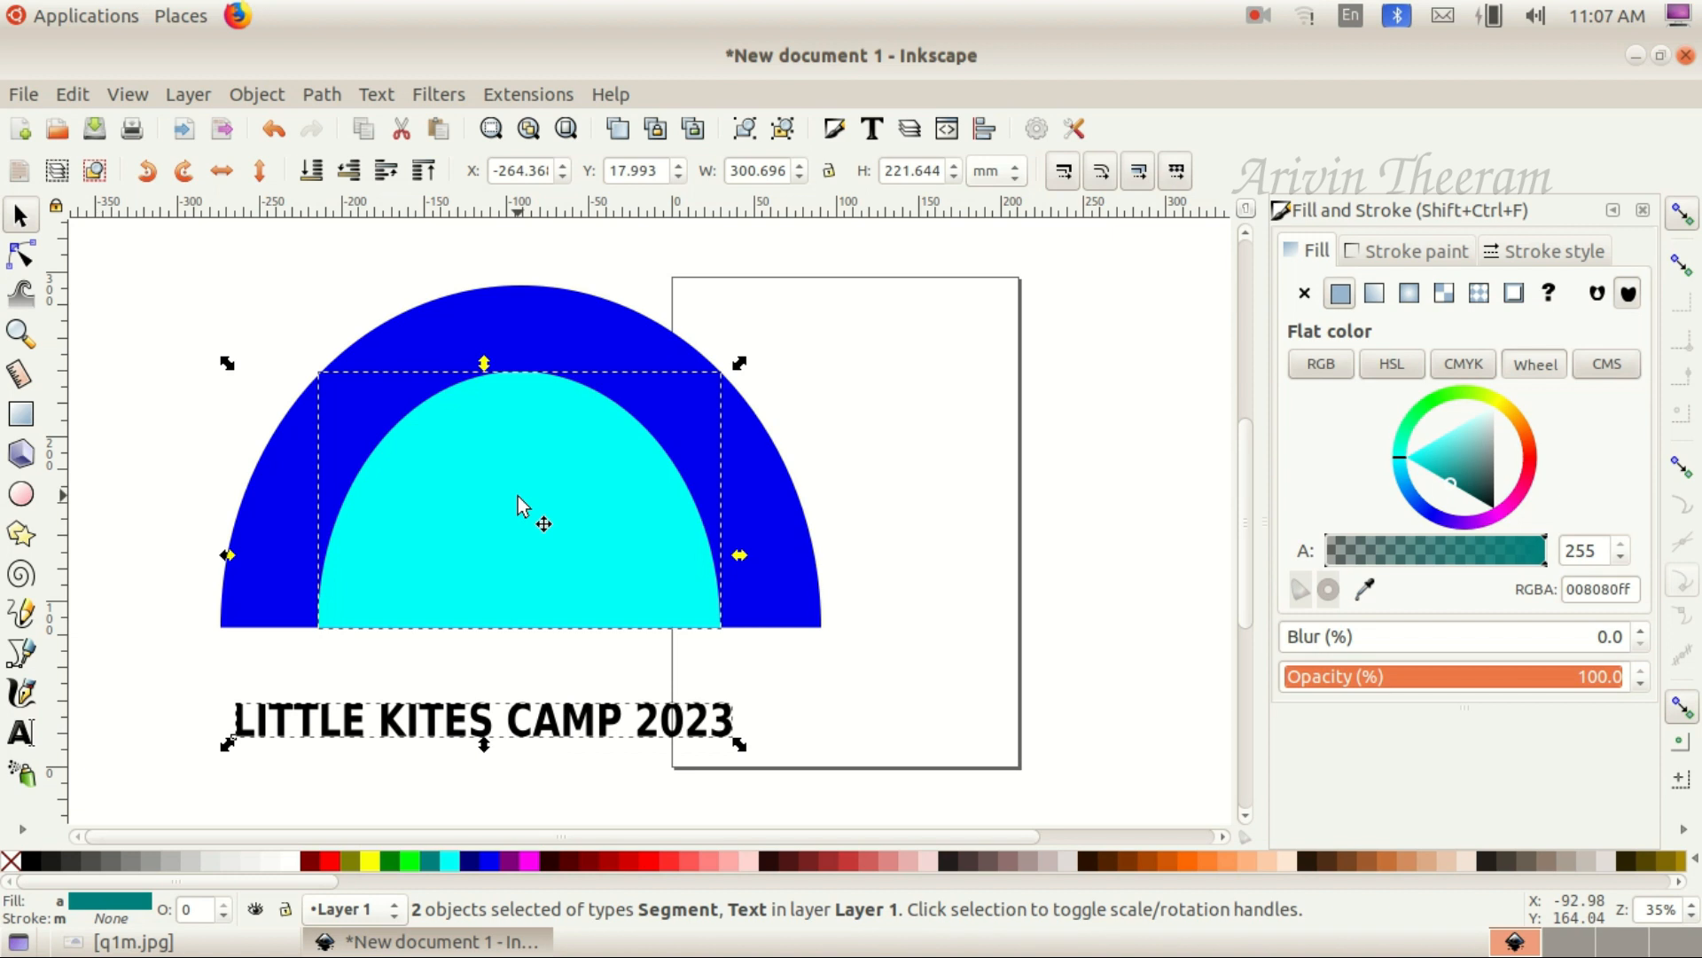
{"action": "left_click", "coordinate": [380, 94]}
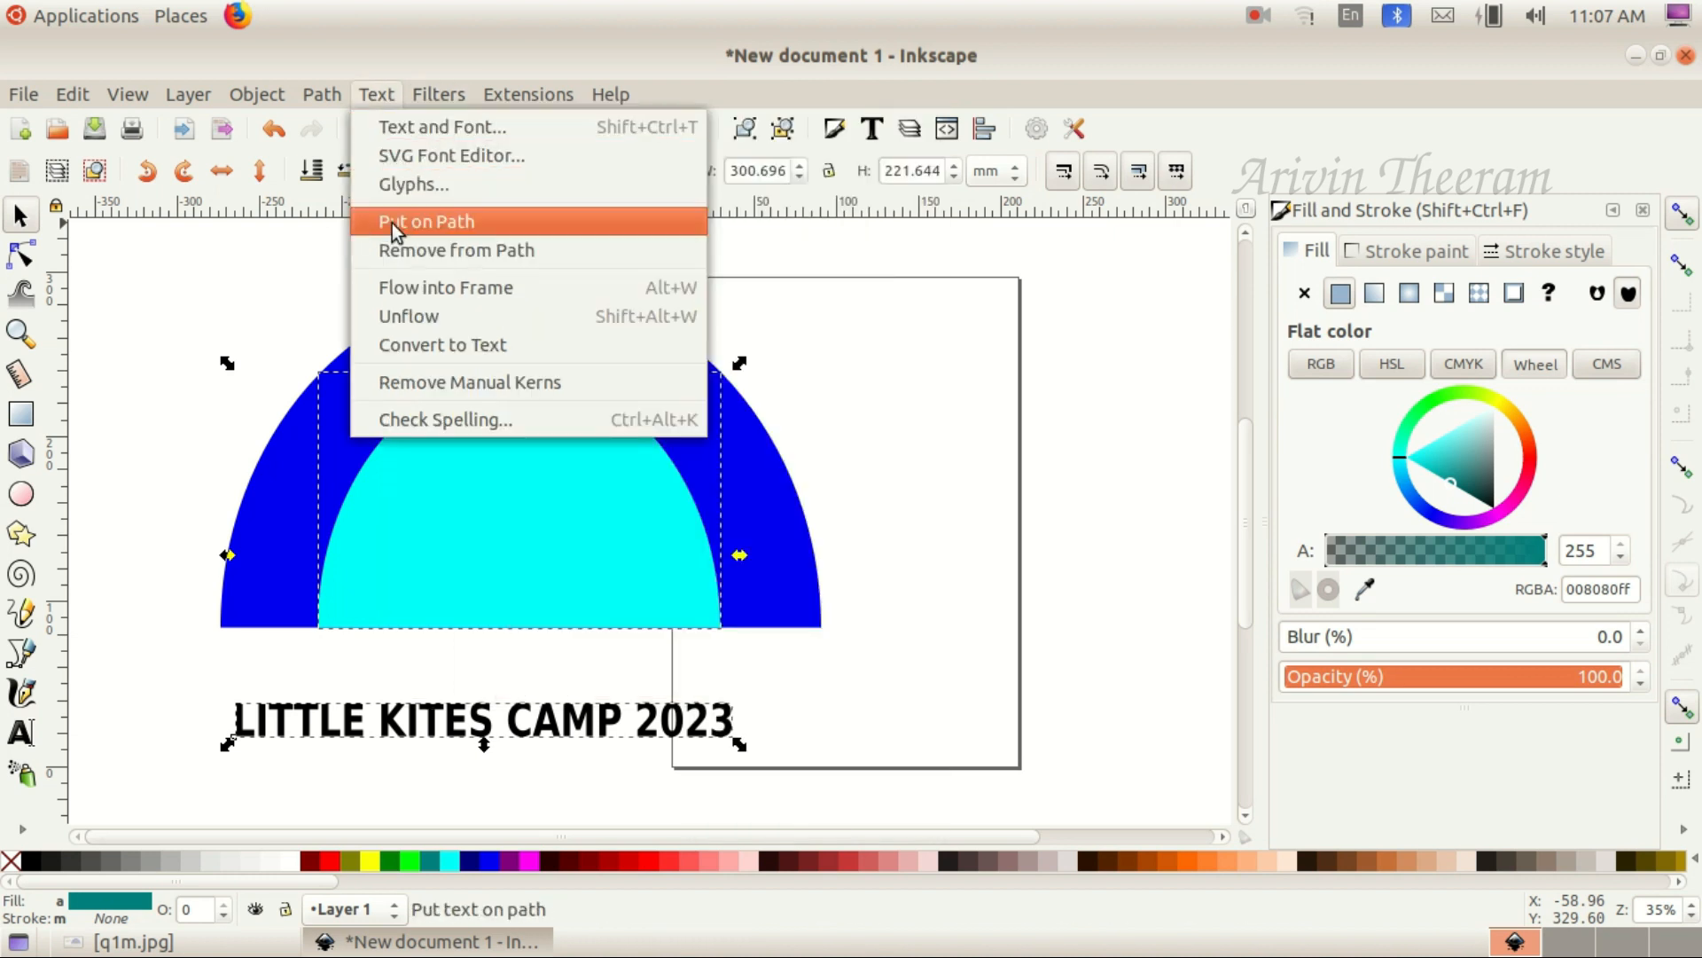
{"action": "left_click", "coordinate": [392, 222]}
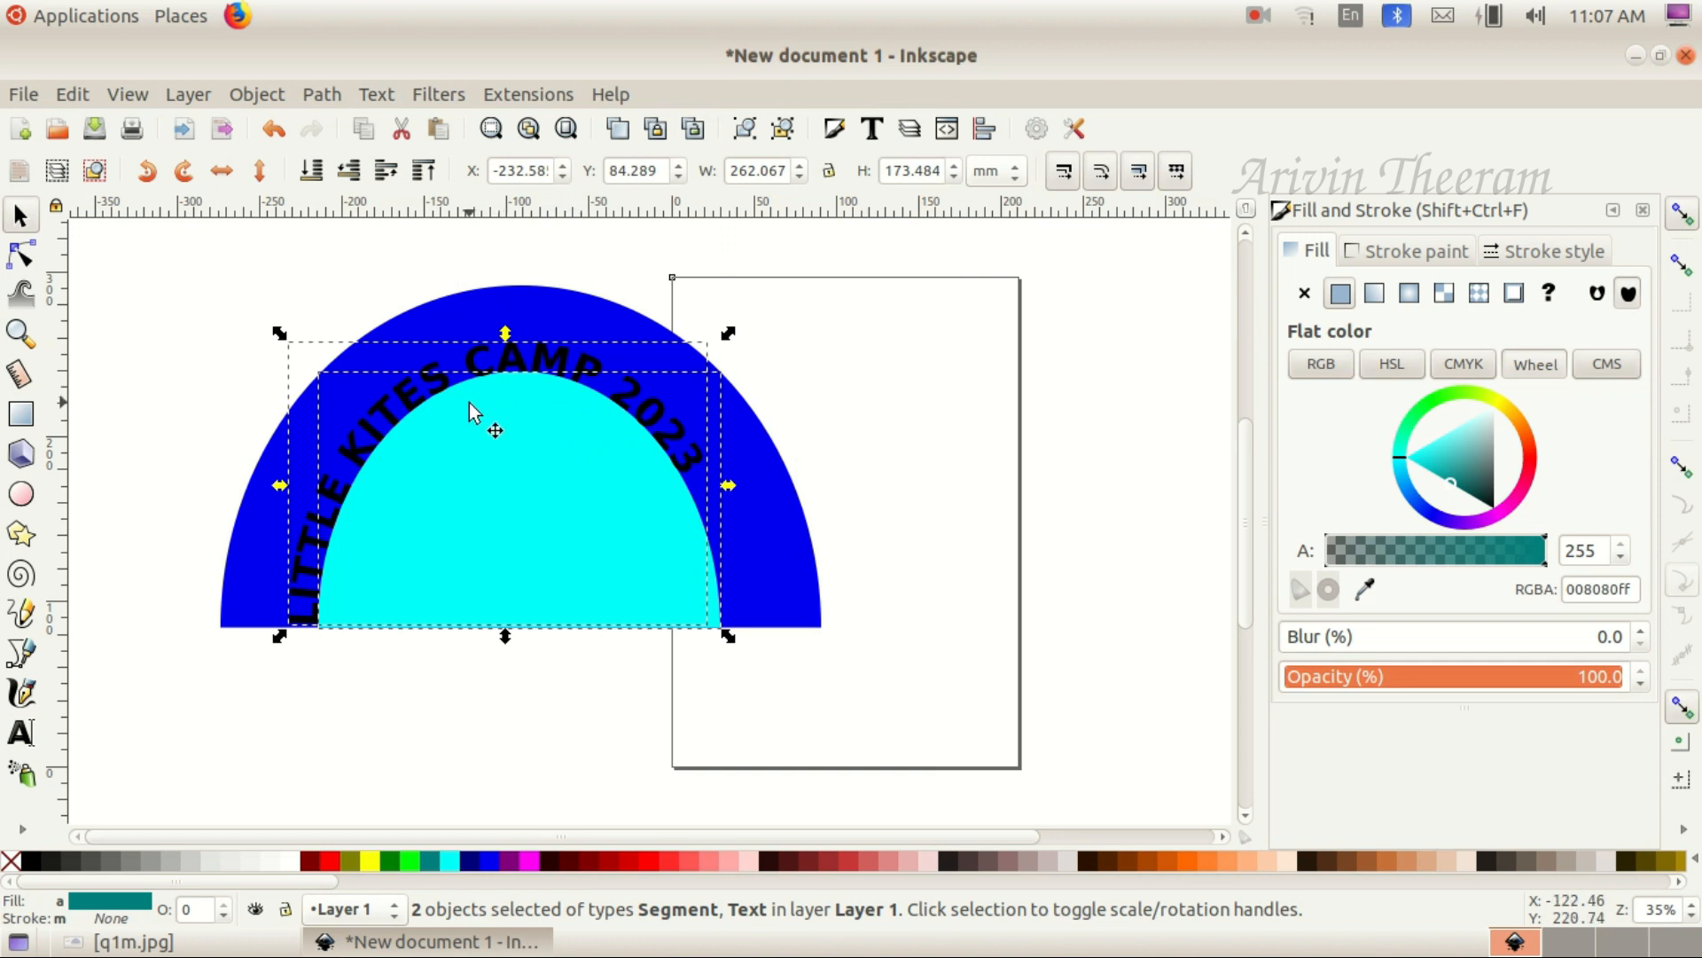
{"action": "left_click", "coordinate": [949, 391]}
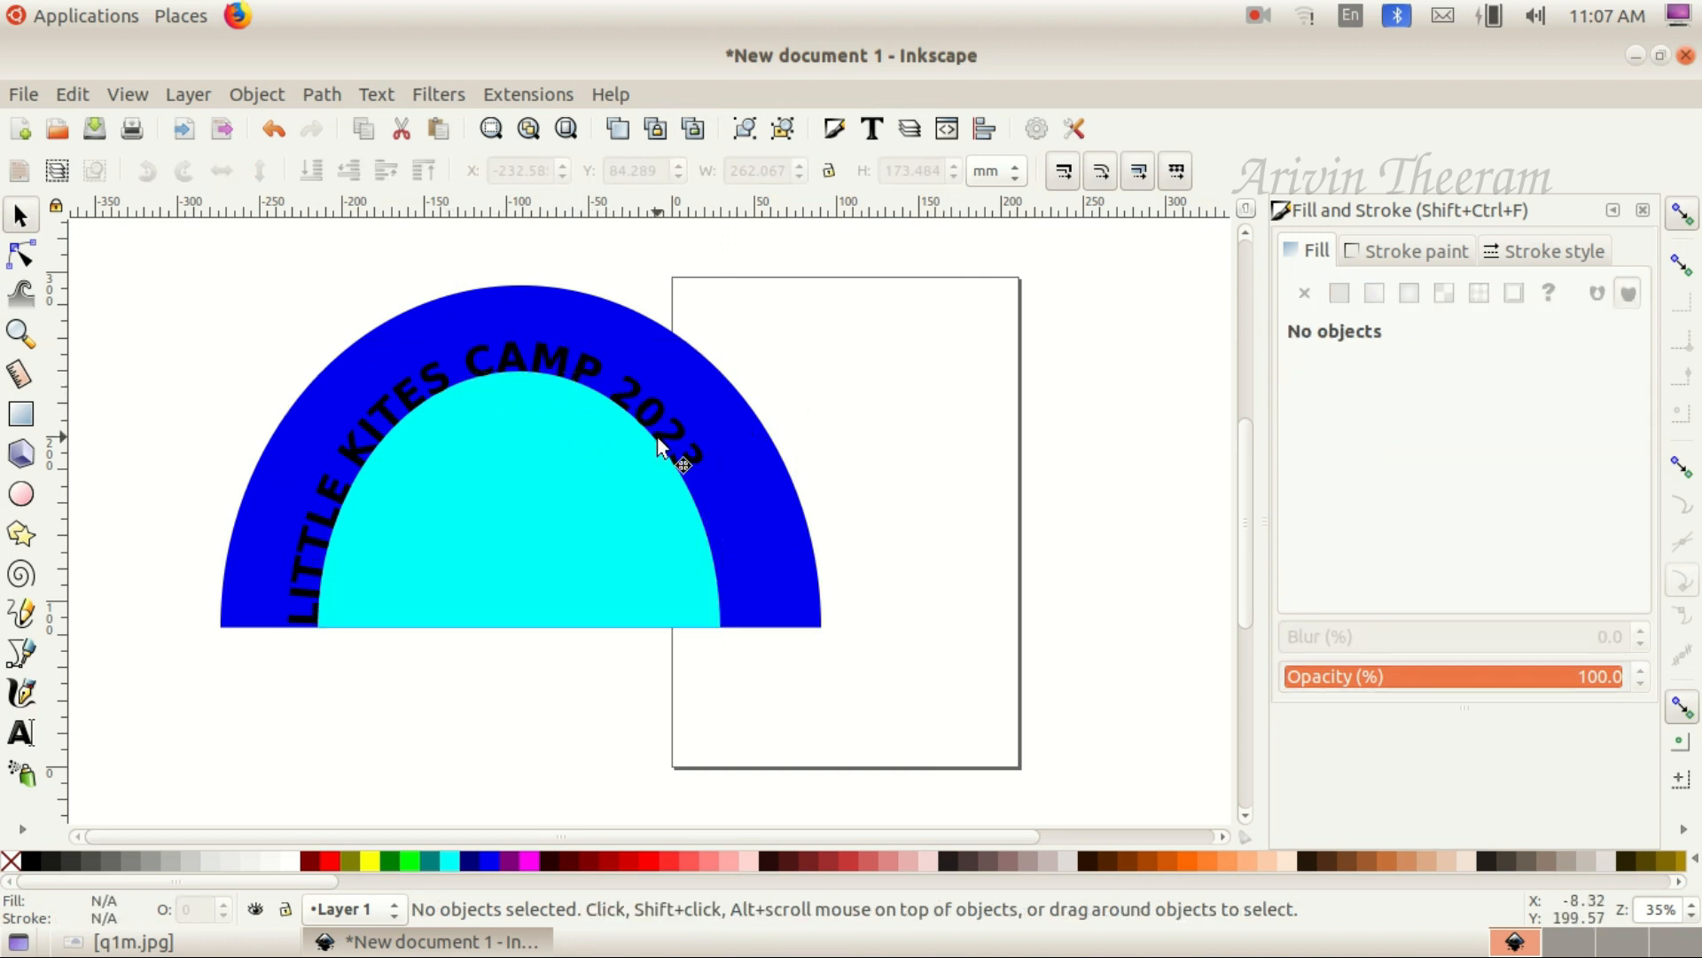
Check the reference picture again and fill only the curved text with white (ffffffff)
{"action": "left_click_drag", "start_coordinate": [282, 339], "coordinate": [784, 674]}
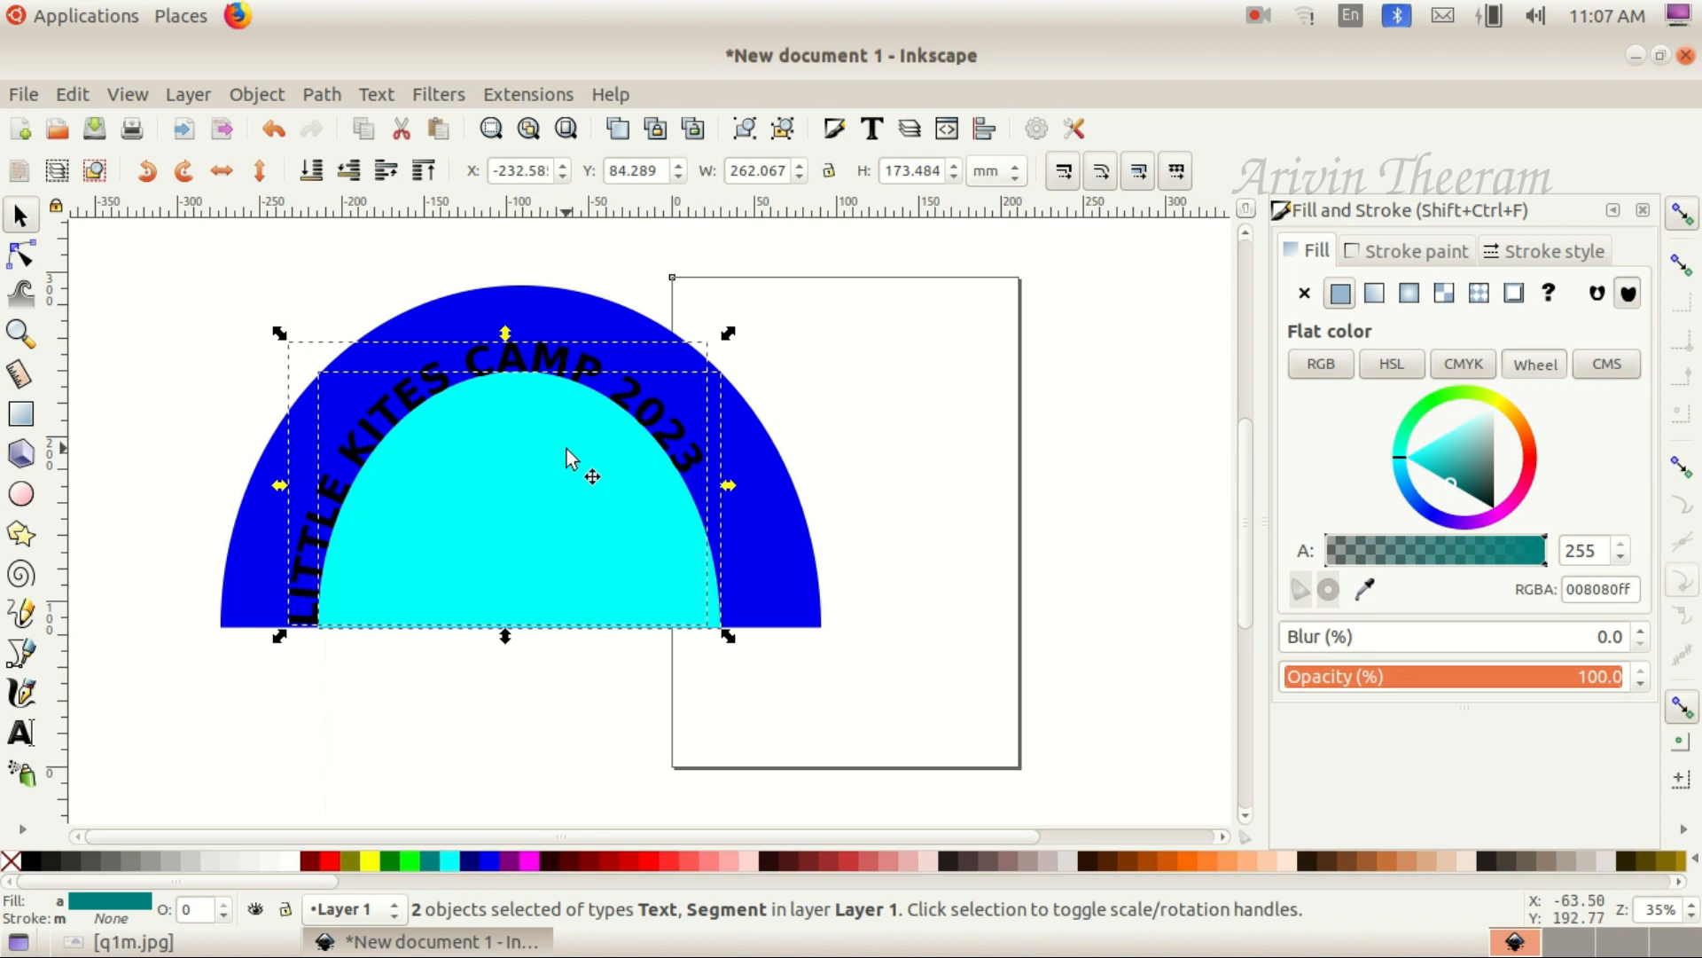
{"action": "left_click", "coordinate": [133, 941]}
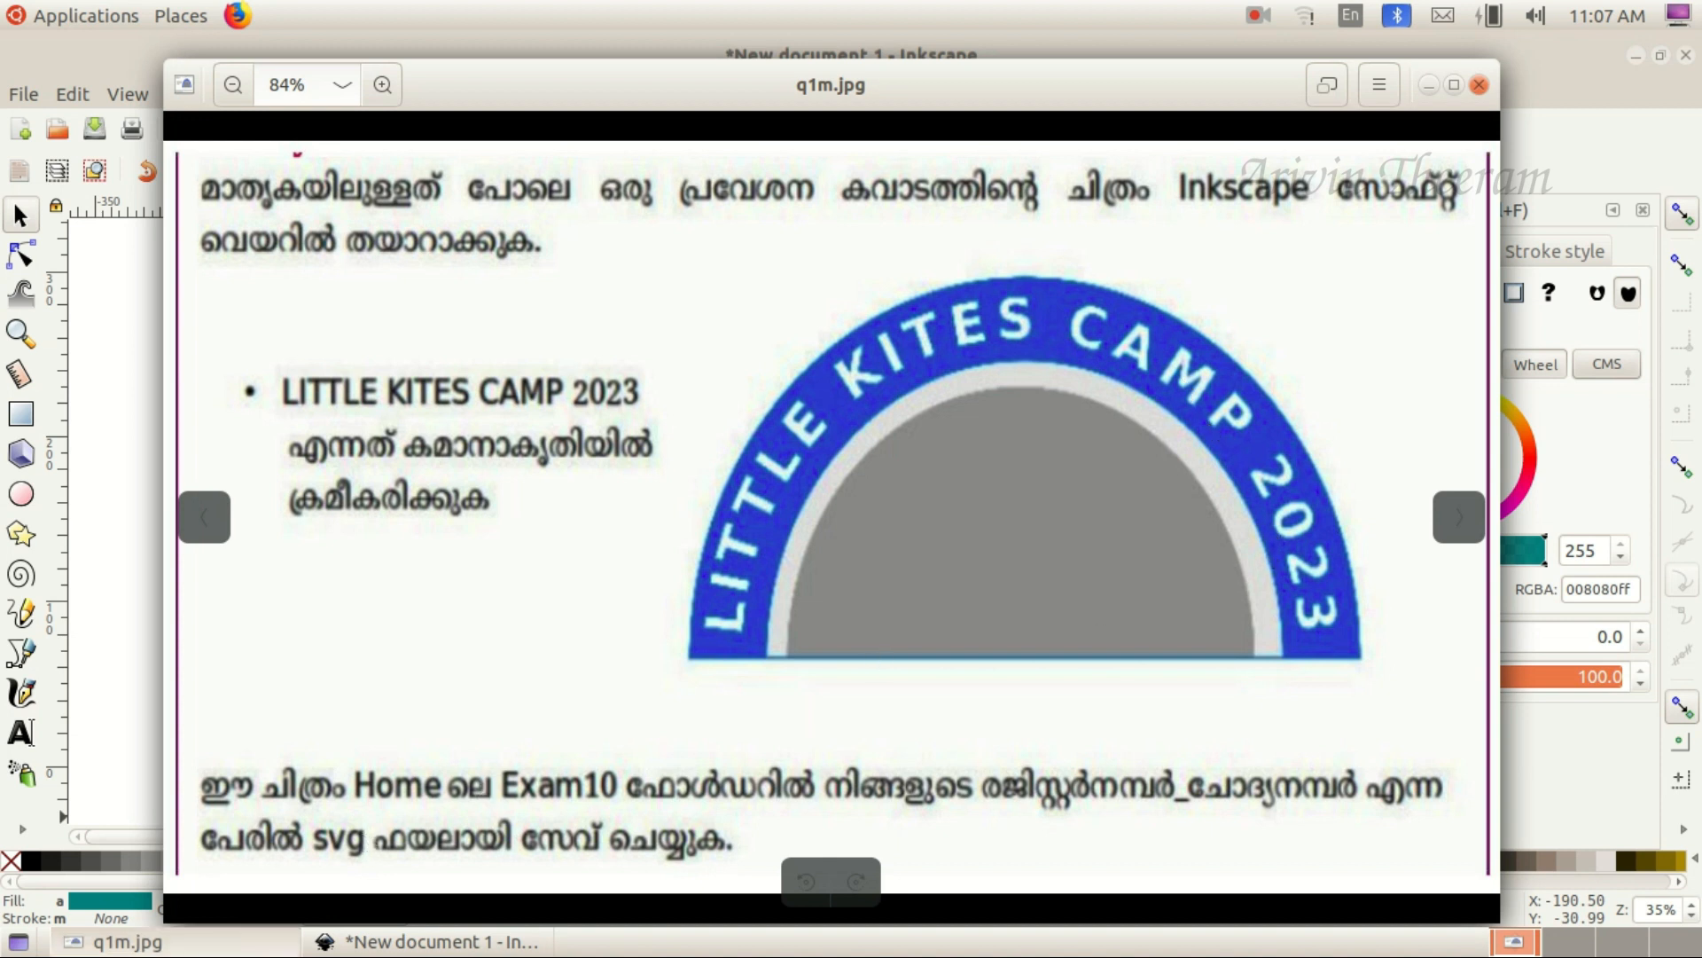
{"action": "left_click", "coordinate": [198, 945]}
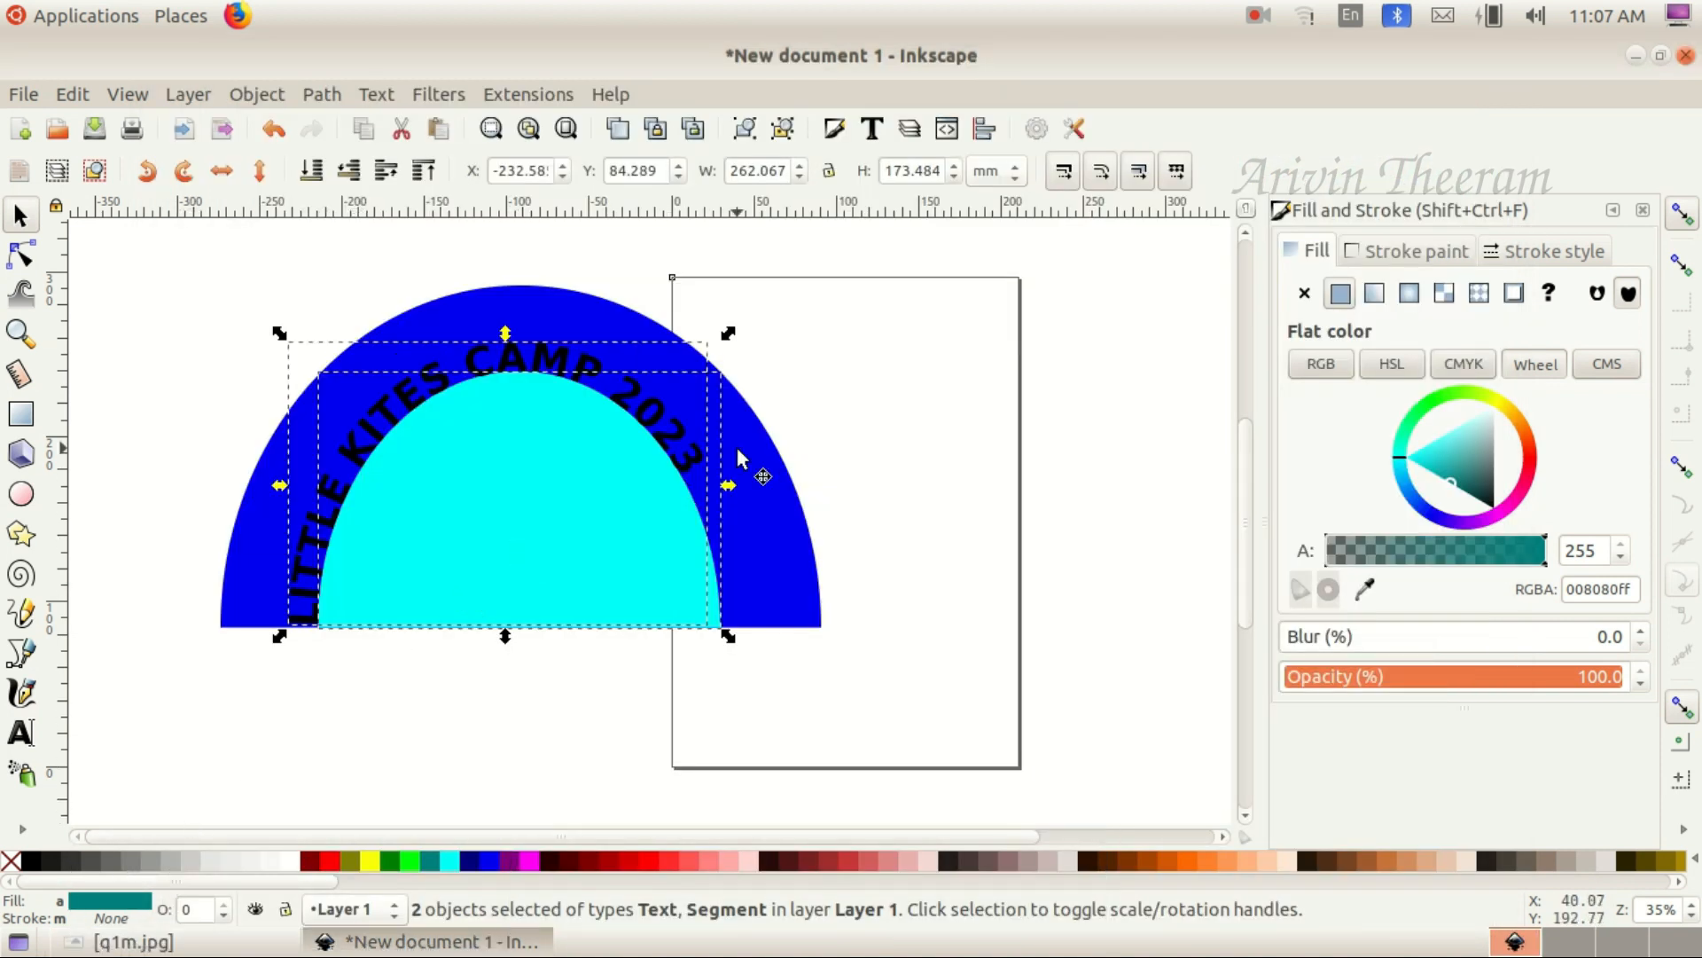
{"action": "left_click", "coordinate": [890, 398]}
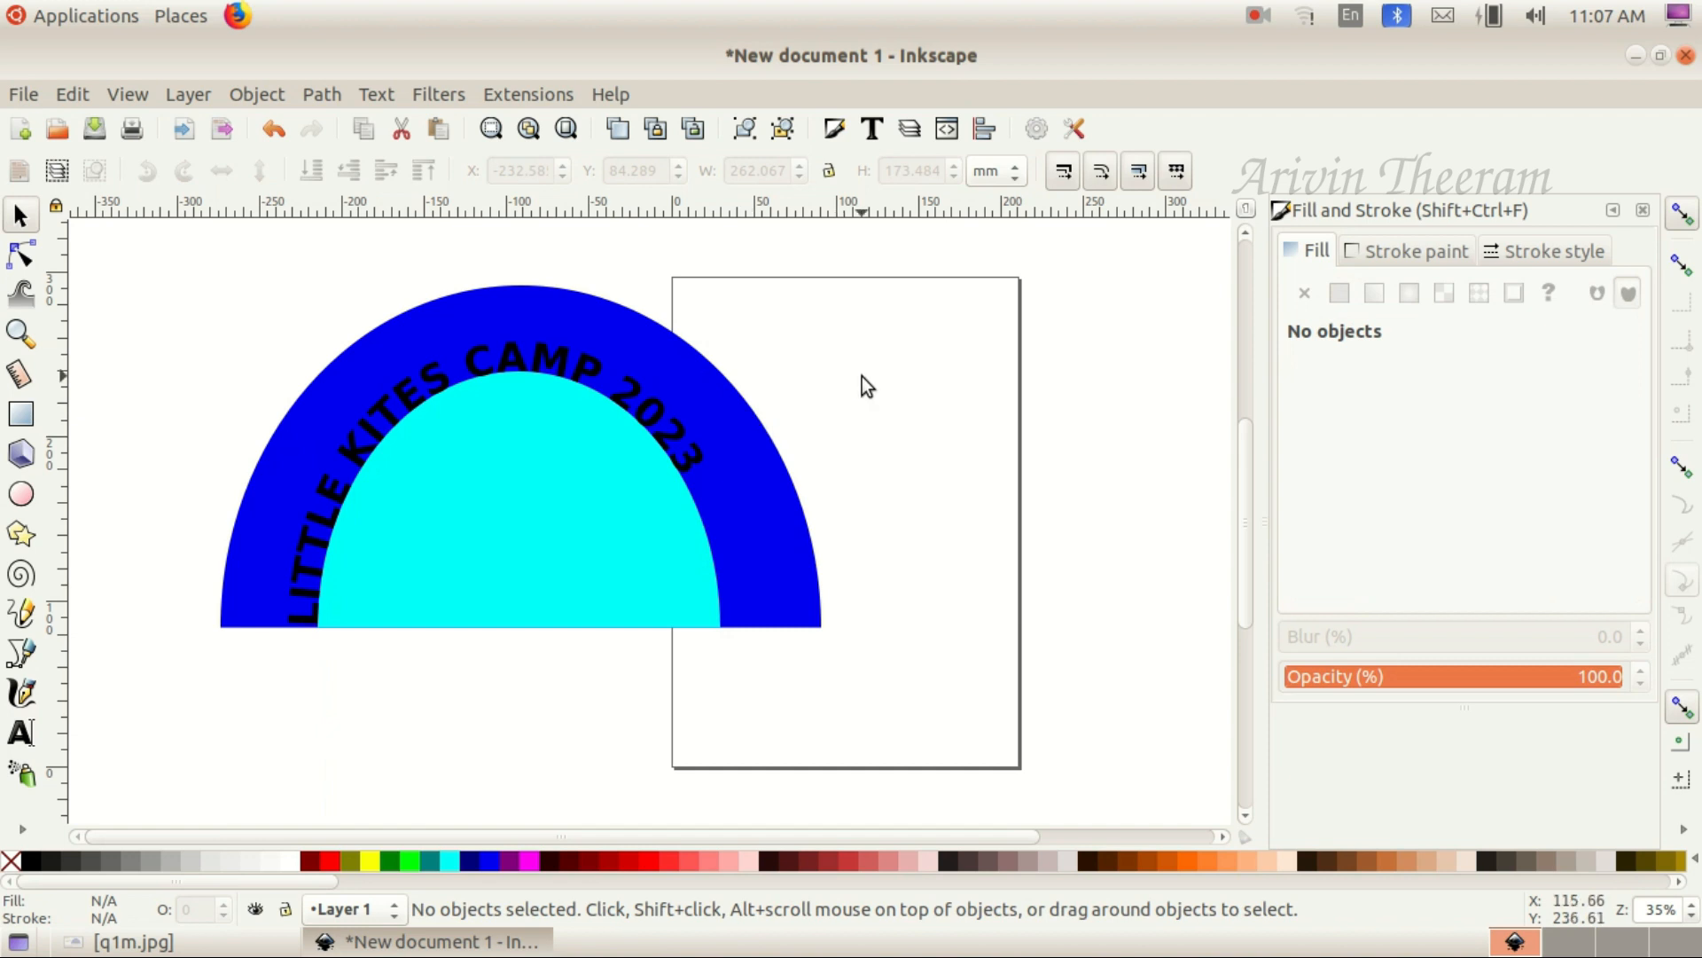
{"action": "left_click", "coordinate": [589, 364]}
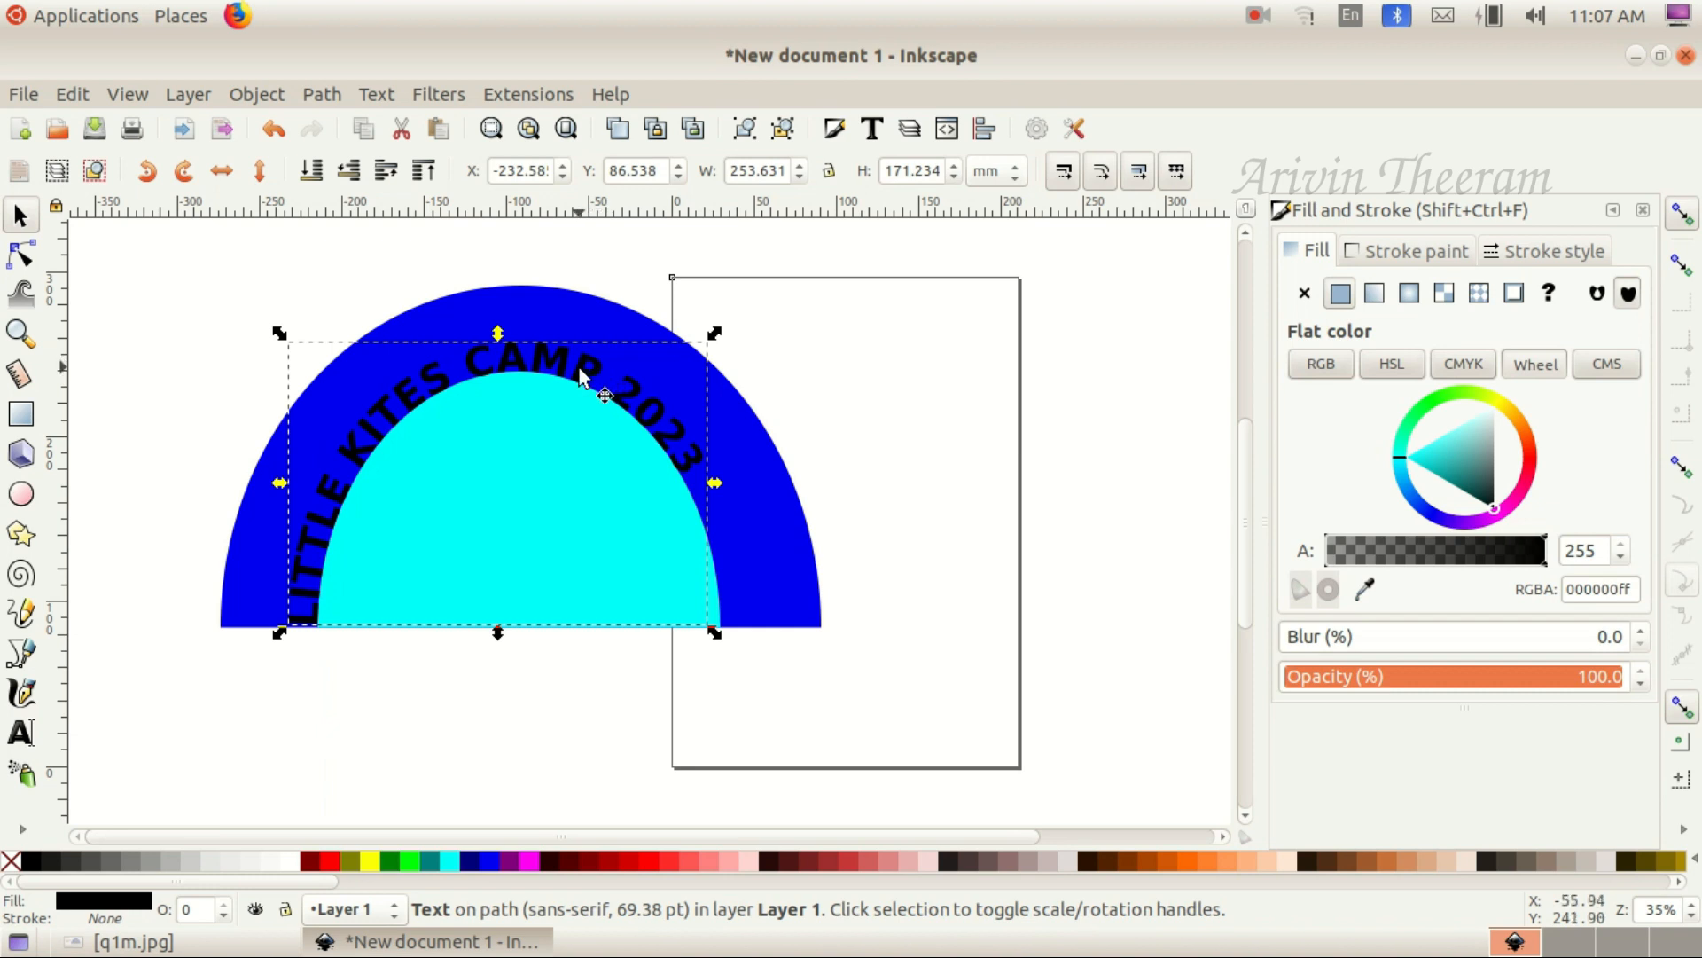
{"action": "left_click", "coordinate": [285, 862]}
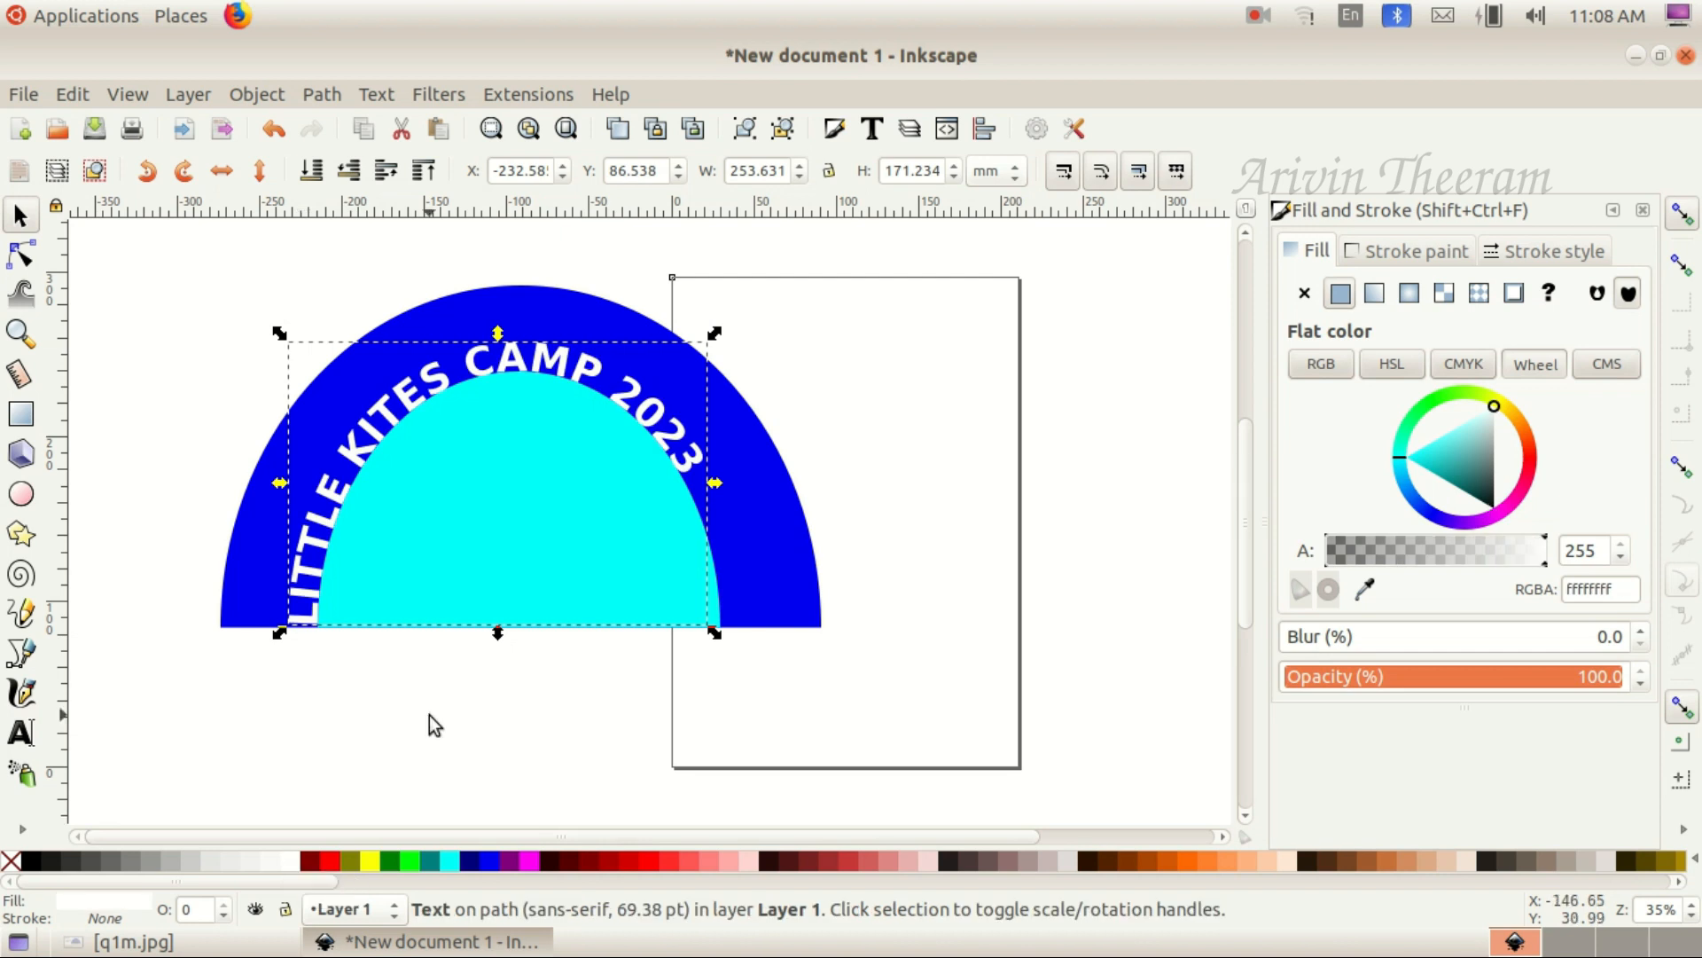
Shrink the cyan half-ellipse to about 195 by 120 mm, centred on the blue half-ellipse's base, and fill it with white
{"action": "left_click", "coordinate": [853, 383]}
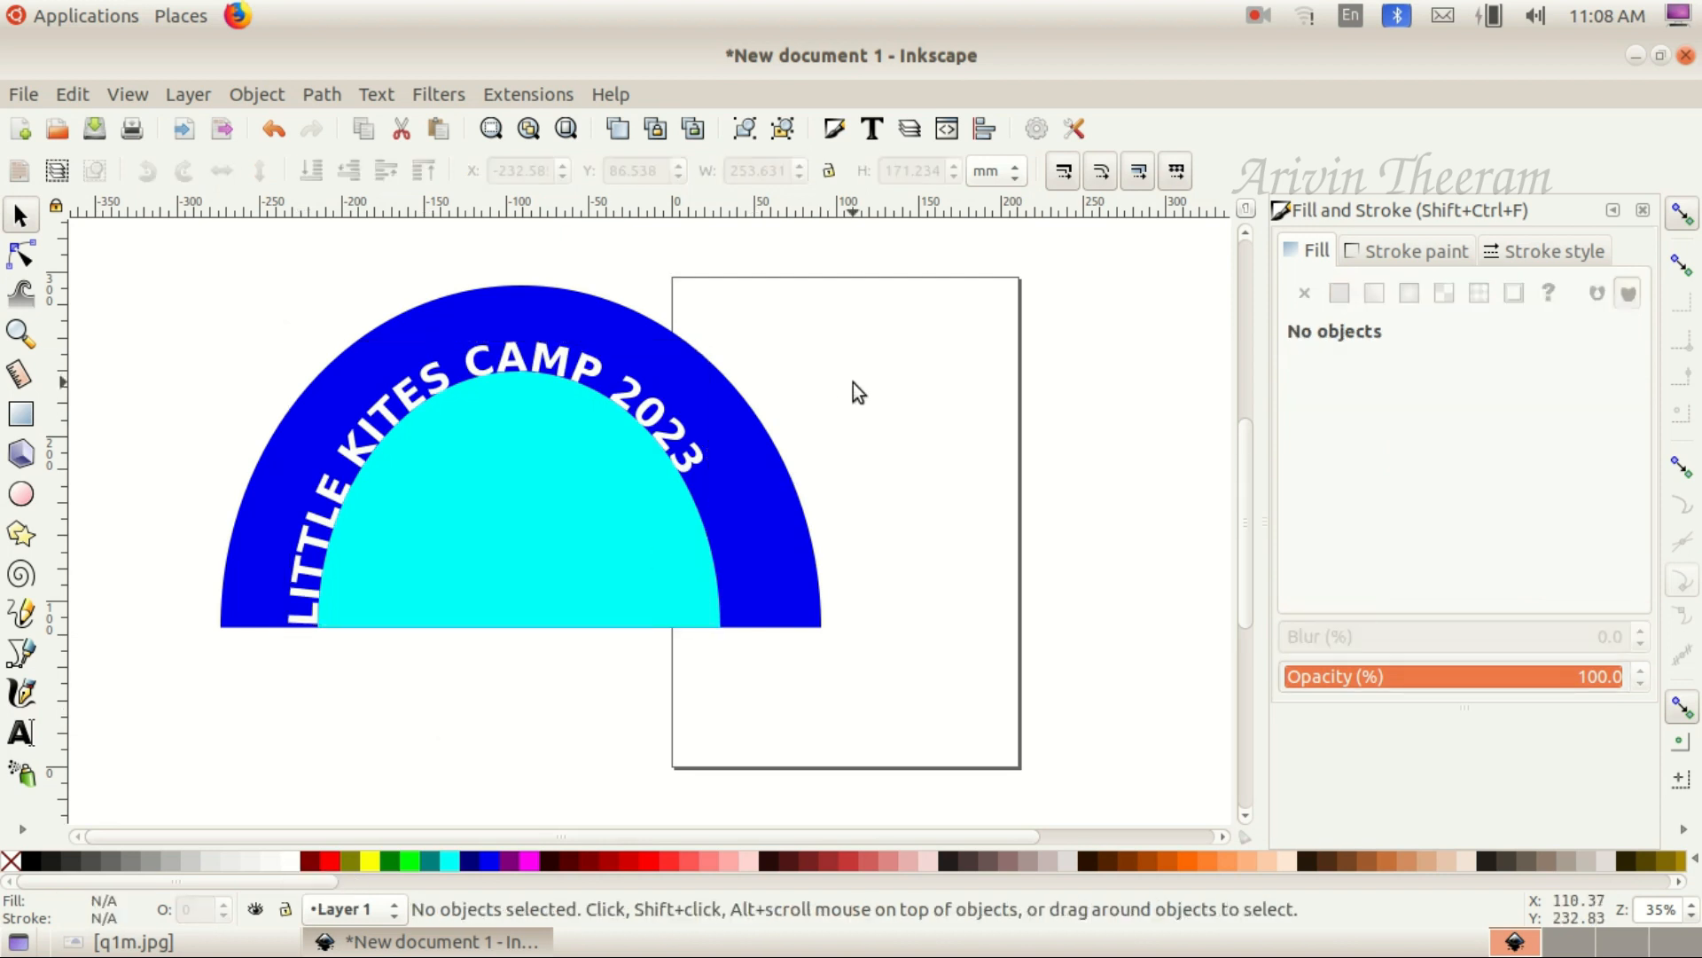
{"action": "left_click", "coordinate": [579, 498]}
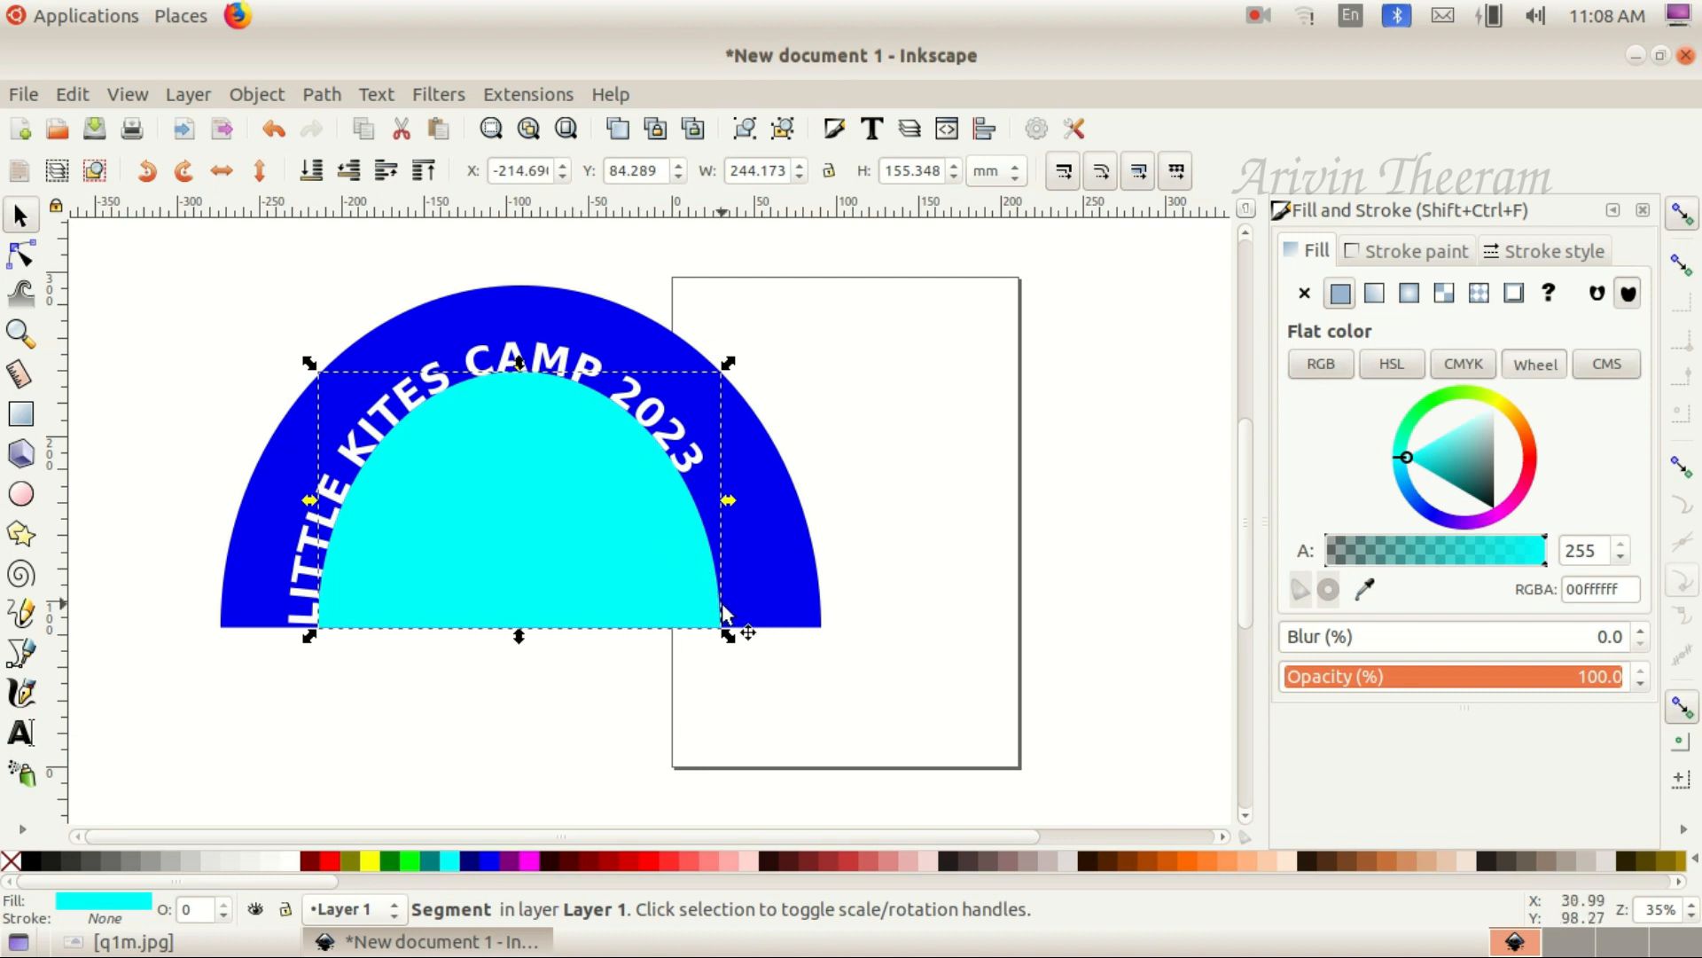
{"action": "left_click_drag", "start_coordinate": [728, 633], "coordinate": [647, 576]}
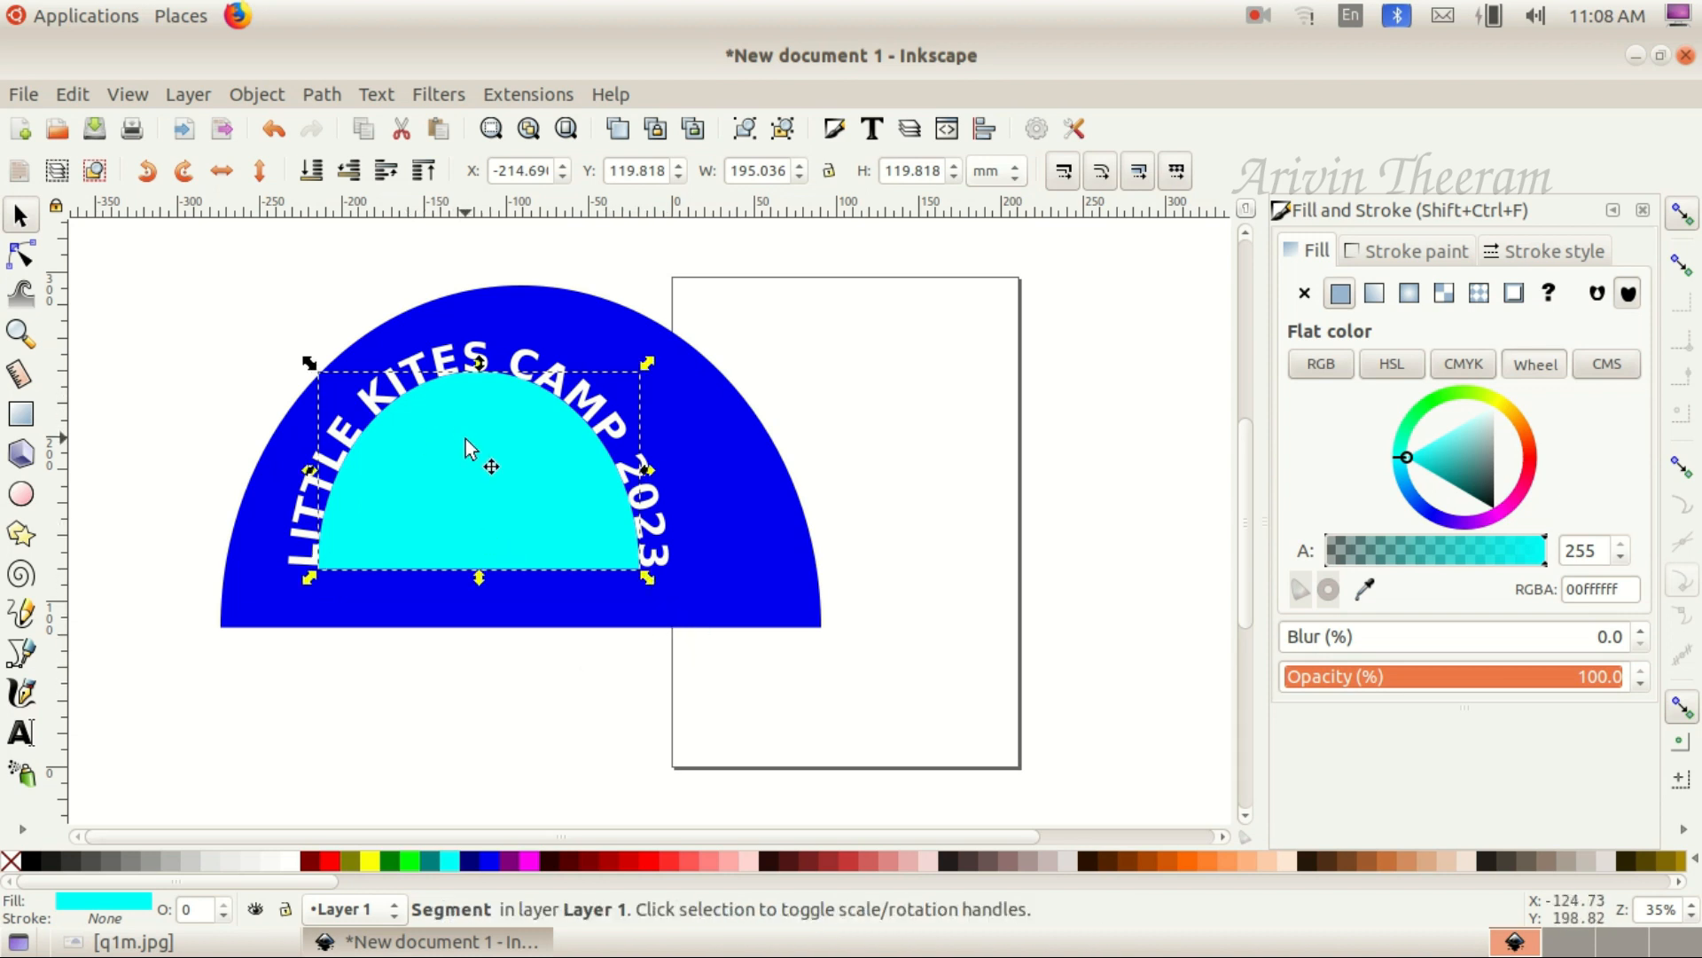
{"action": "left_click_drag", "start_coordinate": [465, 439], "coordinate": [509, 466]}
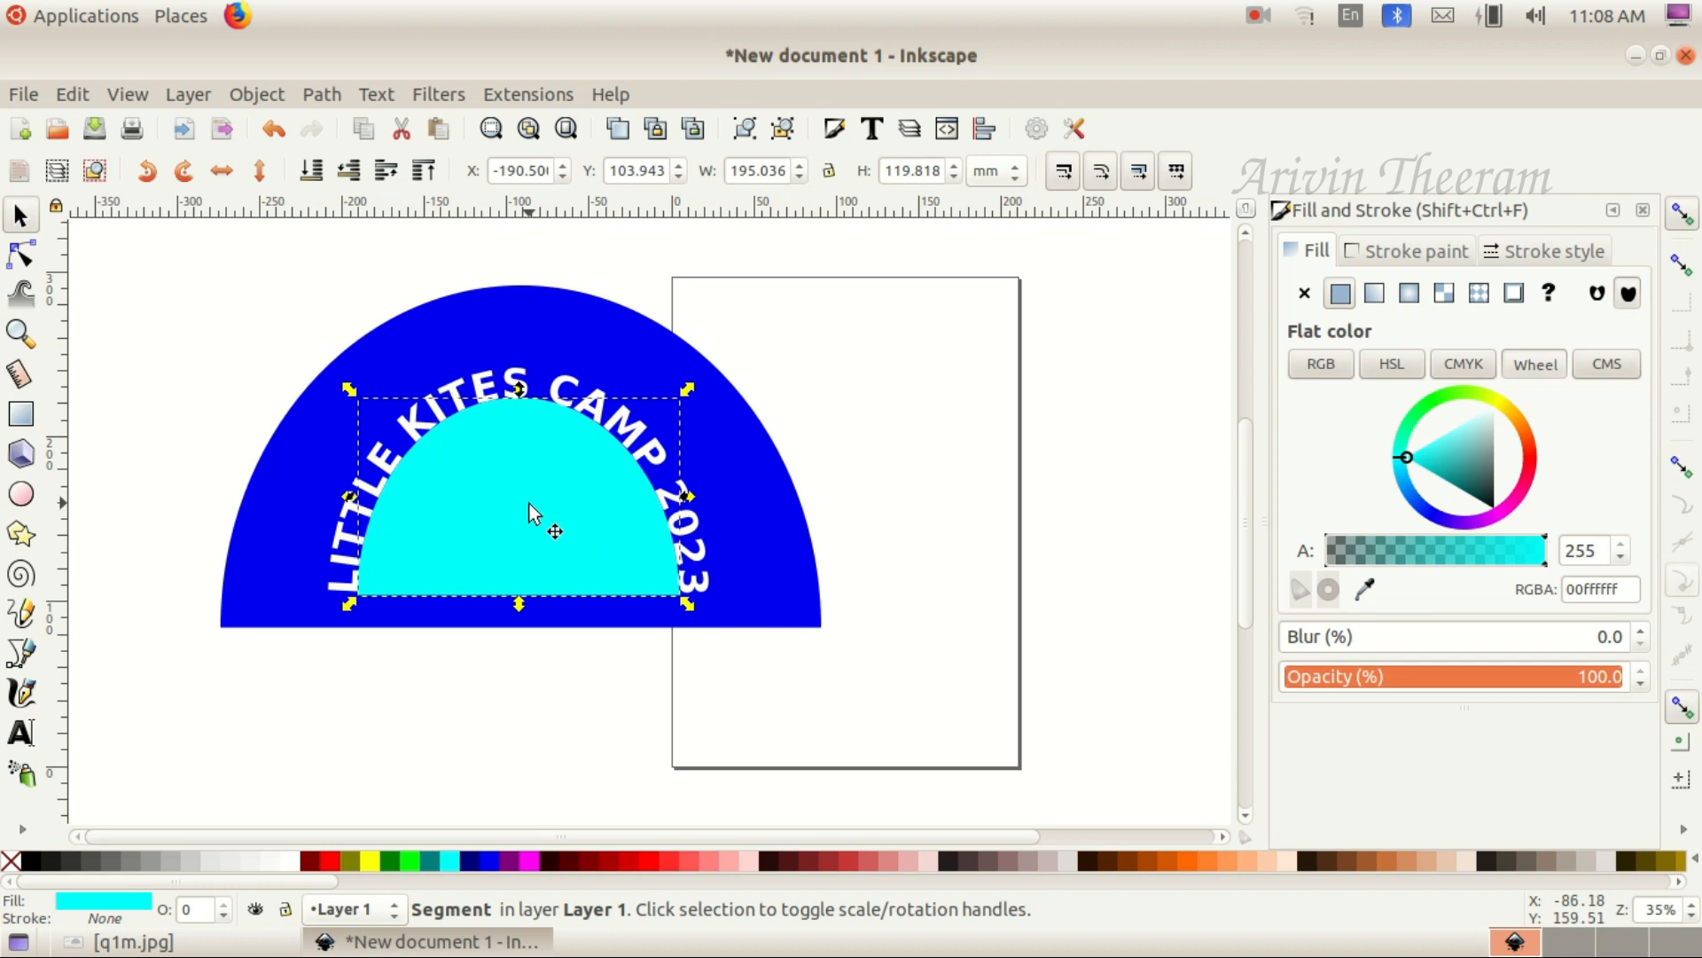
{"action": "left_click_drag", "start_coordinate": [509, 486], "coordinate": [508, 519]}
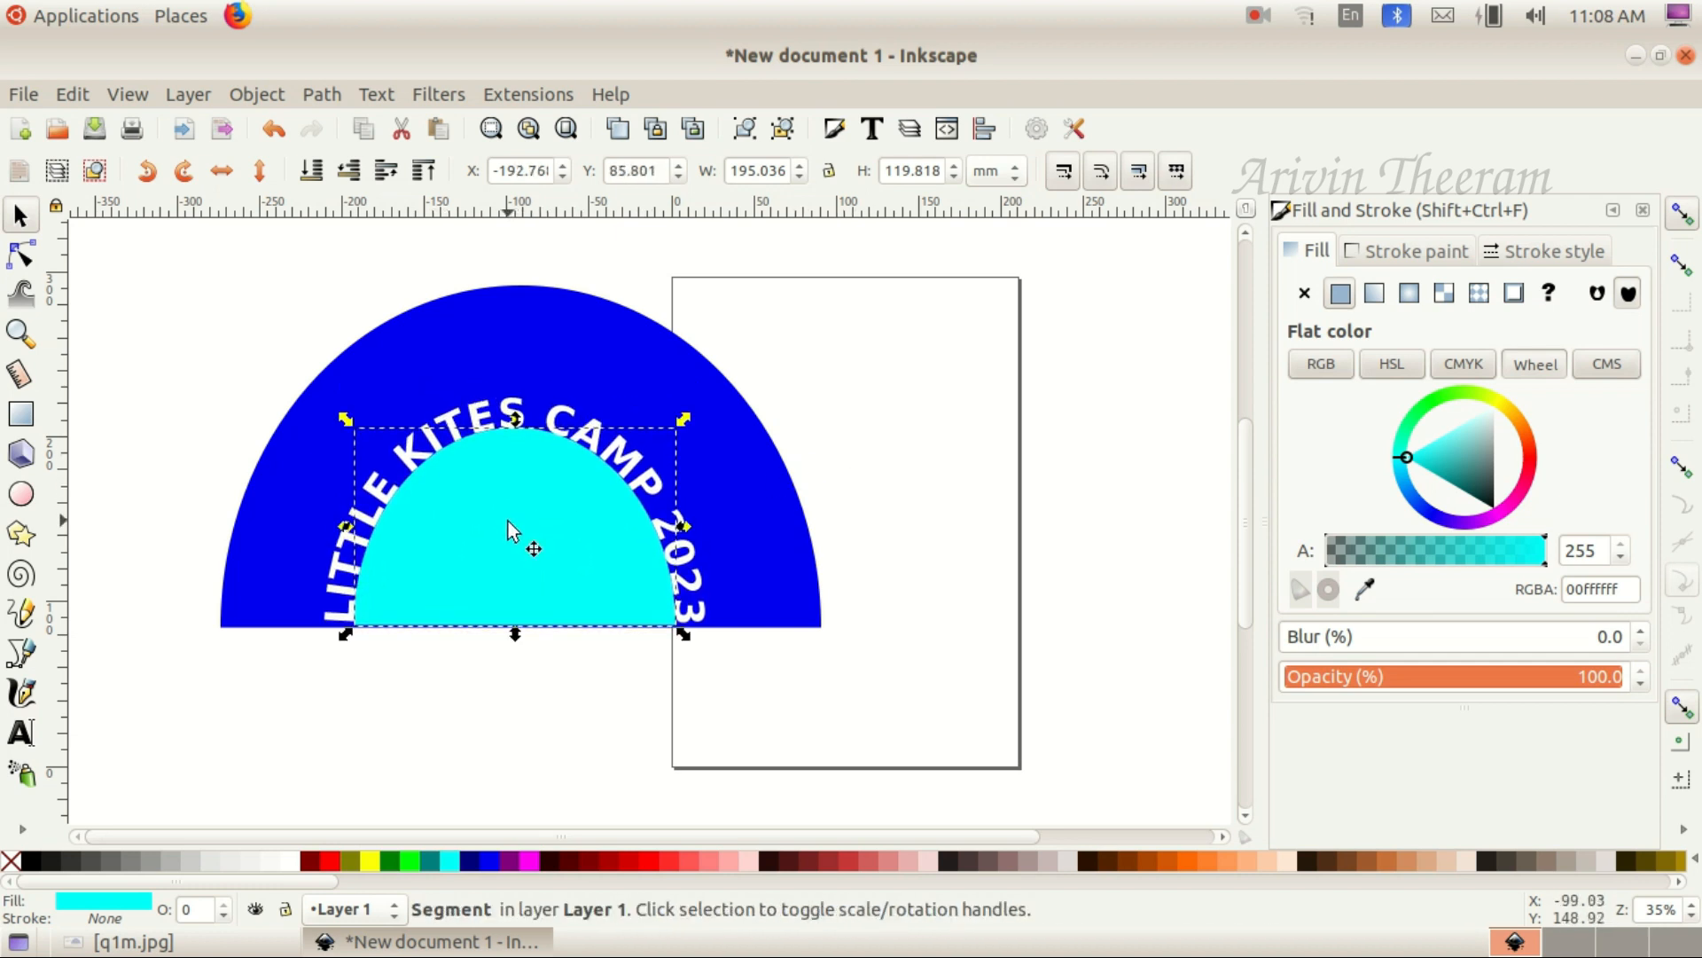
{"action": "left_click", "coordinate": [293, 862]}
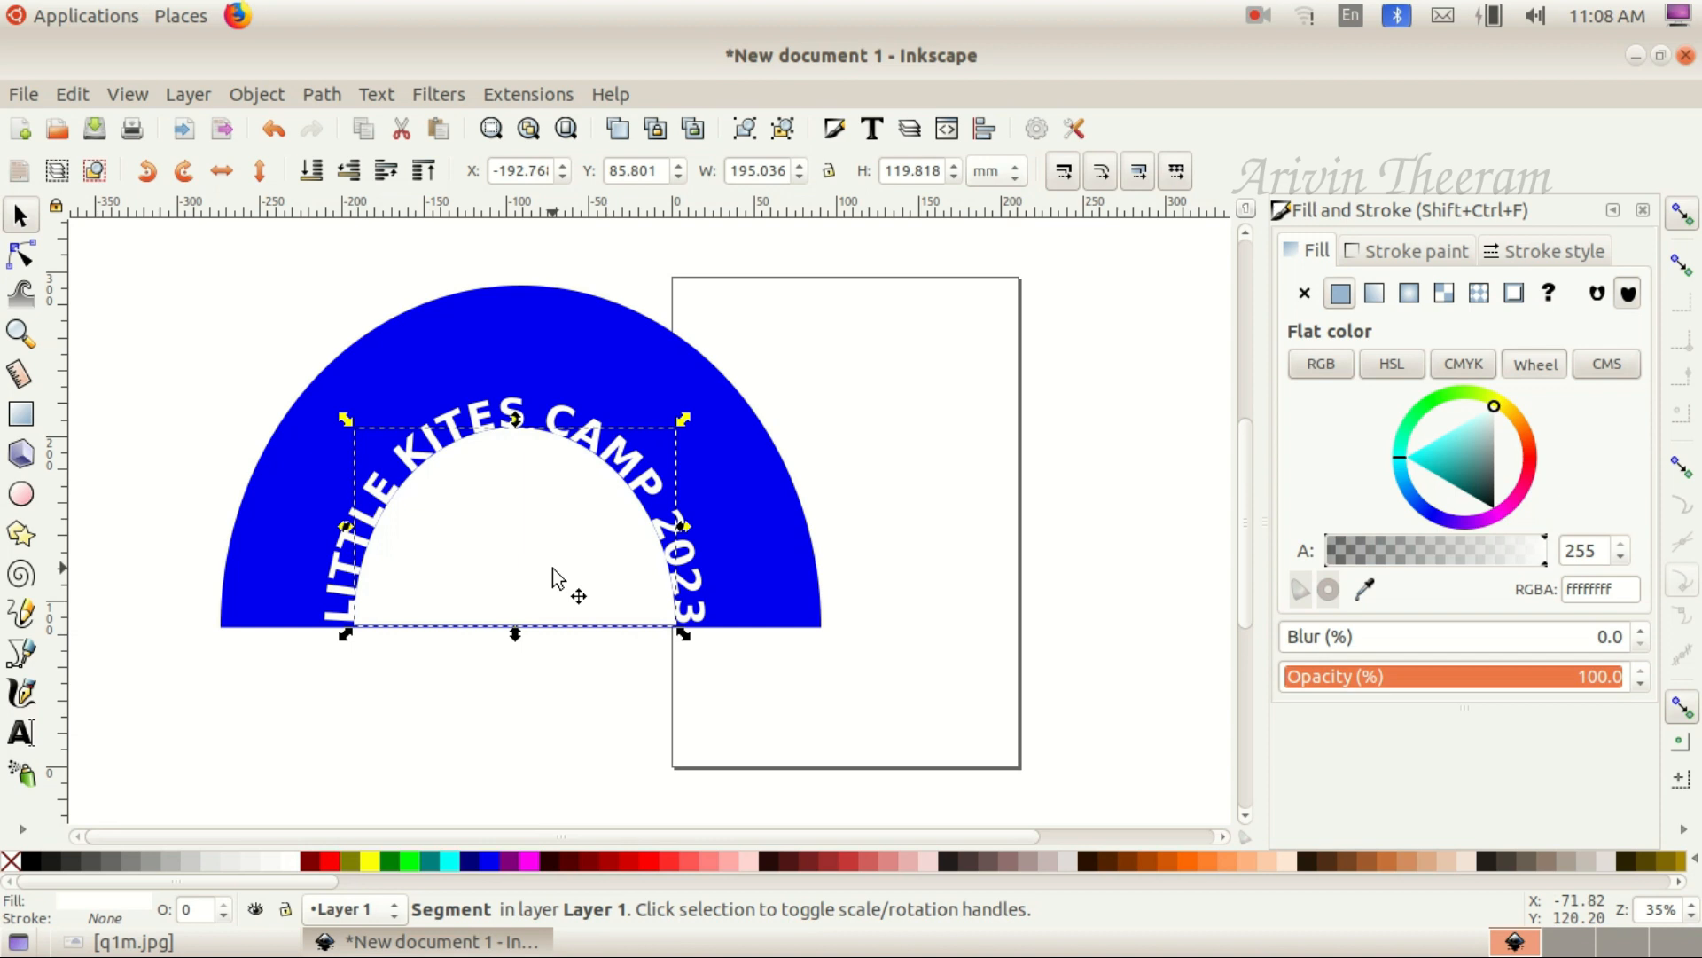
Shrink the blue half-ellipse to about 280 by 159 mm so it forms a band around the curved text
{"action": "left_click", "coordinate": [745, 470]}
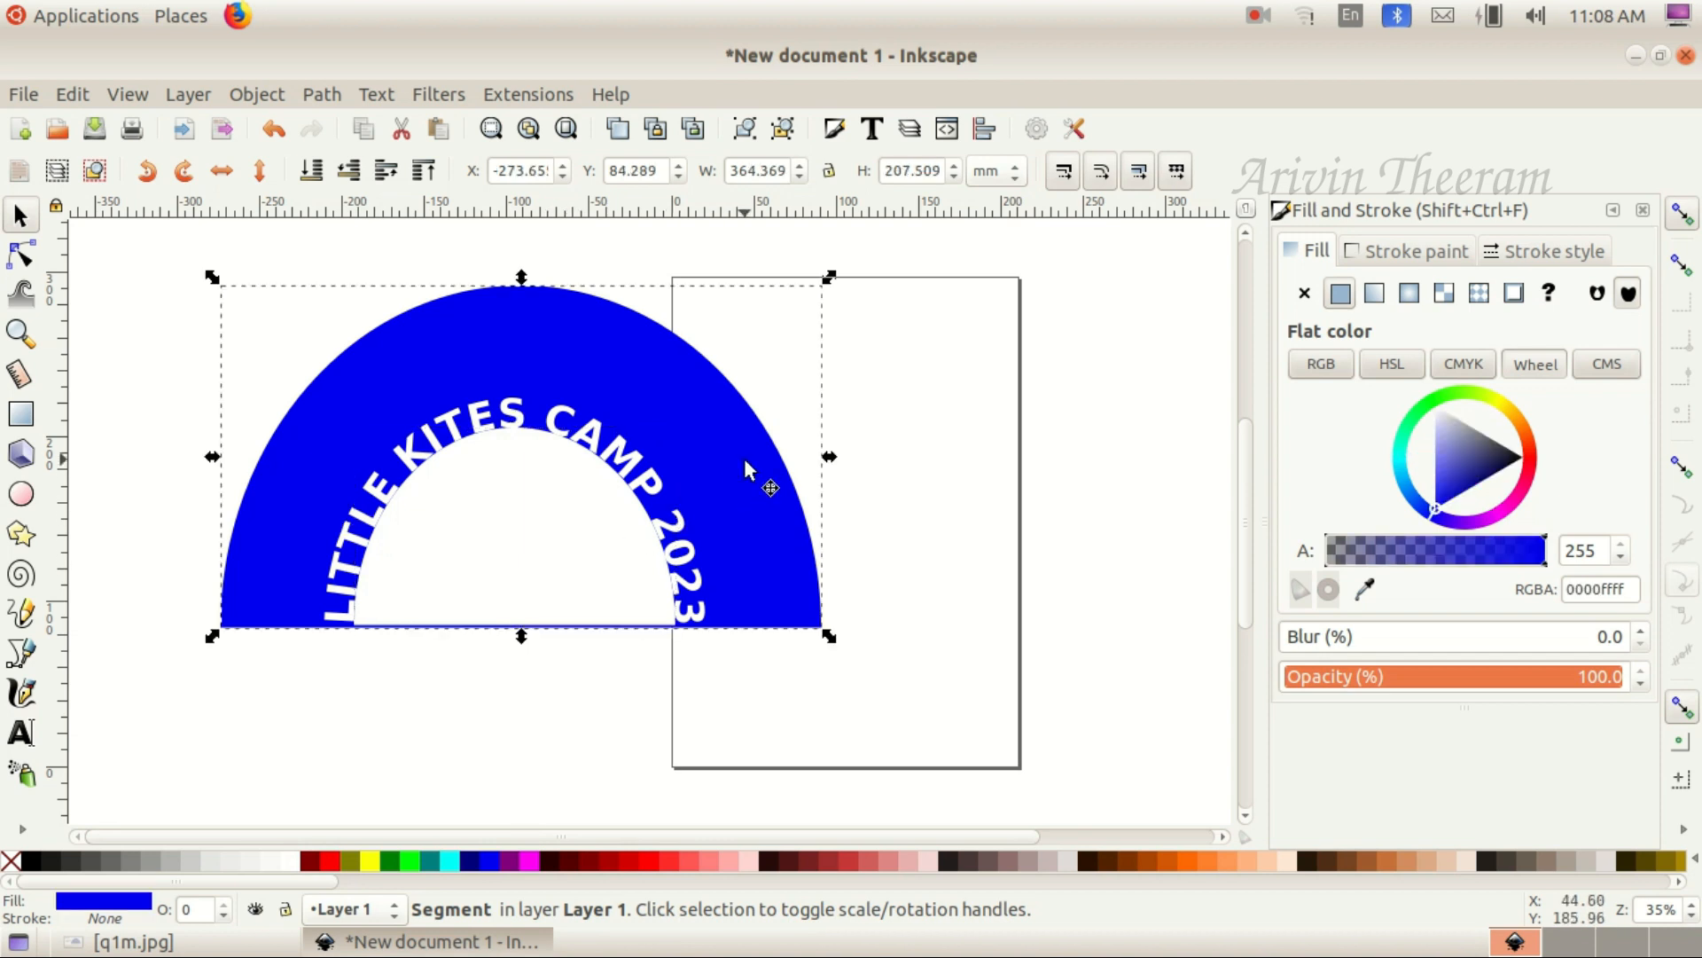
{"action": "left_click_drag", "start_coordinate": [827, 458], "coordinate": [745, 469]}
{"action": "left_click_drag", "start_coordinate": [481, 277], "coordinate": [481, 357]}
{"action": "left_click_drag", "start_coordinate": [253, 498], "coordinate": [273, 498]}
{"action": "left_click", "coordinate": [941, 450]}
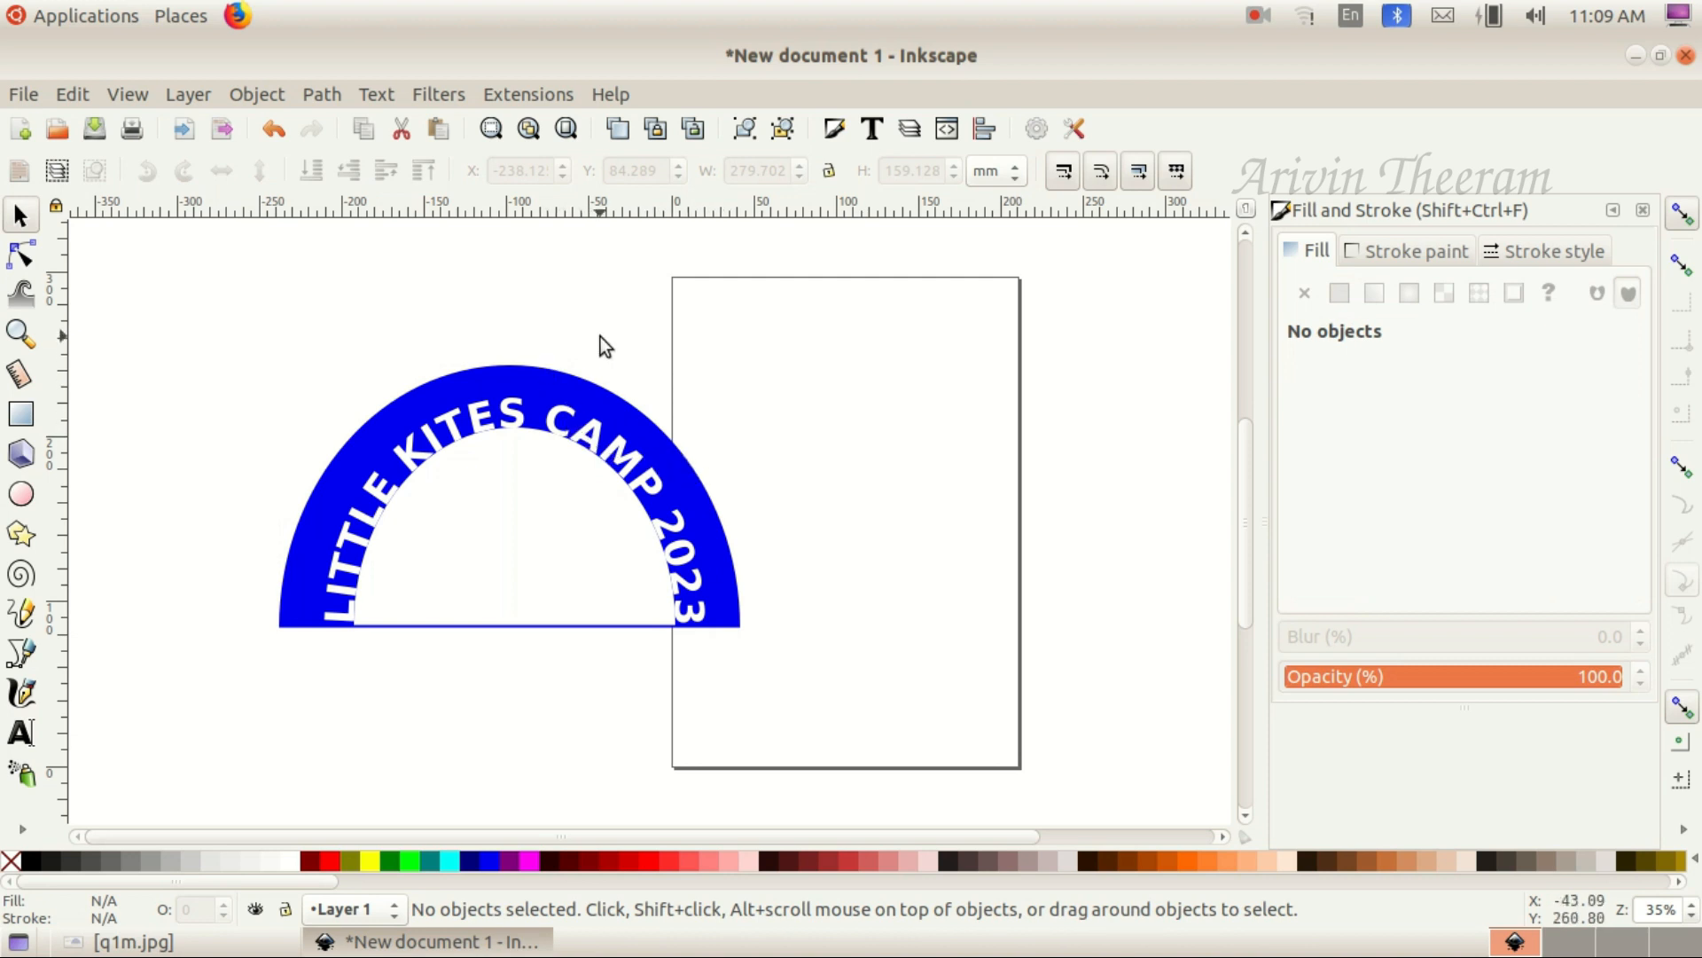
Compare the arch with the q1m.jpg reference and stretch the curved text to about 251 by 175 mm within the blue band
{"action": "left_click", "coordinate": [124, 942]}
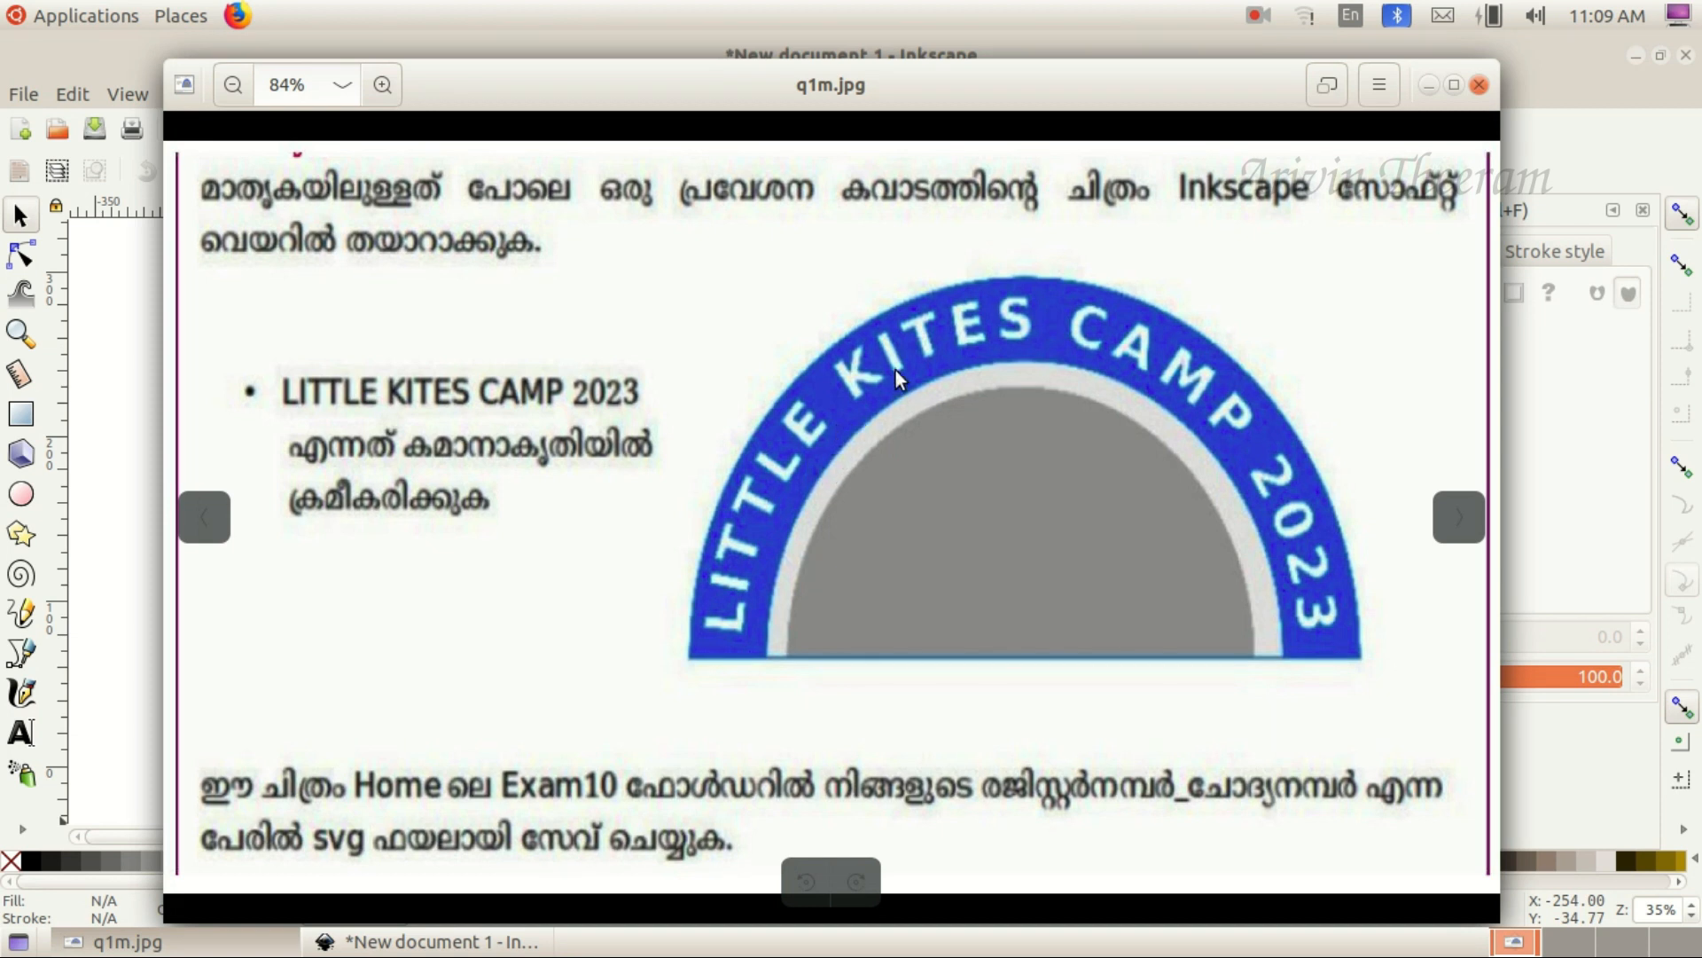
{"action": "left_click", "coordinate": [125, 941]}
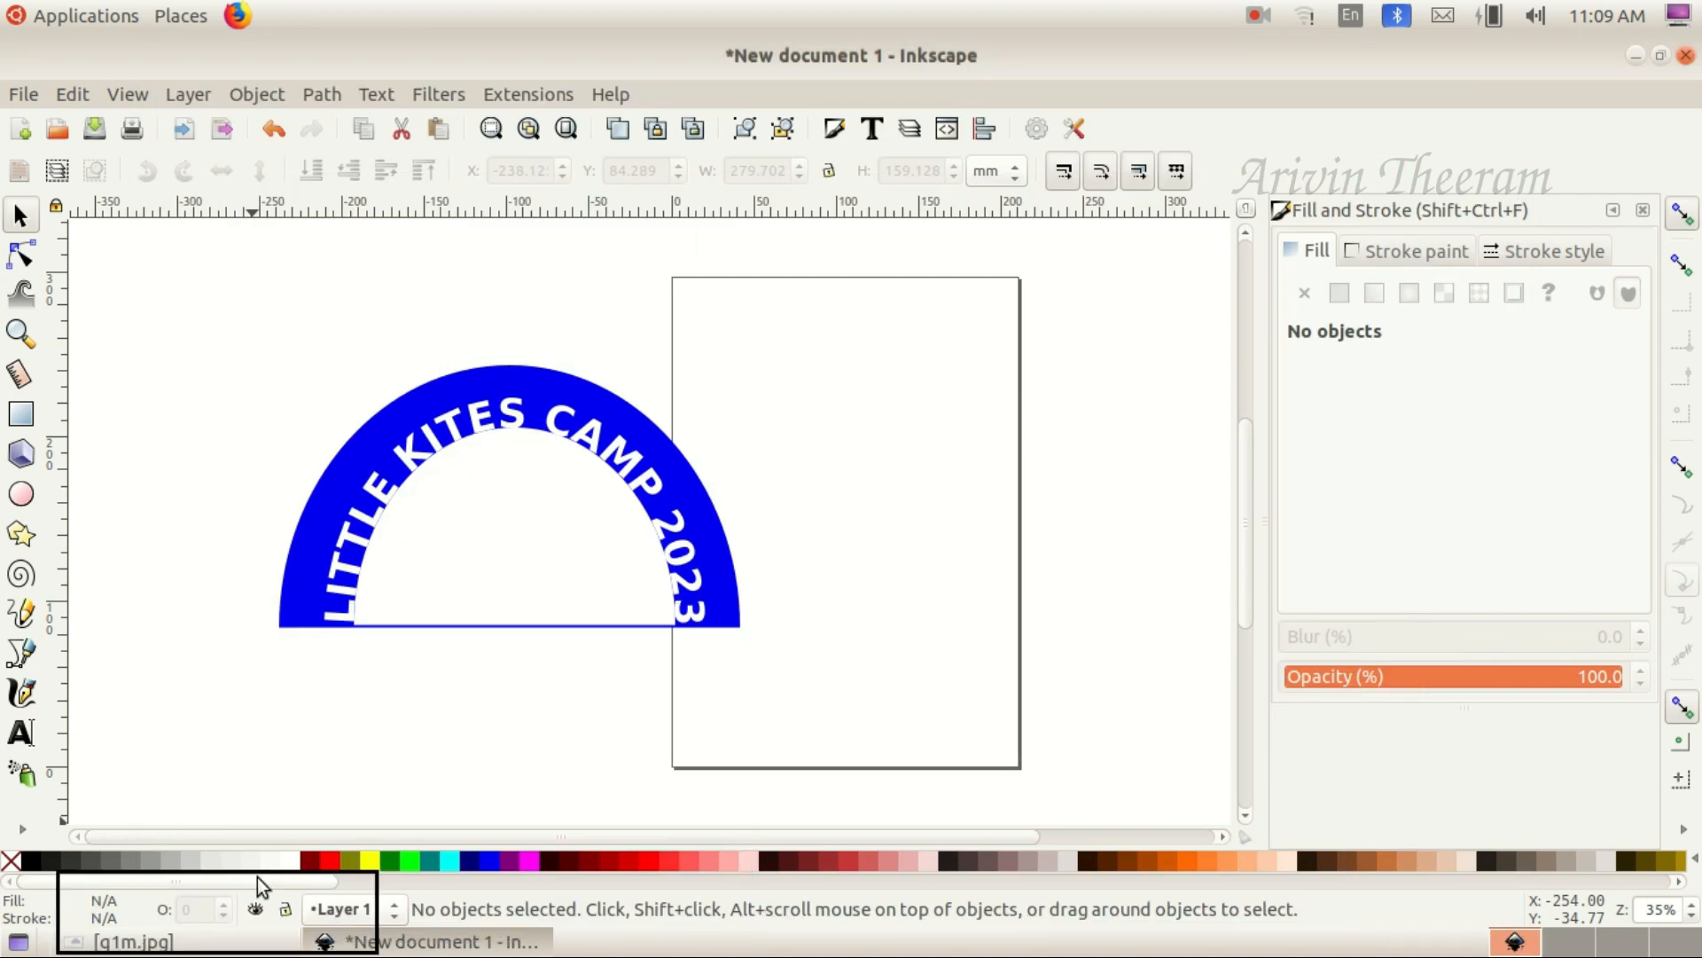
{"action": "left_click", "coordinate": [508, 410]}
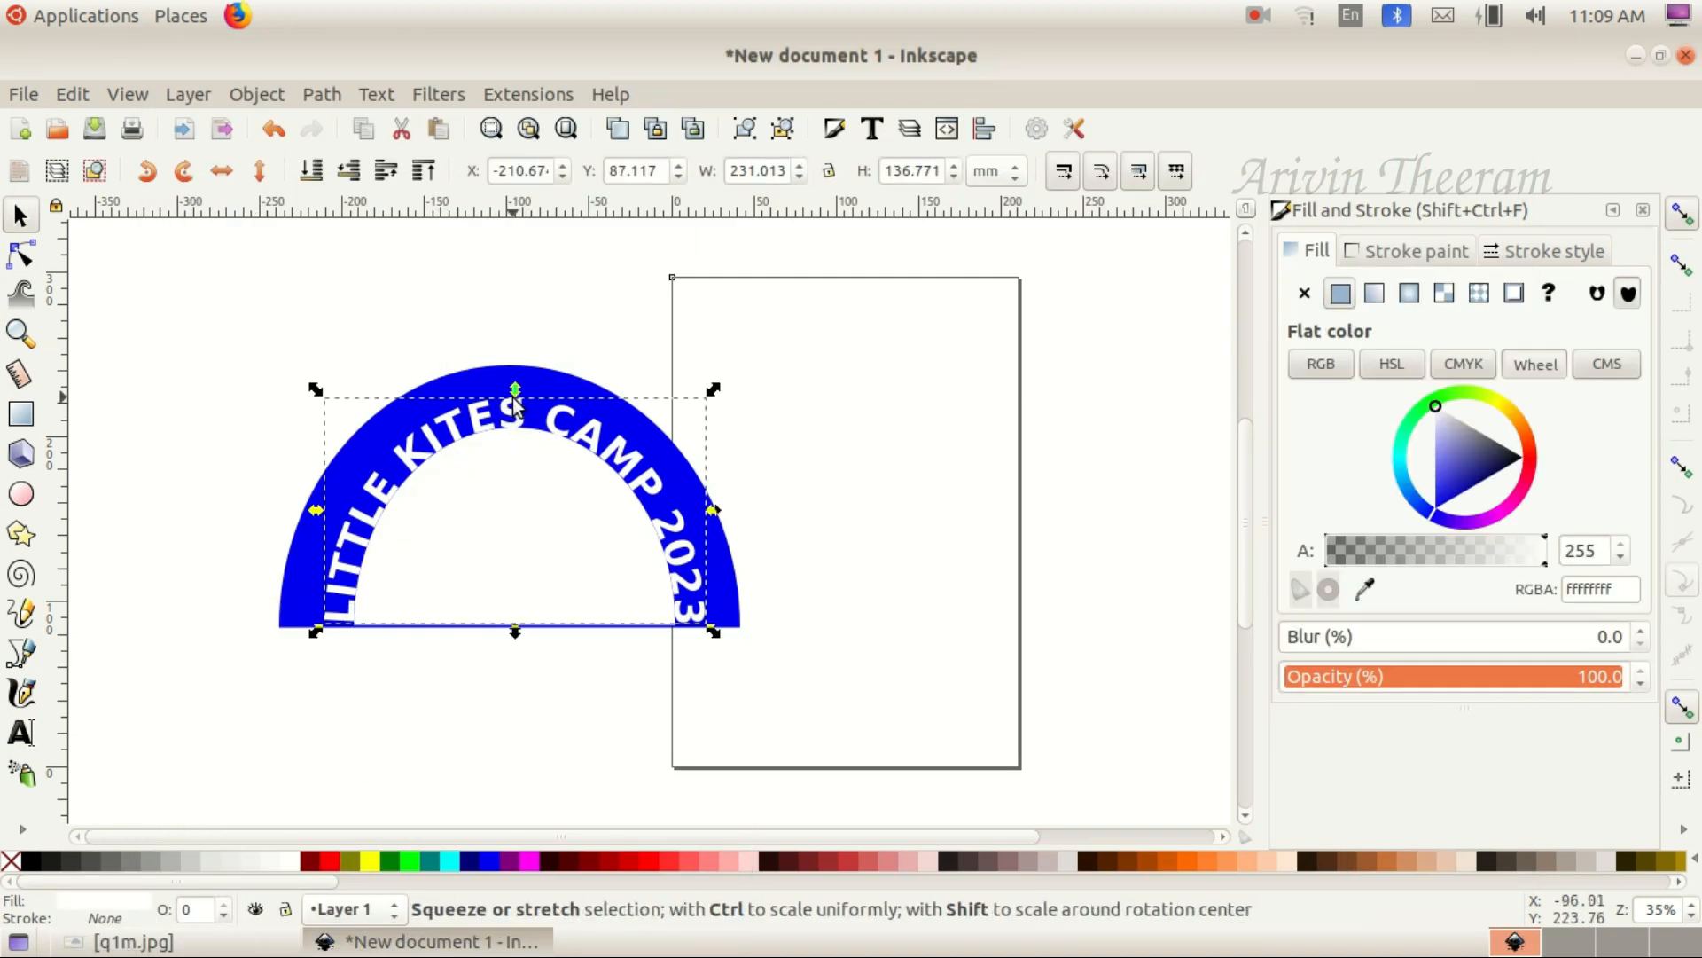
{"action": "left_click_drag", "start_coordinate": [515, 390], "coordinate": [521, 368]}
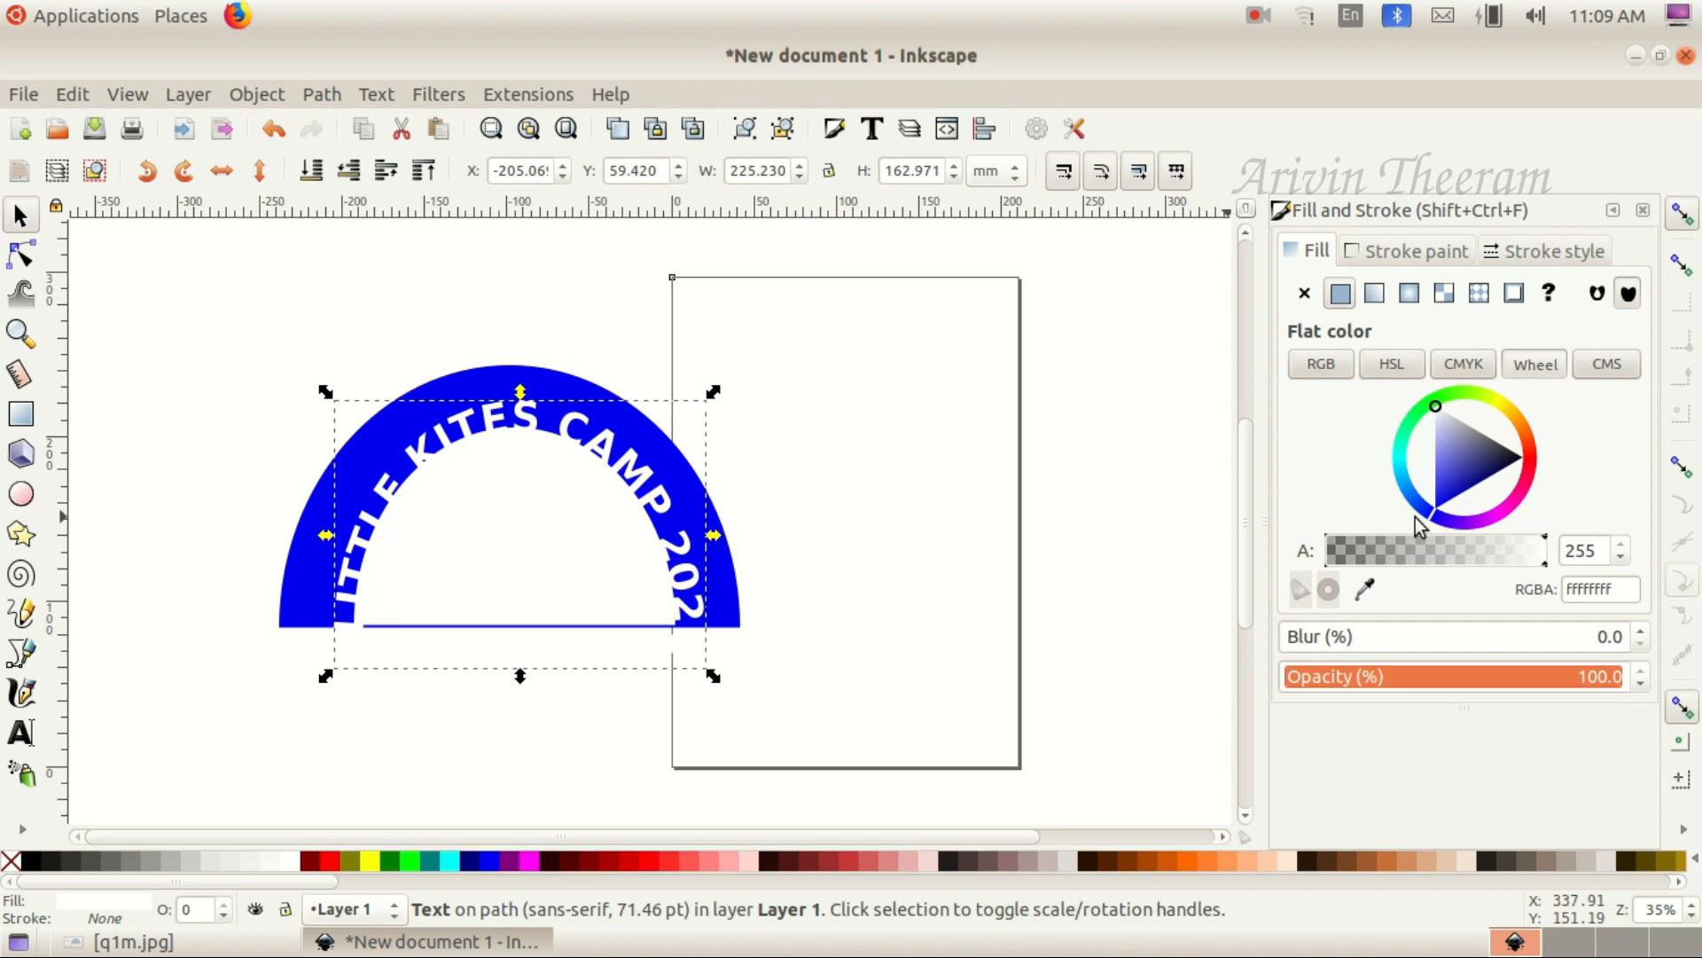
{"action": "left_click", "coordinate": [1684, 466]}
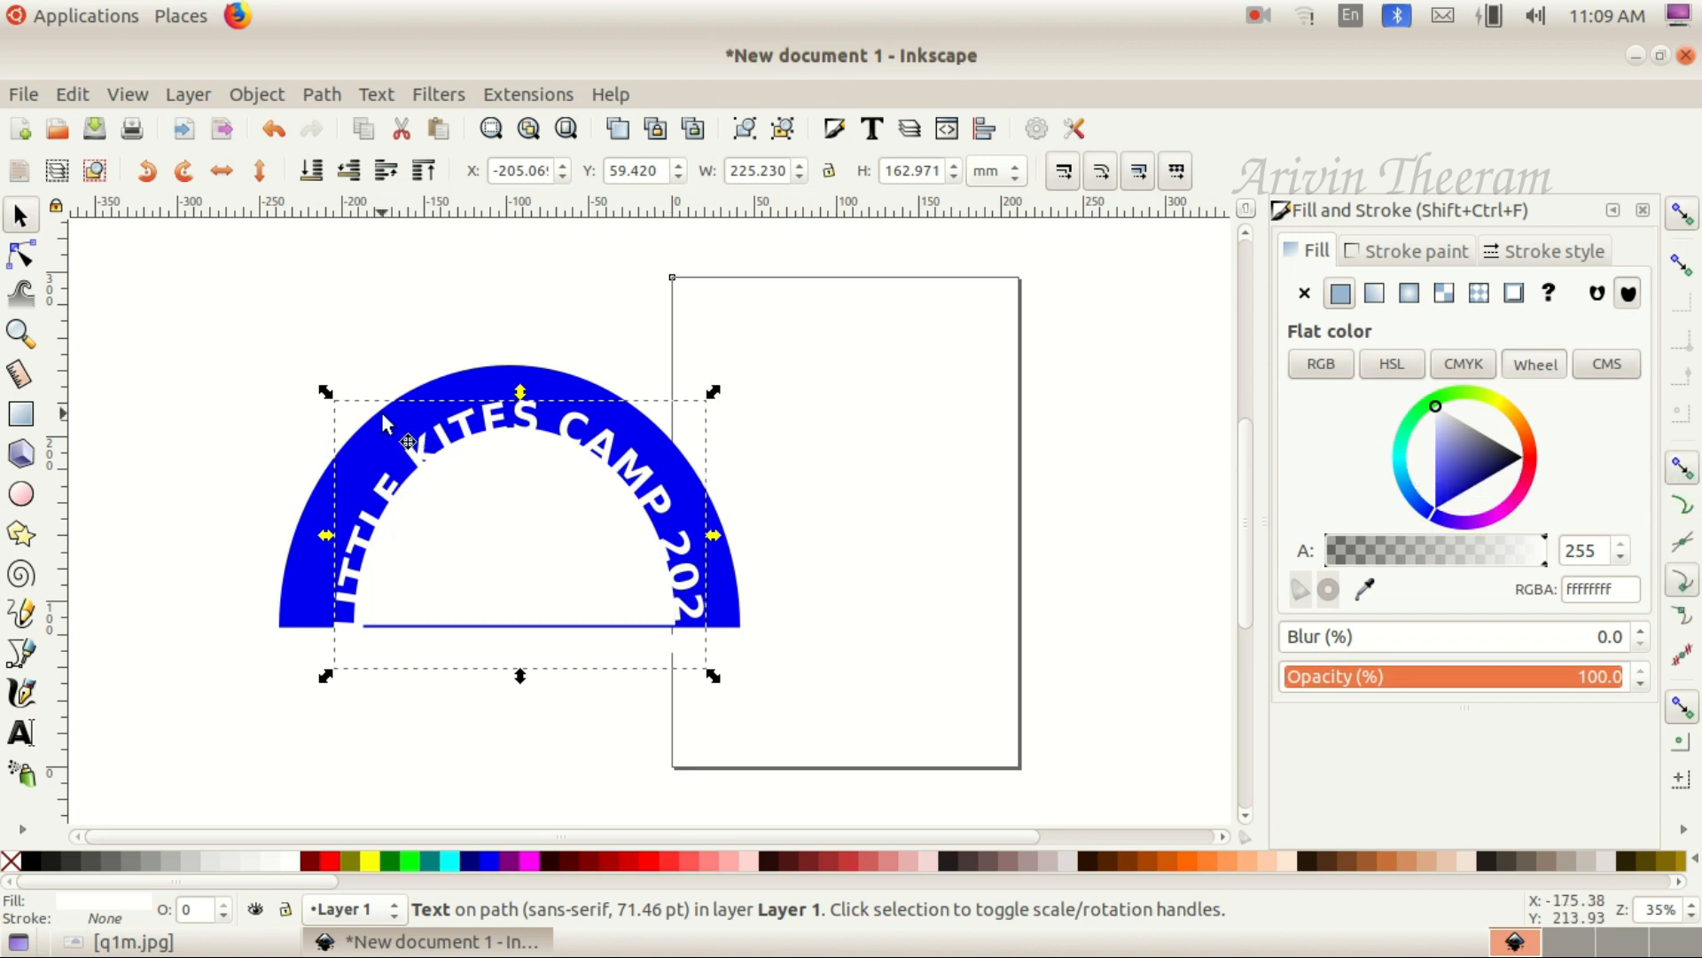
{"action": "left_click_drag", "start_coordinate": [520, 396], "coordinate": [508, 369]}
{"action": "left_click_drag", "start_coordinate": [325, 525], "coordinate": [298, 519]}
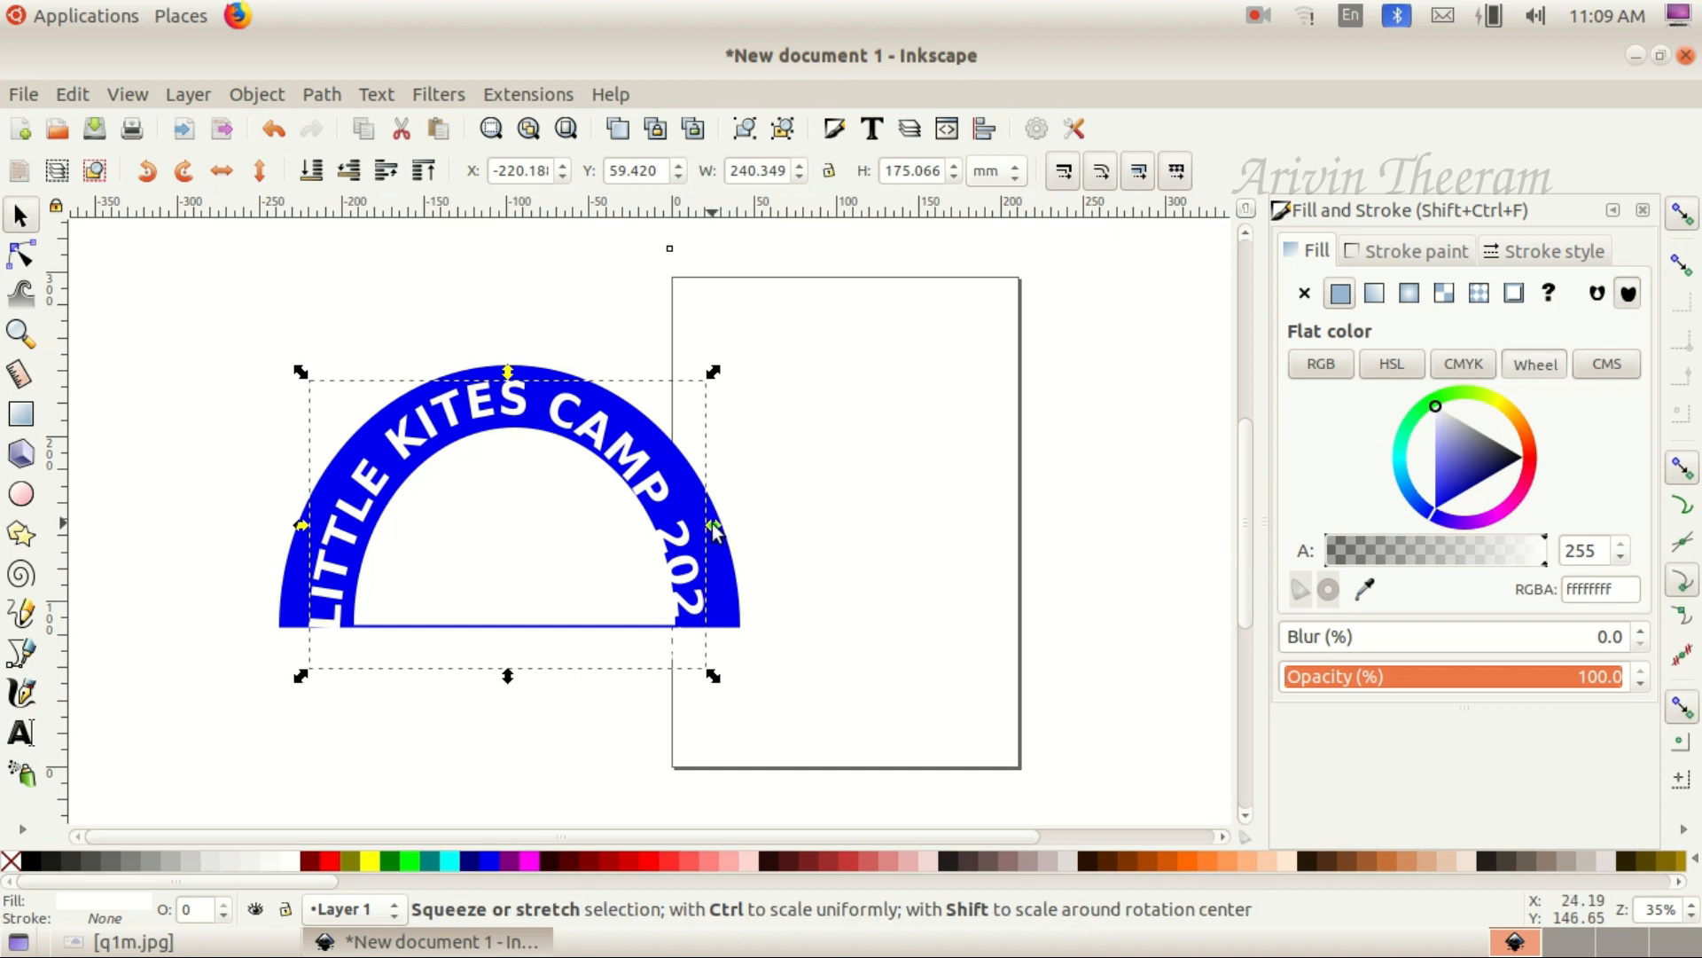
{"action": "left_click_drag", "start_coordinate": [715, 525], "coordinate": [728, 520]}
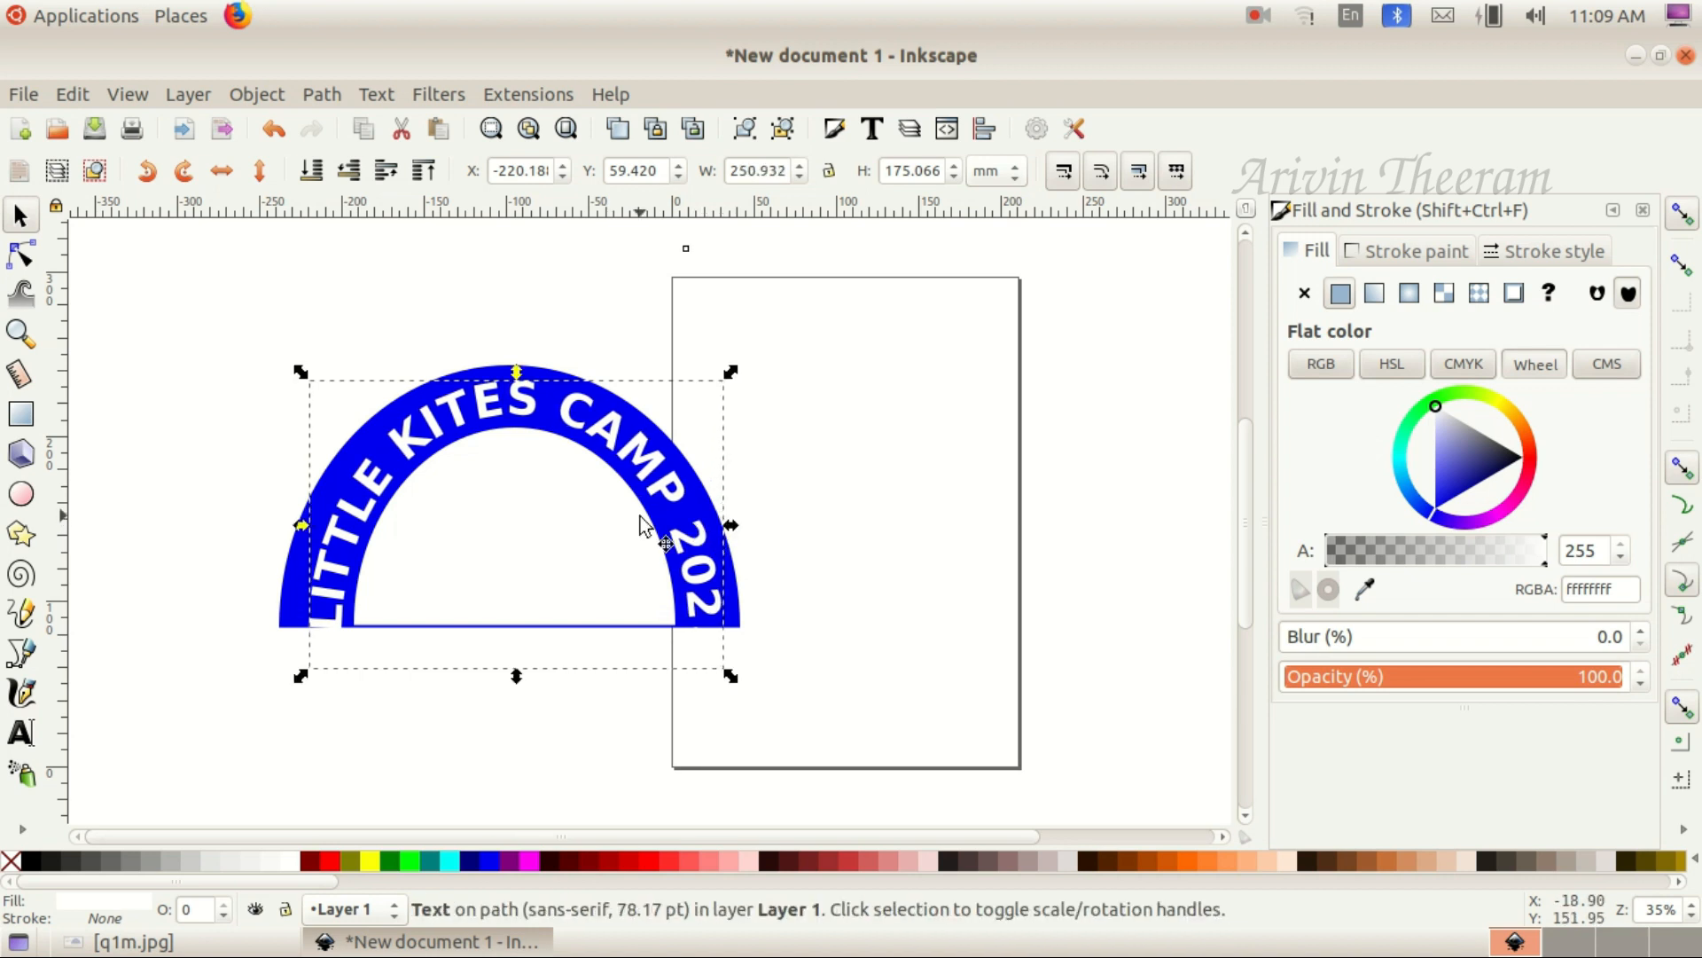
Stretch the white half-ellipse downward to a height of about 133 mm, keeping its width
{"action": "left_click", "coordinate": [845, 575]}
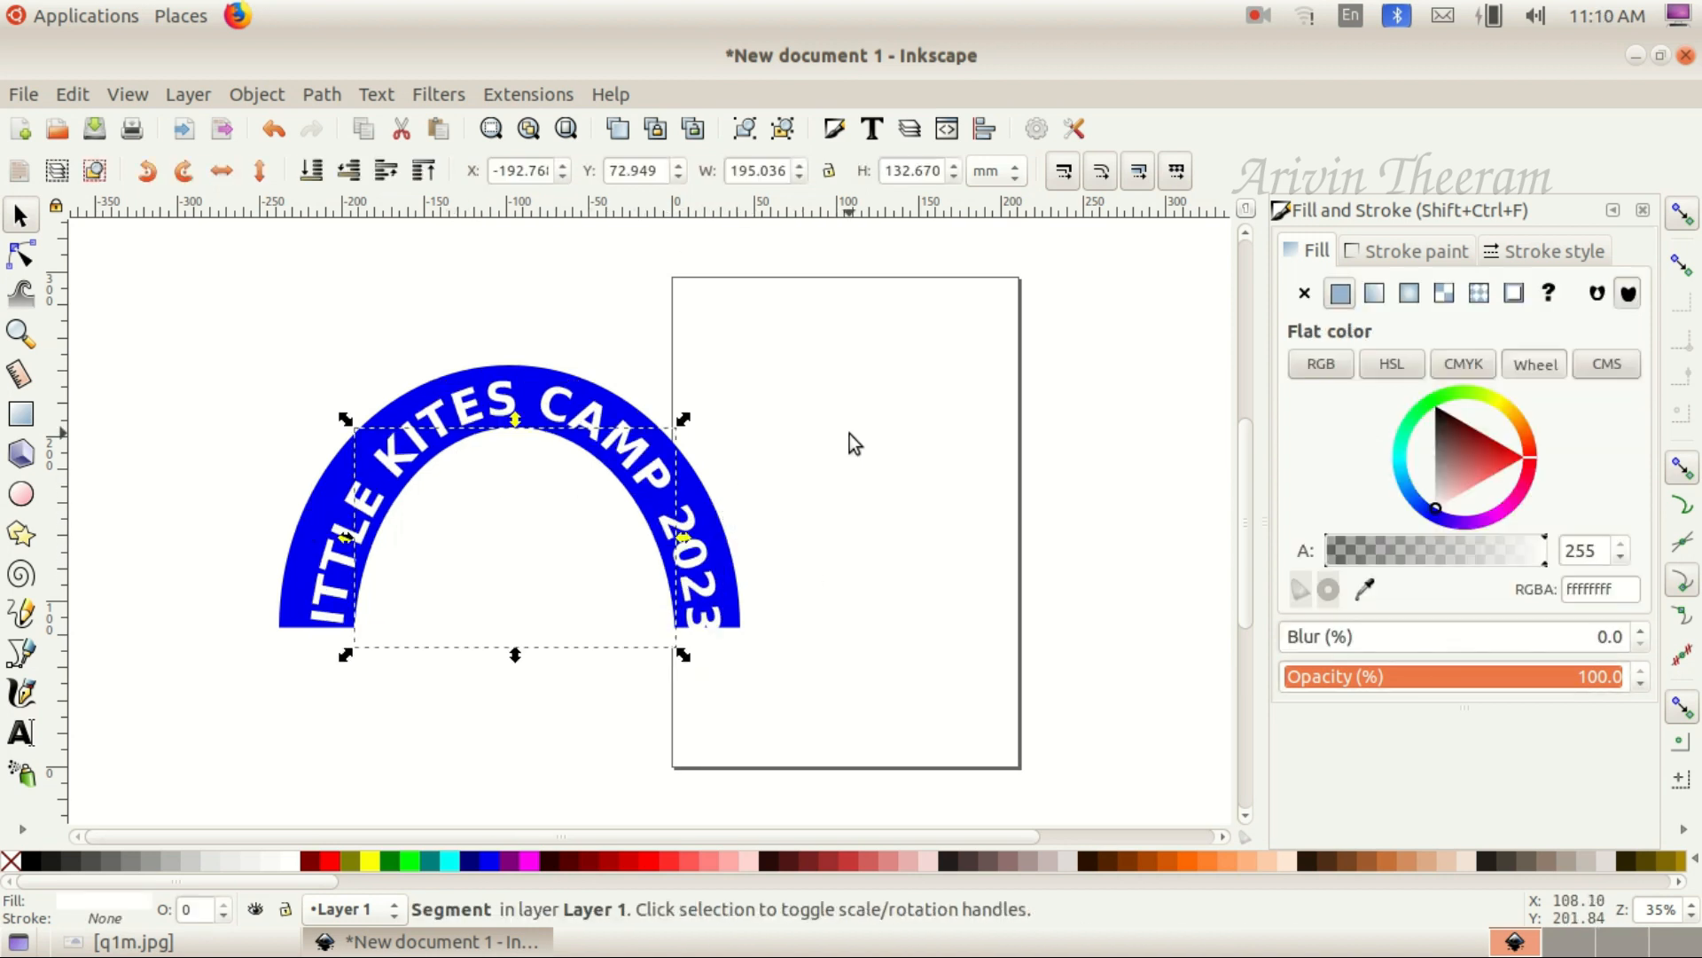
{"action": "left_click", "coordinate": [769, 456]}
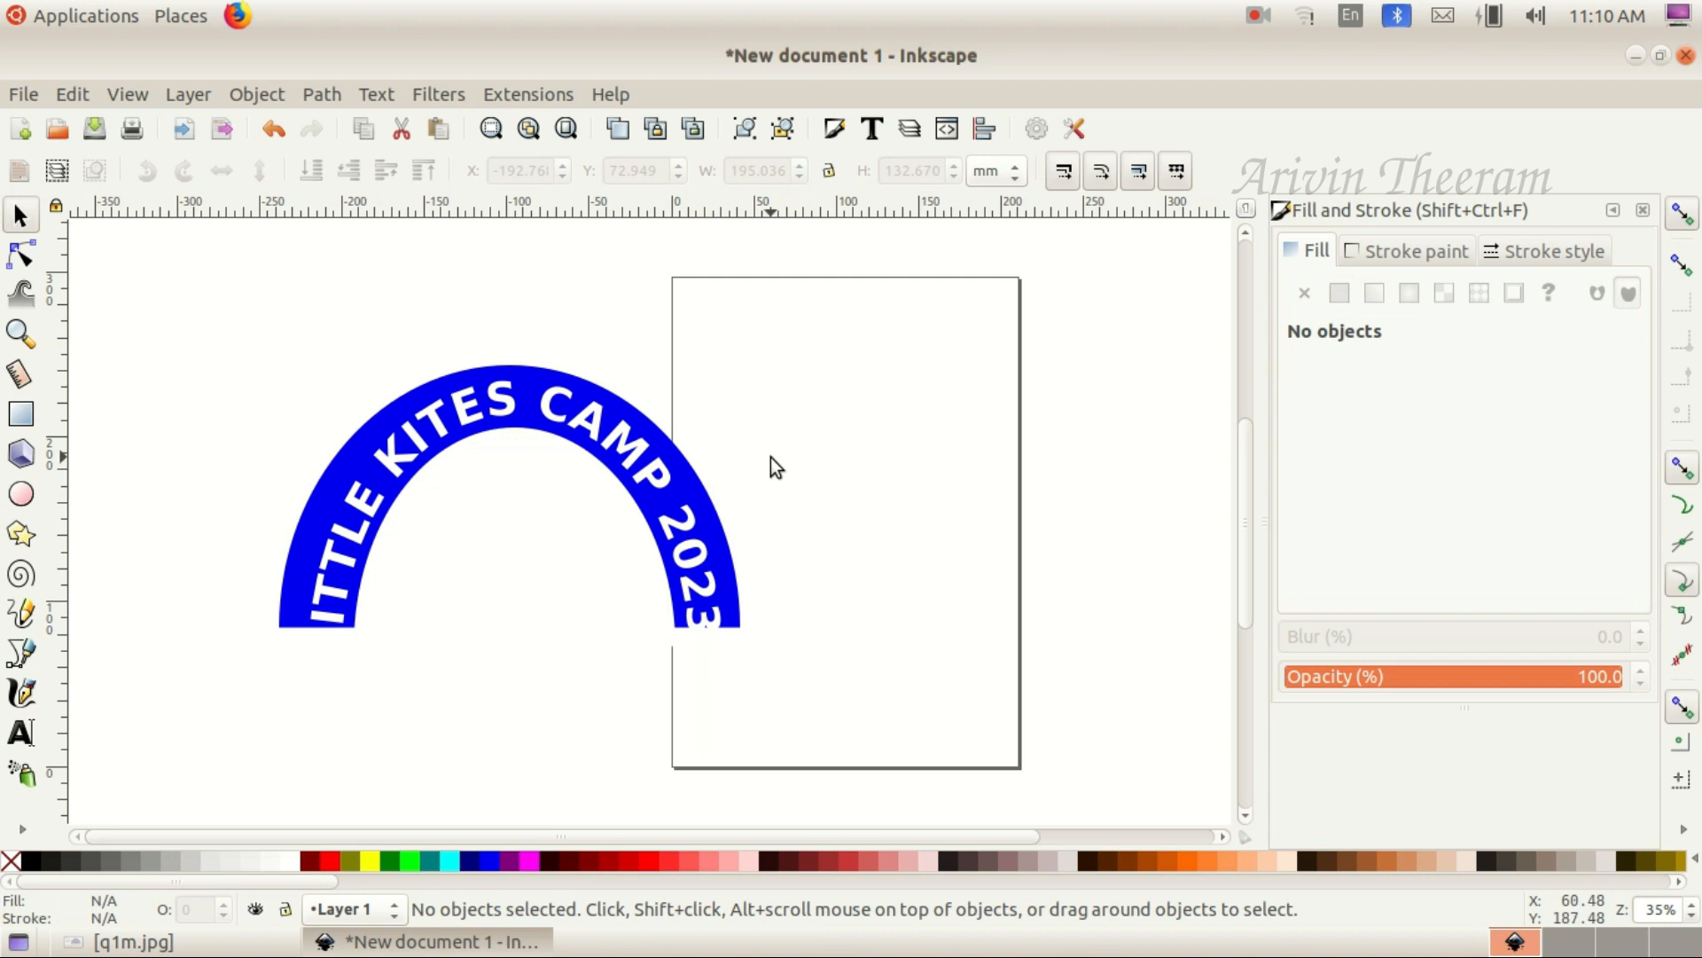
{"action": "left_click", "coordinate": [622, 429]}
{"action": "left_click", "coordinate": [600, 523]}
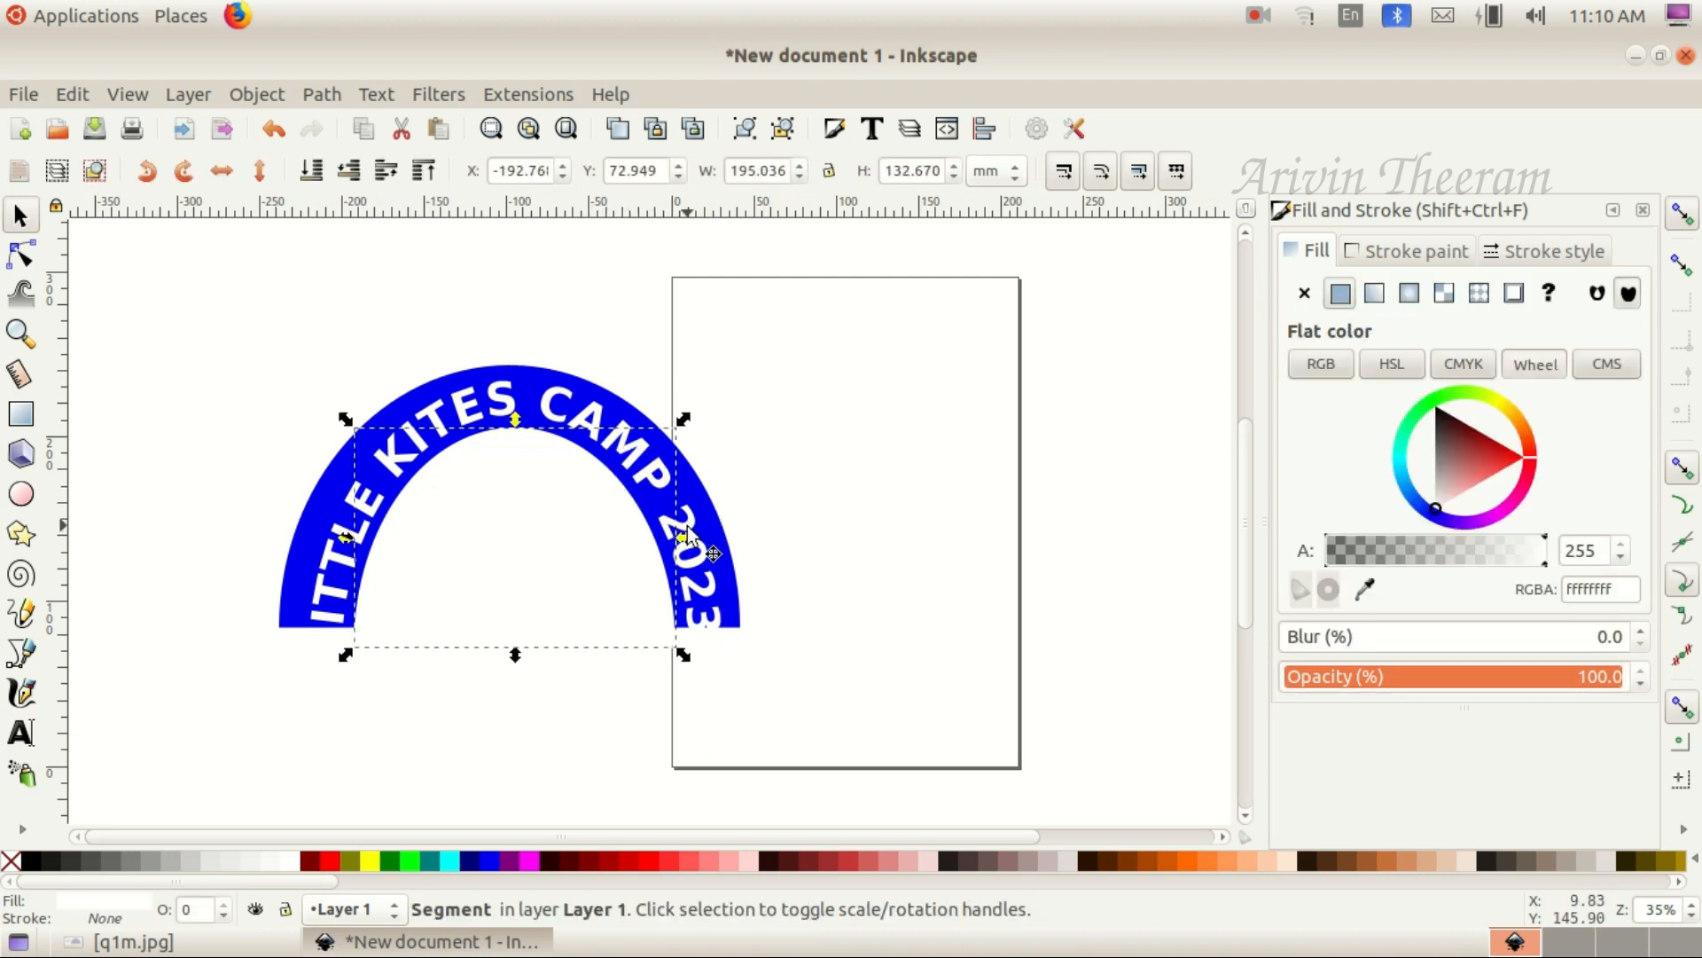
Enlarge the blue half-ellipse to about 305 by 201 mm so it surrounds the whole curved text
{"action": "left_click", "coordinate": [720, 560]}
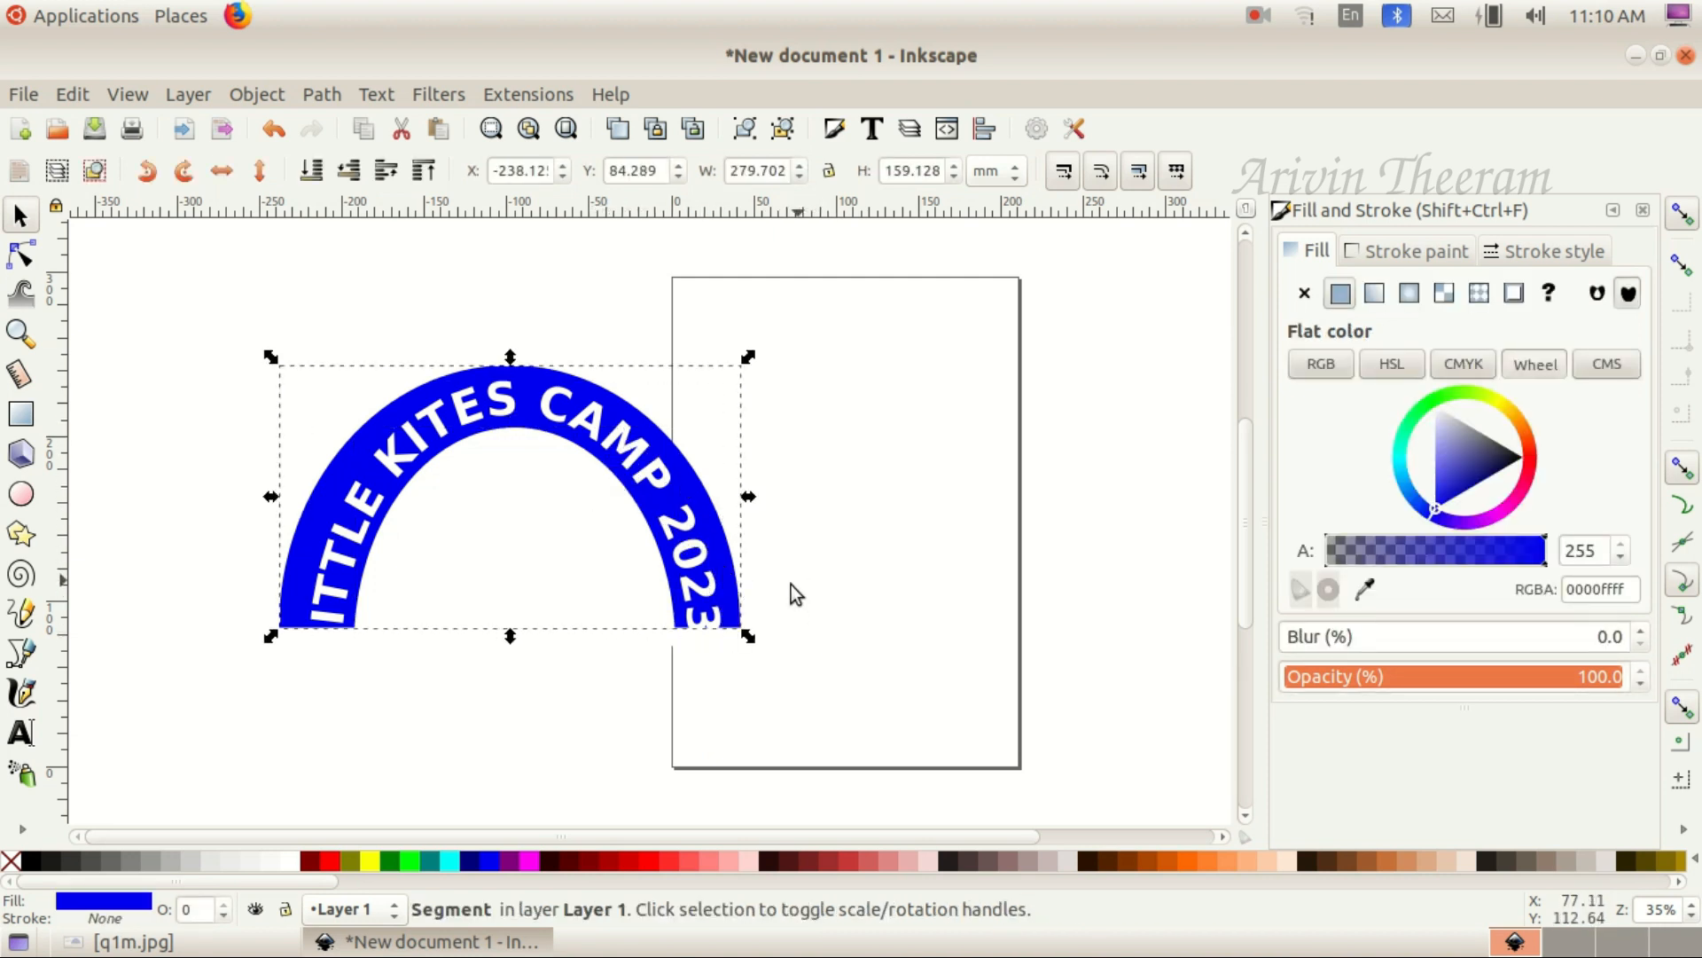
{"action": "left_click", "coordinate": [768, 596]}
{"action": "left_click", "coordinate": [689, 494]}
{"action": "left_click_drag", "start_coordinate": [751, 636], "coordinate": [784, 681]}
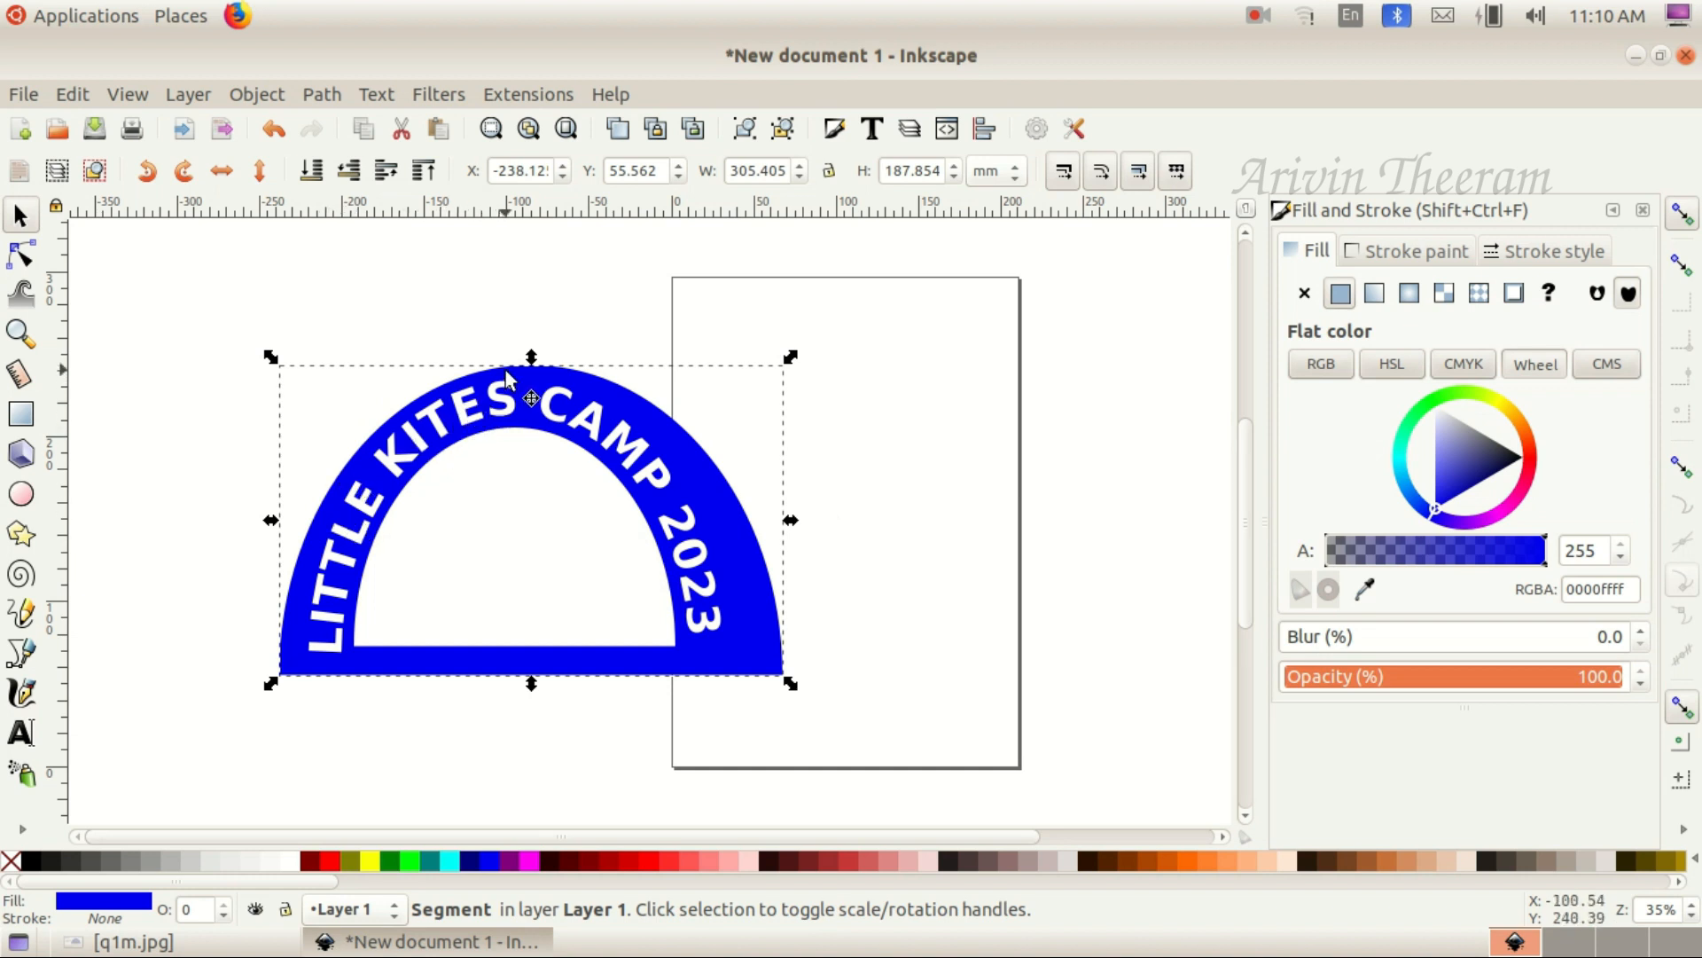
{"action": "left_click_drag", "start_coordinate": [531, 358], "coordinate": [529, 336]}
Enlarge the white inner half-ellipse to about 199 by 138 mm, extending it downward and sideways
{"action": "left_click", "coordinate": [523, 525]}
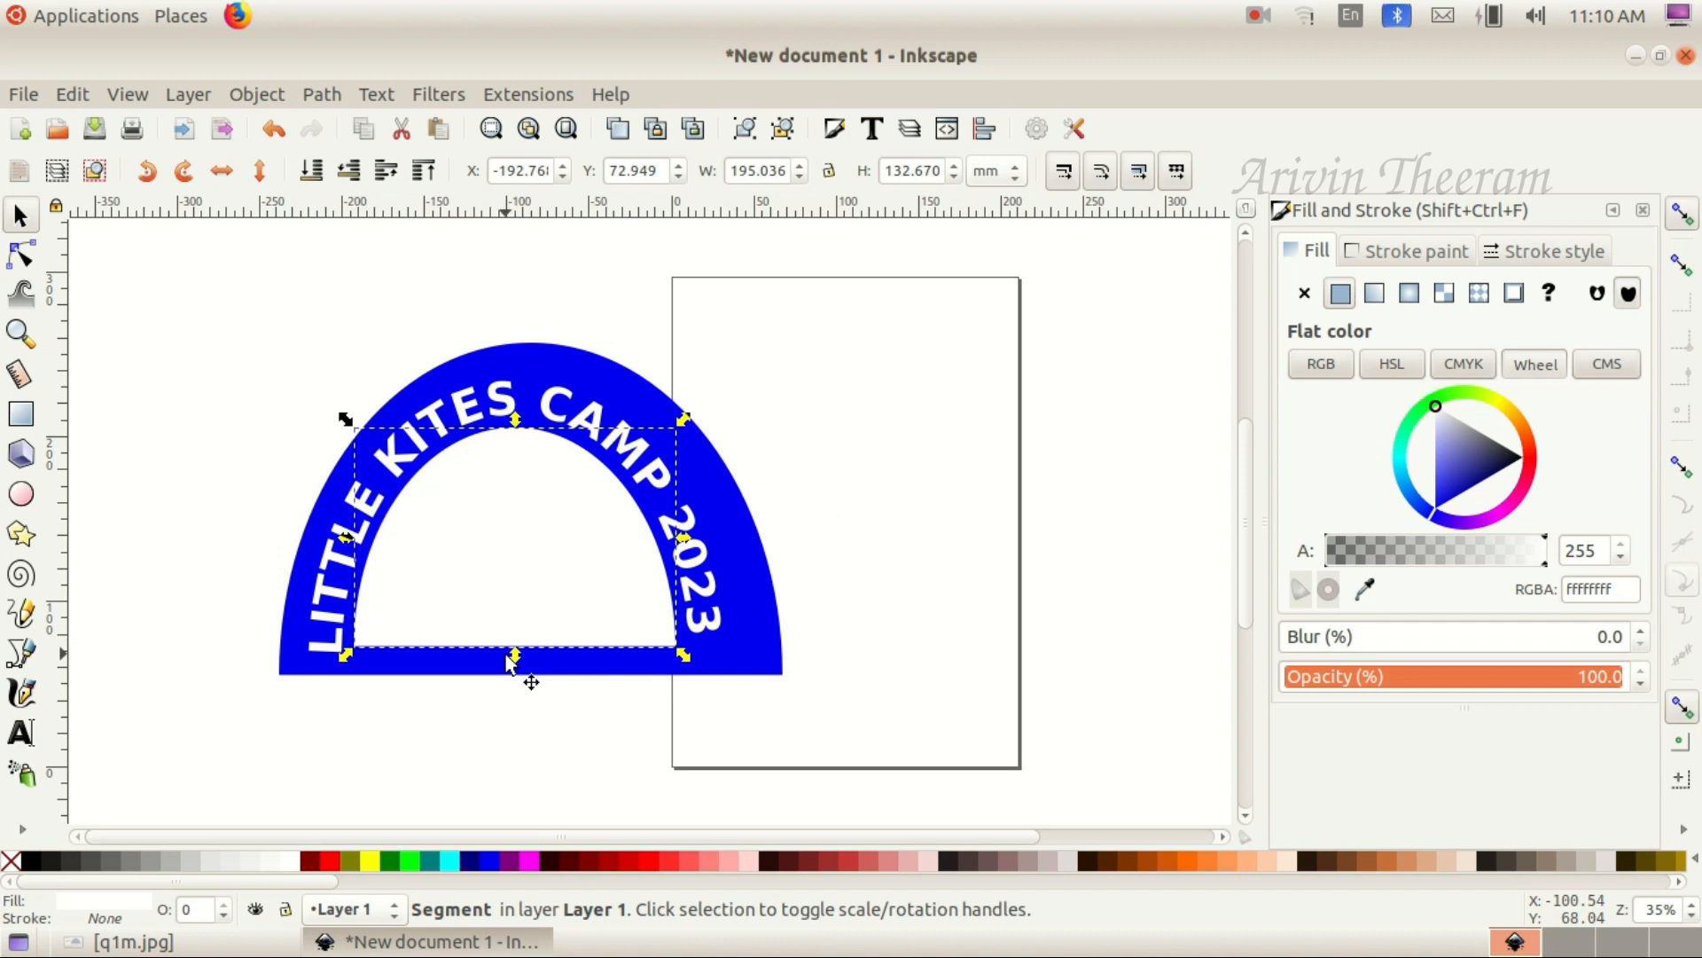
{"action": "left_click_drag", "start_coordinate": [507, 655], "coordinate": [503, 662]}
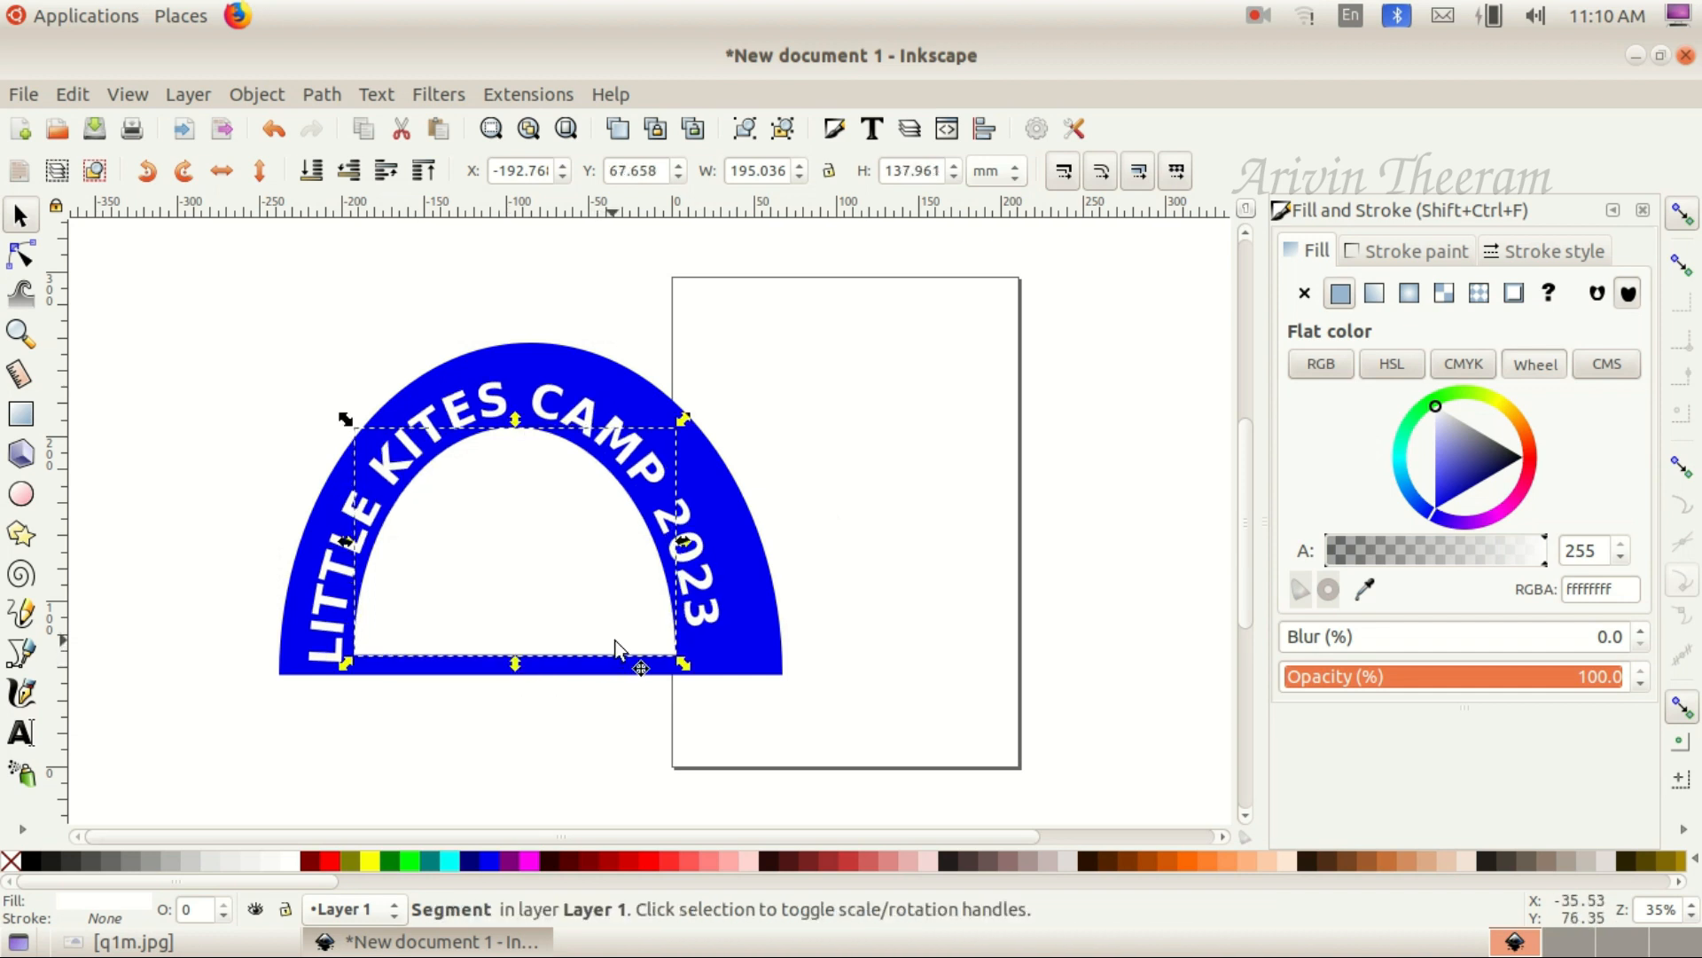
{"action": "left_click_drag", "start_coordinate": [680, 541], "coordinate": [687, 541]}
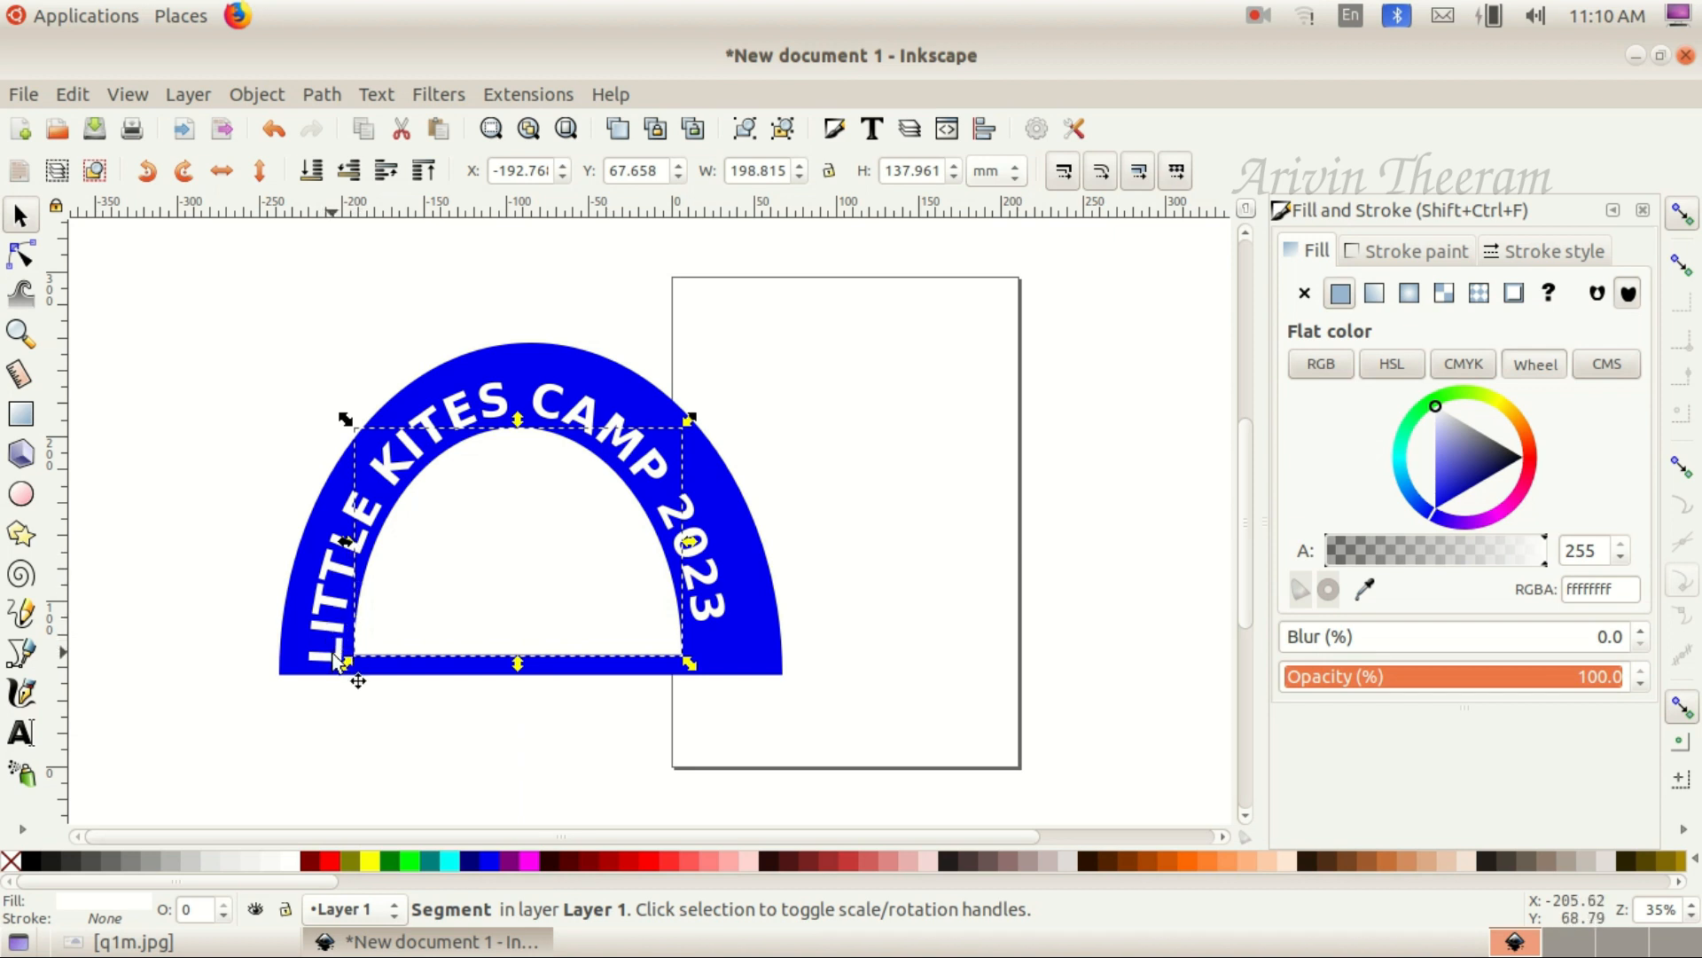
Insert a space at the start of the curved LITTLE KITES CAMP 2023 text to shift it along the arch
{"action": "left_click", "coordinate": [450, 401]}
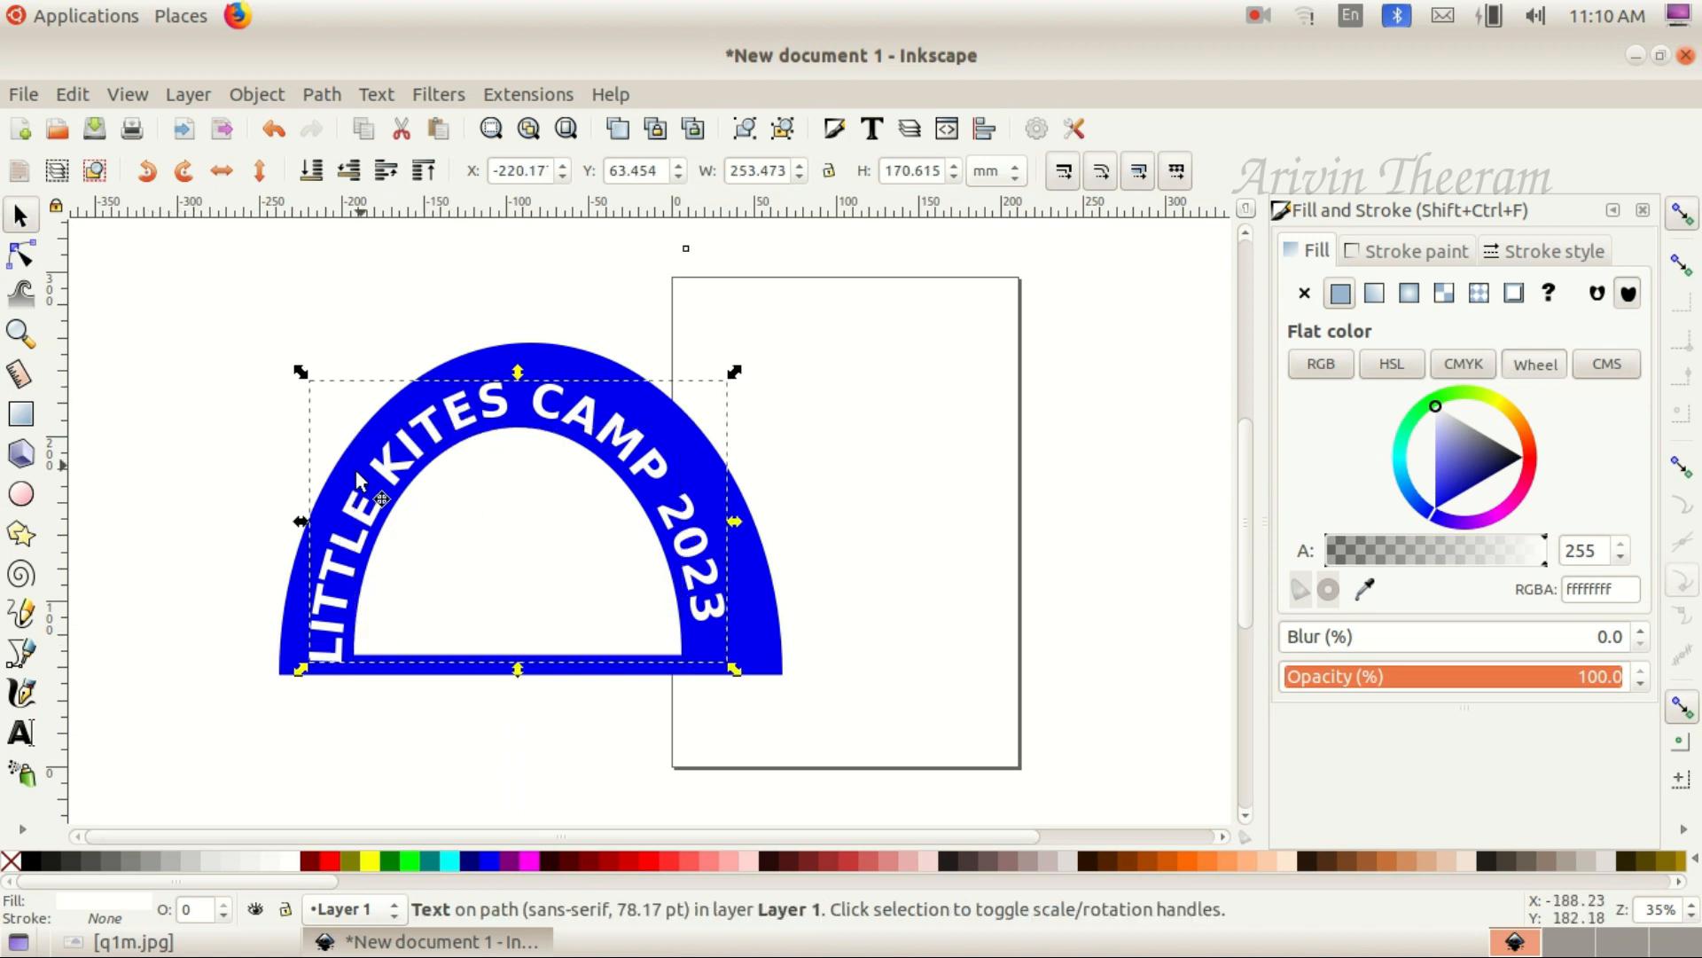
{"action": "left_click", "coordinate": [21, 733]}
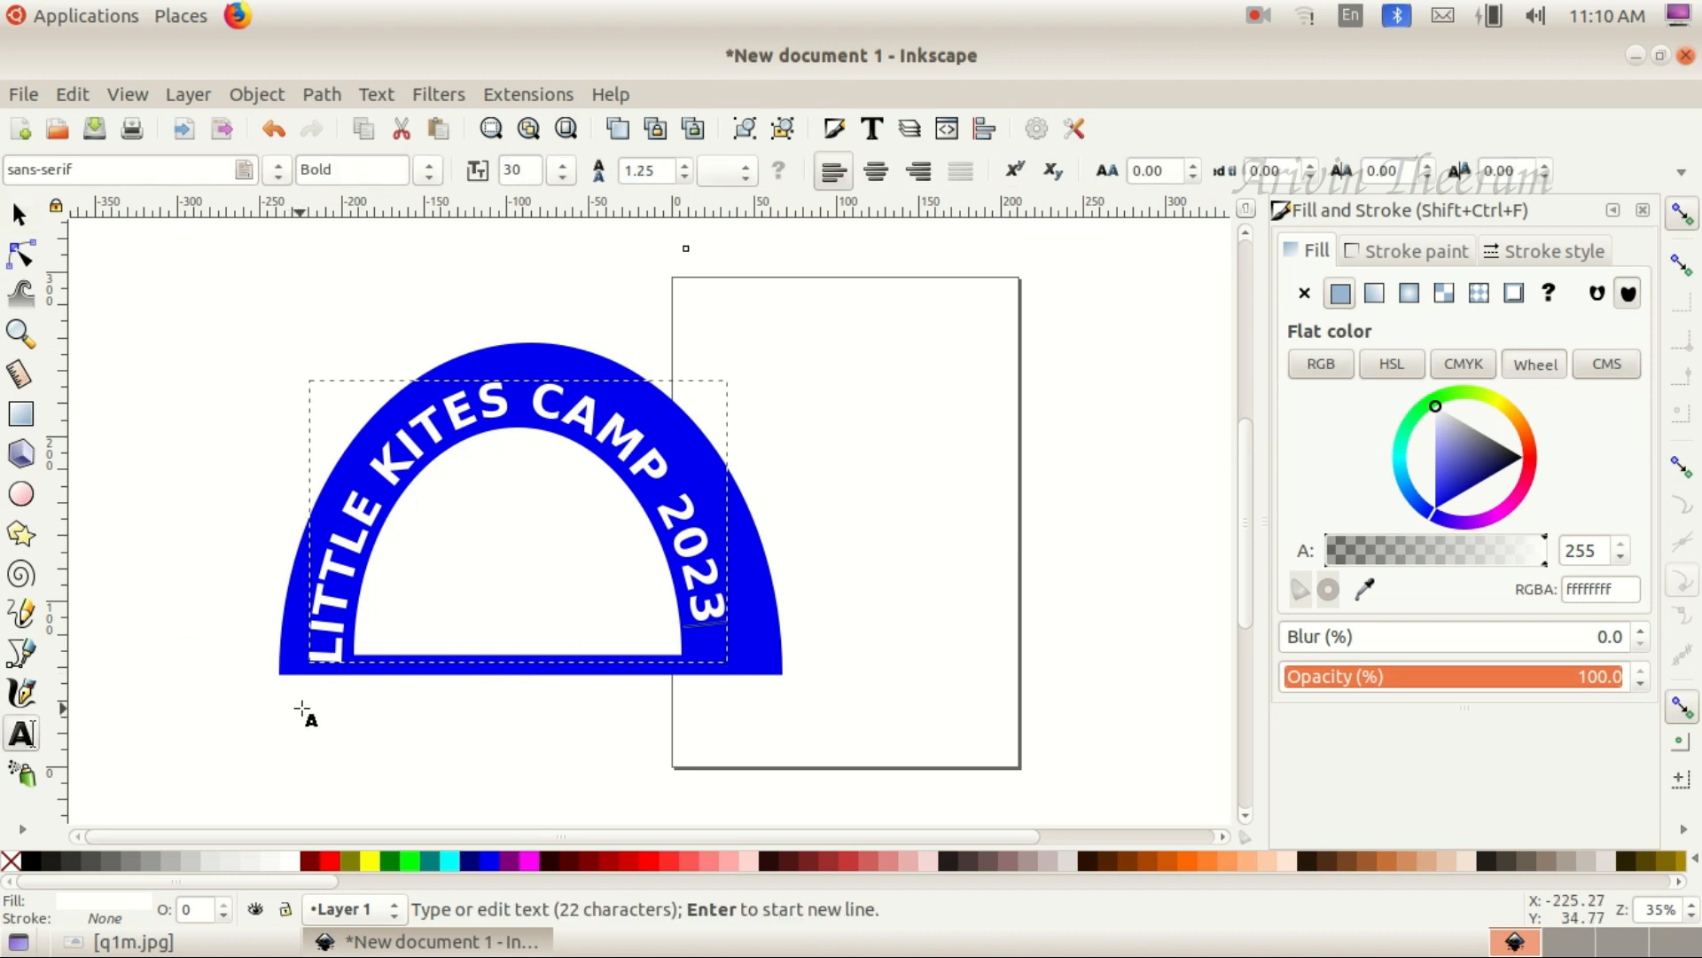
{"action": "left_click", "coordinate": [335, 622]}
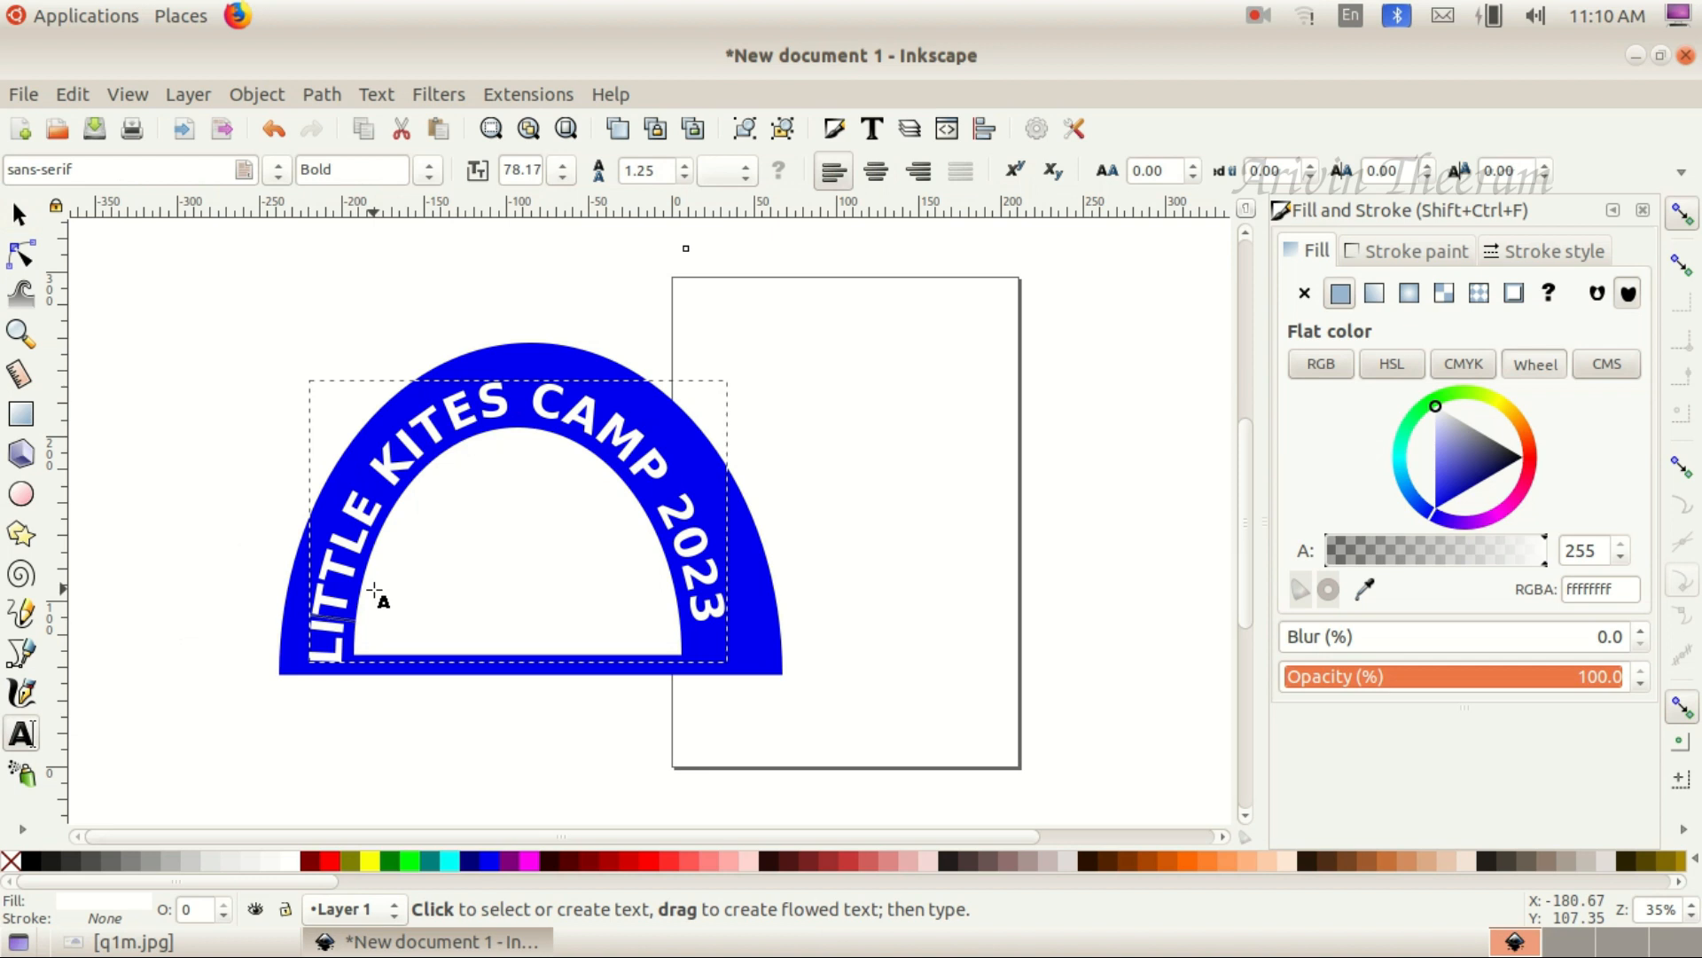
{"action": "key", "text": "Left"}
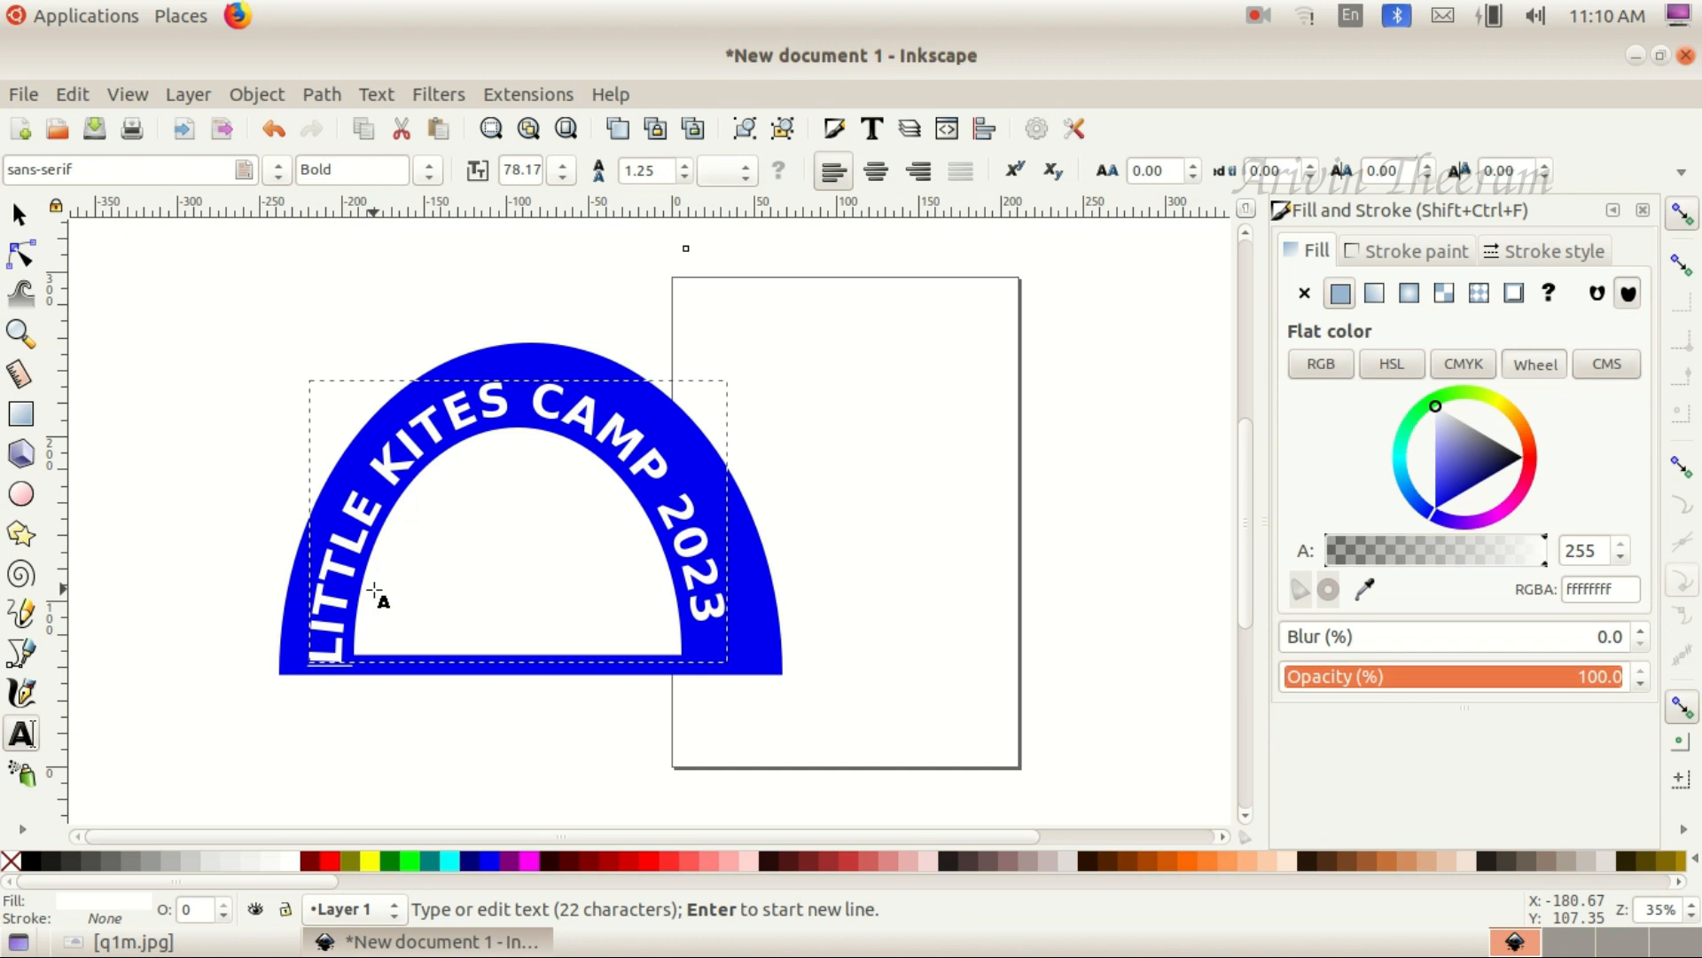
{"action": "key", "text": "Right"}
{"action": "key", "text": "Right"}
{"action": "key", "text": "Right"}
{"action": "key", "text": "Right"}
{"action": "key", "text": "Right"}
{"action": "key", "text": "Left"}
{"action": "key", "text": "Left"}
{"action": "key", "text": "Left"}
{"action": "key", "text": "Left"}
{"action": "key", "text": "Left"}
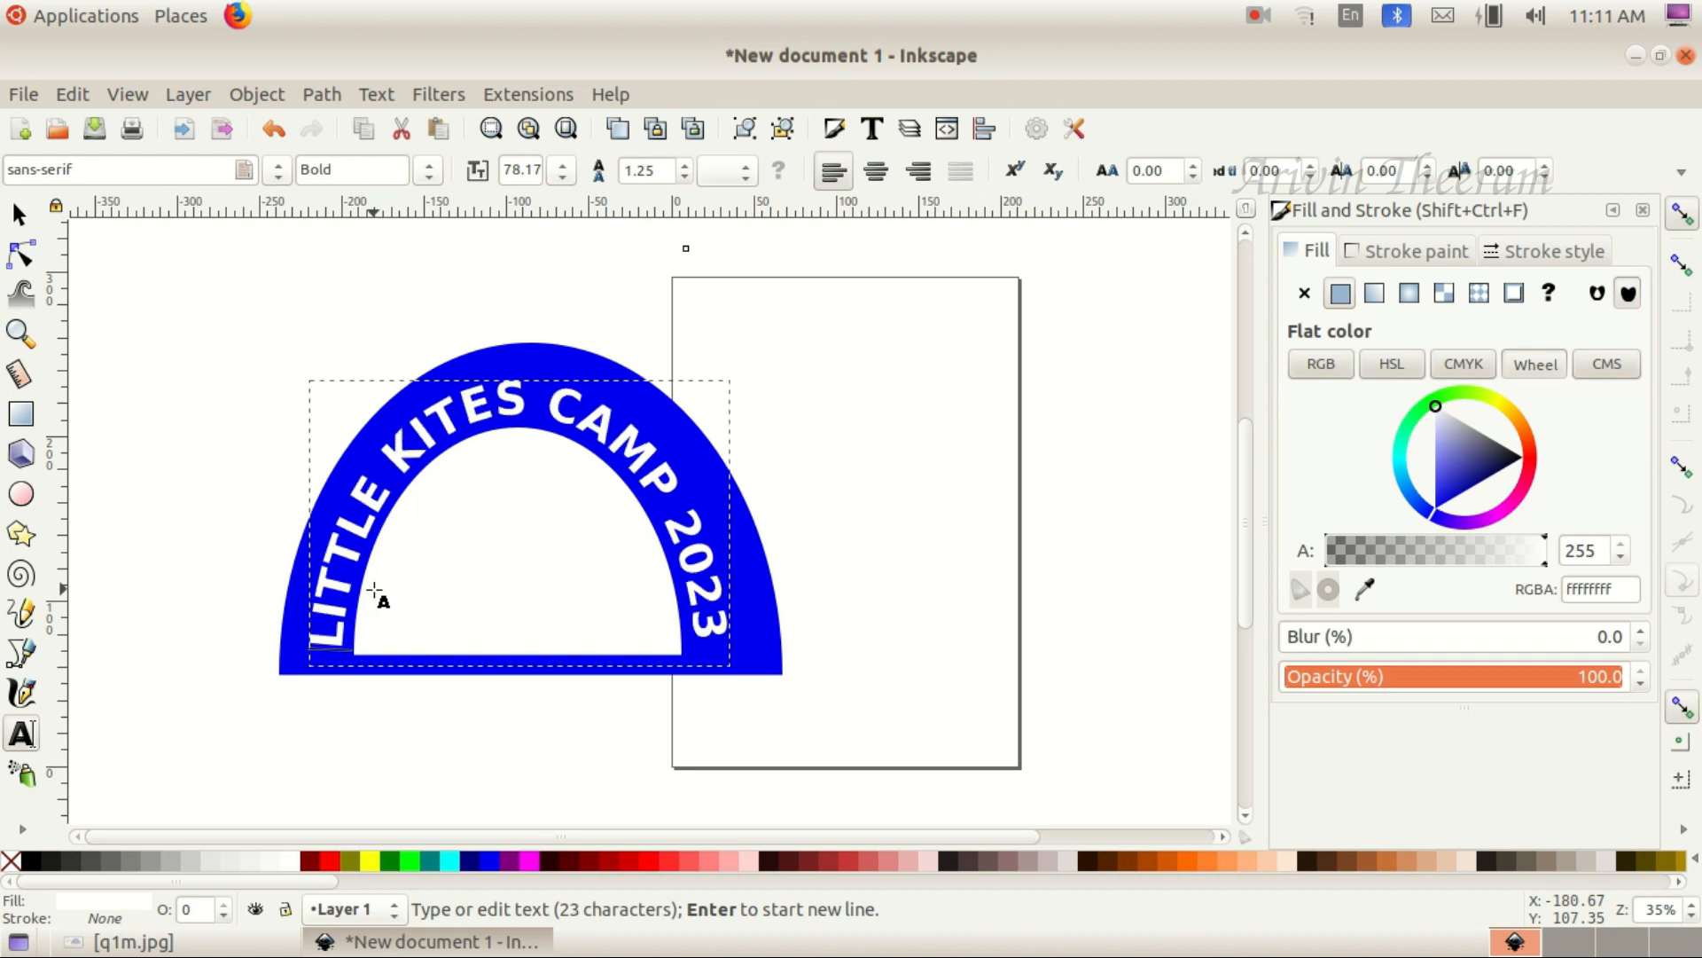
{"action": "key", "text": "Escape"}
{"action": "left_click", "coordinate": [19, 215]}
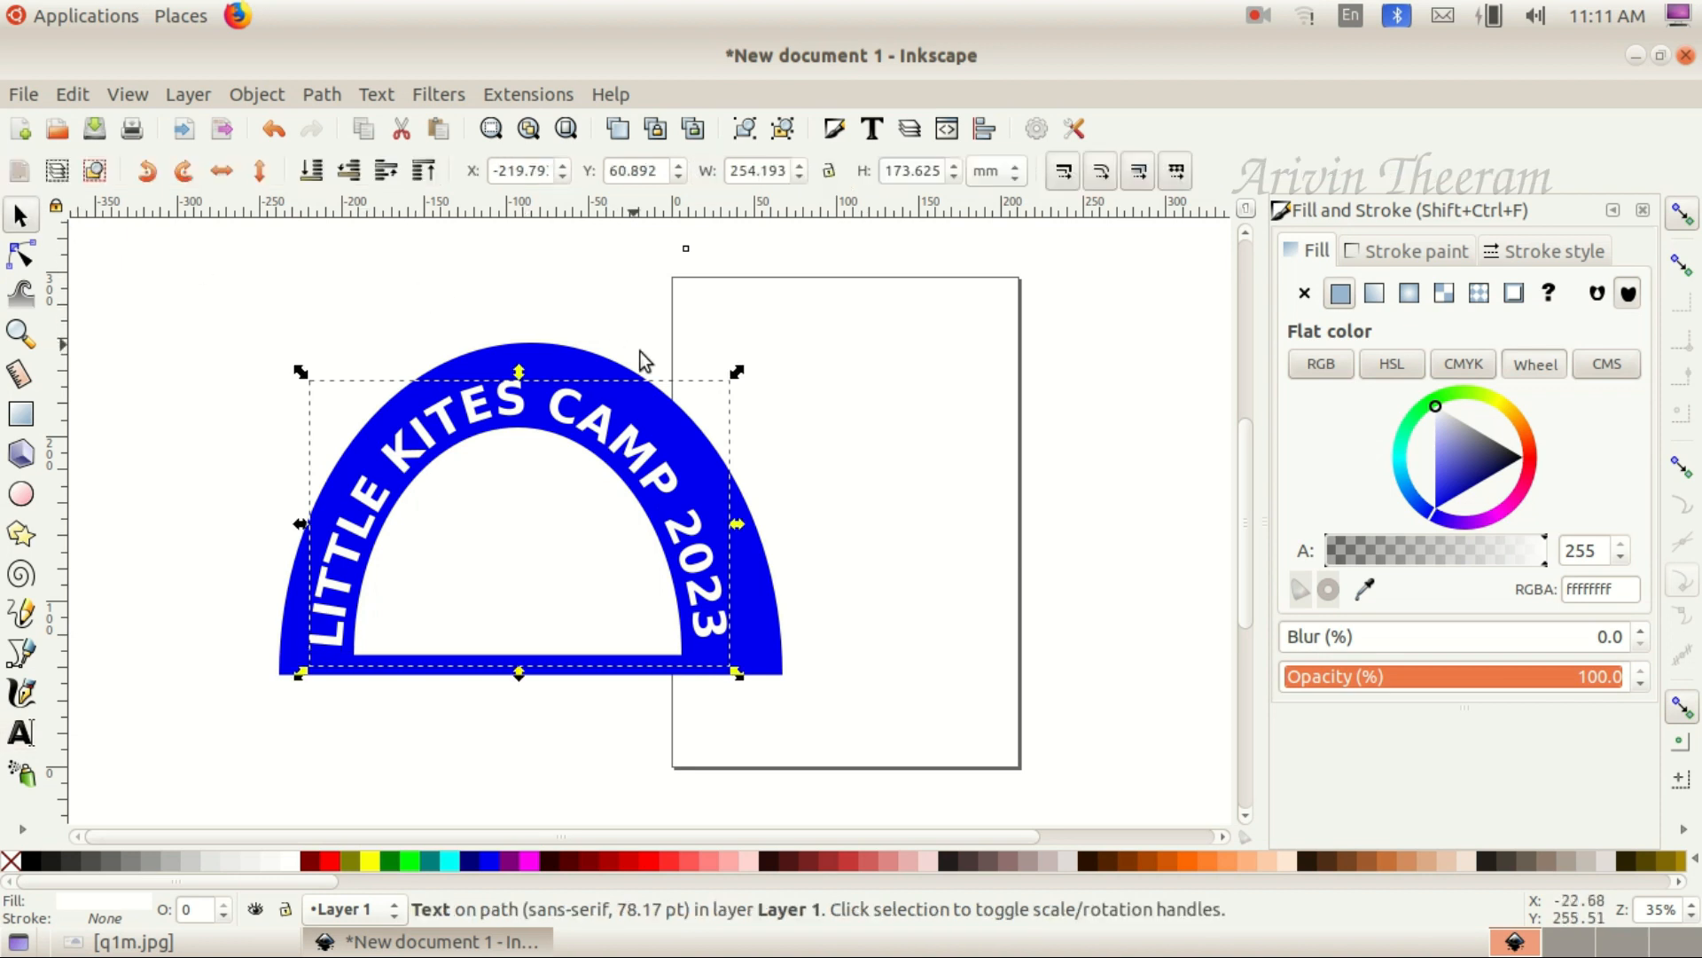
Shrink the blue half-ellipse to about 288 by 185 mm, flush with the white one's base, and compare the arch with q1m.jpg
{"action": "left_click", "coordinate": [841, 481]}
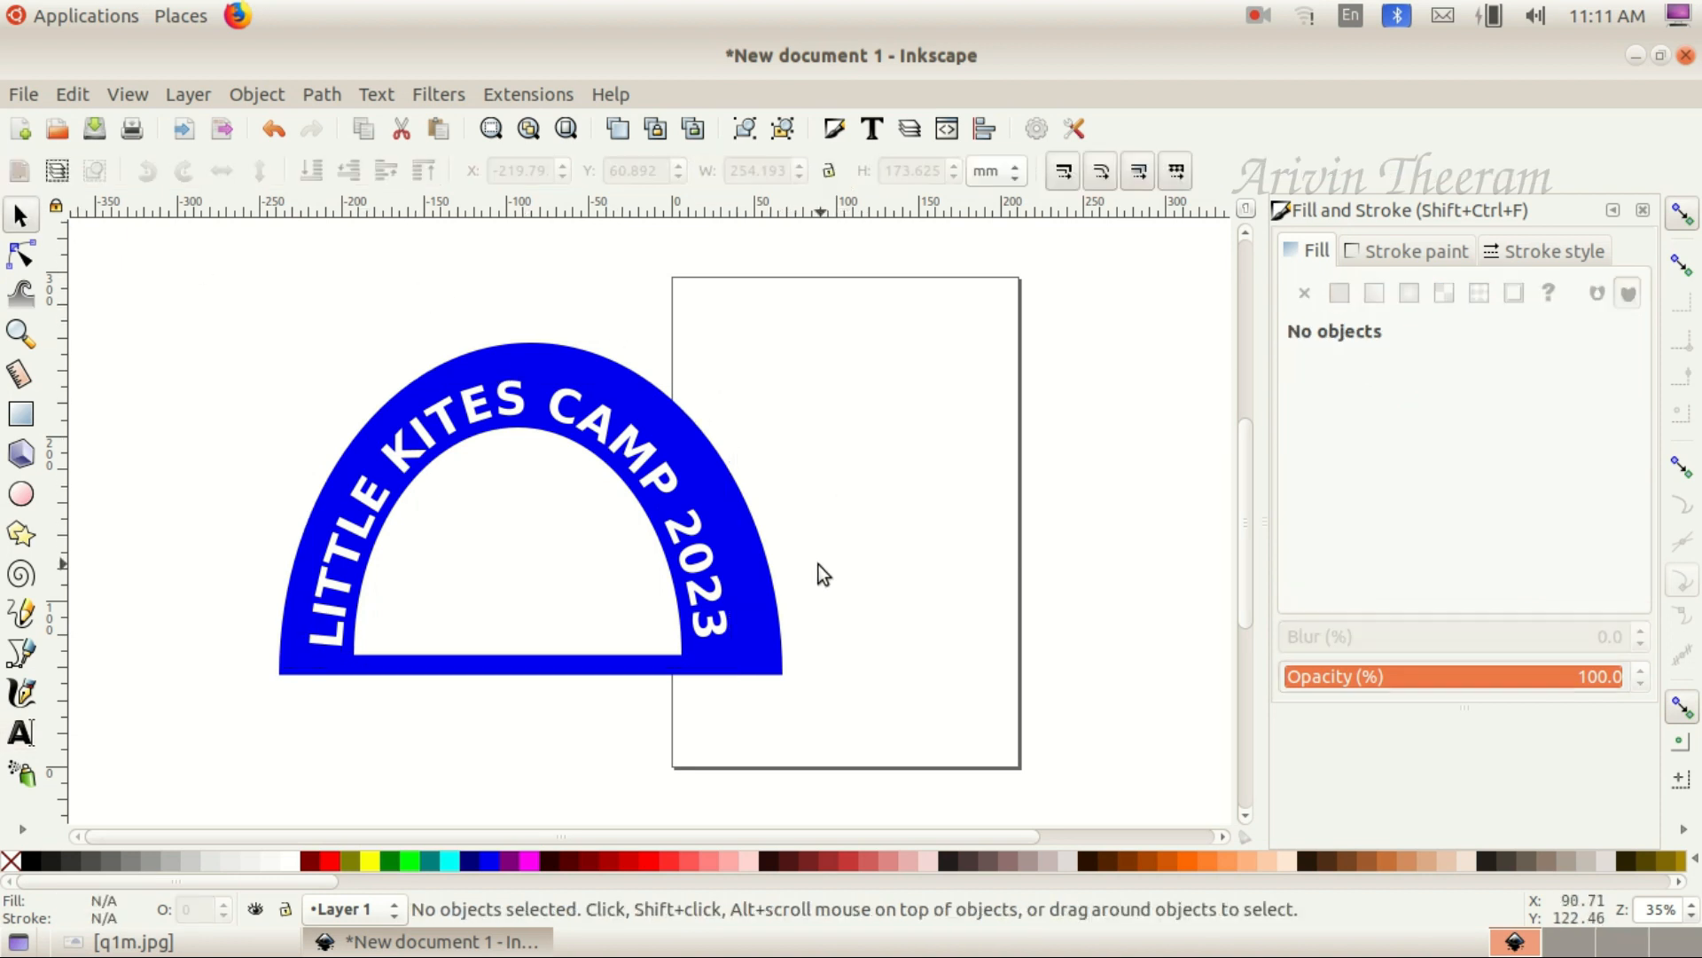
{"action": "left_click", "coordinate": [627, 667]}
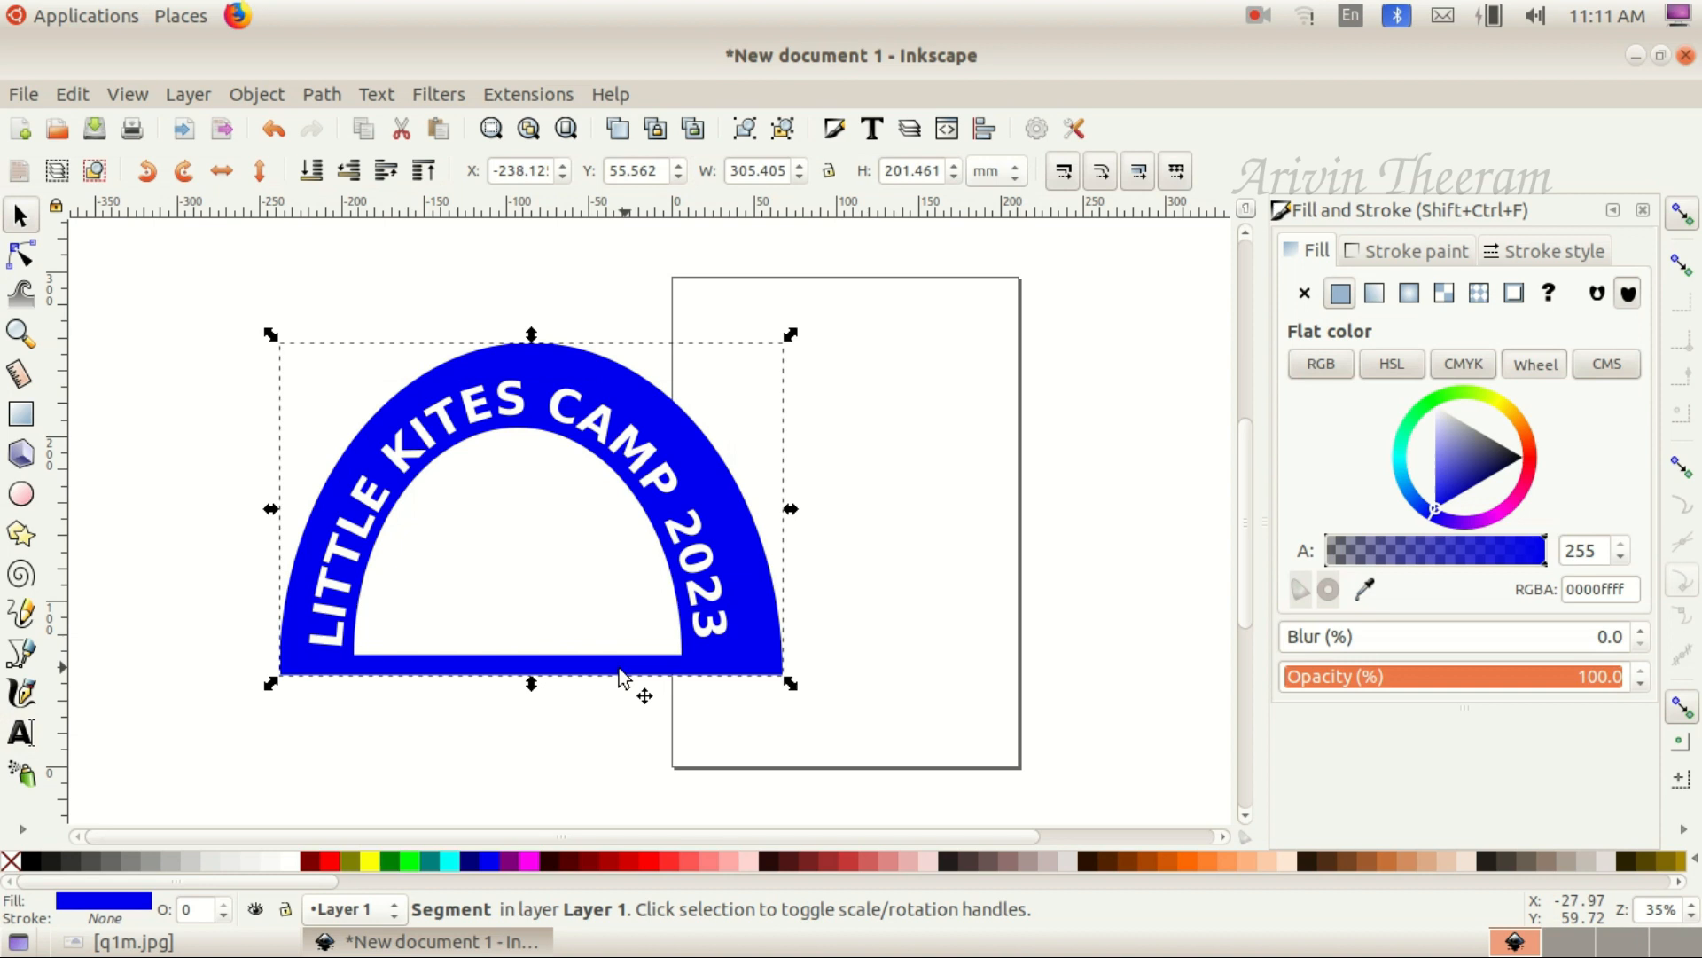
{"action": "left_click_drag", "start_coordinate": [529, 684], "coordinate": [528, 667]}
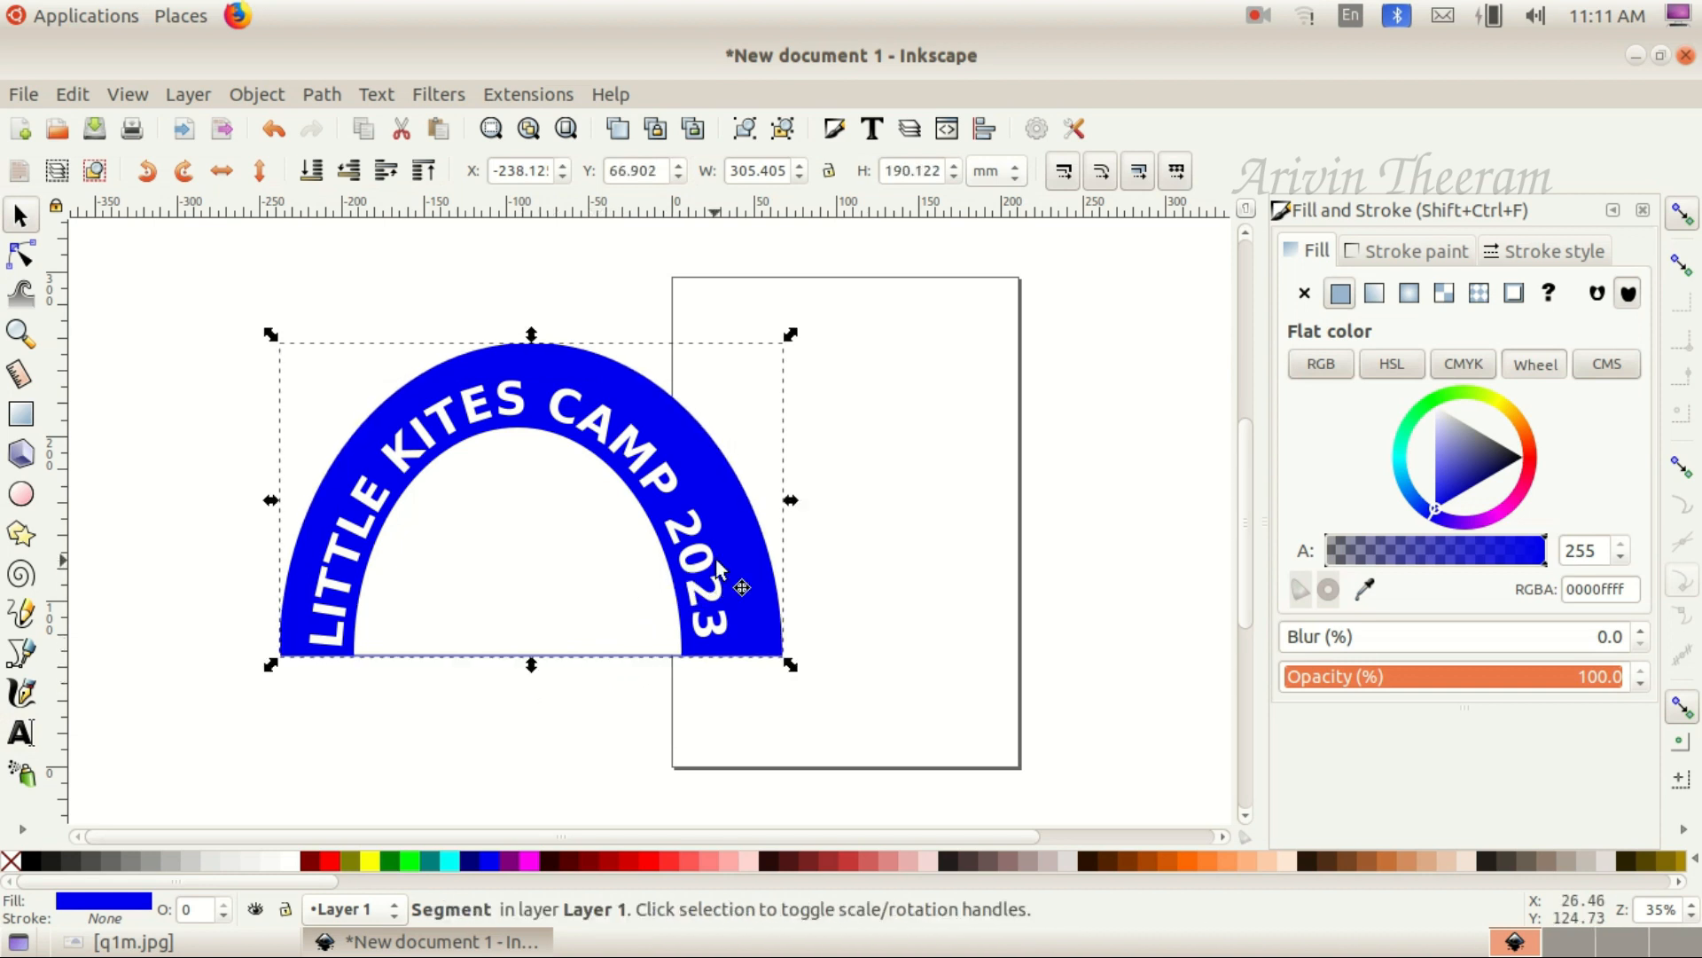
{"action": "left_click_drag", "start_coordinate": [796, 505], "coordinate": [768, 501]}
{"action": "left_click_drag", "start_coordinate": [516, 334], "coordinate": [518, 343]}
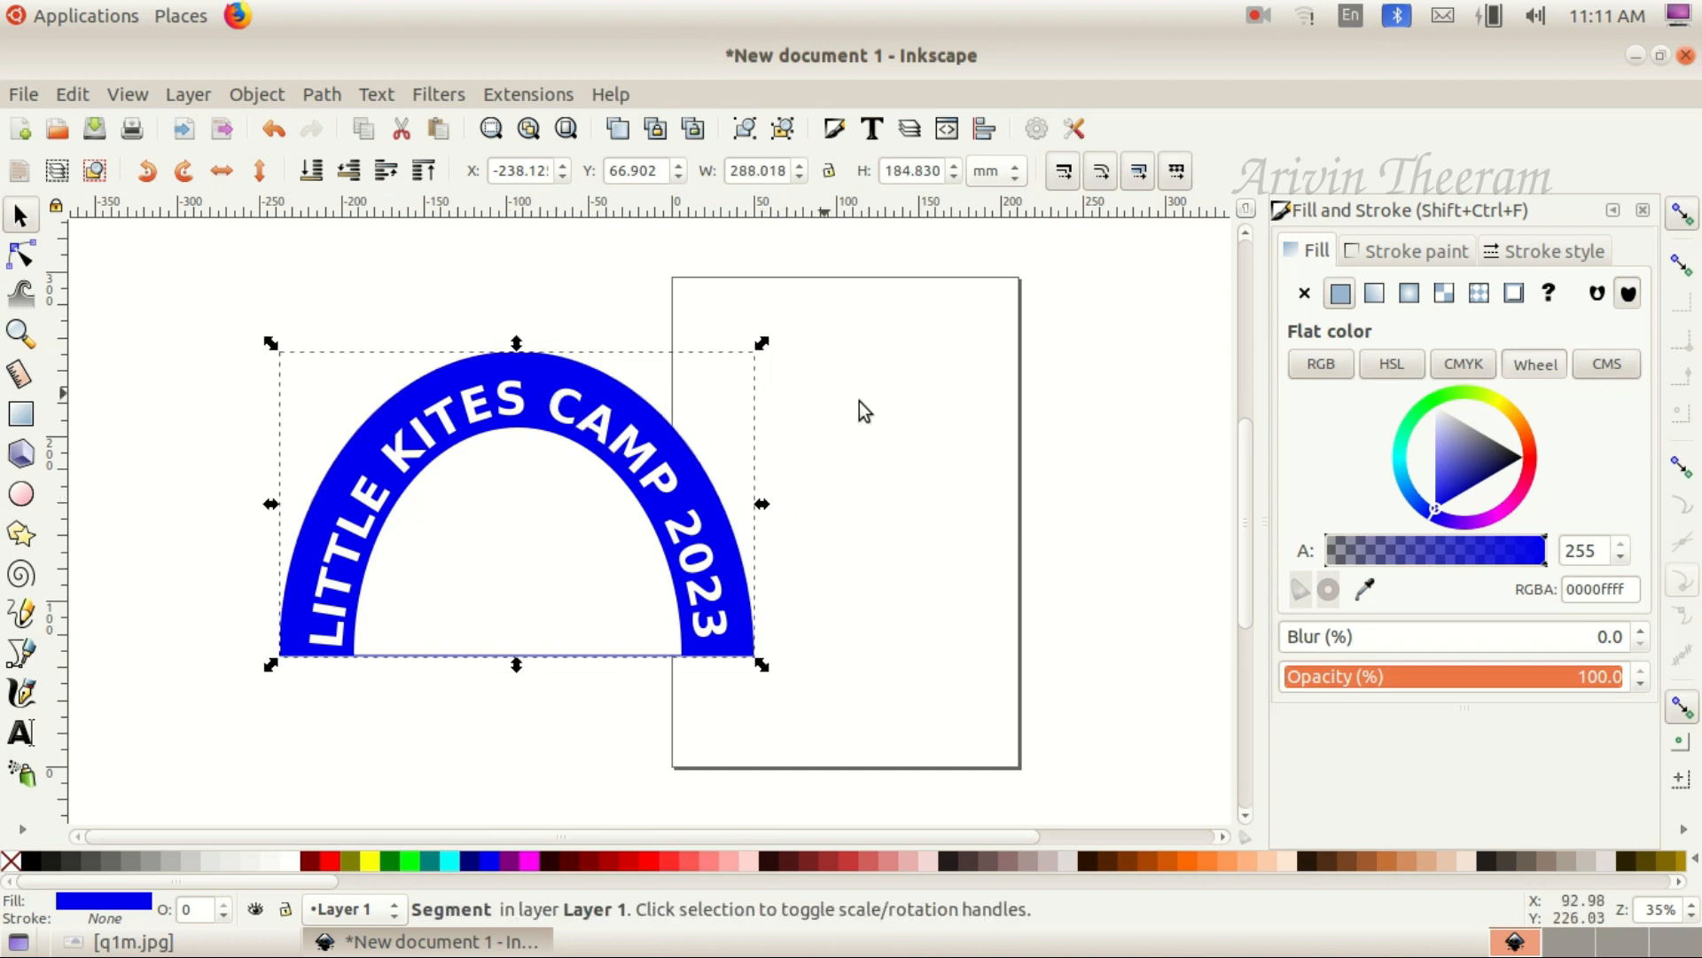
{"action": "left_click", "coordinate": [945, 412]}
{"action": "left_click", "coordinate": [133, 942]}
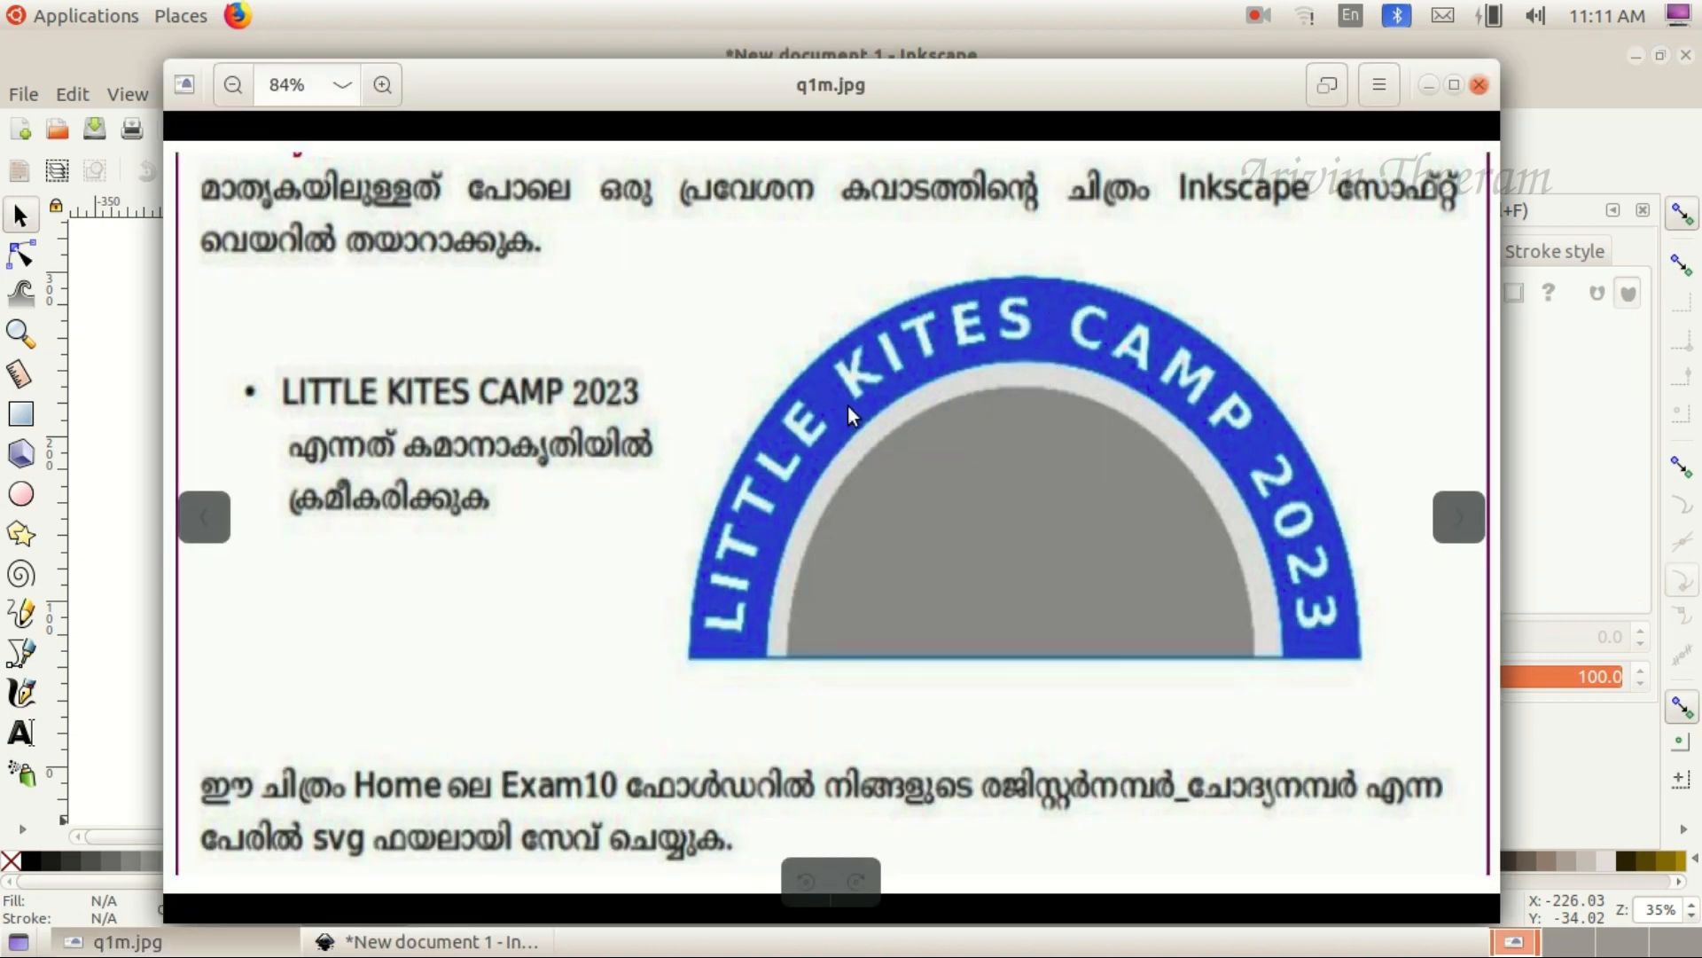
{"action": "left_click", "coordinate": [133, 942]}
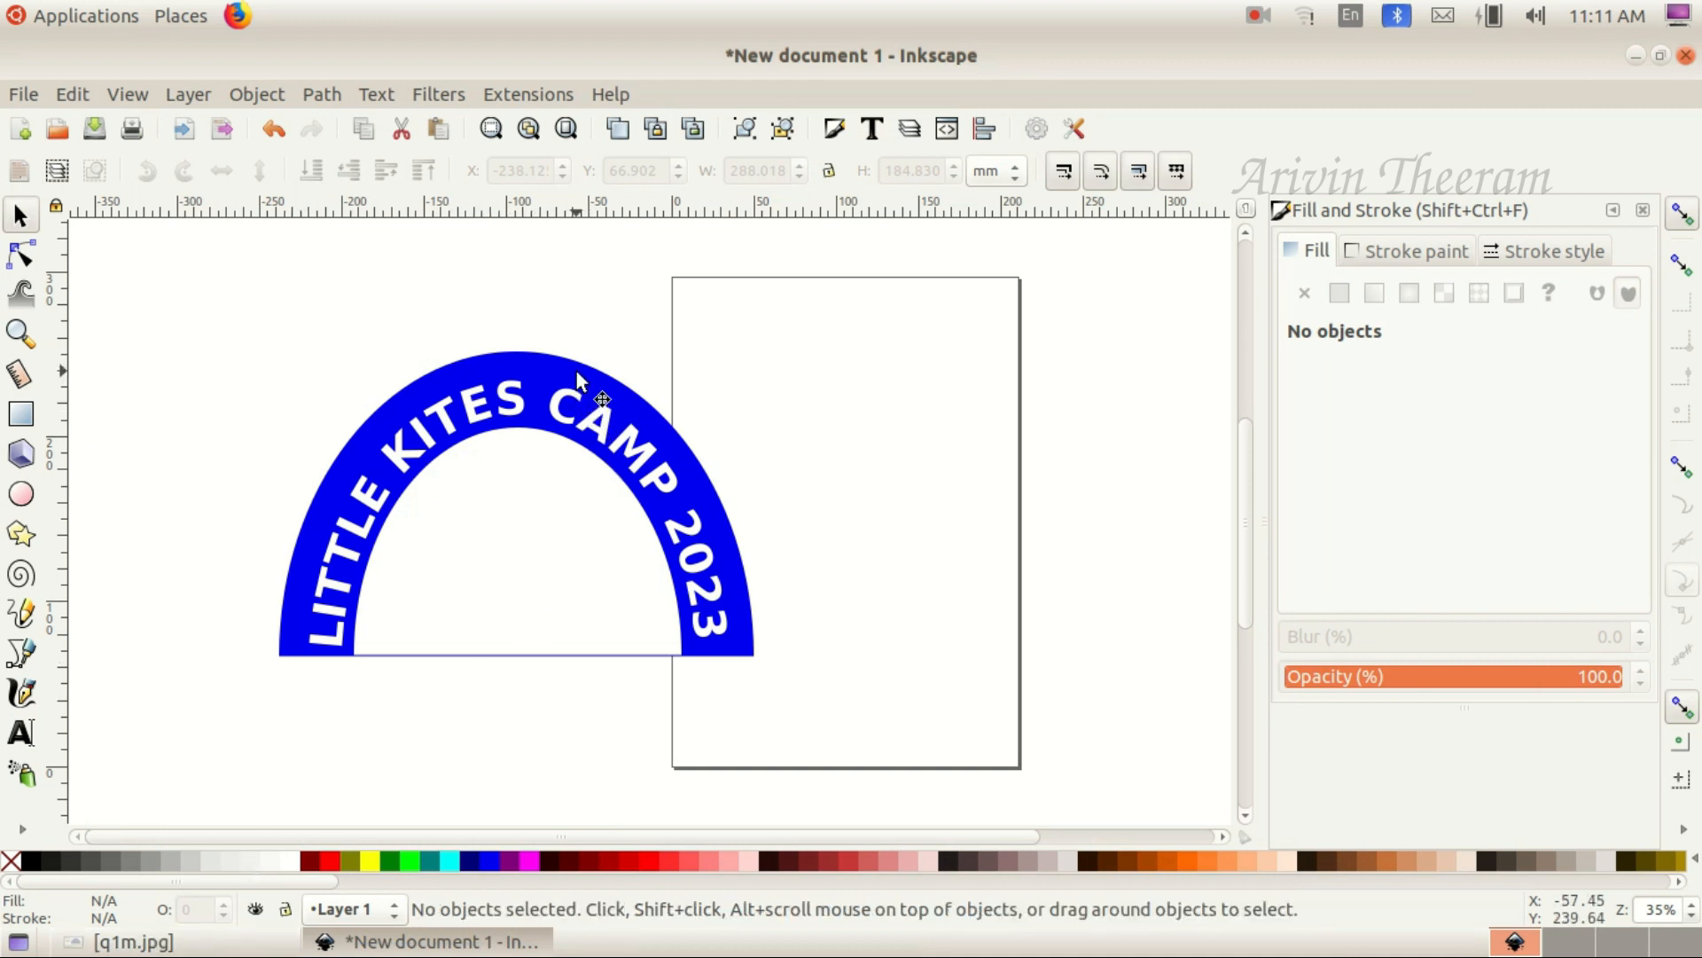
Duplicate the white inner half-ellipse, fill the copy with 50% grey (808080), and move it out of the arch onto the page
{"action": "left_click", "coordinate": [545, 481]}
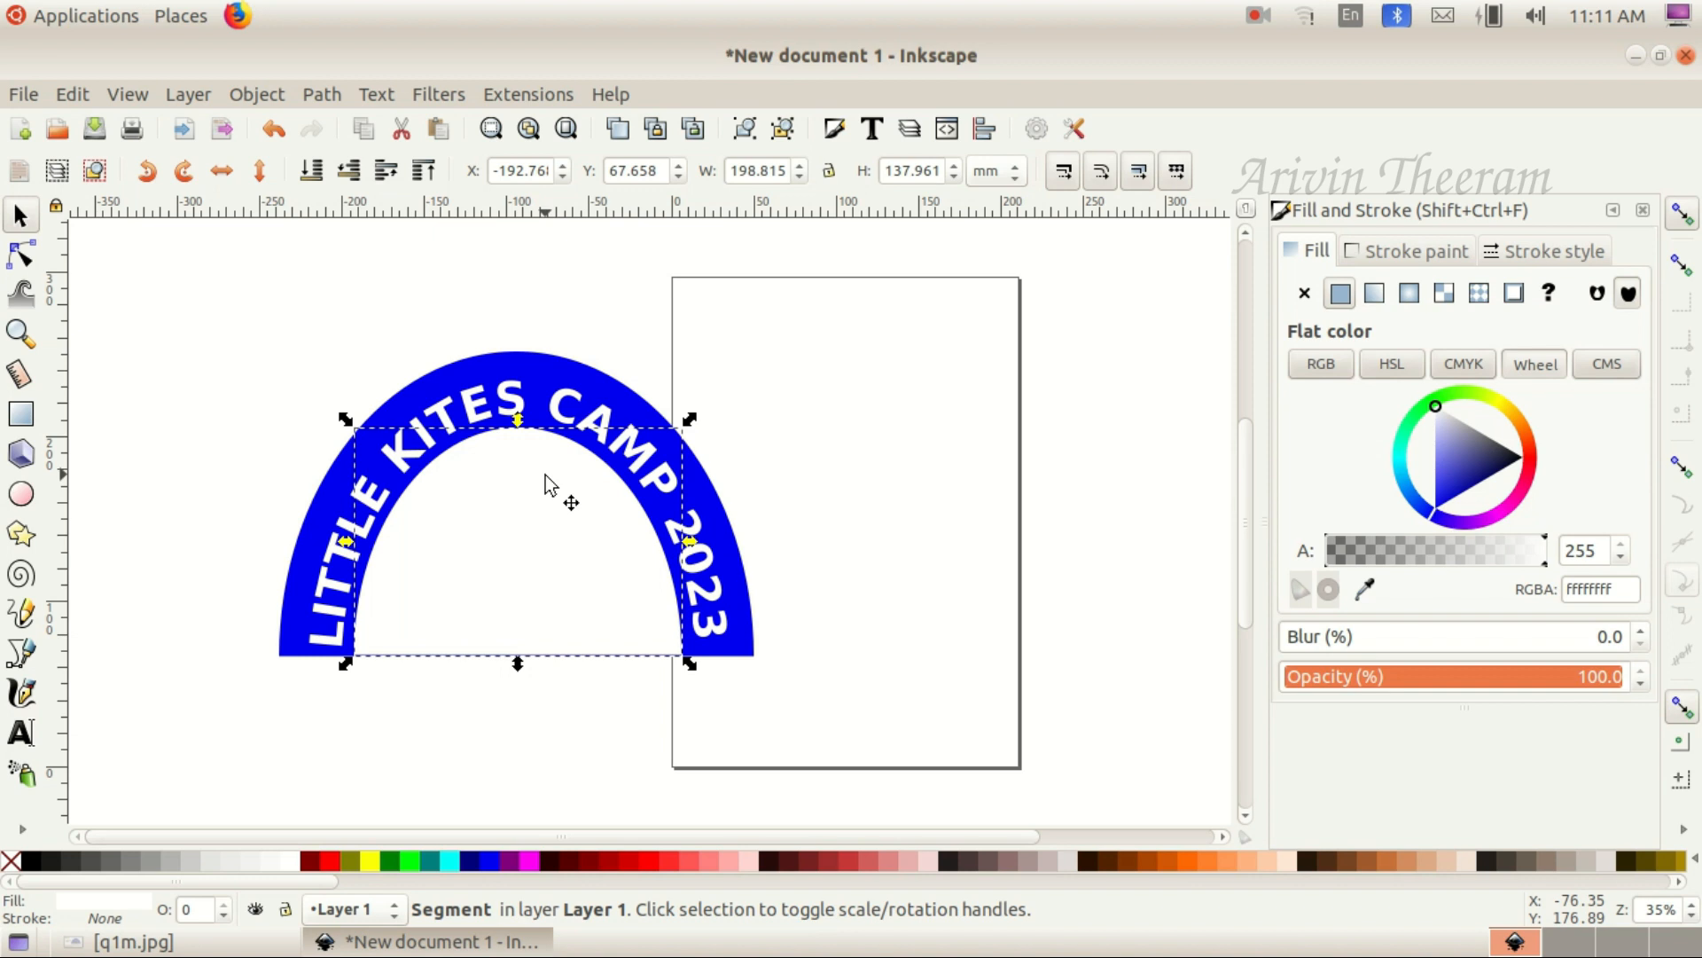
{"action": "right_click", "coordinate": [545, 476]}
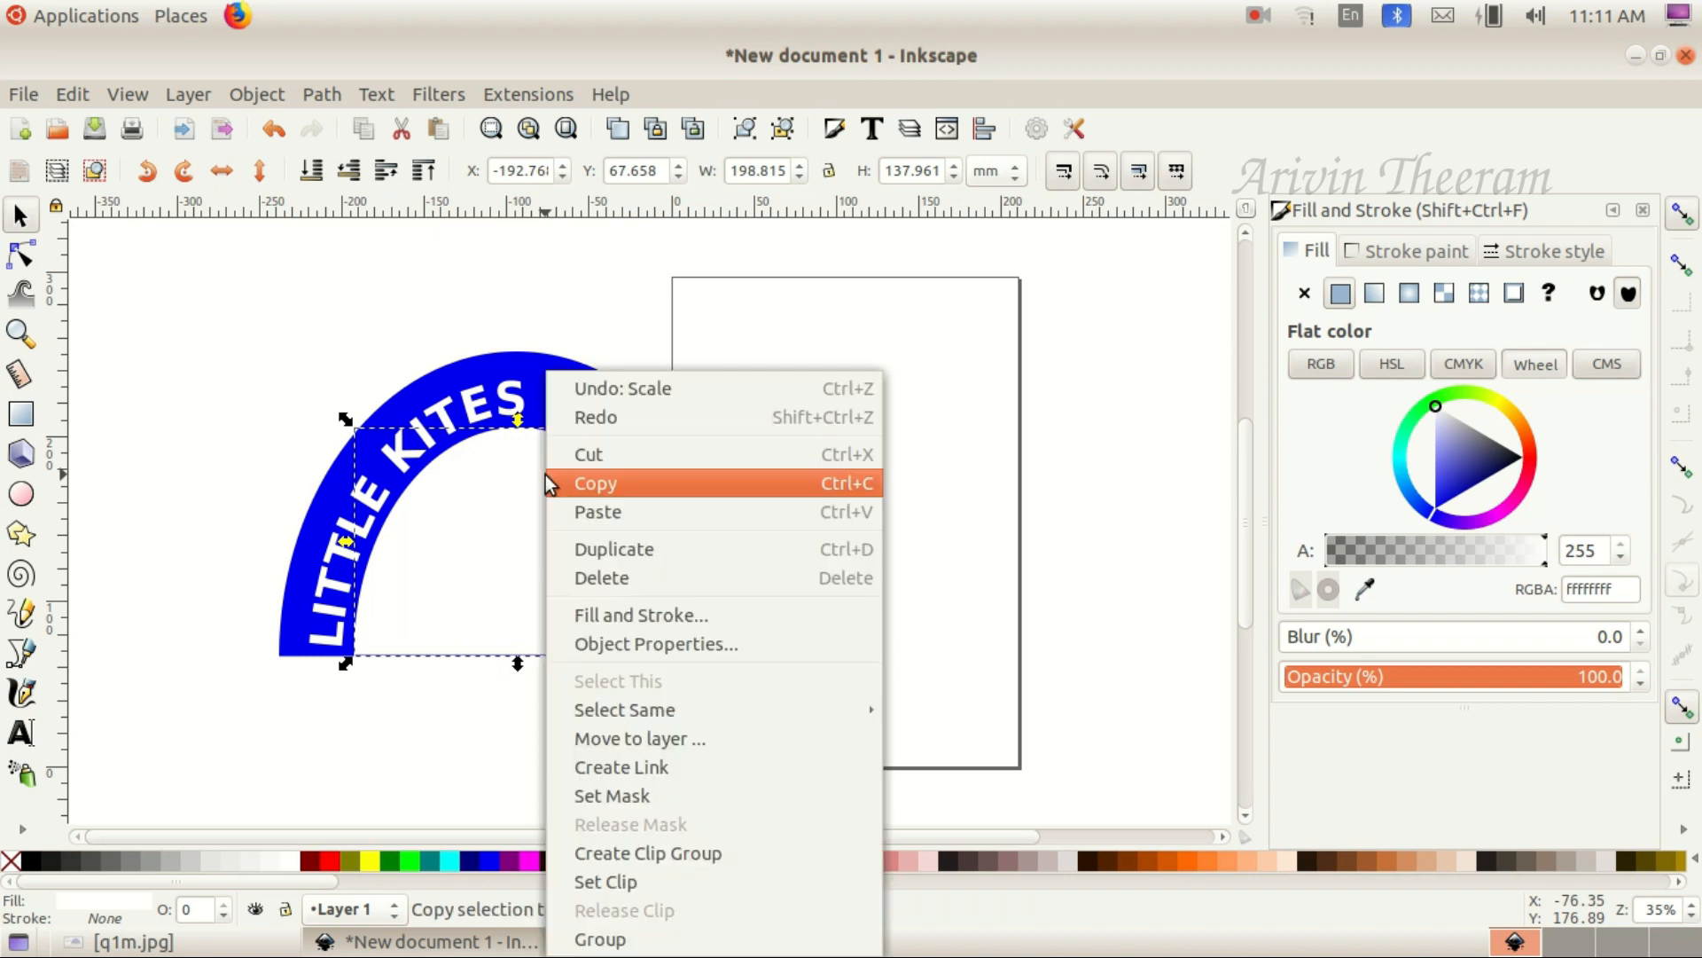
{"action": "left_click", "coordinate": [646, 550]}
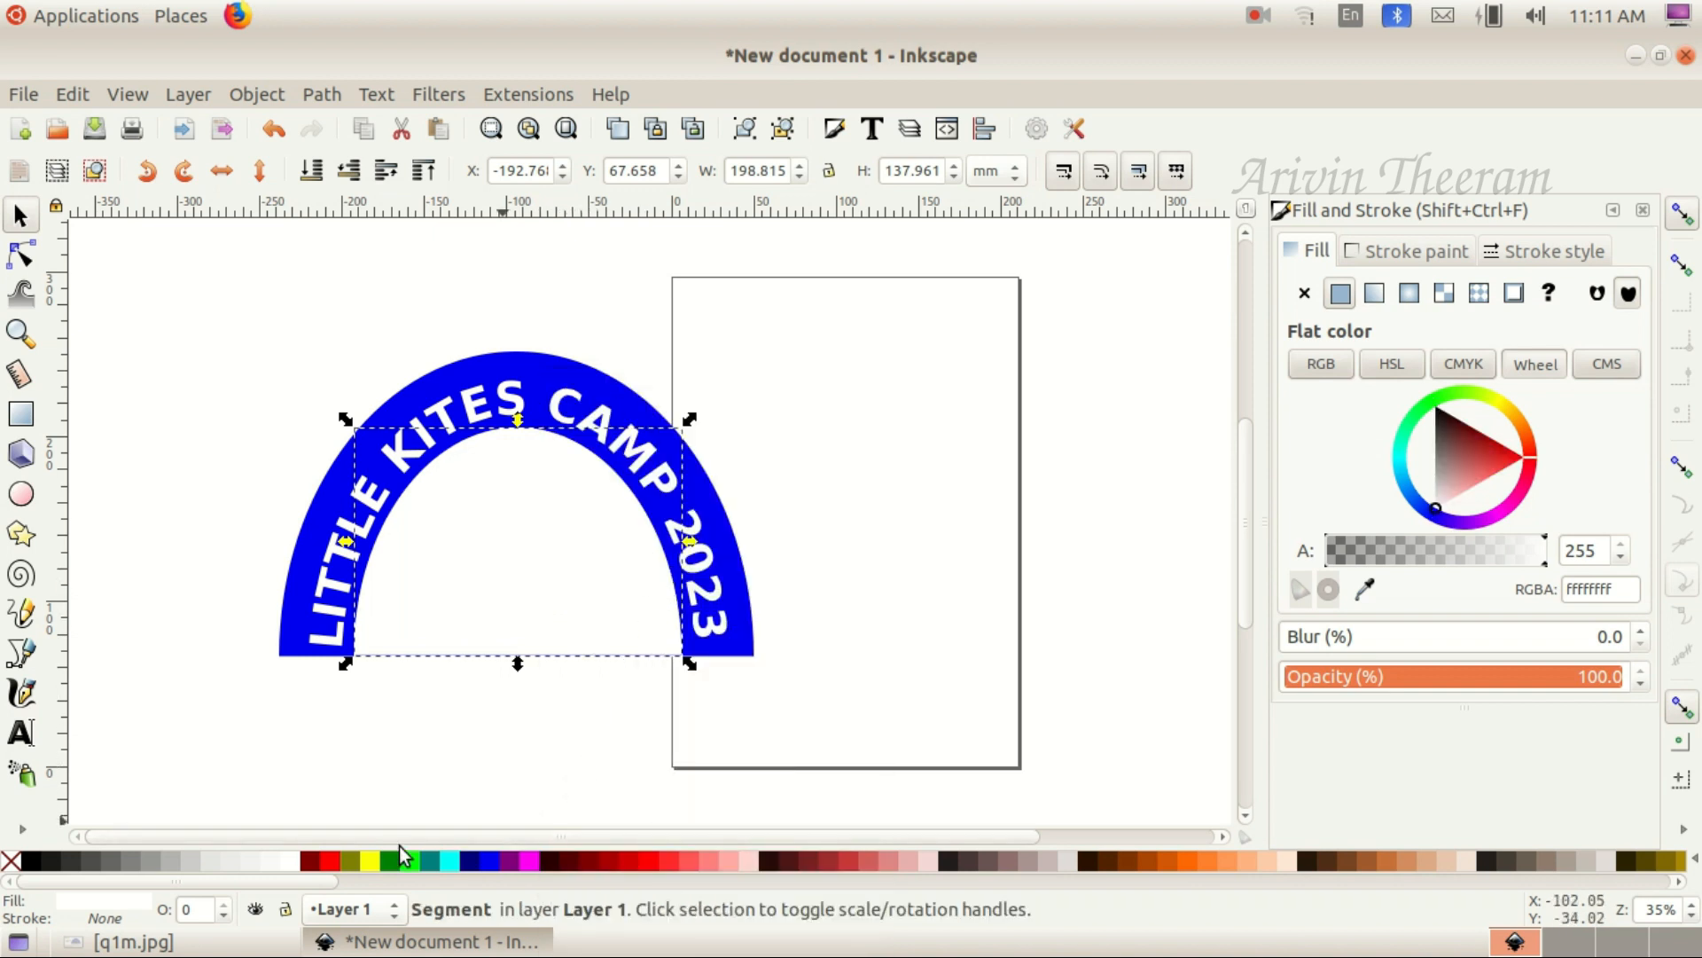
{"action": "left_click", "coordinate": [120, 866]}
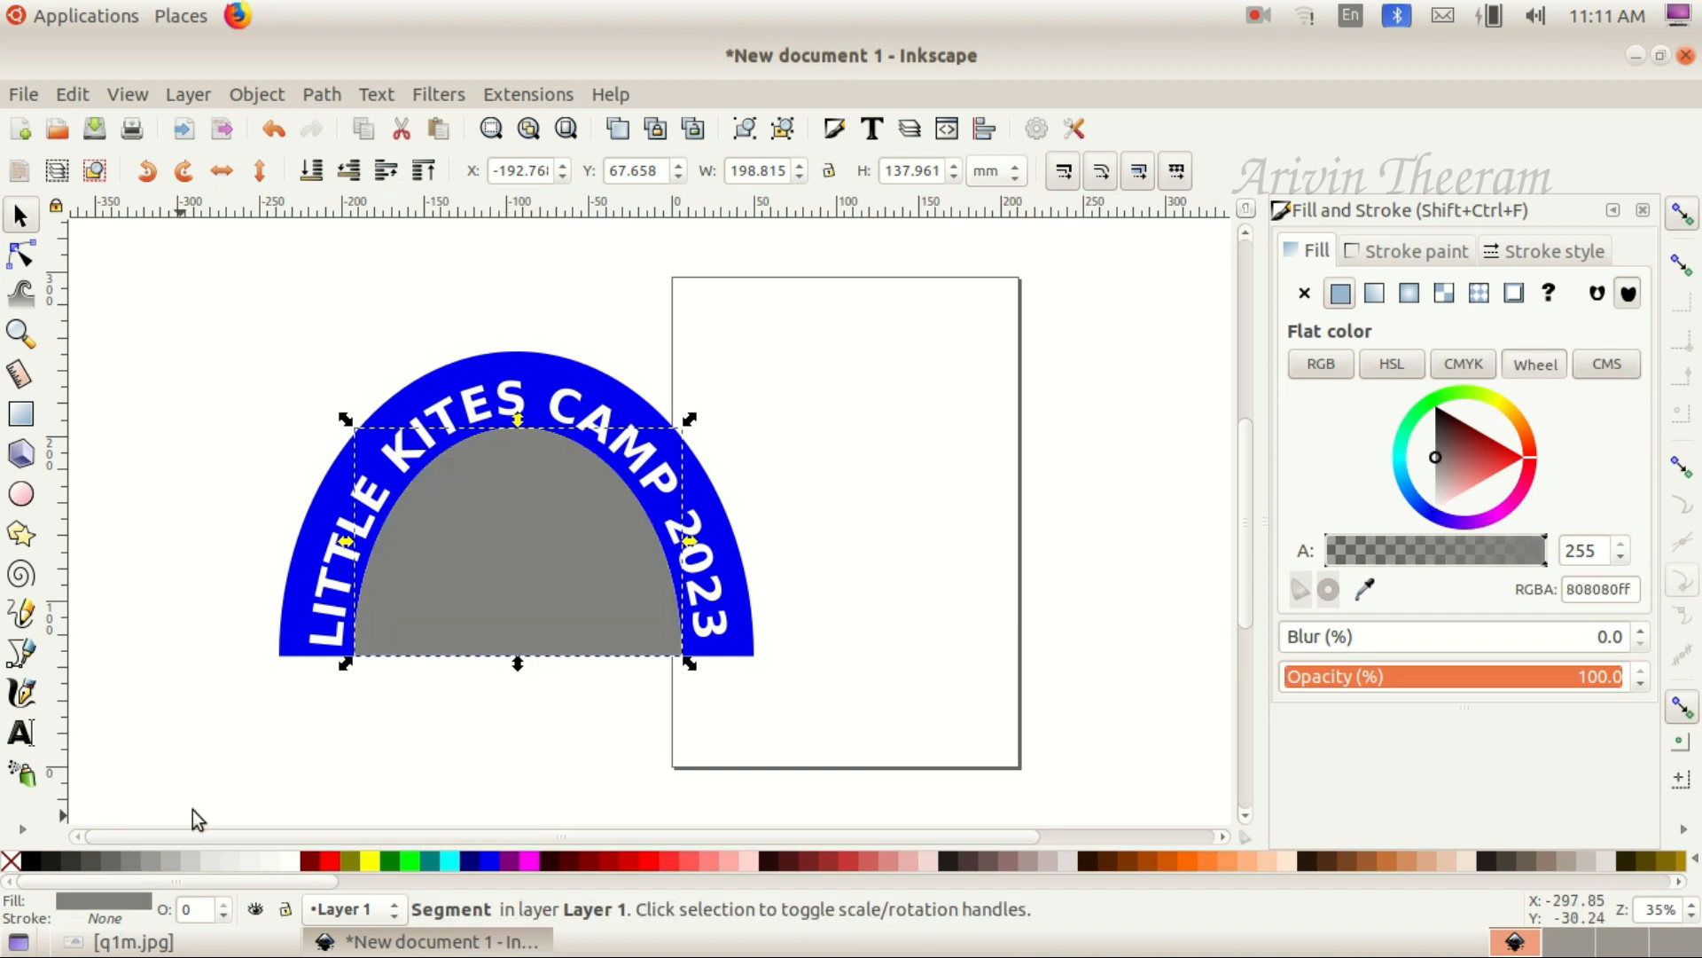
{"action": "left_click_drag", "start_coordinate": [471, 545], "coordinate": [902, 444]}
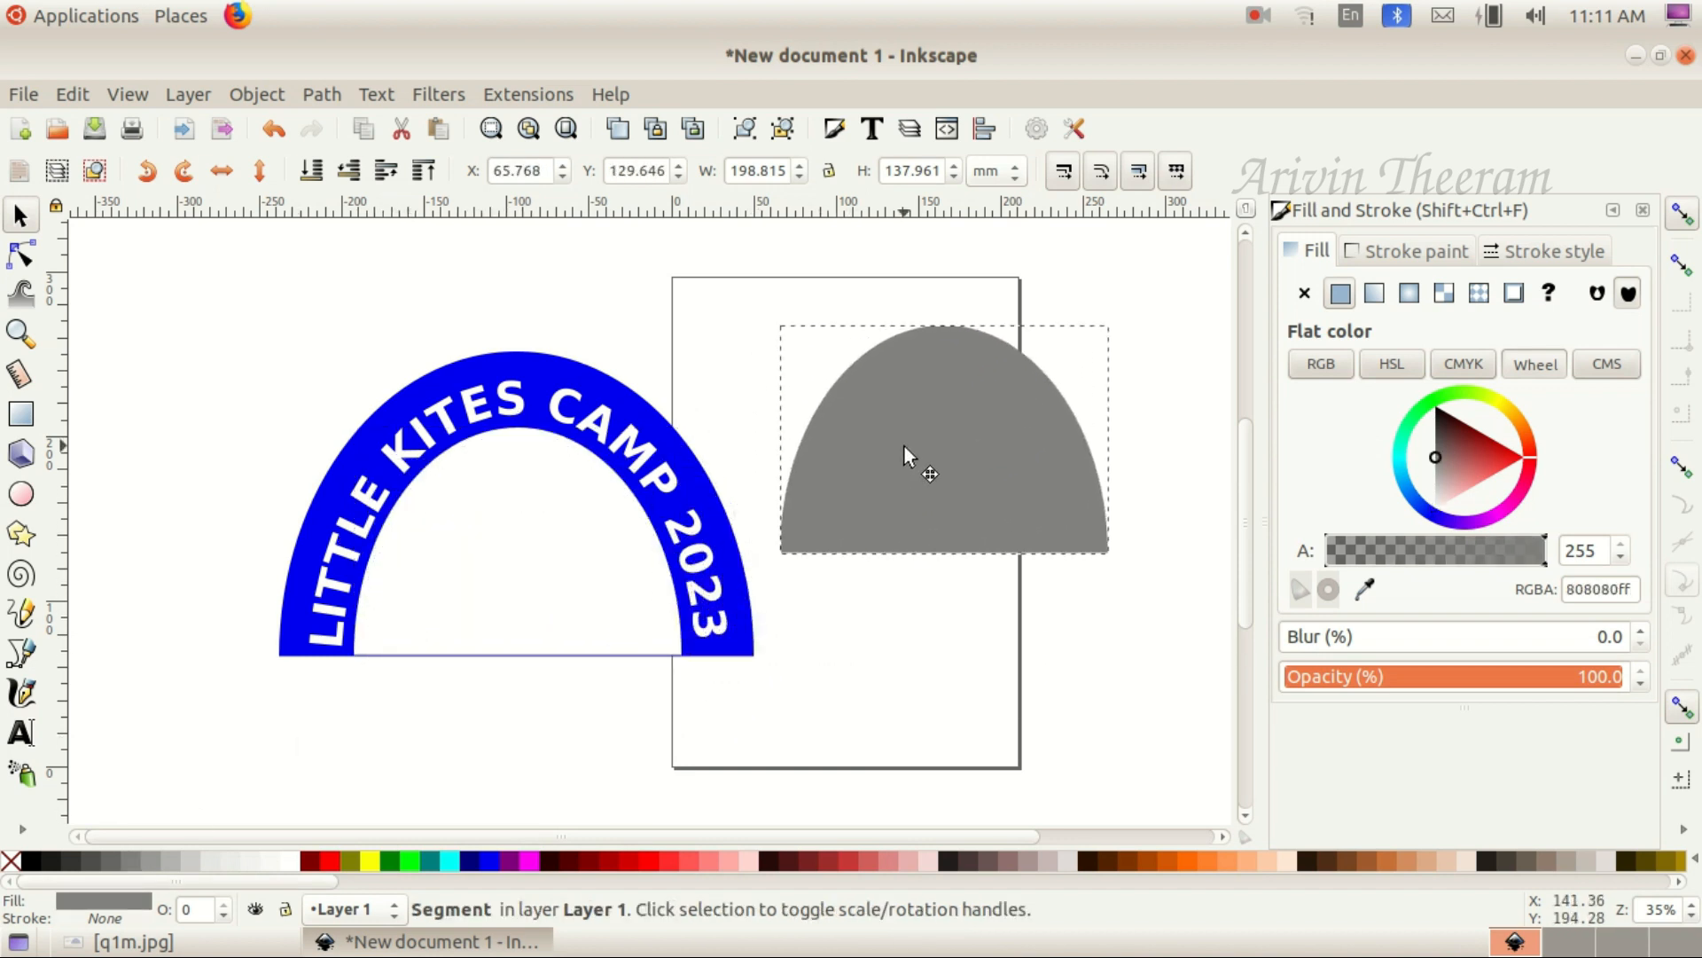
{"action": "left_click", "coordinate": [685, 371]}
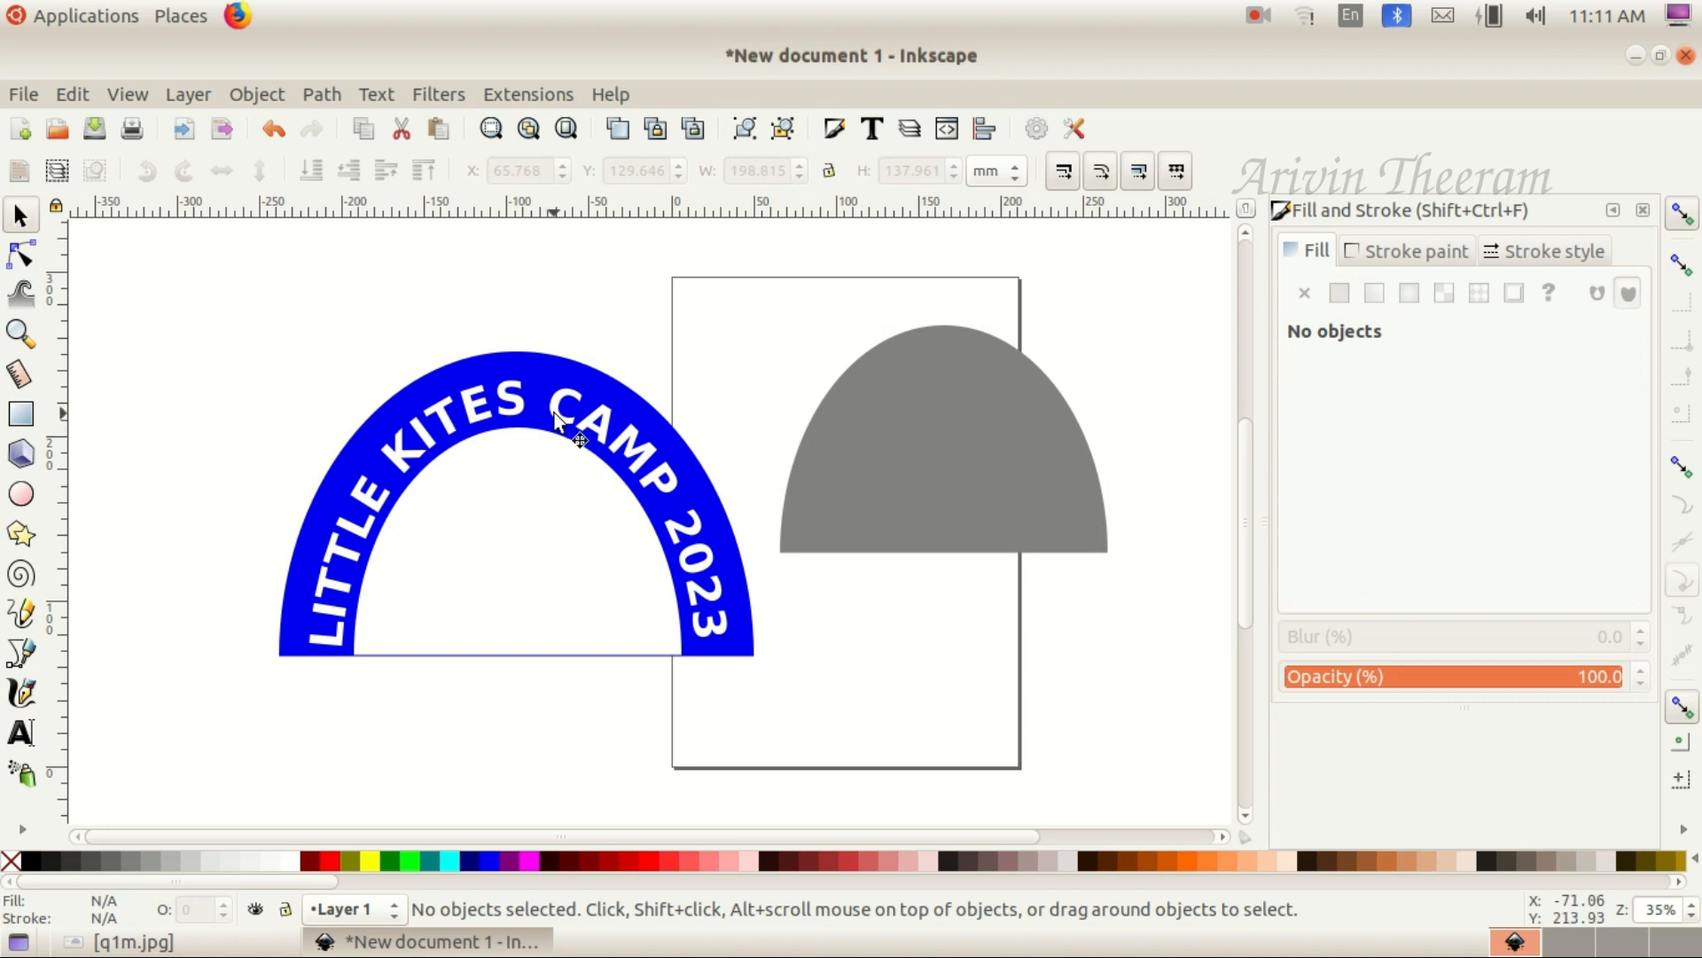
Group the blue half-ellipse, curved text and white half-ellipse, and enlarge the group to about 349 by 240 mm
{"action": "left_click", "coordinate": [525, 367]}
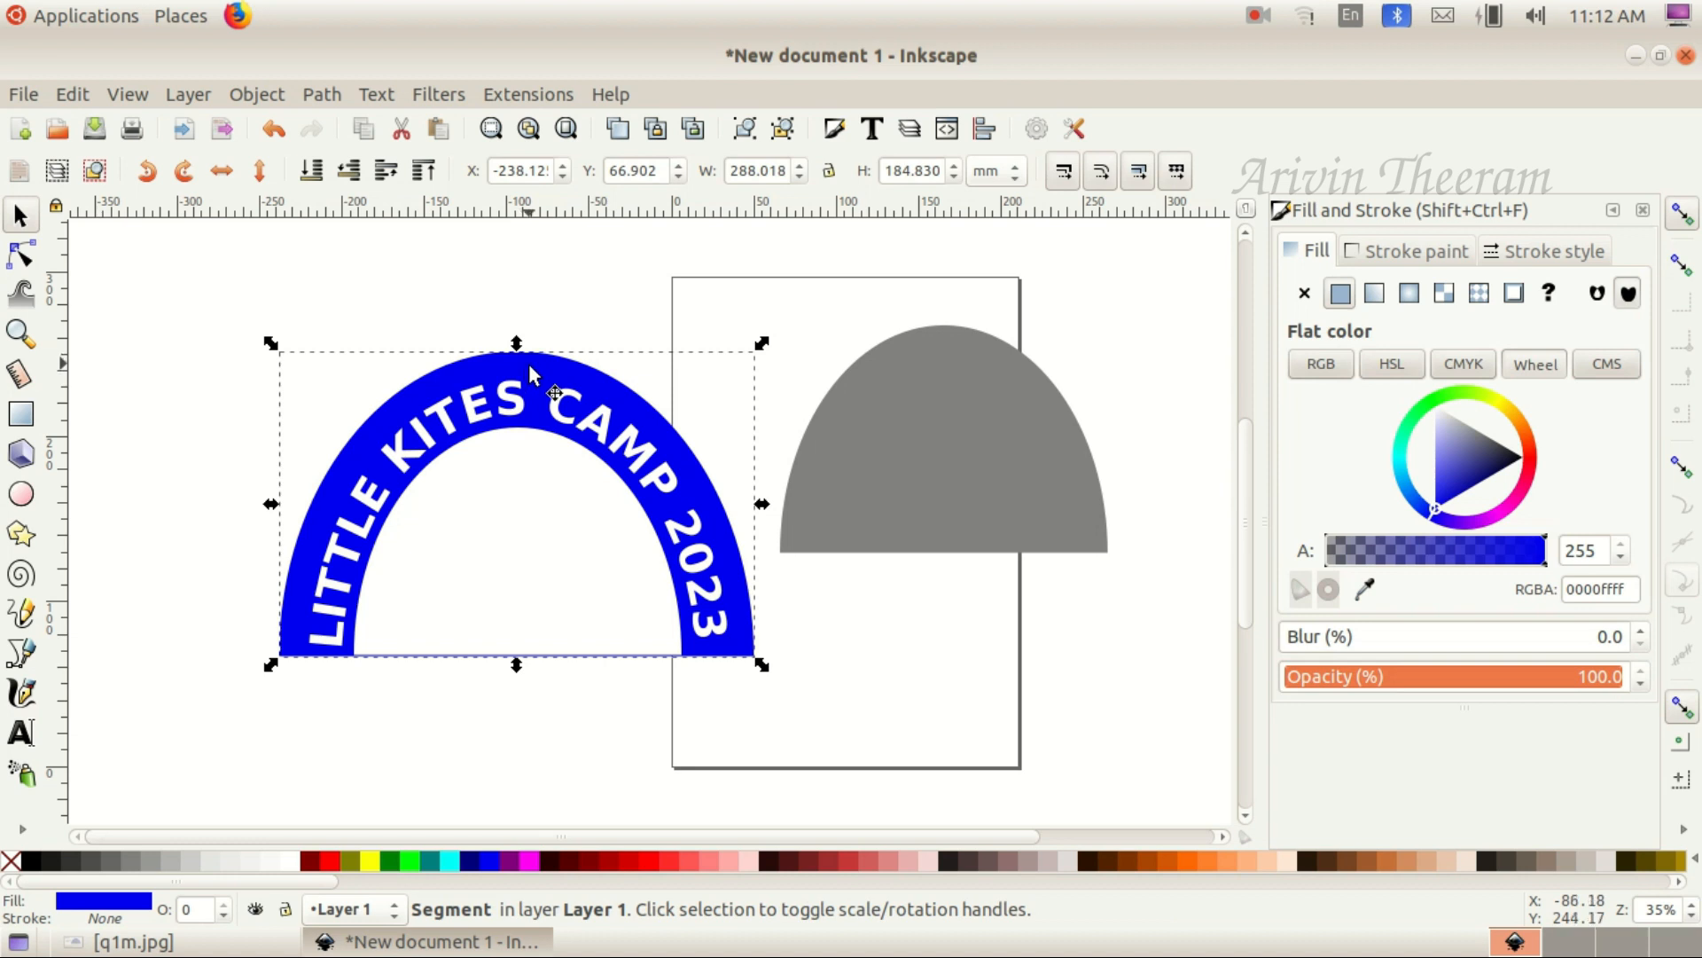
{"action": "key", "text": "shift"}
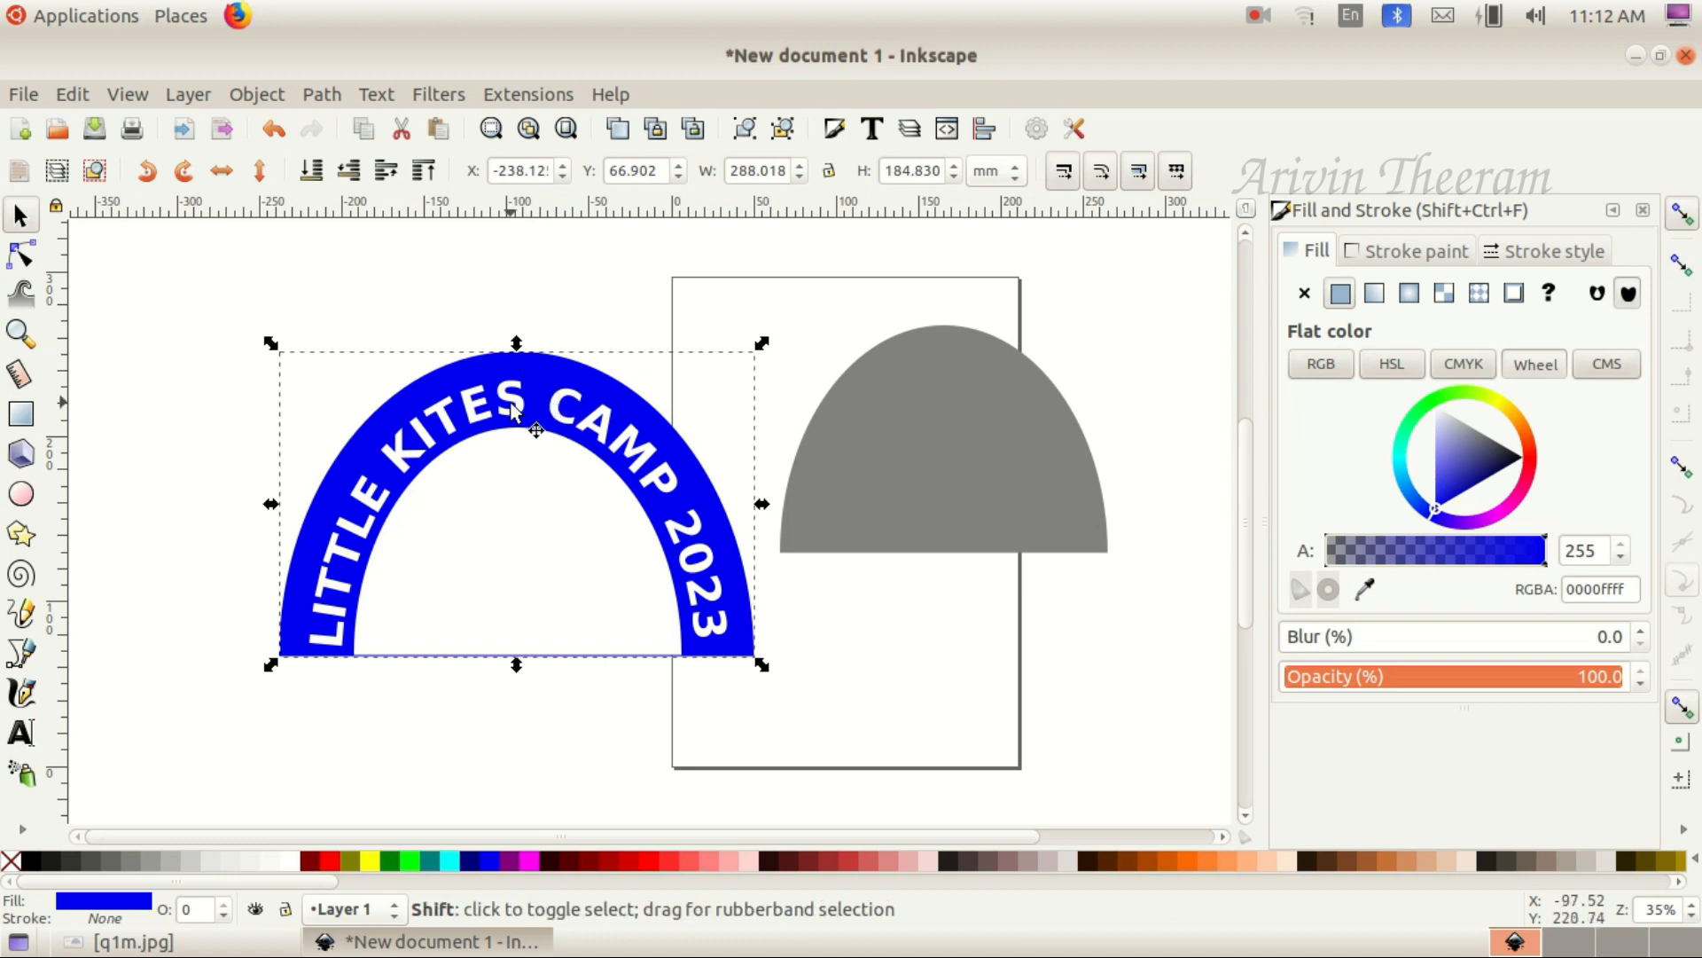
{"action": "left_click", "coordinate": [515, 405], "text": "shift"}
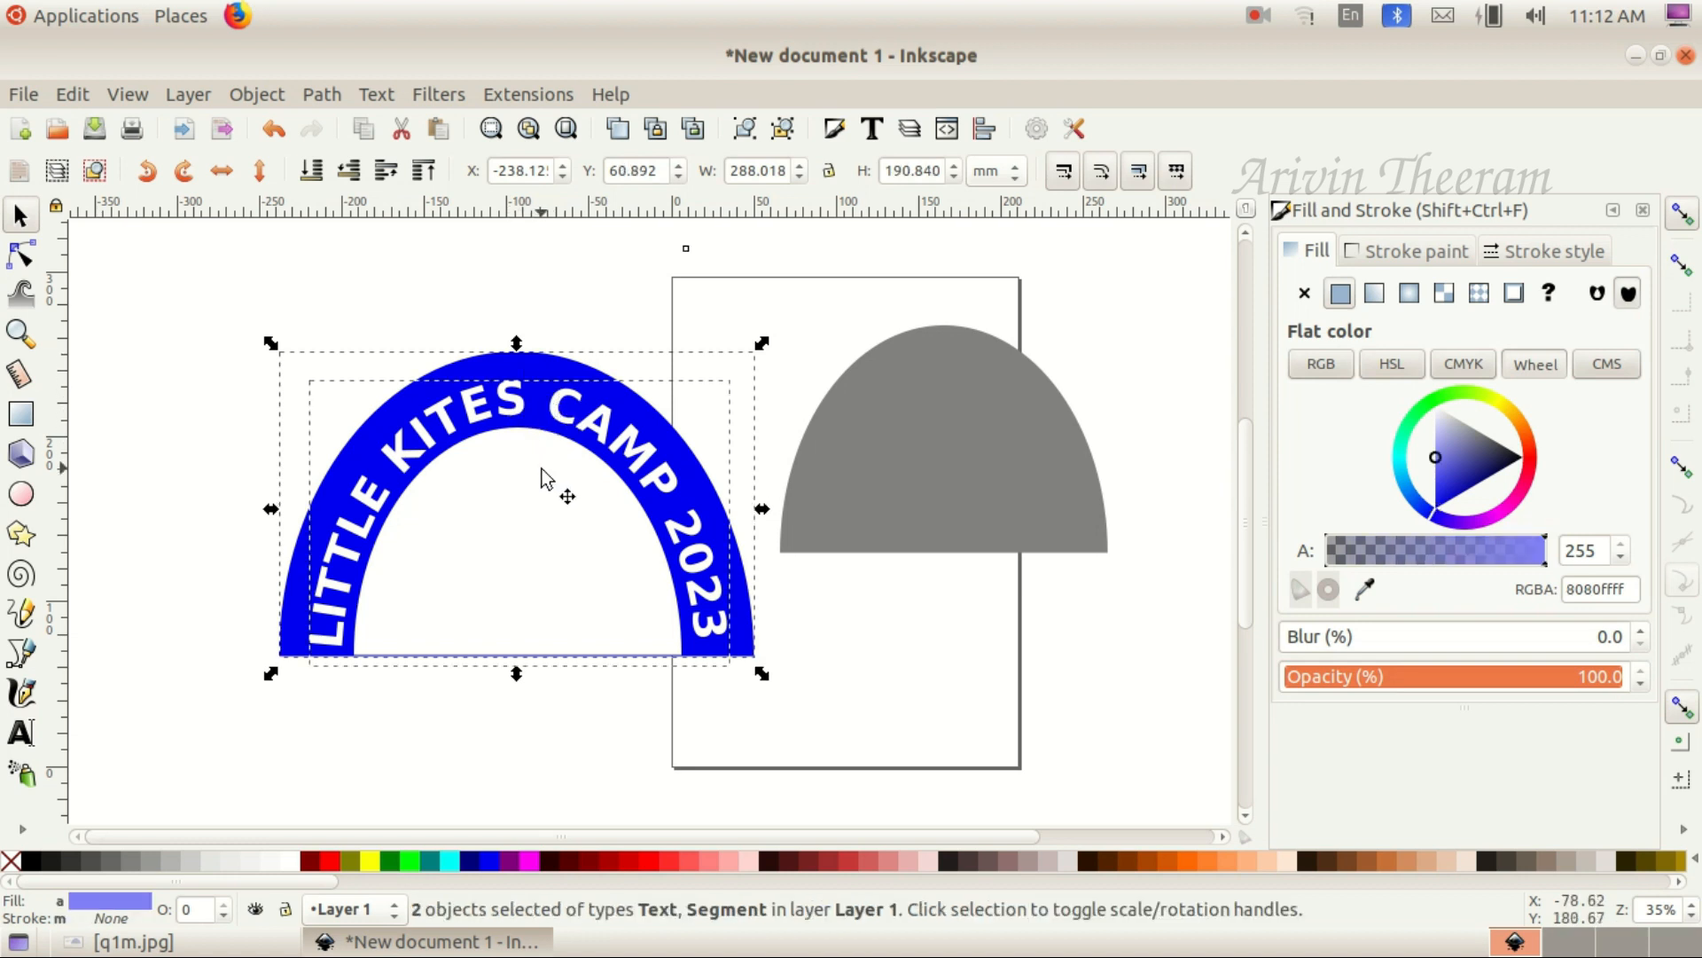
{"action": "left_click", "coordinate": [536, 504], "text": "shift"}
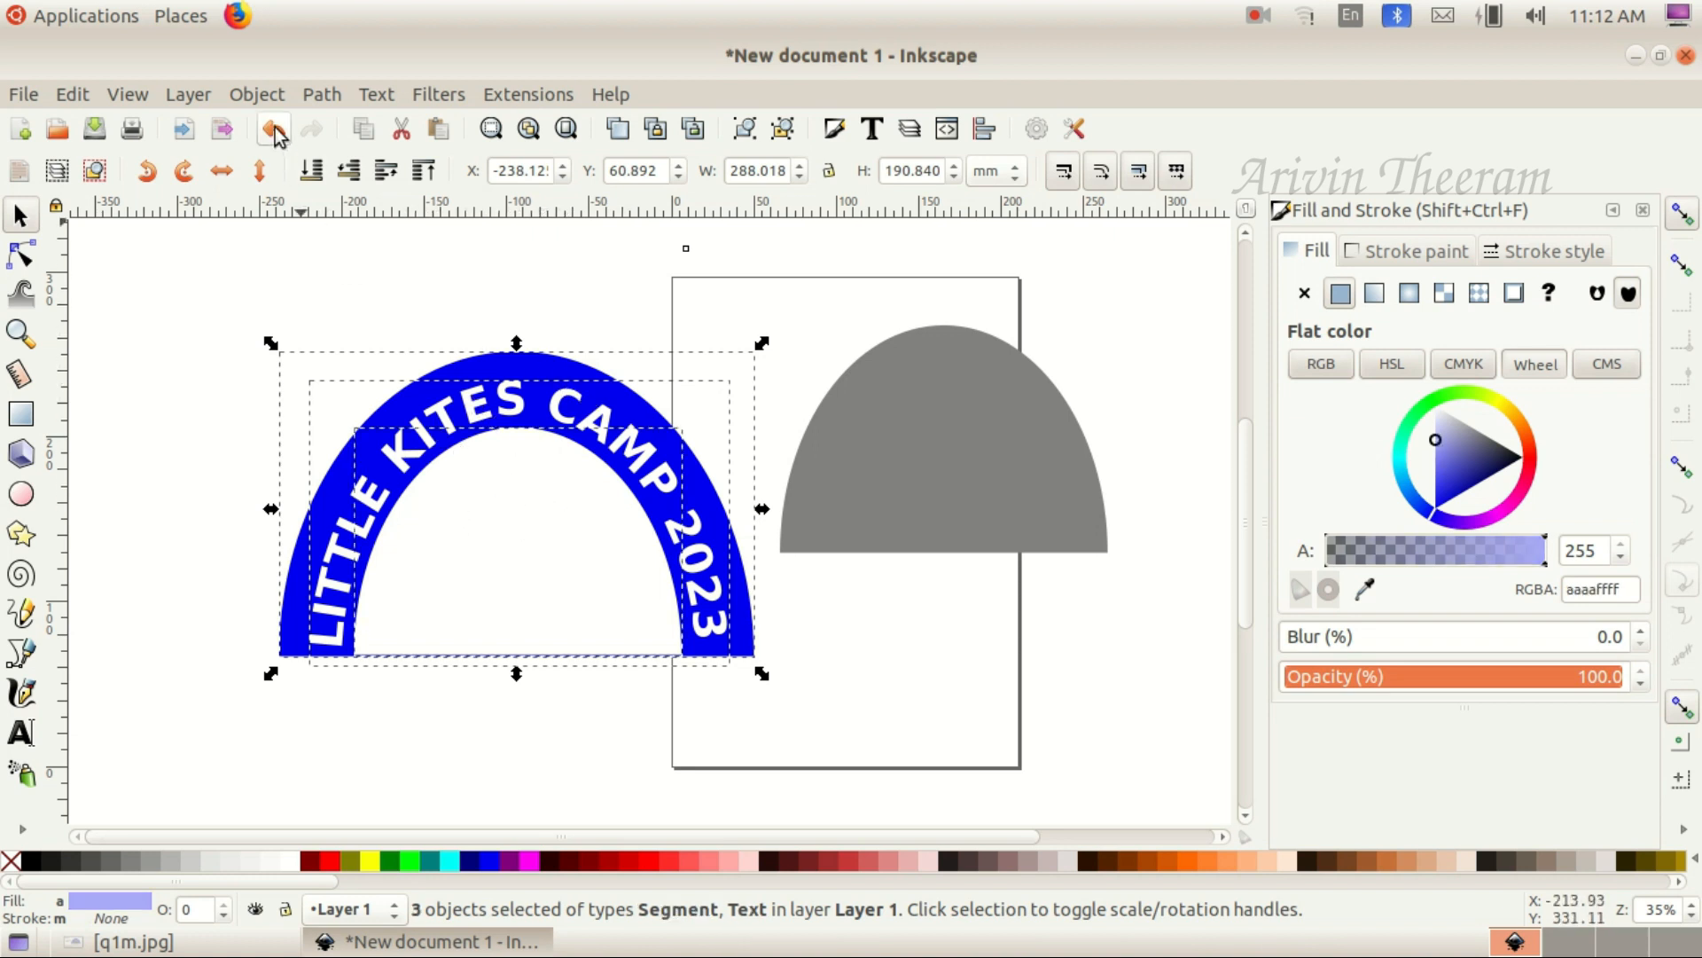
{"action": "left_click", "coordinate": [272, 96]}
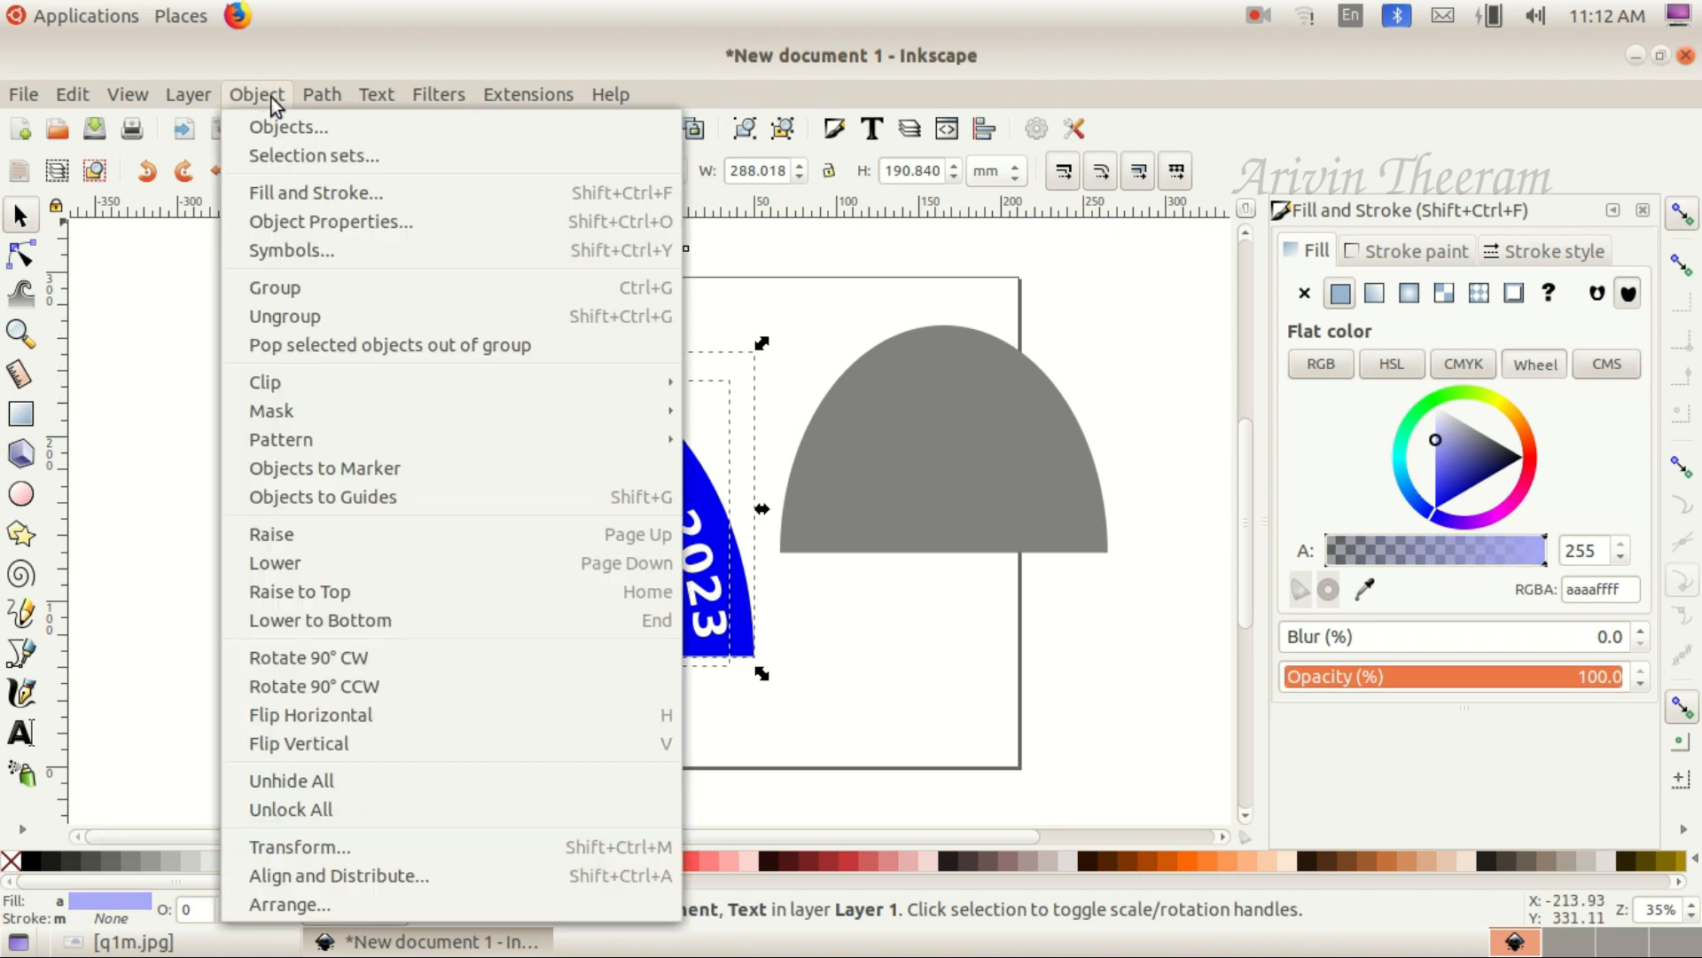
{"action": "left_click", "coordinate": [294, 286]}
{"action": "left_click_drag", "start_coordinate": [521, 436], "coordinate": [457, 385]}
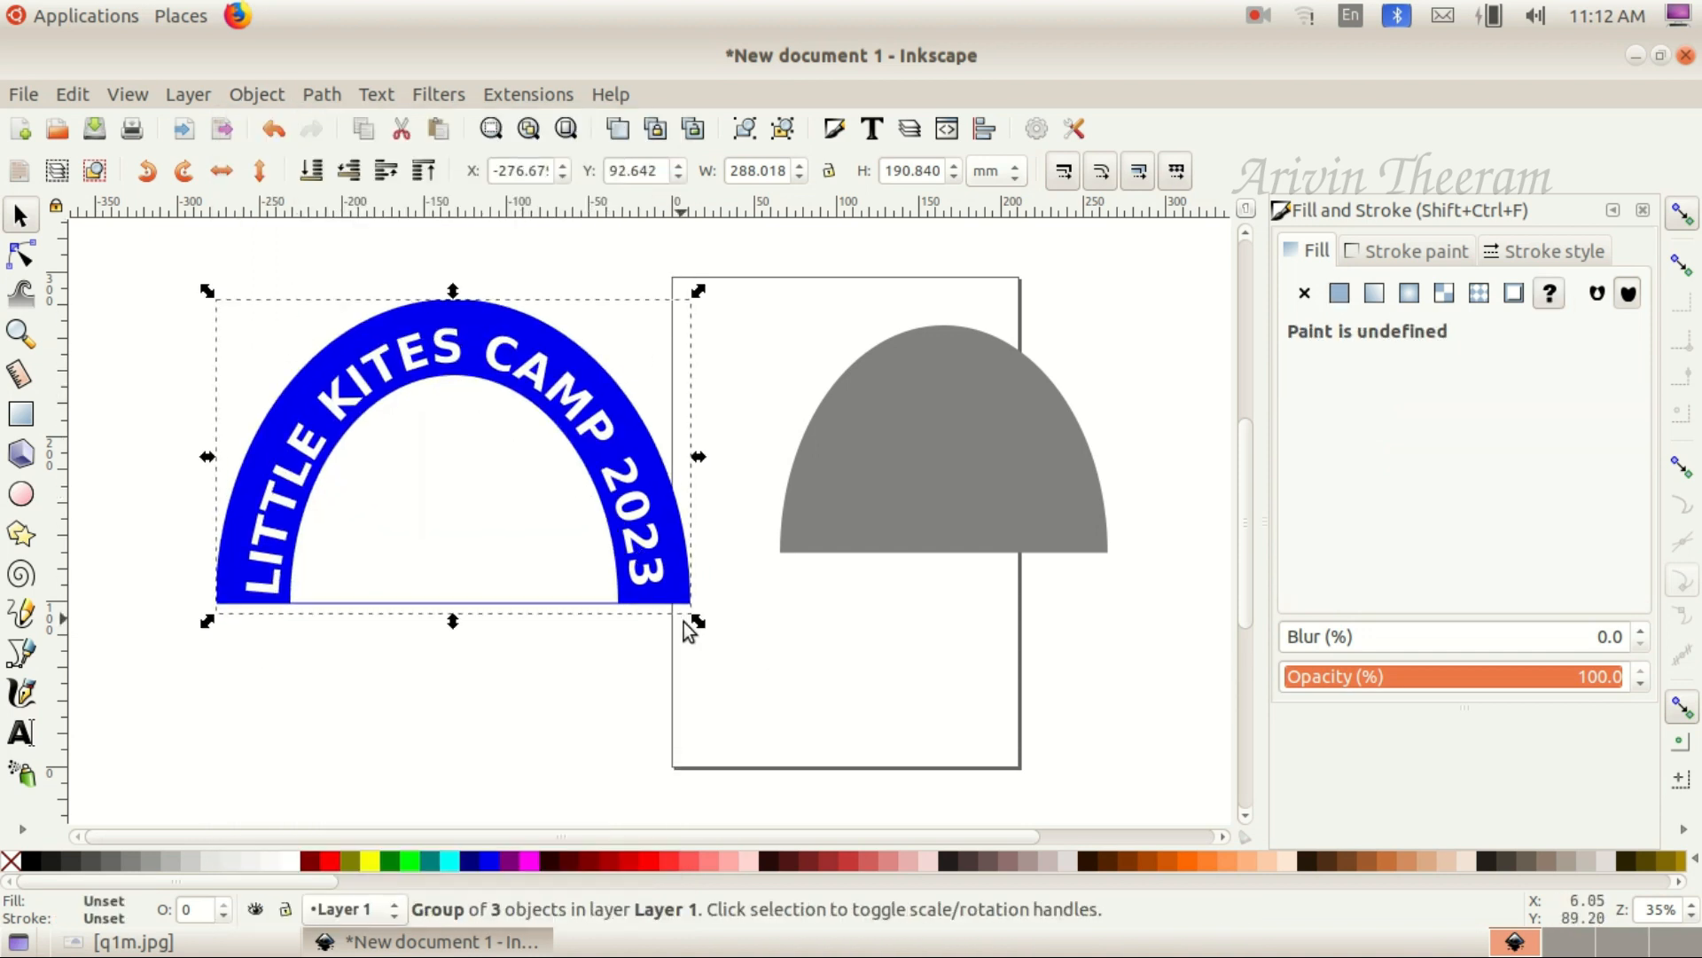
{"action": "left_click_drag", "start_coordinate": [697, 624], "coordinate": [801, 698]}
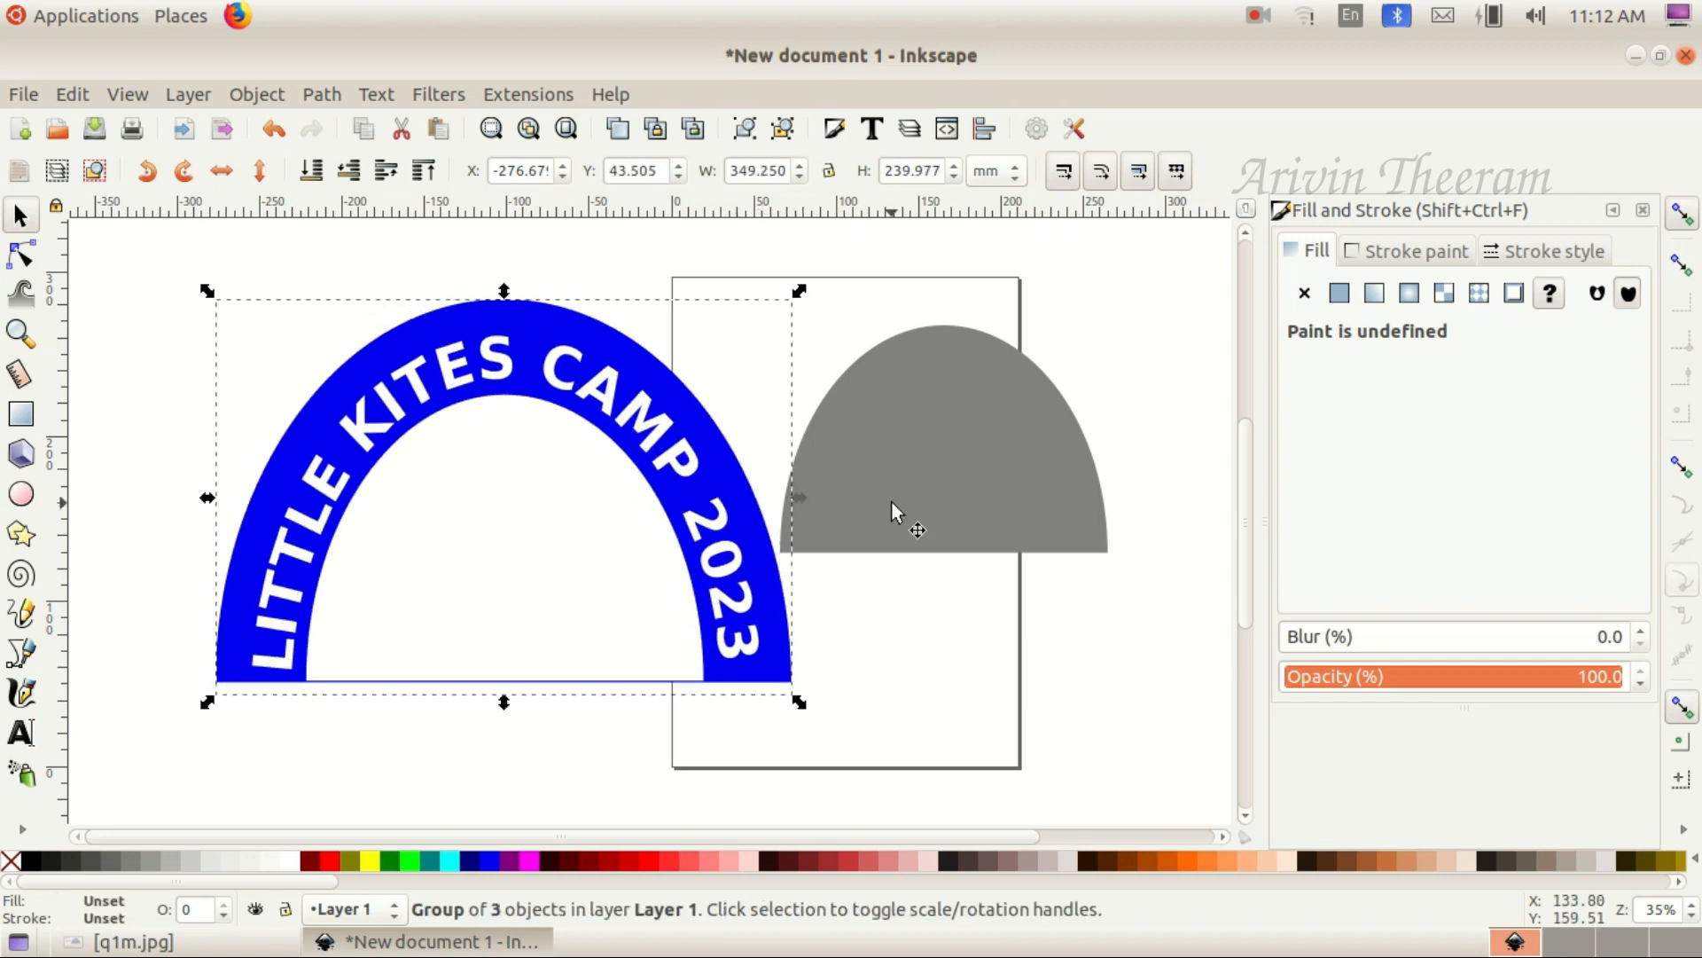
Place the grey half-ellipse inside the white opening on the arch's base and enlarge it to about 213 by 156 mm
{"action": "left_click_drag", "start_coordinate": [896, 493], "coordinate": [439, 621]}
{"action": "left_click_drag", "start_coordinate": [665, 565], "coordinate": [689, 574]}
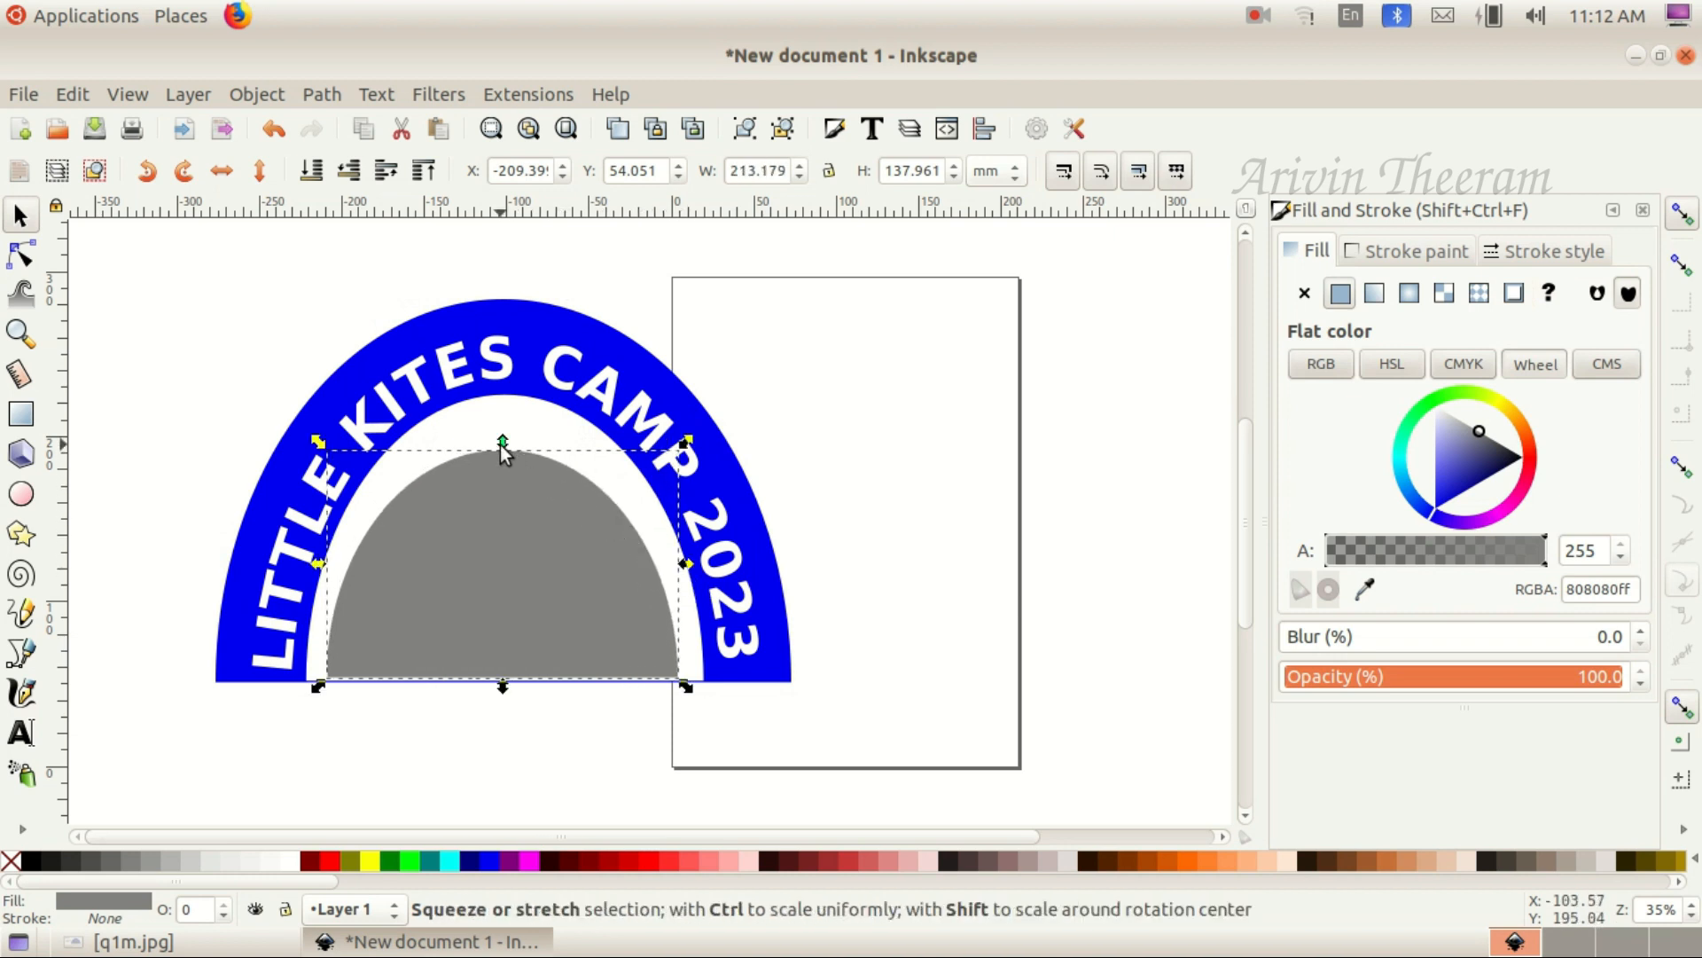
{"action": "left_click_drag", "start_coordinate": [499, 443], "coordinate": [497, 413]}
{"action": "left_click", "coordinate": [768, 342]}
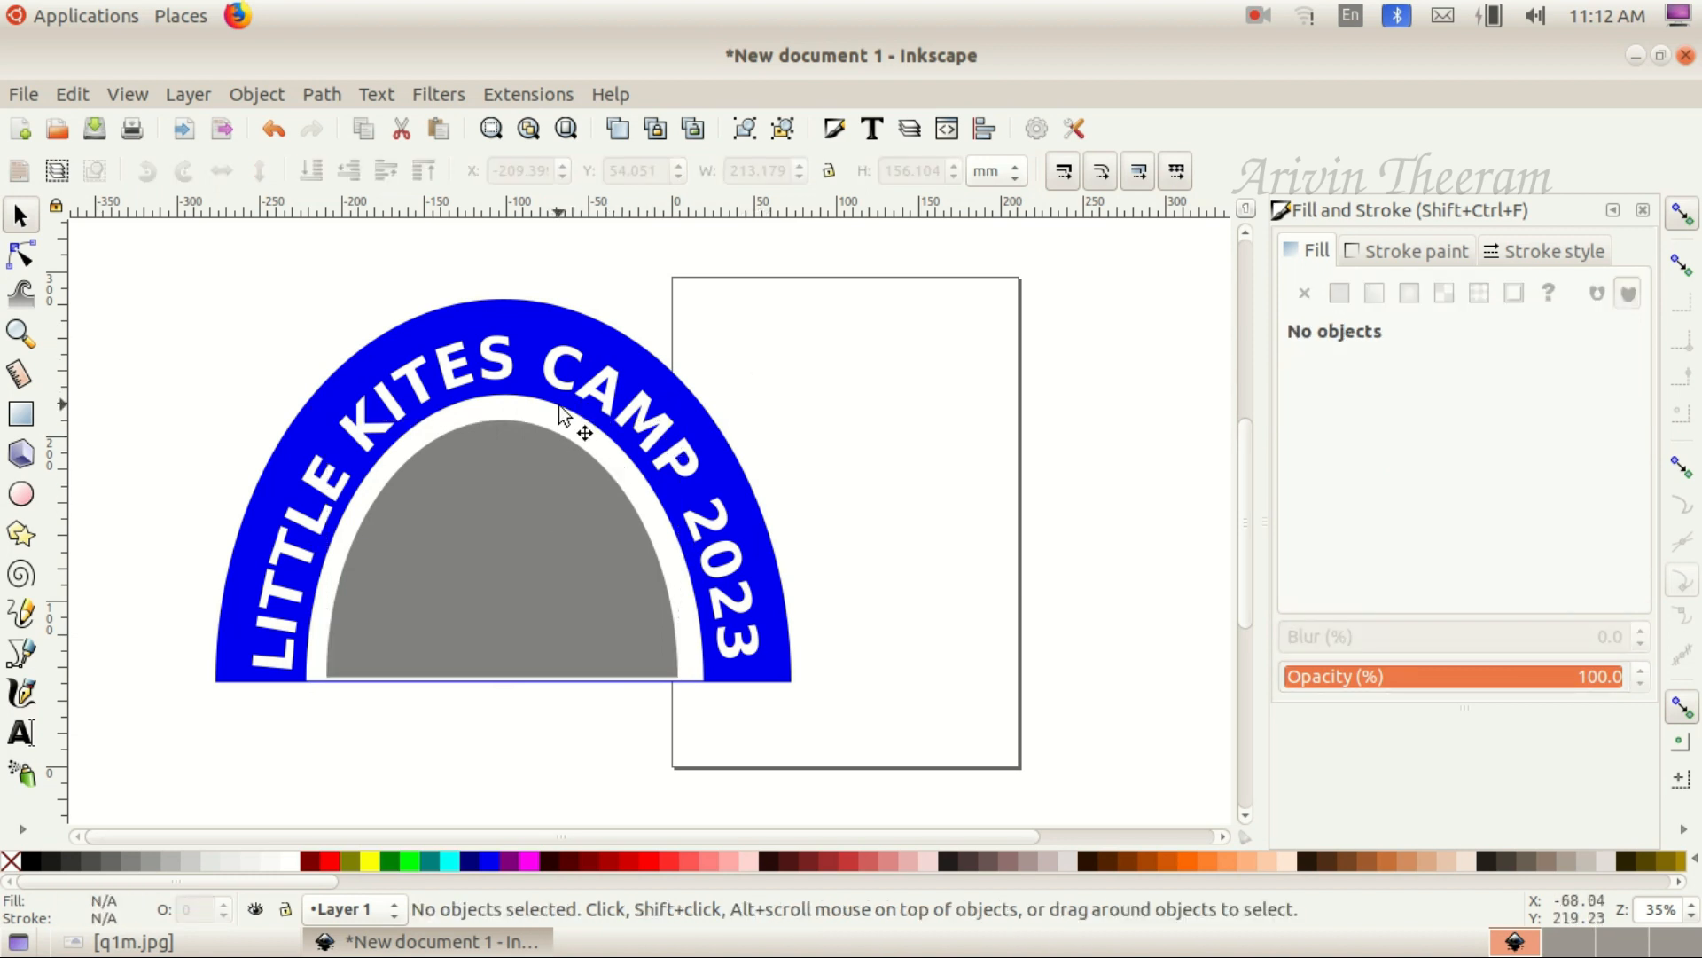
Group the grey half-ellipse with the lettered arch and enlarge the whole group to about 387 by 256 mm
{"action": "left_click", "coordinate": [531, 481]}
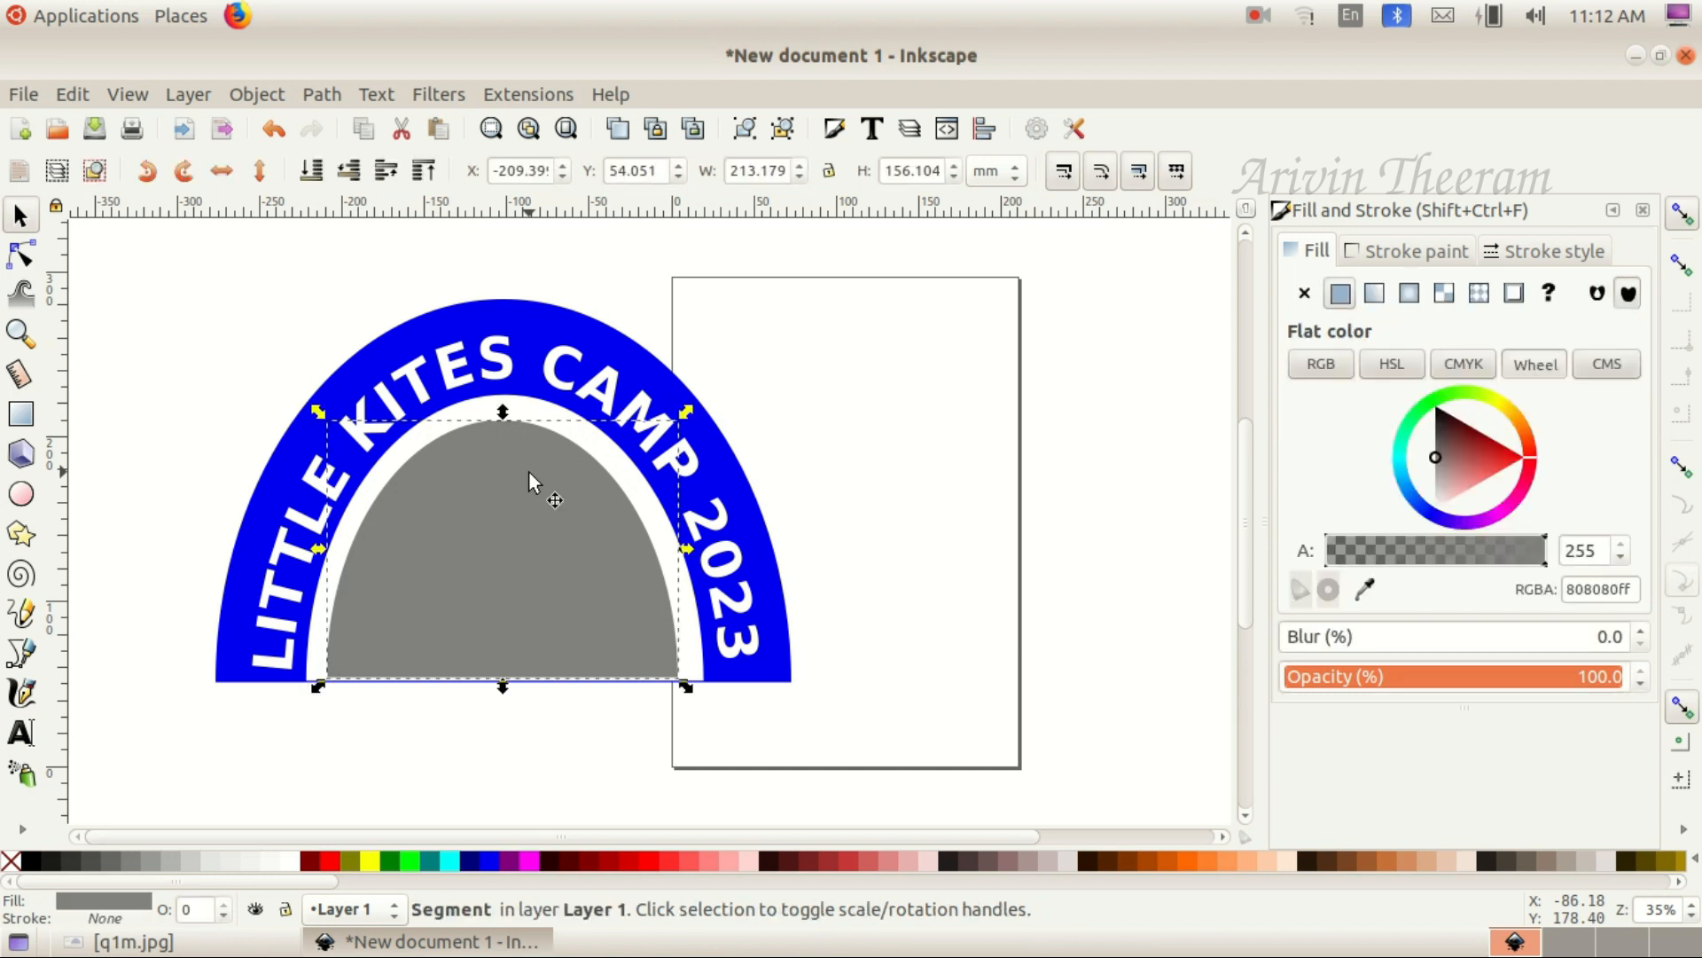
{"action": "key", "text": "shift"}
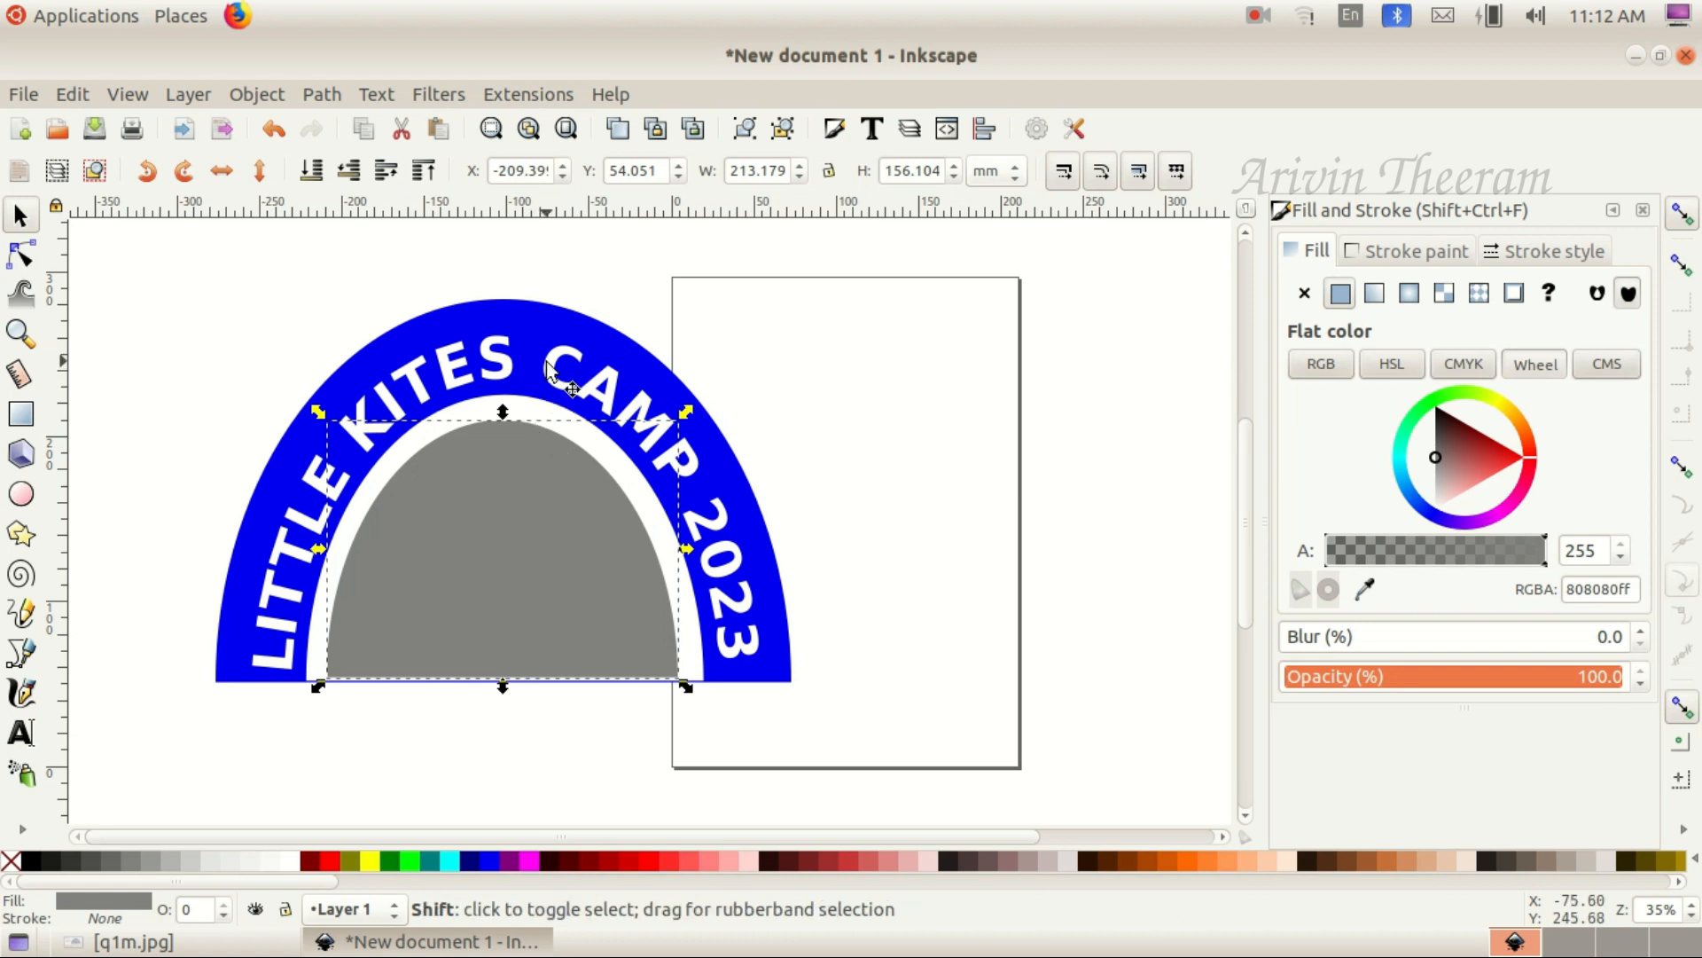
{"action": "left_click", "coordinate": [550, 371], "text": "shift"}
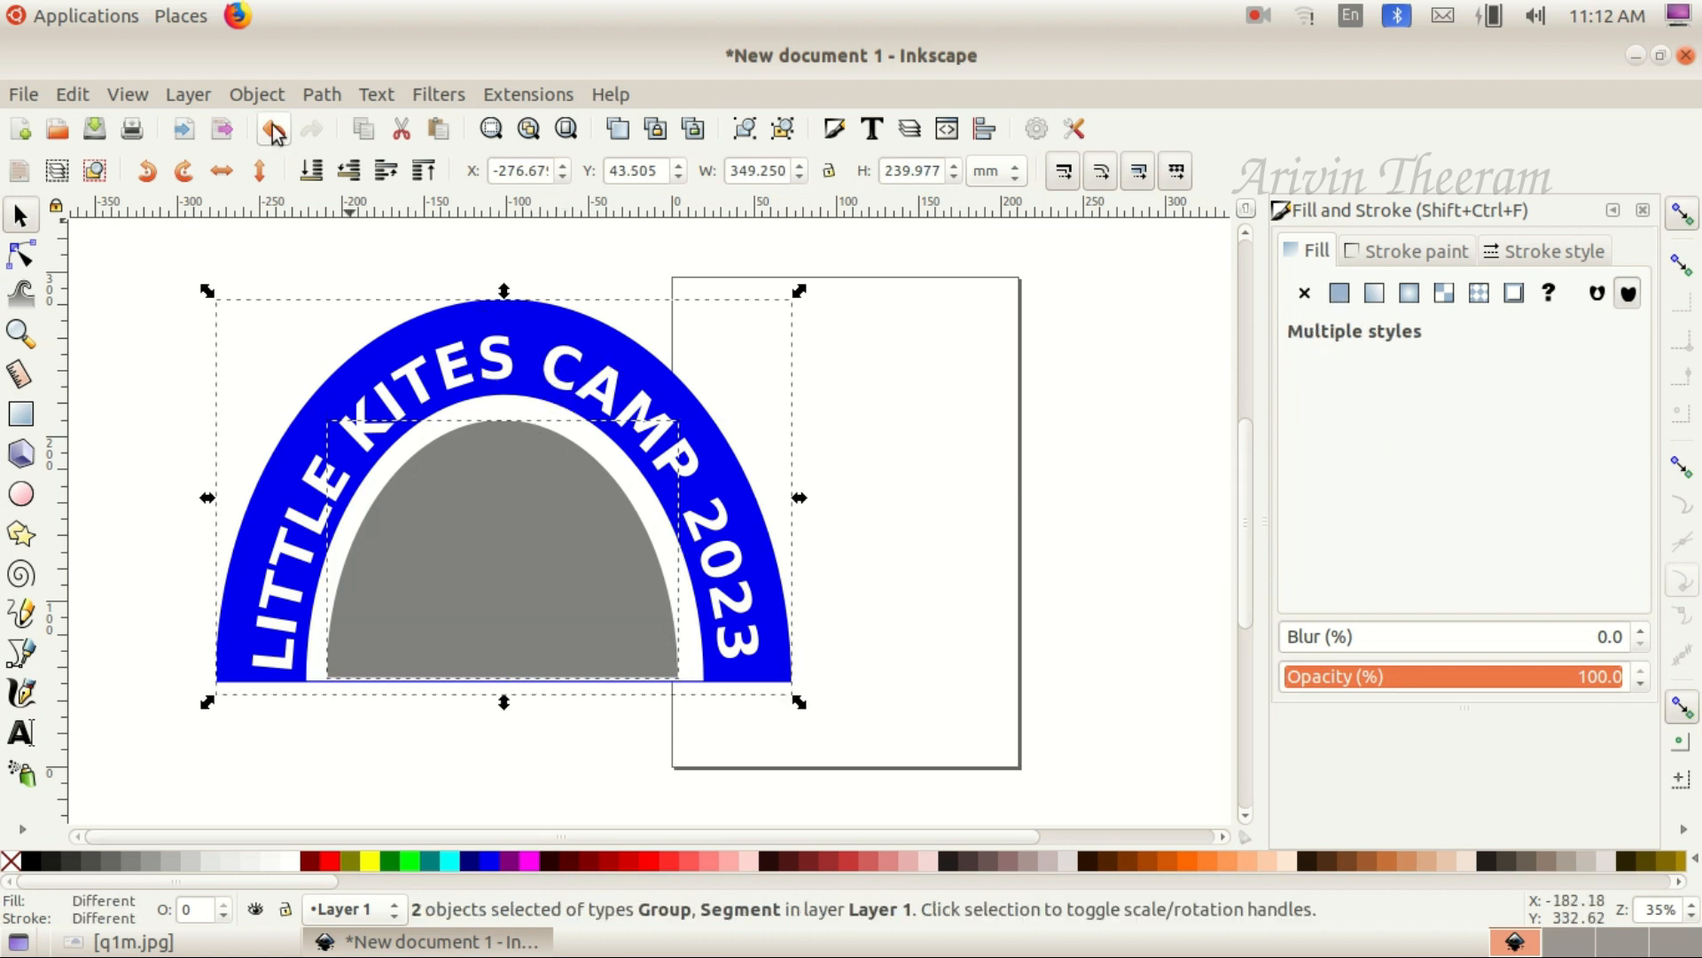
{"action": "left_click", "coordinate": [263, 93]}
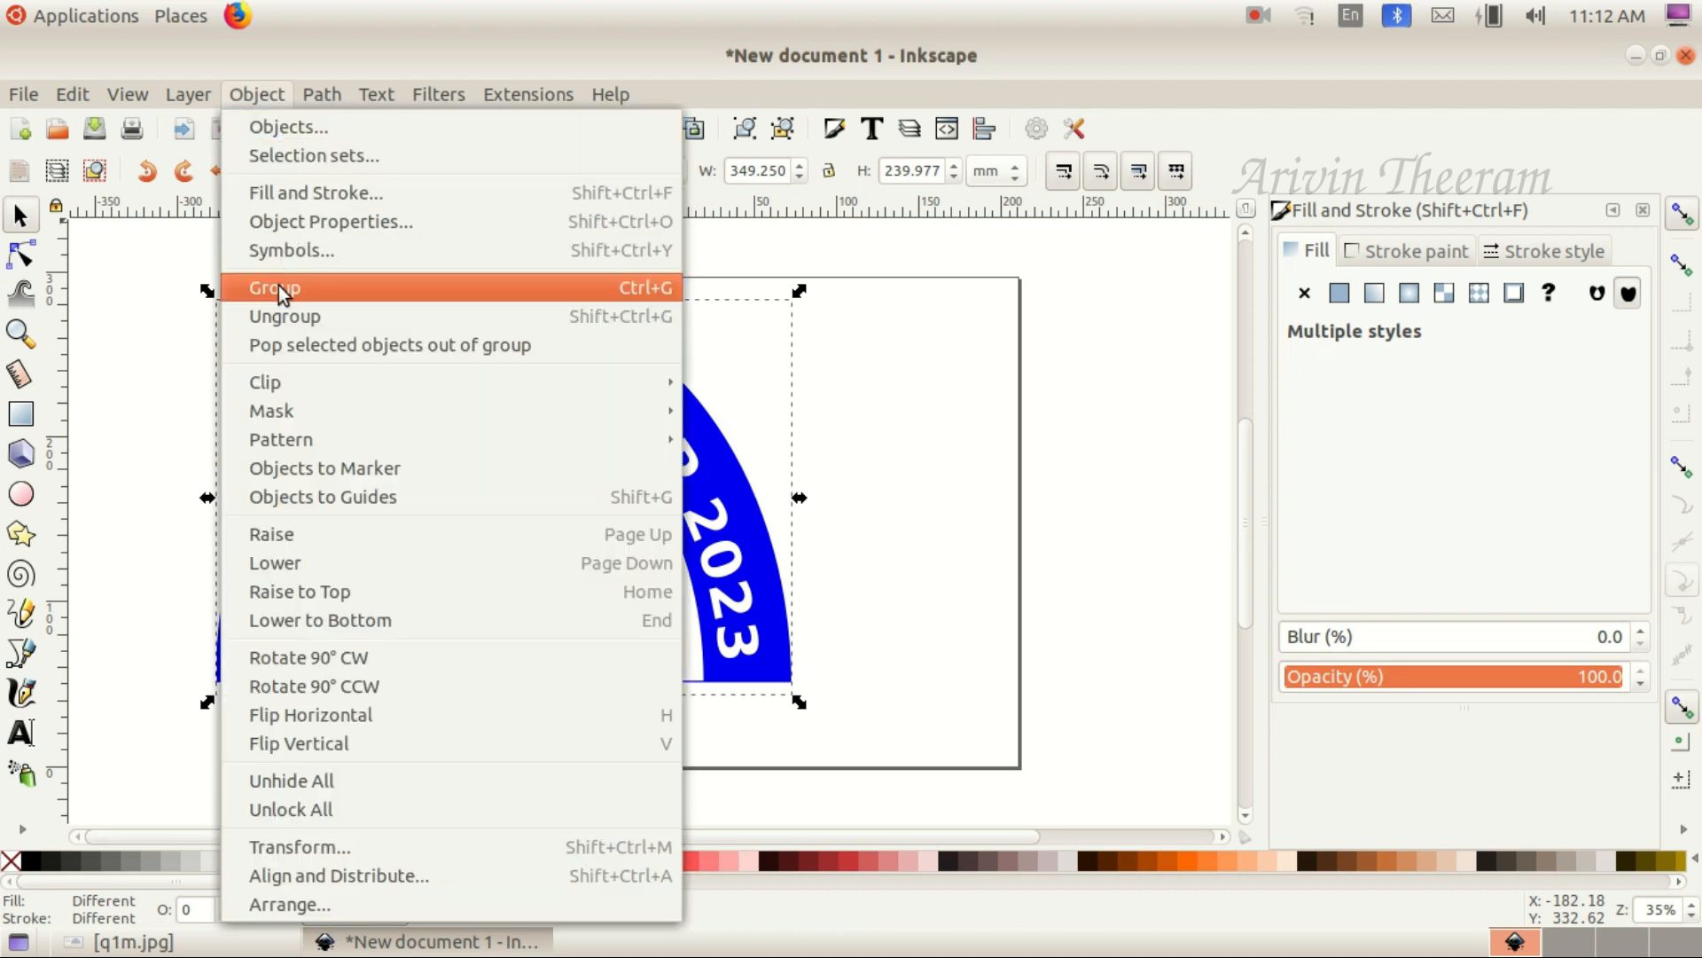
{"action": "left_click", "coordinate": [317, 287]}
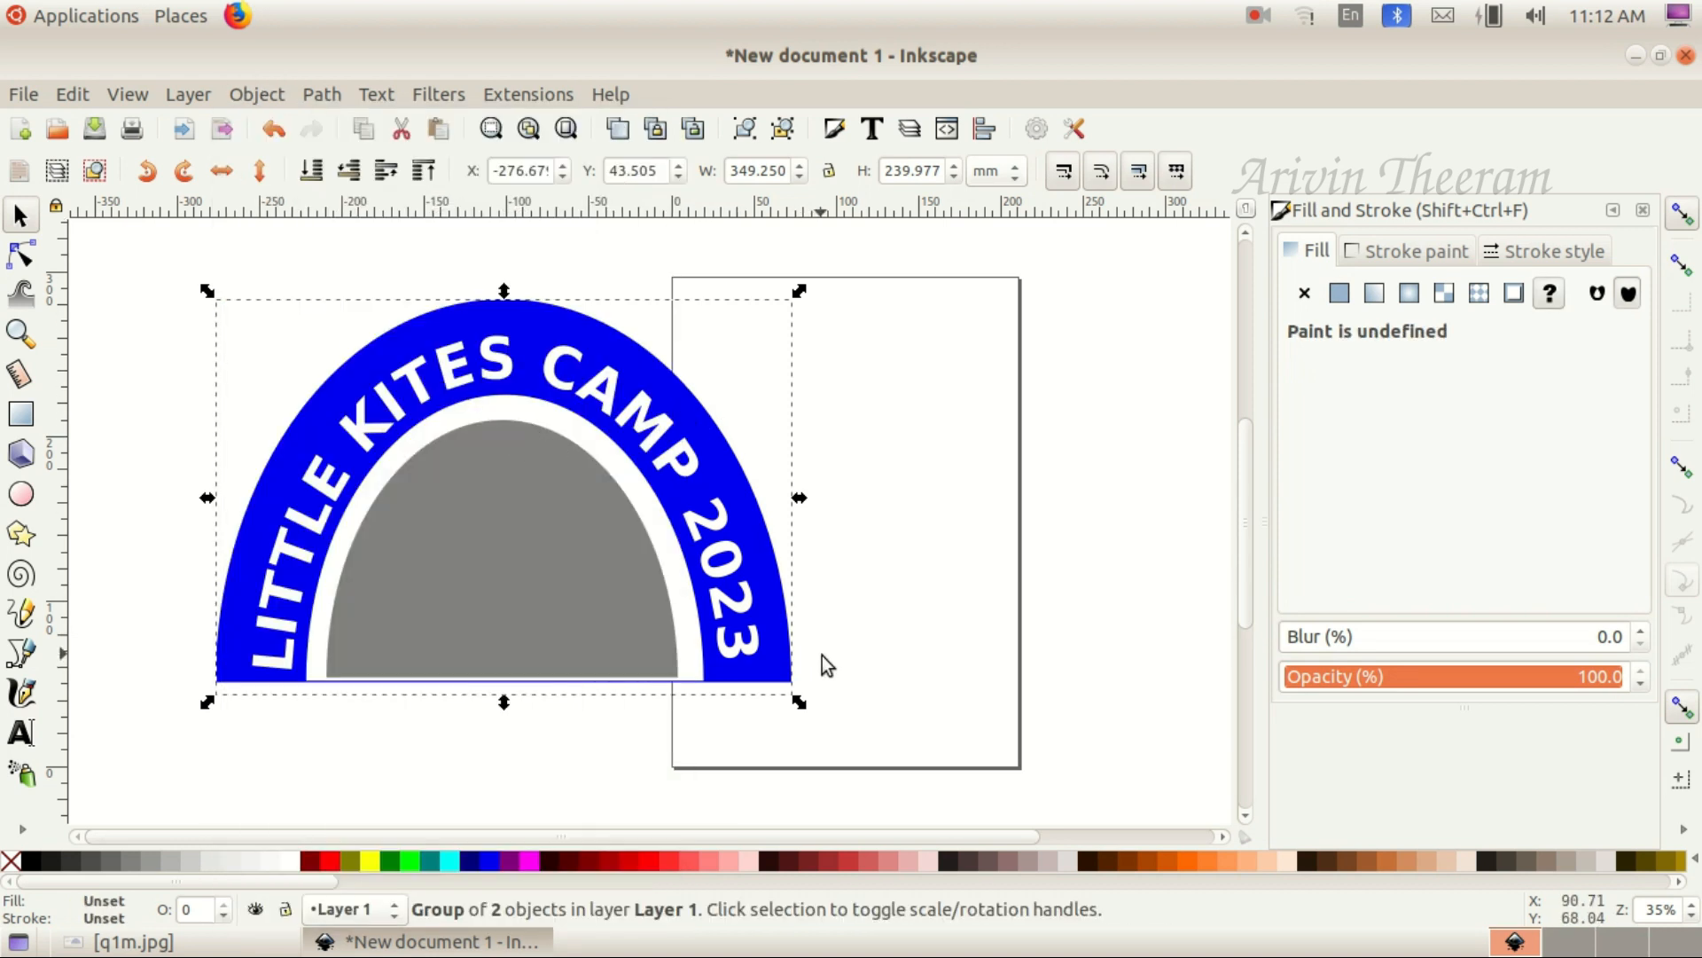
{"action": "left_click_drag", "start_coordinate": [810, 711], "coordinate": [865, 737]}
{"action": "left_click", "coordinate": [789, 675]}
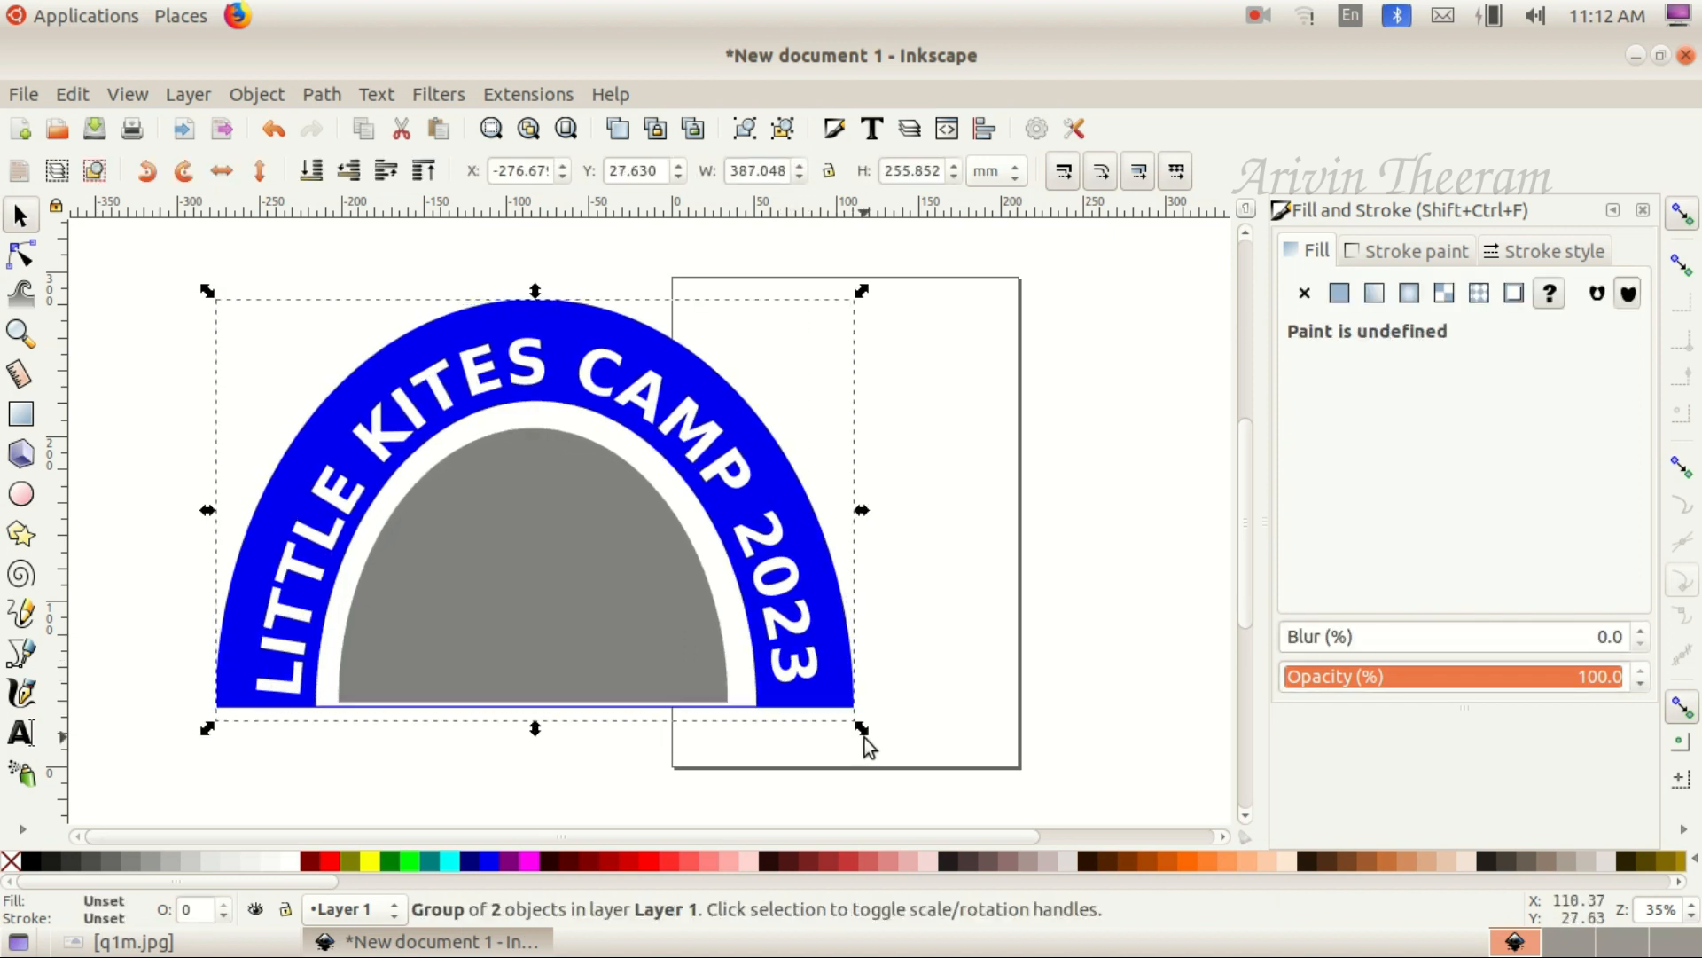
Check the saving instructions in q1m.jpg and start saving the drawing as SVG, named with the register number followed by _G1
{"action": "left_click", "coordinate": [221, 942]}
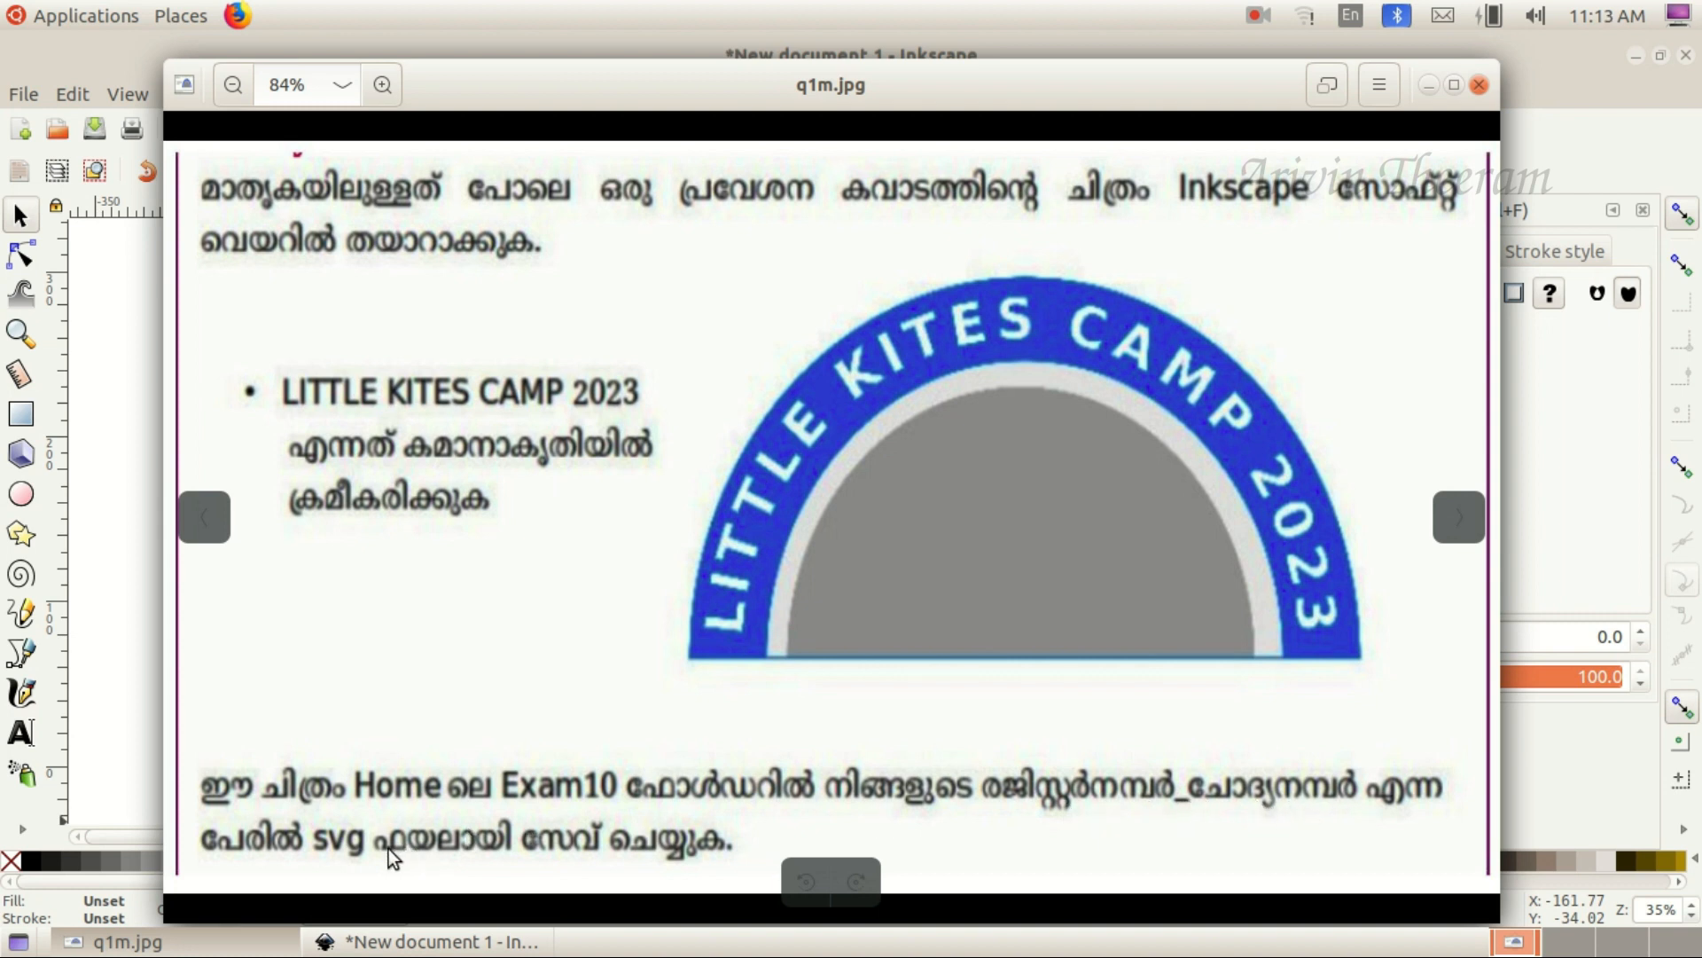
{"action": "left_click", "coordinate": [168, 941]}
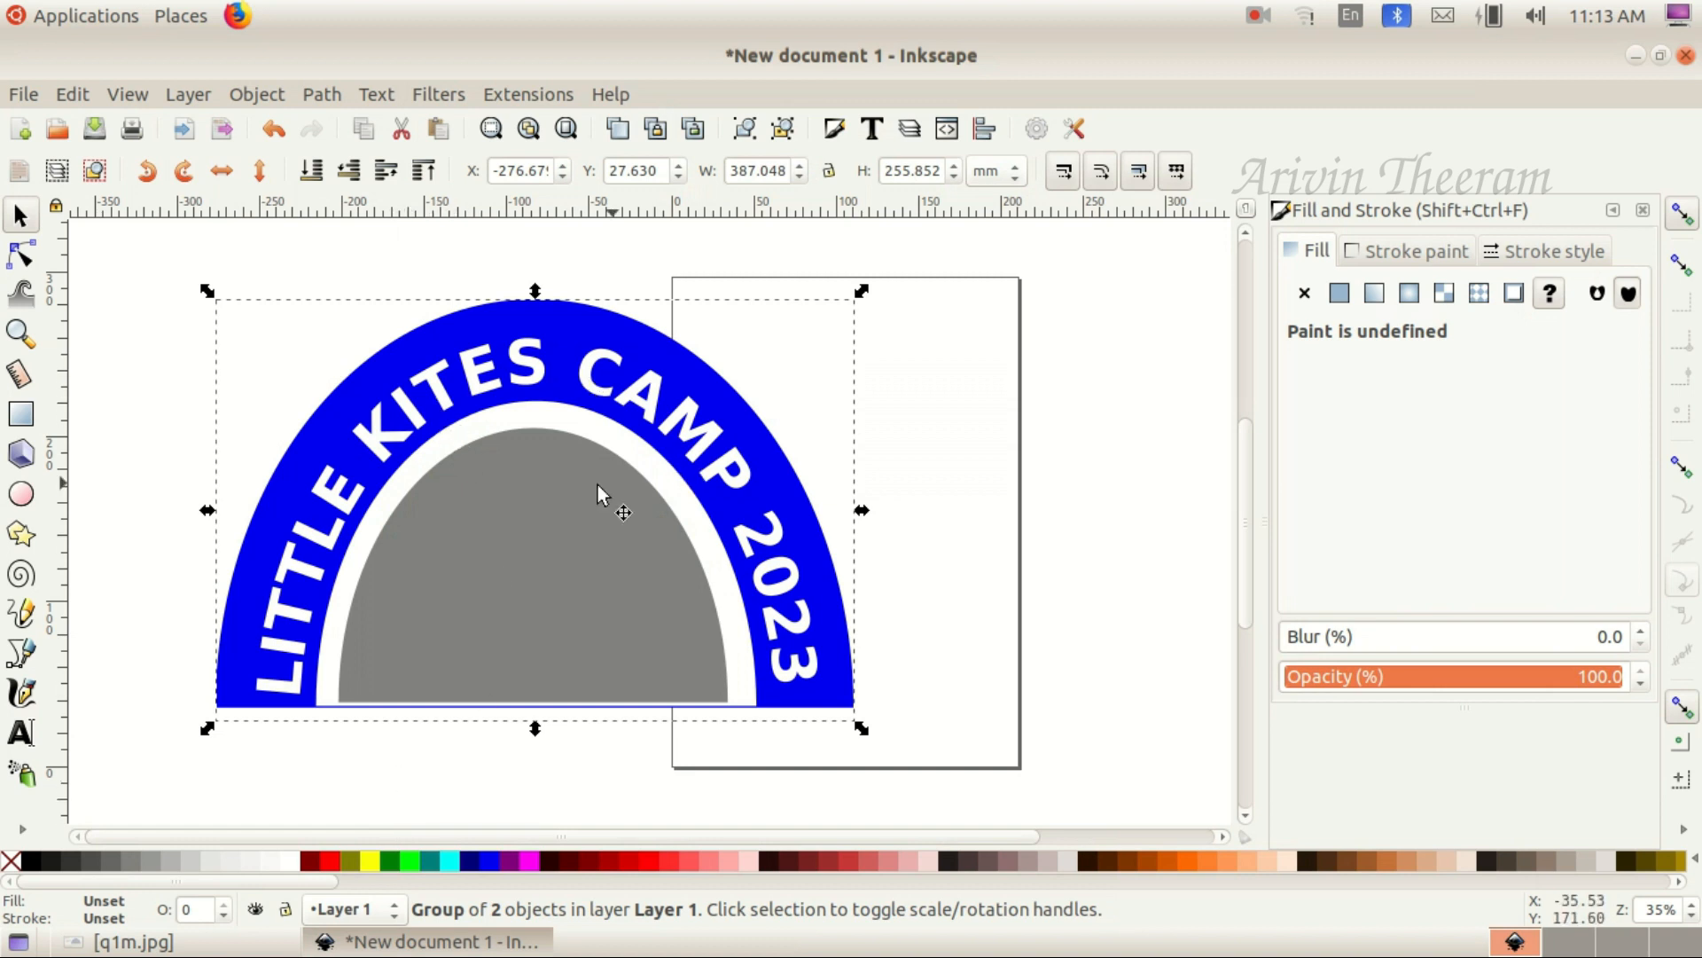
{"action": "left_click", "coordinate": [36, 93]}
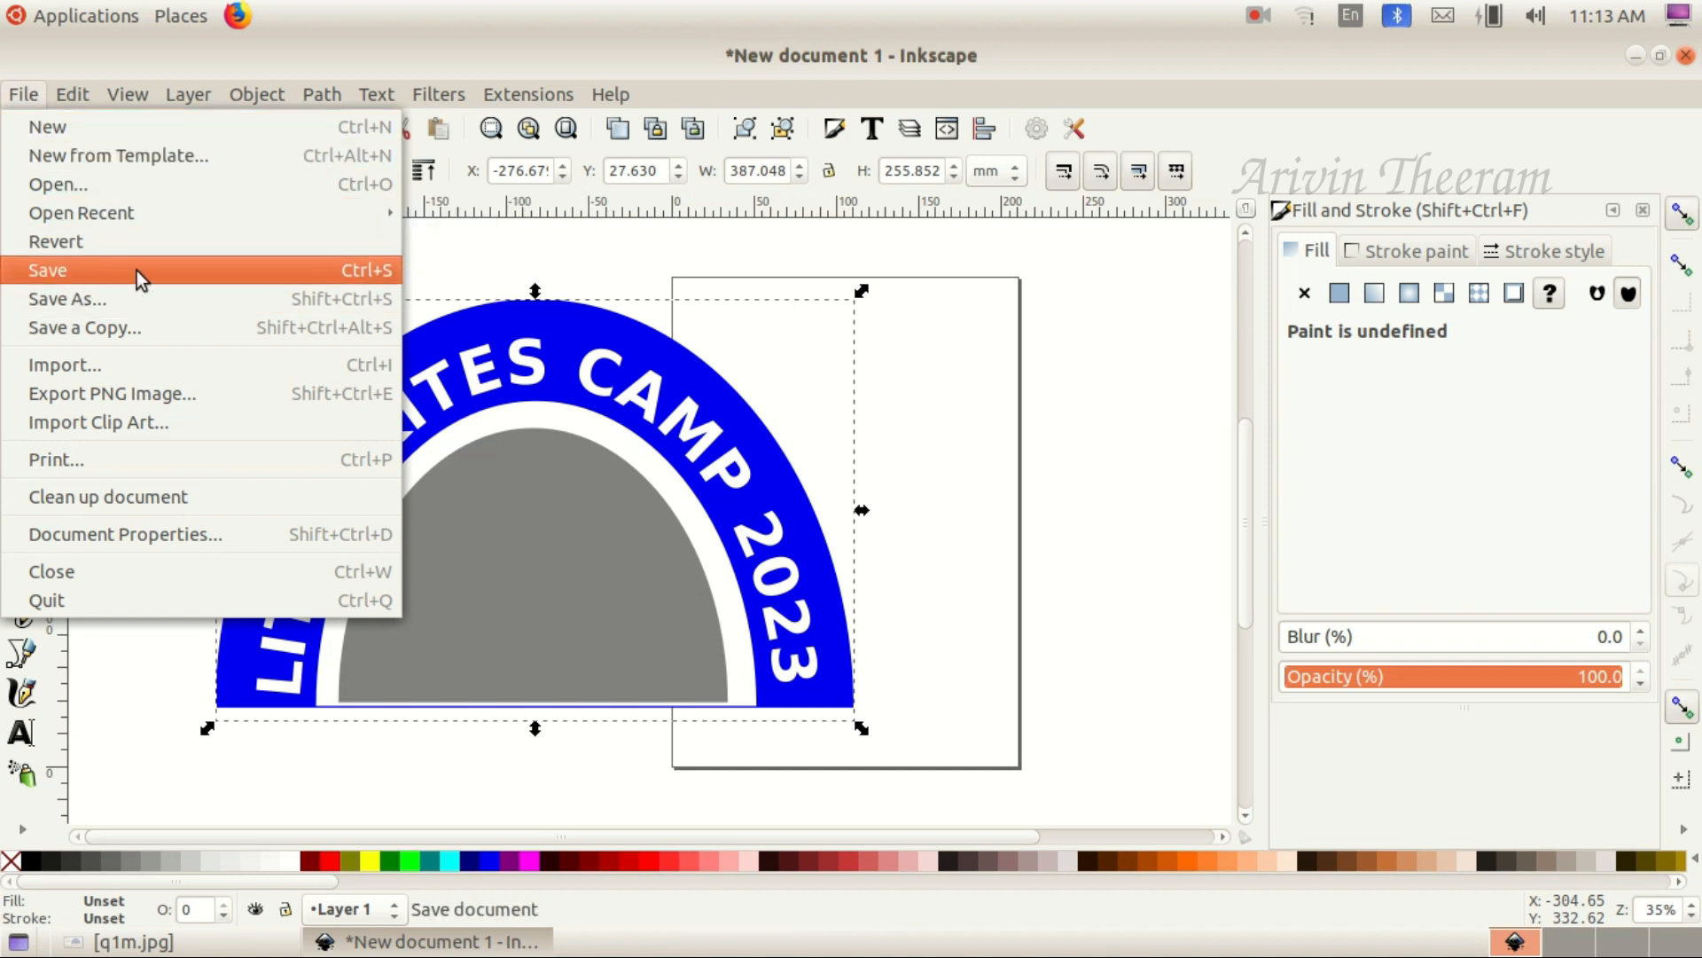
{"action": "left_click", "coordinate": [90, 295]}
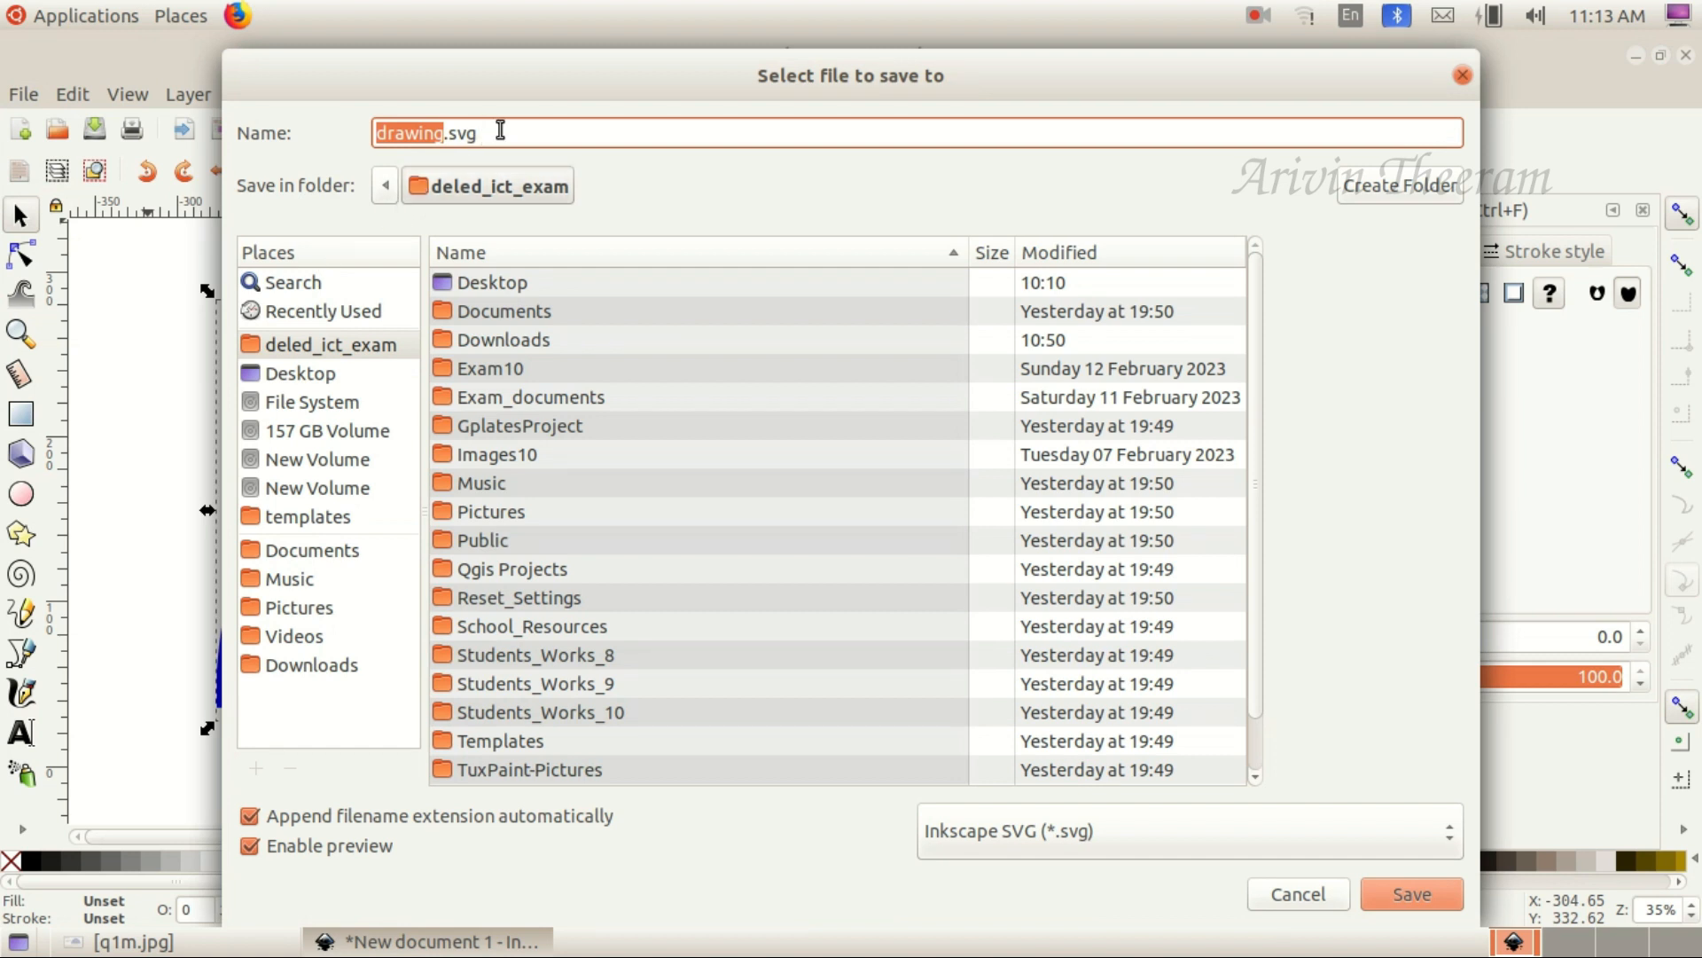
{"action": "type", "text": "78945"}
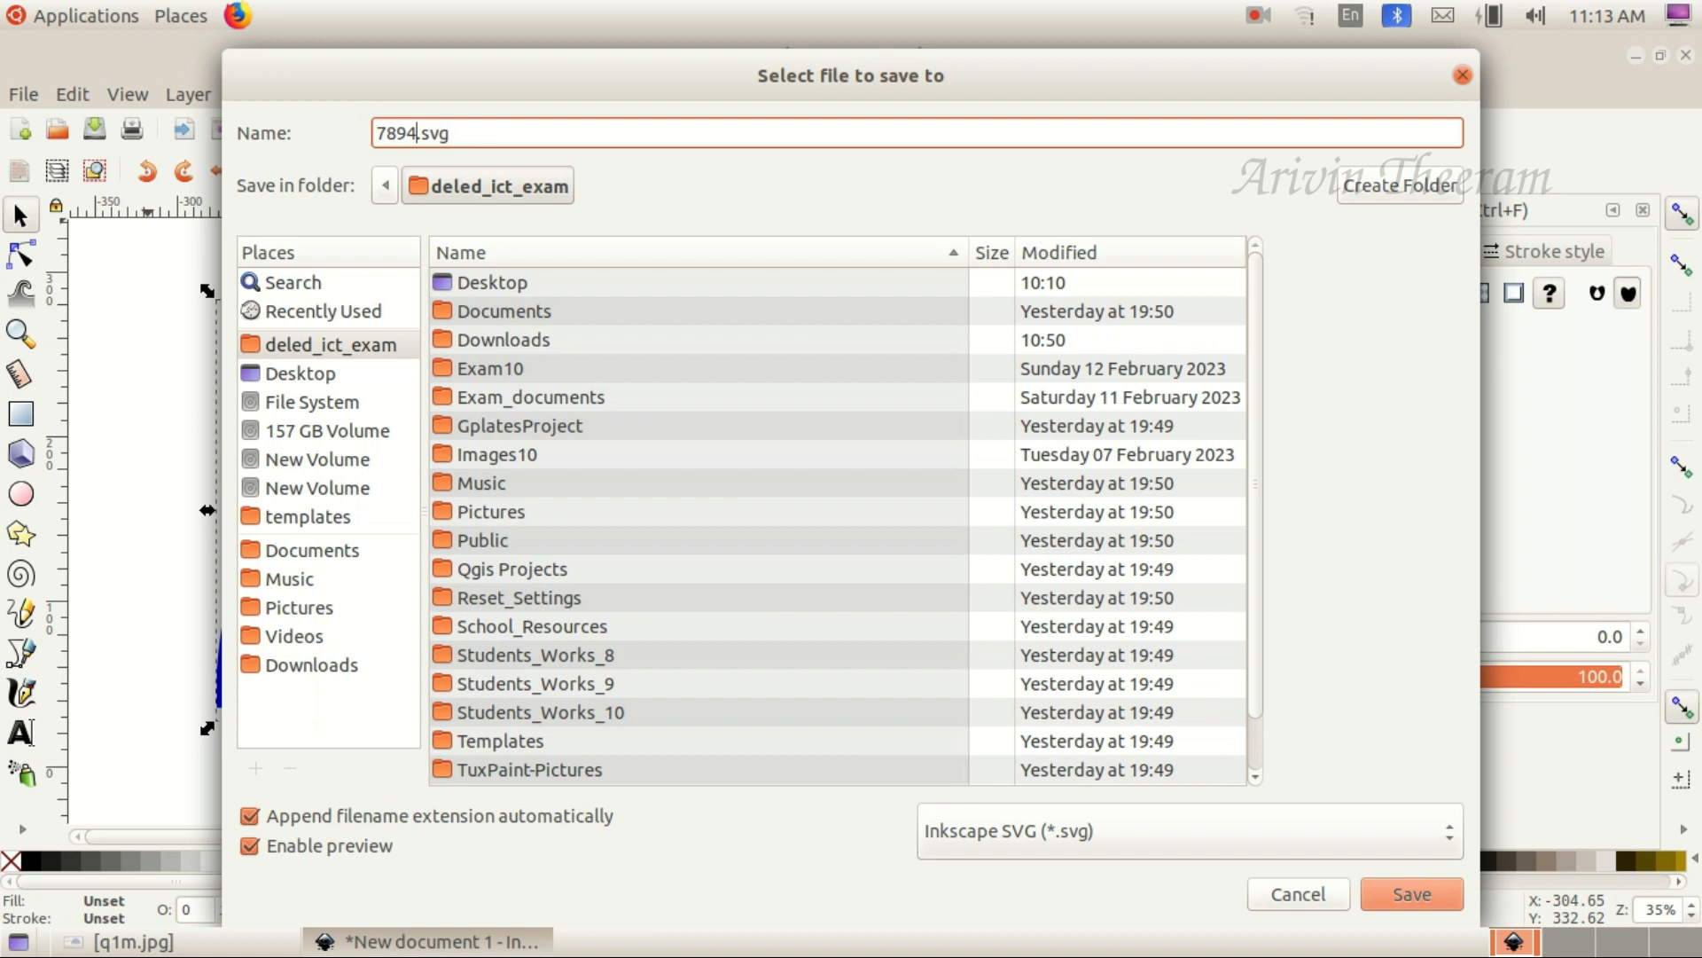
{"action": "type", "text": "6"}
{"action": "type", "text": "_G1"}
Choose the Exam10 folder inside the home folder deled_ict_exam and save the Inkscape SVG there
{"action": "left_click", "coordinate": [310, 344]}
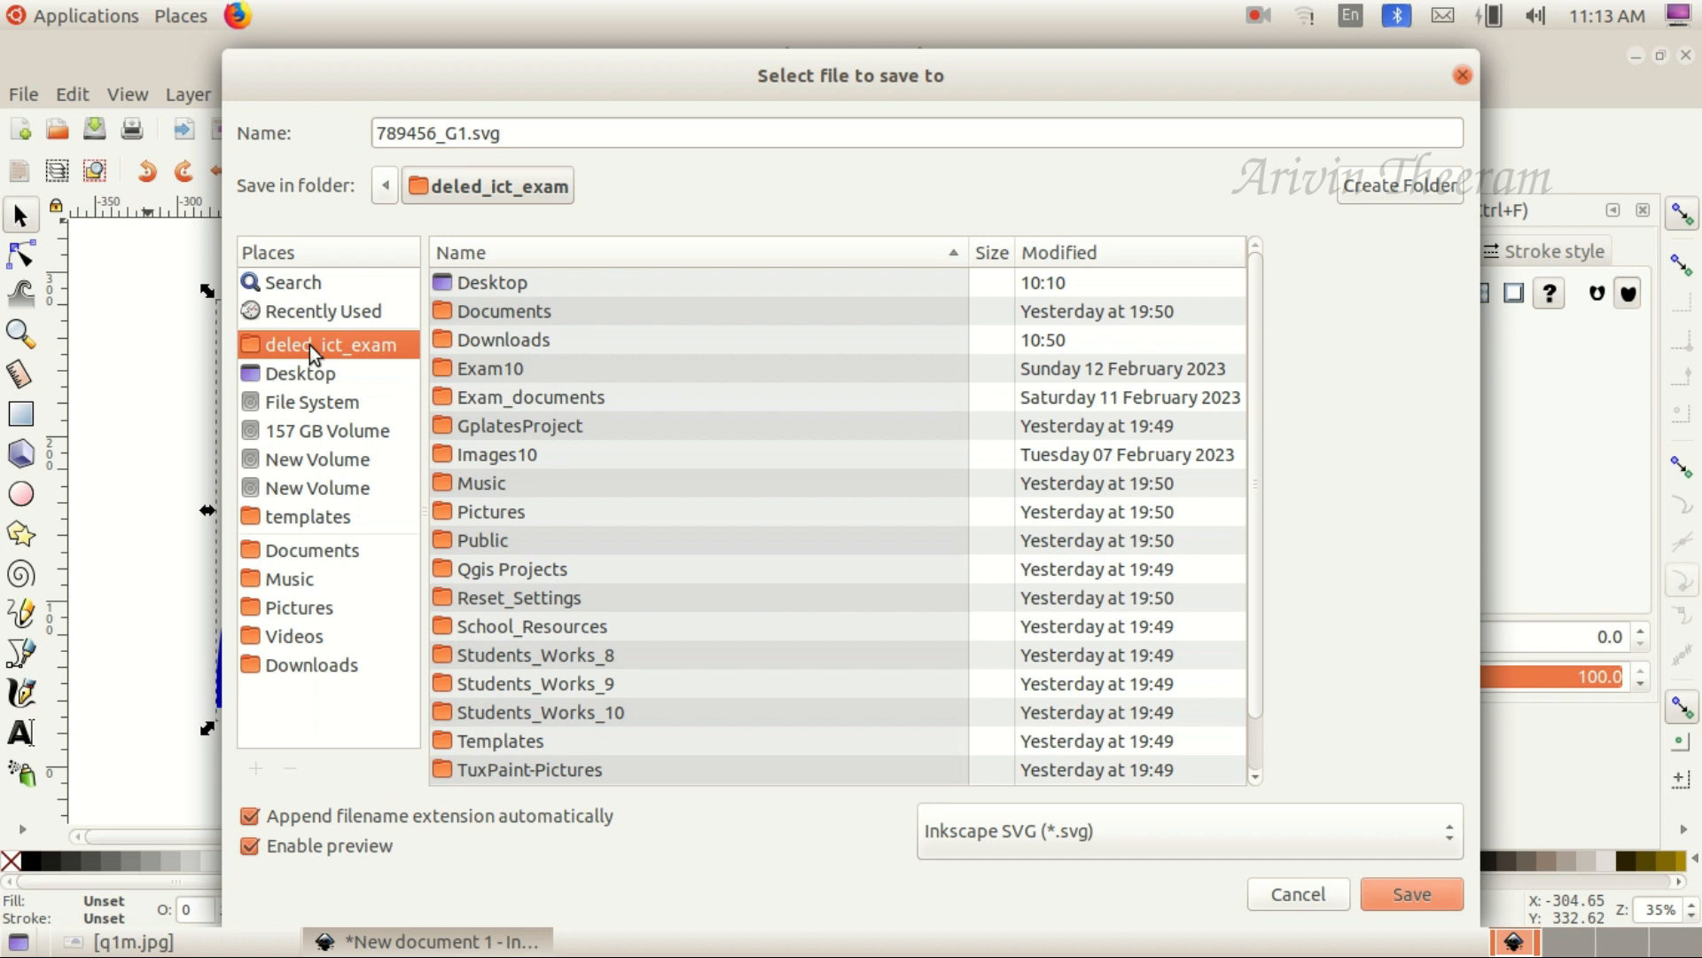
{"action": "left_click", "coordinate": [304, 370]}
{"action": "left_click", "coordinate": [333, 344]}
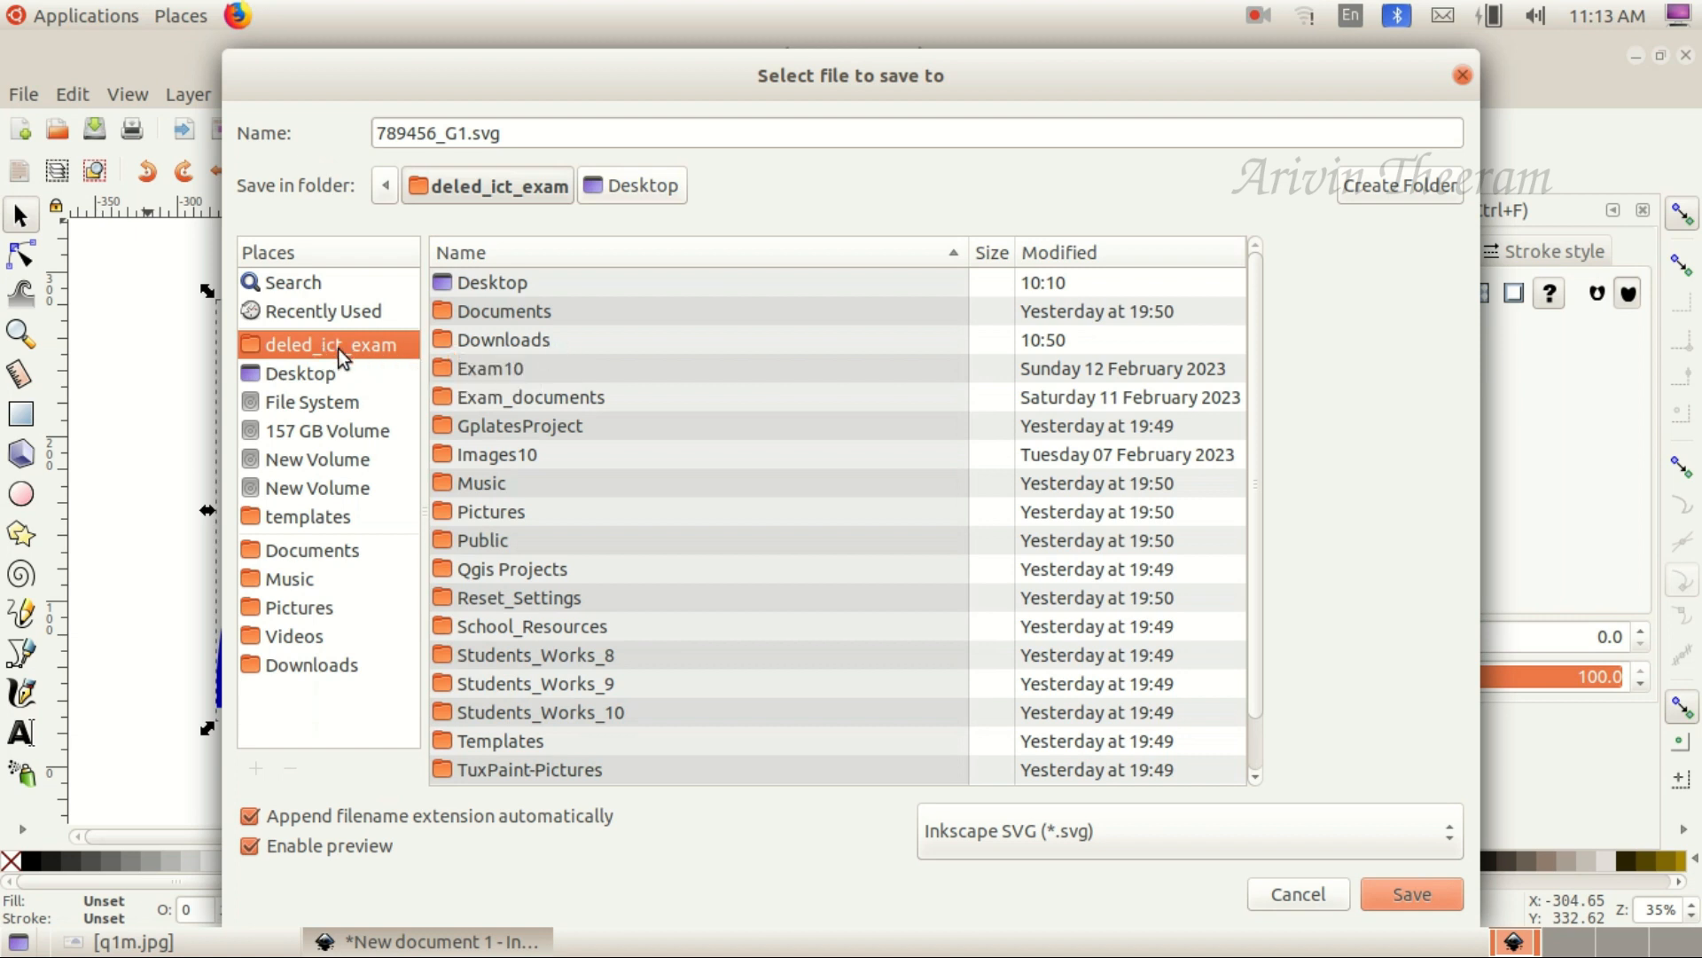
{"action": "double_click", "coordinate": [515, 367]}
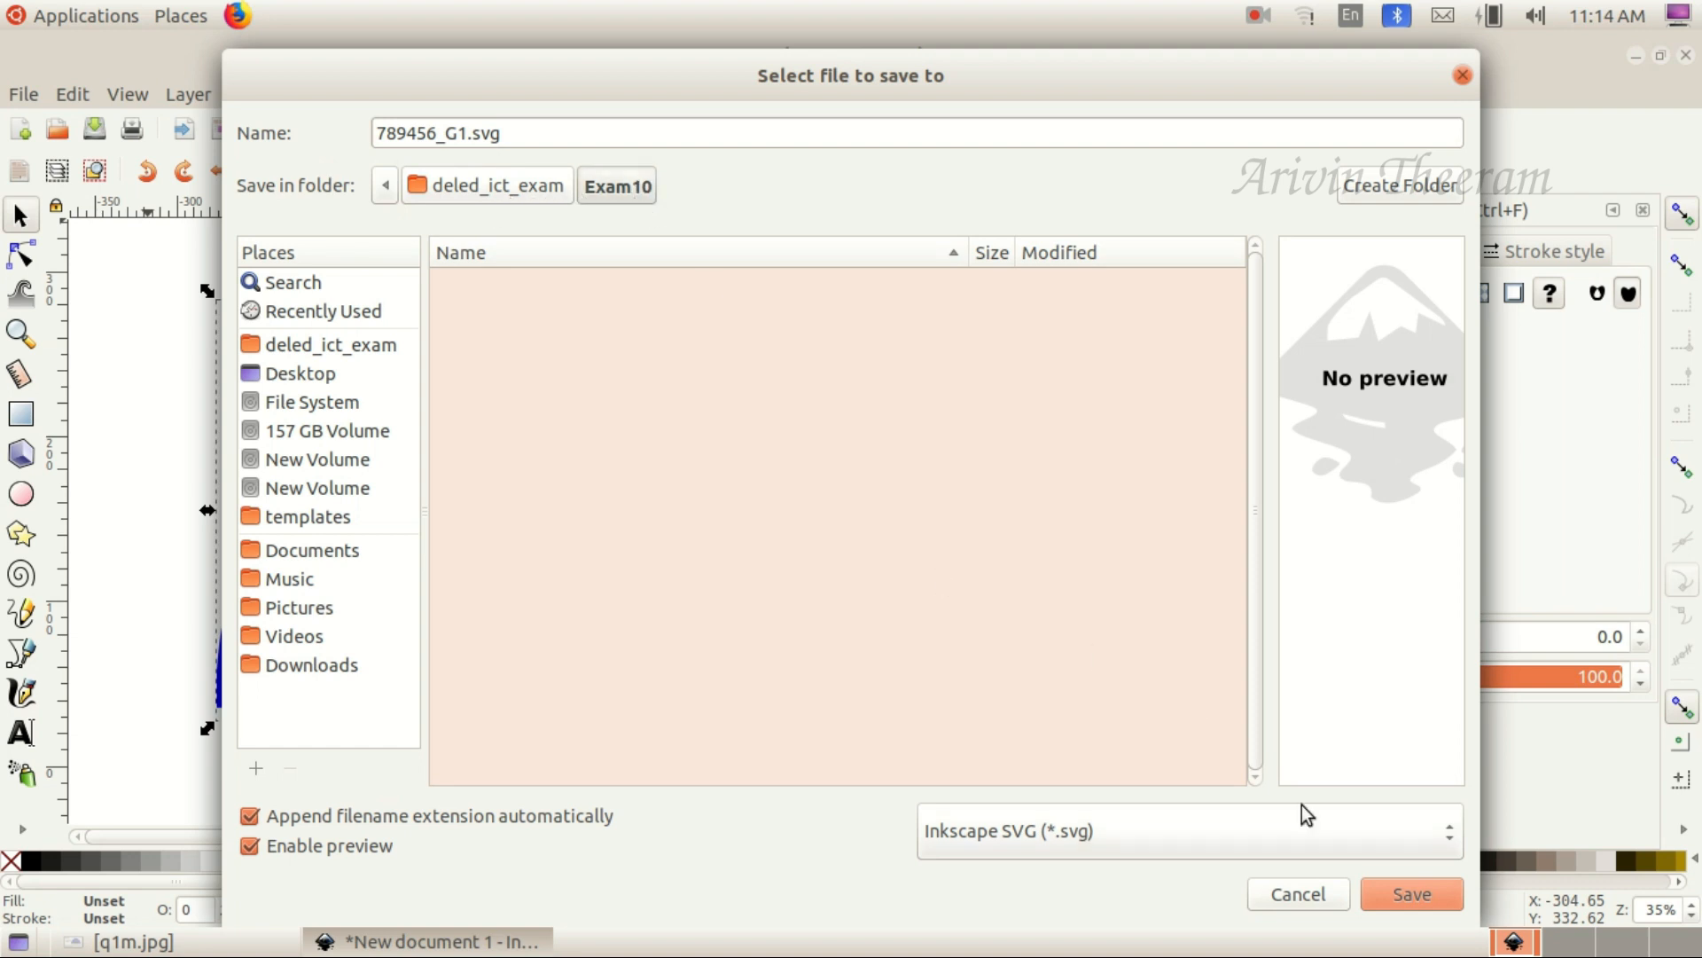
{"action": "left_click", "coordinate": [1408, 896]}
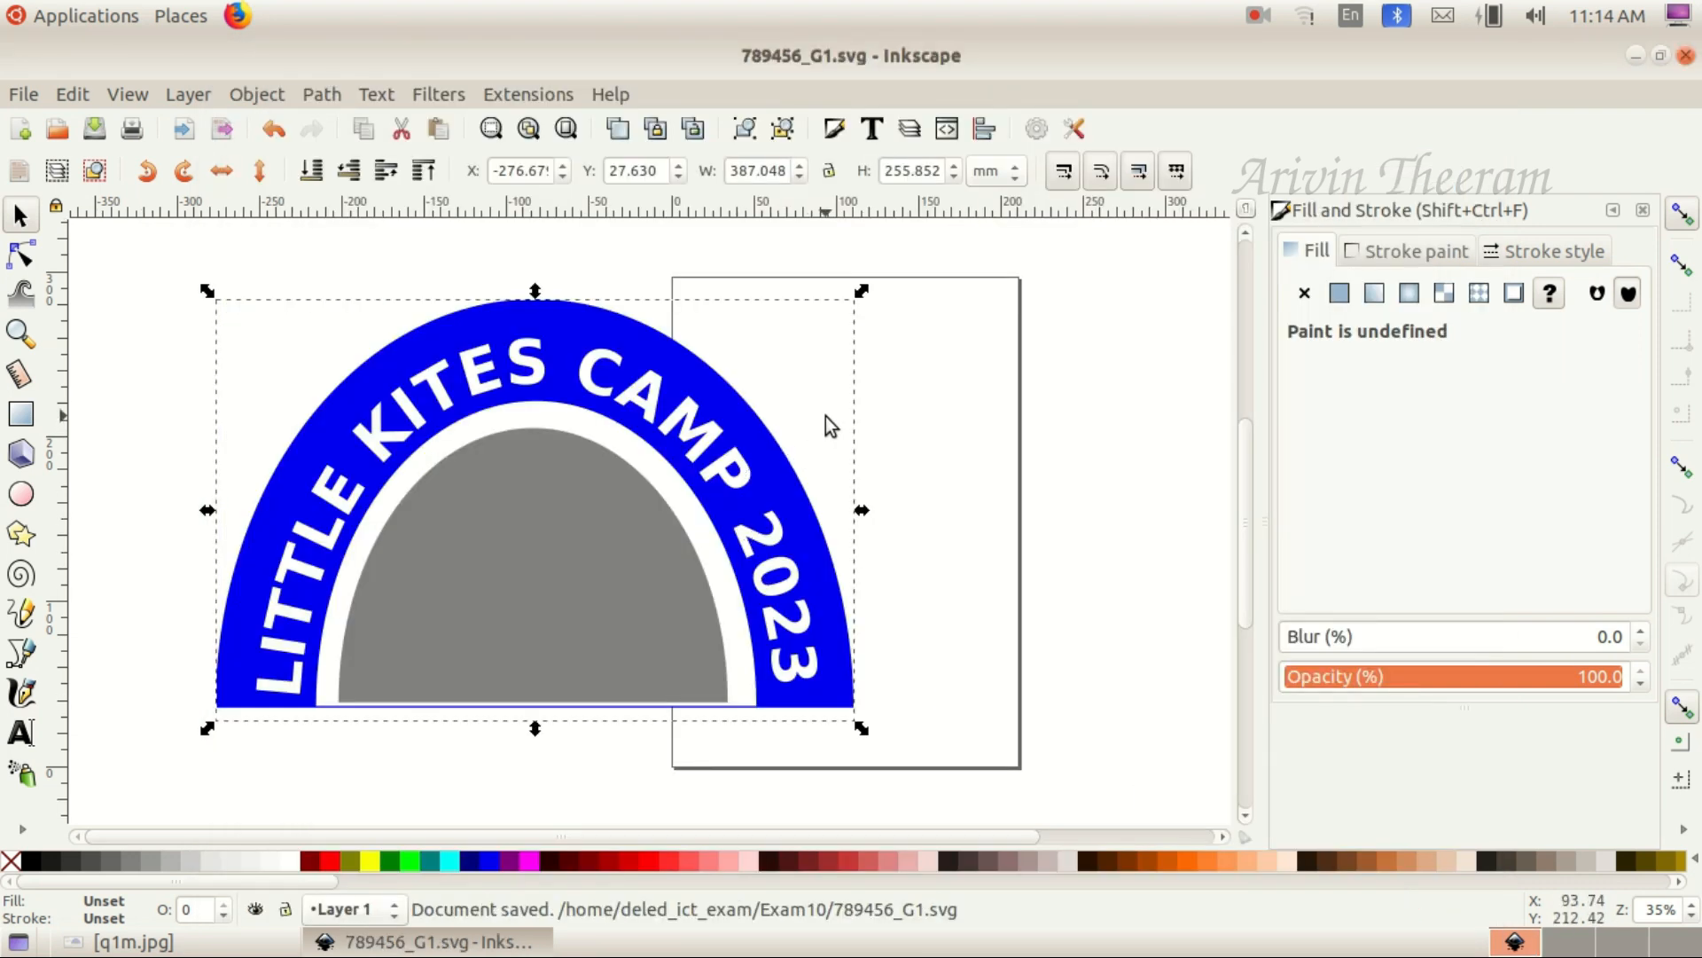
Review q1m.jpg once more, minimise the drawing, and open Exam10 from Home in the file manager to check the saved SVG
{"action": "left_click", "coordinate": [133, 942]}
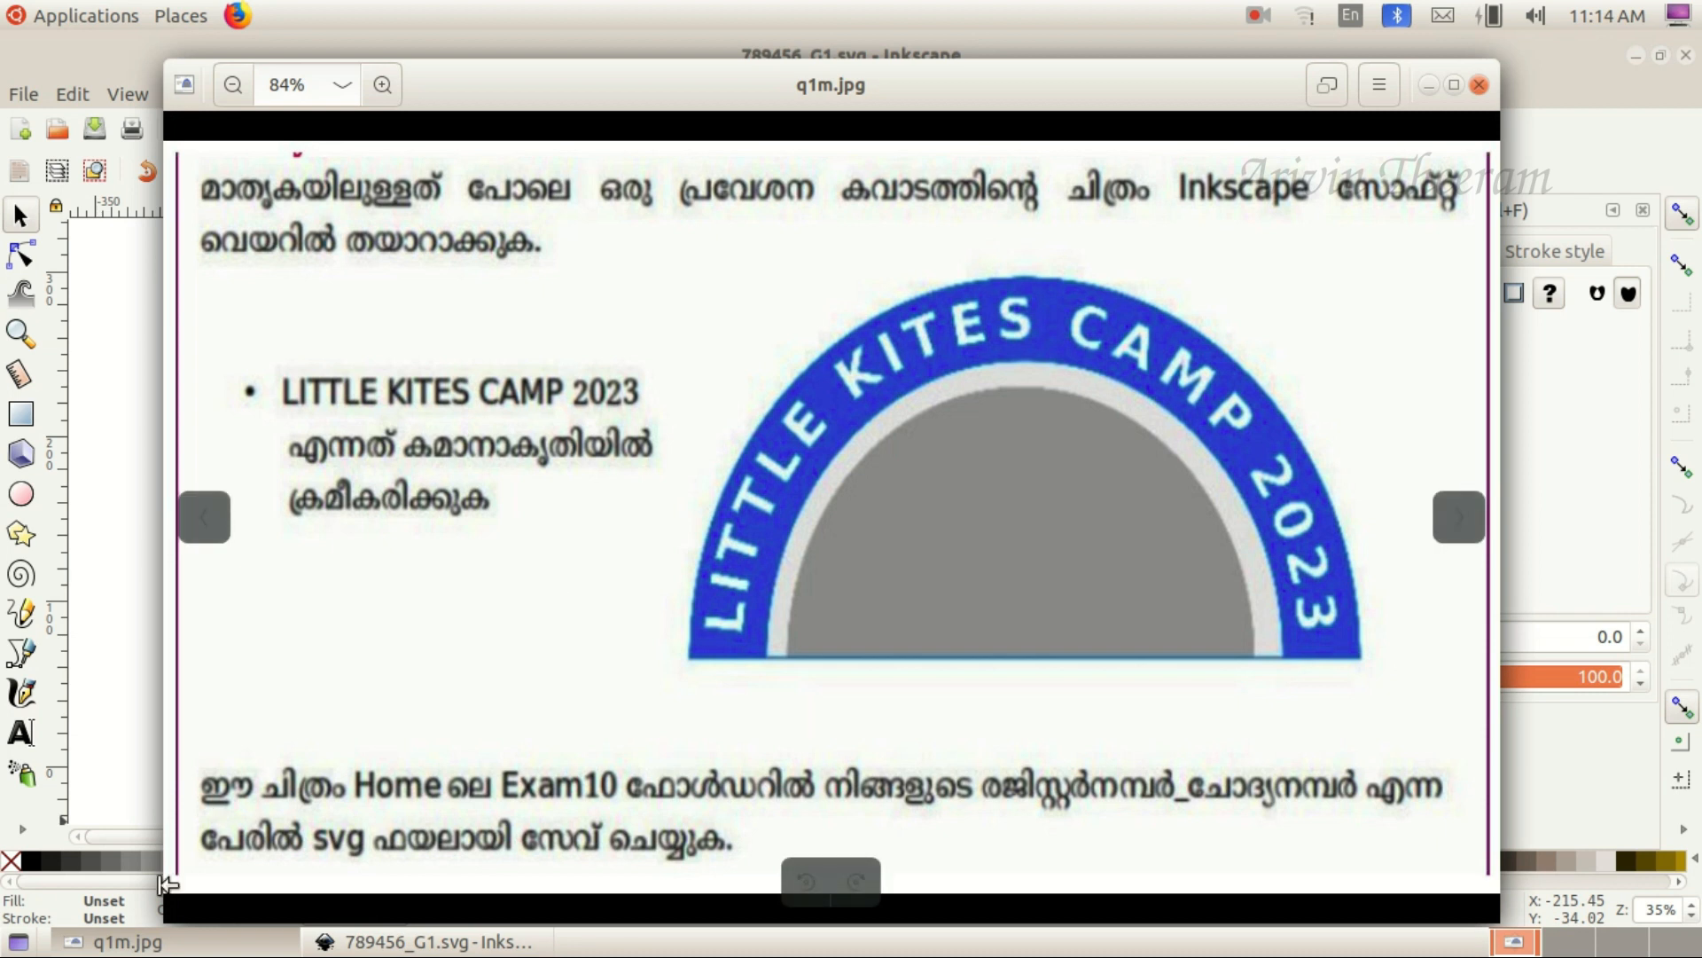
{"action": "left_click", "coordinate": [151, 942]}
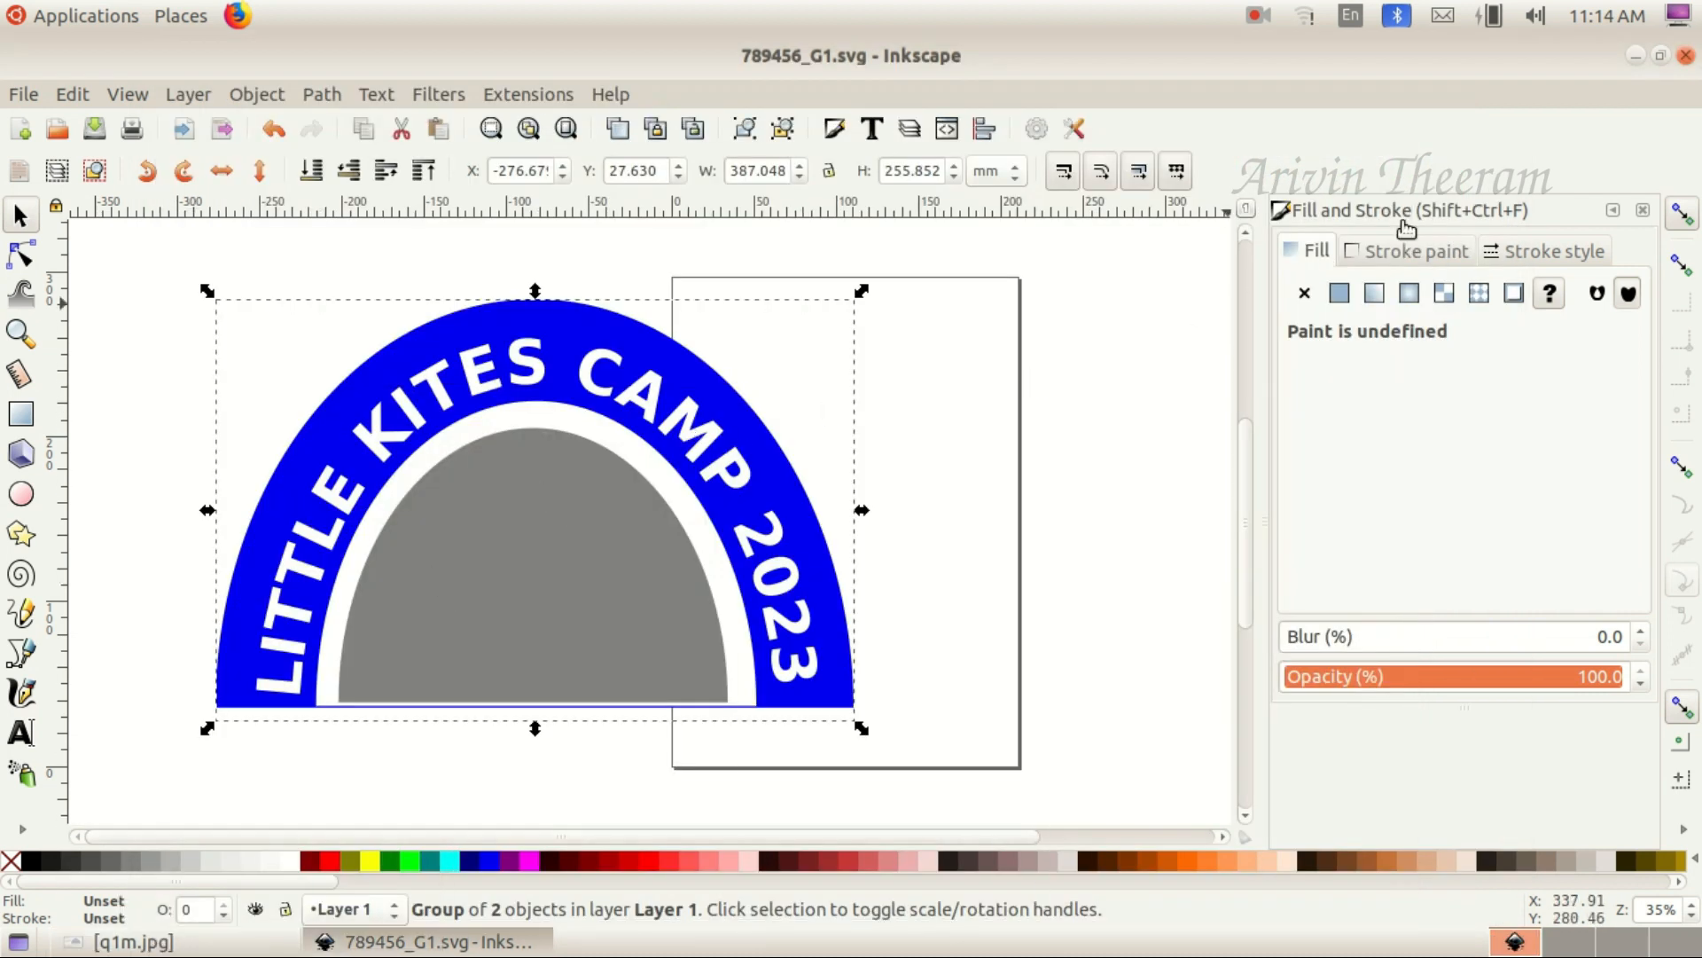
{"action": "left_click", "coordinate": [1633, 57]}
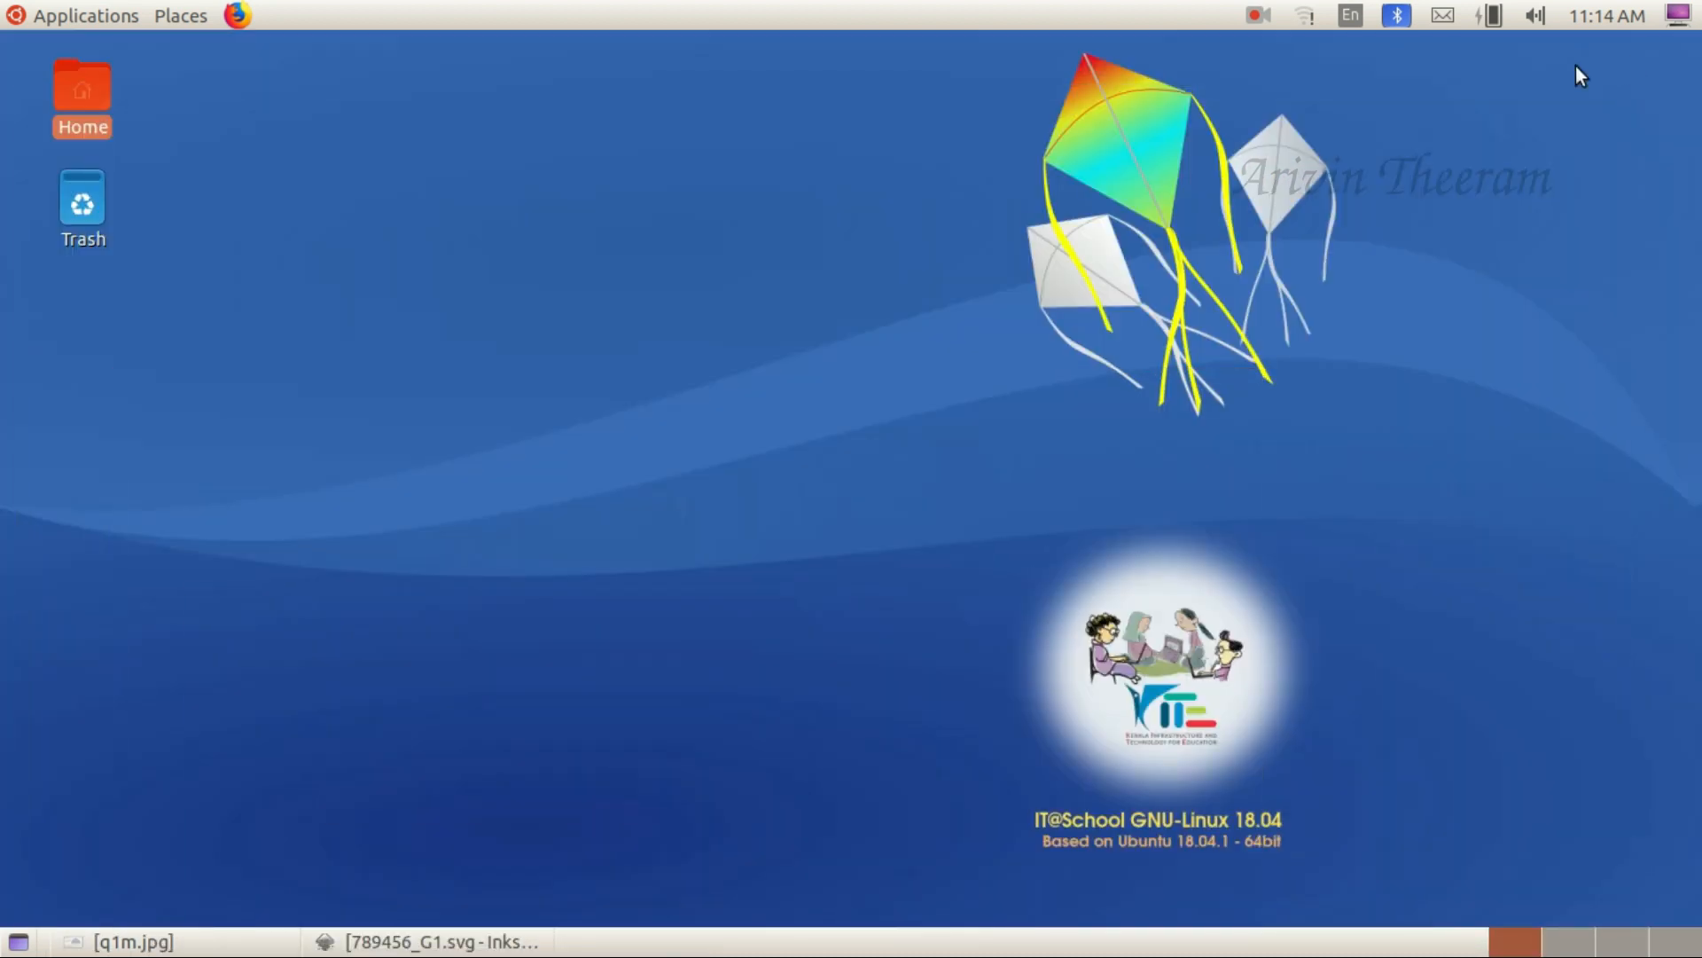
{"action": "double_click", "coordinate": [97, 93]}
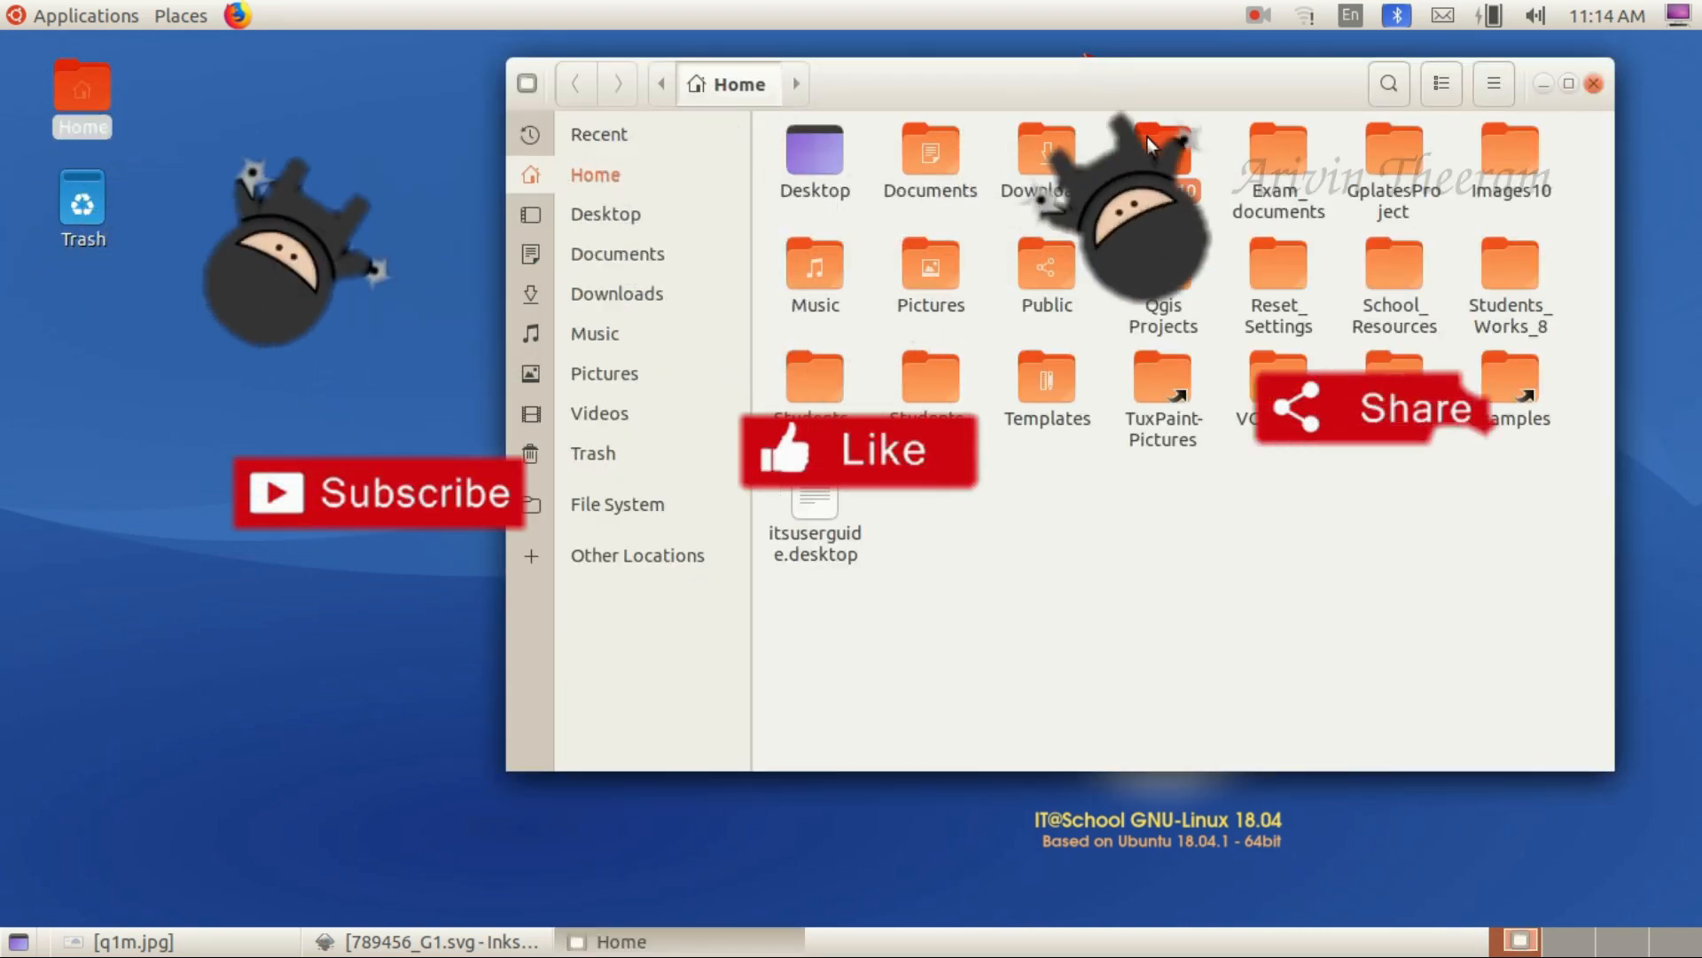
{"action": "double_click", "coordinate": [1148, 136]}
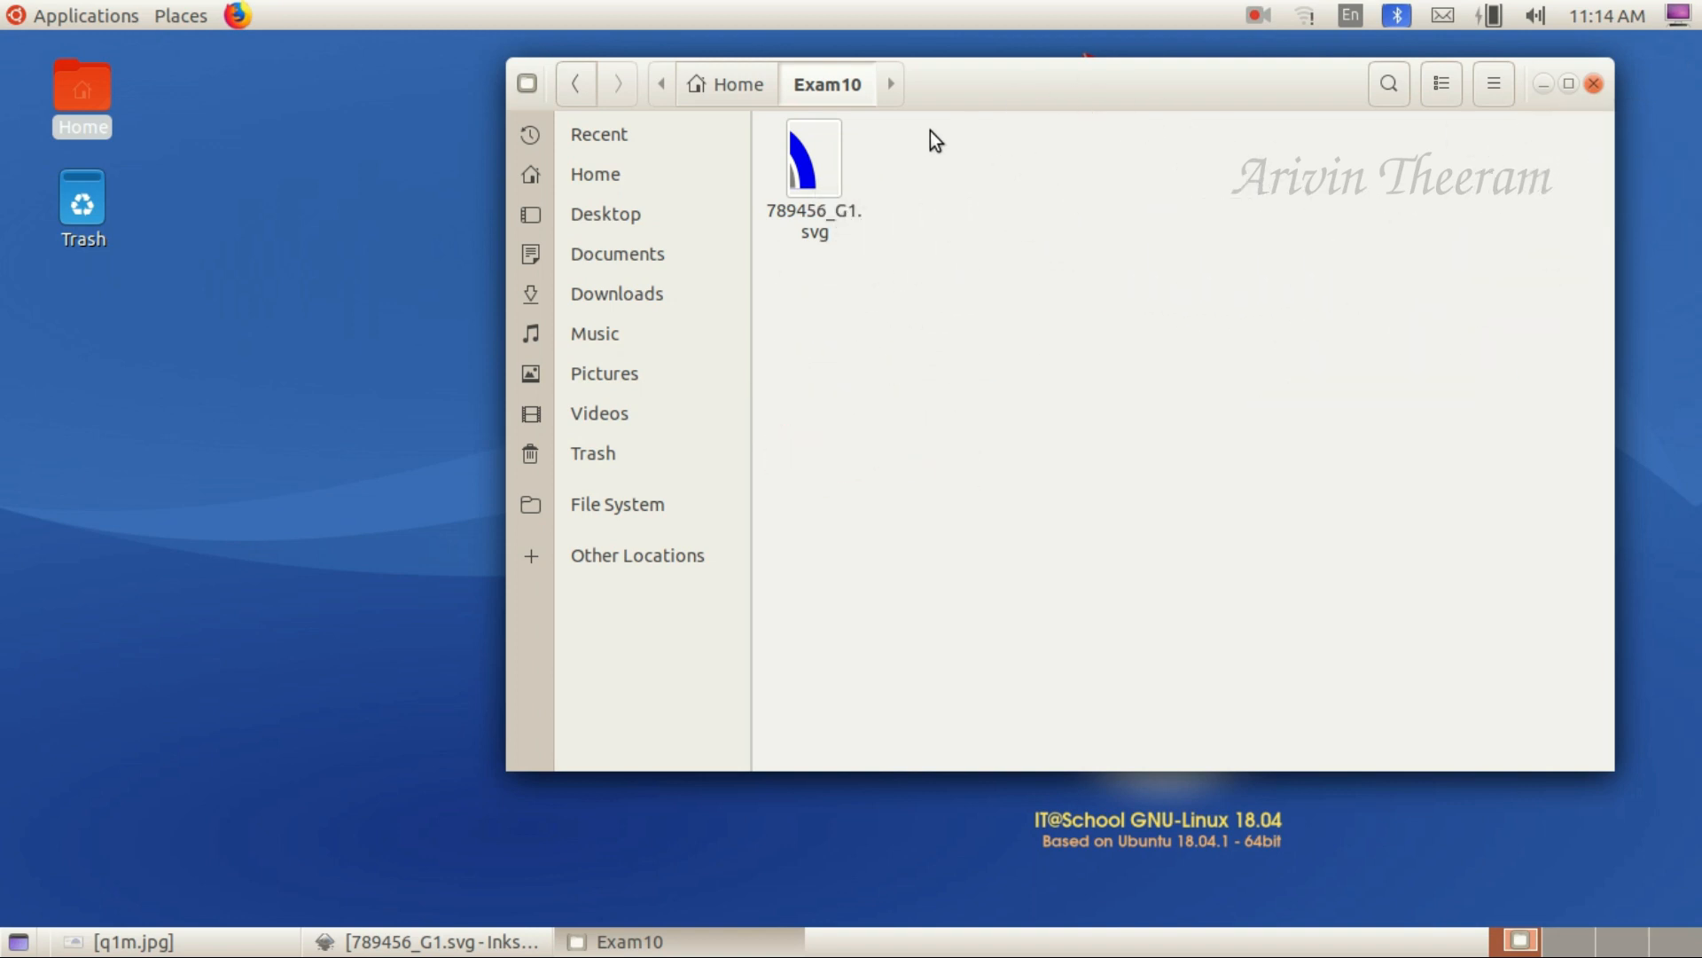
Compare the finished arch drawing with the SVG file saved in the Exam10 folder
{"action": "left_click", "coordinate": [418, 940]}
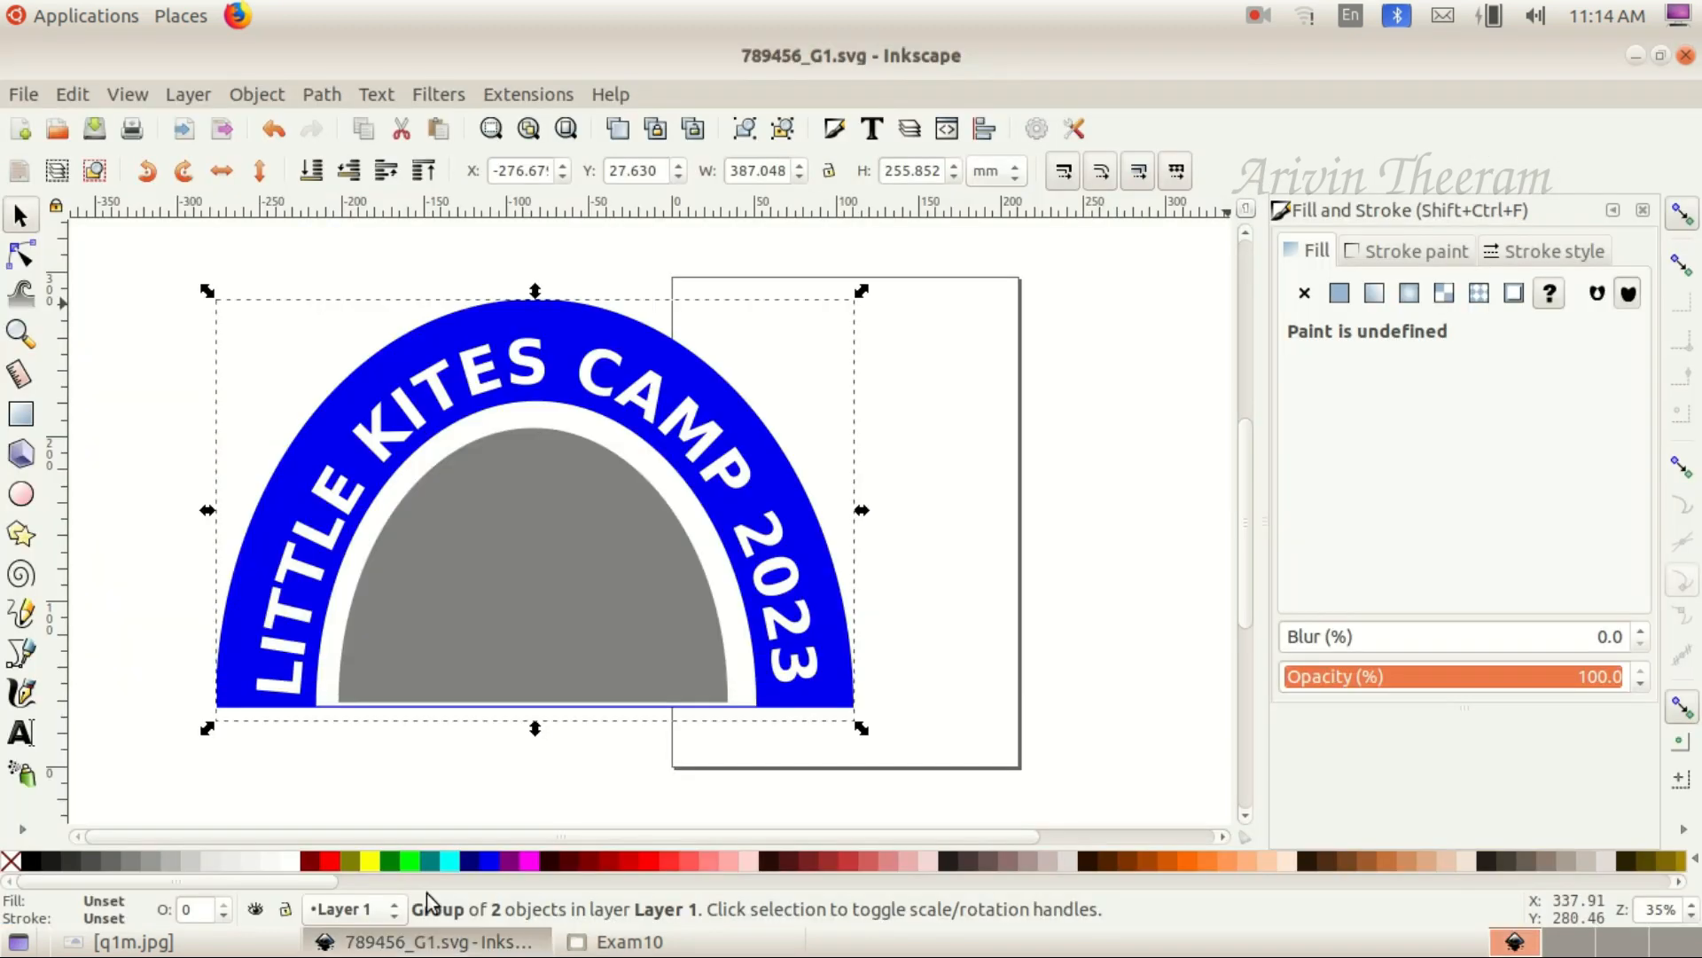
{"action": "left_click", "coordinate": [621, 941]}
{"action": "left_click_drag", "start_coordinate": [971, 95], "coordinate": [700, 142]}
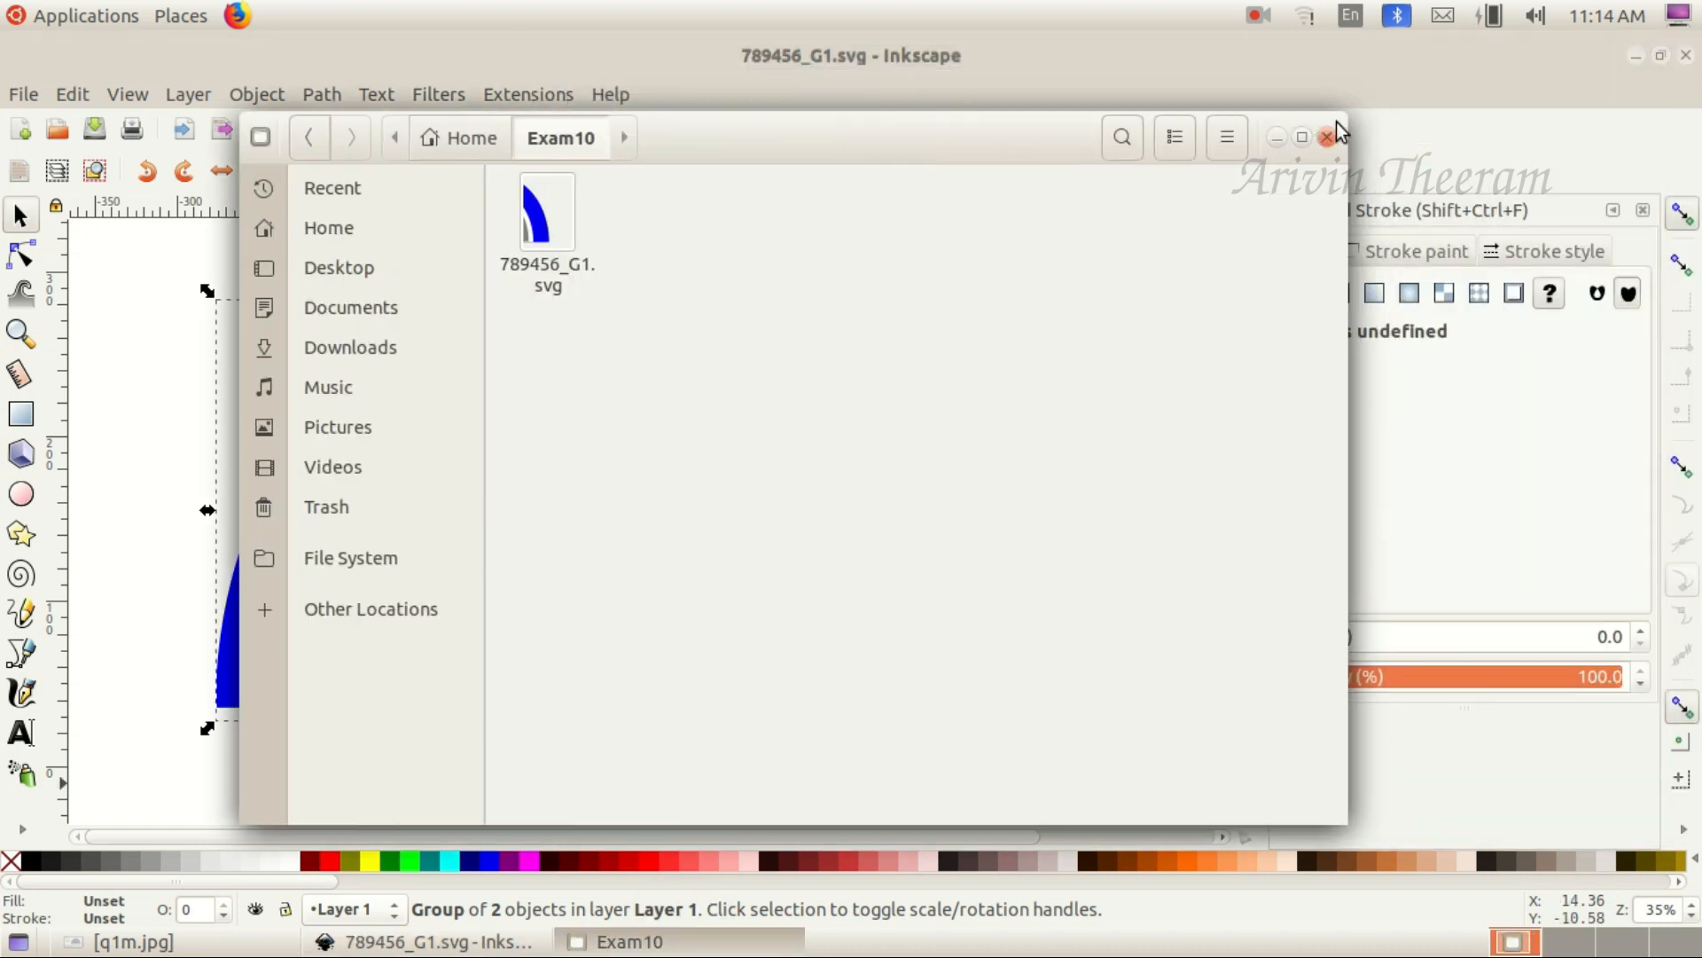
{"action": "left_click_drag", "start_coordinate": [1015, 160], "coordinate": [1297, 169]}
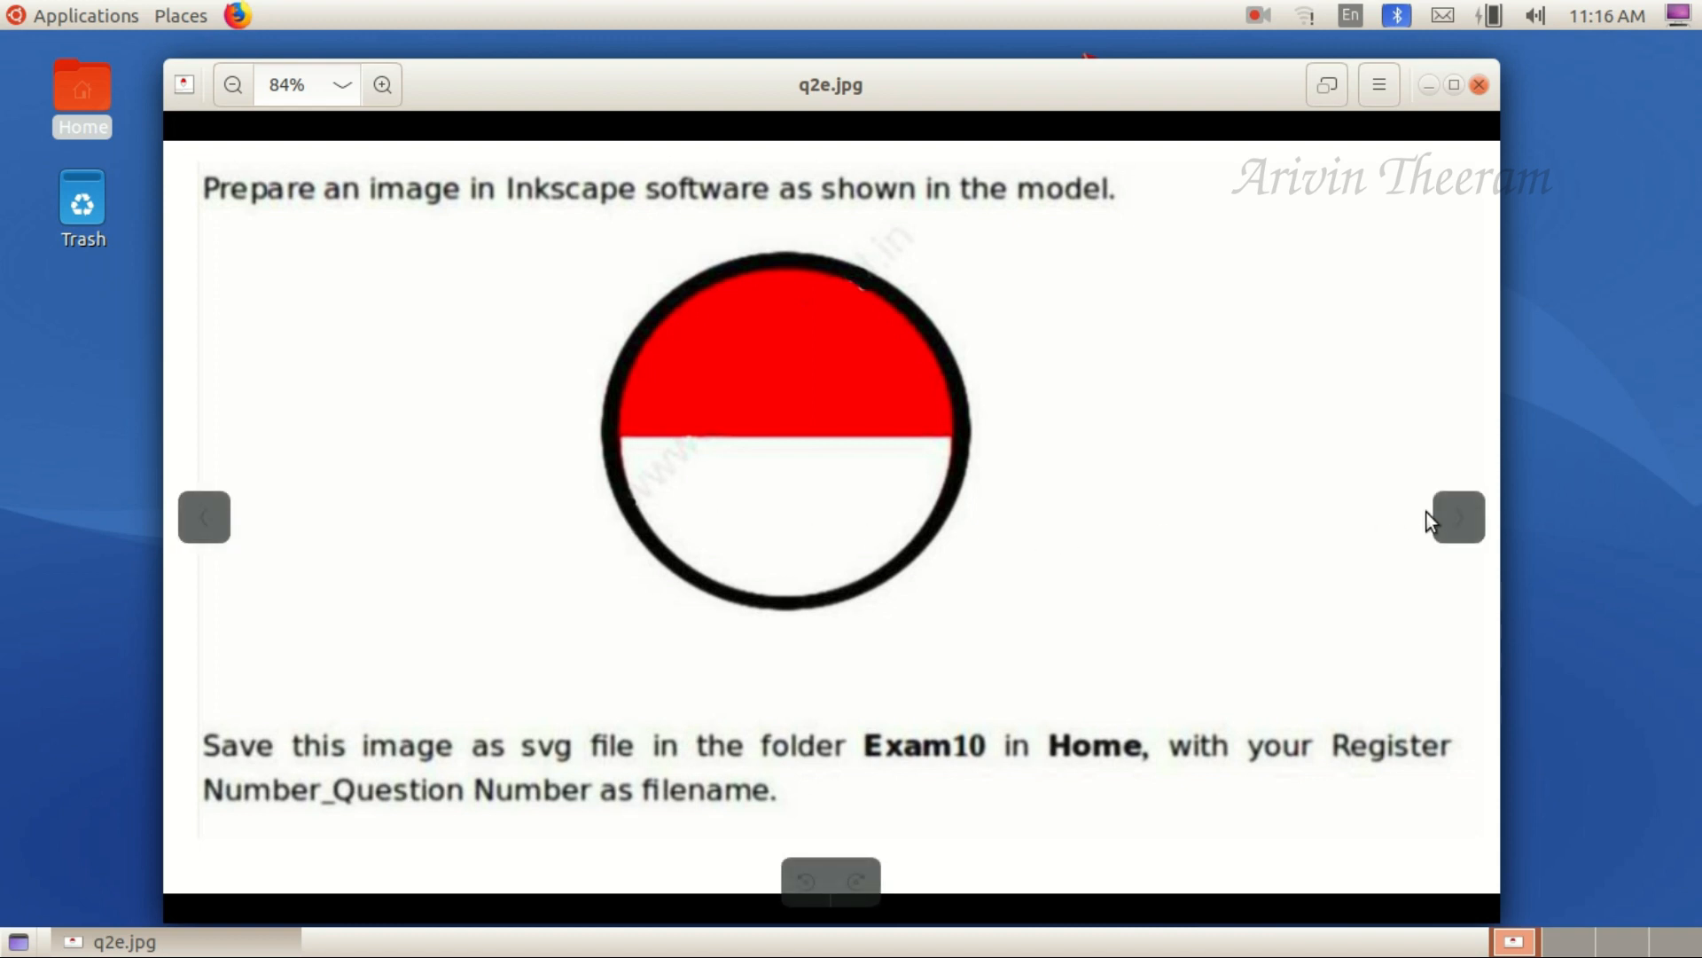
Read the second question in q2e.jpg and q2m.jpg, minimise it, and launch Inkscape with a new document
{"action": "left_click", "coordinate": [1434, 512]}
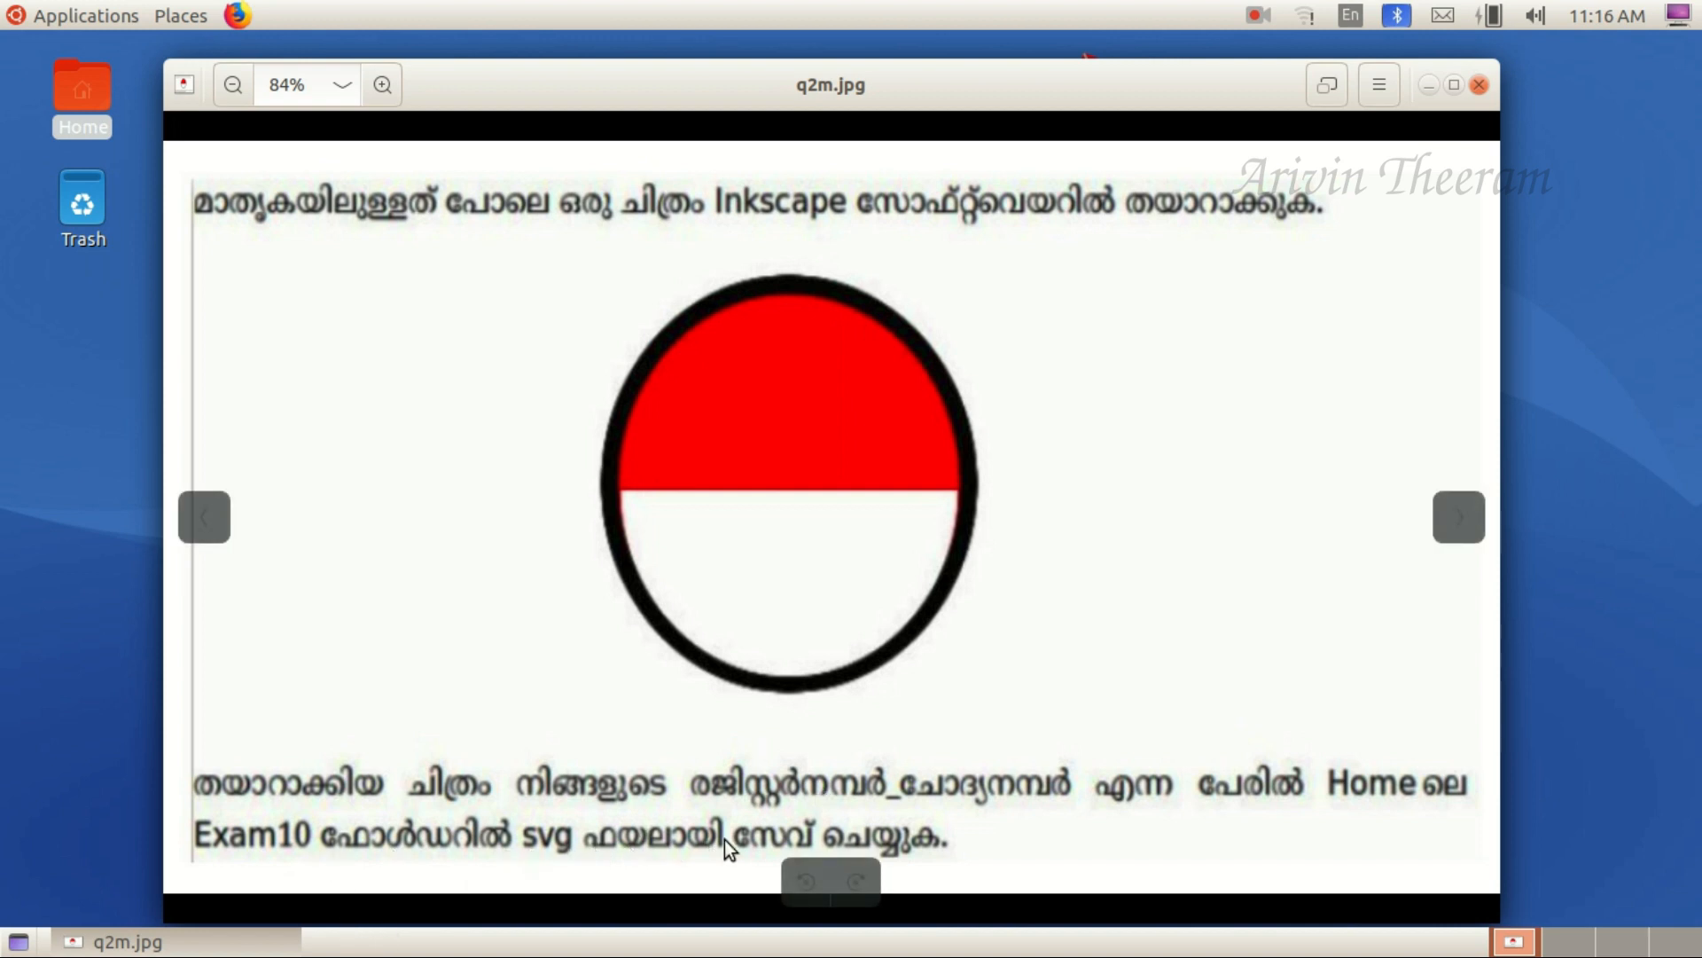
{"action": "left_click", "coordinate": [1426, 84]}
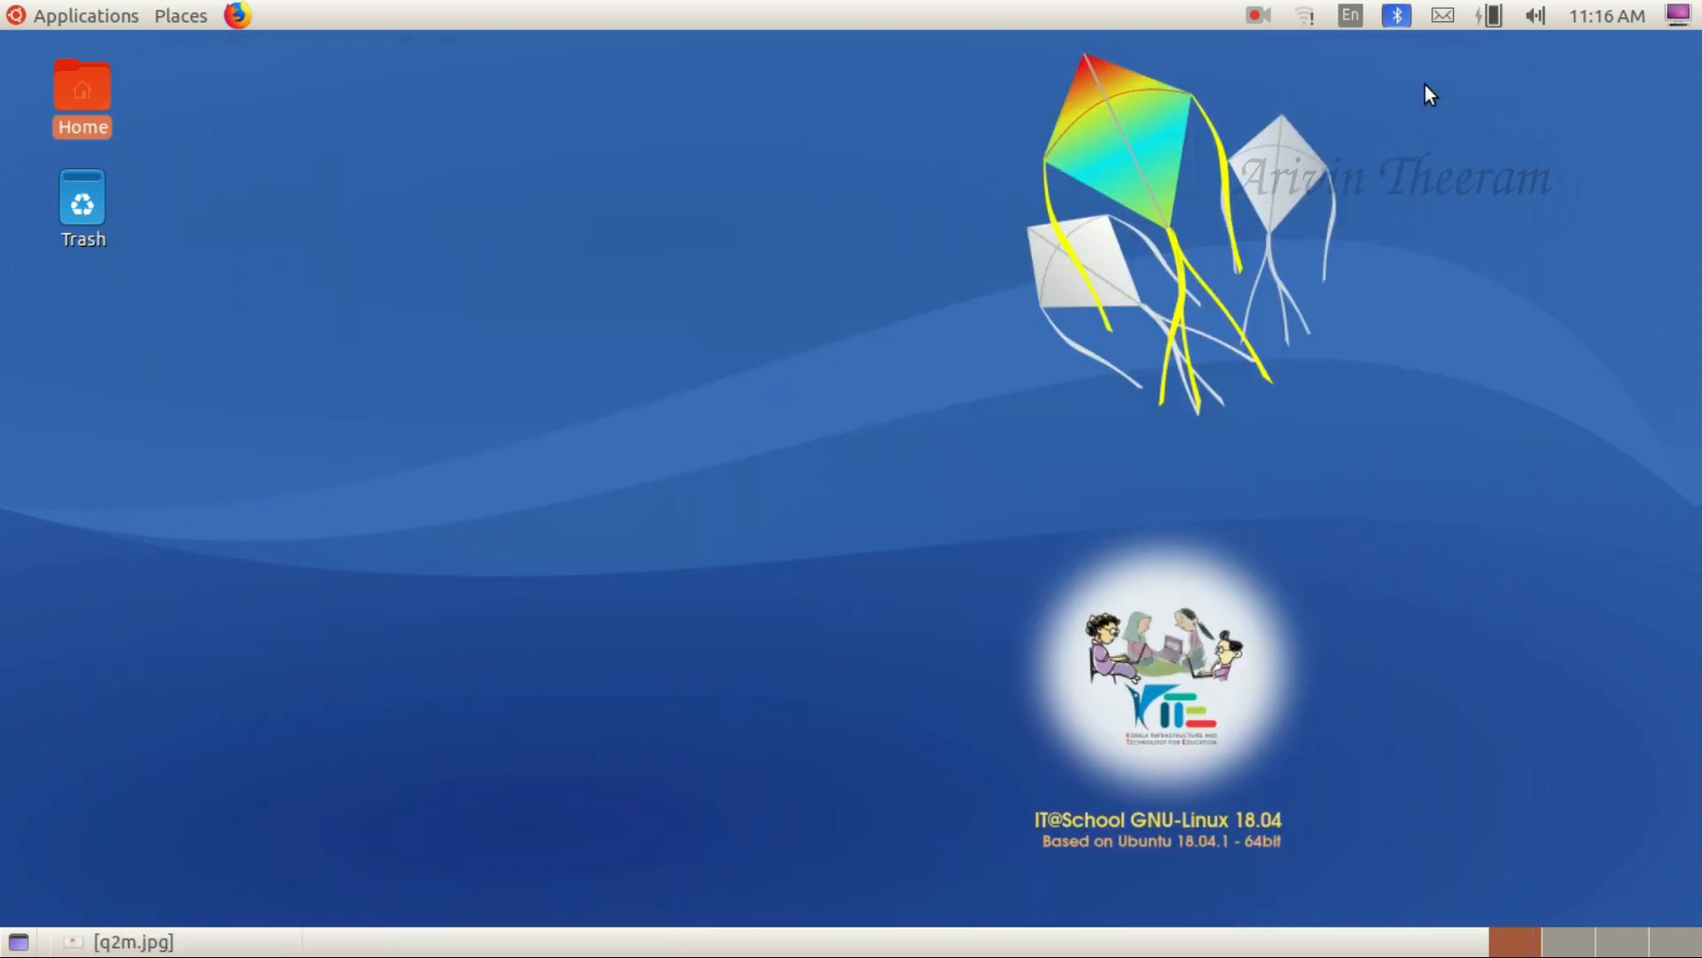
{"action": "left_click", "coordinate": [105, 15]}
{"action": "mouse_move", "coordinate": [126, 192]}
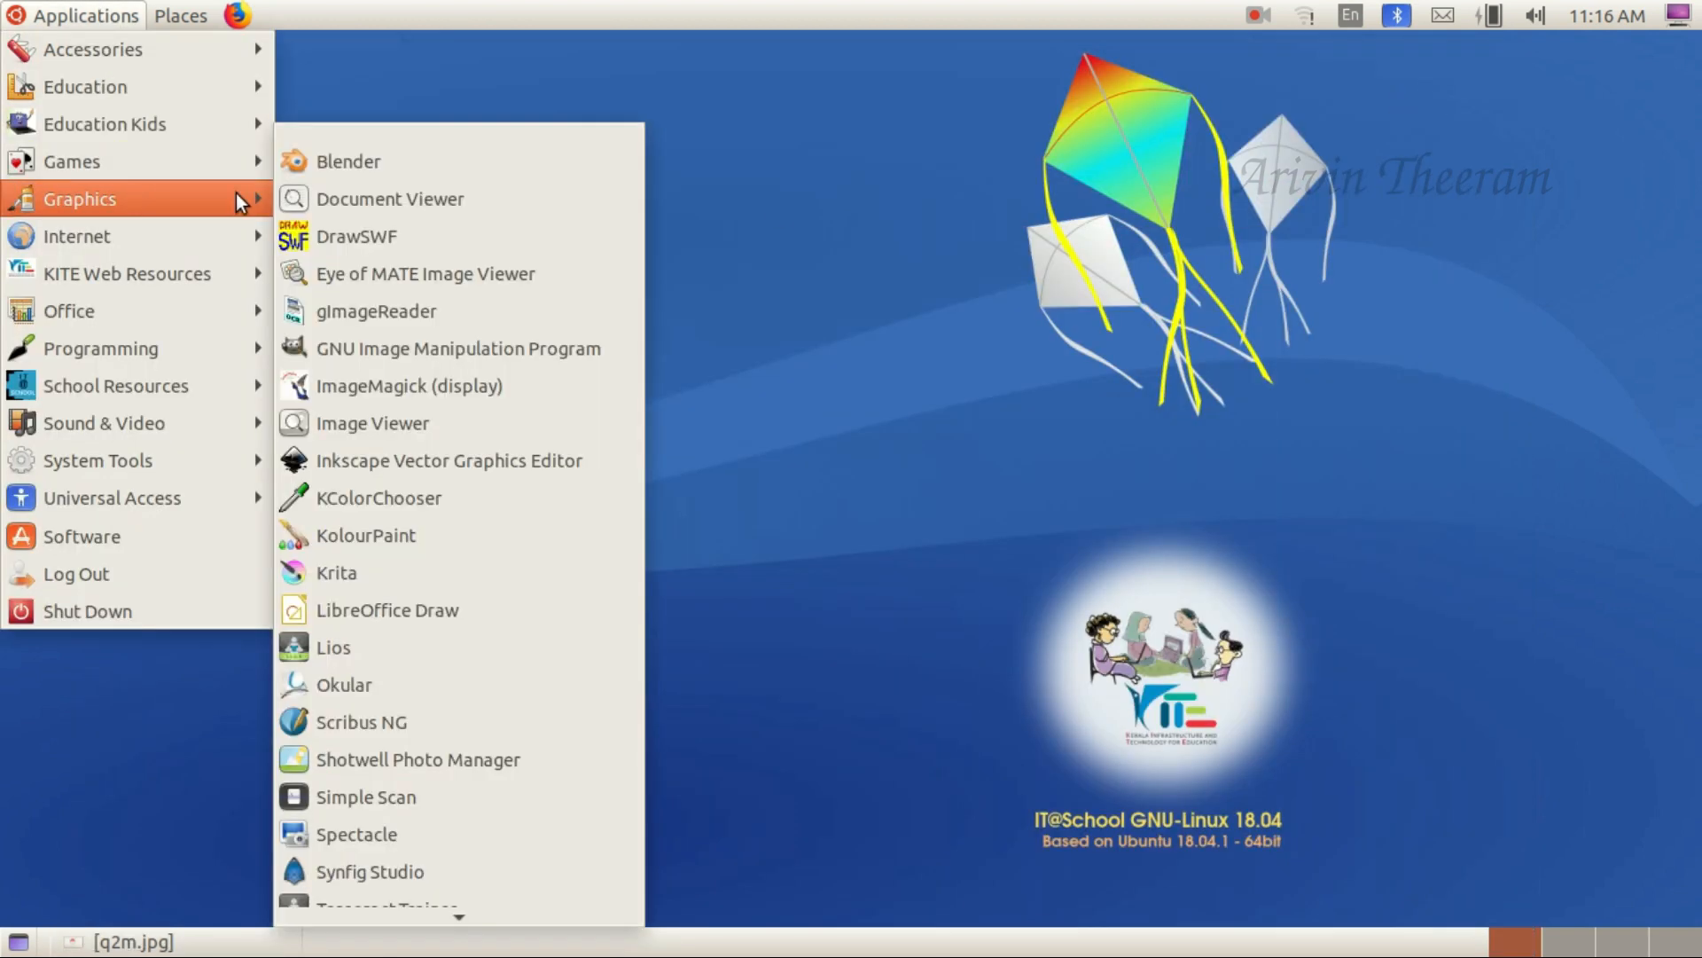
{"action": "left_click", "coordinate": [581, 463]}
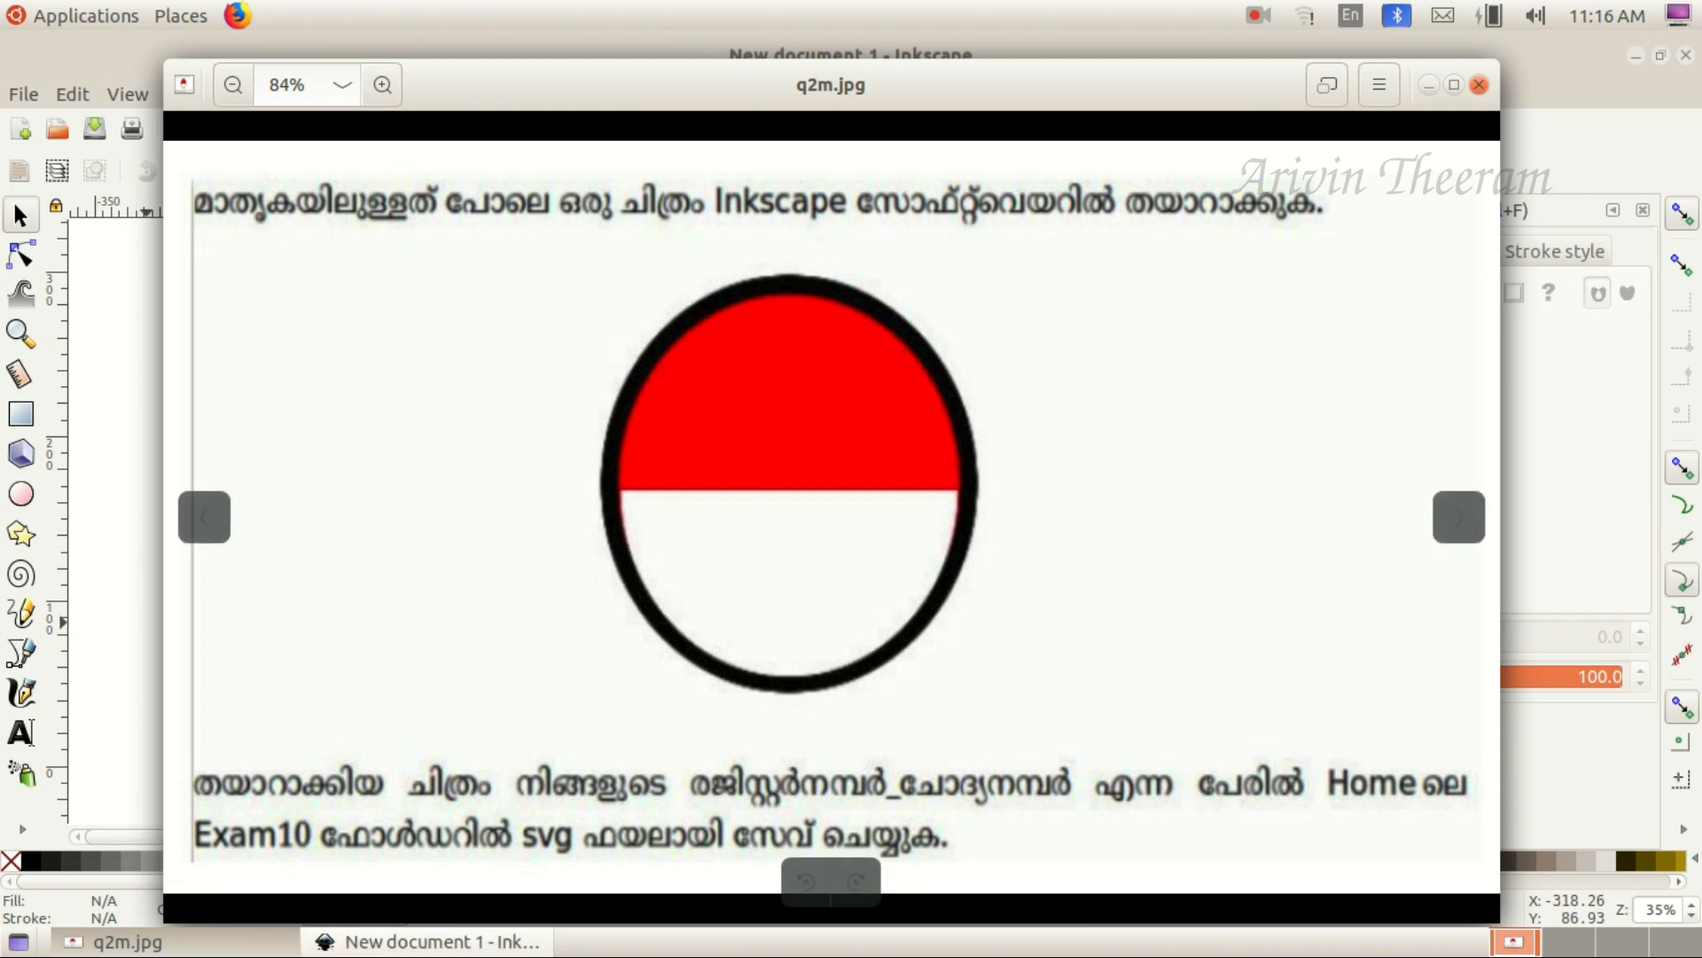
{"action": "left_click", "coordinate": [359, 940]}
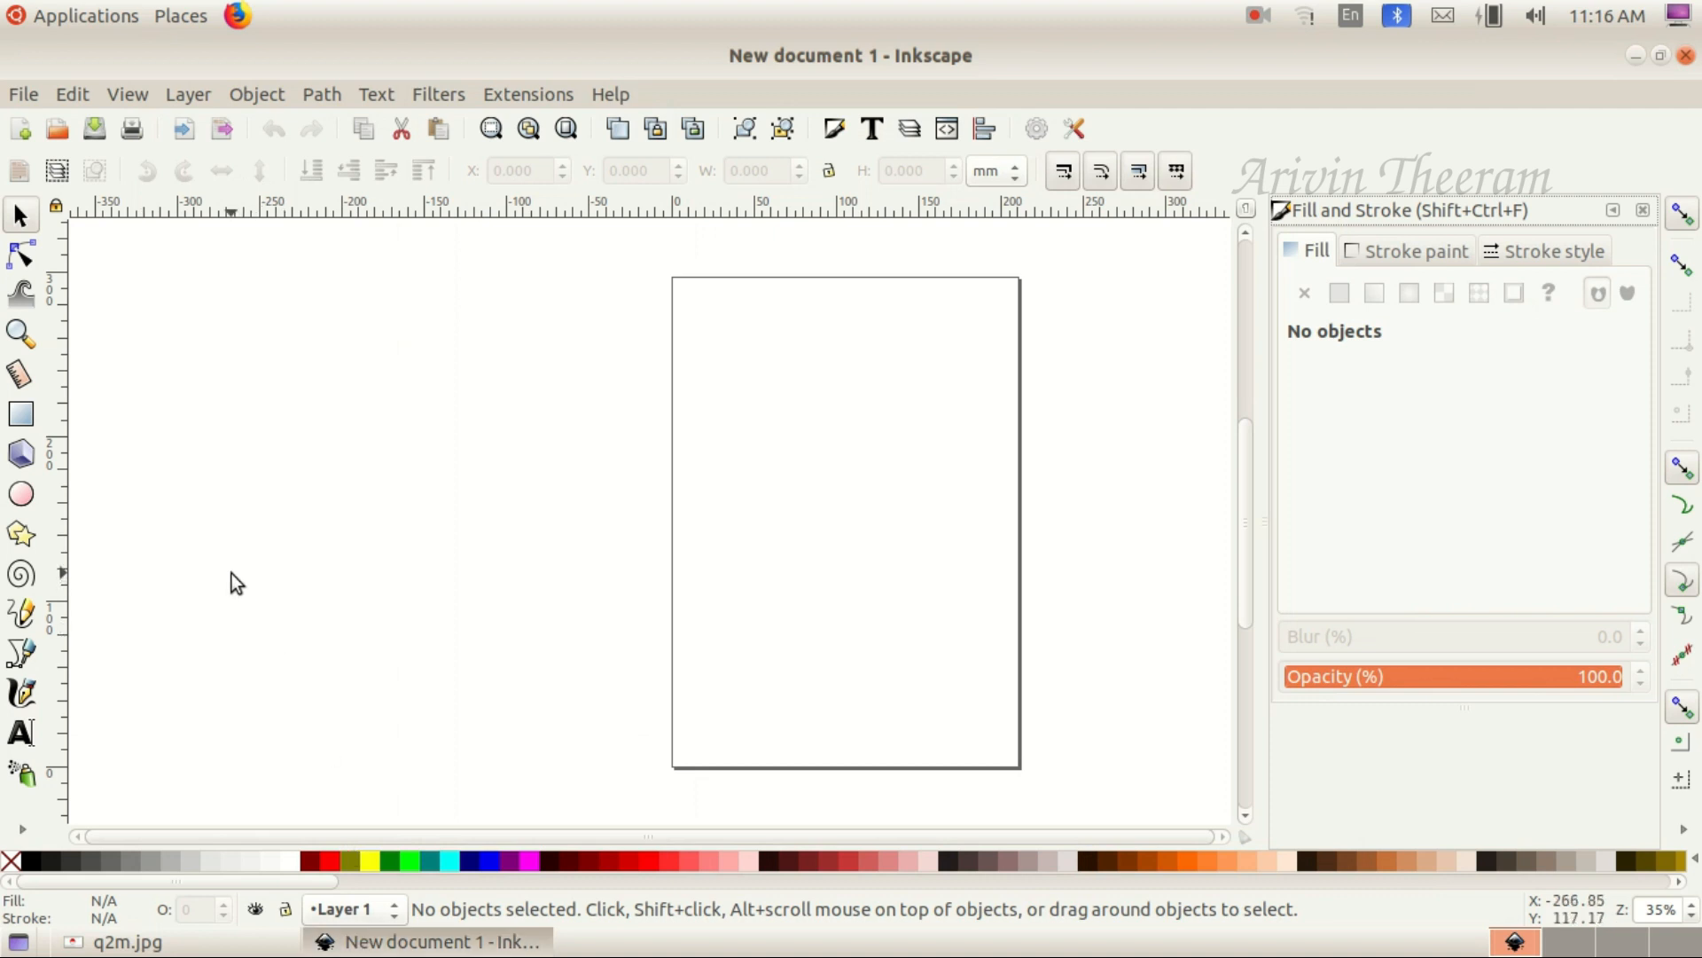
Draw an ellipse about 194 by 226 mm beside the page and make it a whole ellipse instead of an arc
{"action": "left_click", "coordinate": [21, 495]}
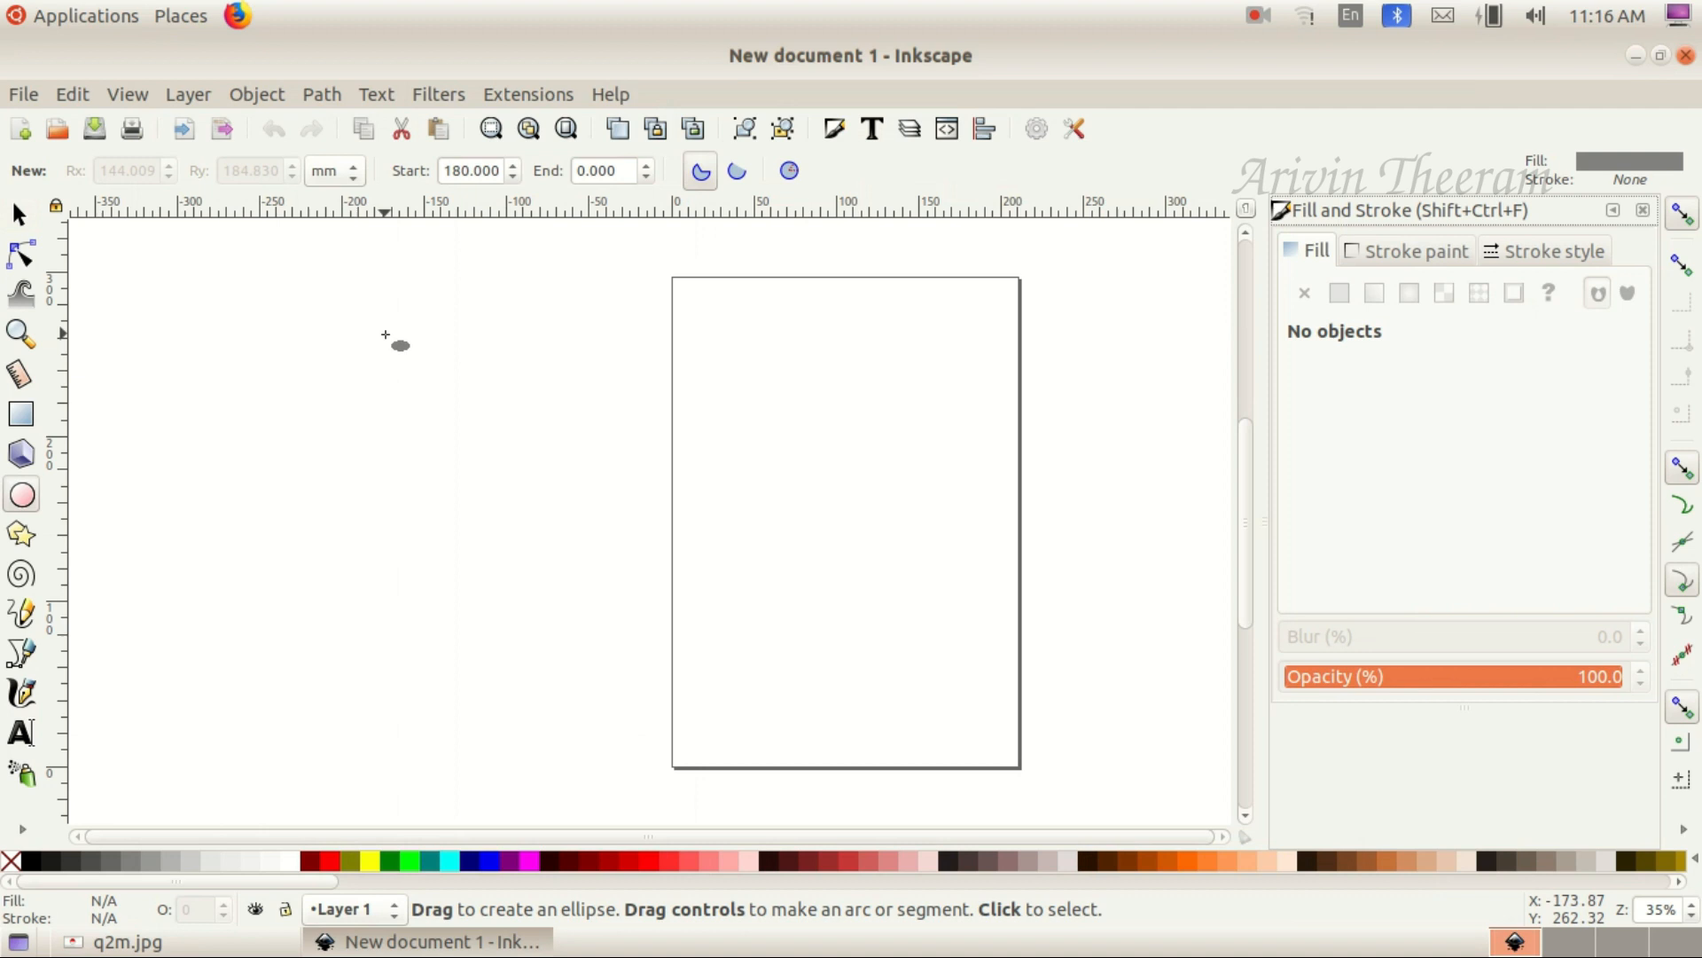
{"action": "left_click_drag", "start_coordinate": [384, 334], "coordinate": [707, 706]}
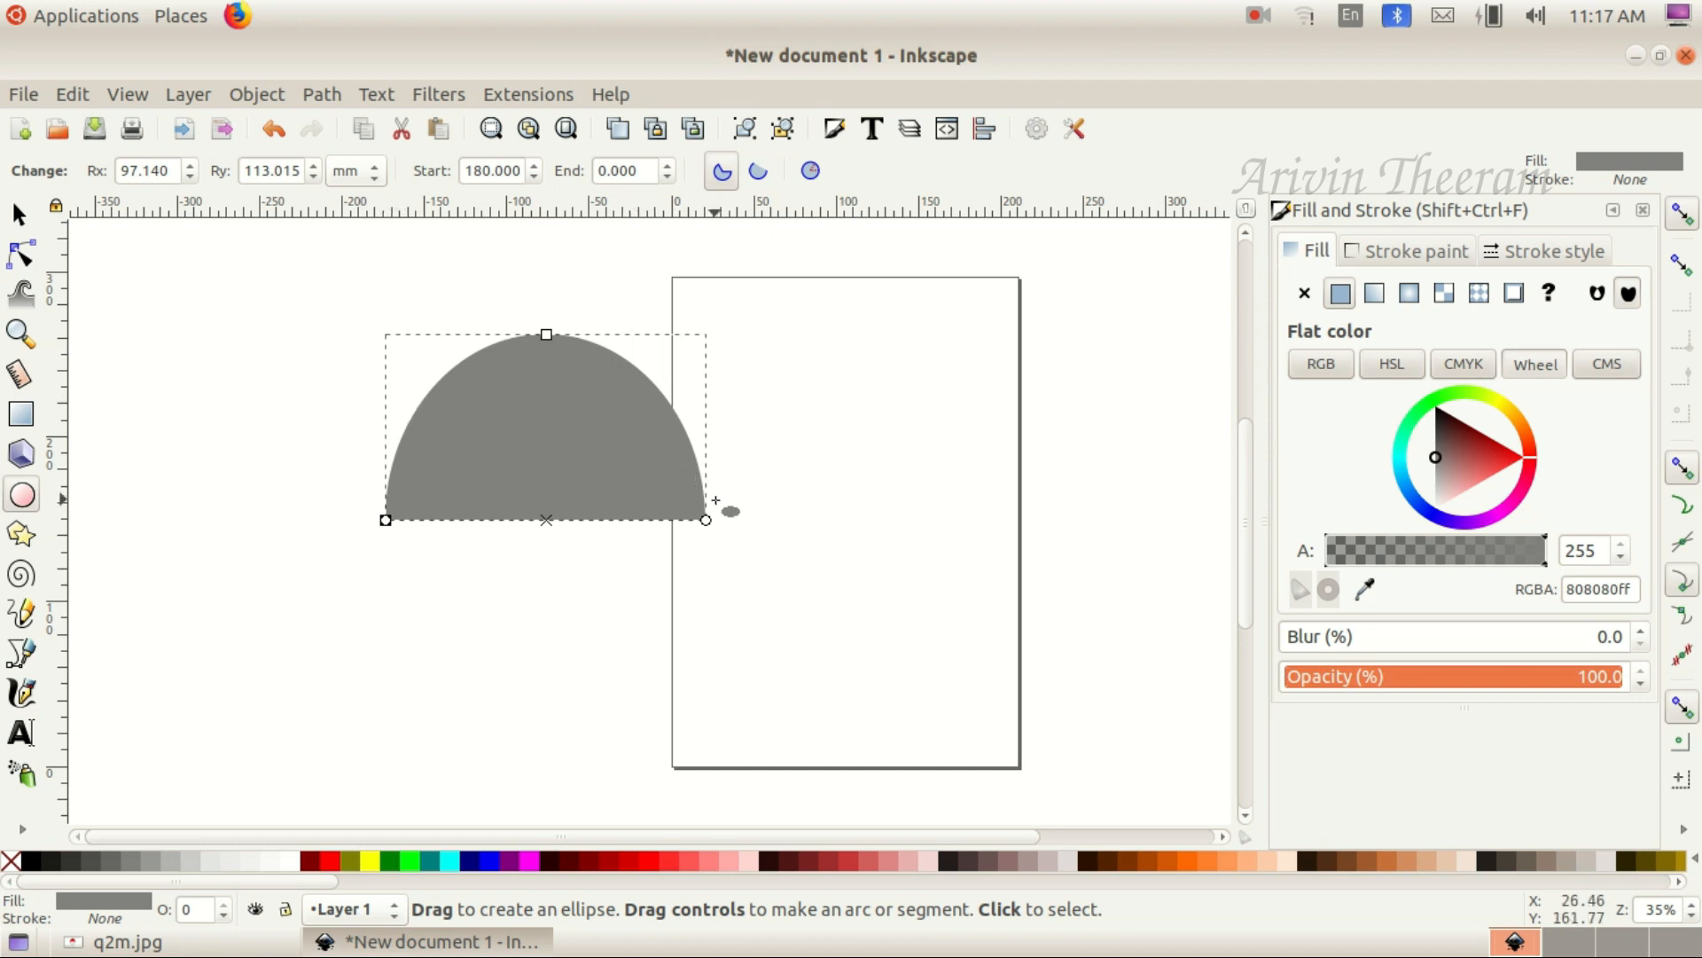
{"action": "left_click_drag", "start_coordinate": [706, 519], "coordinate": [657, 460]}
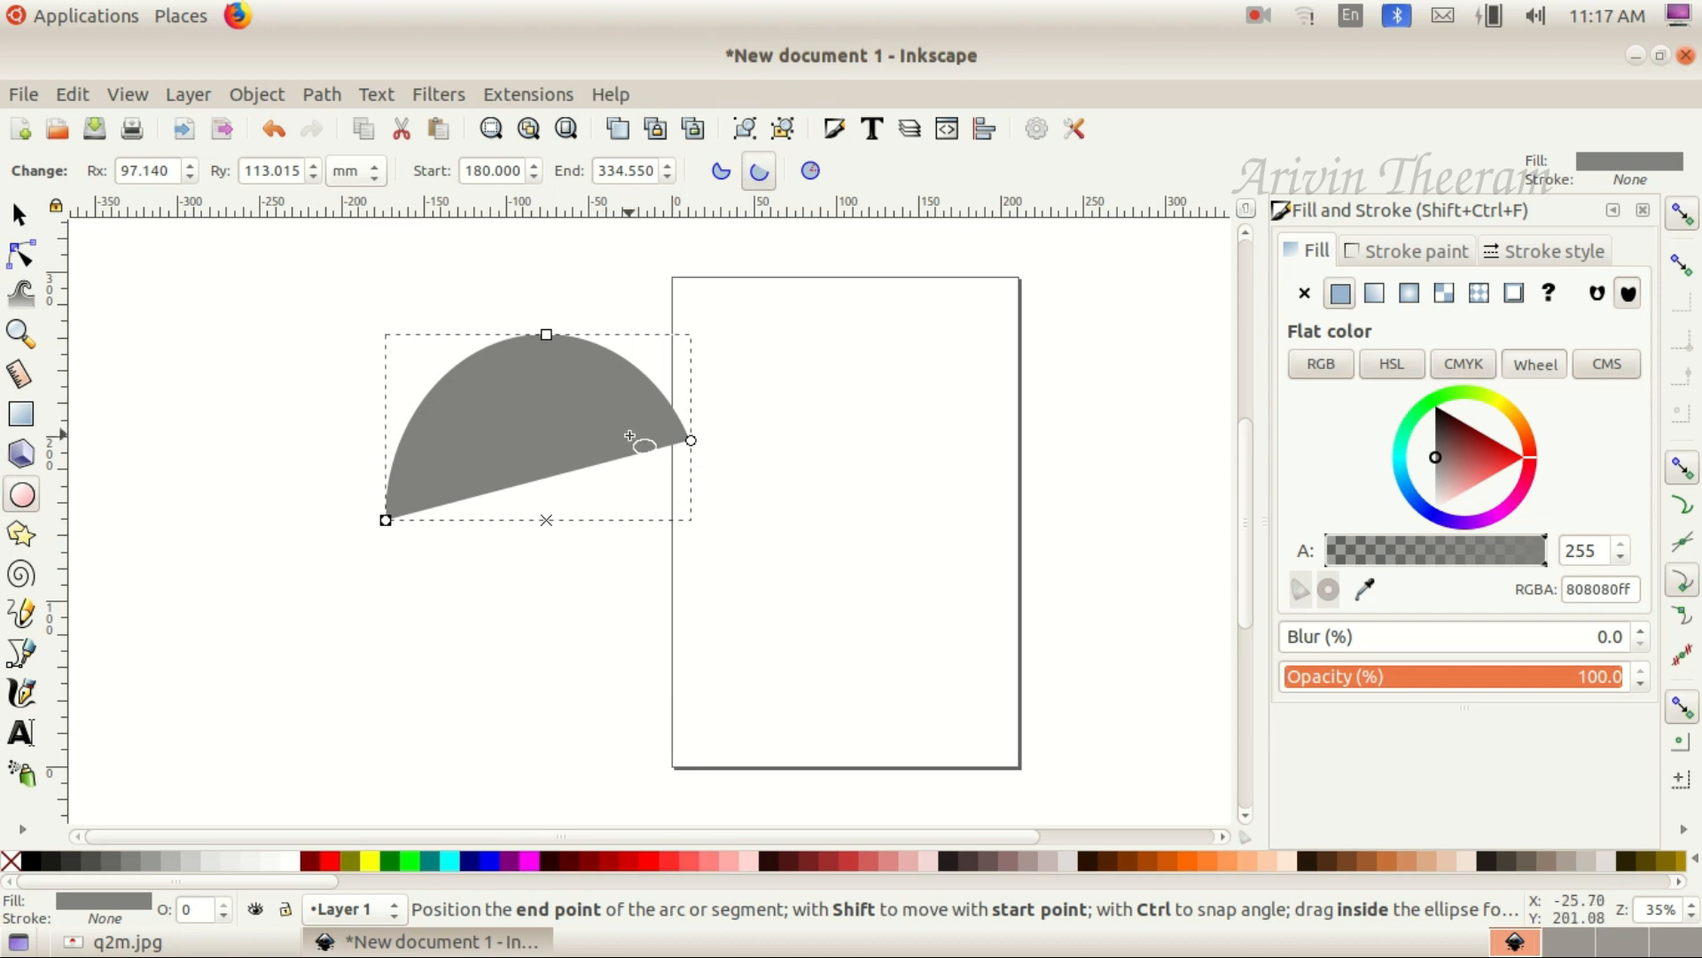
{"action": "left_click", "coordinate": [29, 500]}
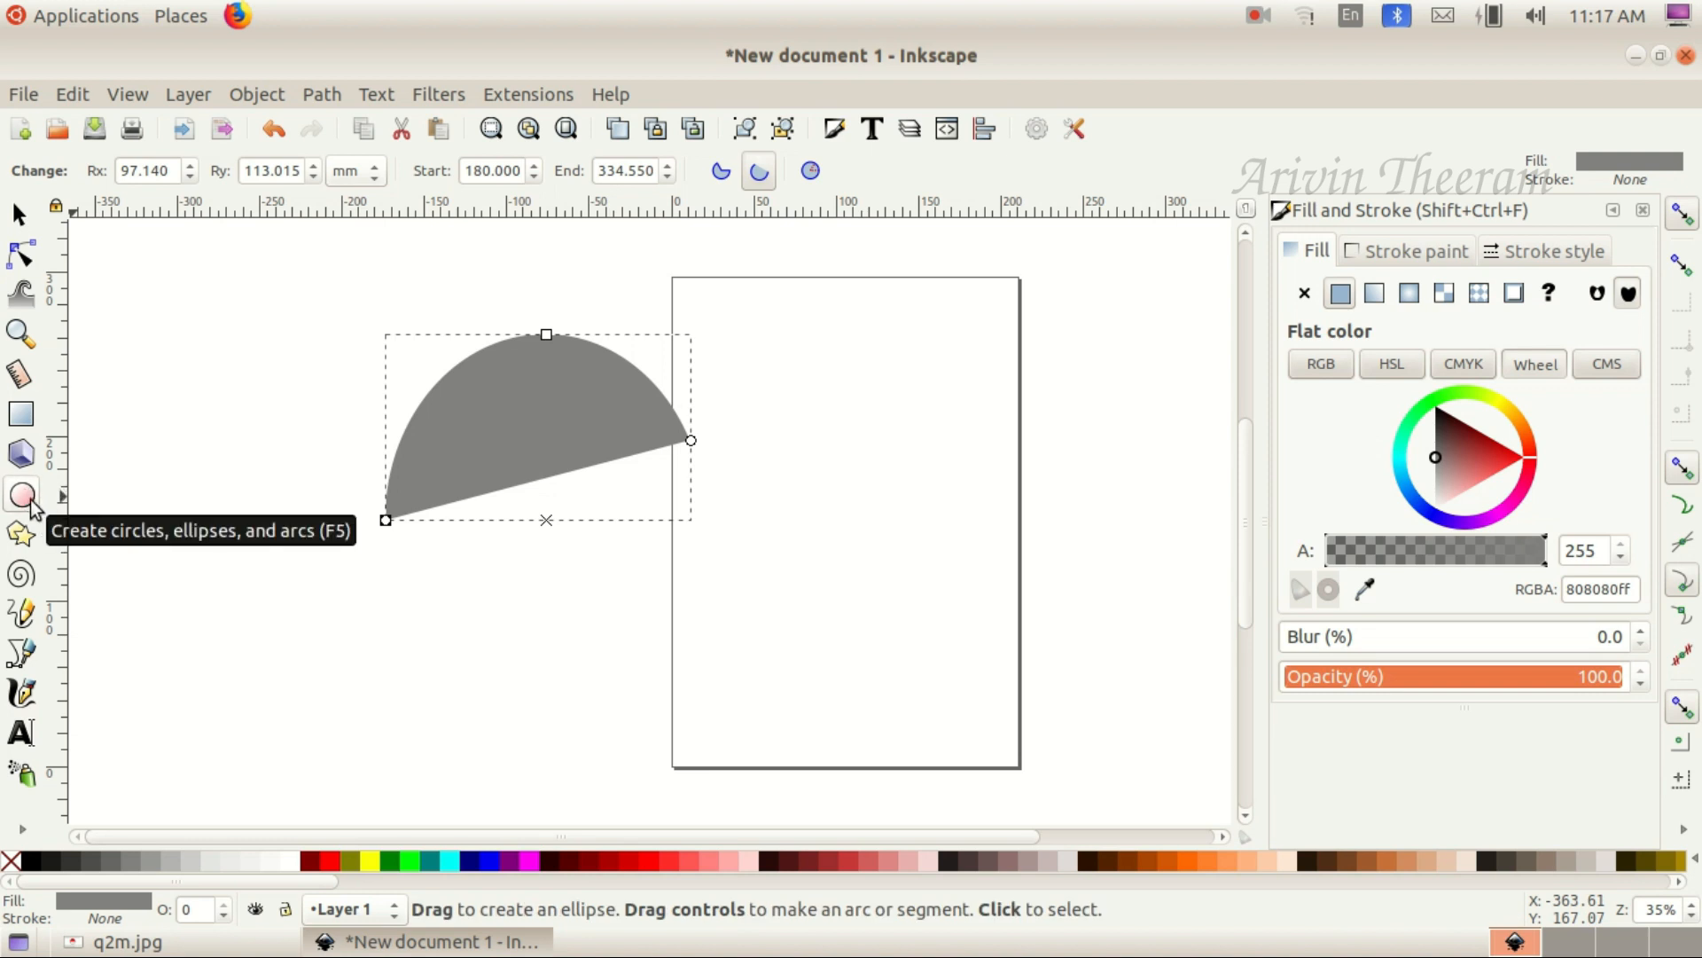
{"action": "left_click", "coordinate": [810, 175]}
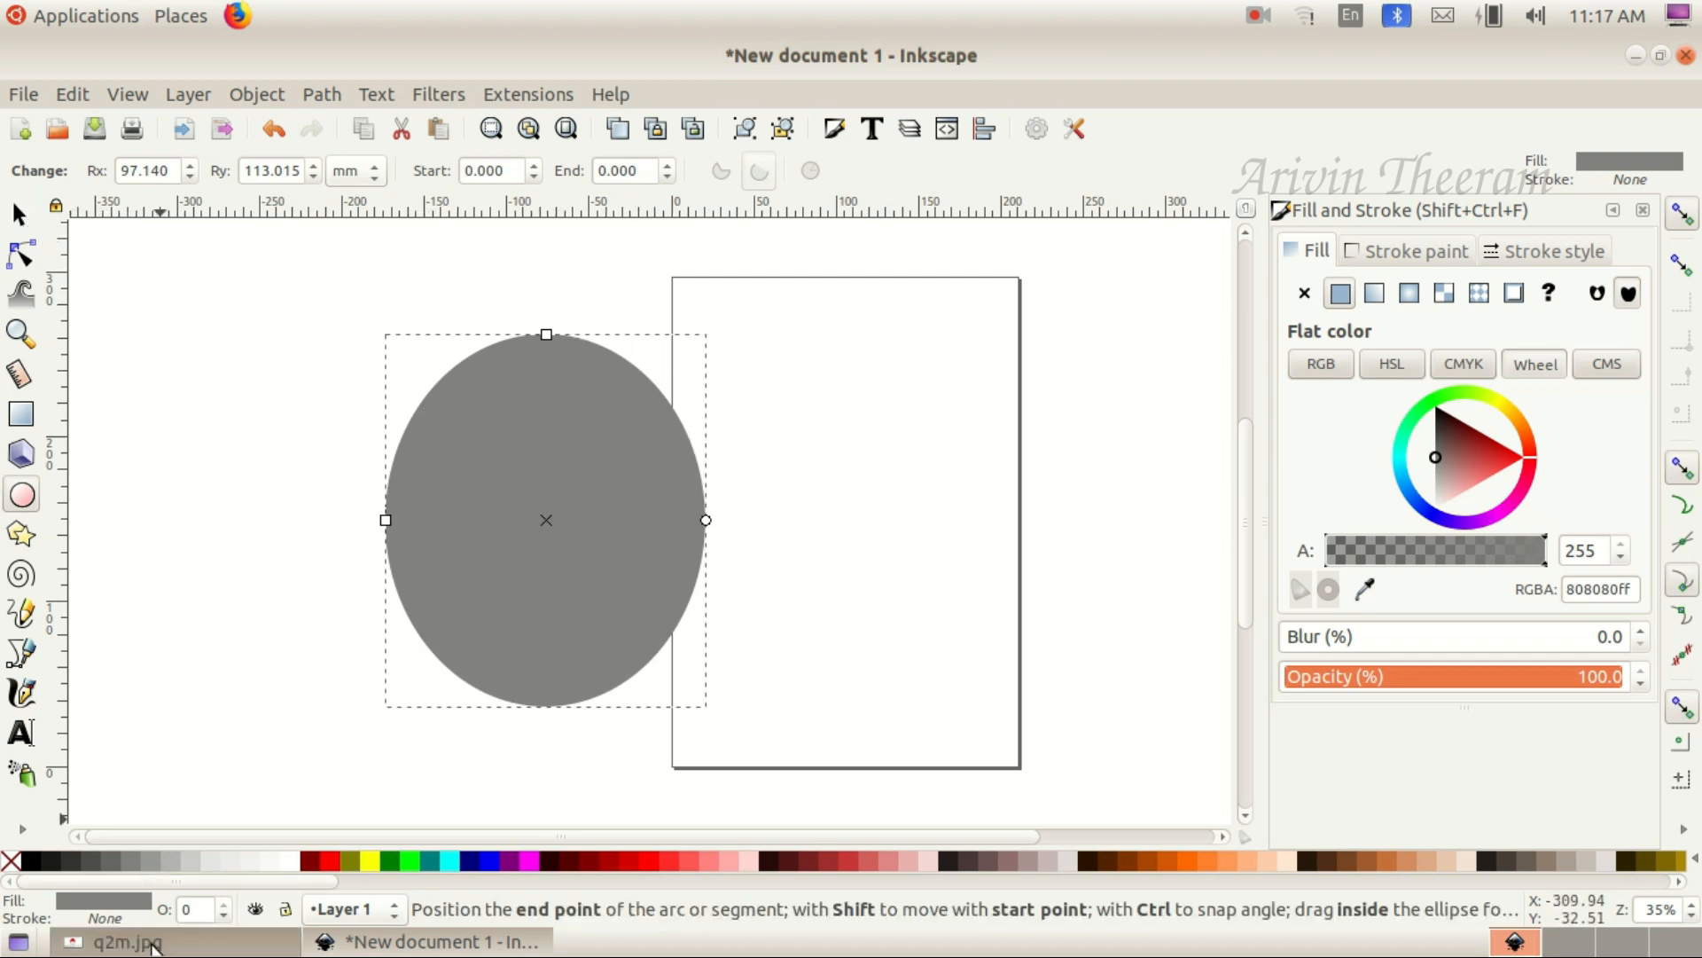
Check the model in q2m.jpg, move the ellipse further away from the page, and reopen its Fill and Stroke settings
{"action": "left_click", "coordinate": [124, 941]}
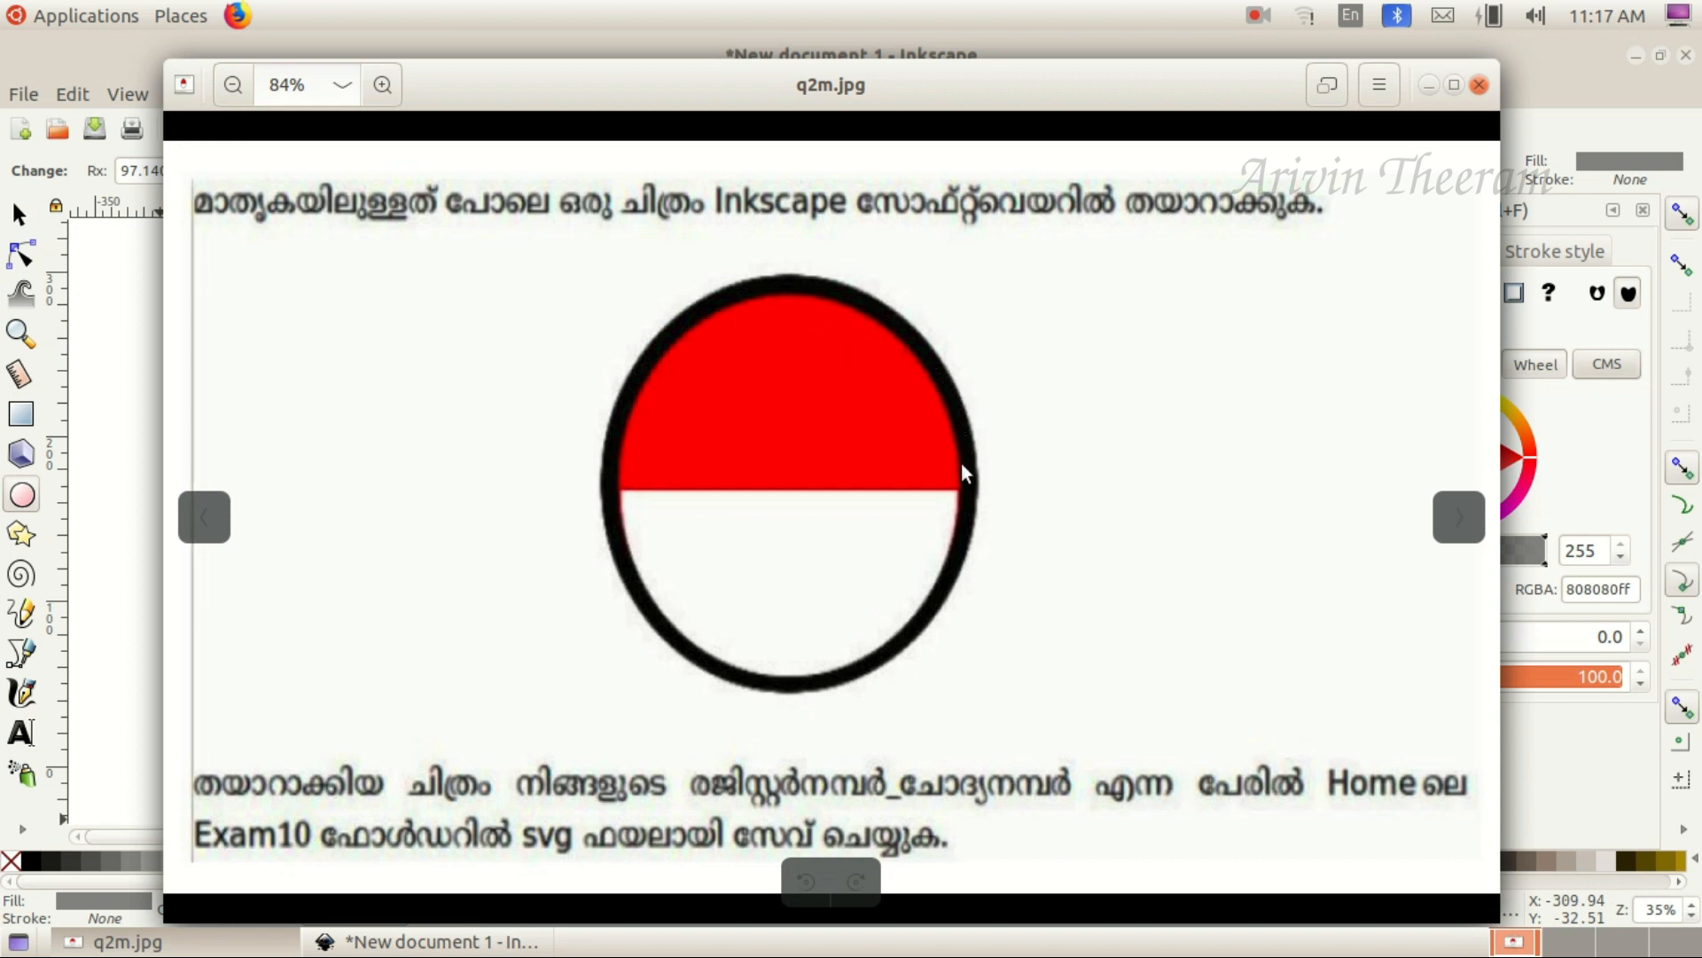
{"action": "left_click", "coordinate": [124, 941]}
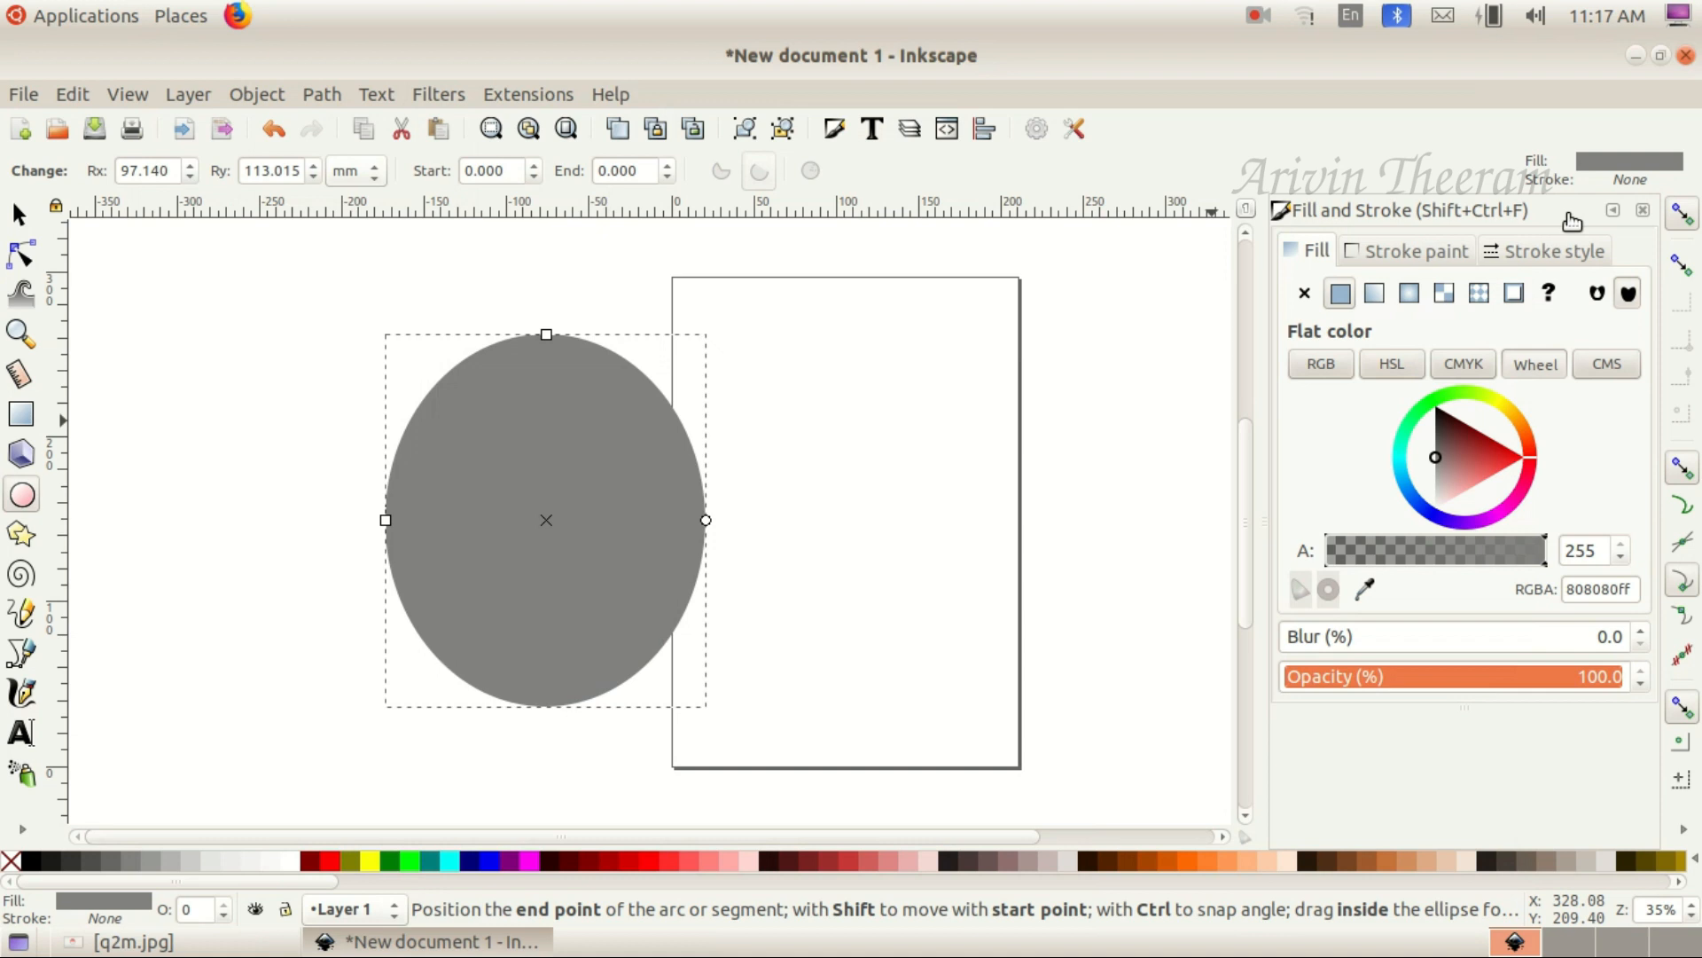
{"action": "left_click", "coordinate": [1643, 210]}
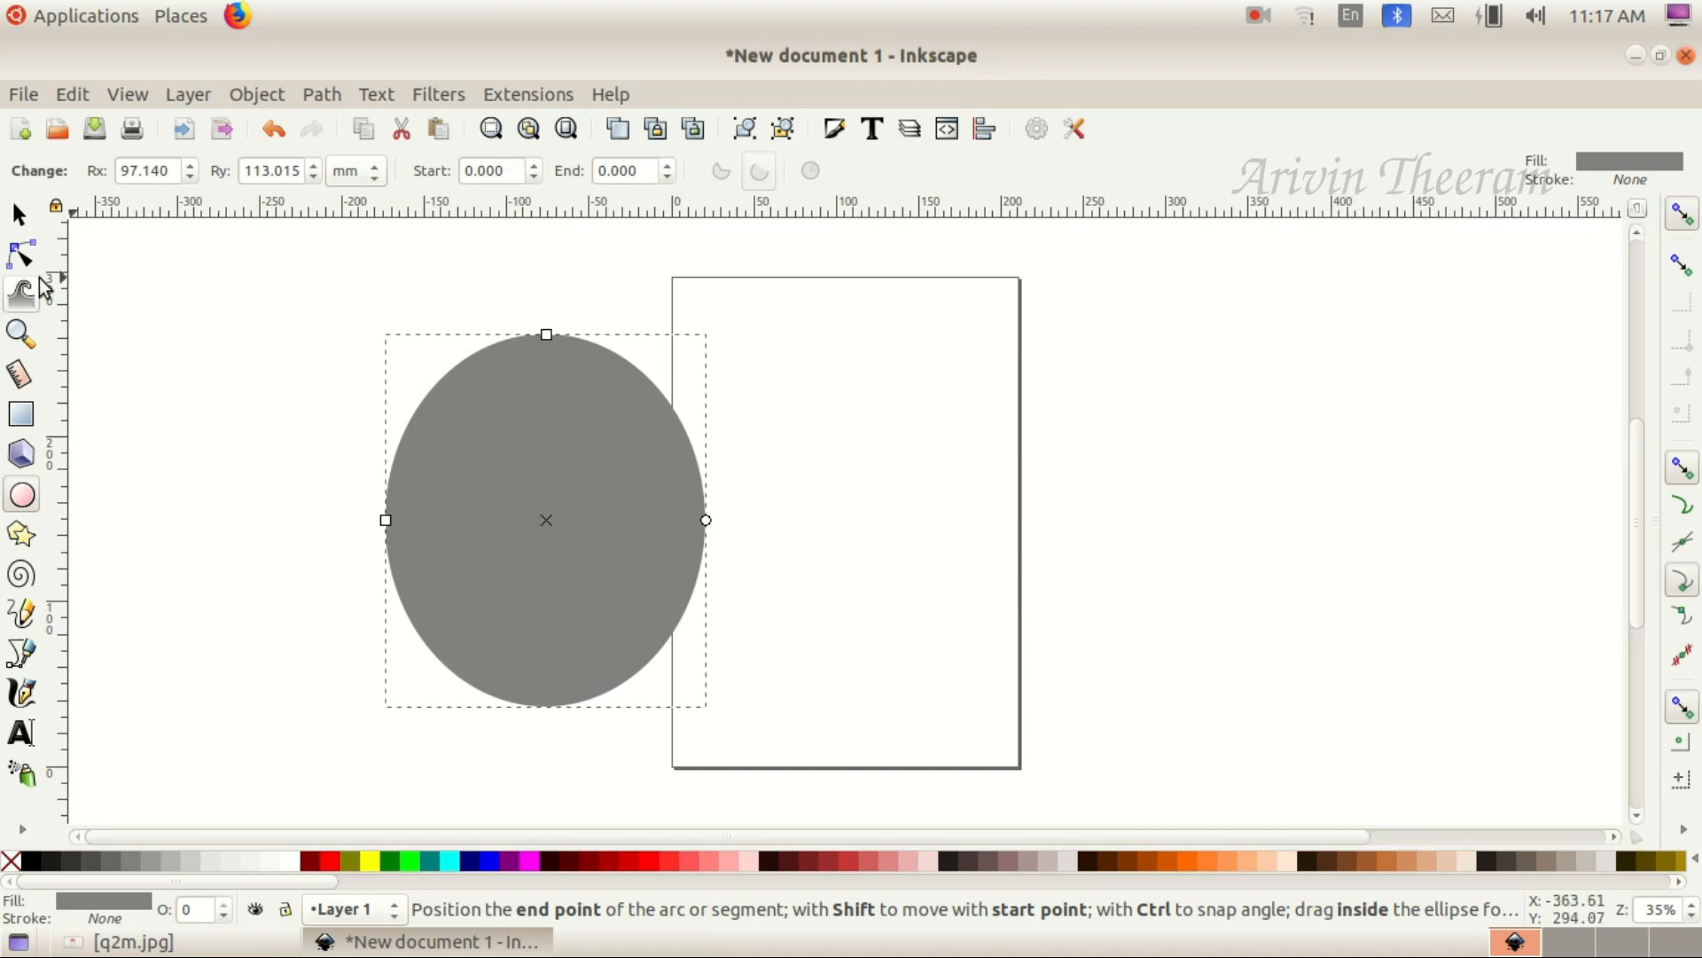
{"action": "left_click", "coordinate": [20, 216]}
{"action": "left_click_drag", "start_coordinate": [524, 438], "coordinate": [423, 449]}
{"action": "left_click", "coordinate": [275, 97]}
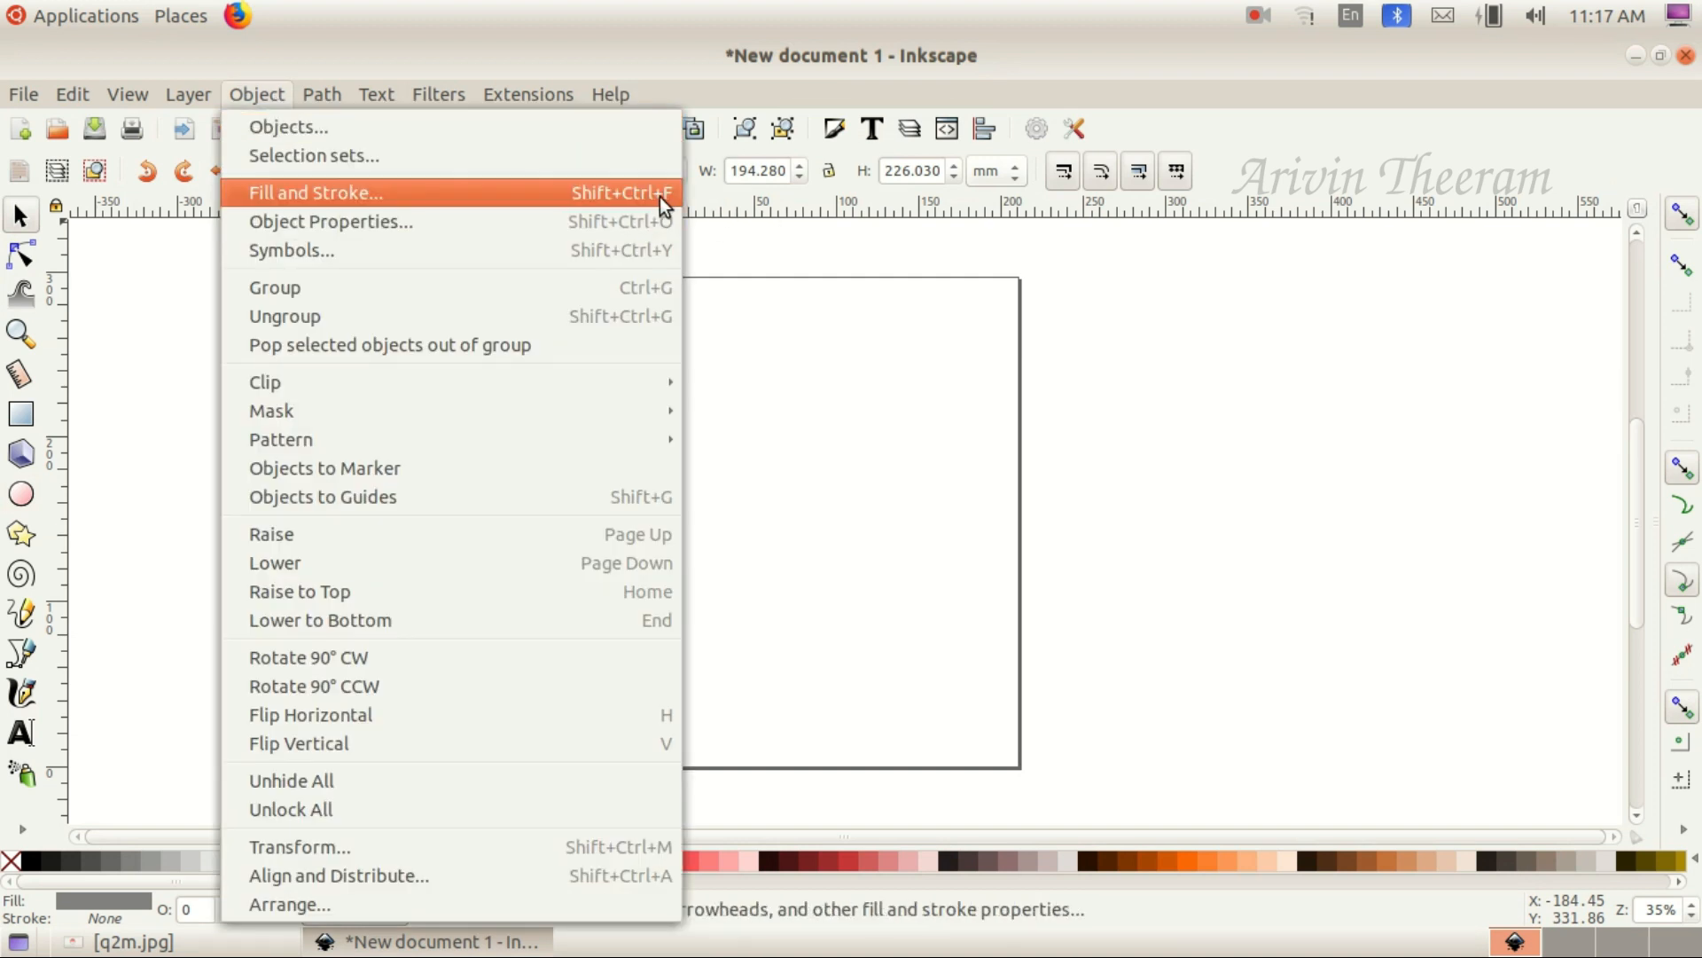
{"action": "left_click", "coordinate": [631, 195]}
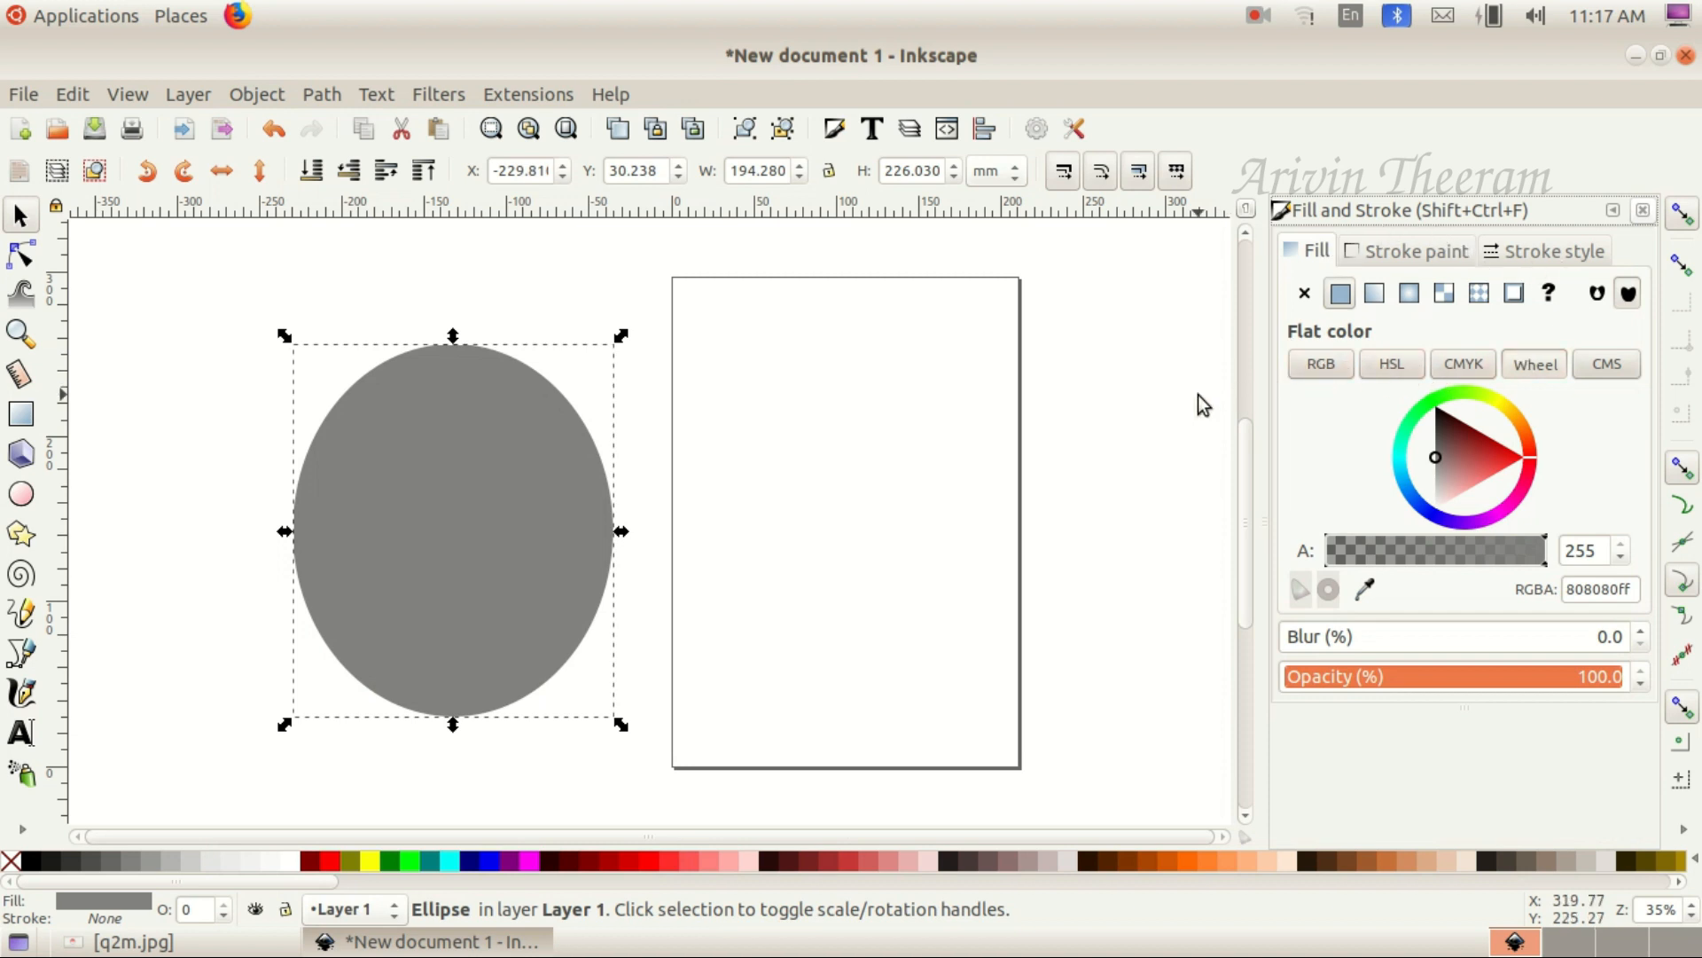
Give the grey ellipse a flat black outline
{"action": "left_click", "coordinate": [854, 375]}
{"action": "left_click", "coordinate": [550, 460]}
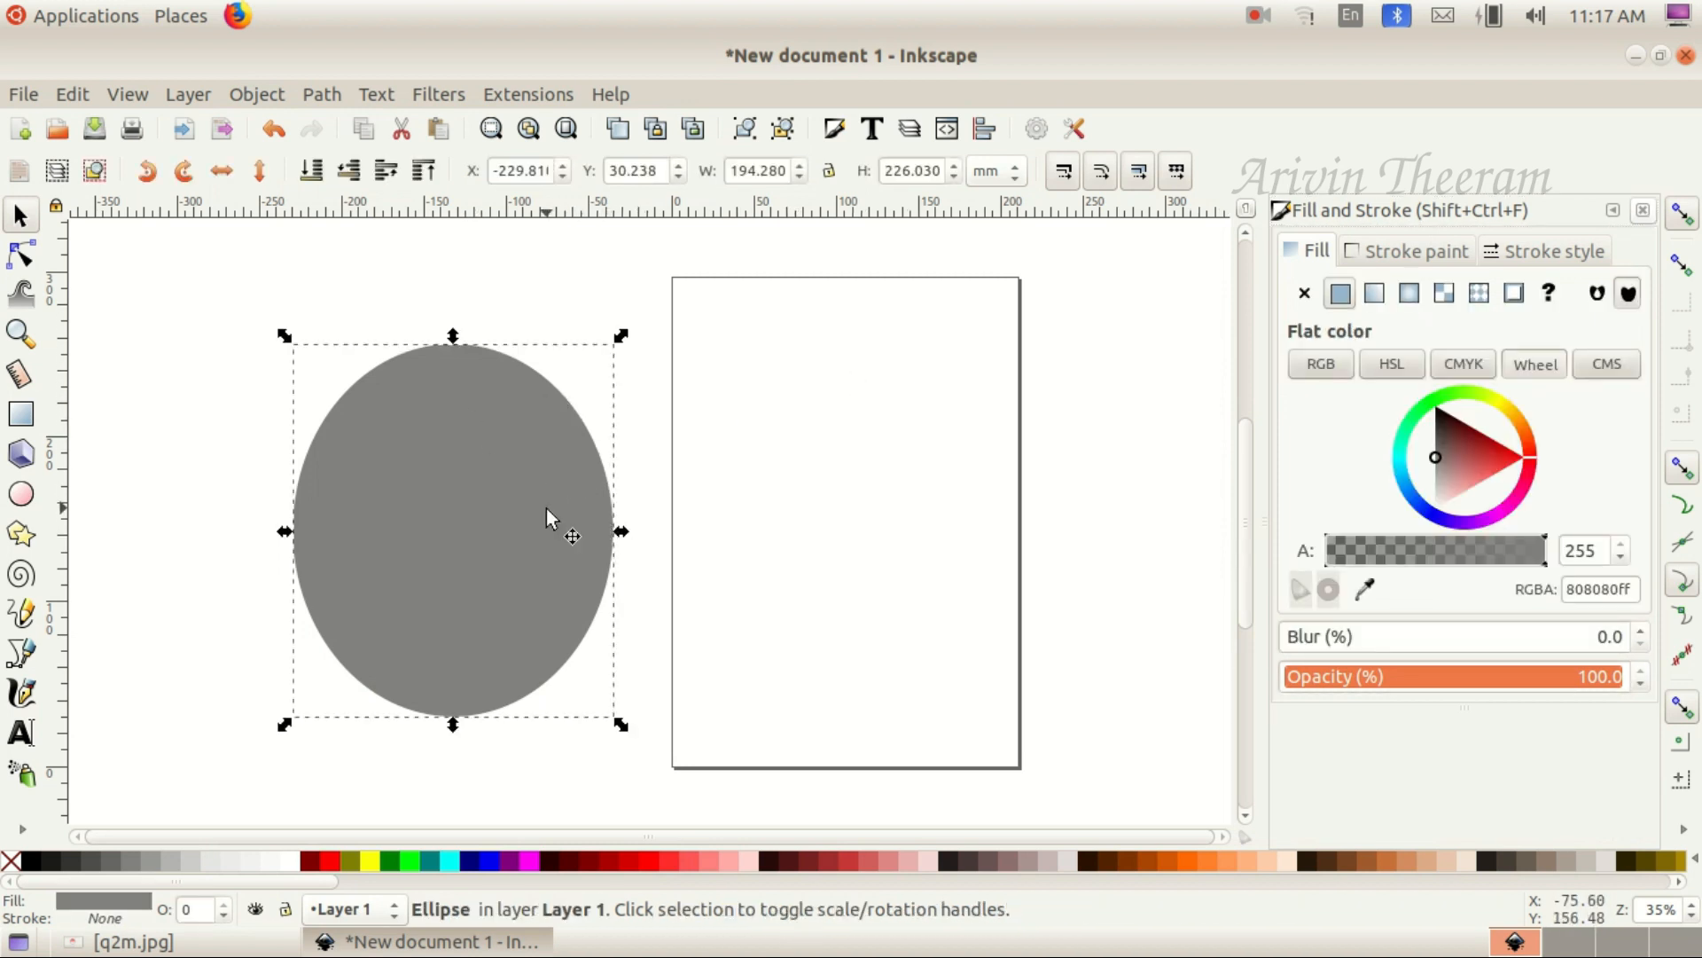
{"action": "left_click", "coordinate": [1412, 252]}
{"action": "left_click", "coordinate": [1325, 259]}
{"action": "left_click", "coordinate": [1406, 255]}
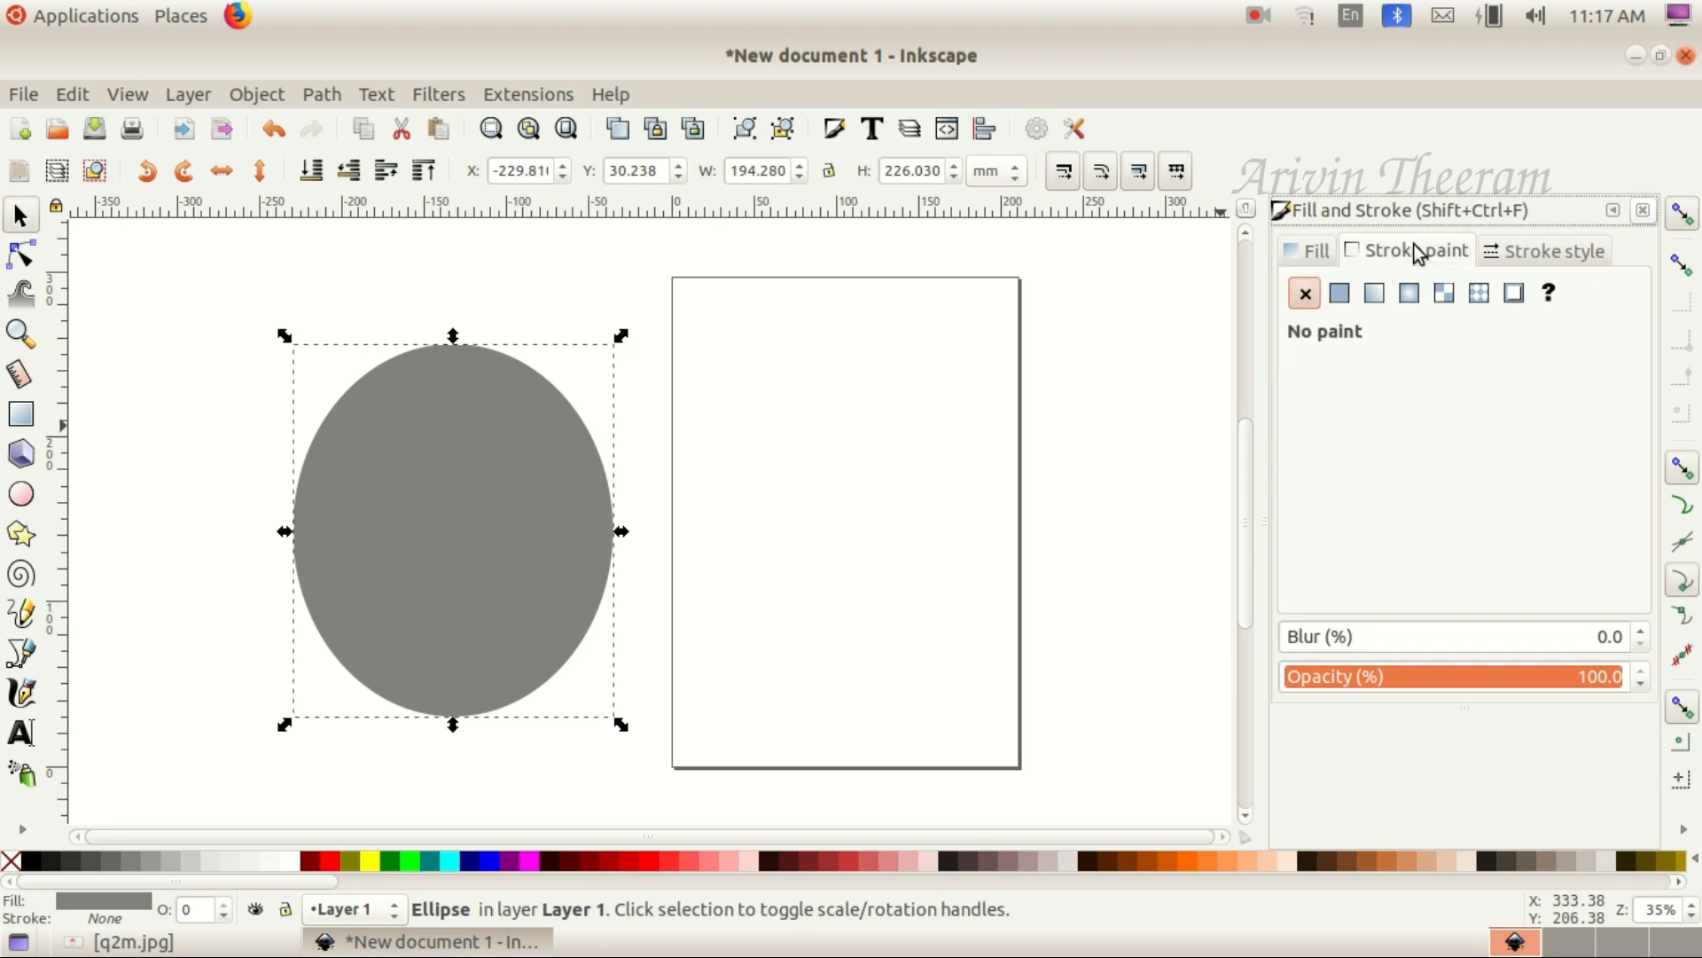
{"action": "left_click", "coordinate": [1402, 256]}
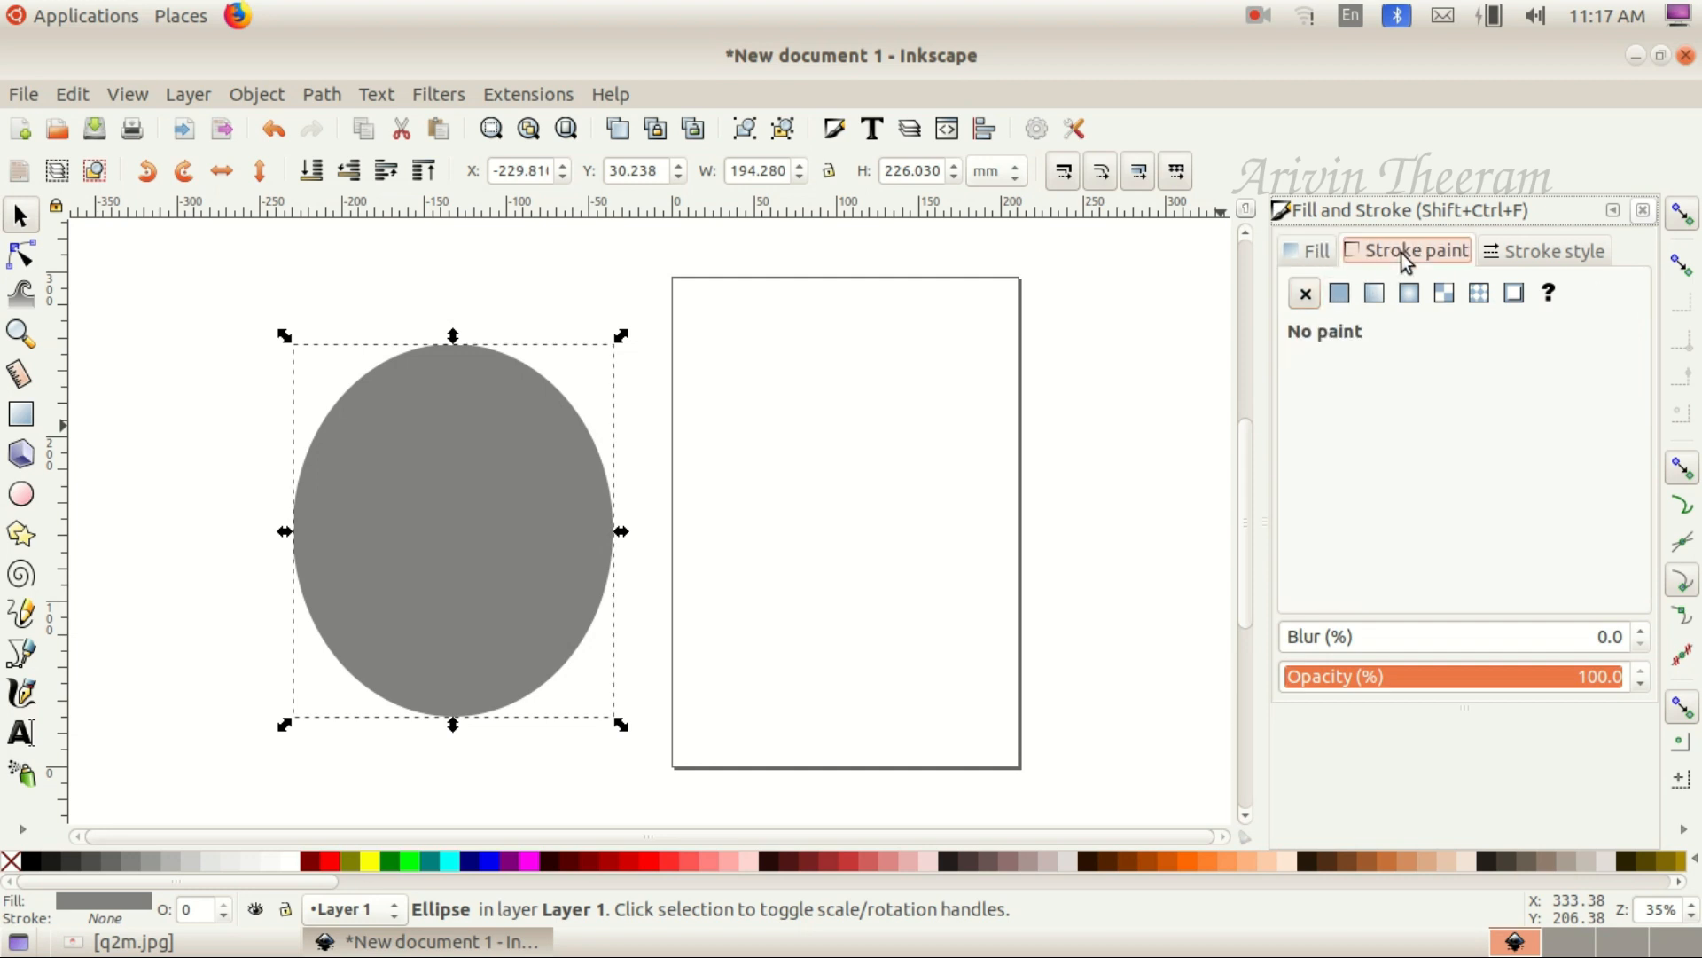
{"action": "left_click", "coordinate": [1341, 295]}
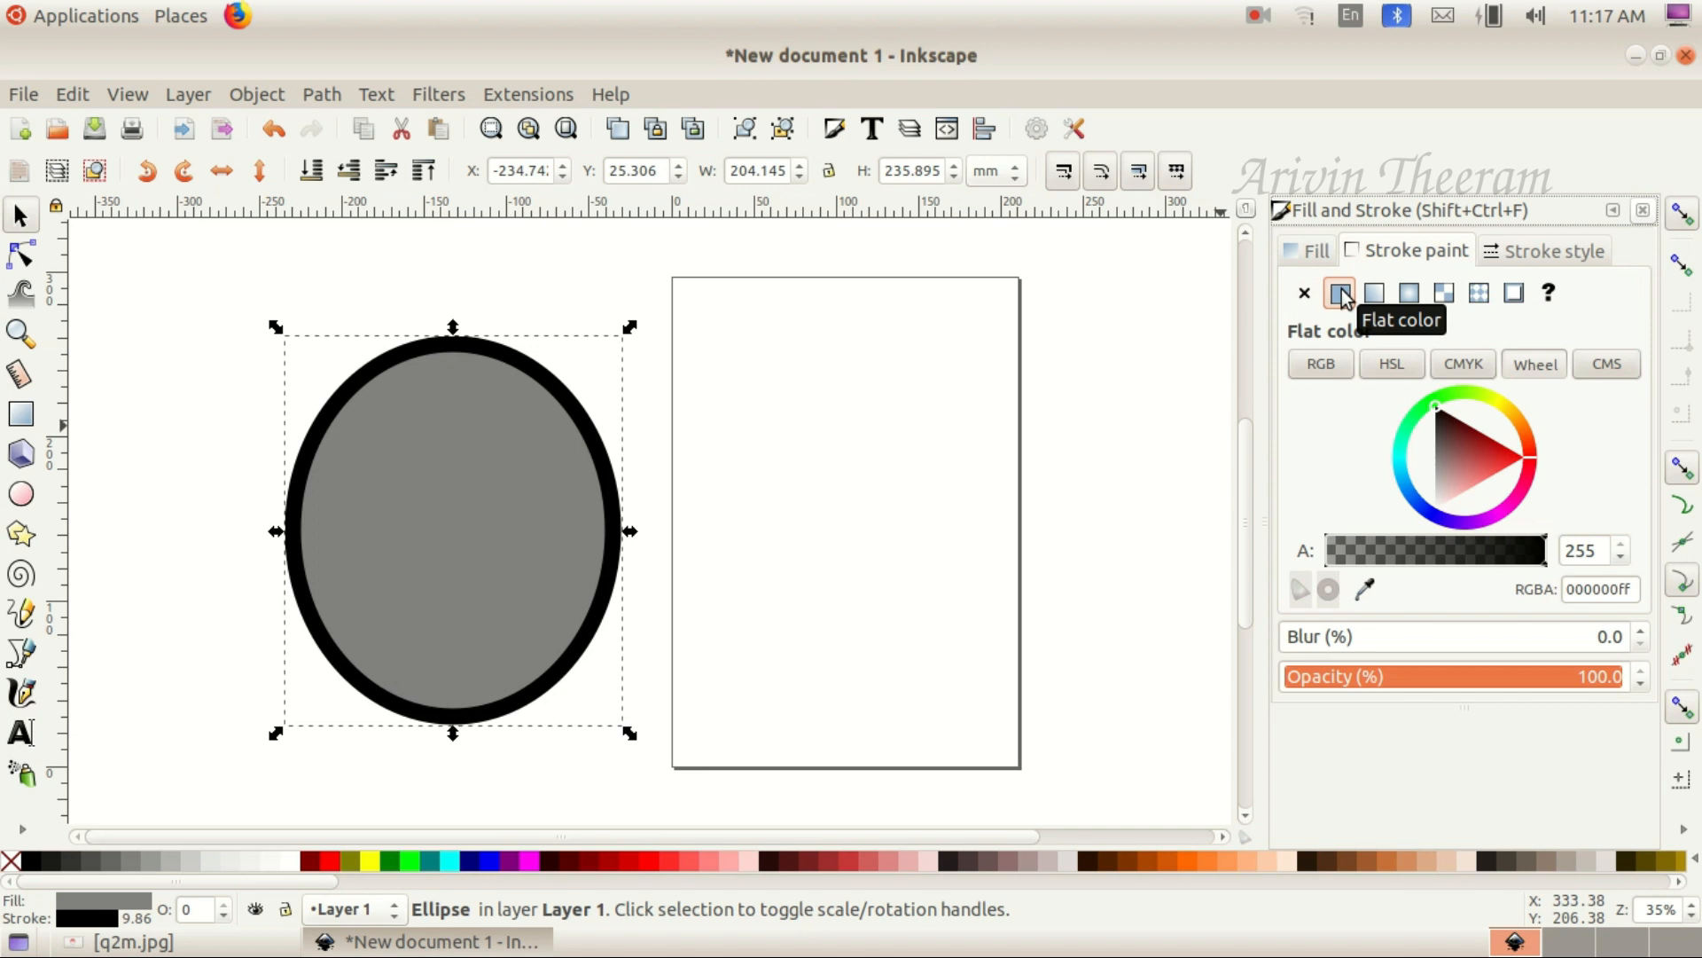
Check the outline against q2m.jpg and adjust the ellipse's stroke colour to near-black 0c0e0aff
{"action": "left_click", "coordinate": [129, 942]}
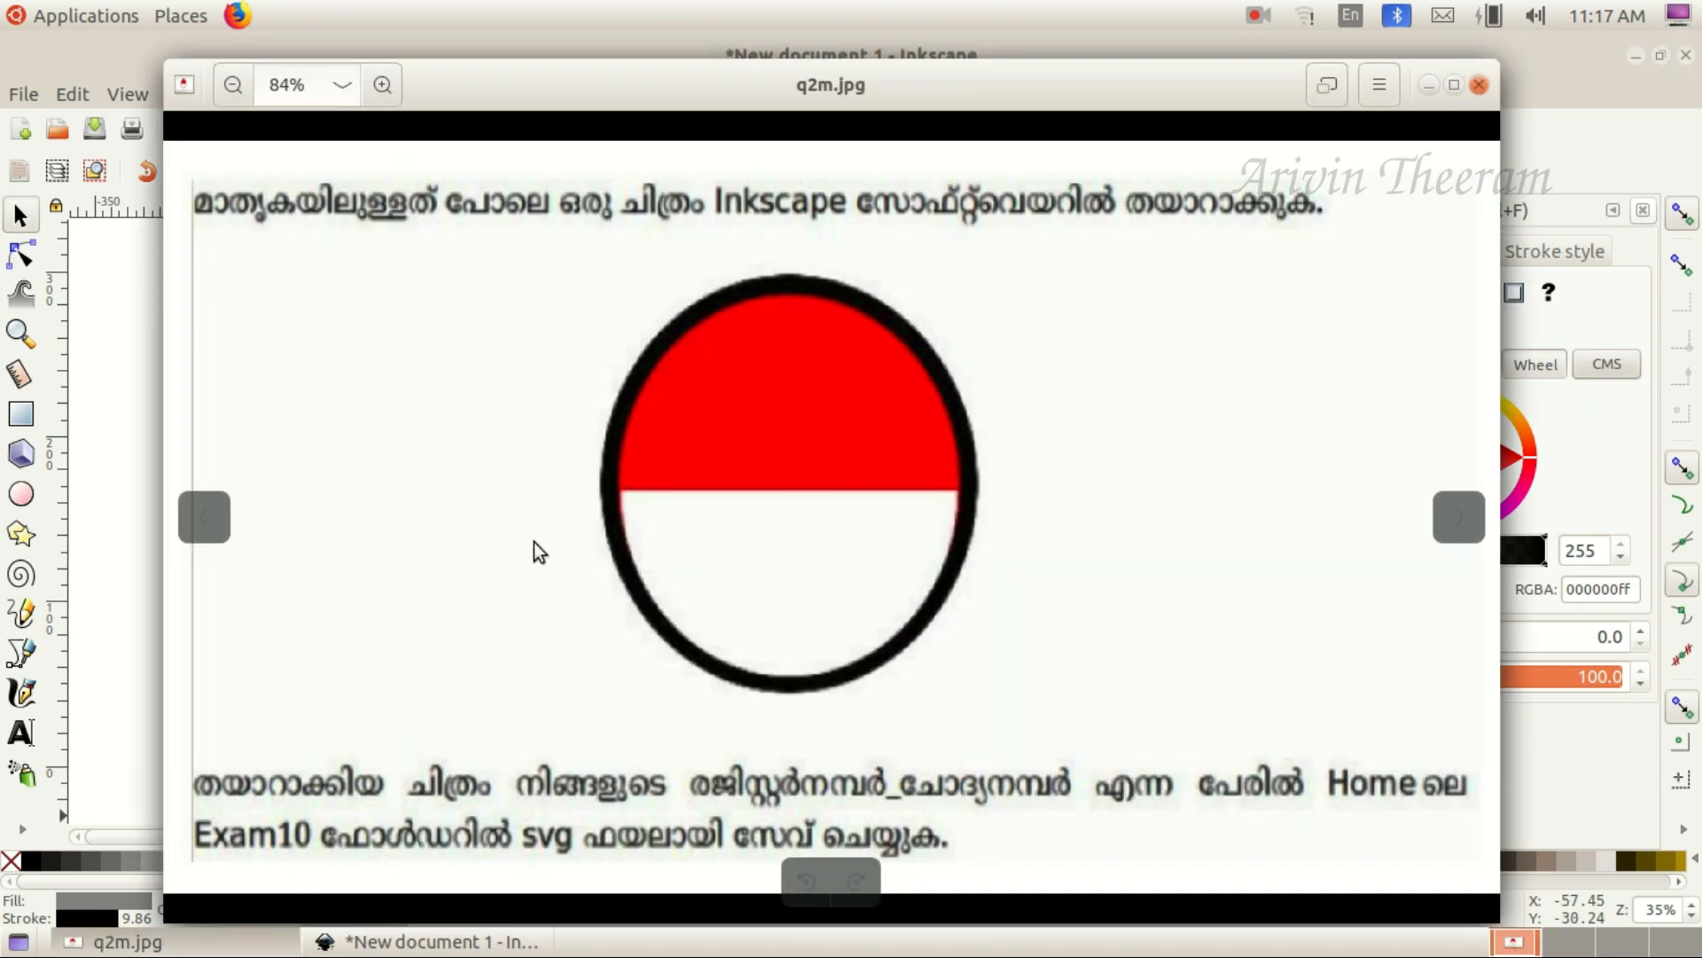
{"action": "left_click", "coordinate": [128, 941]}
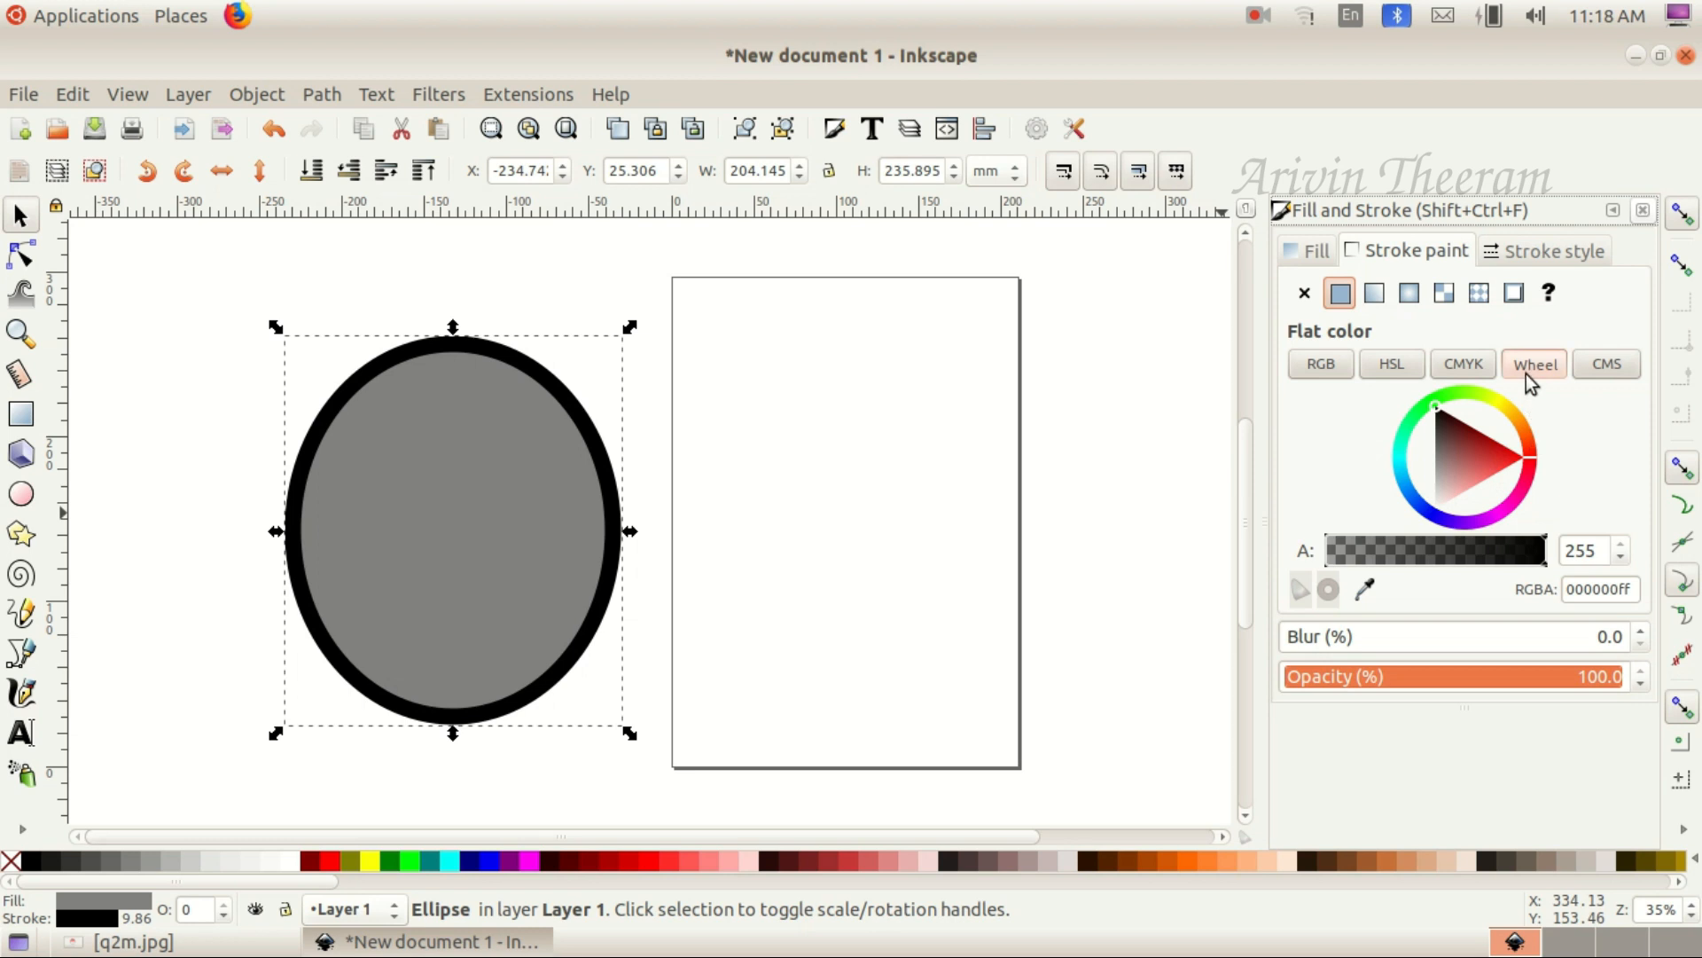
{"action": "mouse_move", "coordinate": [1509, 424]}
{"action": "left_mouse_down"}
{"action": "mouse_move", "coordinate": [1469, 396]}
{"action": "mouse_move", "coordinate": [1474, 424]}
{"action": "mouse_move", "coordinate": [1403, 485]}
{"action": "left_mouse_up"}
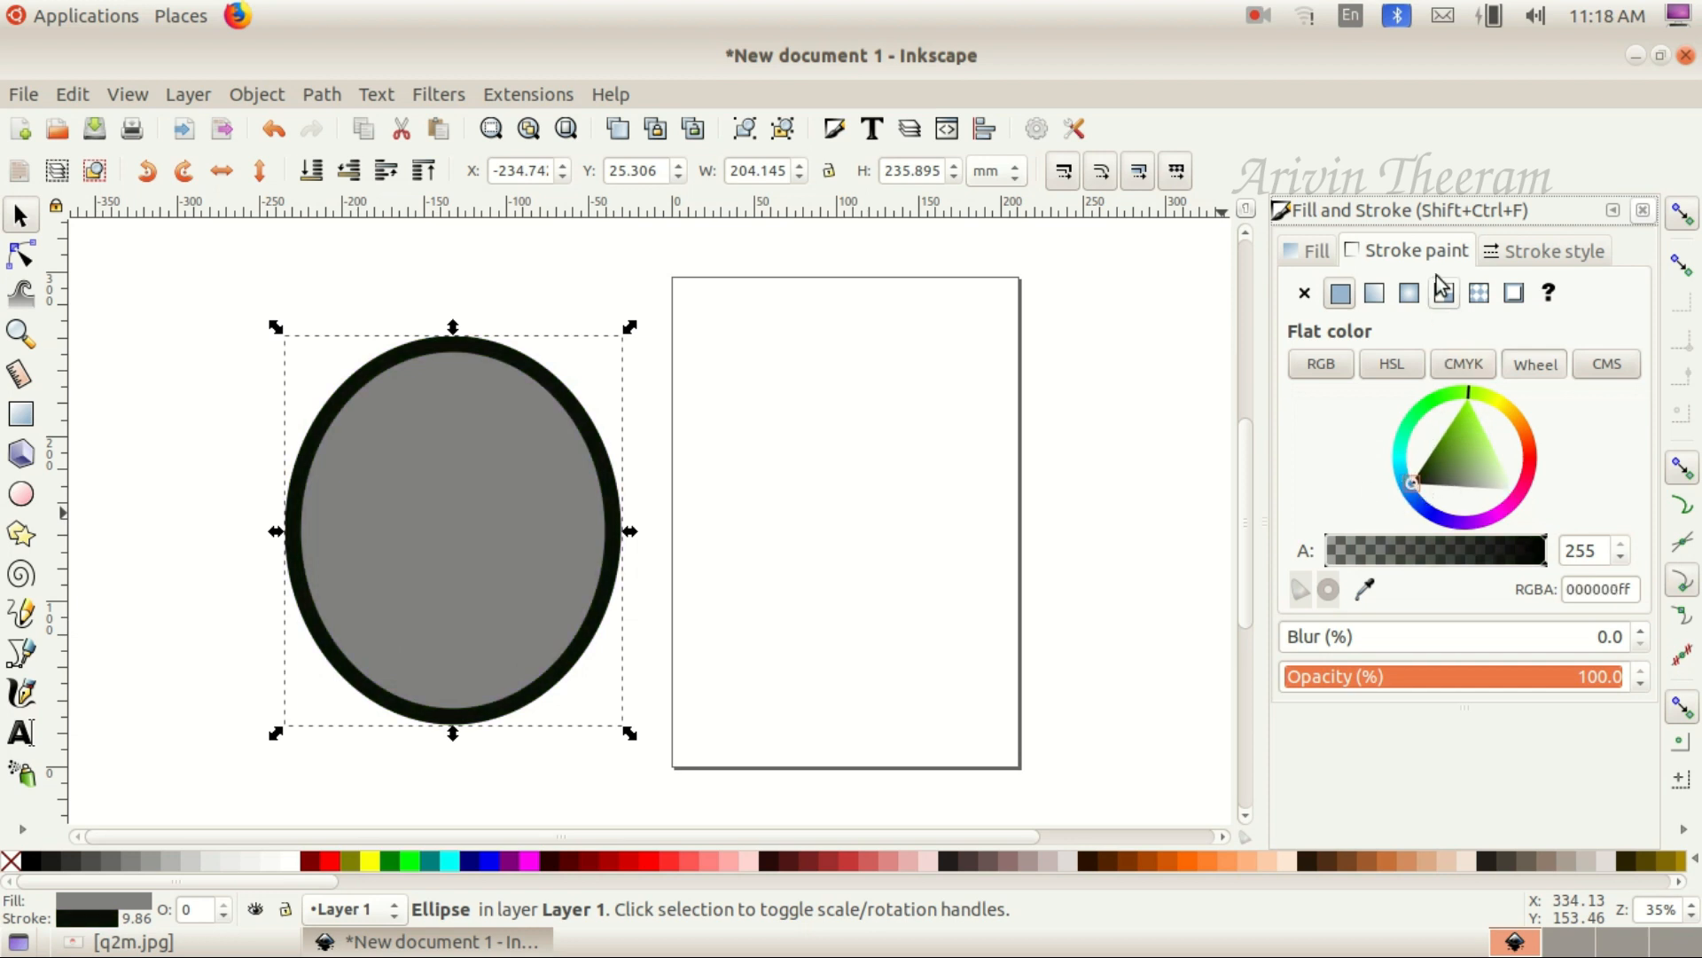
Fill the outlined ellipse with white and compare it with the model in q2m.jpg
{"action": "left_click", "coordinate": [1313, 252]}
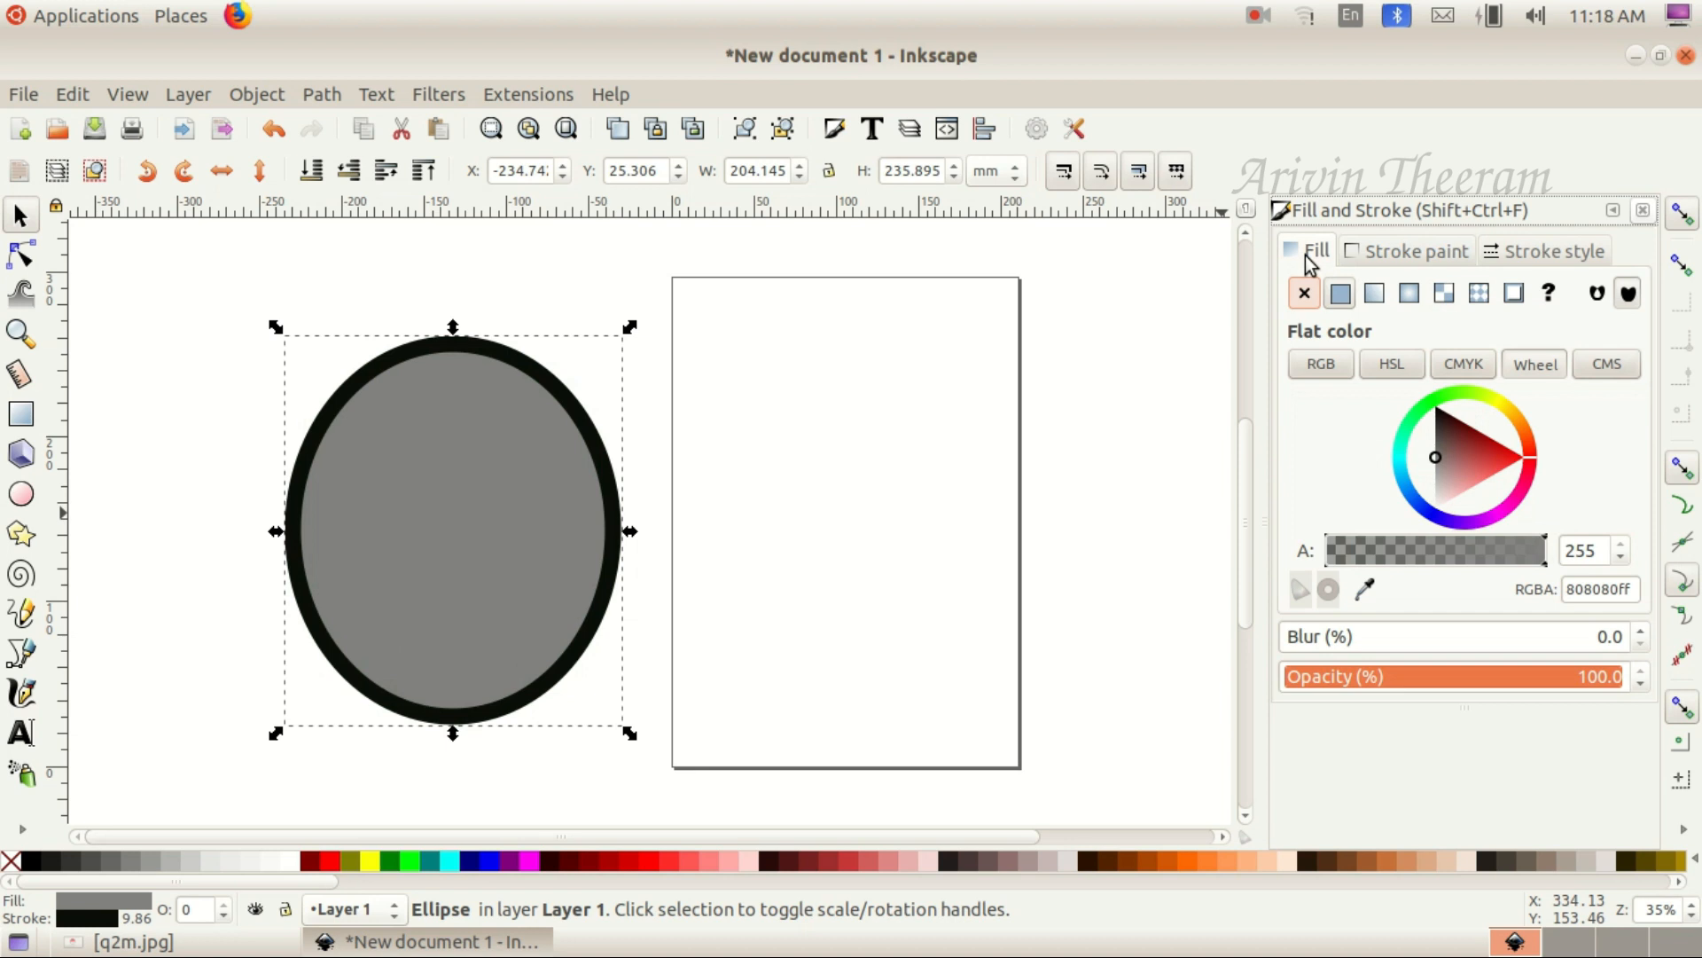
{"action": "left_click", "coordinate": [295, 861]}
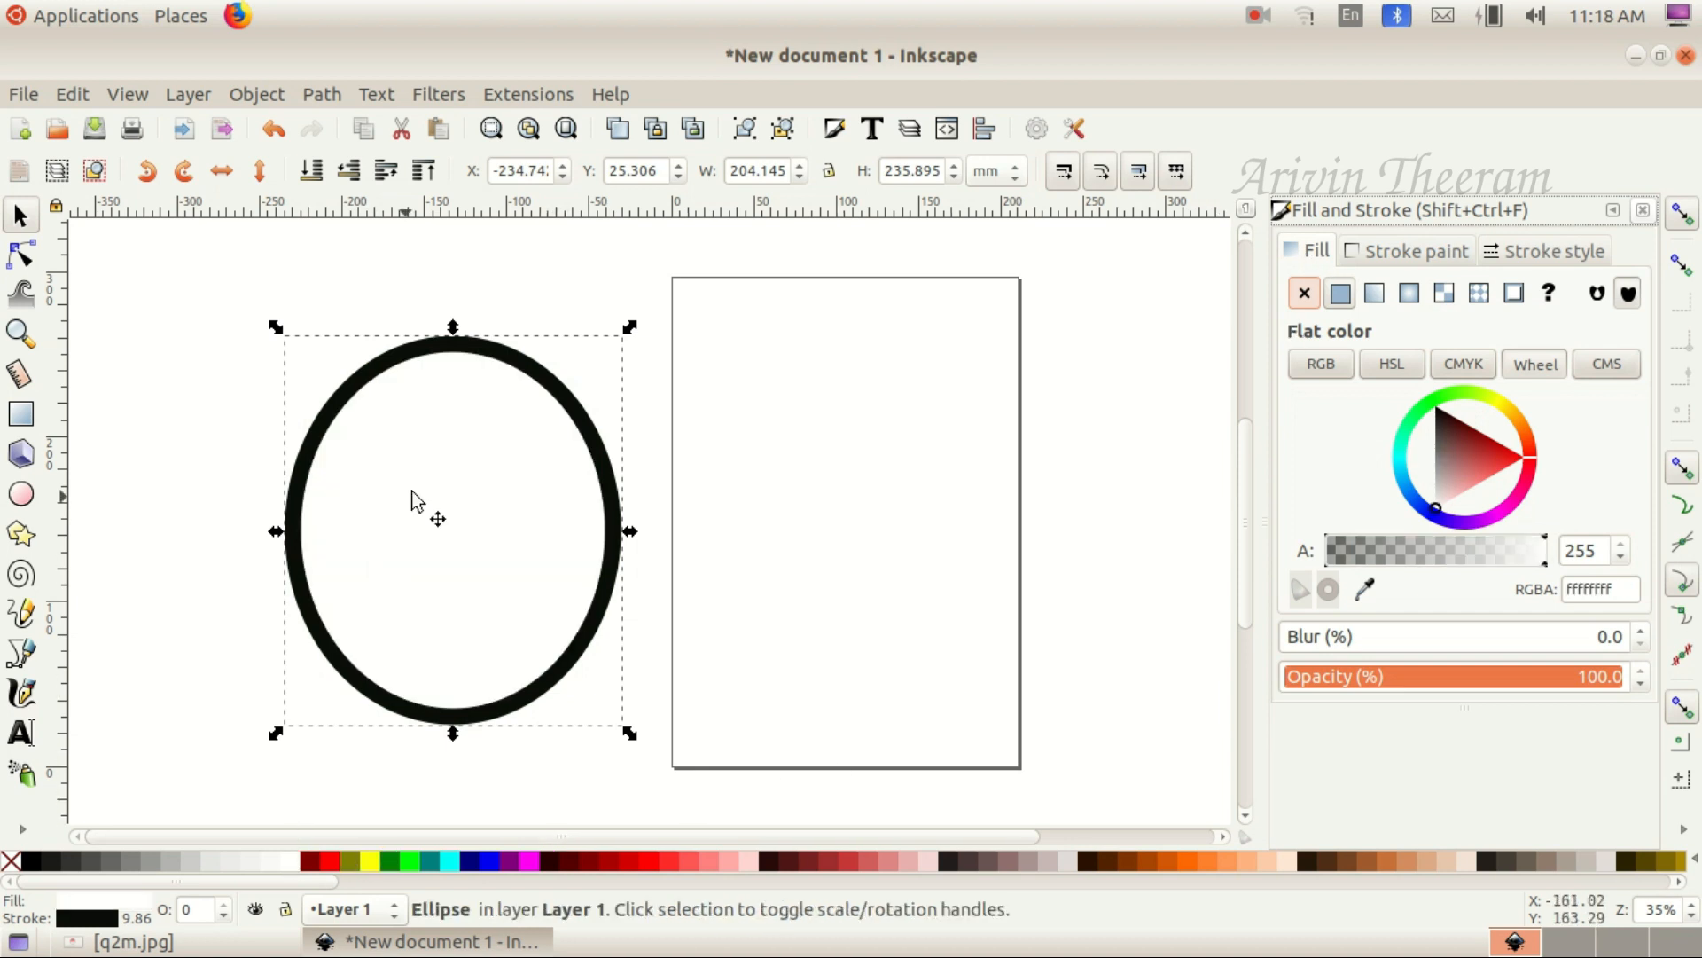
{"action": "key", "text": "alt+Tab"}
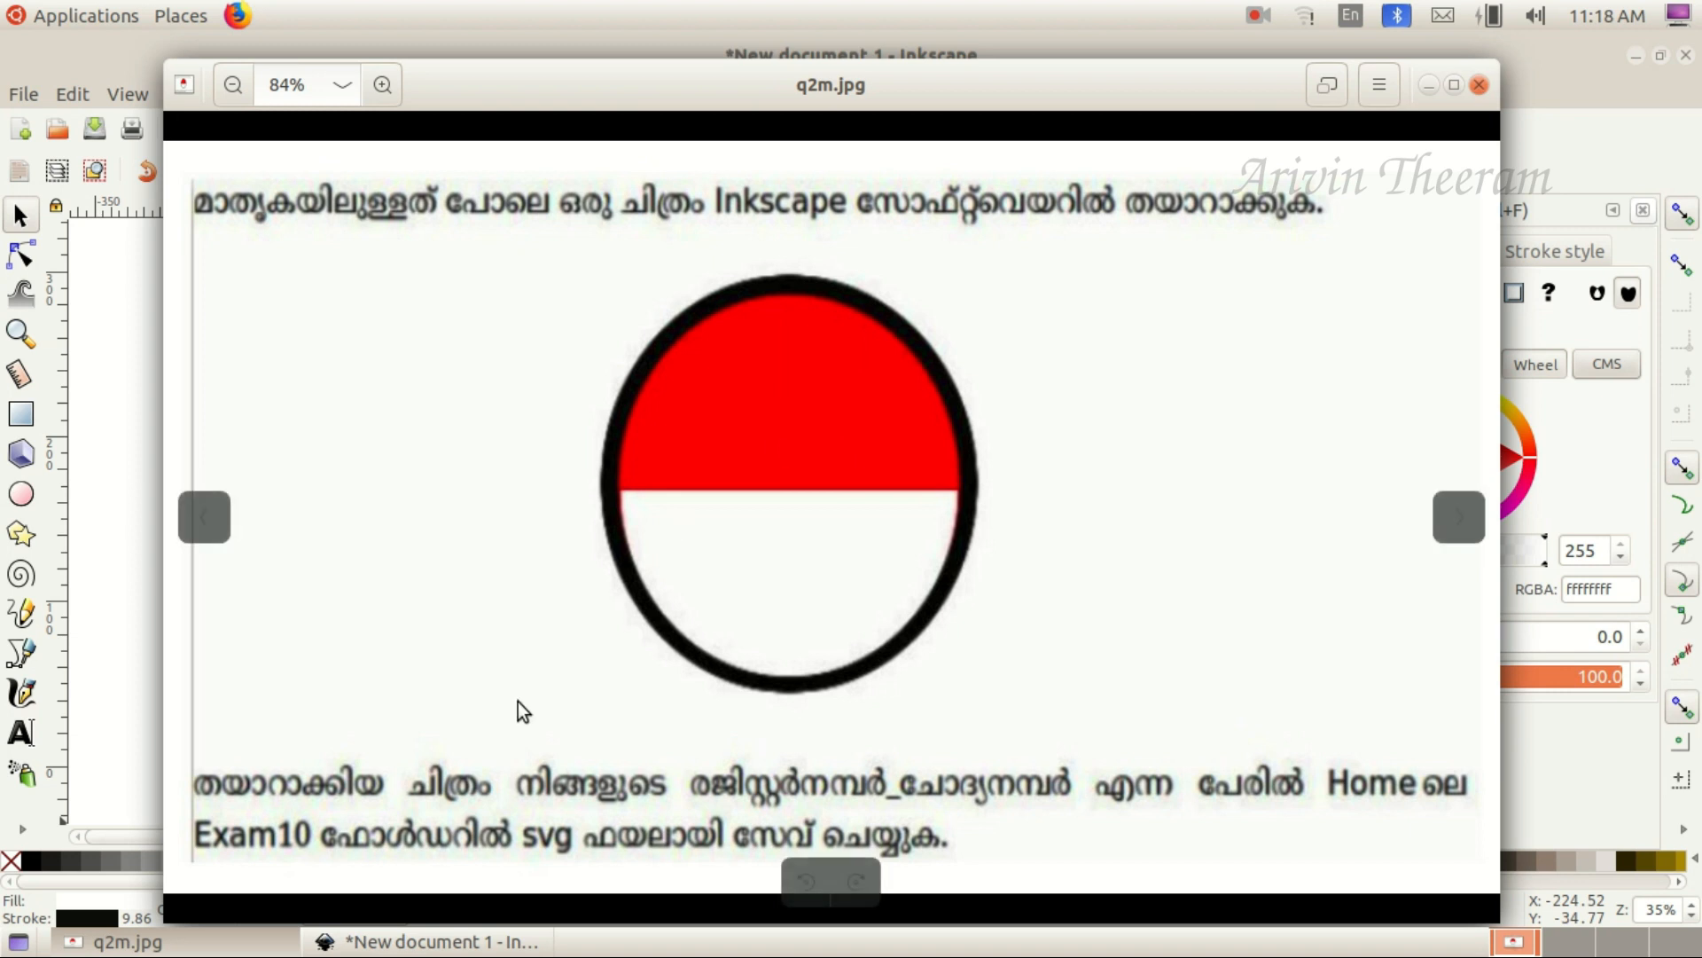
{"action": "left_click", "coordinate": [124, 942]}
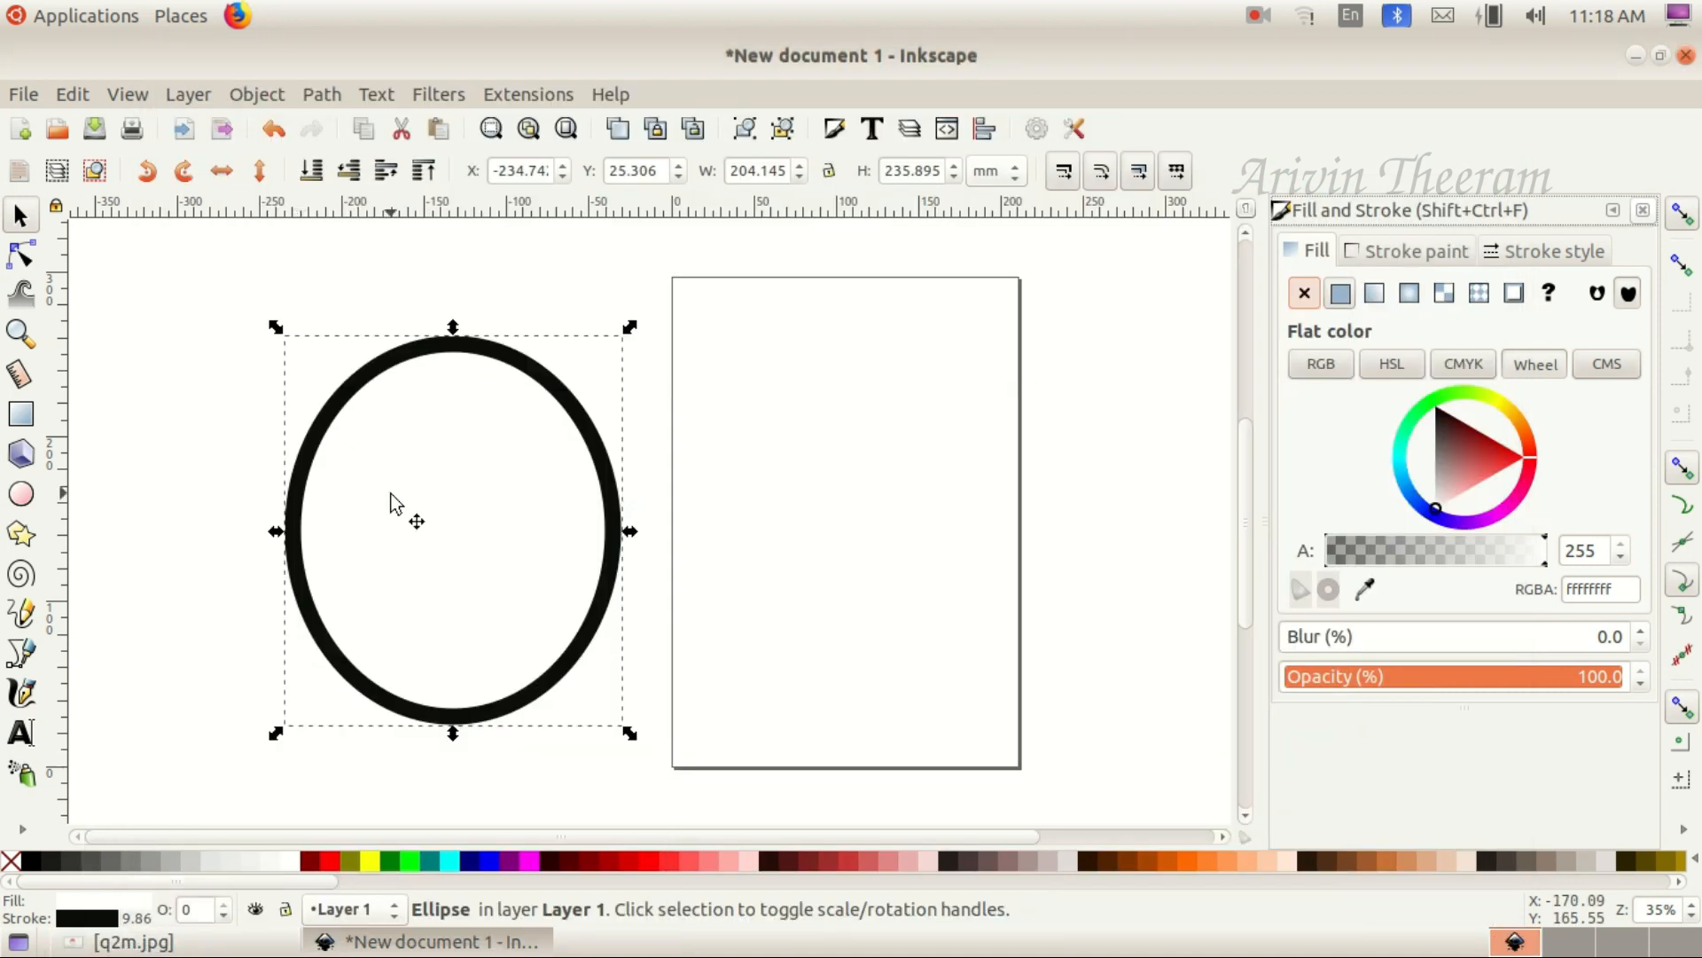
Duplicate the outlined white ellipse and move the copy onto the page
{"action": "right_click", "coordinate": [456, 391]}
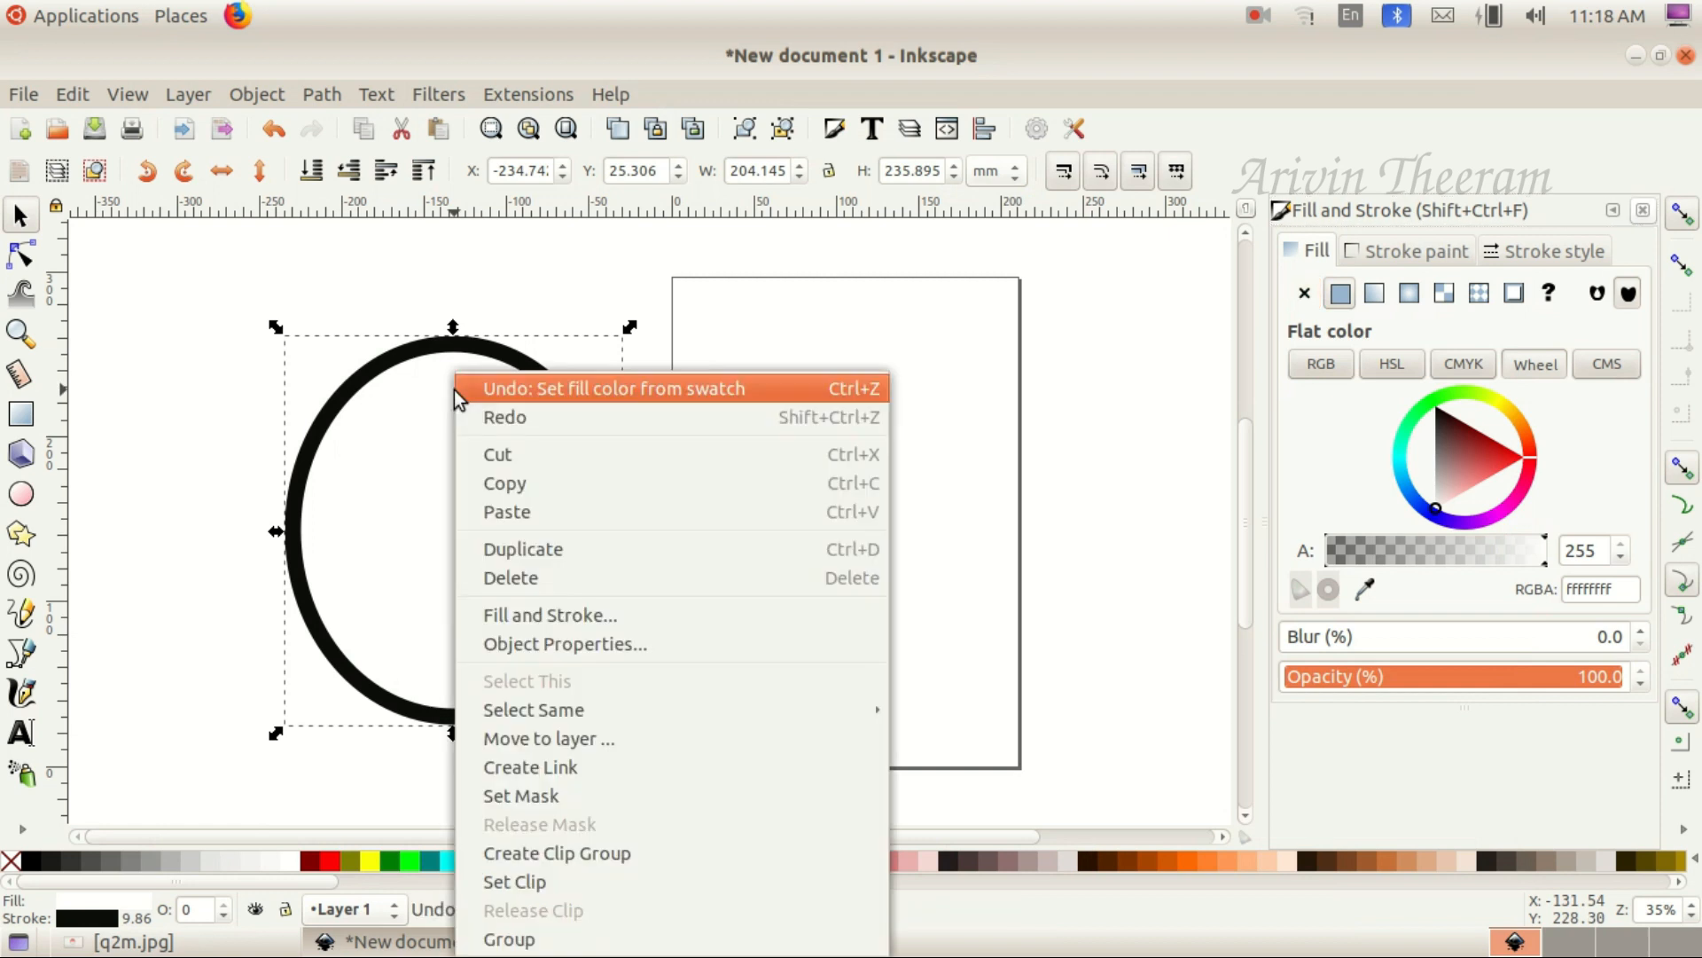
{"action": "left_click", "coordinate": [547, 548]}
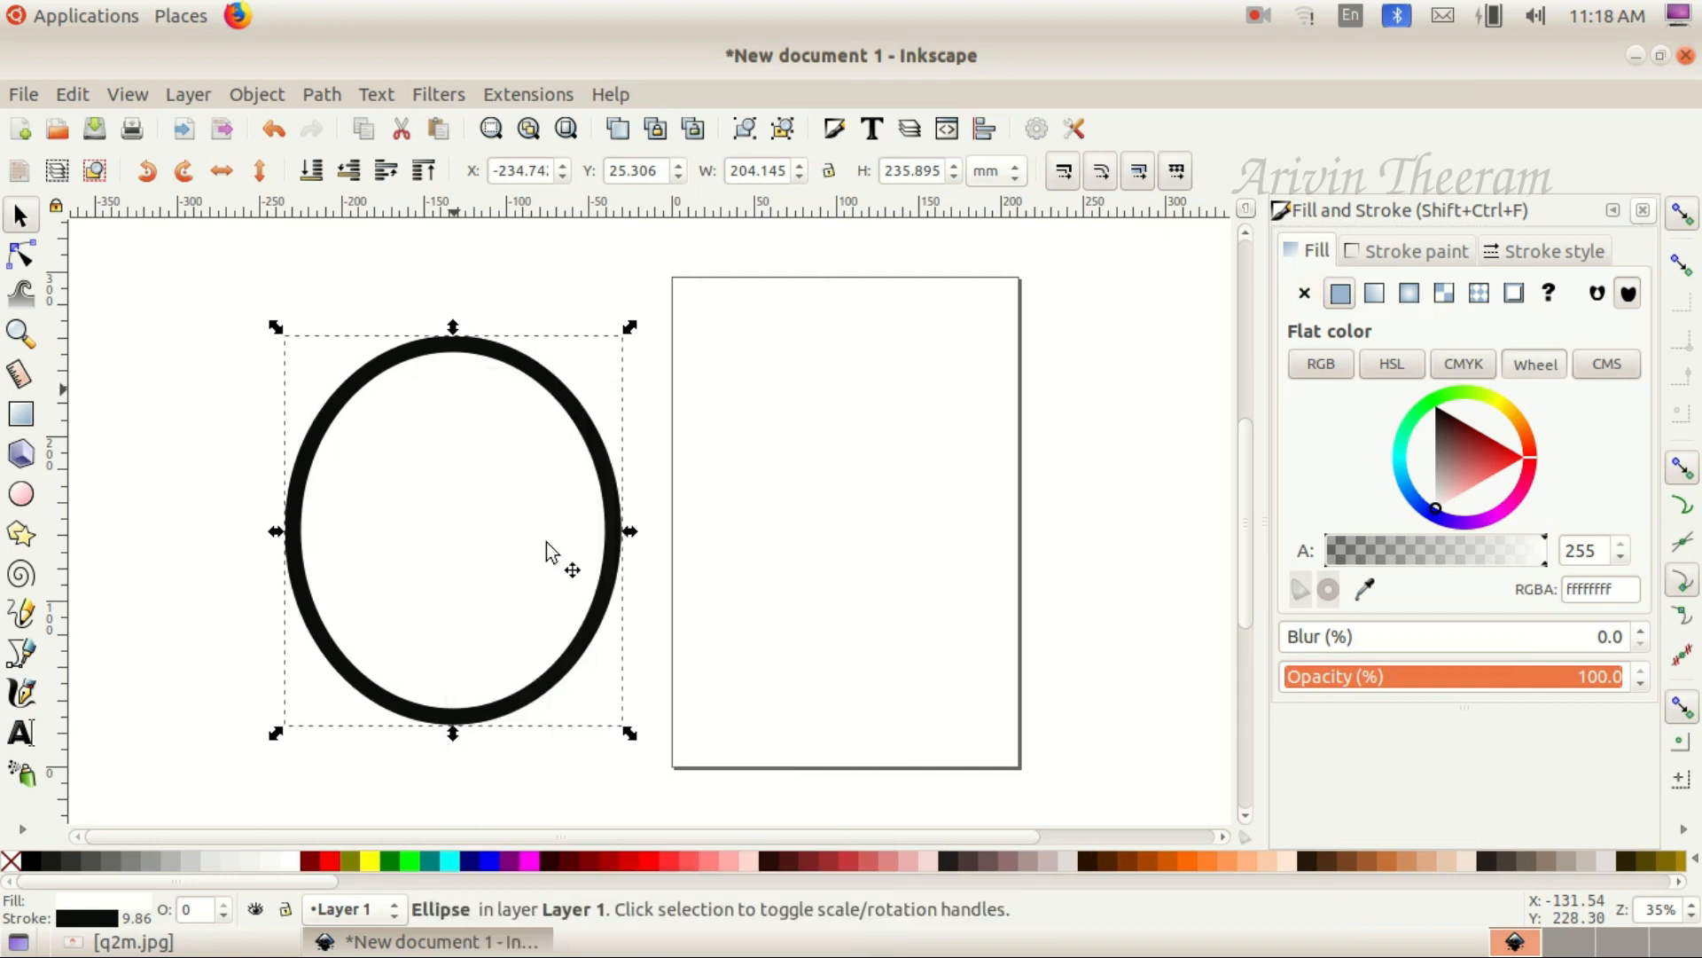
{"action": "left_click", "coordinate": [18, 216]}
{"action": "left_click_drag", "start_coordinate": [458, 419], "coordinate": [837, 445]}
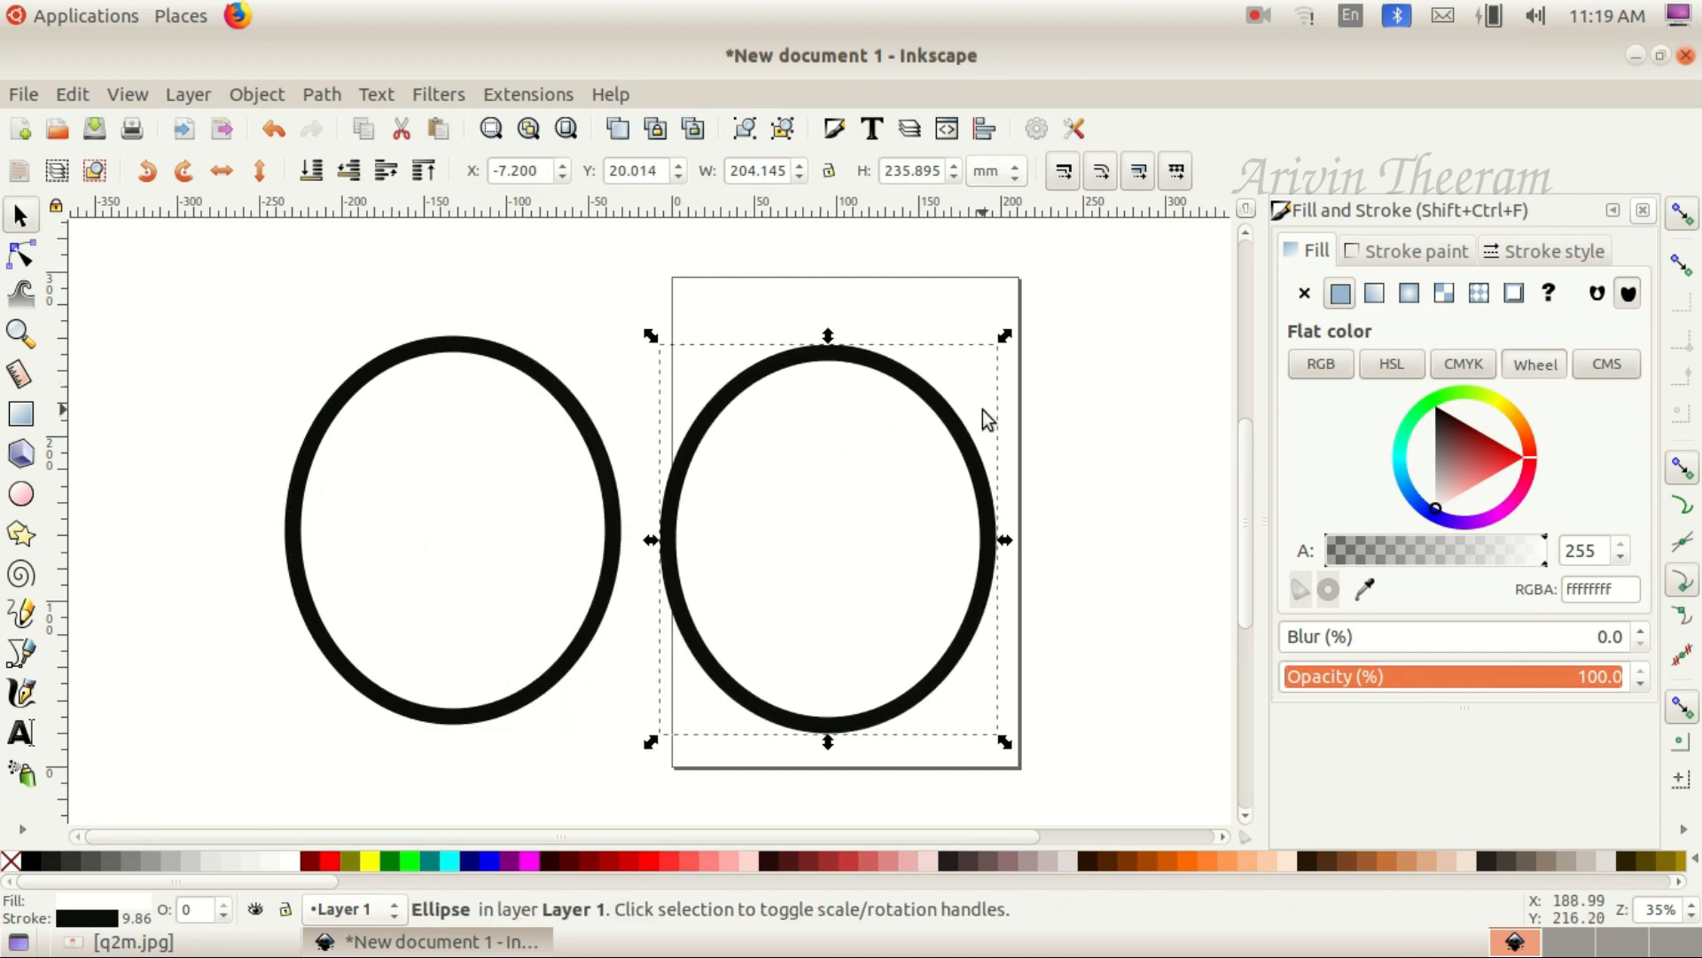
Remove the stroke from the duplicated ellipse and fill it with red f80707ff
{"action": "left_click", "coordinate": [1409, 251]}
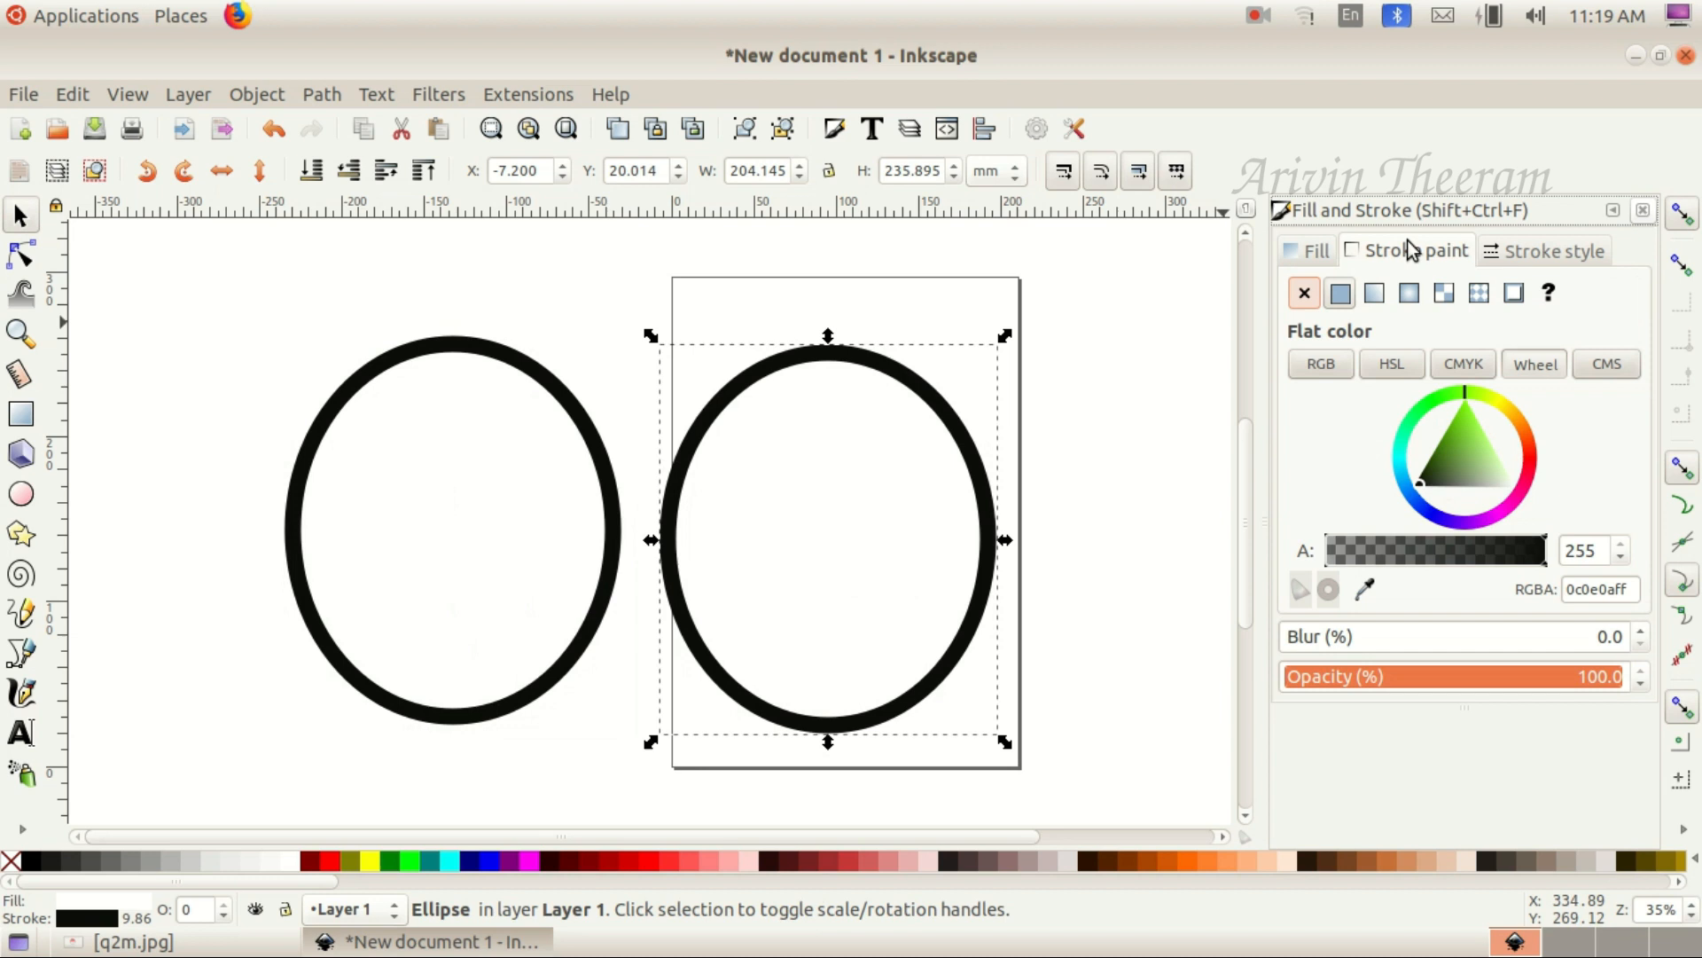
{"action": "left_click", "coordinate": [1304, 295]}
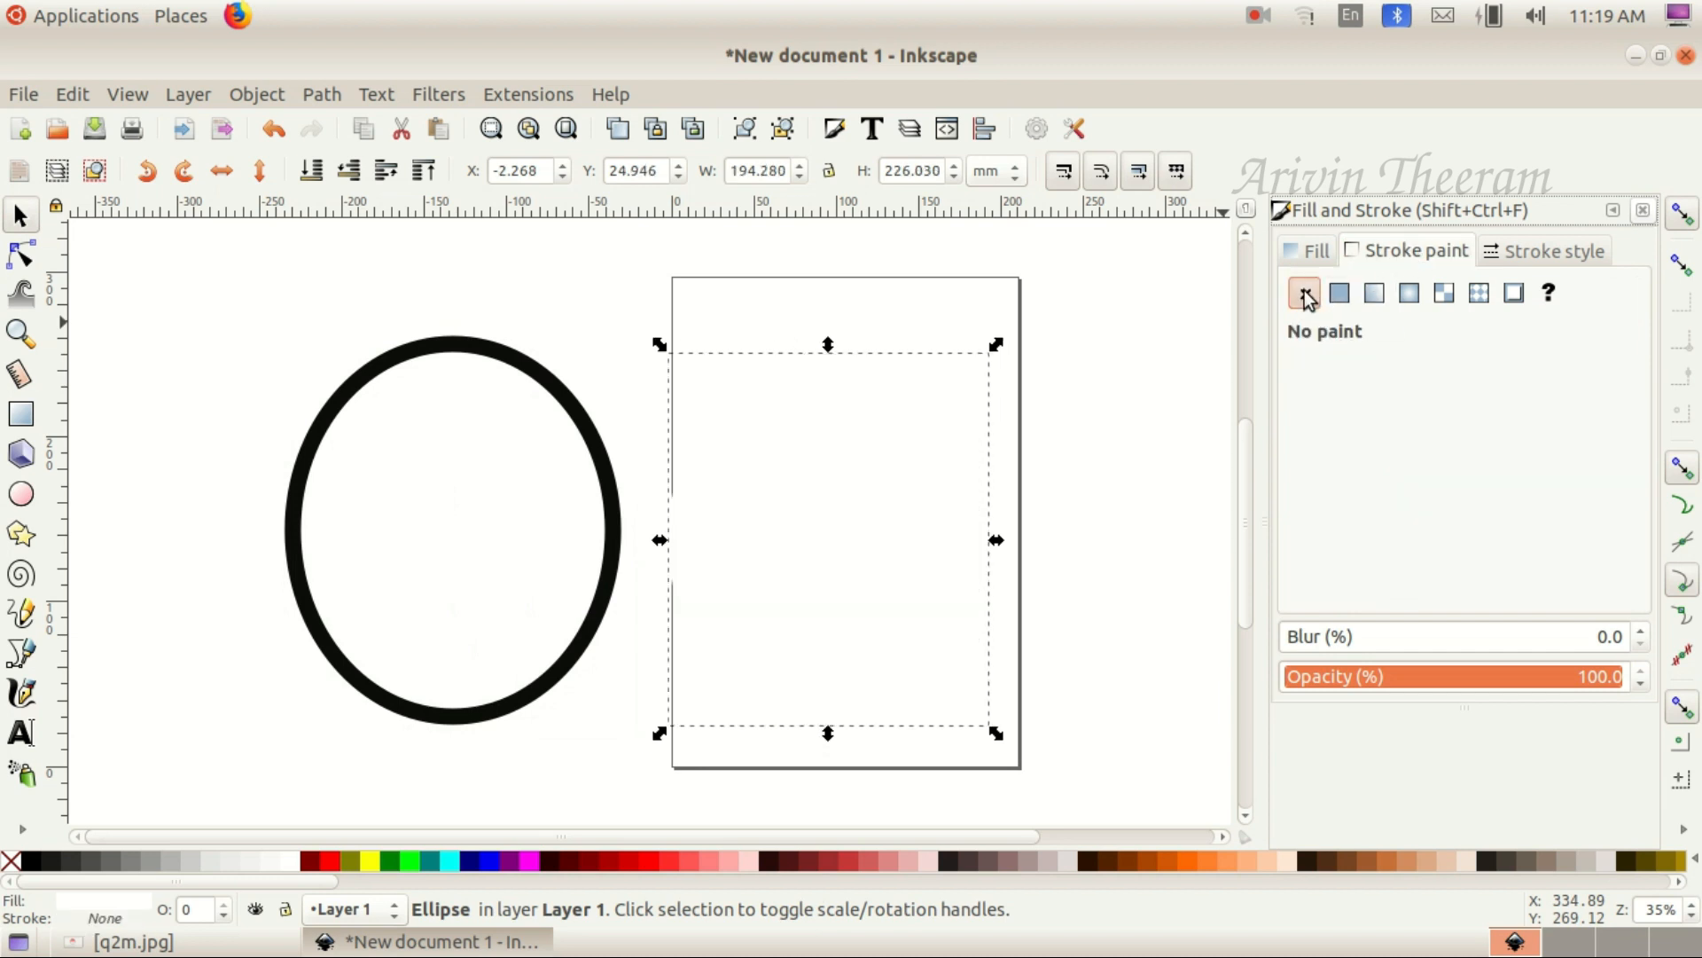
{"action": "left_click", "coordinate": [1309, 251]}
{"action": "left_click_drag", "start_coordinate": [1464, 434], "coordinate": [1520, 458]}
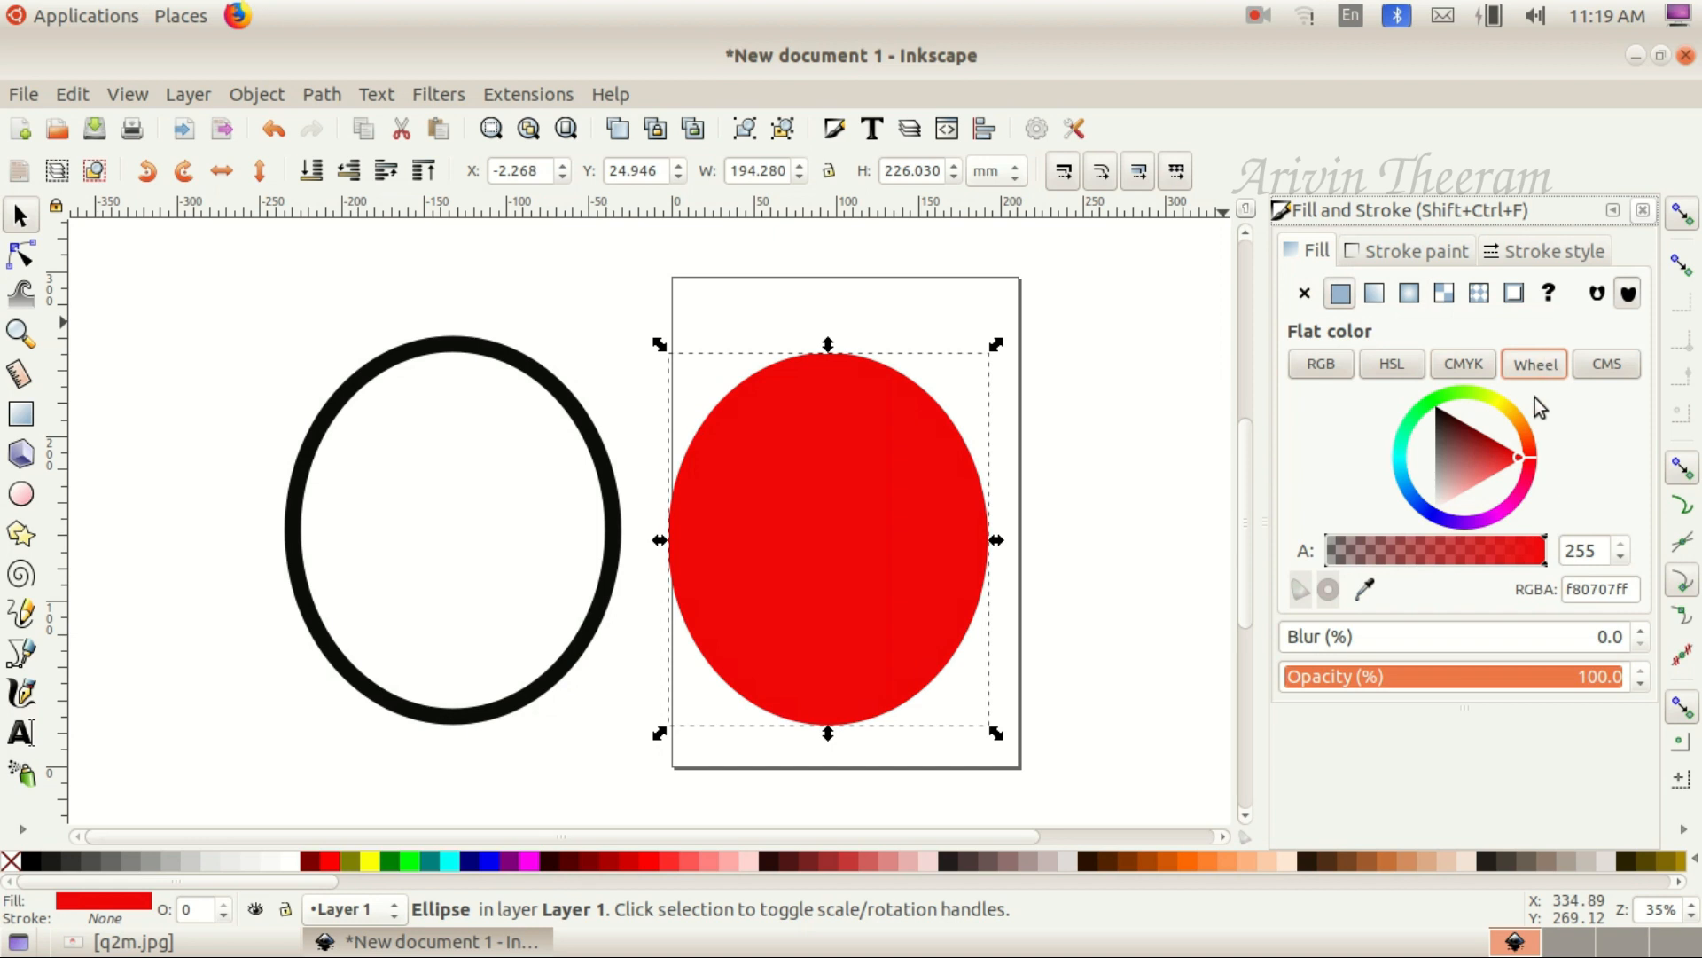
Adjust the duplicated ellipse's fill to red ed000cff and set its arc start angle to 180 to keep only the upper half
{"action": "mouse_move", "coordinate": [1513, 456]}
{"action": "left_mouse_down"}
{"action": "mouse_move", "coordinate": [1530, 443]}
{"action": "mouse_move", "coordinate": [1501, 461]}
{"action": "left_mouse_up"}
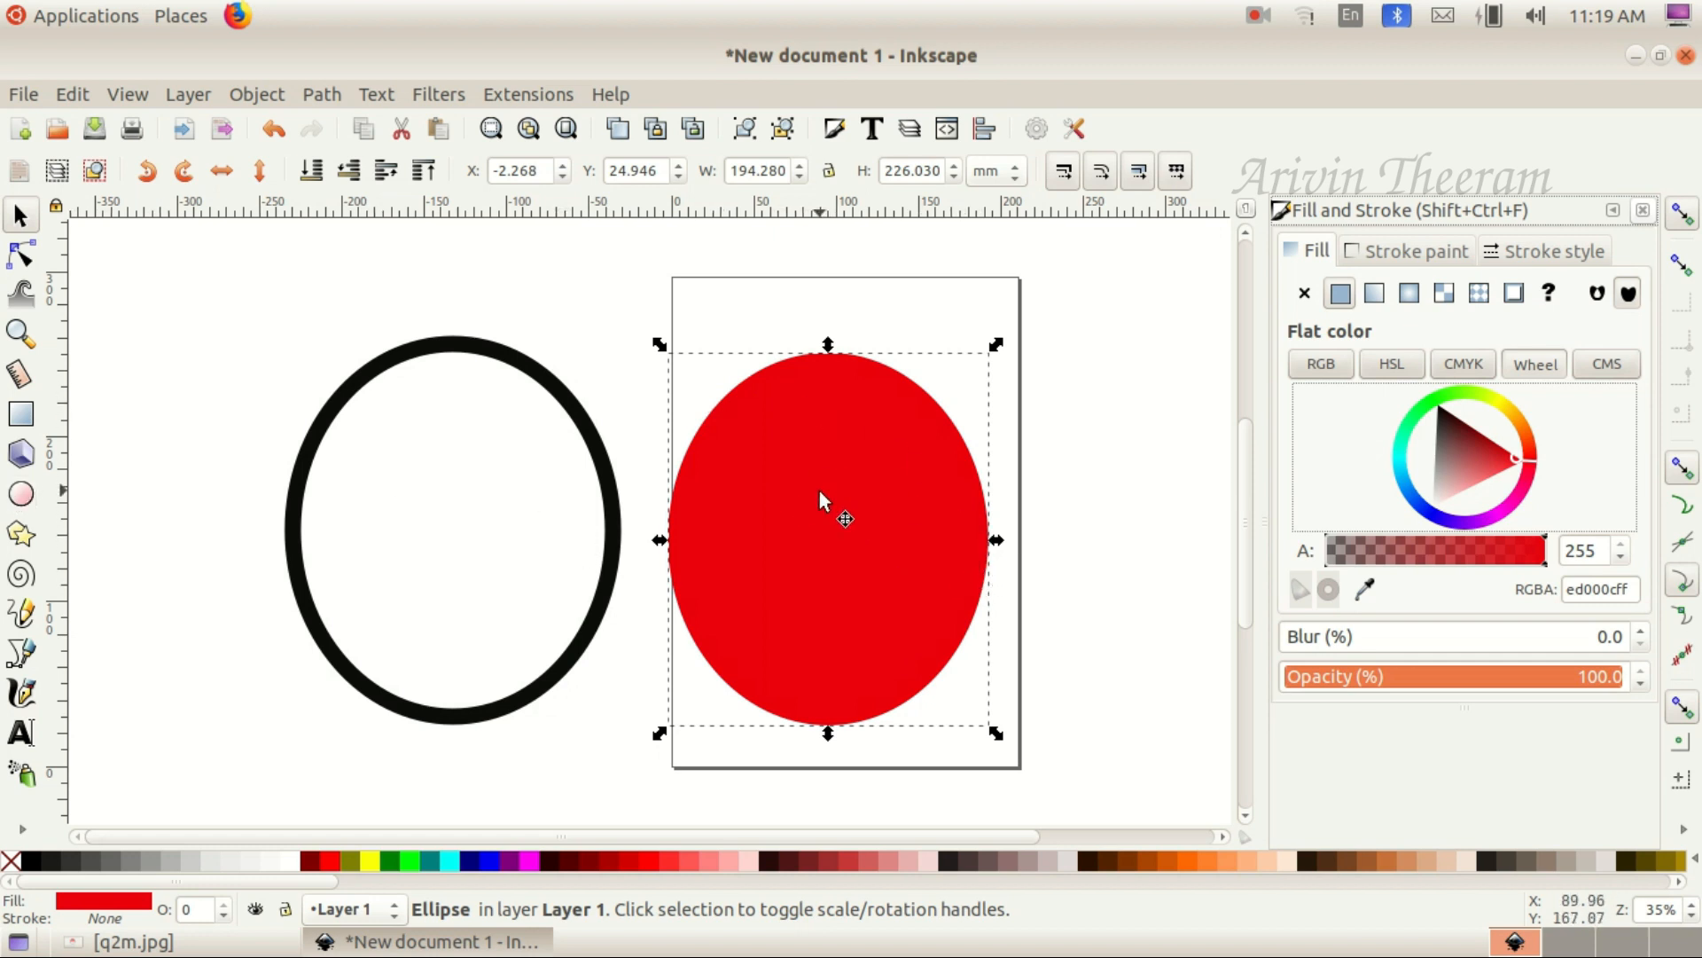
{"action": "left_click", "coordinate": [22, 494]}
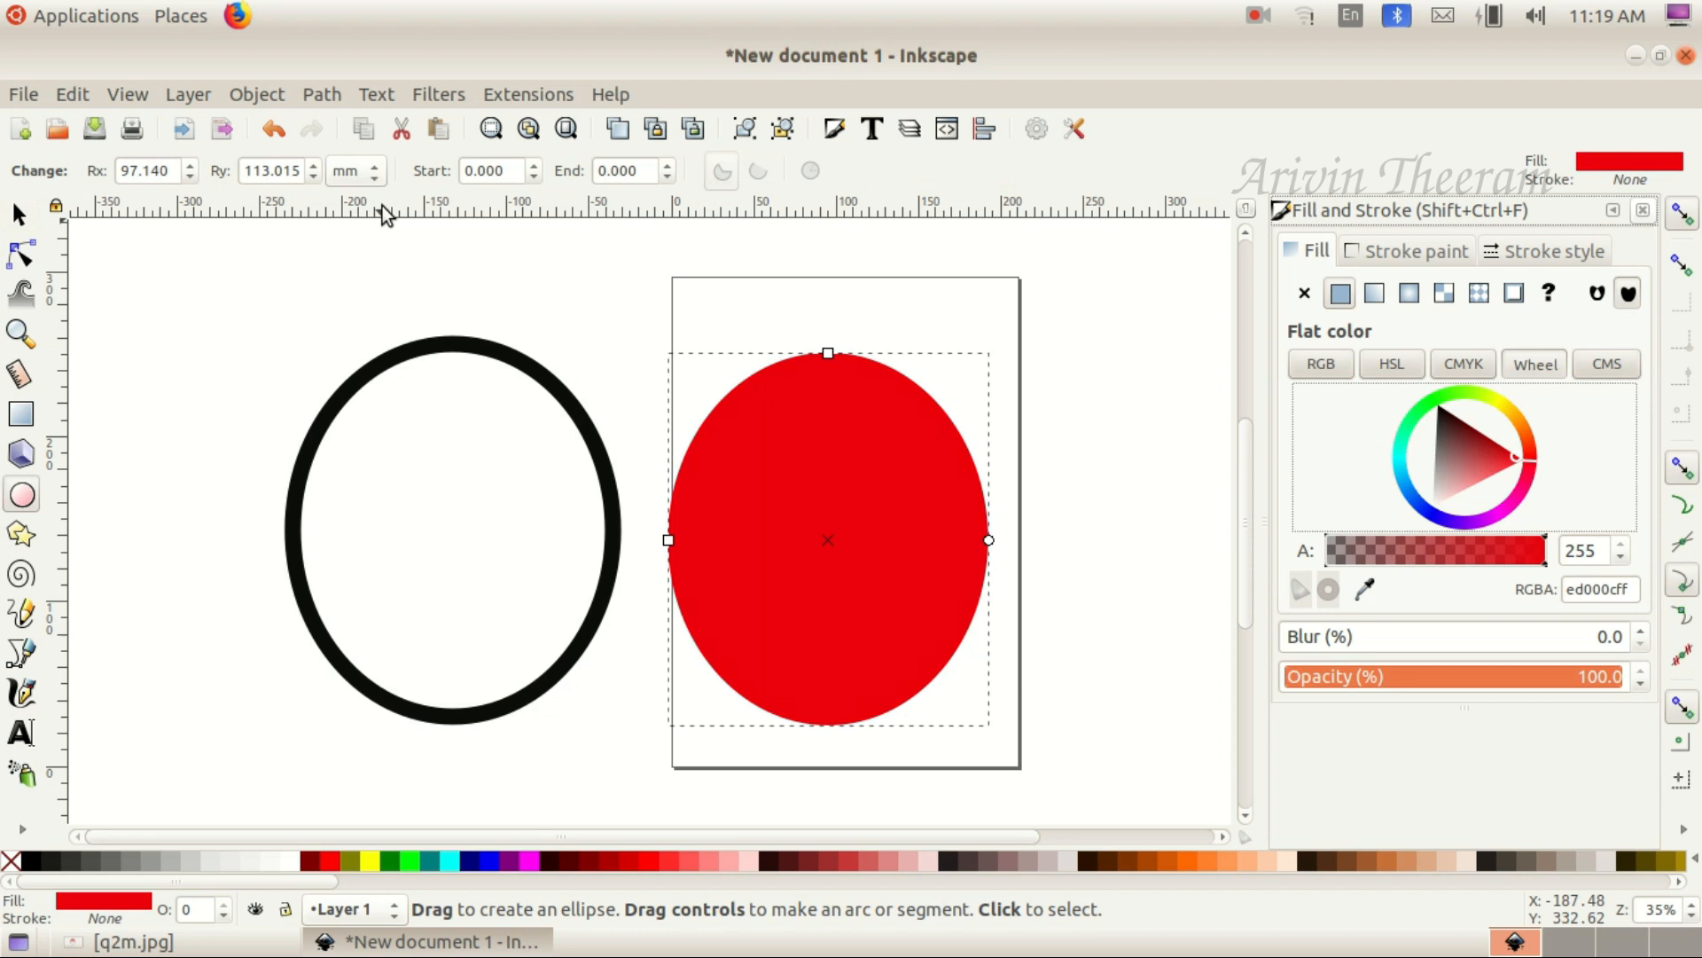
{"action": "left_click", "coordinate": [479, 170]}
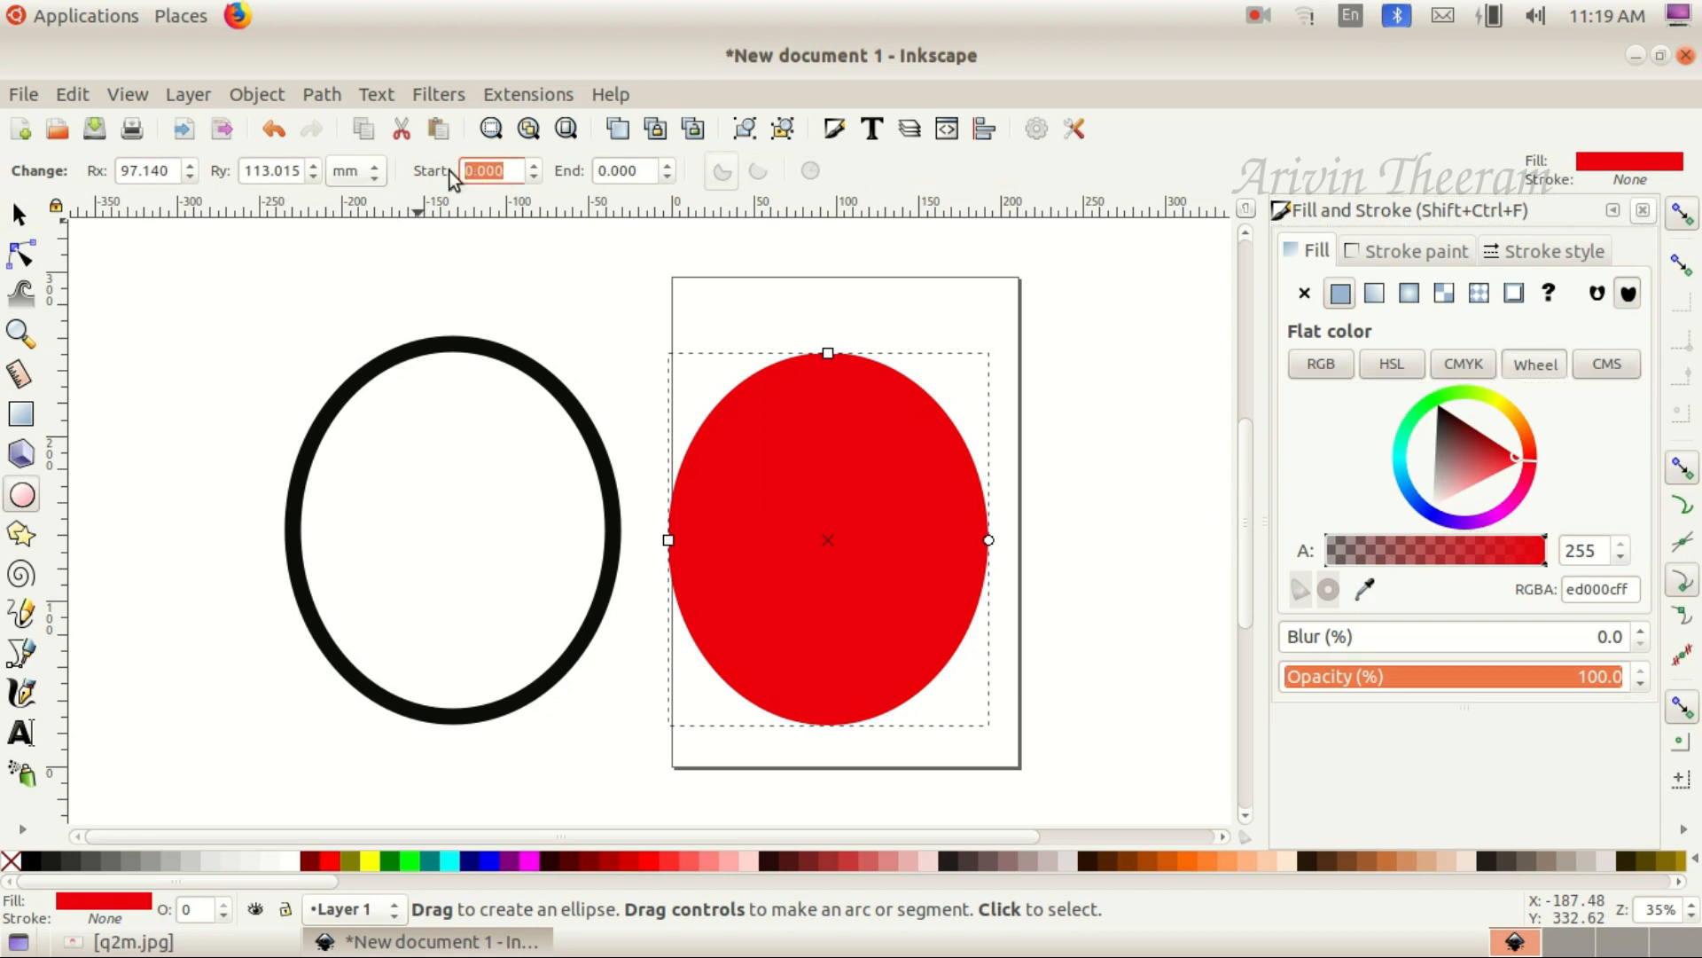
{"action": "type", "text": "180"}
{"action": "key", "text": "Return"}
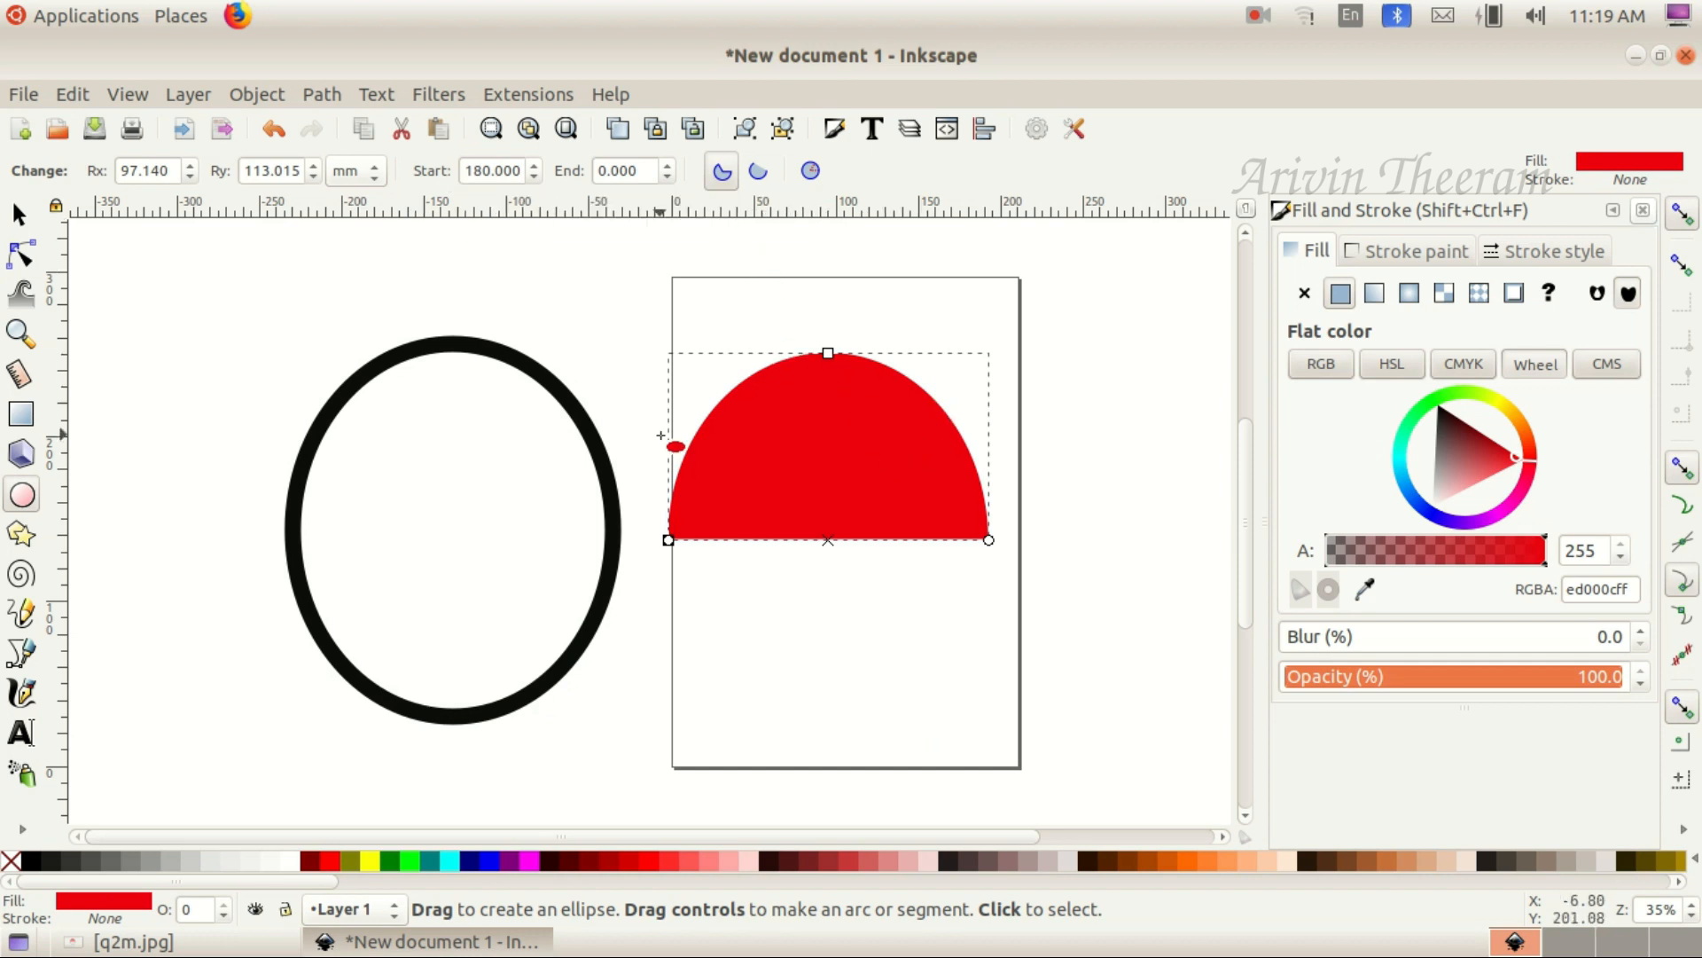
Move the red half-ellipse into the upper half of the black-outlined ellipse and fit its width to about 187 mm
{"action": "left_click", "coordinate": [18, 213]}
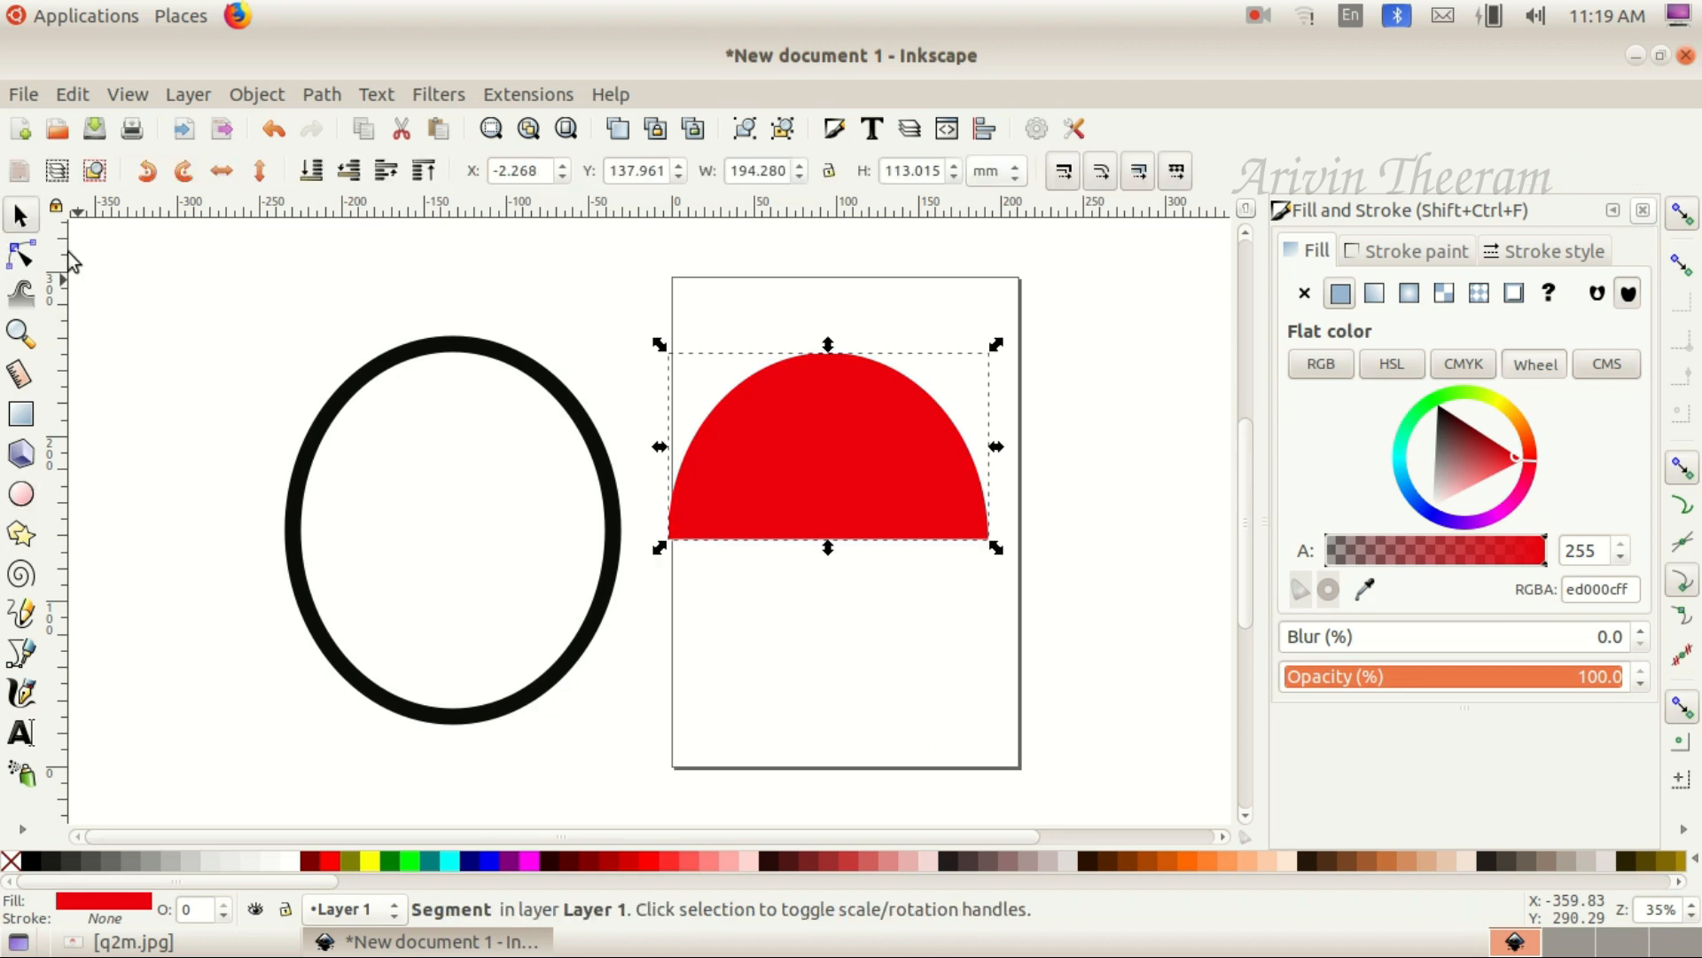
{"action": "left_click_drag", "start_coordinate": [802, 413], "coordinate": [456, 438]}
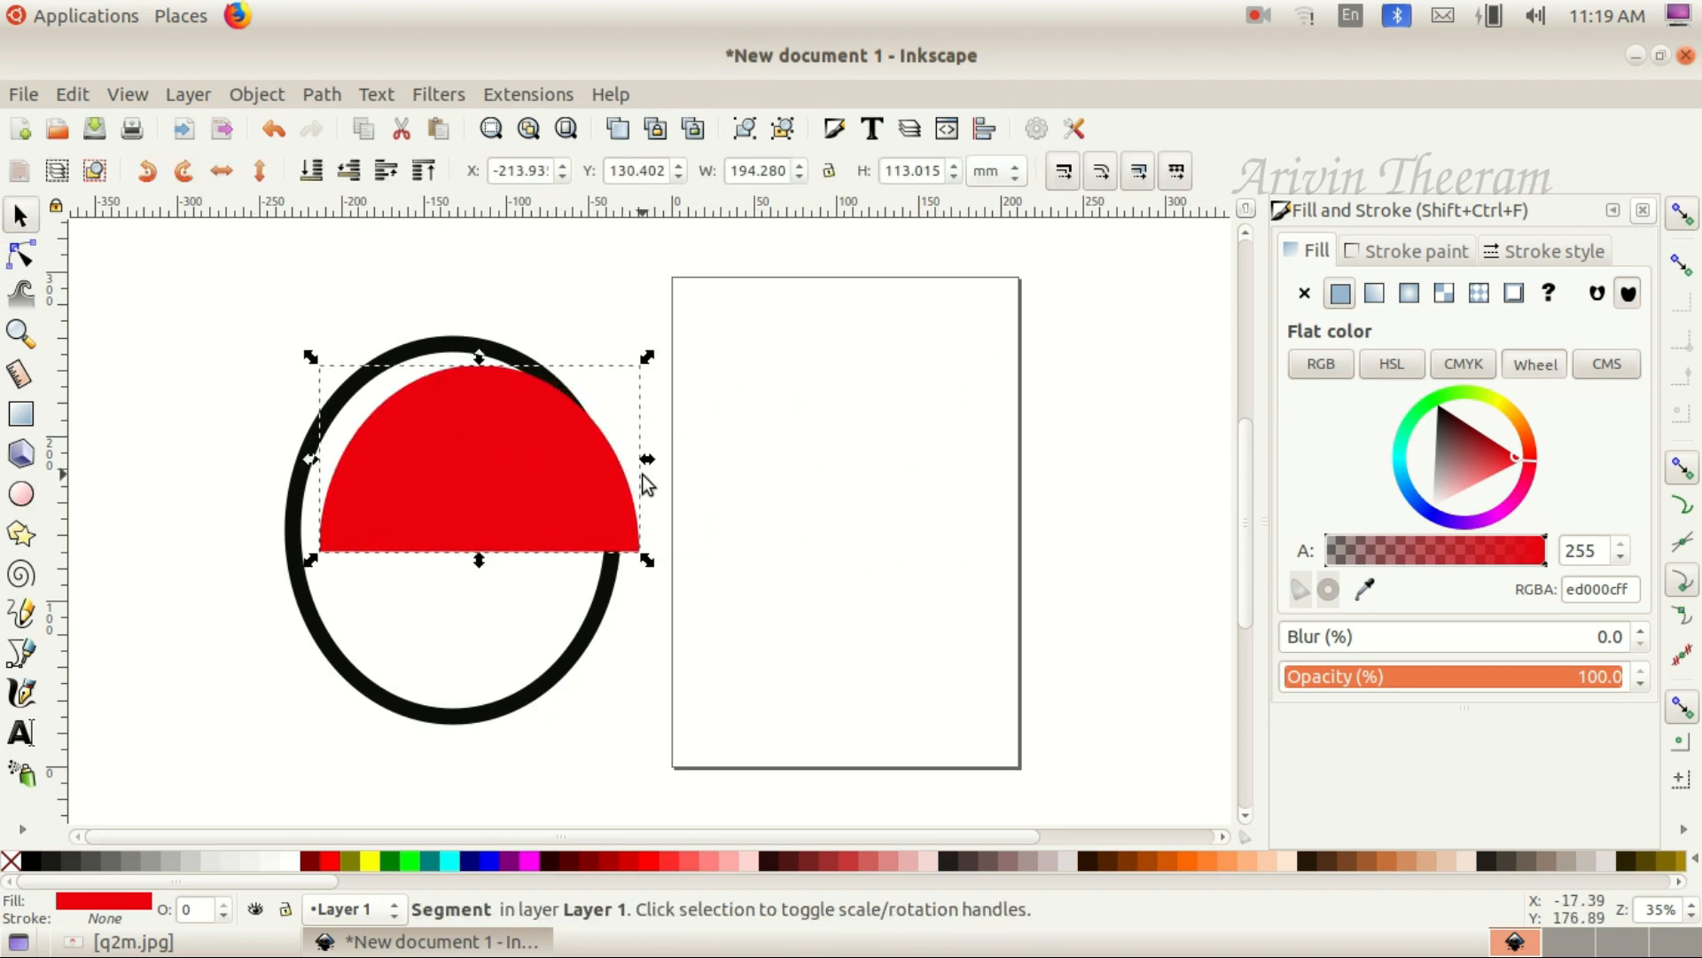
{"action": "left_click_drag", "start_coordinate": [648, 459], "coordinate": [518, 438]}
{"action": "left_click_drag", "start_coordinate": [297, 445], "coordinate": [291, 445]}
{"action": "left_click_drag", "start_coordinate": [605, 445], "coordinate": [614, 446]}
{"action": "left_click", "coordinate": [614, 446]}
{"action": "left_click", "coordinate": [667, 438]}
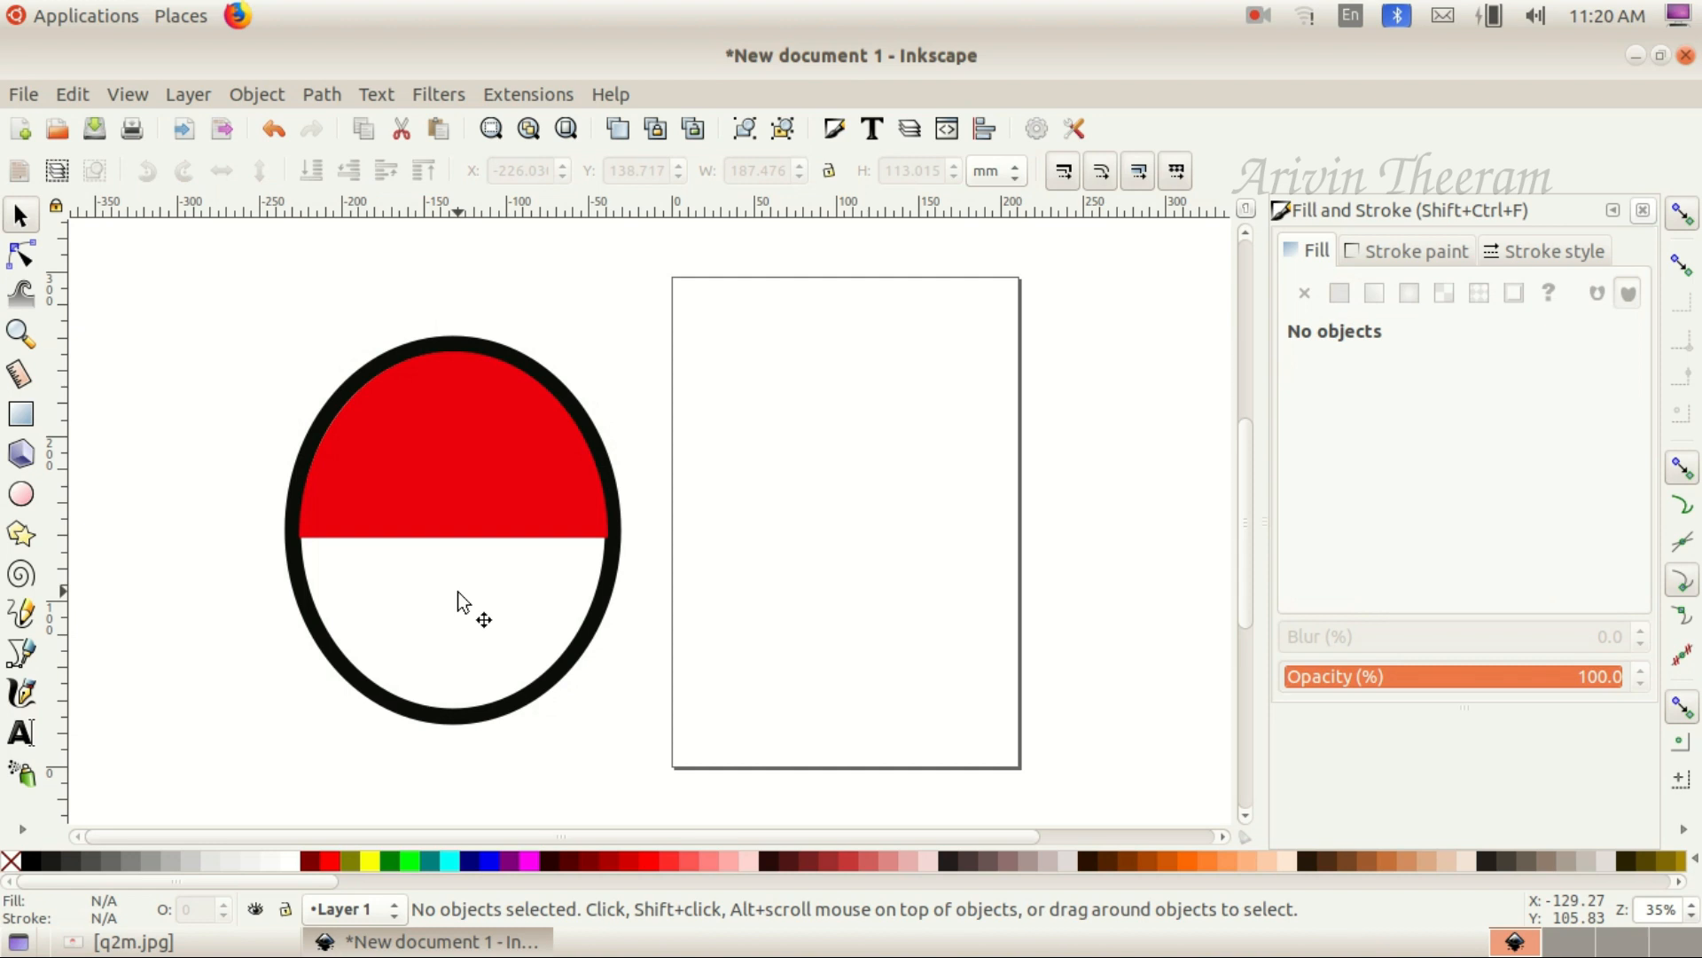
Select the outlined white ellipse together with the red half-ellipse and group them
{"action": "key", "text": "shift"}
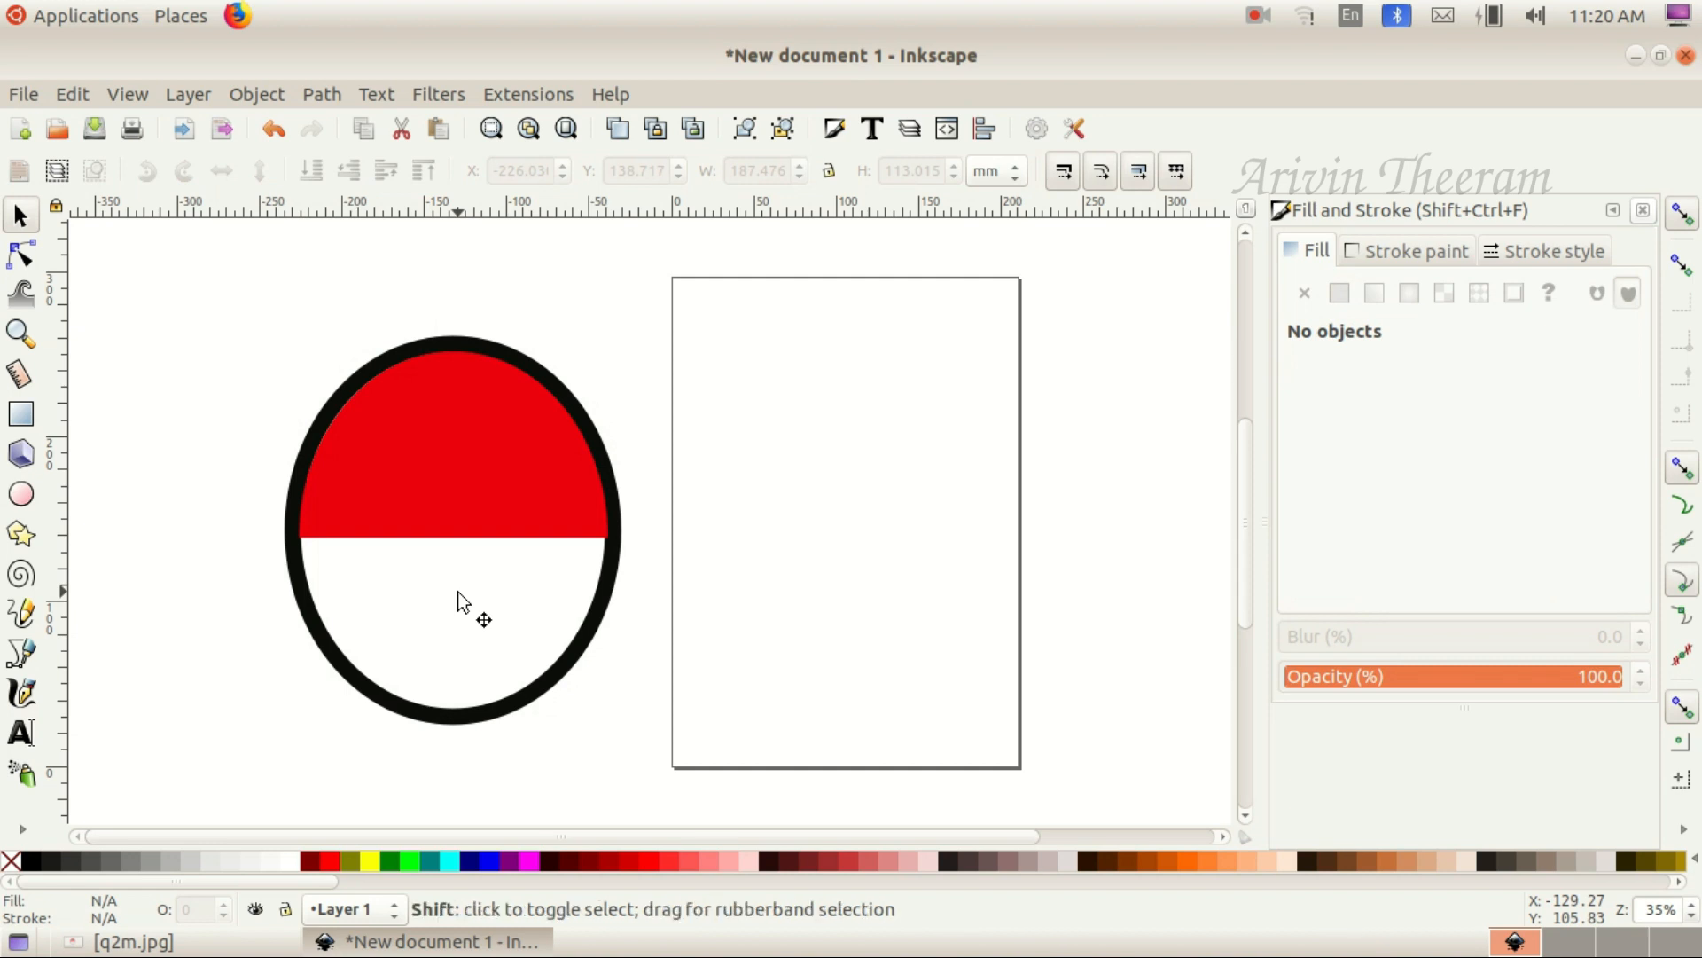
{"action": "left_click", "coordinate": [457, 603], "text": "shift"}
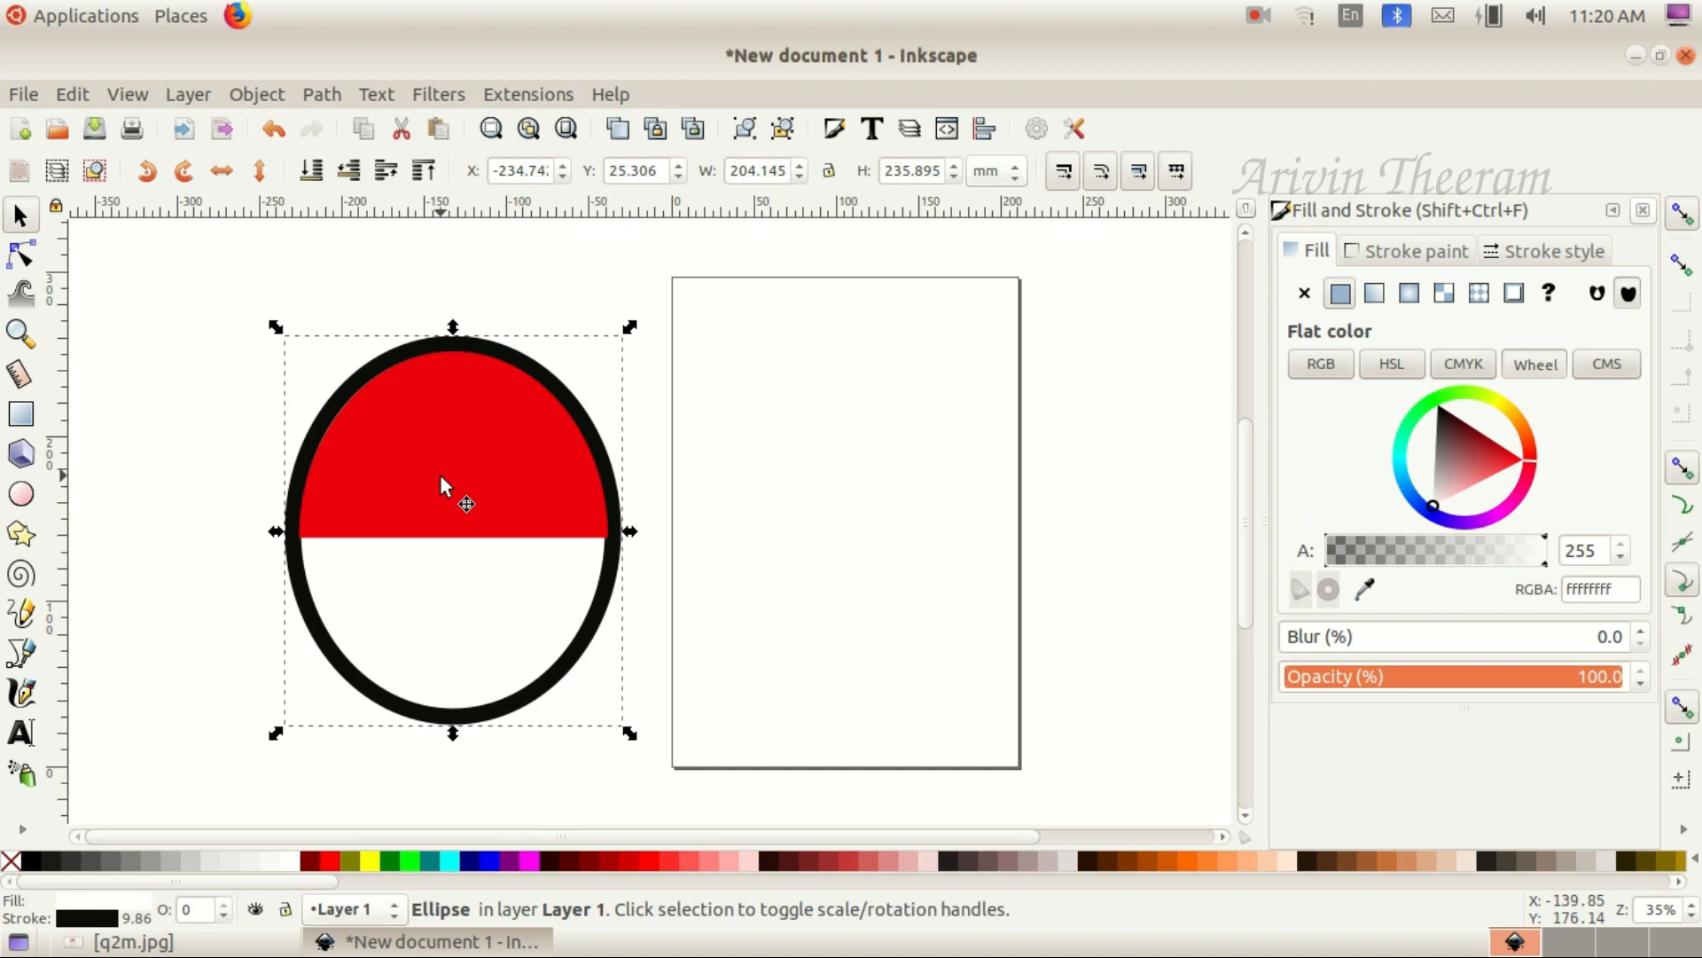
{"action": "left_click", "coordinate": [441, 476], "text": "shift"}
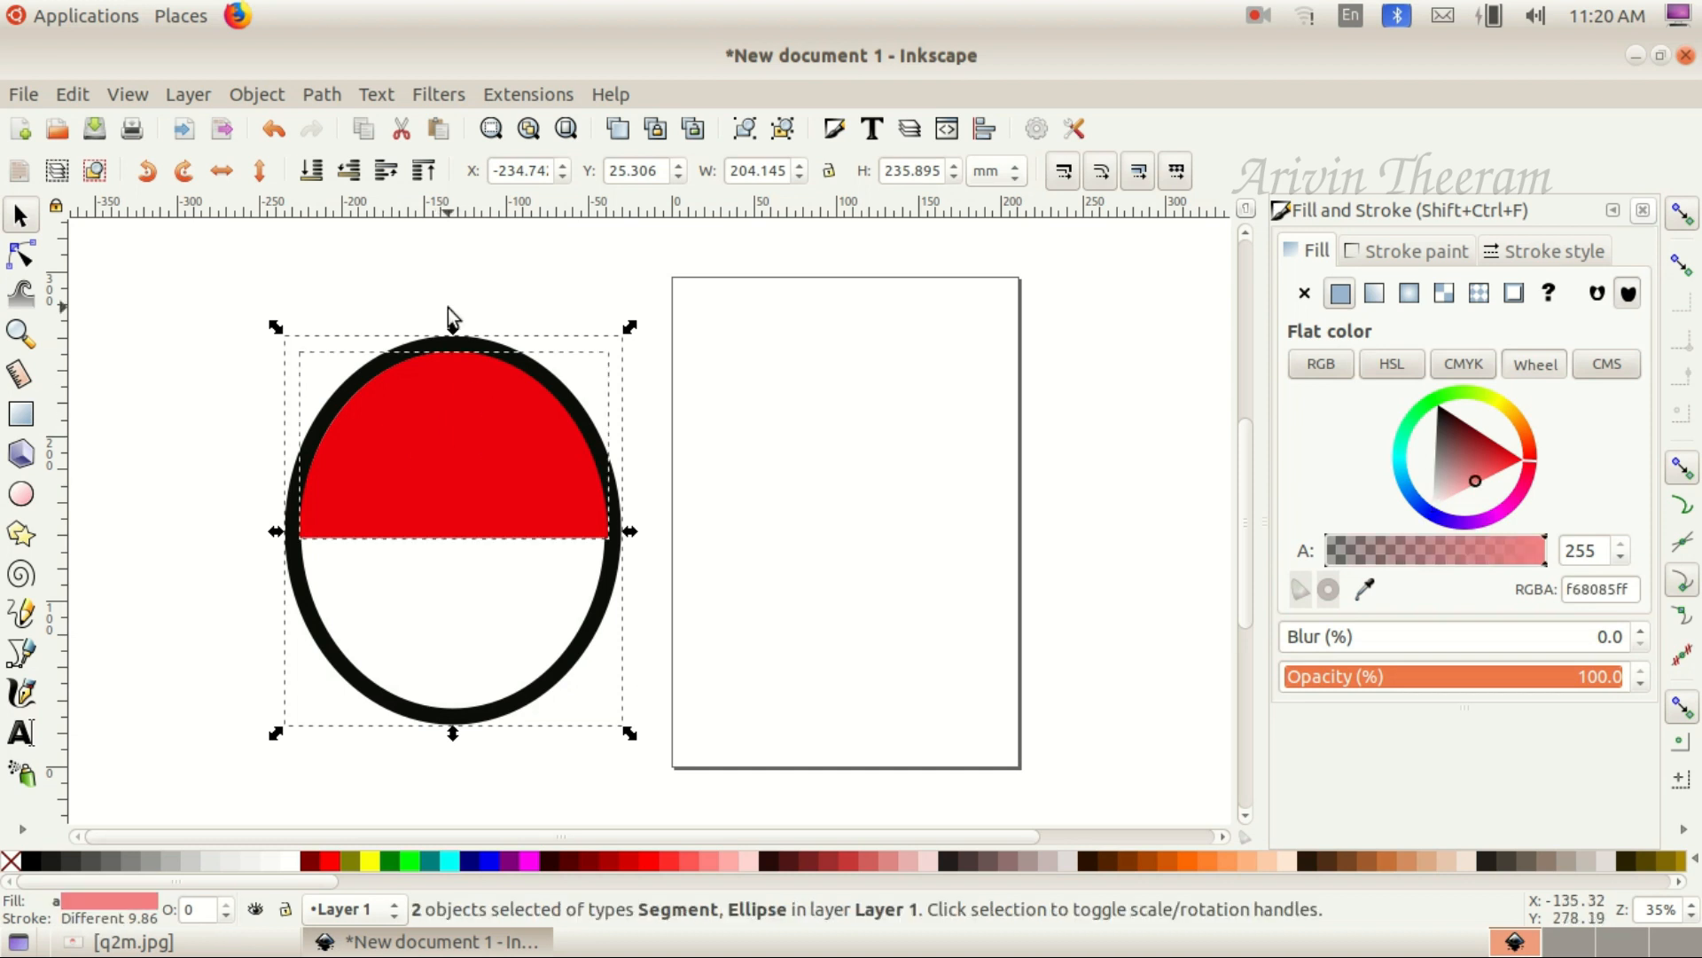
{"action": "left_click", "coordinate": [258, 94]}
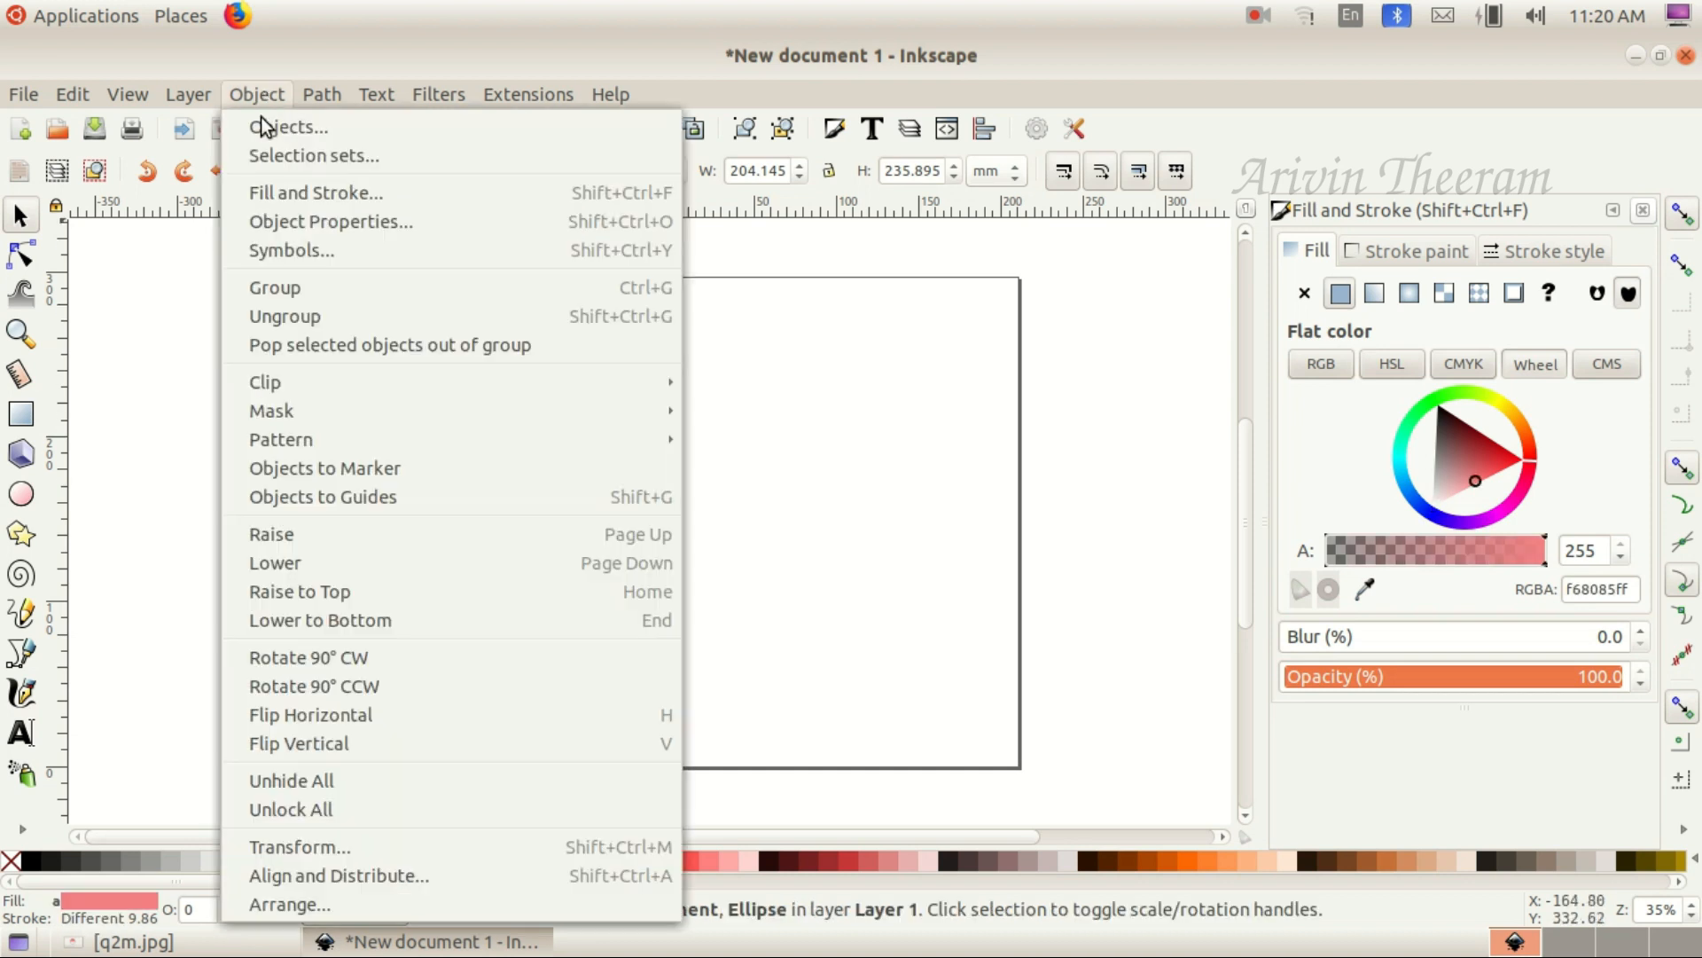
{"action": "left_click", "coordinate": [278, 287]}
Scale the grouped figure down to about 185 by 182 mm, reposition it beside the page and check q2m.jpg
{"action": "left_click_drag", "start_coordinate": [403, 433], "coordinate": [524, 535]}
{"action": "left_click_drag", "start_coordinate": [614, 706], "coordinate": [579, 619]}
{"action": "left_click_drag", "start_coordinate": [460, 454], "coordinate": [499, 527]}
{"action": "left_click", "coordinate": [266, 941]}
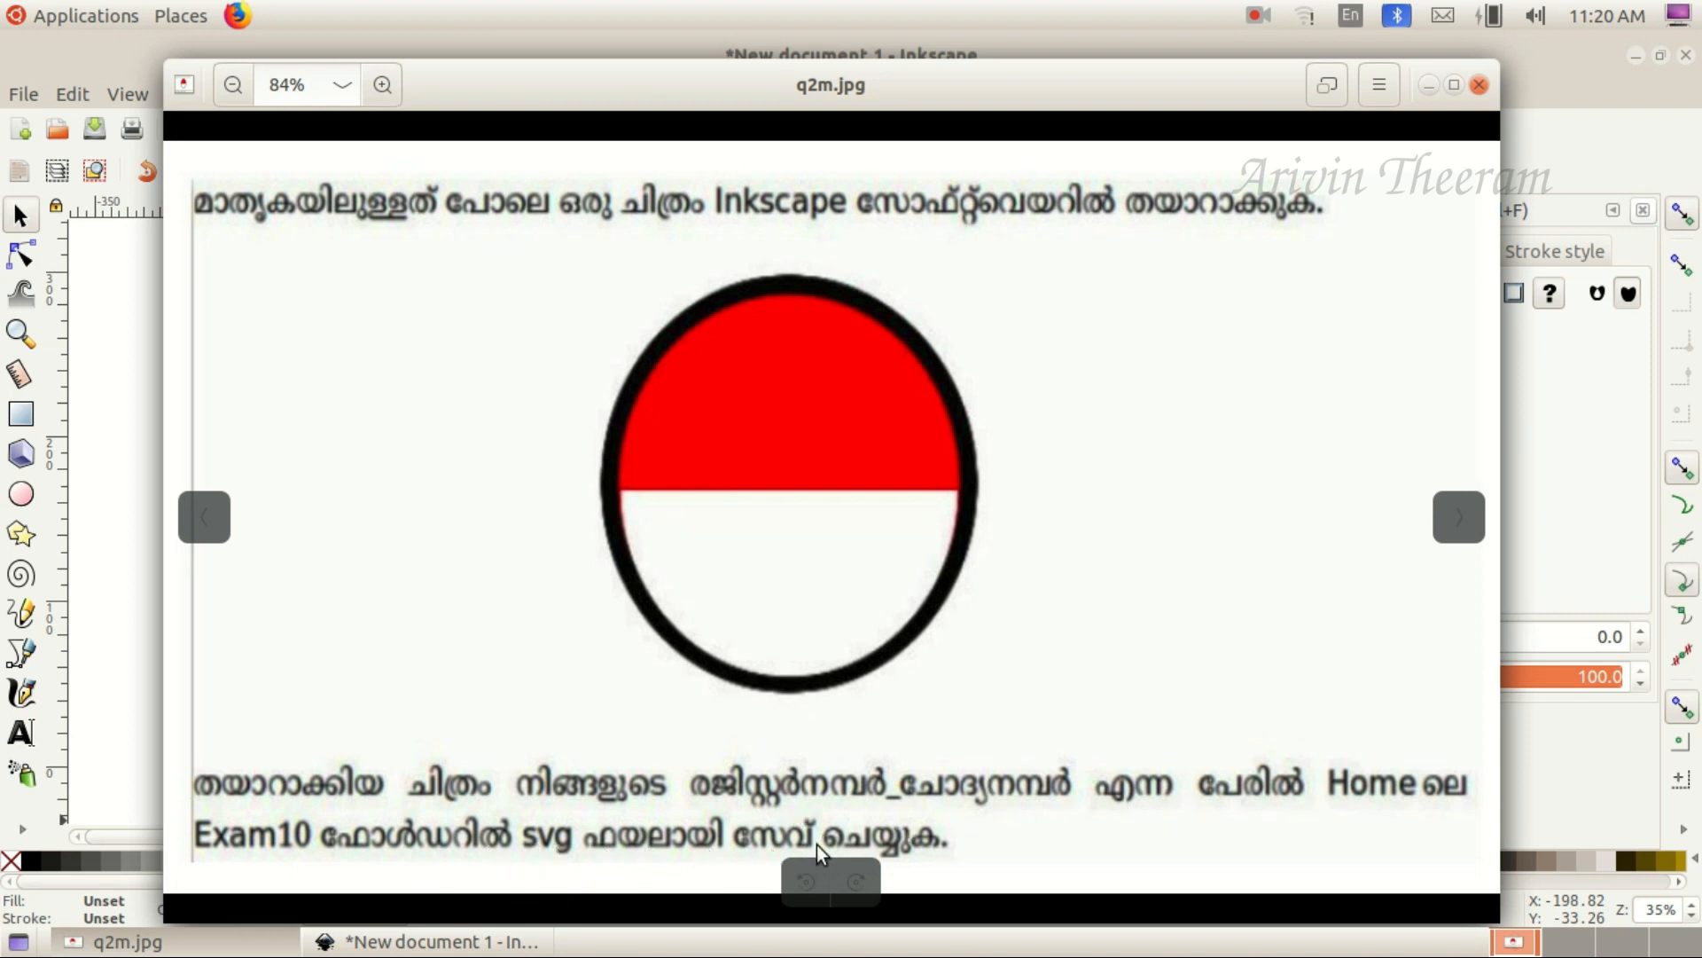
{"action": "left_click", "coordinate": [213, 942]}
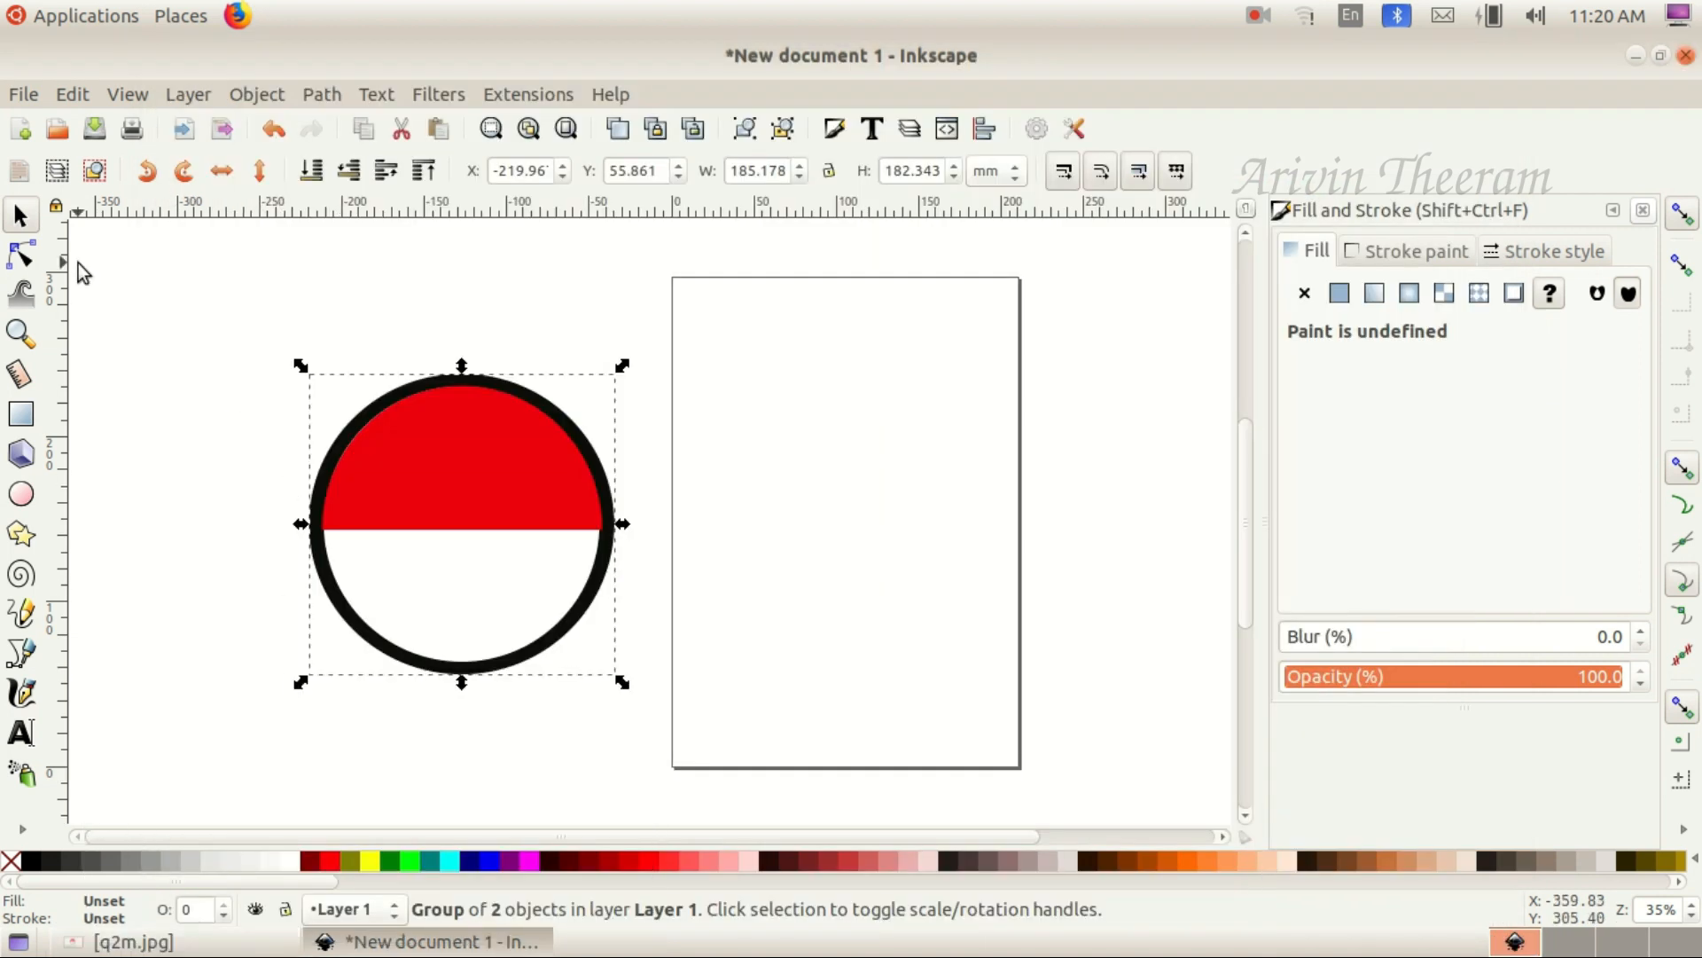
Start saving the drawing under a new name made of the register number followed by _g1
{"action": "left_click", "coordinate": [24, 95]}
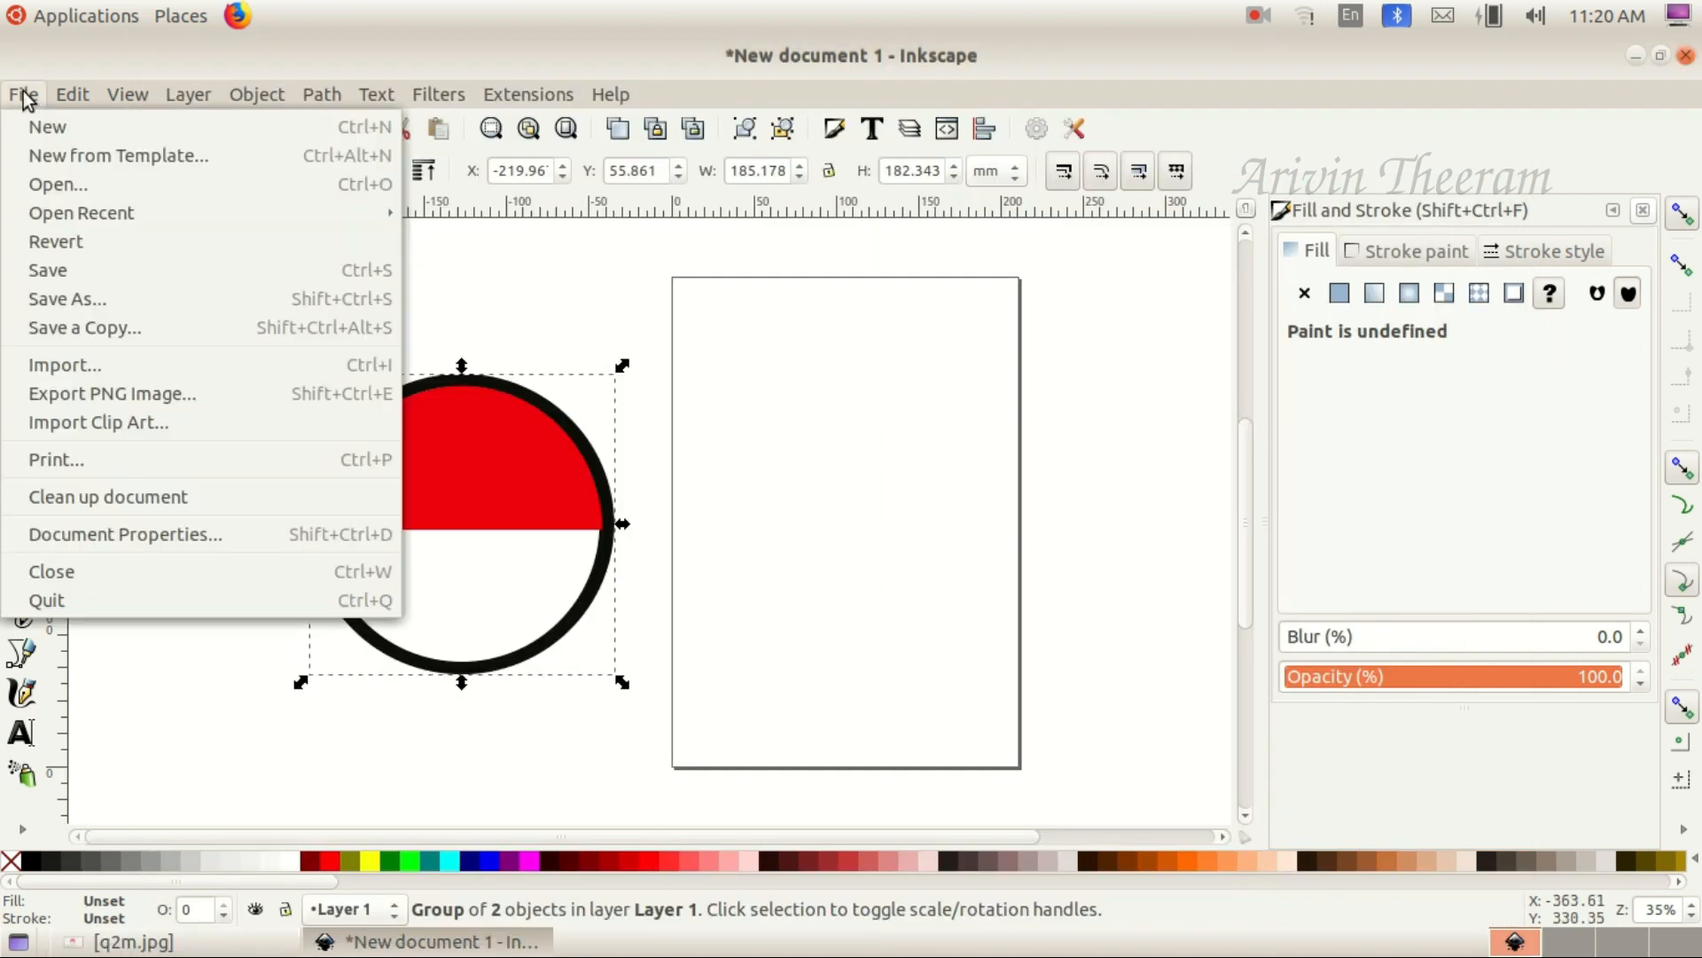
{"action": "left_click", "coordinate": [83, 293]}
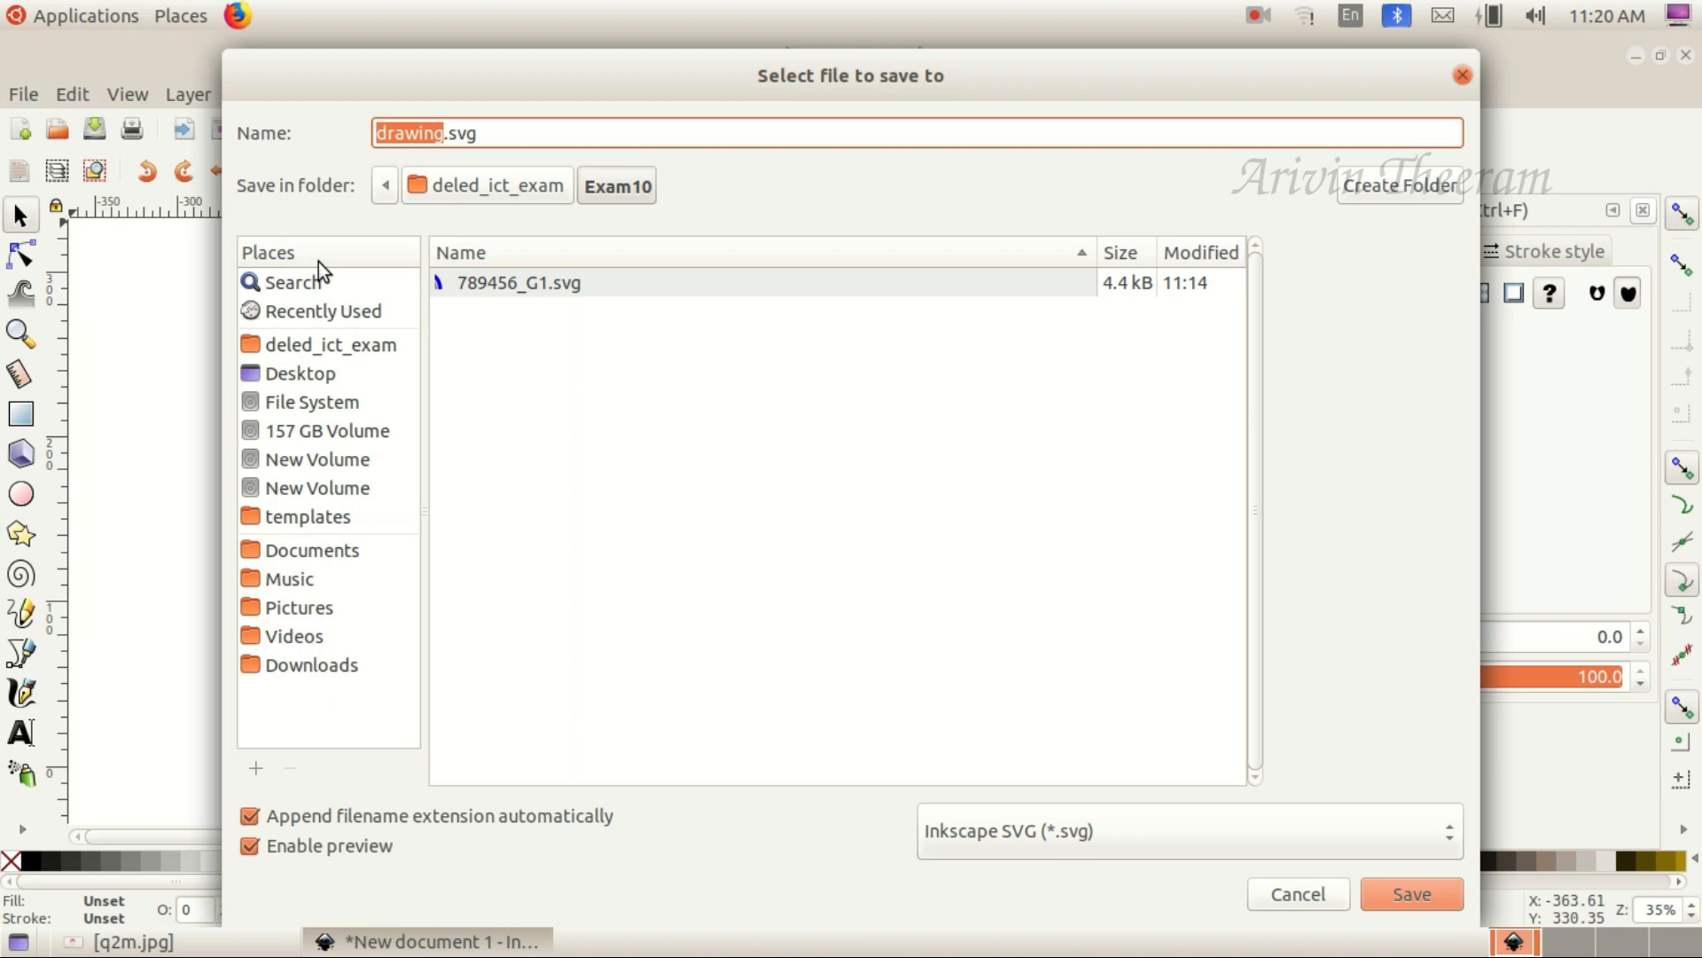
{"action": "type", "text": "78965"}
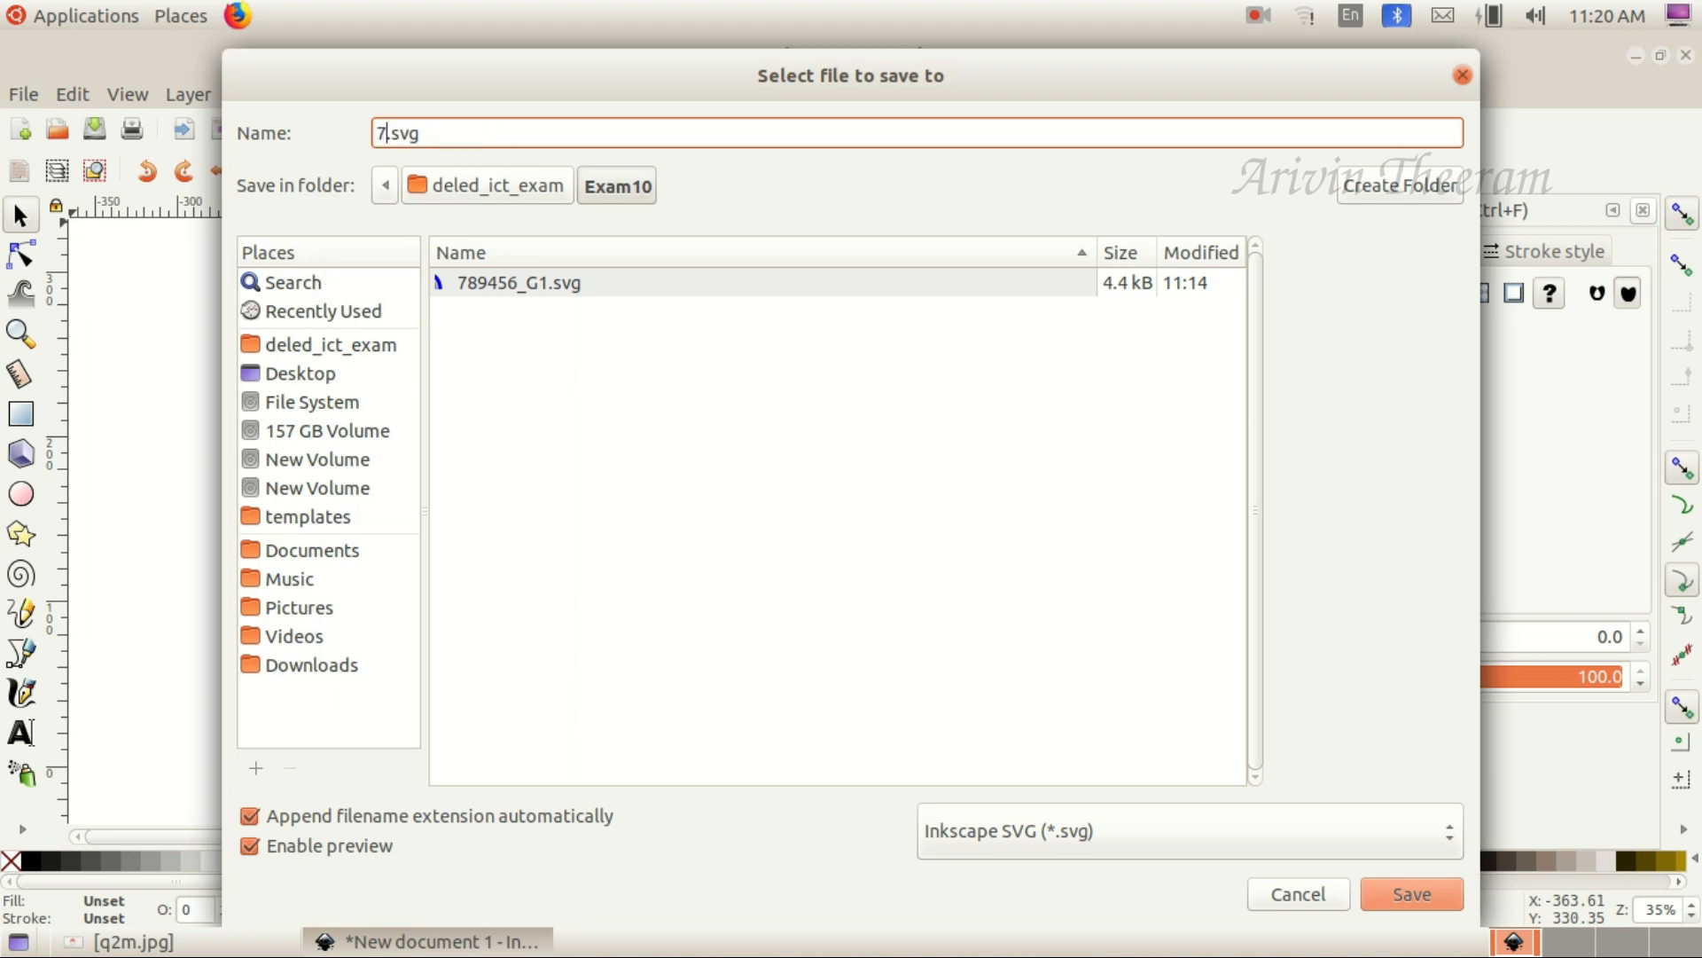
{"action": "type", "text": "412"}
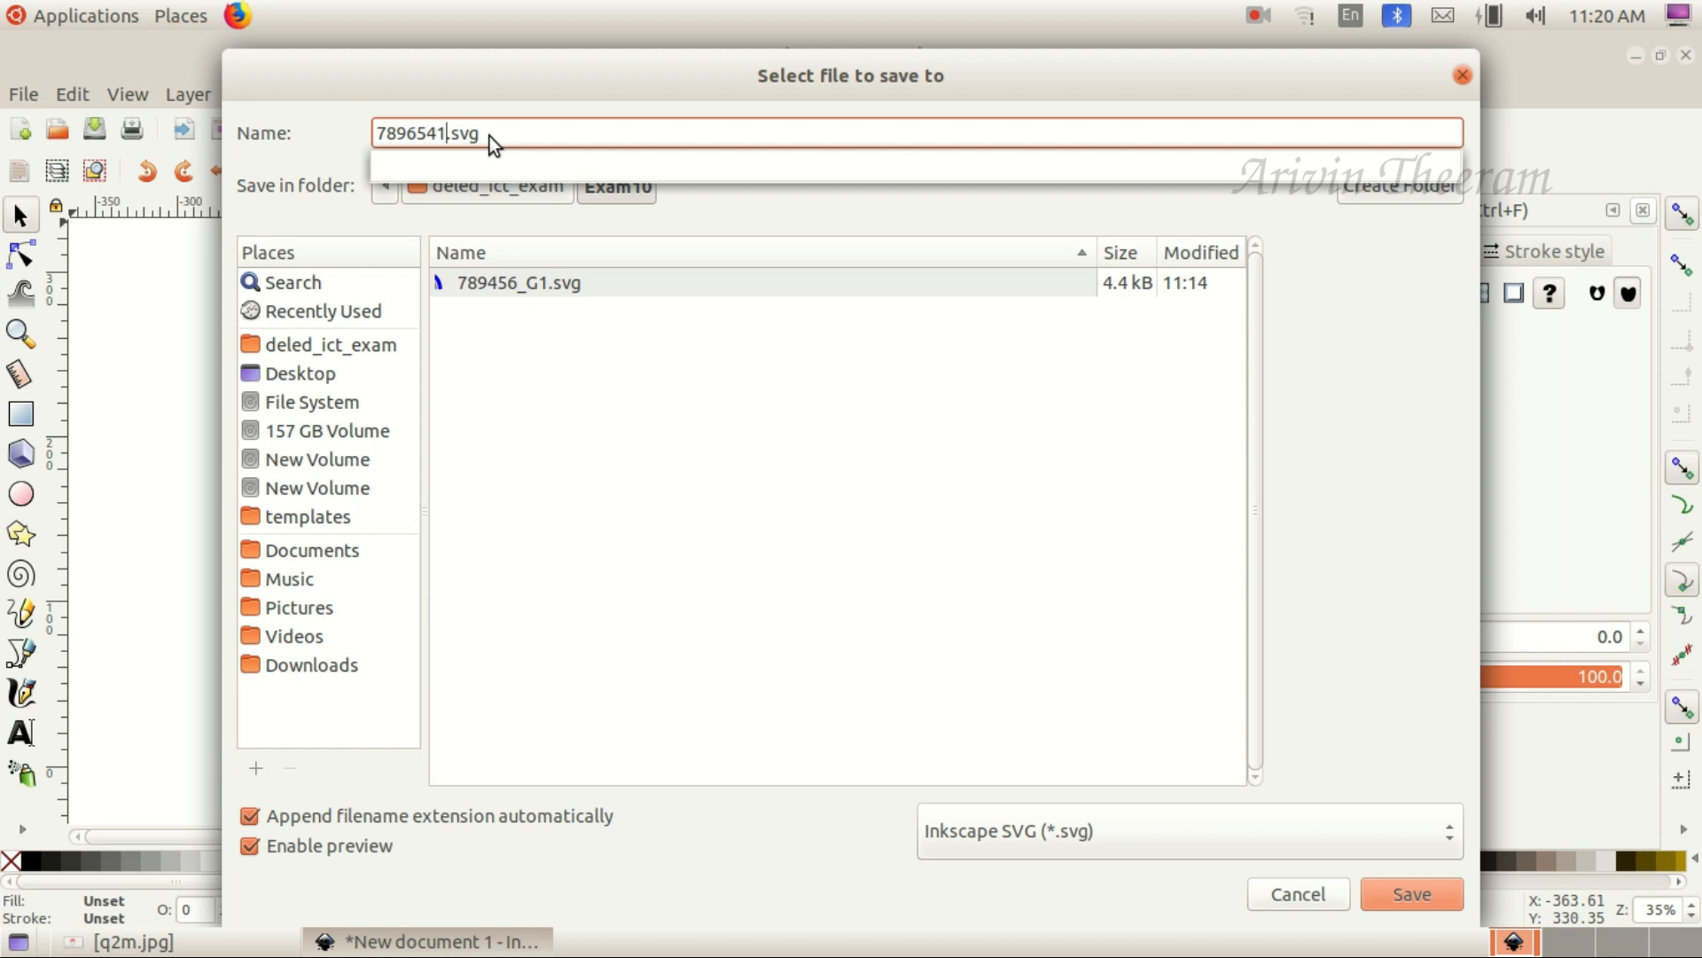
{"action": "type", "text": "_"}
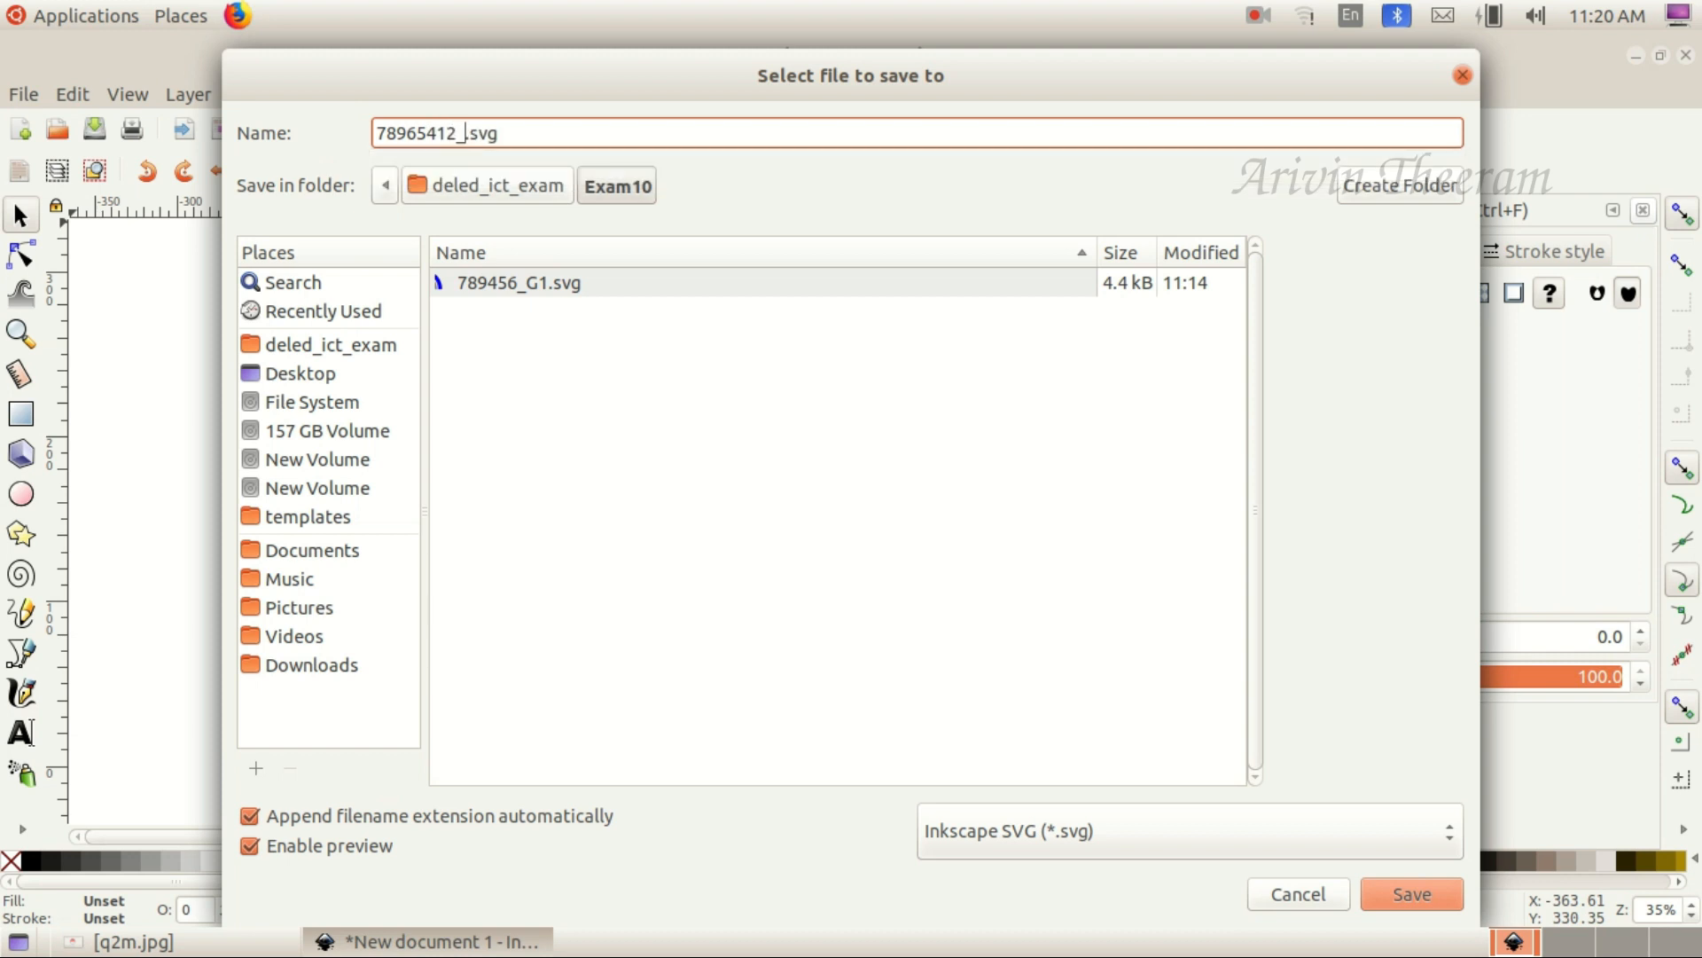
{"action": "type", "text": "g1"}
Choose the Exam10 folder inside deled_ict_exam as the destination and save the drawing as Inkscape SVG
{"action": "left_click", "coordinate": [357, 345]}
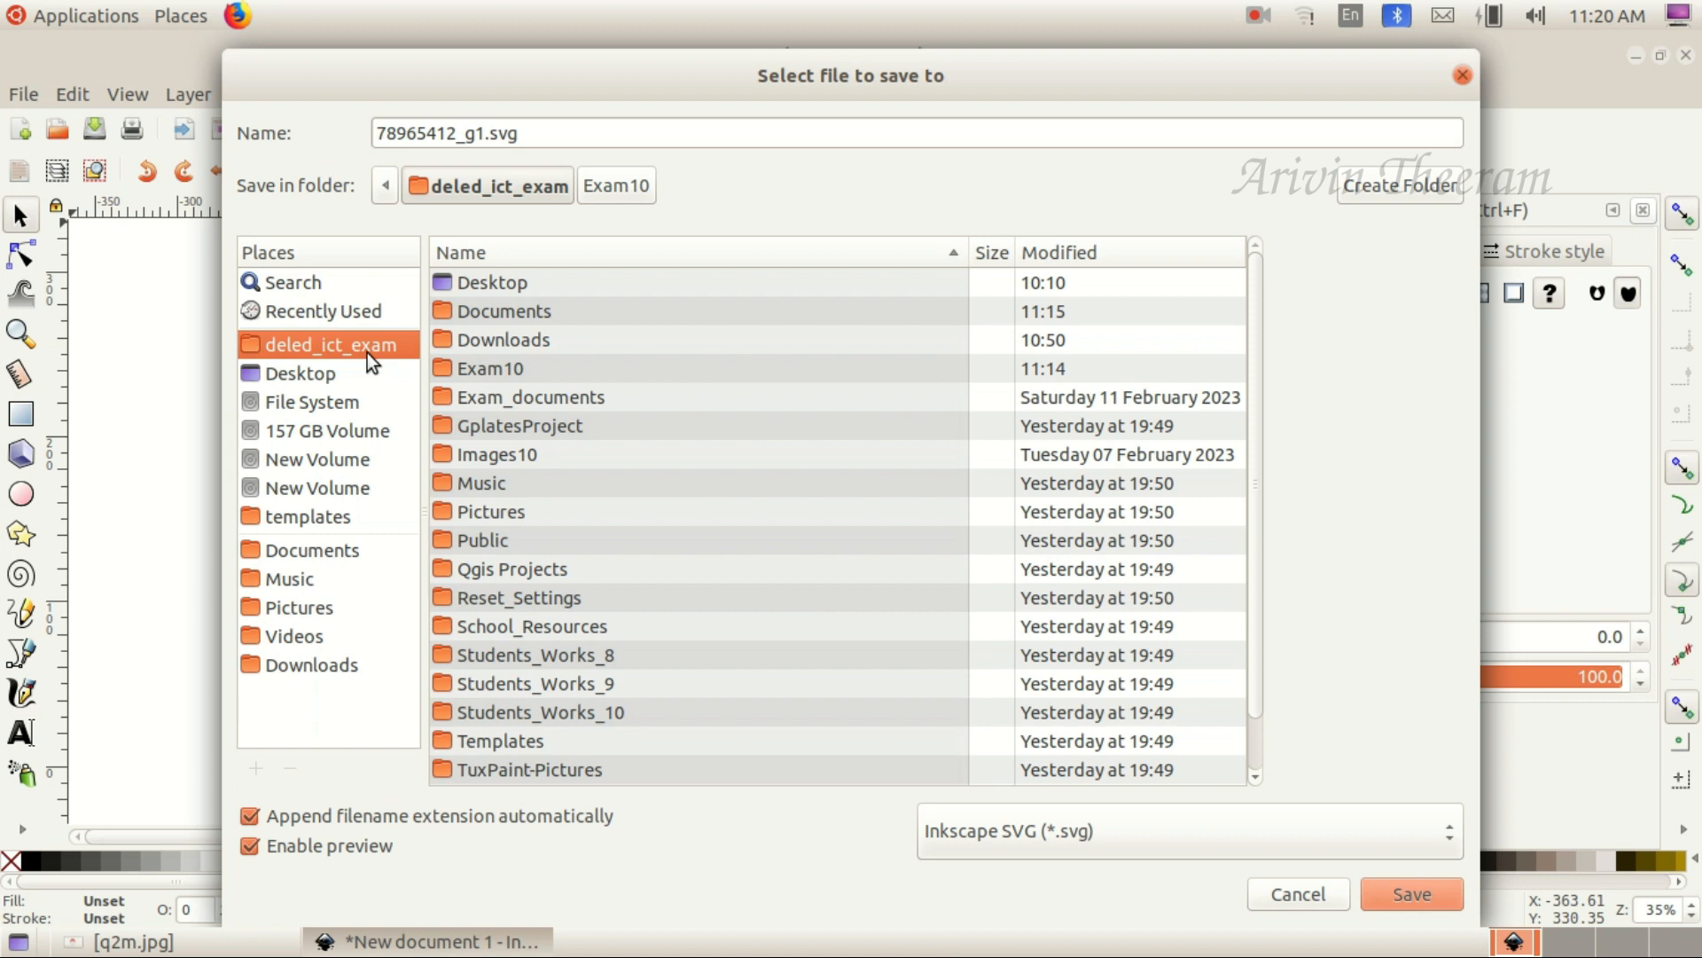
{"action": "left_click", "coordinate": [494, 369]}
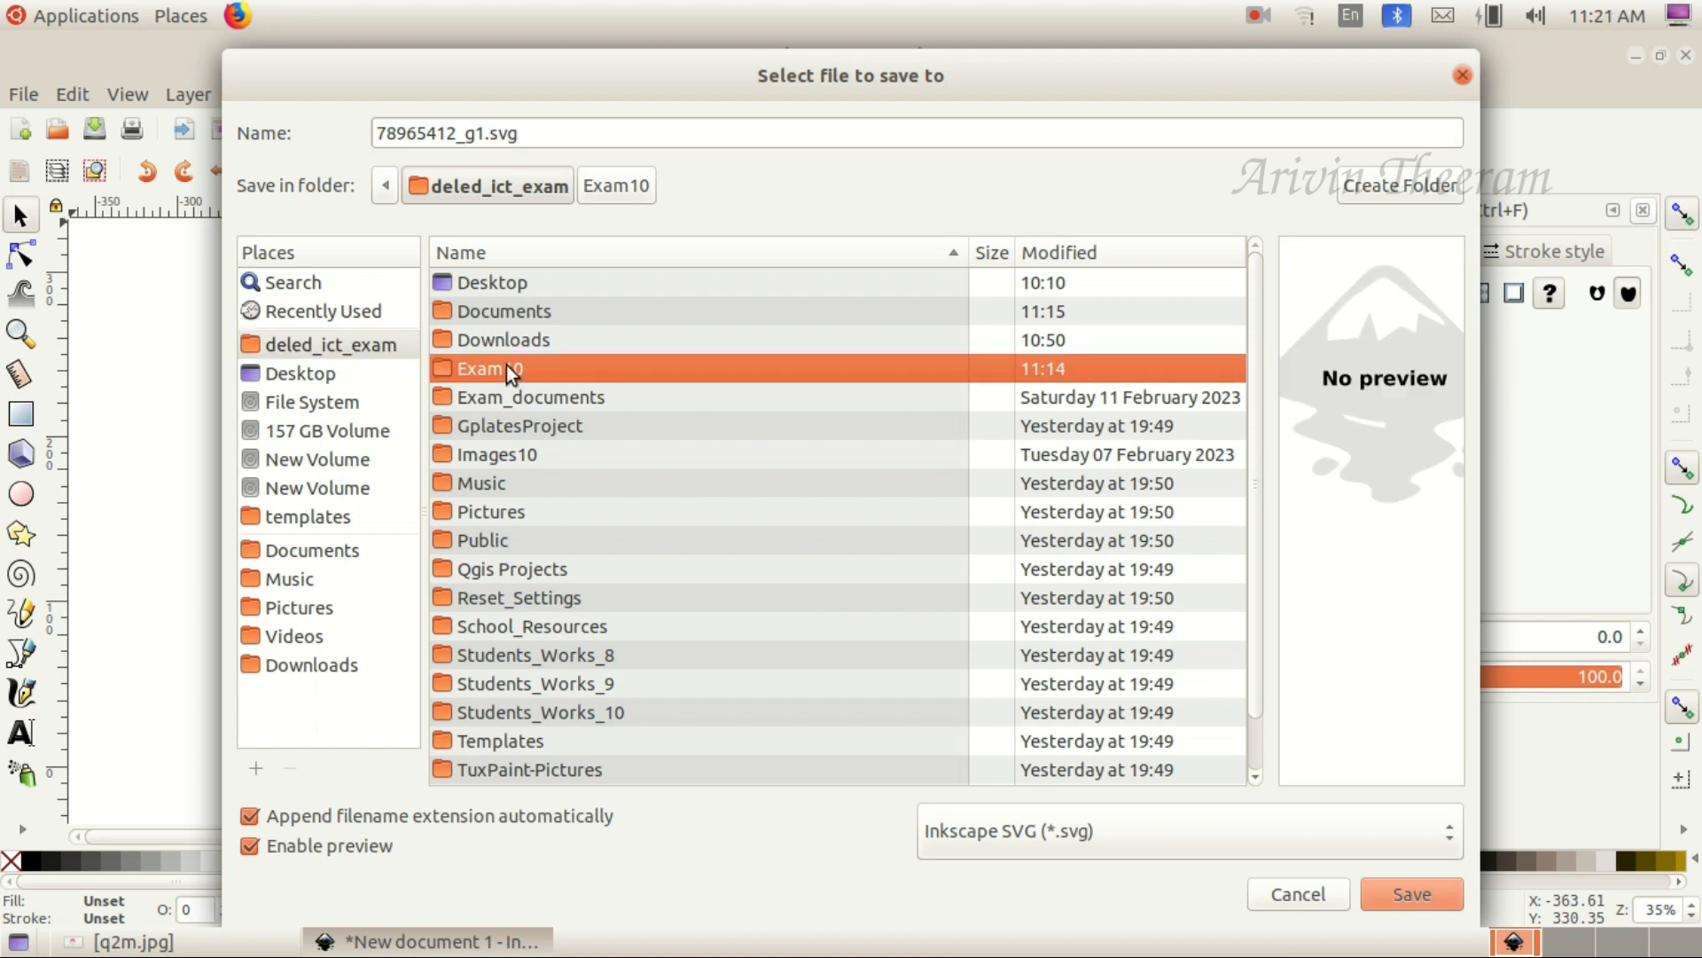
{"action": "double_click", "coordinate": [508, 368]}
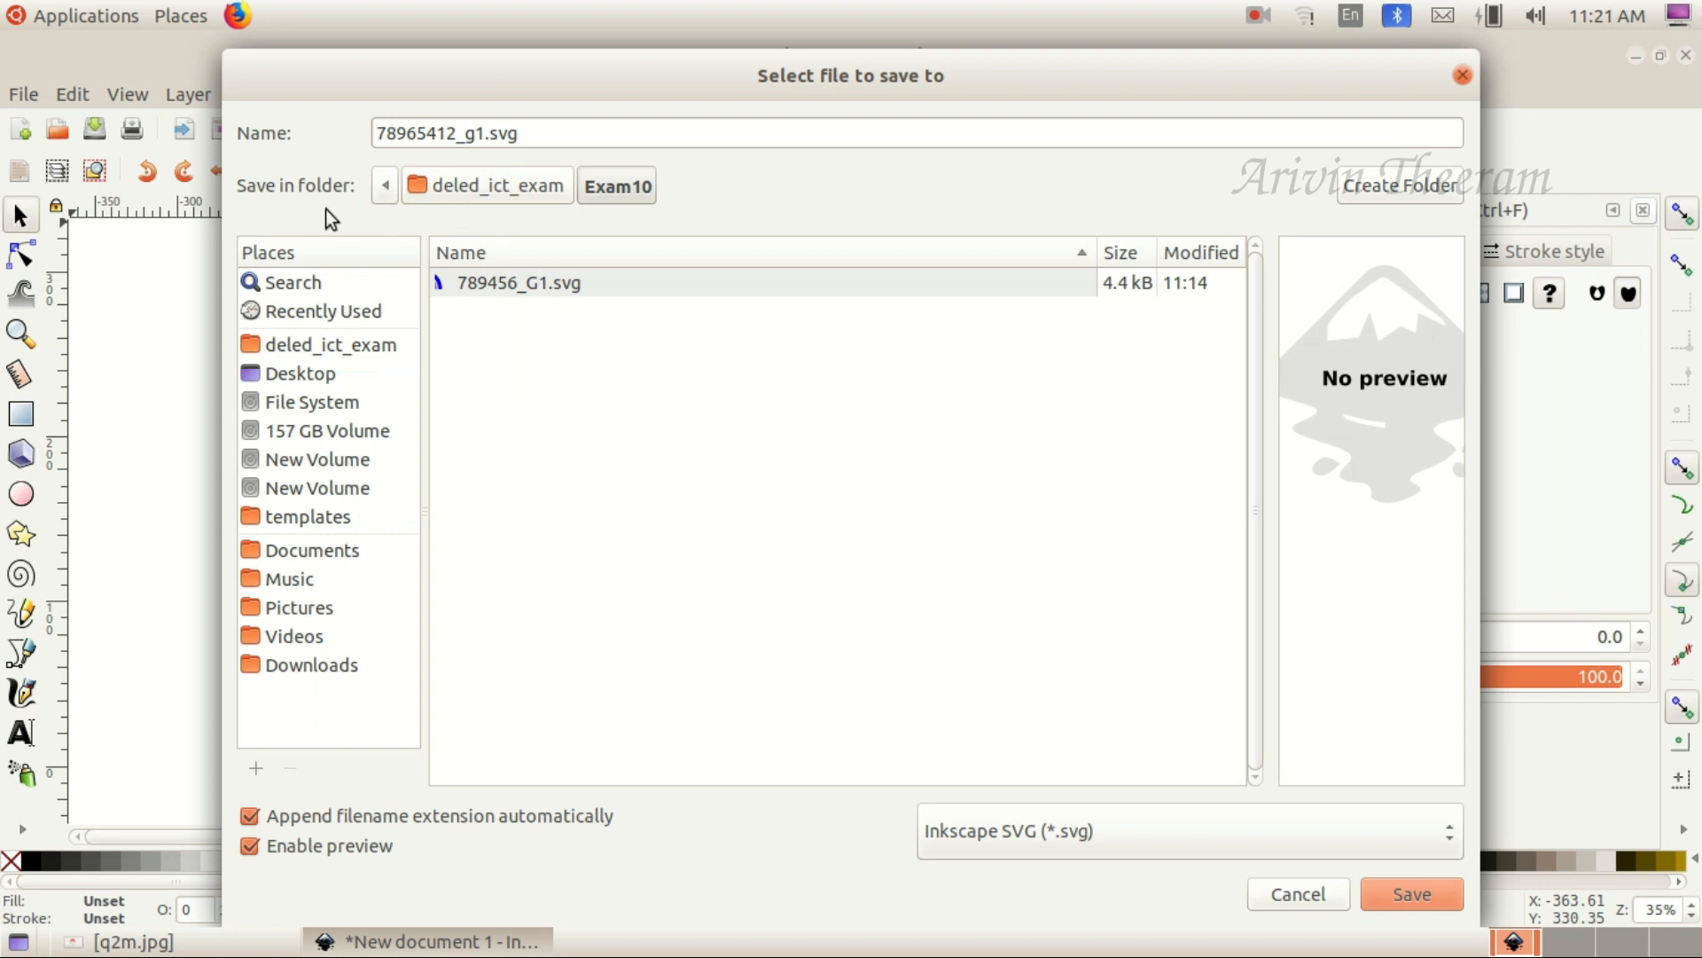
{"action": "left_click", "coordinate": [491, 191]}
{"action": "left_click", "coordinate": [623, 195]}
{"action": "left_click", "coordinate": [1391, 880]}
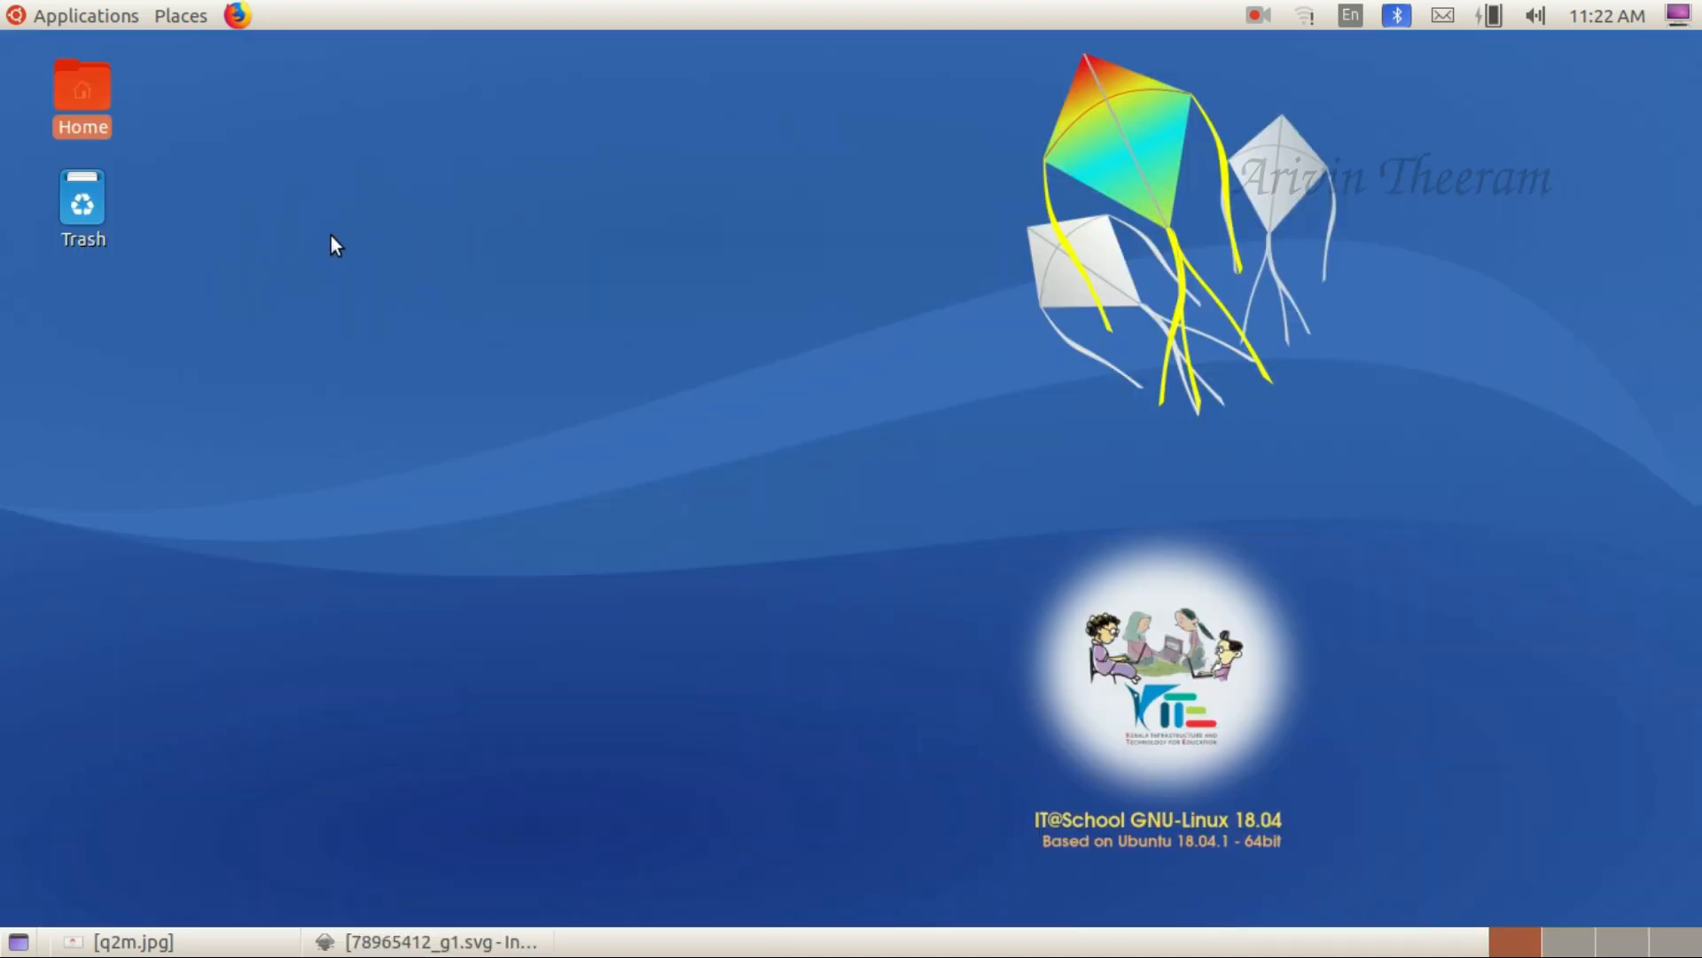
Open the Exam10 folder from Home in the file manager and check the saved SVG alongside the Inkscape drawing
{"action": "double_click", "coordinate": [71, 82]}
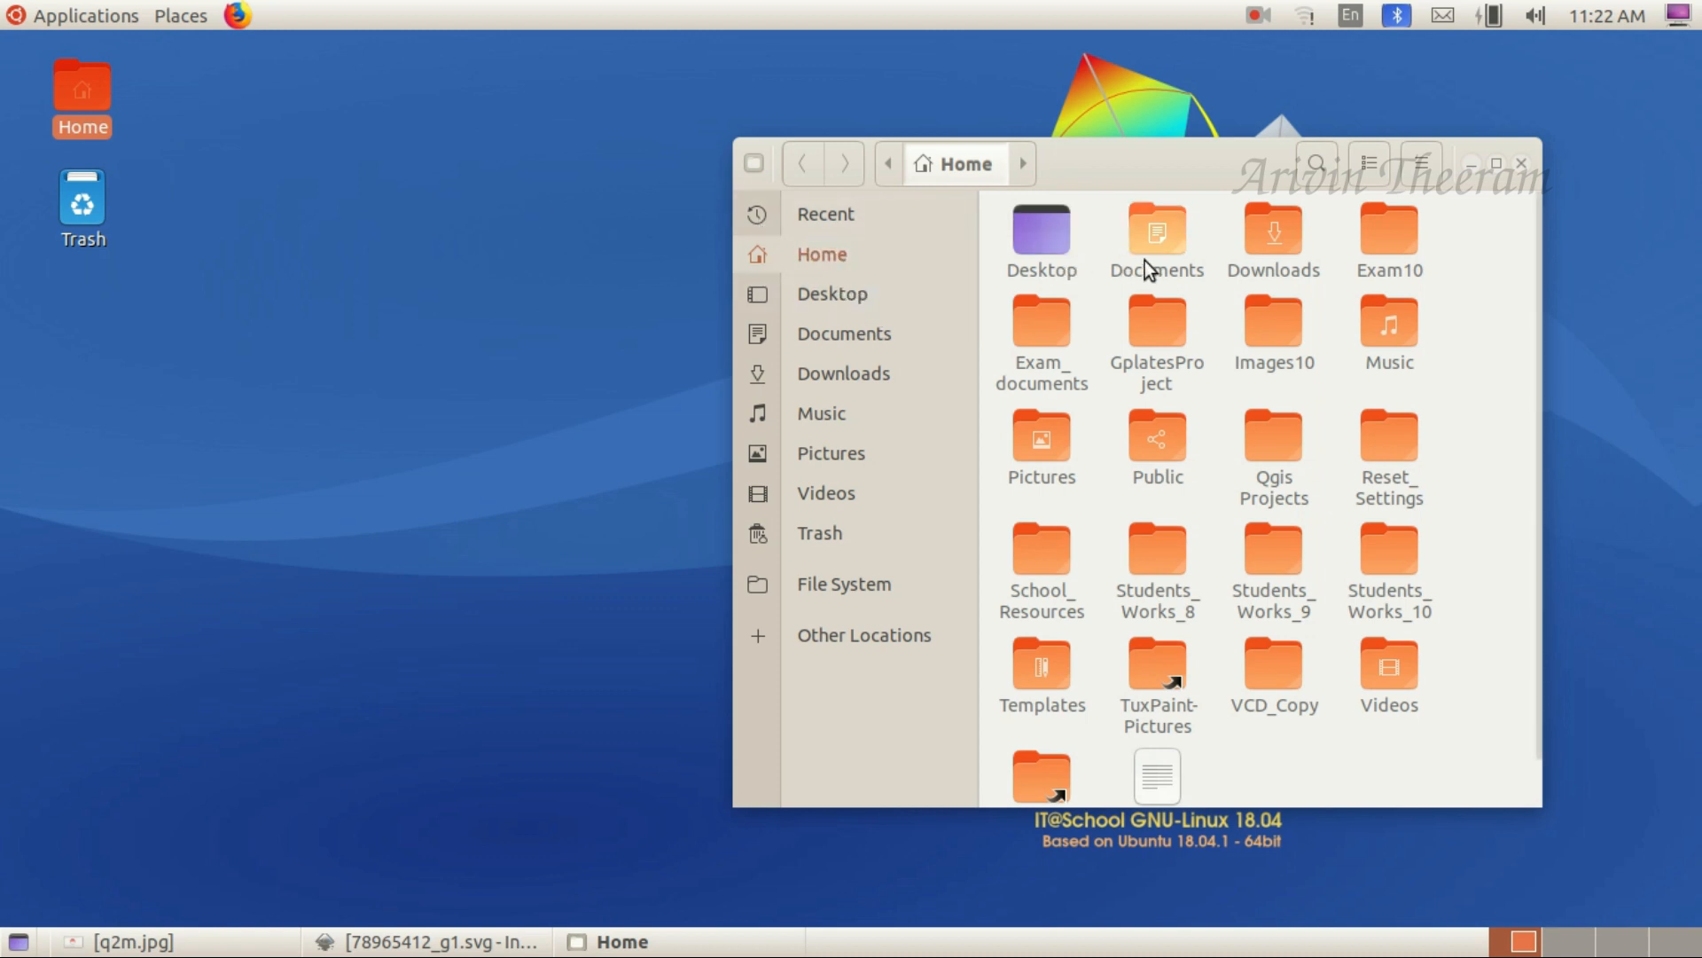
{"action": "double_click", "coordinate": [1406, 252]}
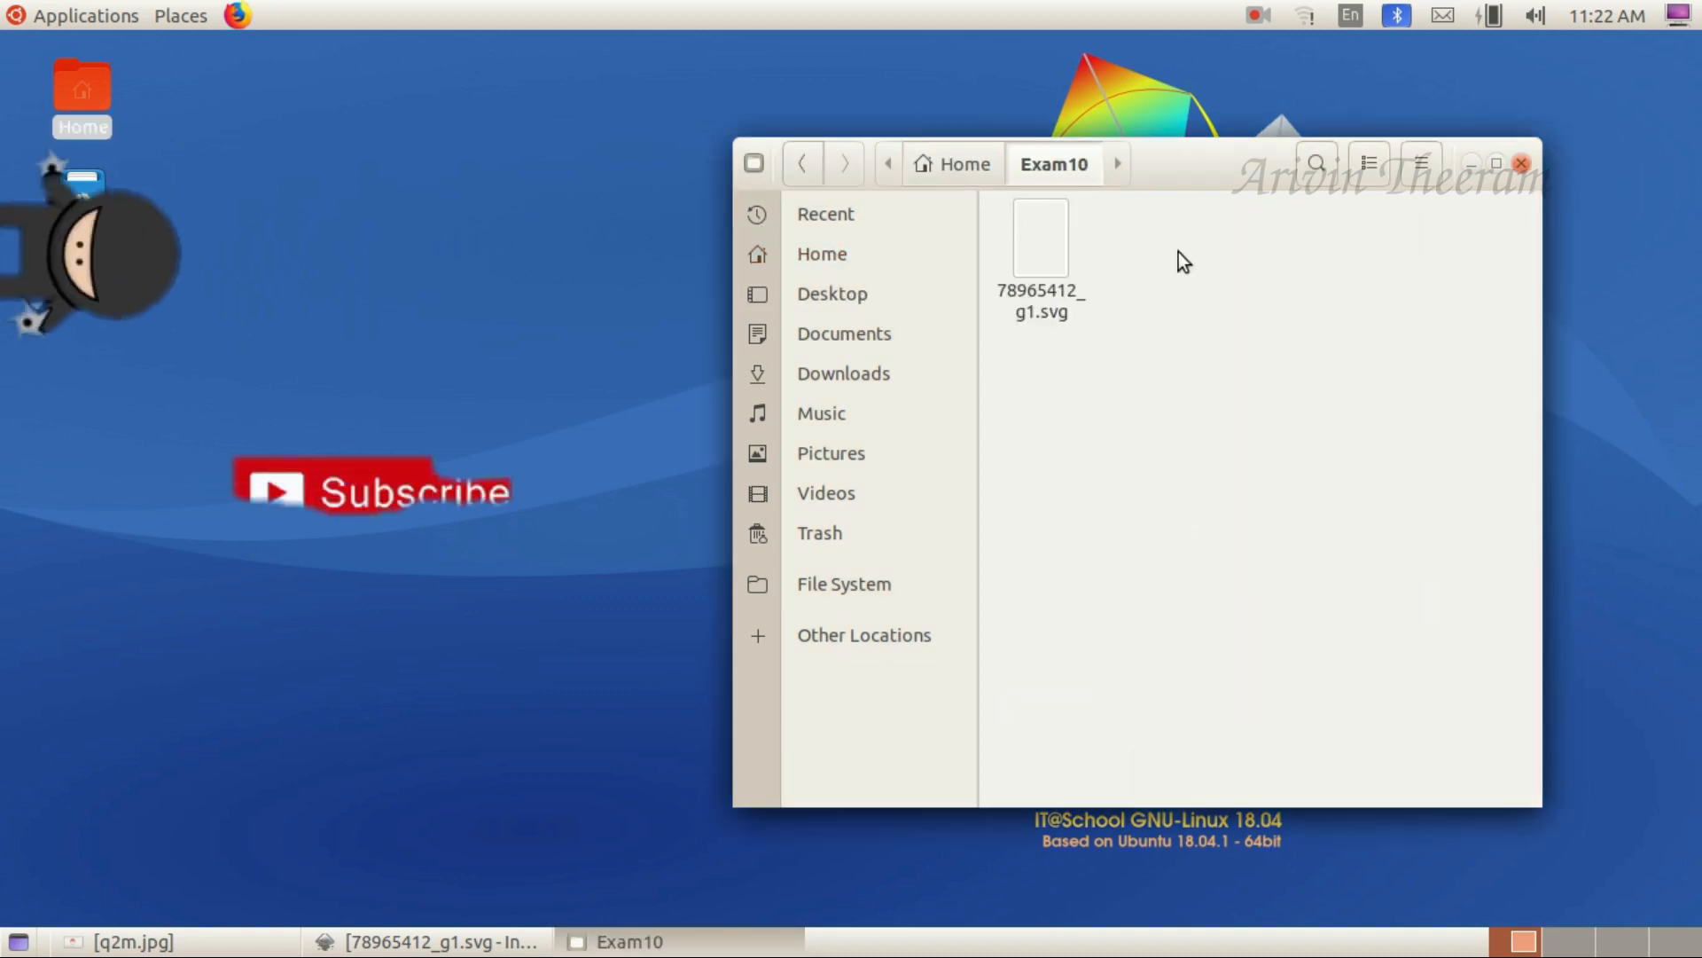
{"action": "left_click", "coordinate": [439, 941]}
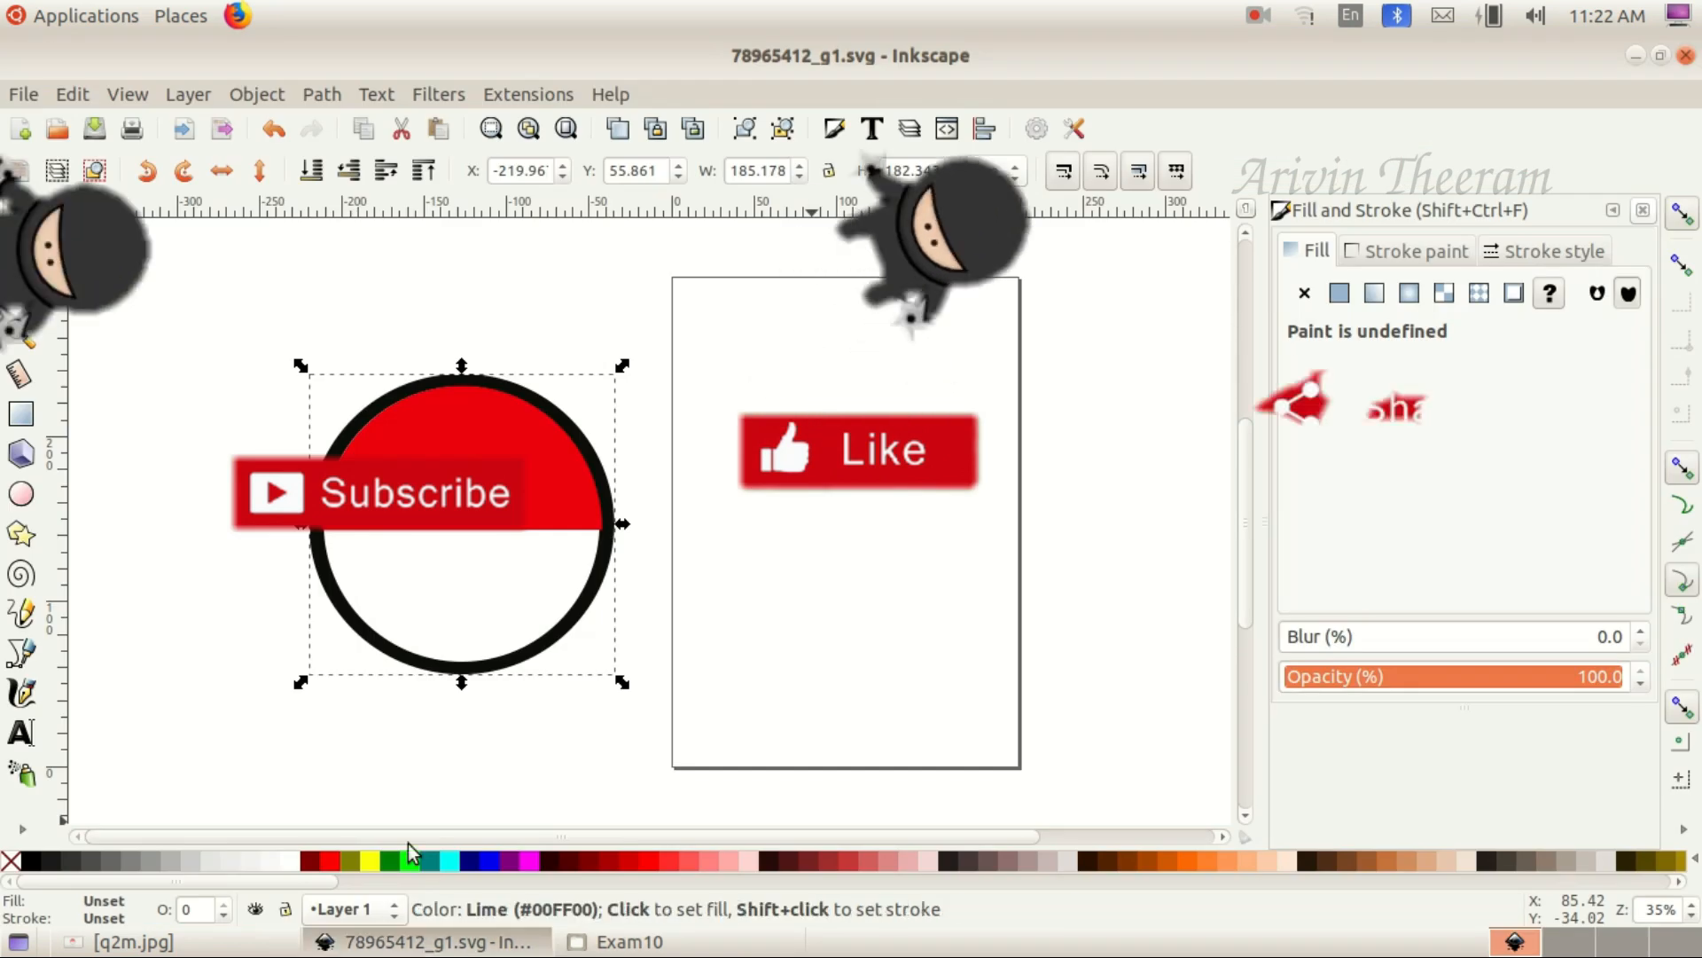
{"action": "left_click", "coordinate": [621, 942]}
{"action": "left_click_drag", "start_coordinate": [1158, 185], "coordinate": [1223, 198]}
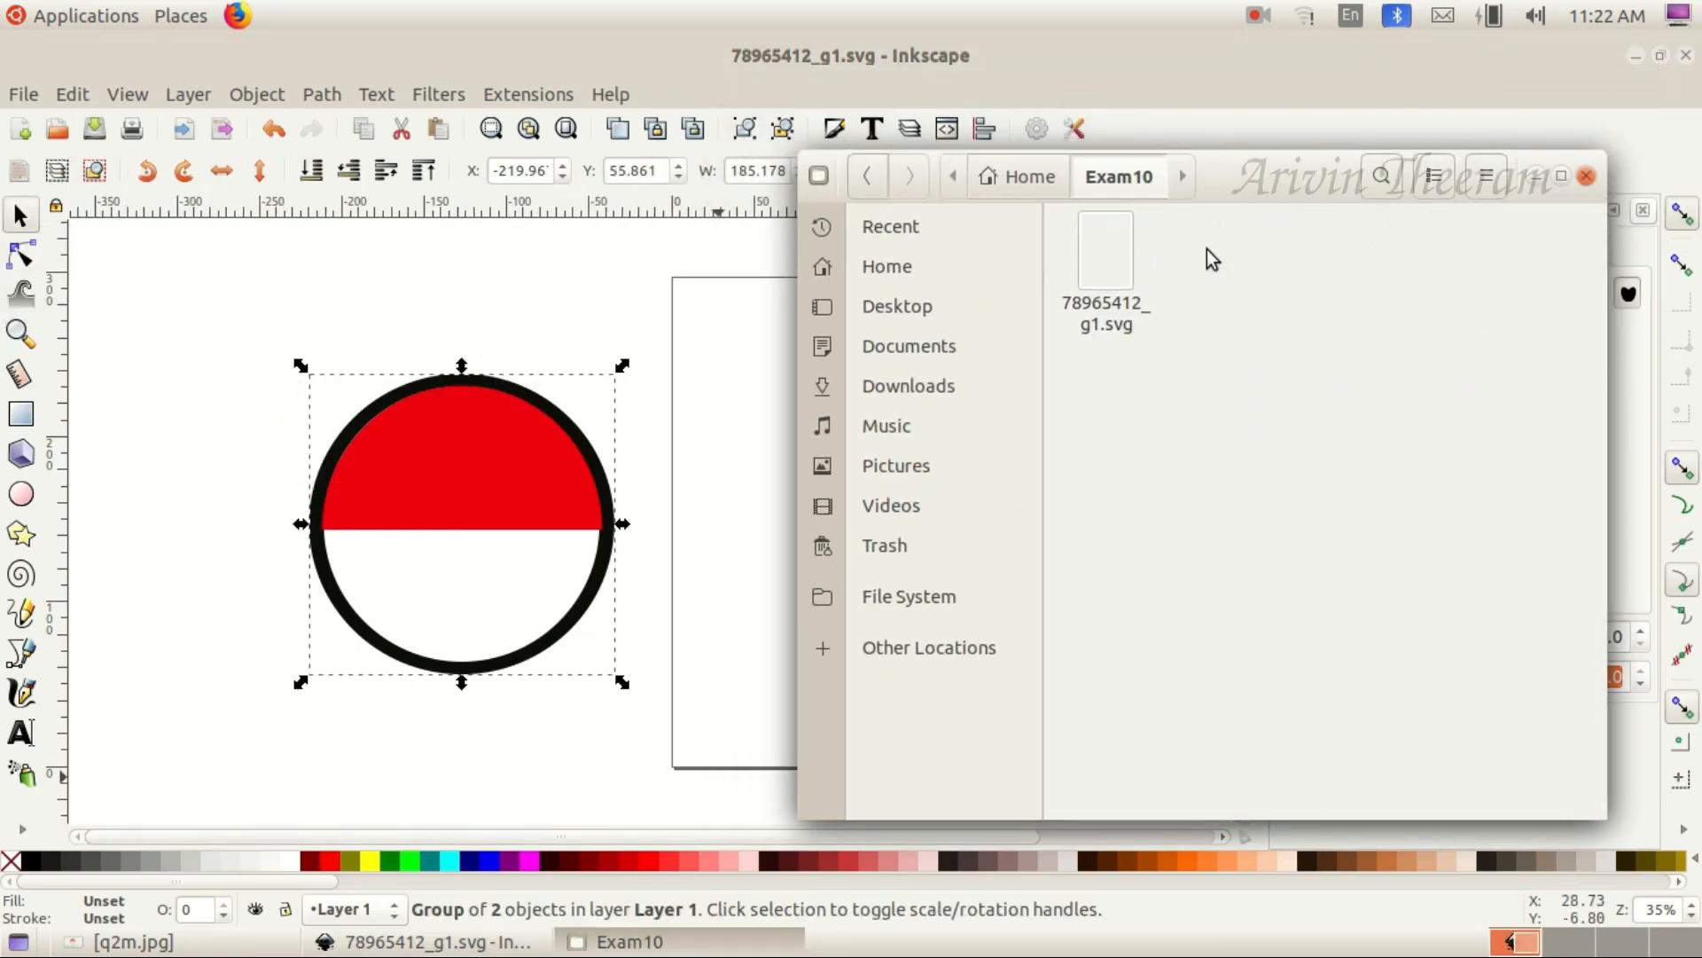